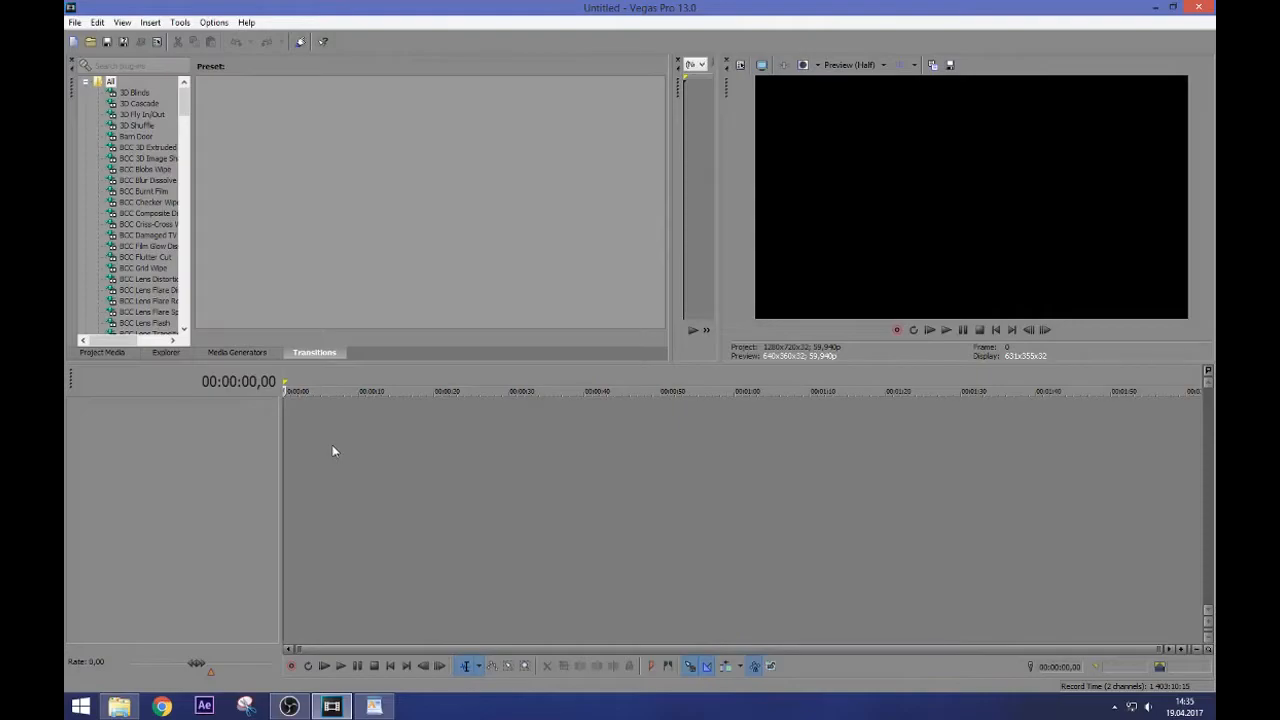
Review the list of tutorial topics in the WordPad document and the project's video properties
click(373, 706)
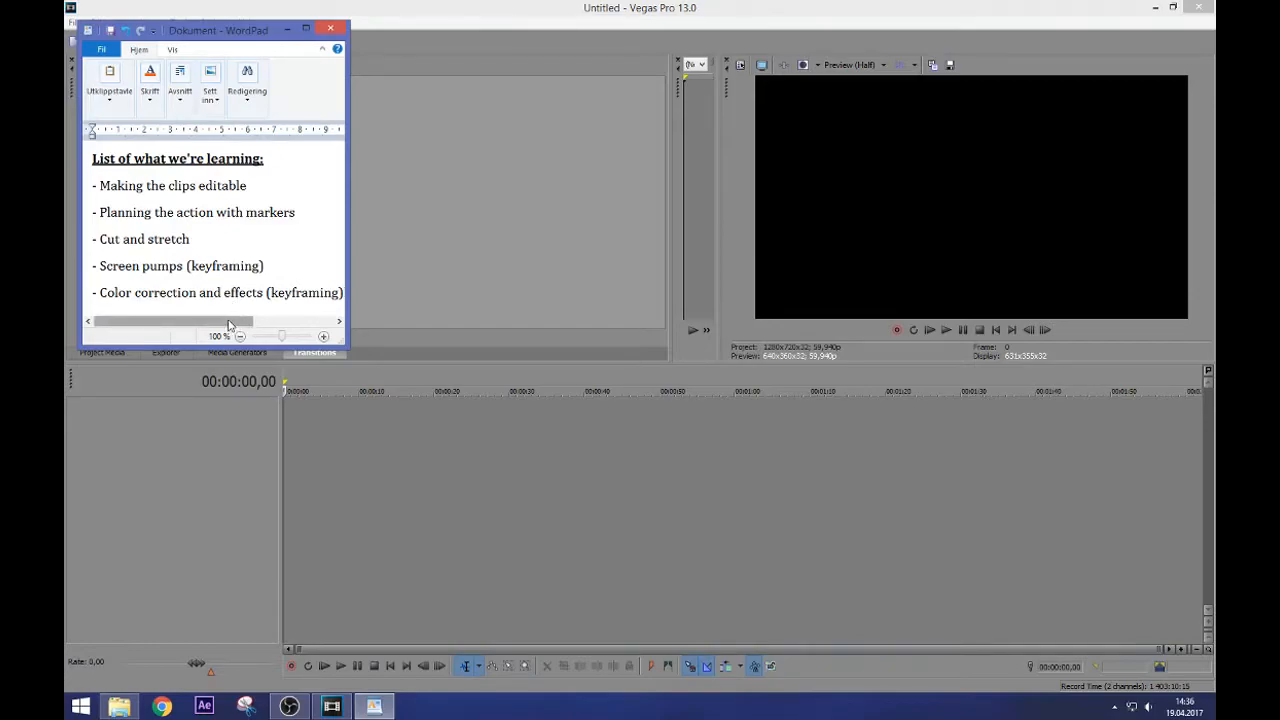
click(287, 29)
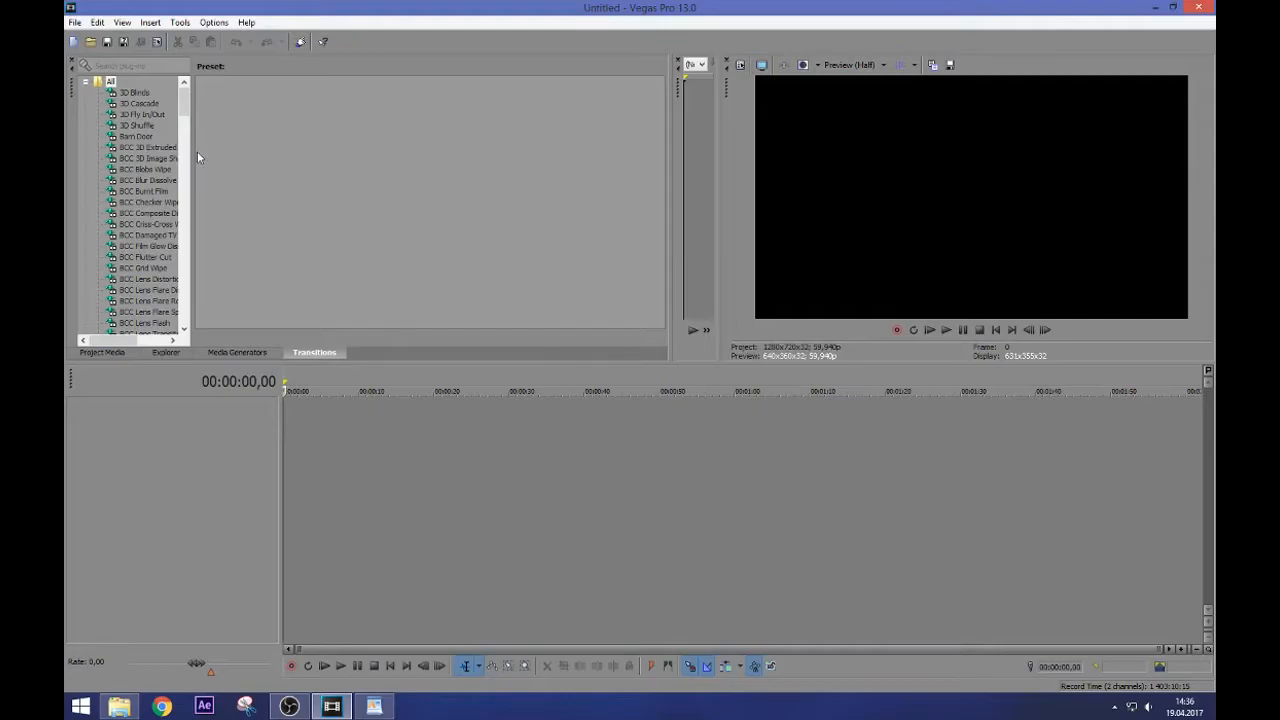
click(74, 22)
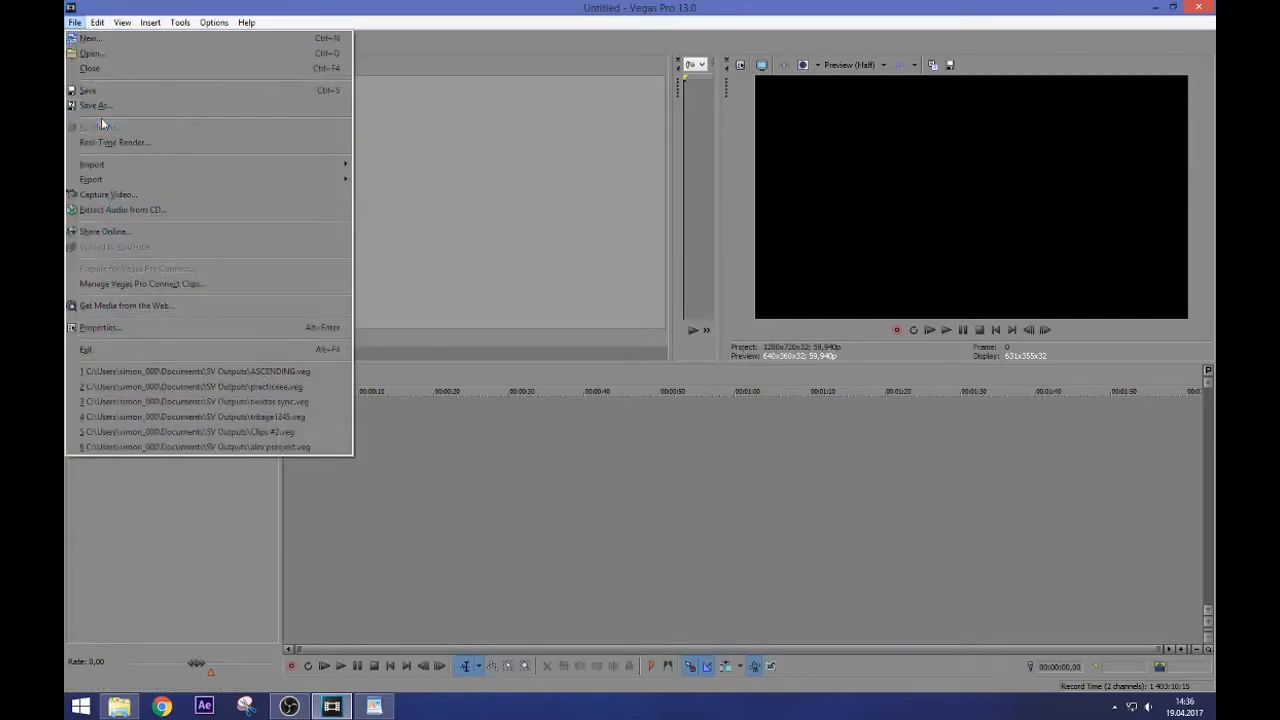
click(143, 327)
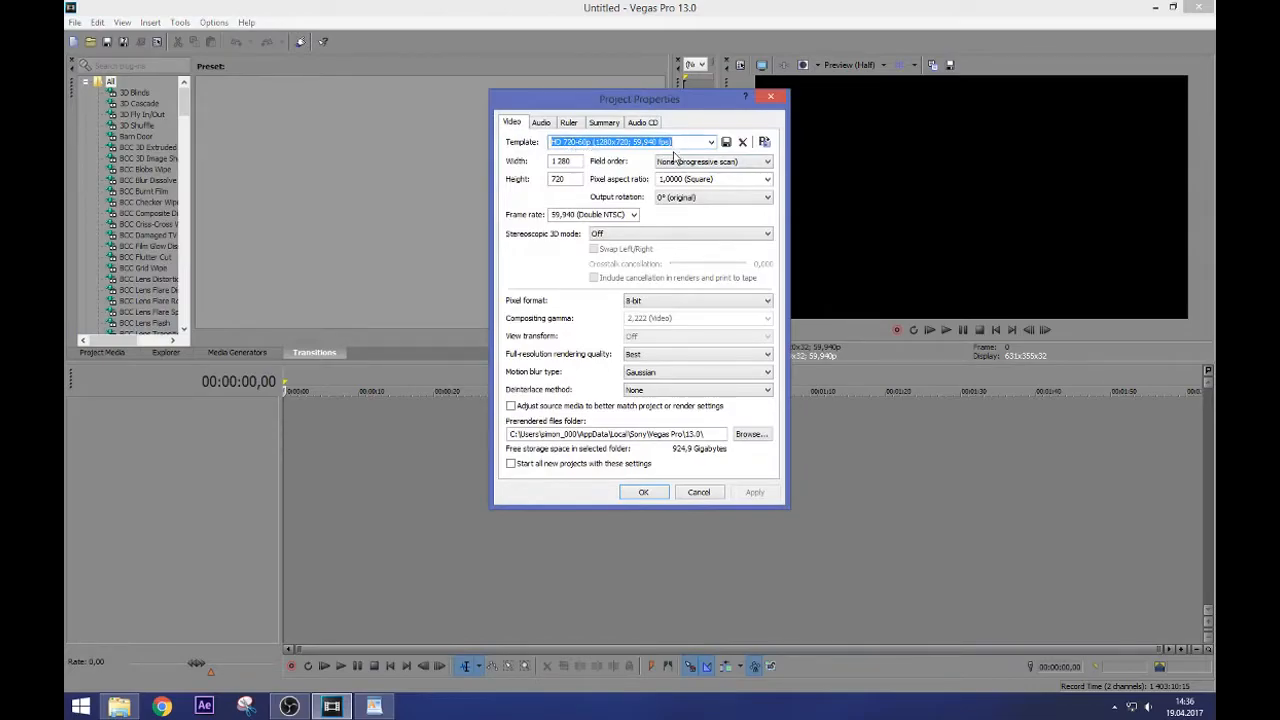
click(648, 494)
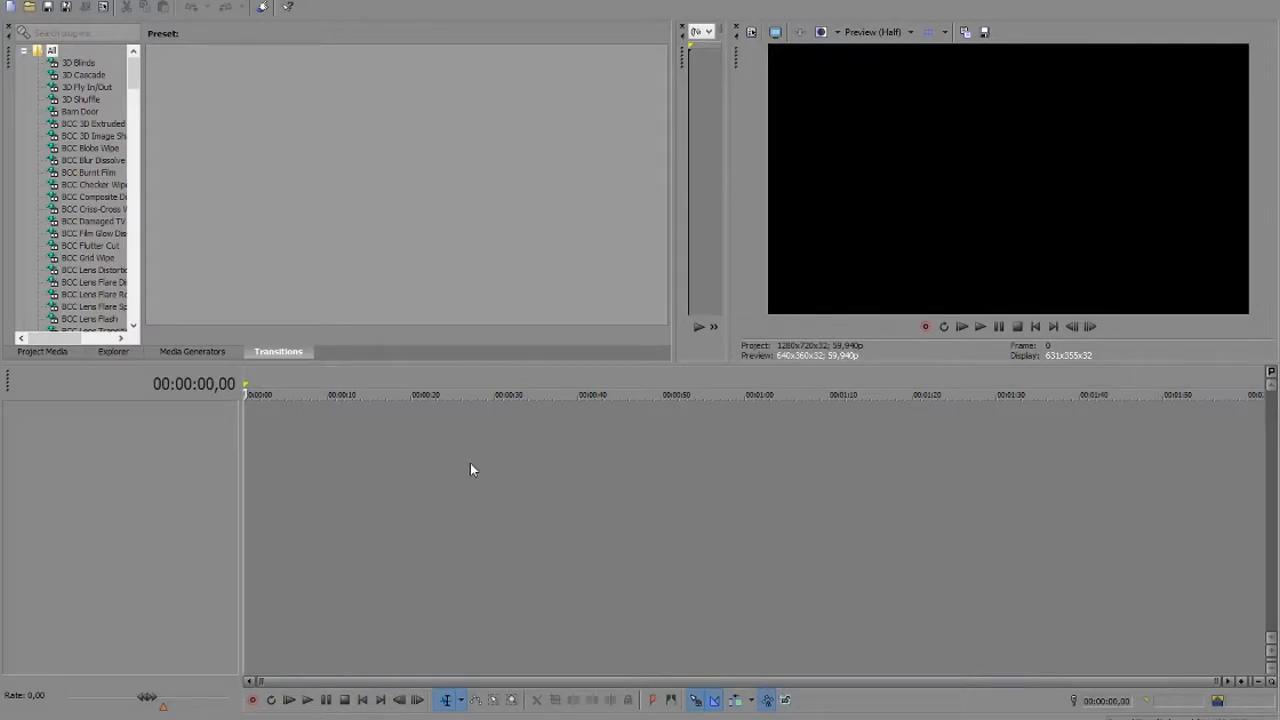
Add the QHM40 x2 gameplay clip from the 60 fps folder to the timeline
click(113, 717)
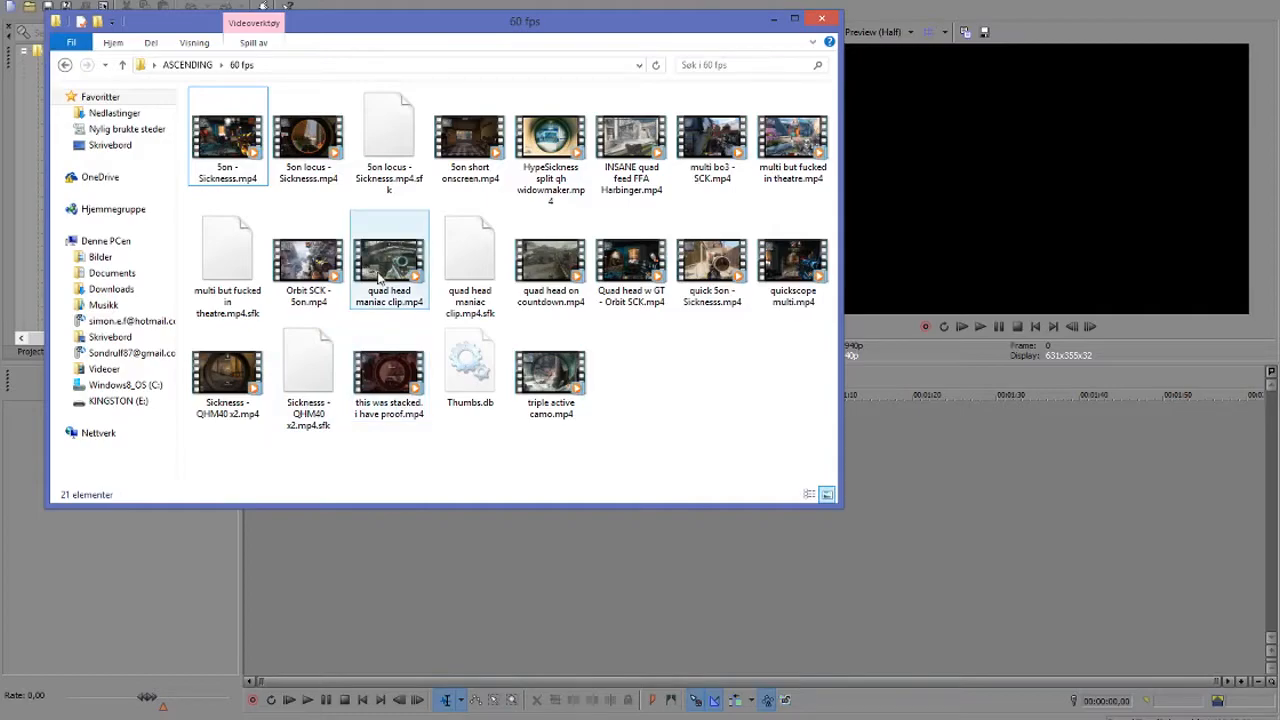
click(236, 385)
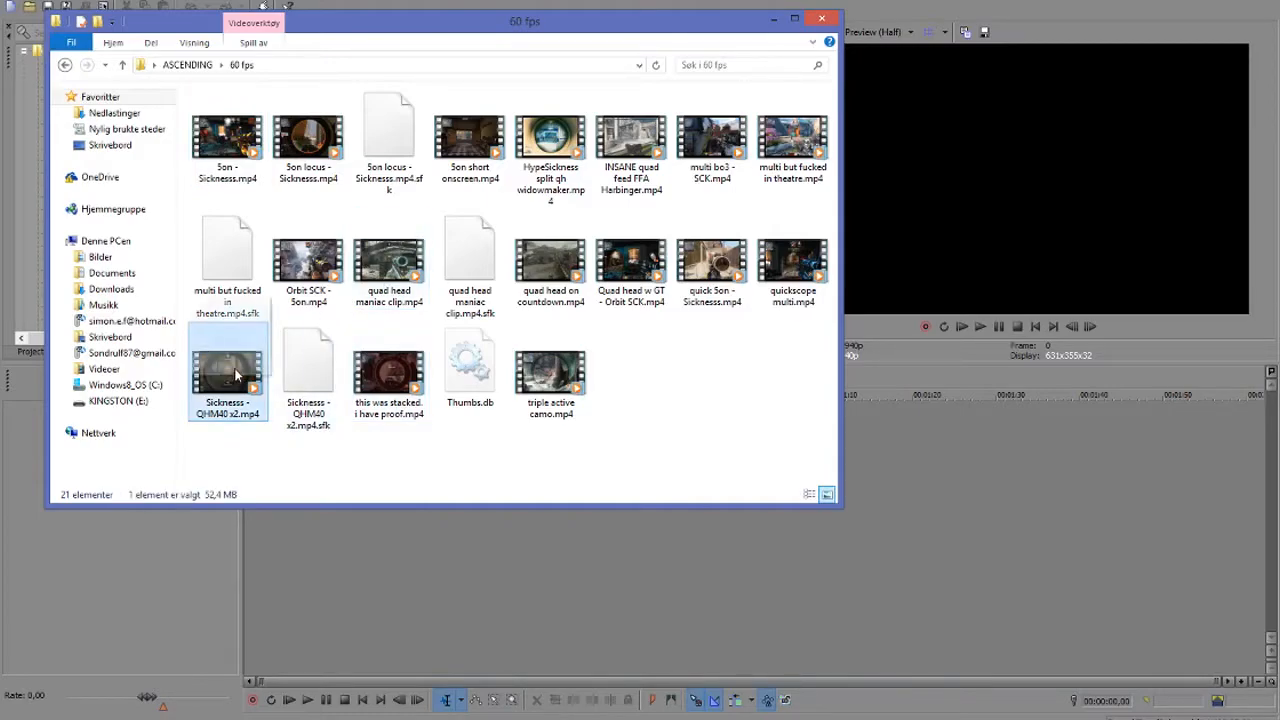
drag(939, 460, 940, 460)
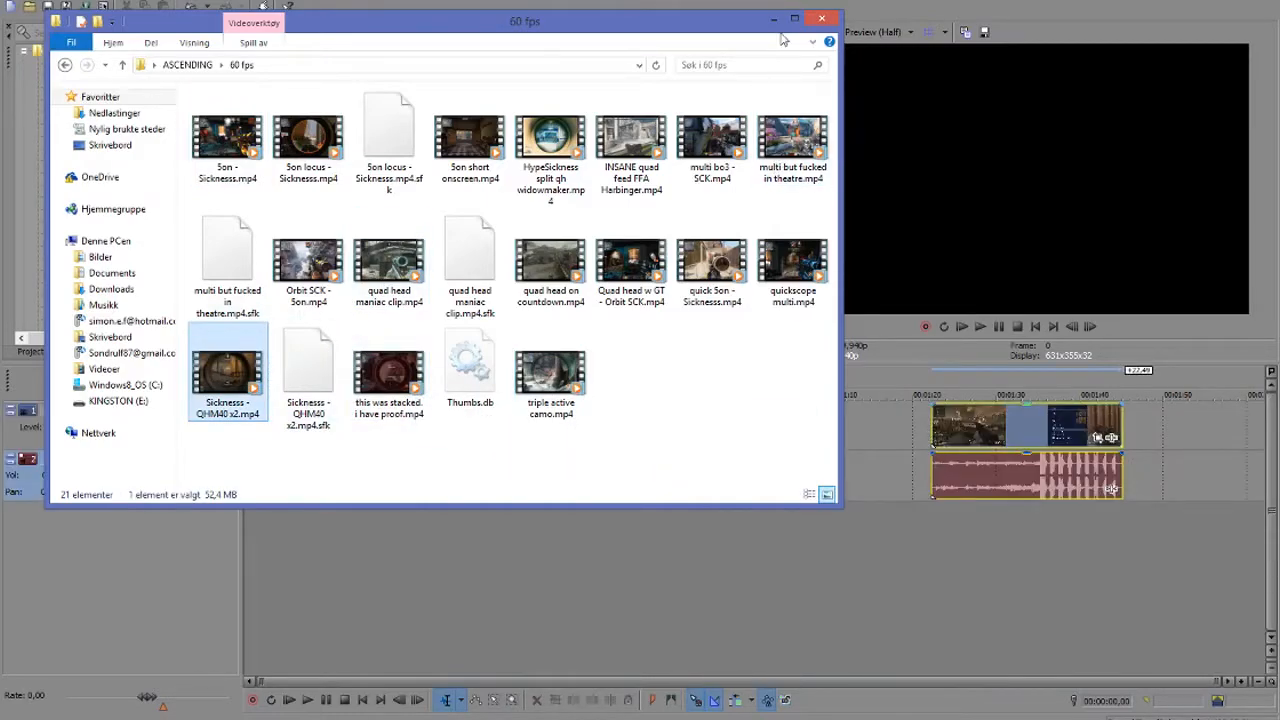
Add the Ghosts Of August song video from the Downloads folder to the timeline after the gameplay clip
click(130, 114)
click(306, 129)
drag(306, 130, 1150, 448)
click(774, 19)
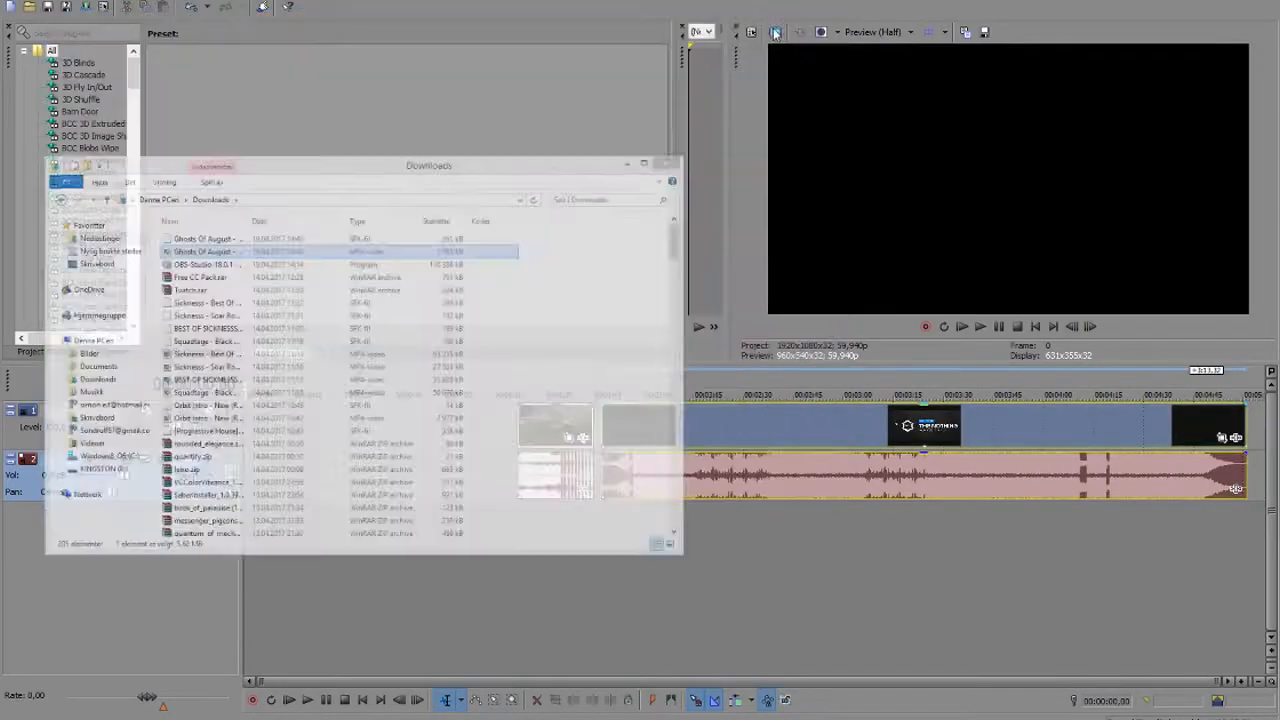
Move the gameplay clip to the very start of the timeline and glance at the topic list
click(543, 424)
drag(558, 424, 258, 430)
click(334, 716)
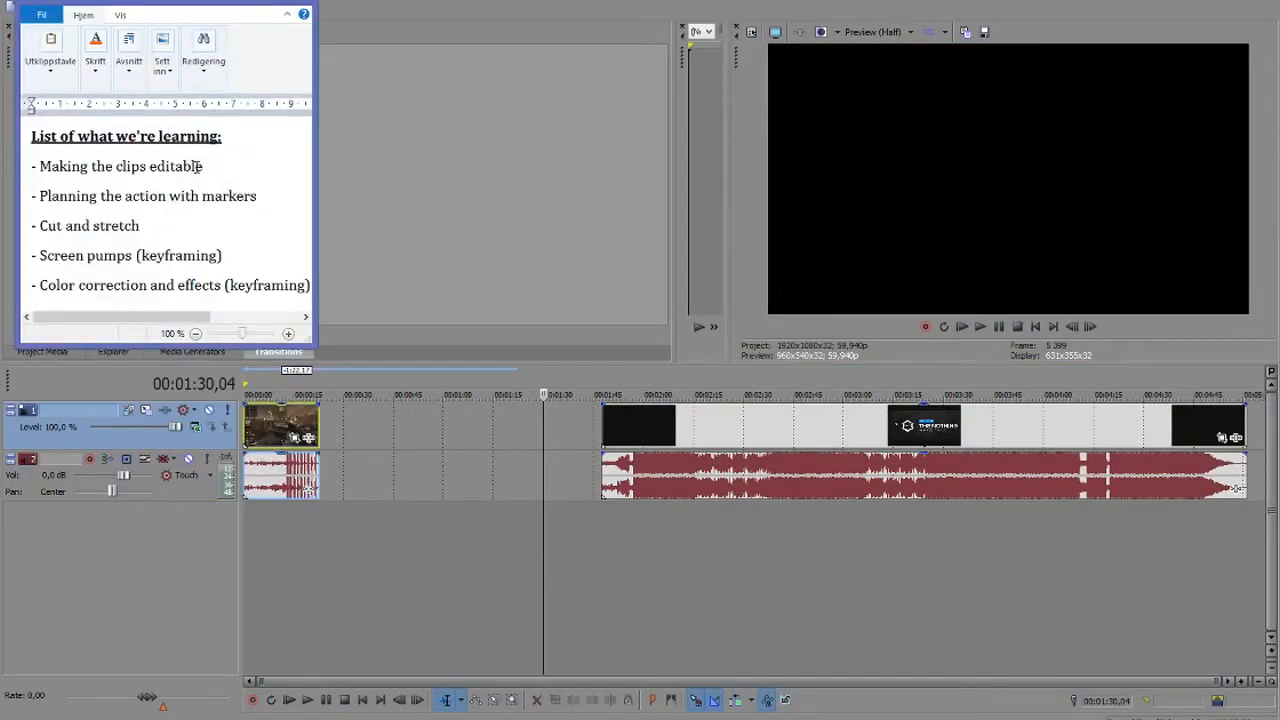
click(251, 3)
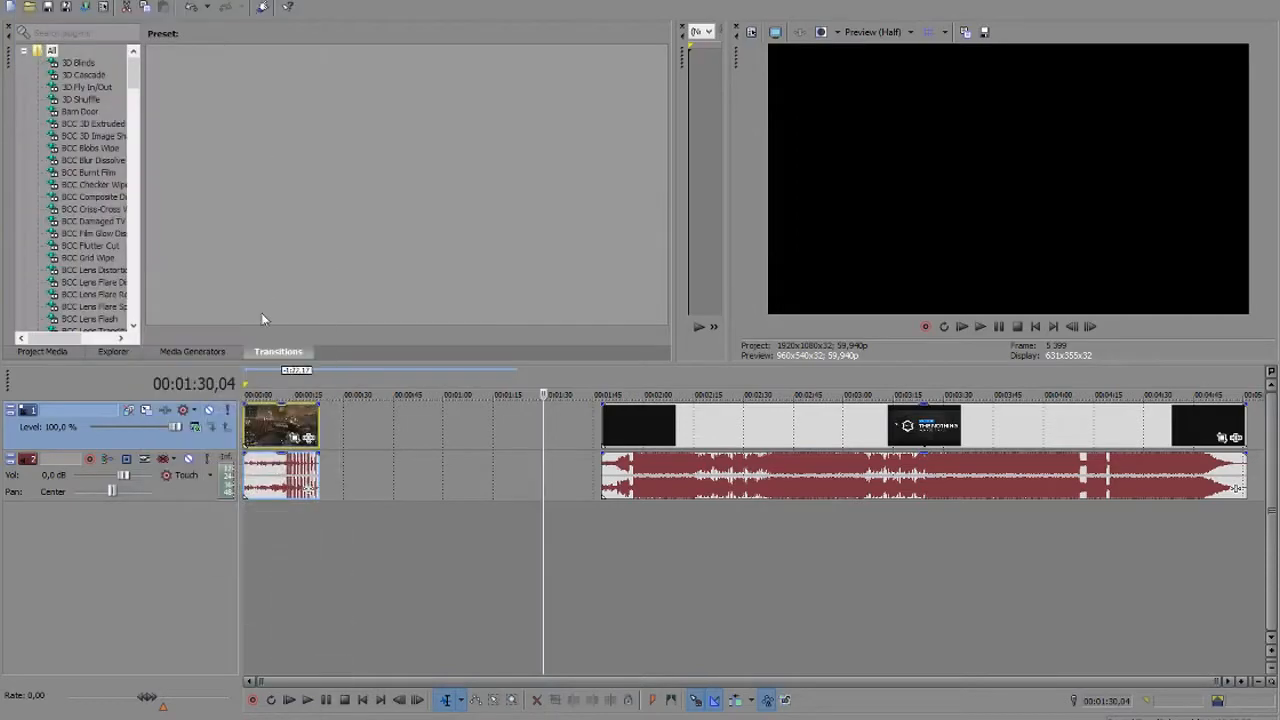
Set the gameplay video event's resampling to Disable resample in its properties
mouse_move(265, 432)
mouse_down()
mouse_move(283, 432)
mouse_move(251, 432)
mouse_up()
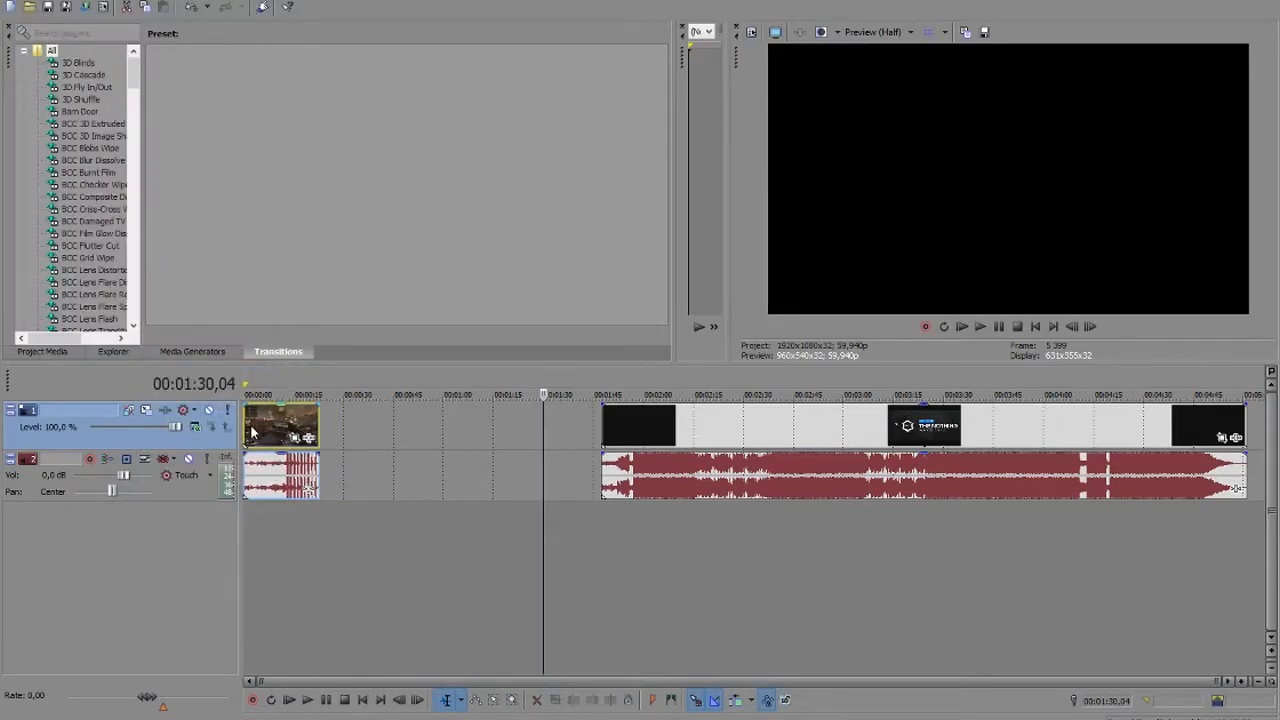
click(268, 428)
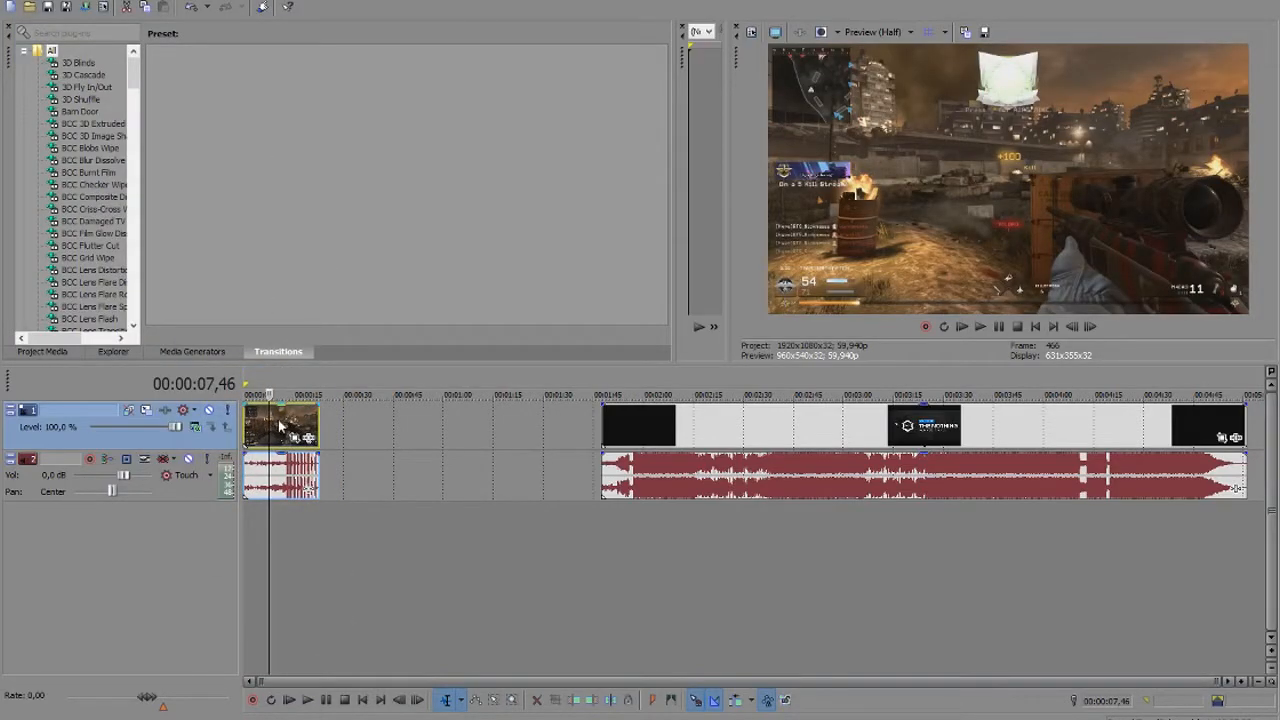
scroll(282, 427, up, 5)
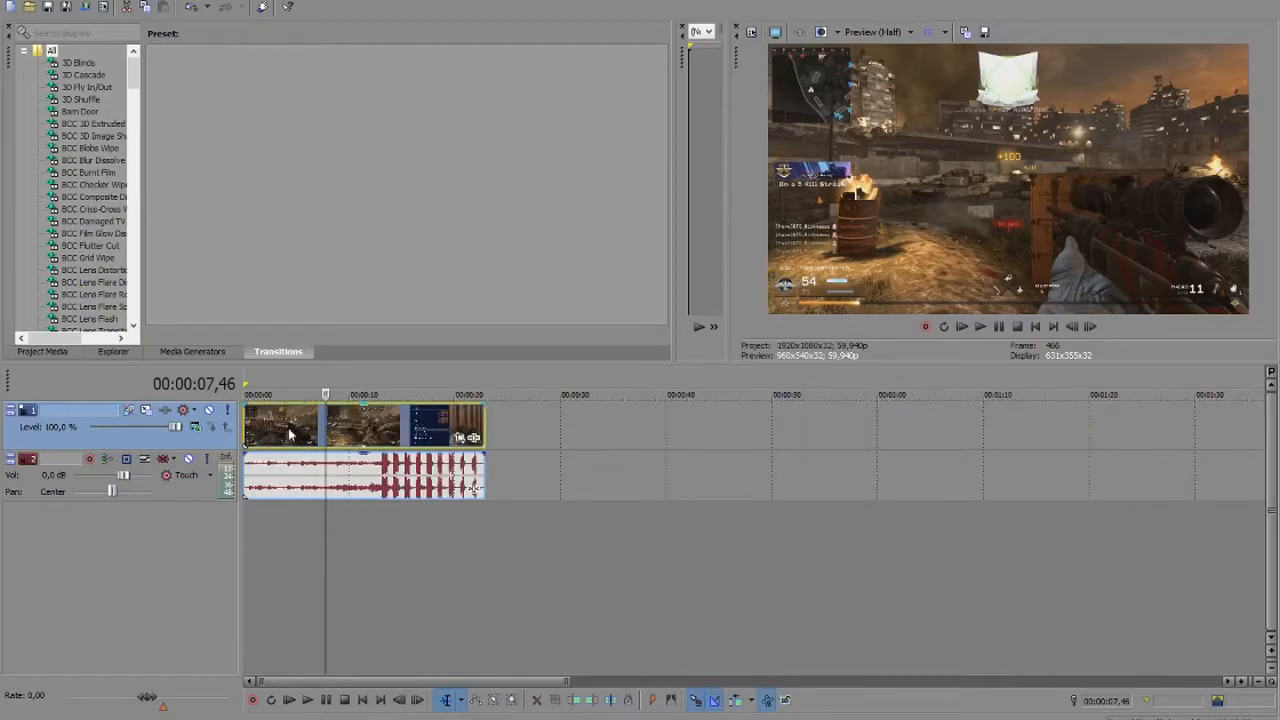
right_click(304, 430)
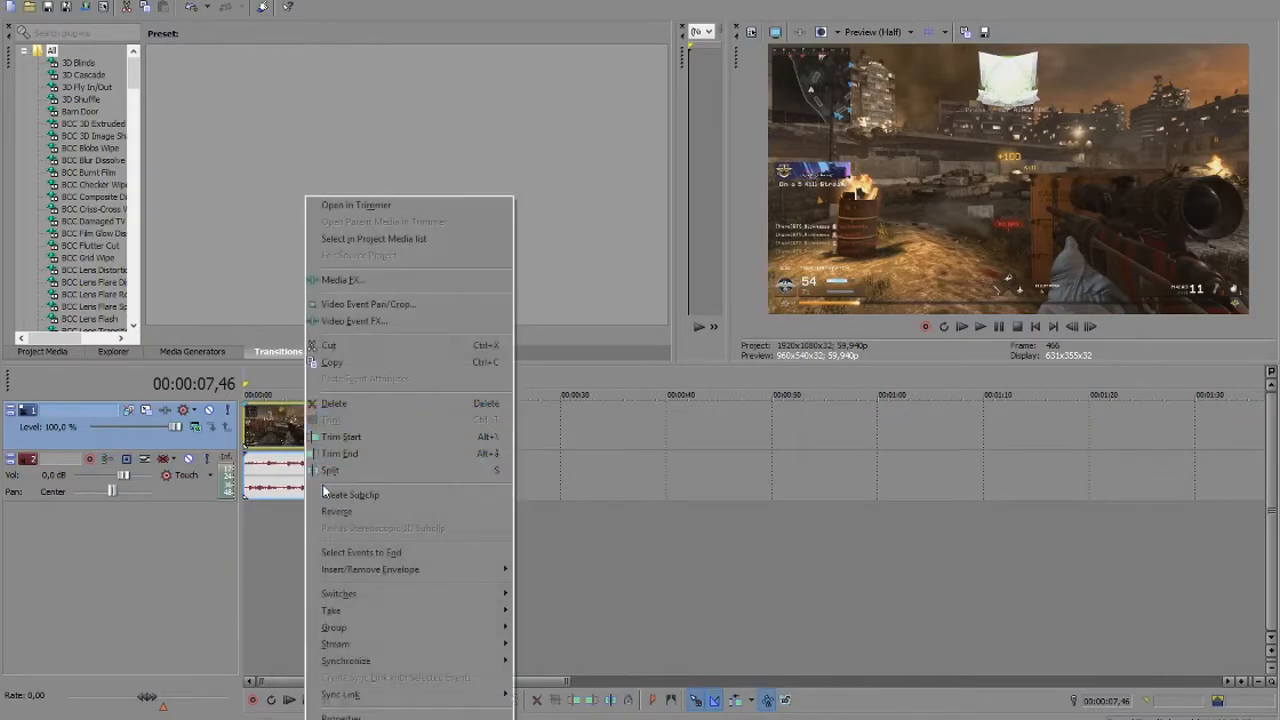
click(362, 715)
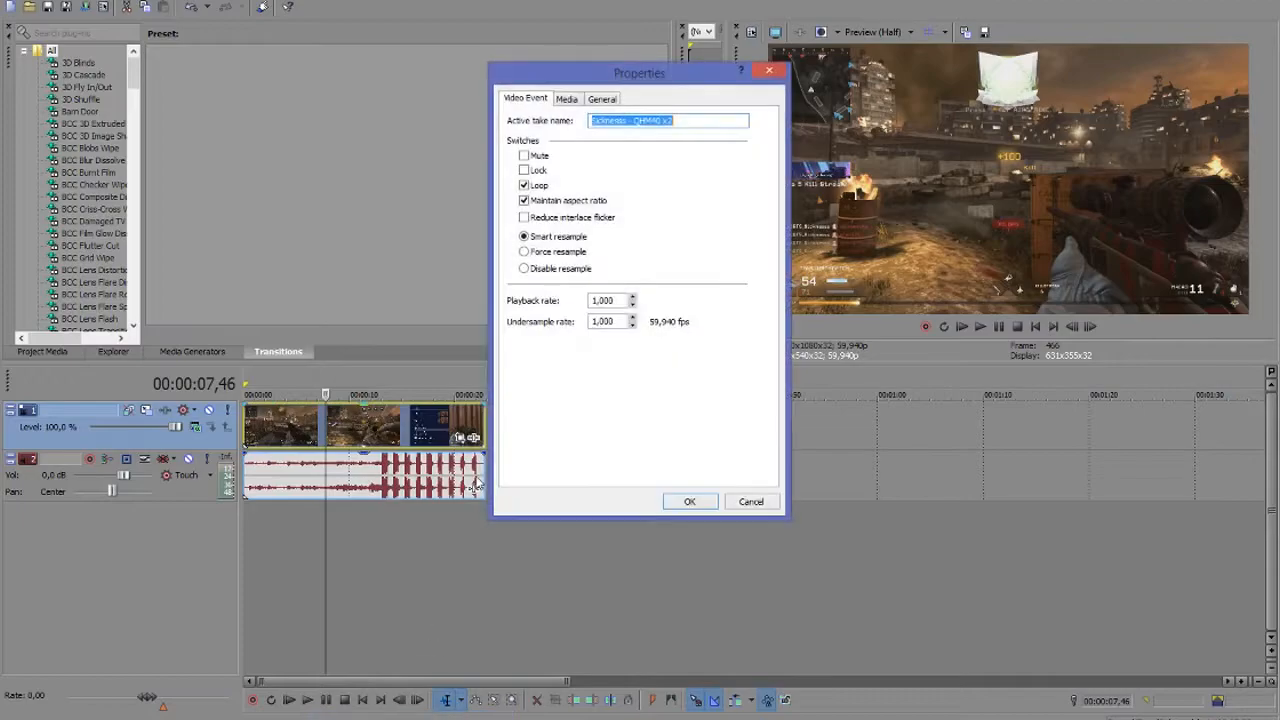
click(560, 270)
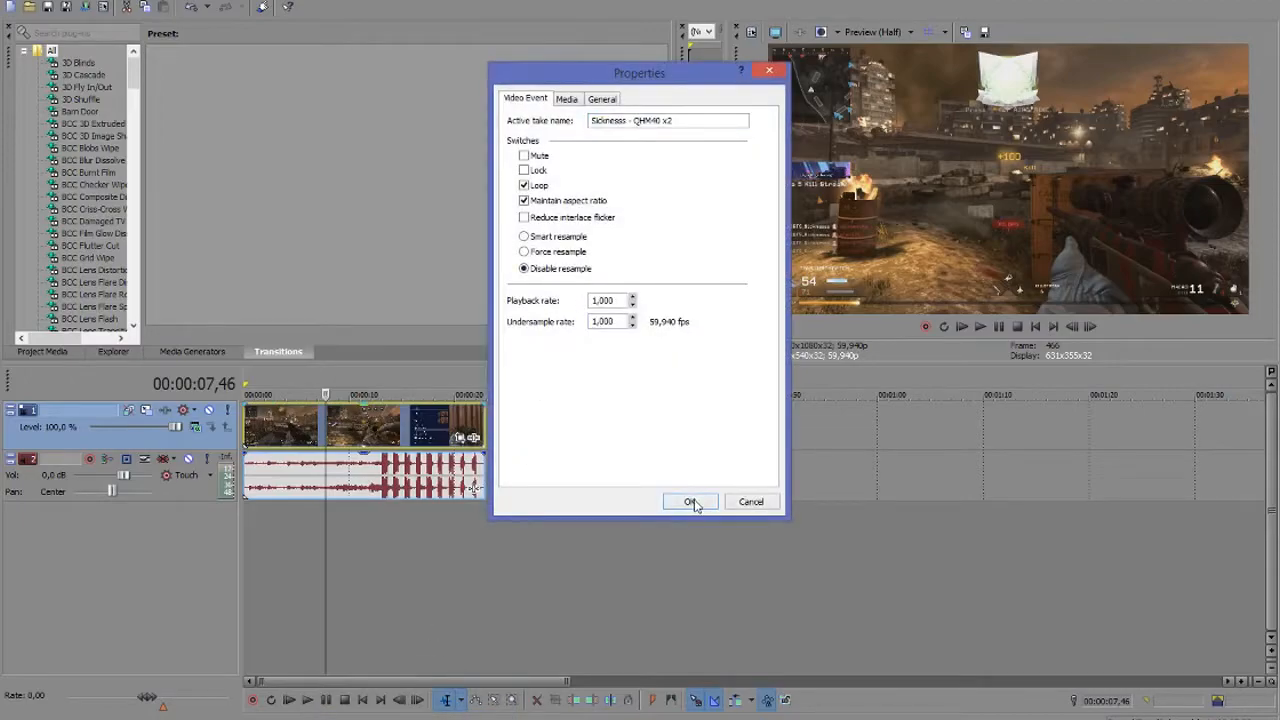
click(690, 502)
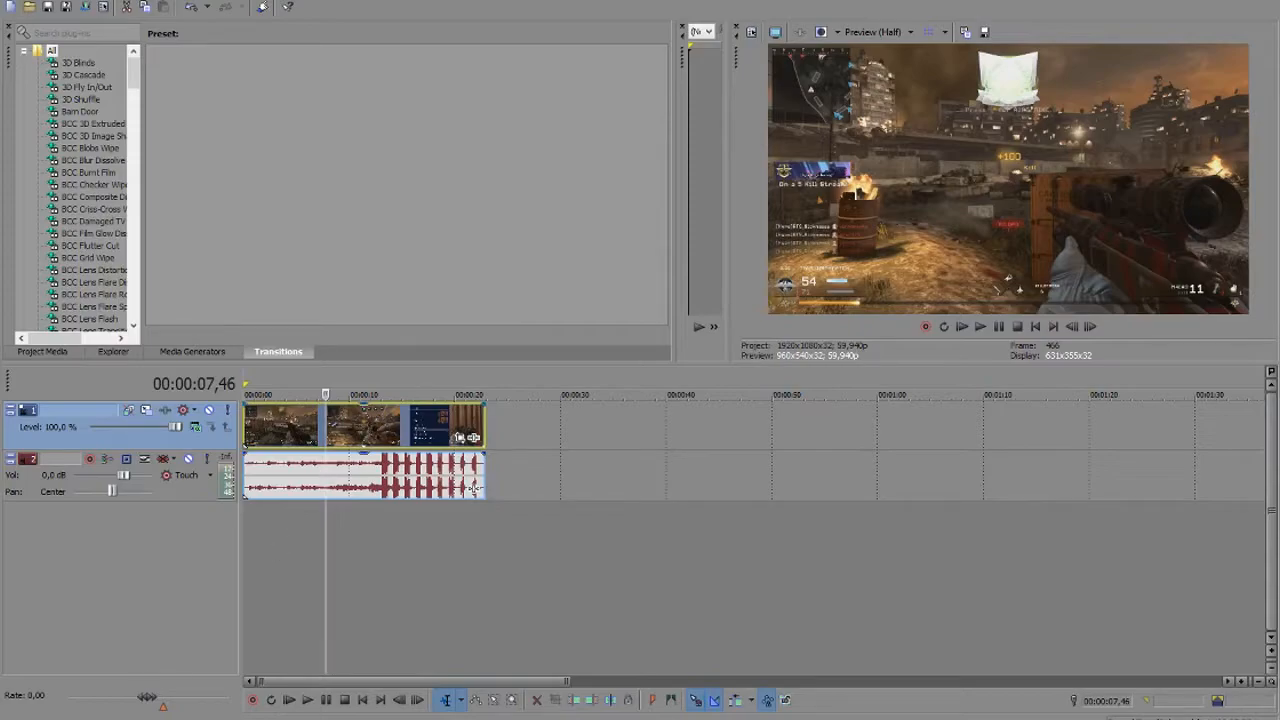
Switch to the WordPad topic list and highlight the item about planning the action with markers
click(330, 718)
drag(208, 166, 32, 136)
click(188, 170)
drag(260, 198, 47, 188)
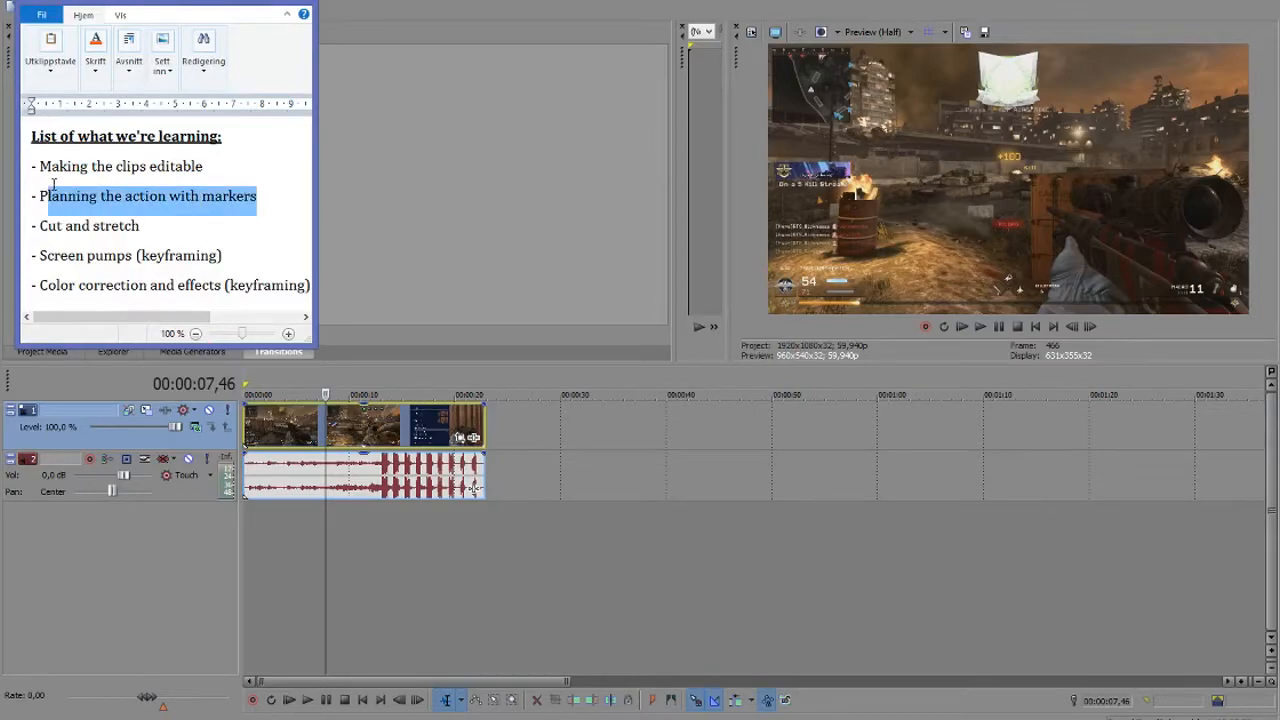
click(251, 1)
Move the song clip earlier on the timeline, closer to the gameplay clip
click(570, 415)
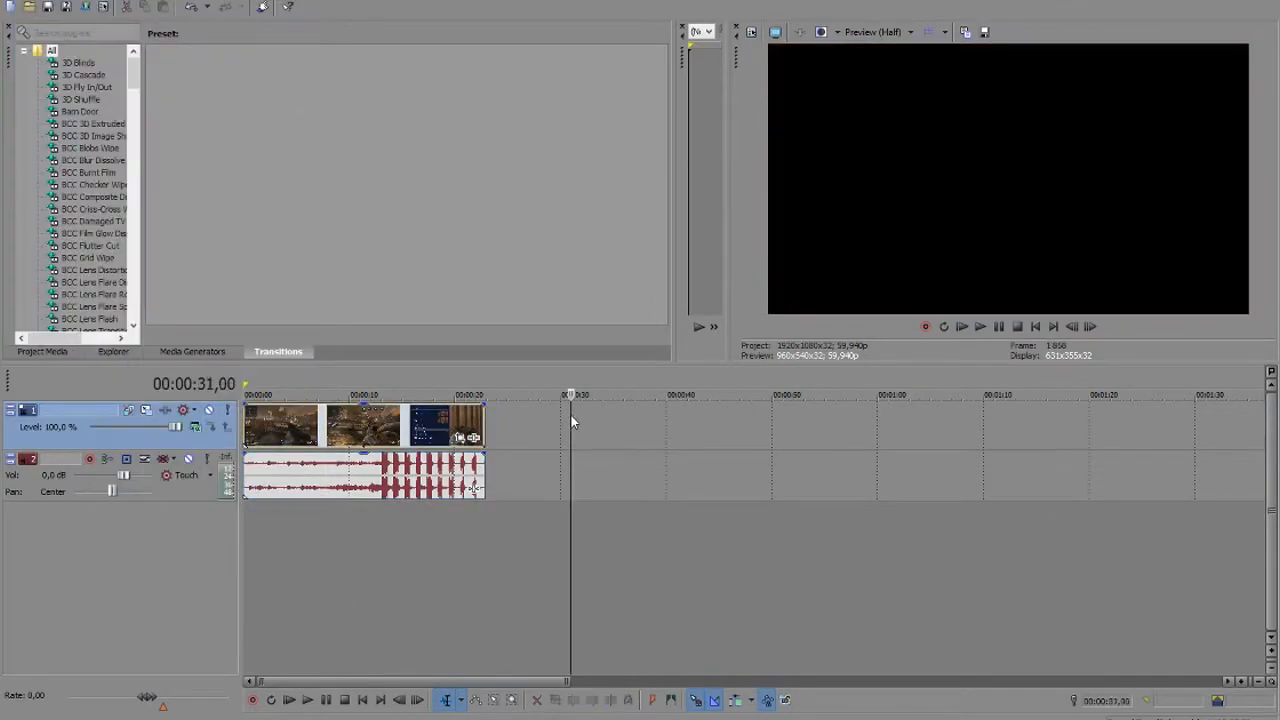
scroll(573, 416, down, 4)
drag(648, 442, 434, 440)
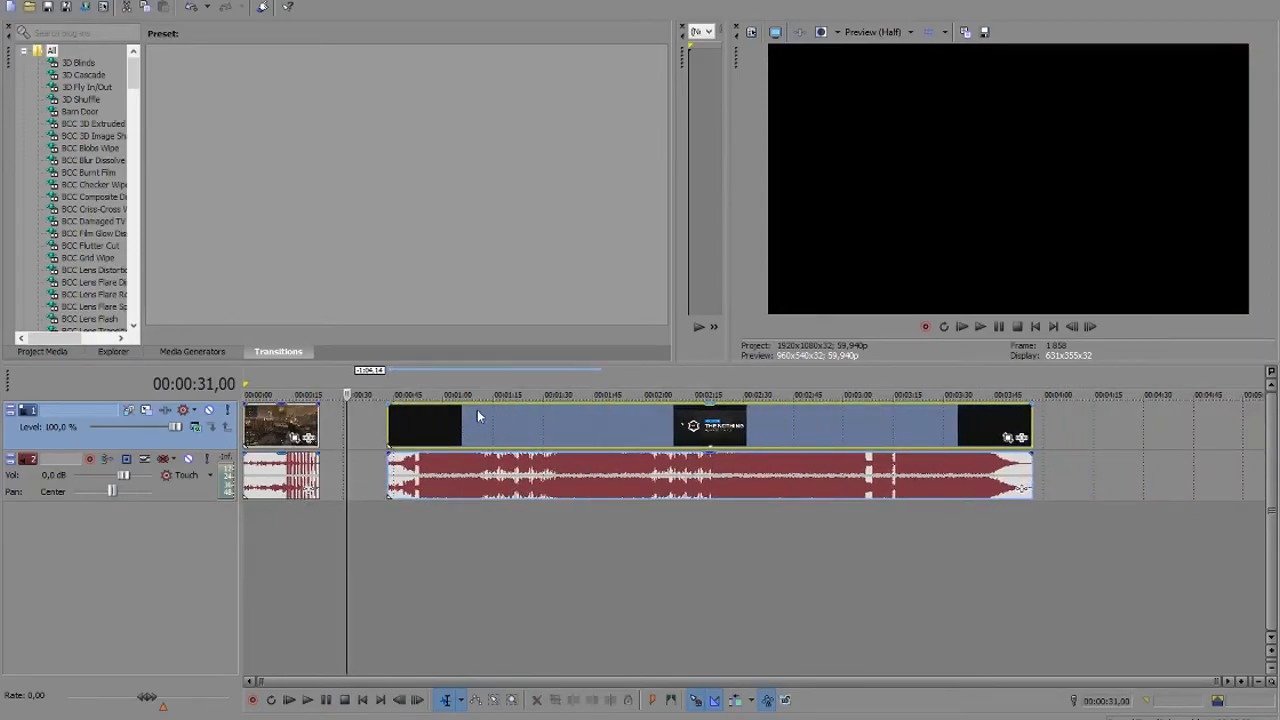
Delete the song's video event, keeping only its audio on the timeline
click(505, 423)
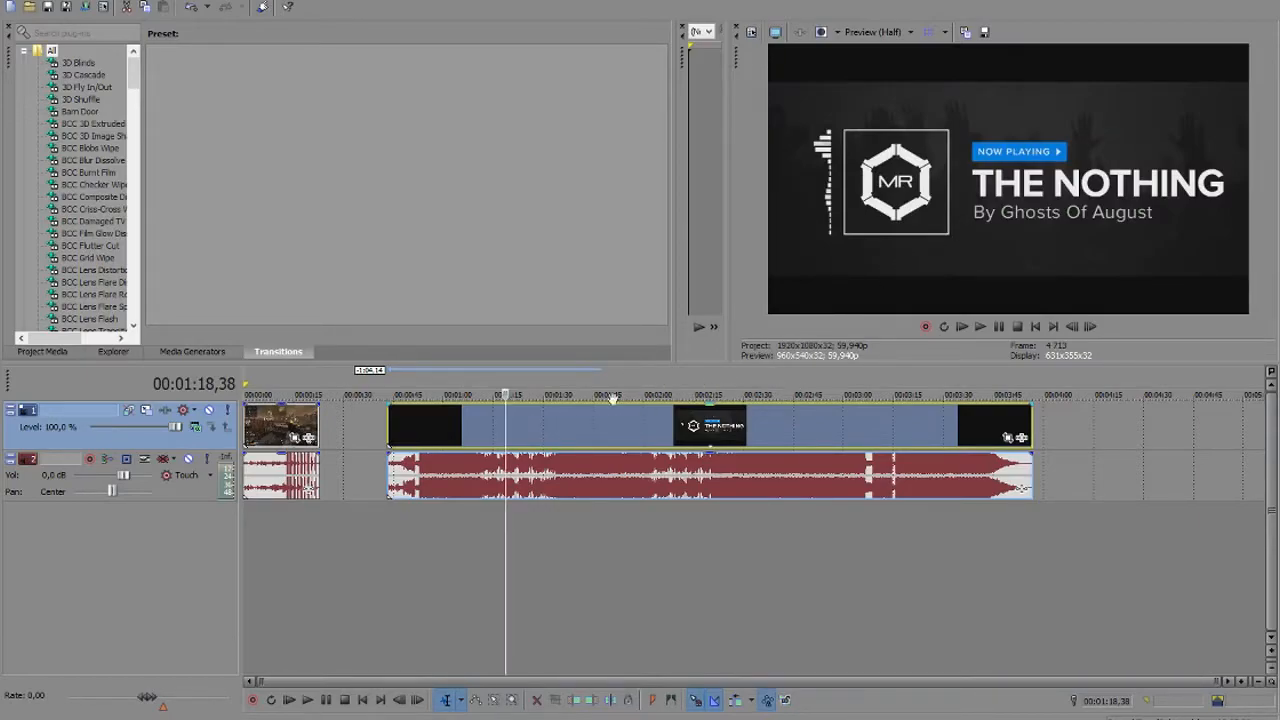
click(535, 421)
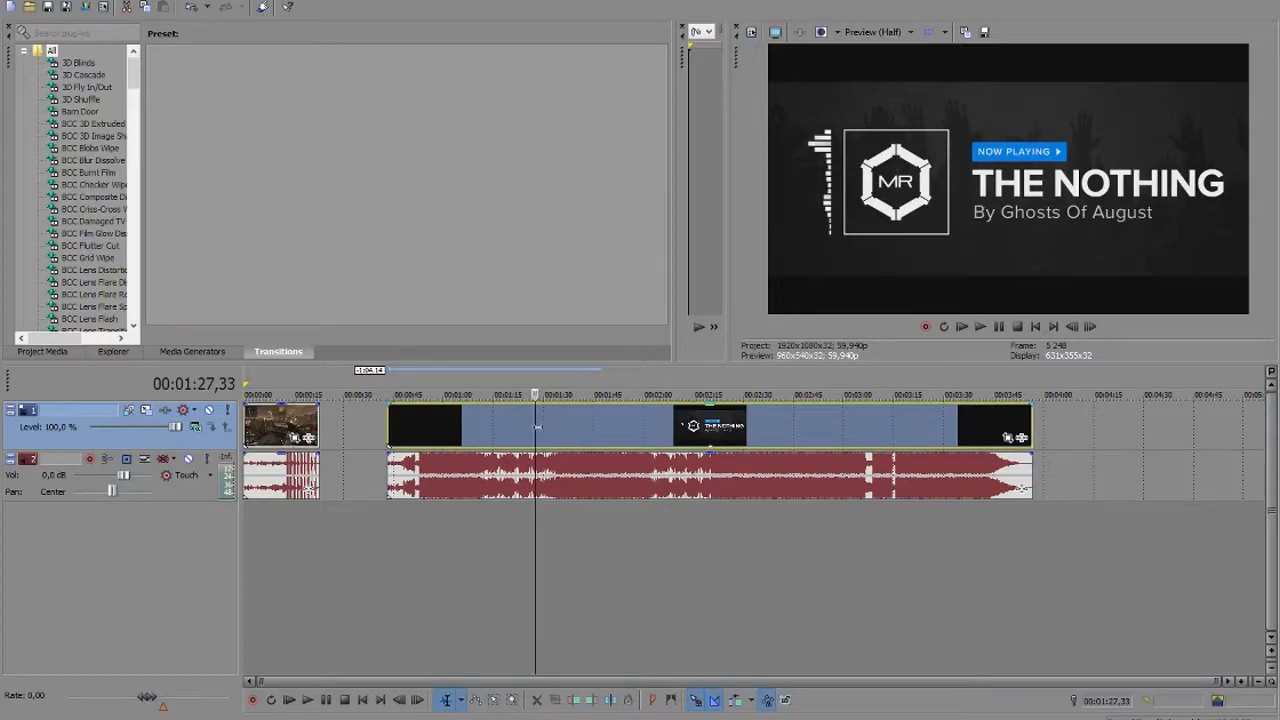
mouse_move(570, 480)
mouse_down()
mouse_move(525, 479)
mouse_move(640, 484)
mouse_move(572, 484)
mouse_up()
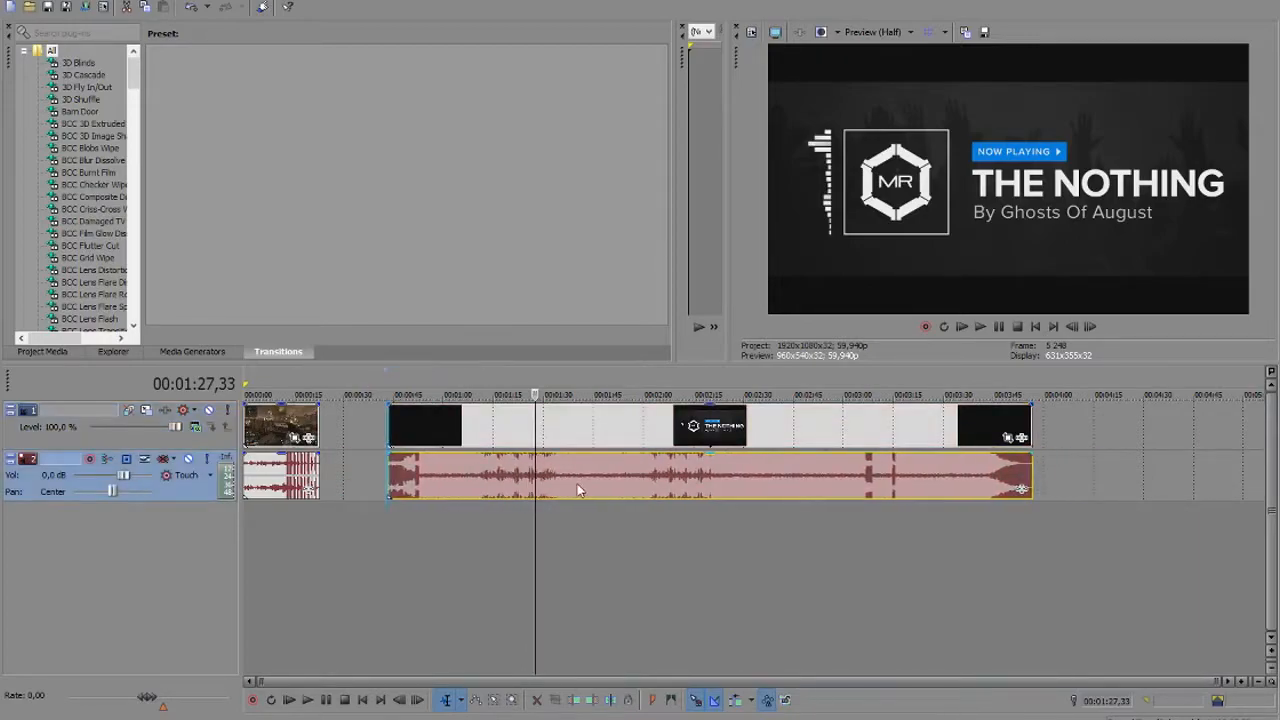
click(578, 427)
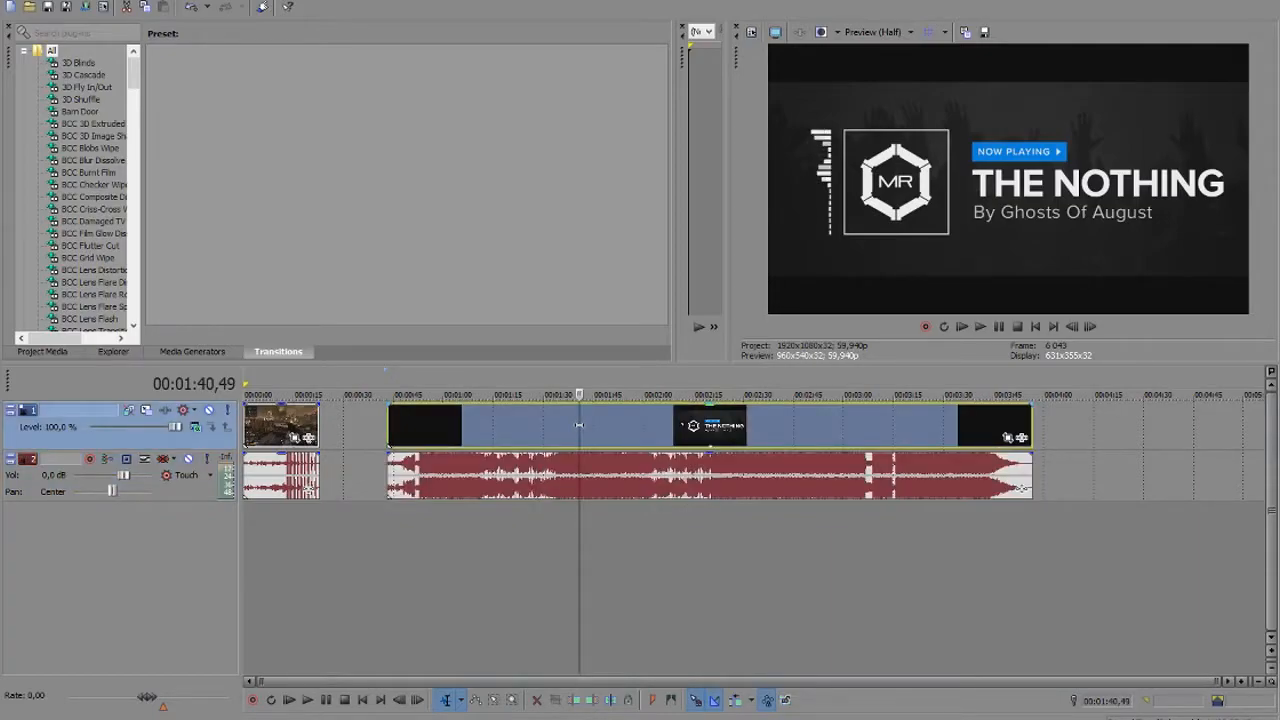
right_click(585, 422)
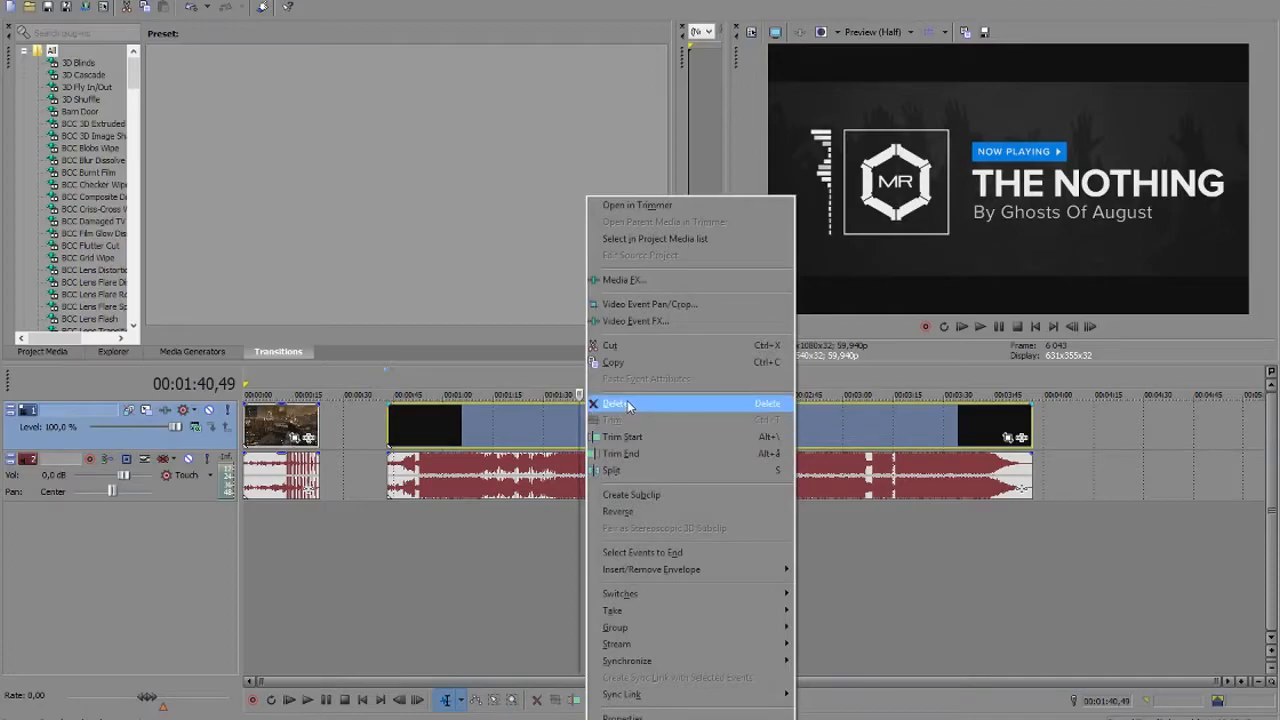
click(616, 404)
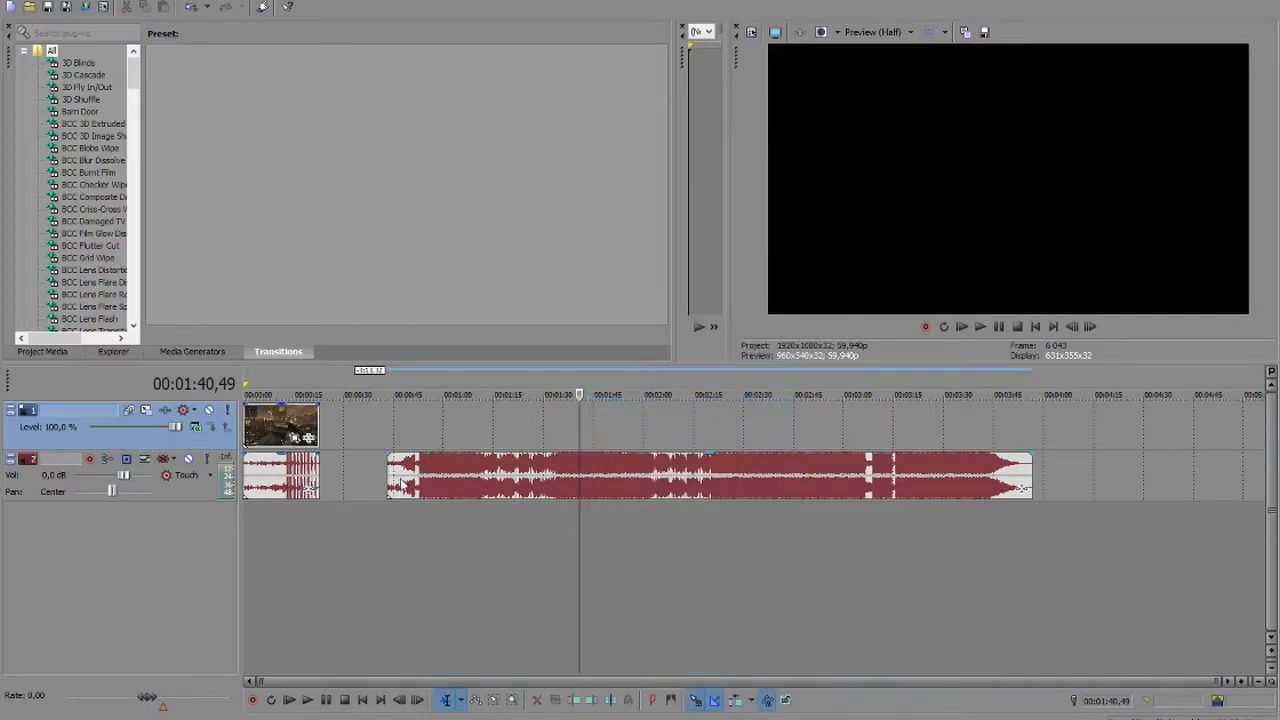
Move the song audio to a new track below the gameplay audio, starting at 00:00:00,00
click(402, 484)
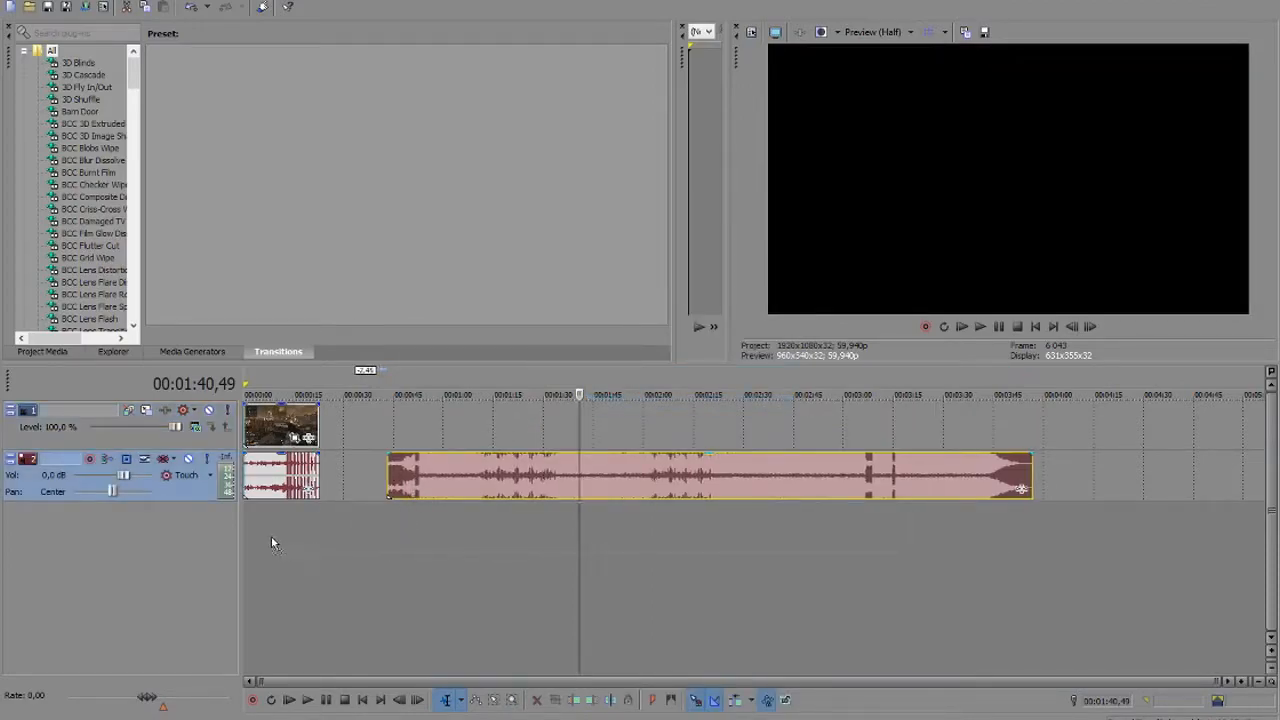
drag(271, 537, 268, 537)
click(248, 524)
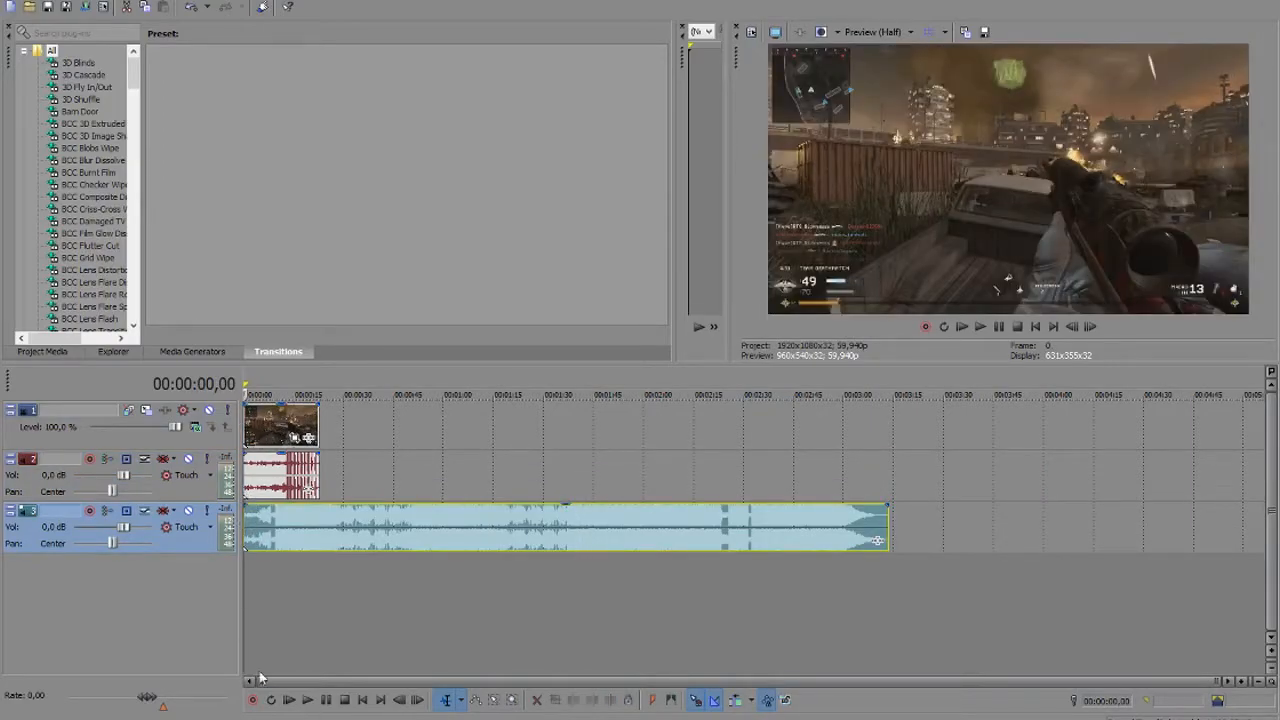
Check the marker-planning item in the WordPad topic list again
click(262, 718)
click(264, 199)
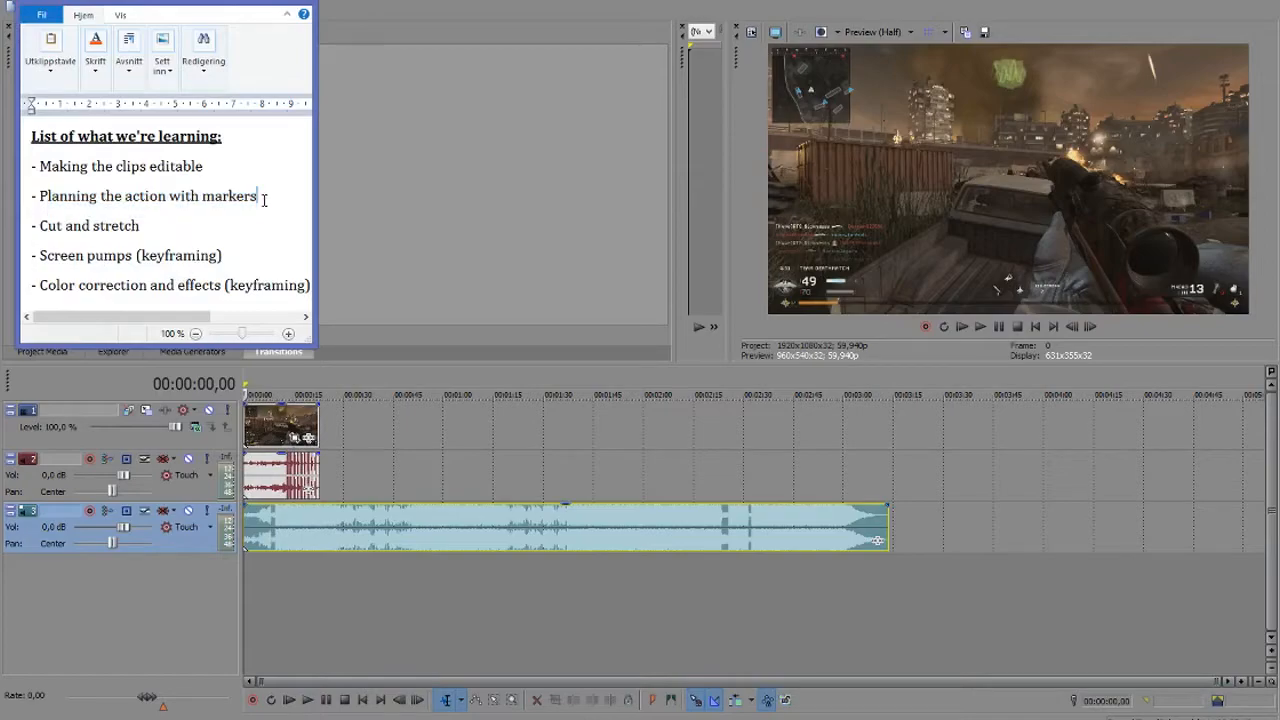
click(255, 3)
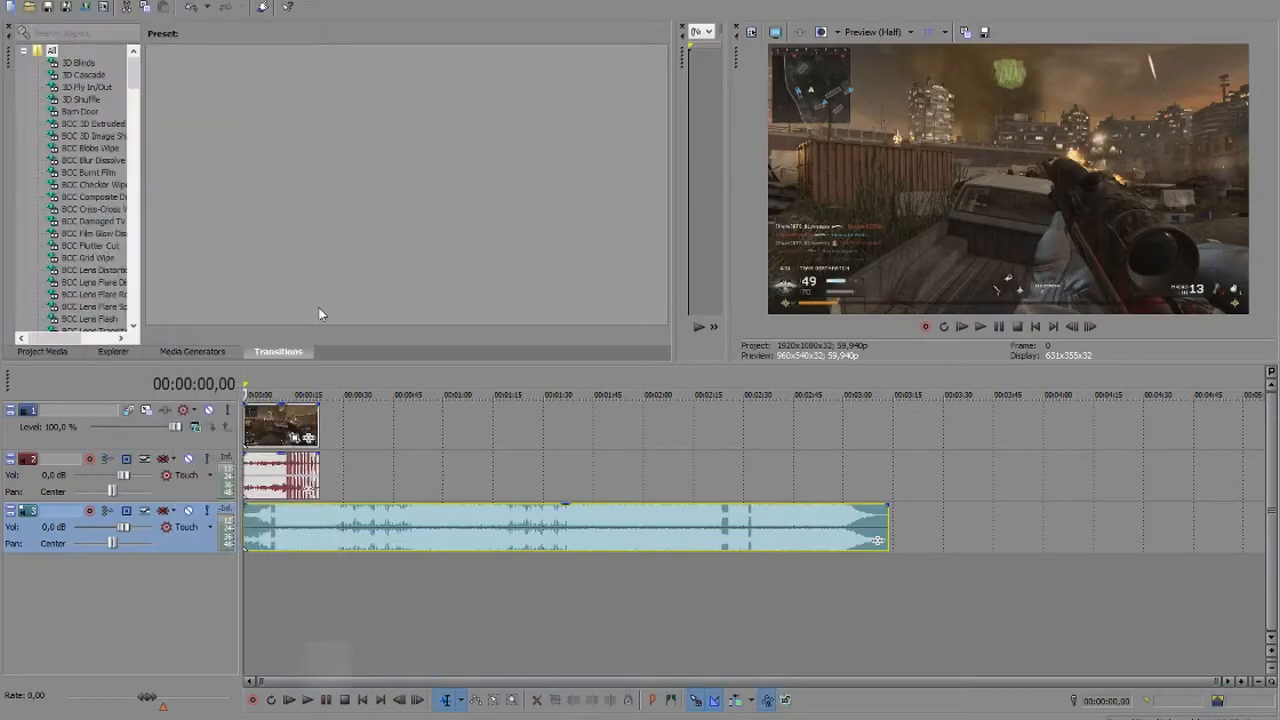
Move the gameplay clip to start at about 40 seconds on the timeline
click(272, 428)
drag(272, 428, 407, 425)
scroll(304, 479, up, 5)
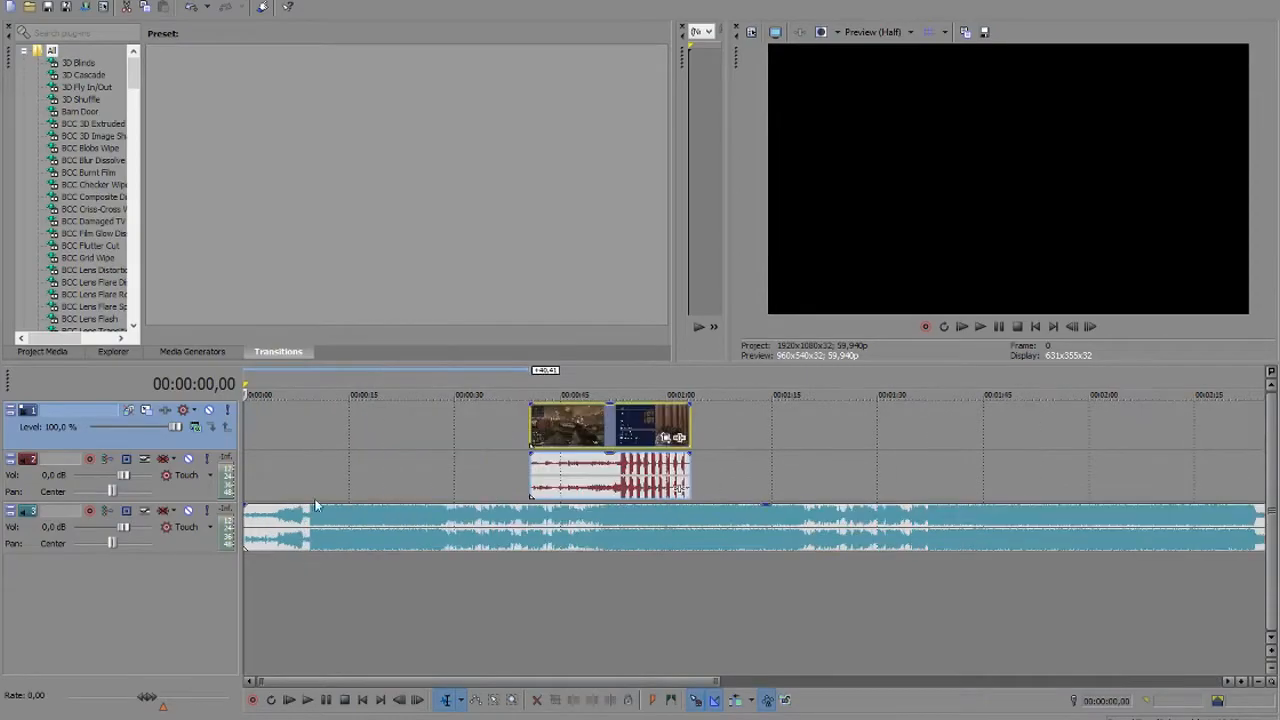
Play the song from the beginning and place an unnamed marker at 00:00:05,05, where the louder section begins
click(245, 459)
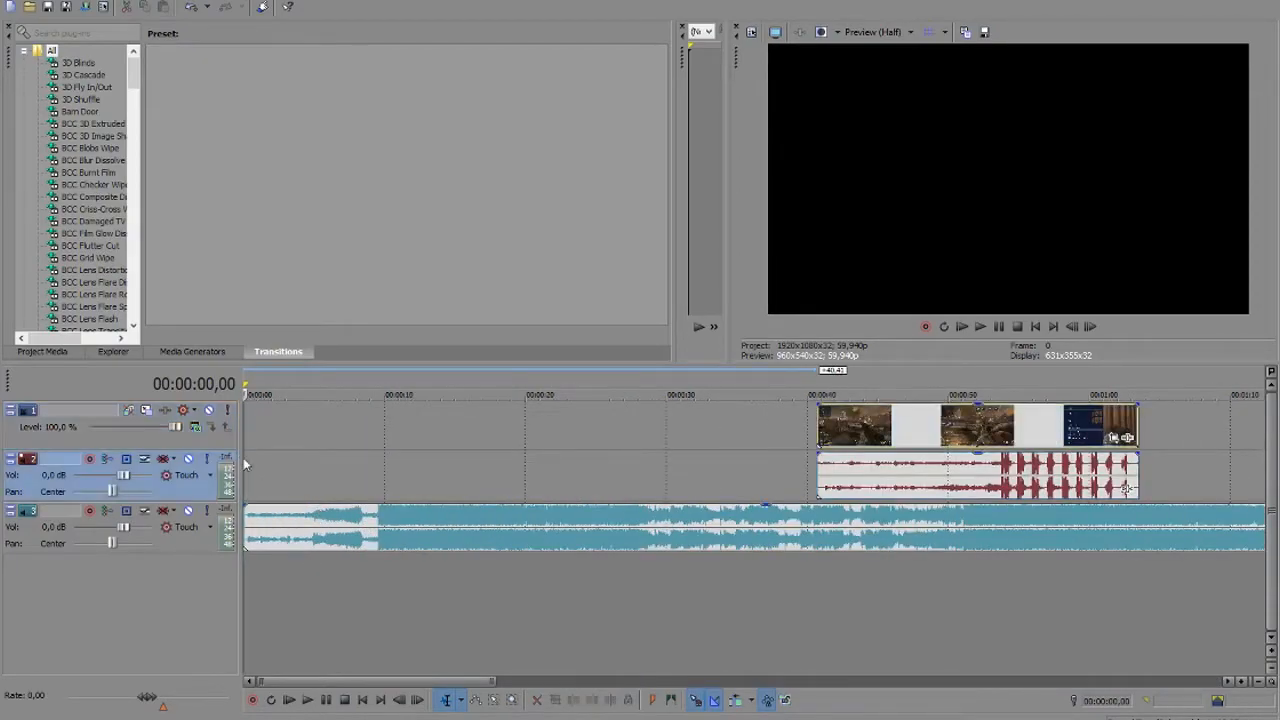
key(space)
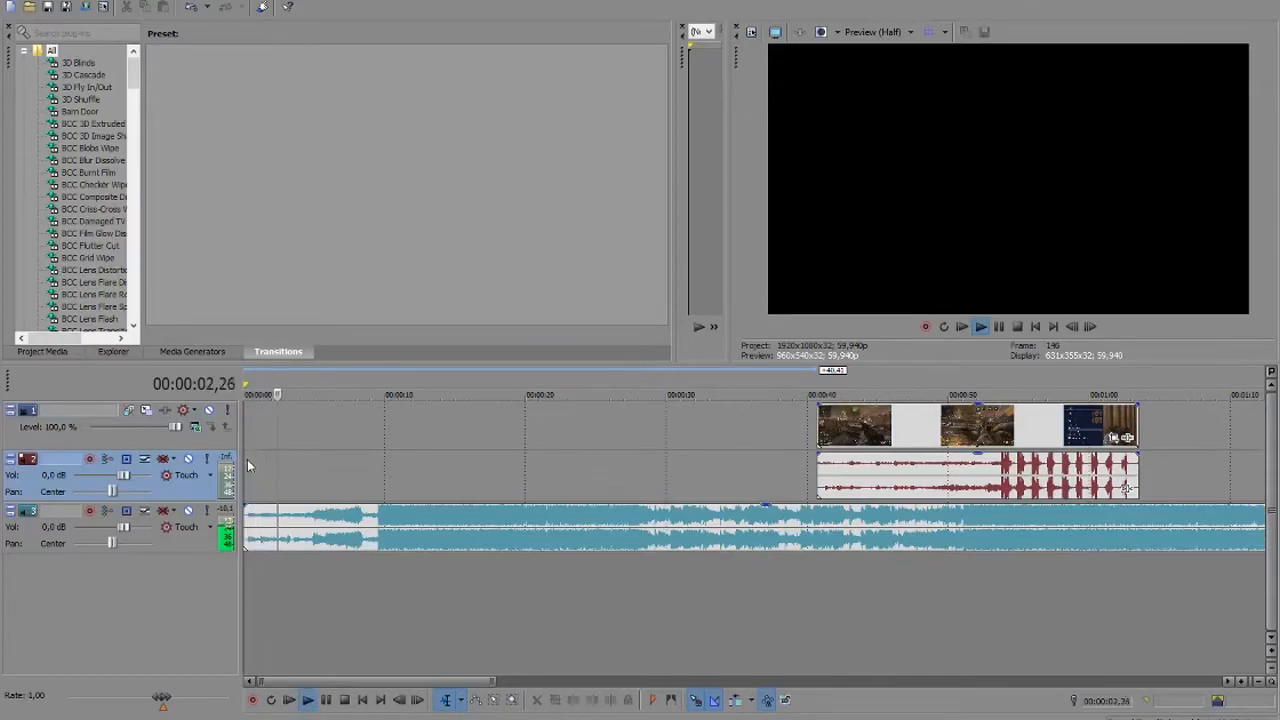
scroll(319, 478, up, 5)
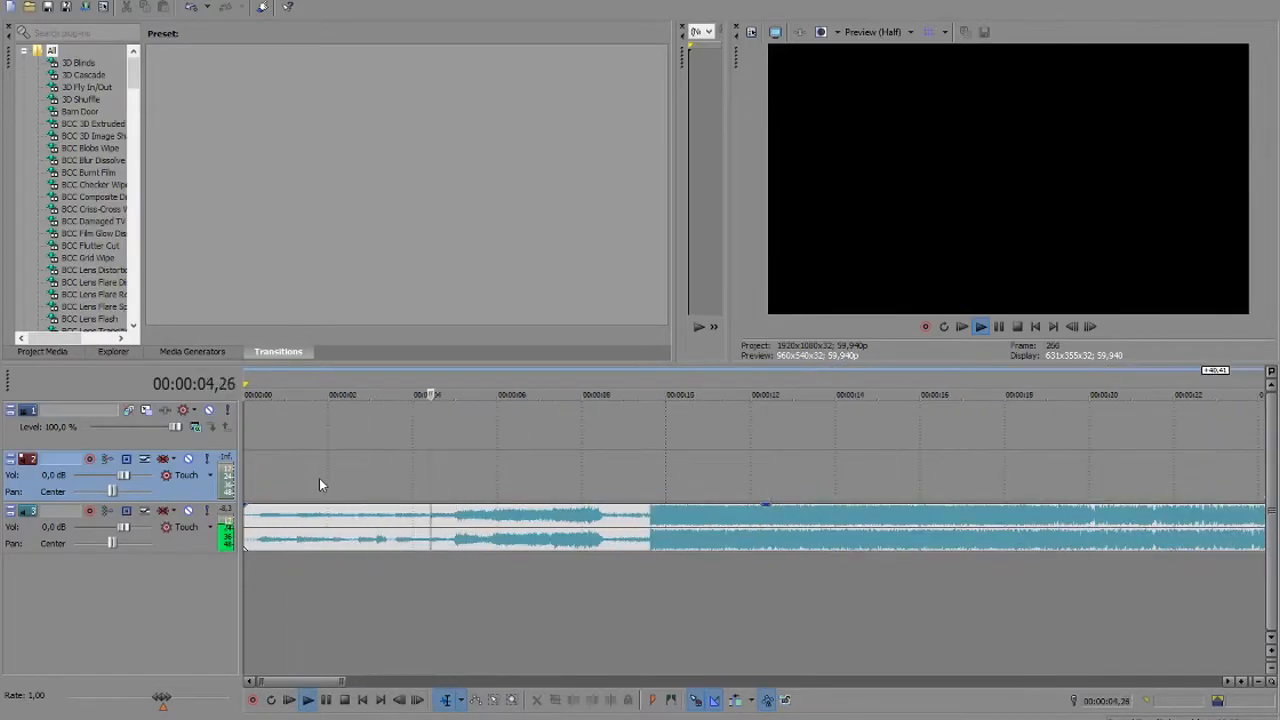
key(Return)
scroll(360, 500, up, 6)
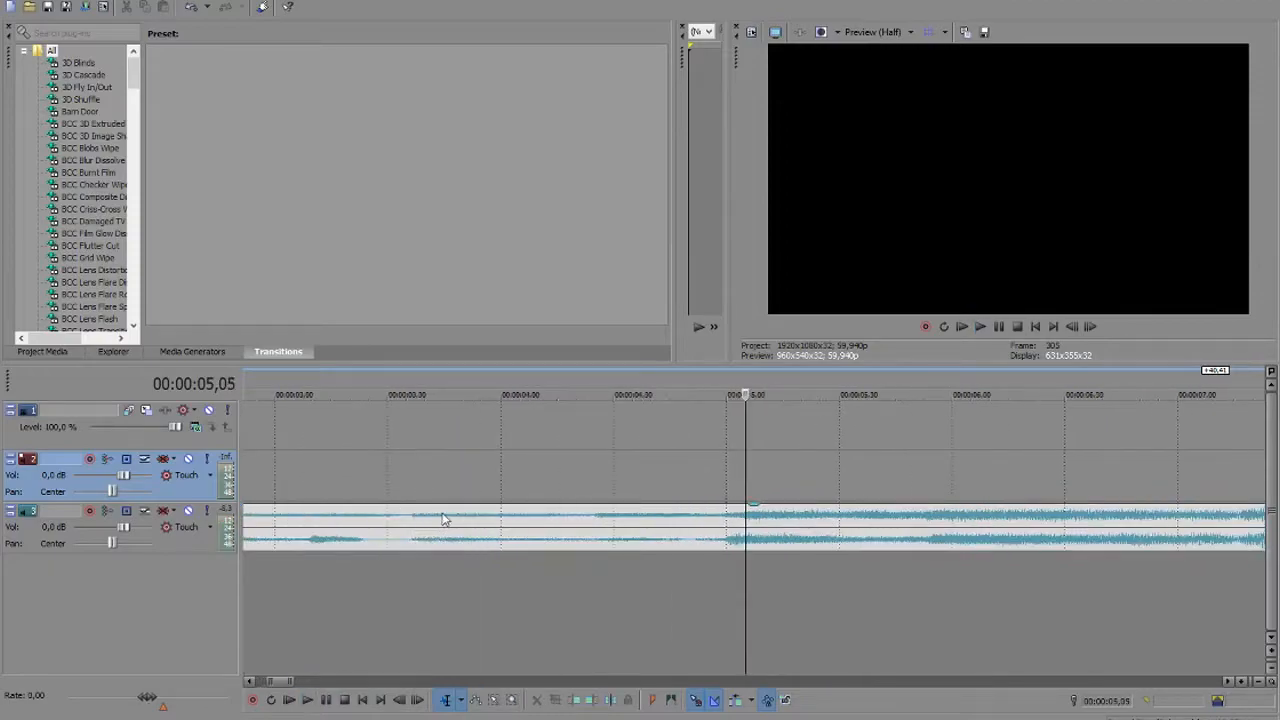
scroll(655, 535, down, 3)
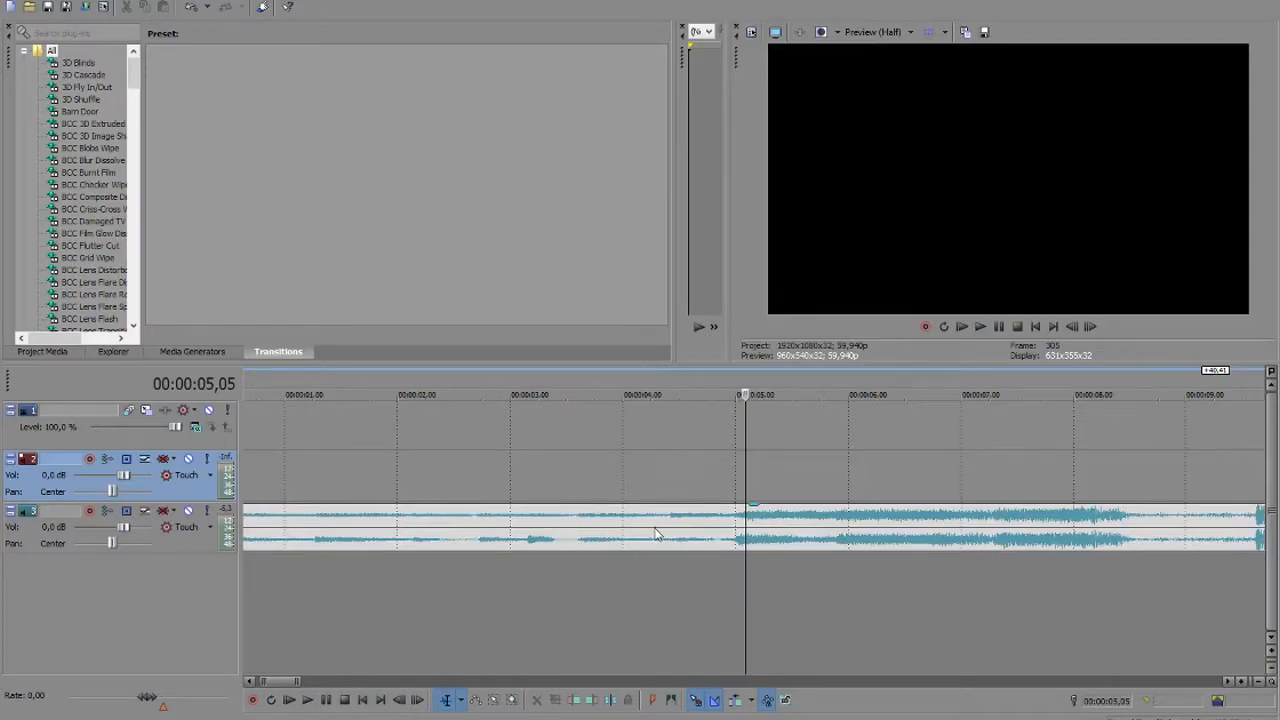
key(m)
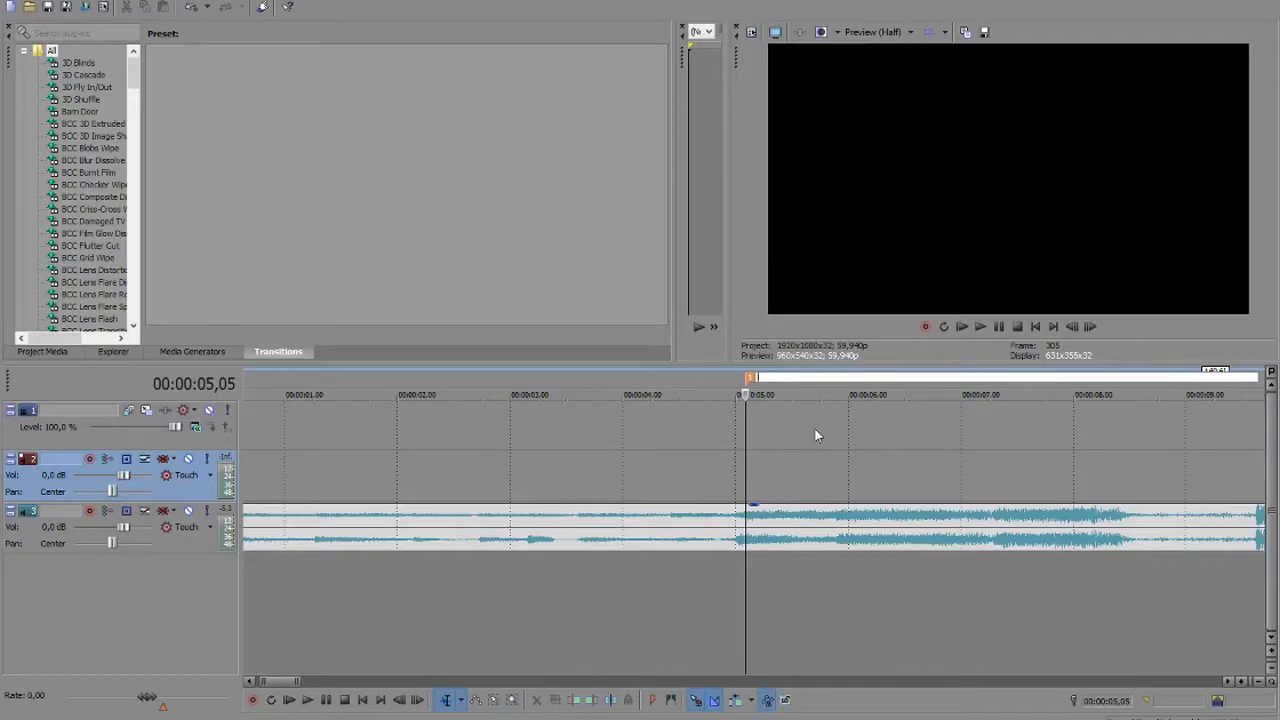
key(Return)
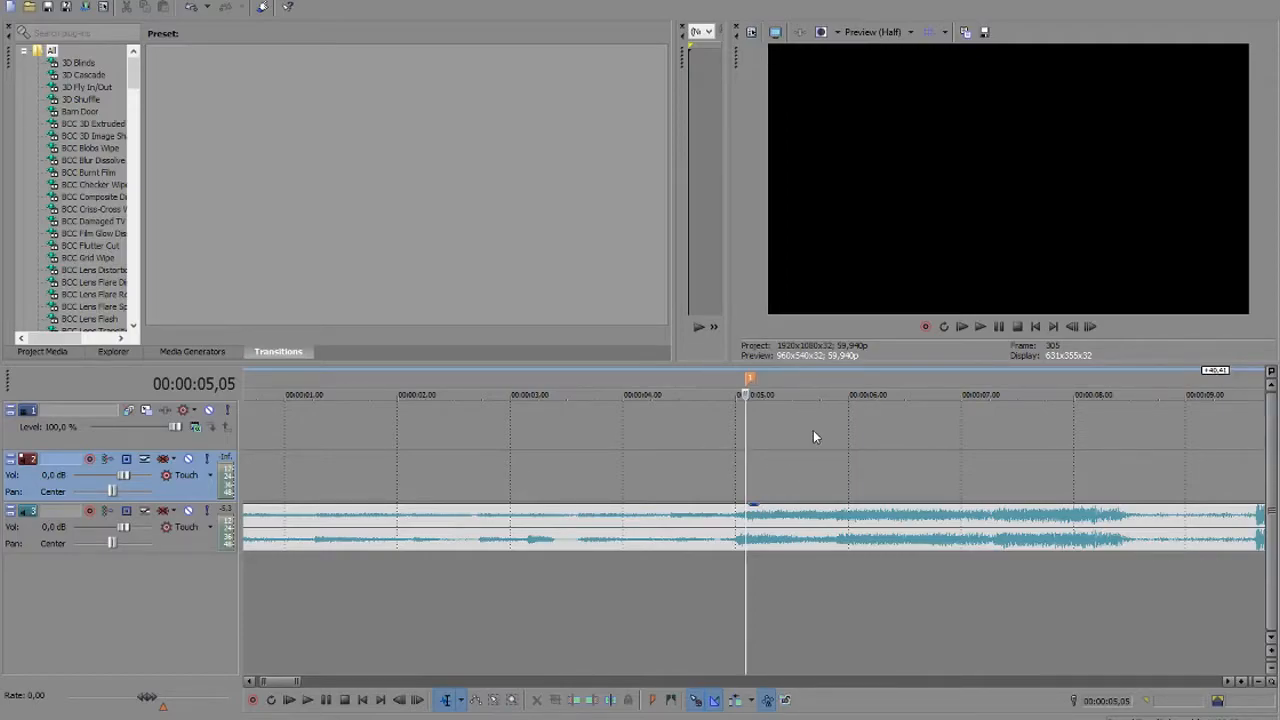
Listen to the song past the first marker and place a second marker at 00:00:08,11, just before the quiet break
click(512, 462)
click(617, 460)
key(space)
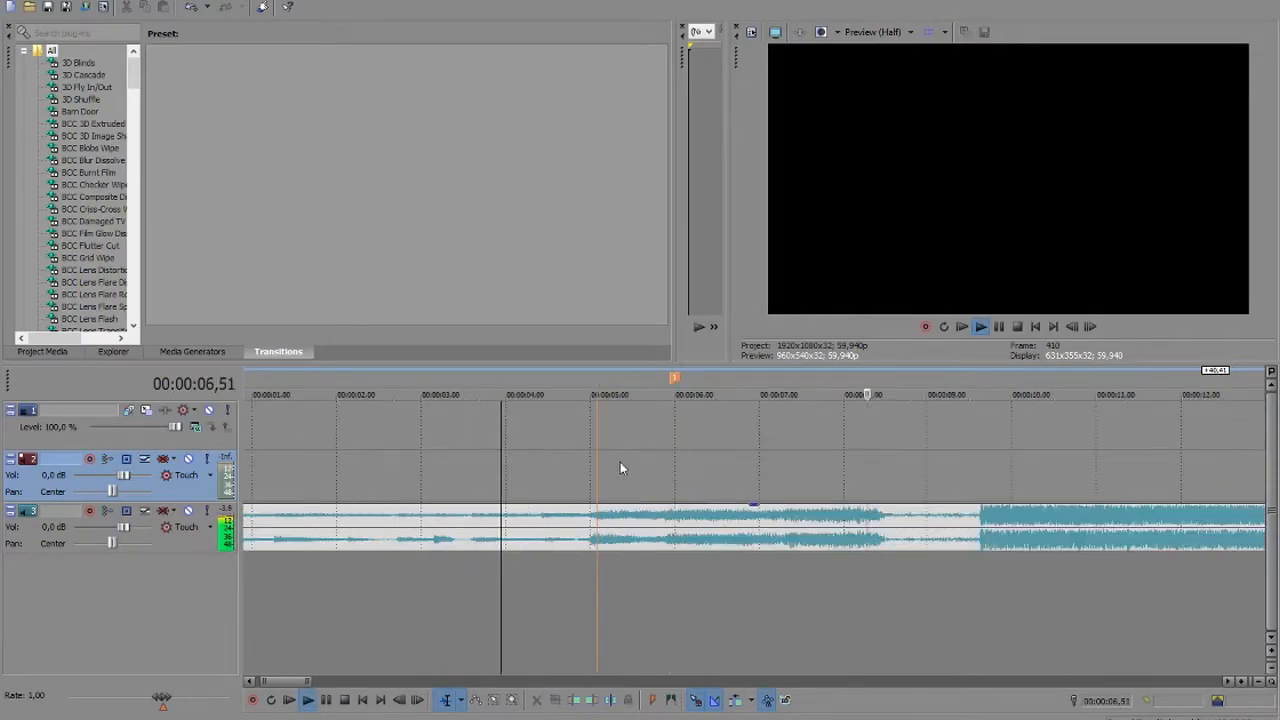
key(space)
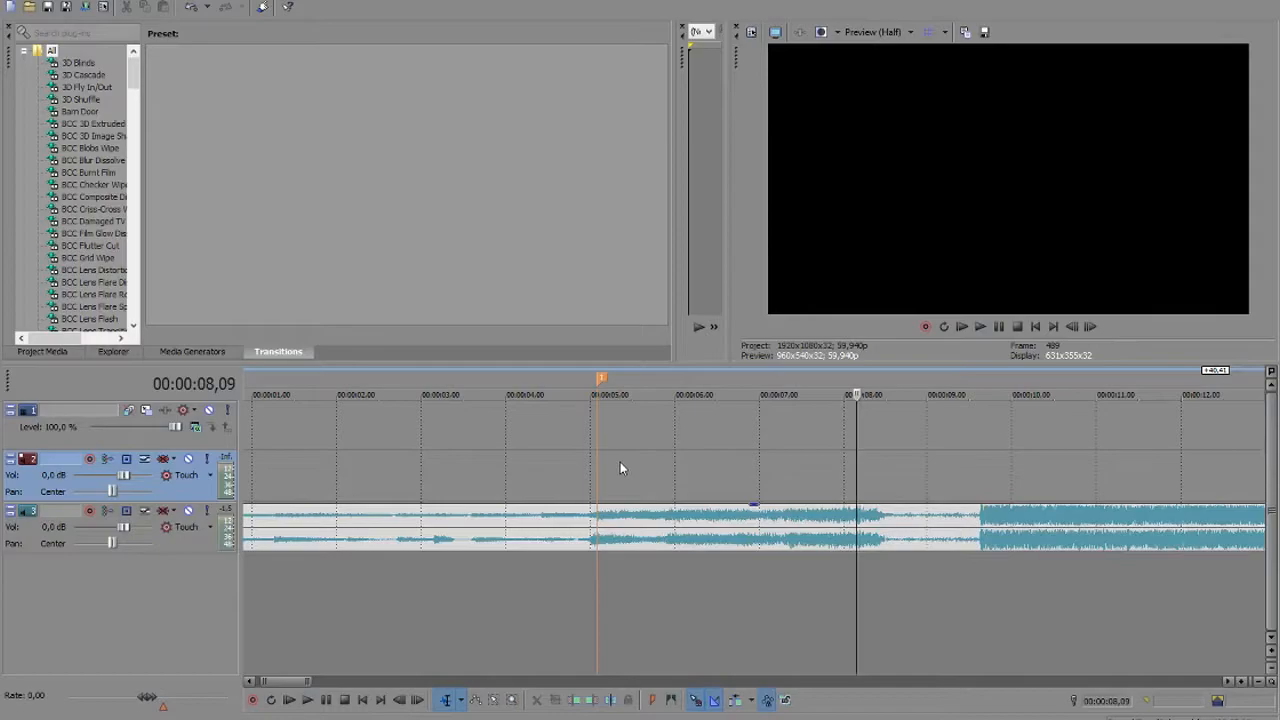
click(825, 478)
key(space)
key(space)
scroll(833, 483, up, 1)
scroll(833, 483, up, 3)
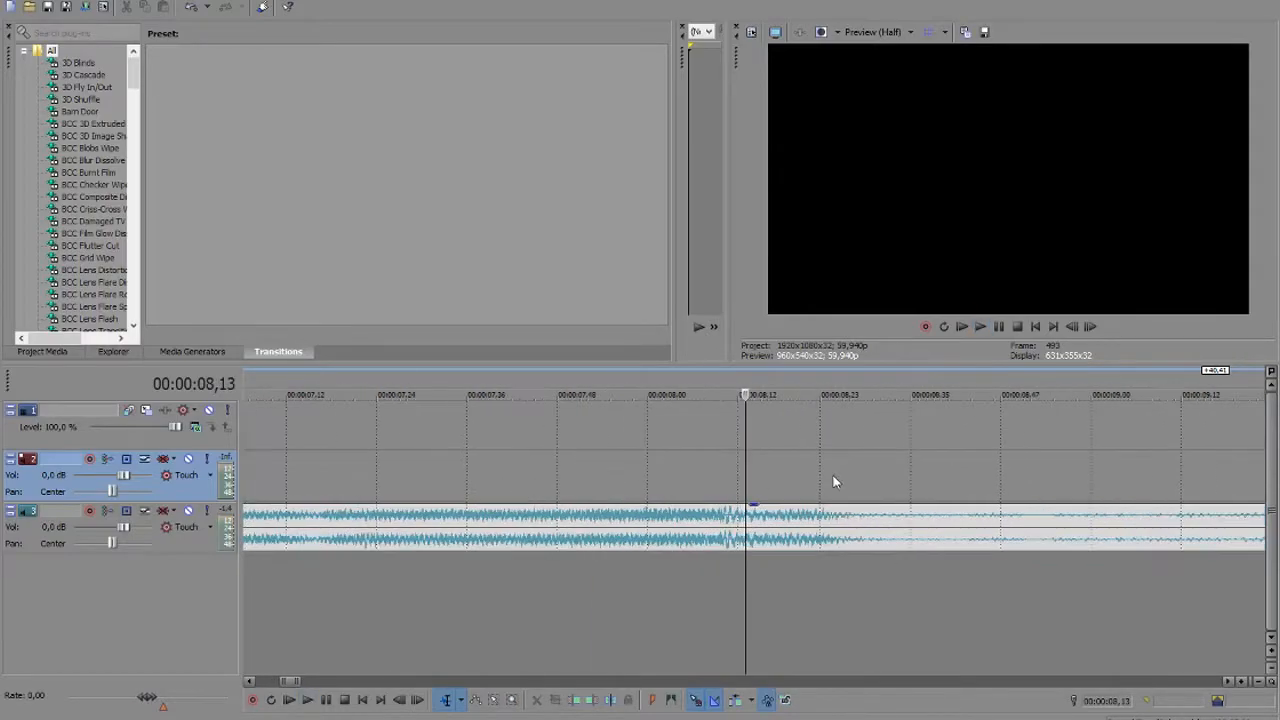
click(731, 476)
scroll(739, 475, up, 1)
scroll(761, 475, down, 3)
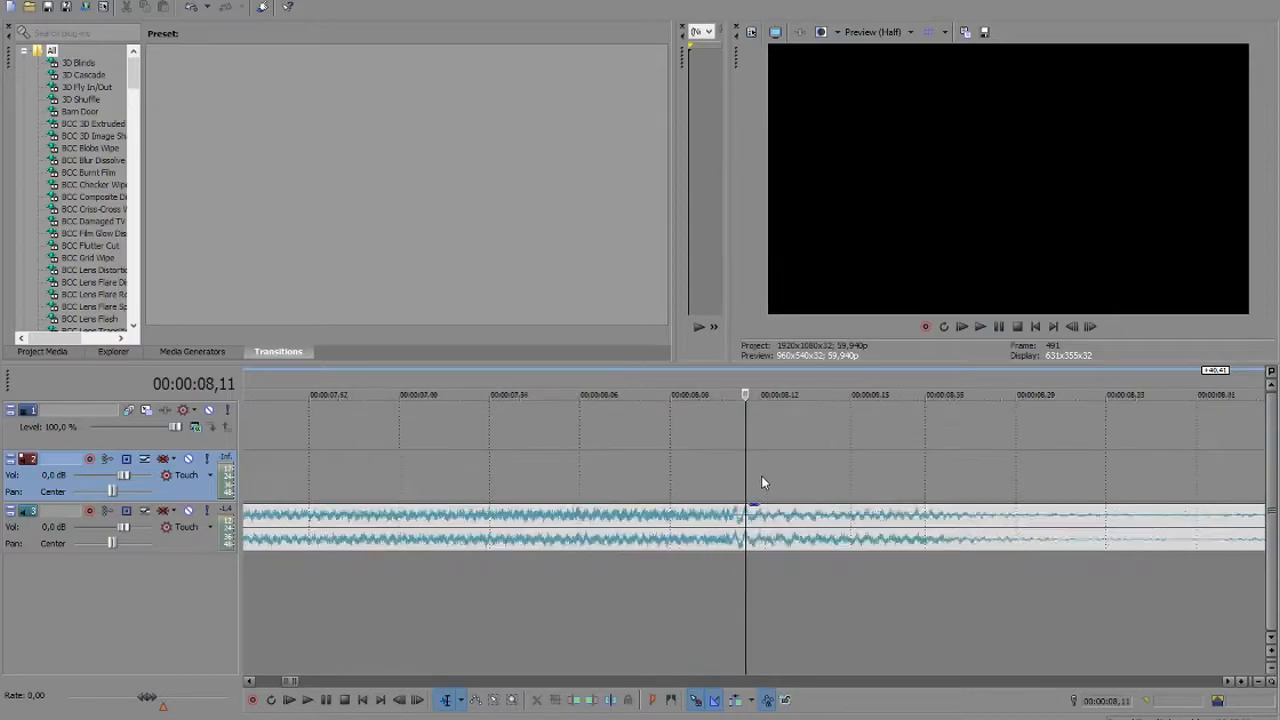
click(643, 467)
key(space)
key(Return)
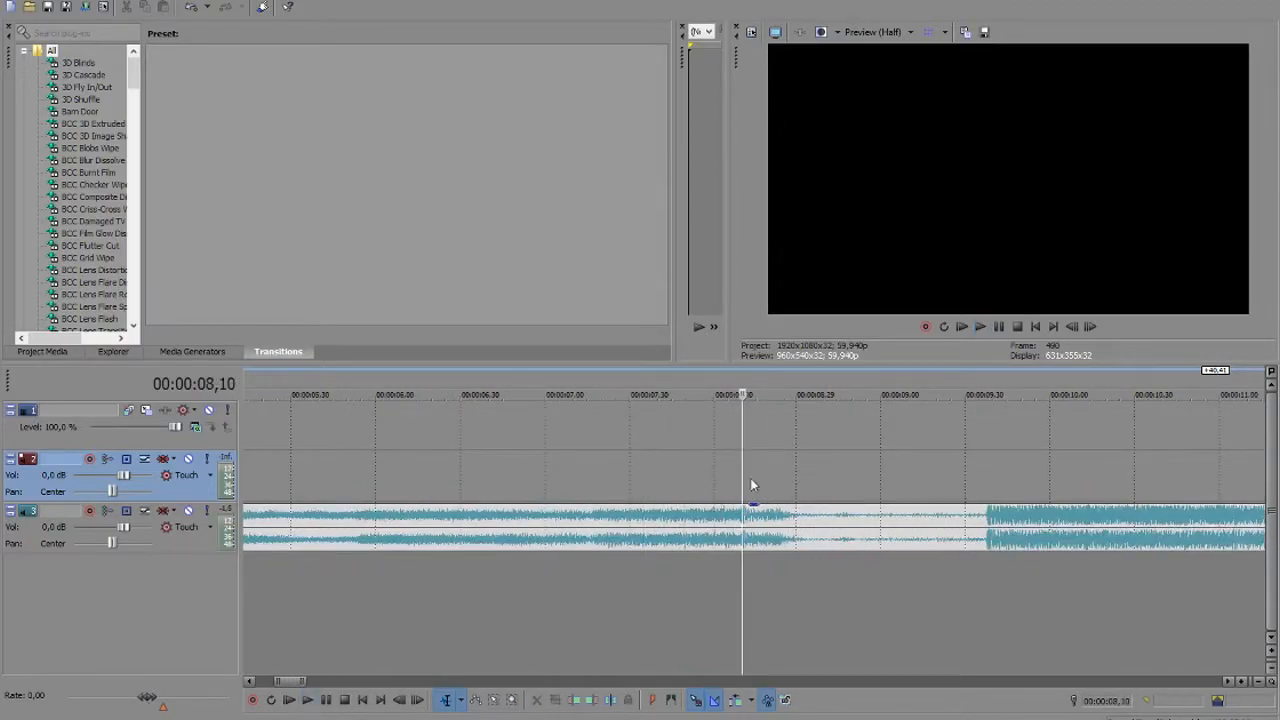
scroll(750, 478, up, 2)
key(Right)
key(m)
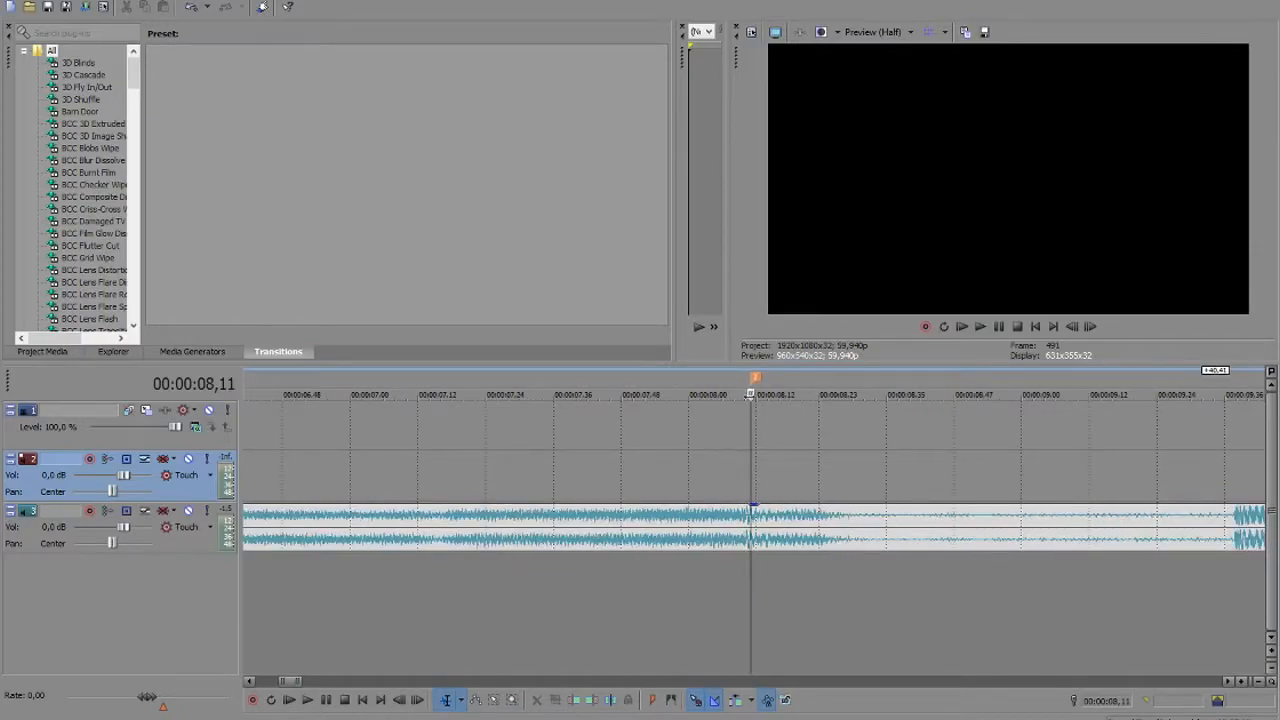
Play on past the second marker and place a third marker at 00:00:09,38, where the song's loud drop begins
scroll(773, 444, down, 6)
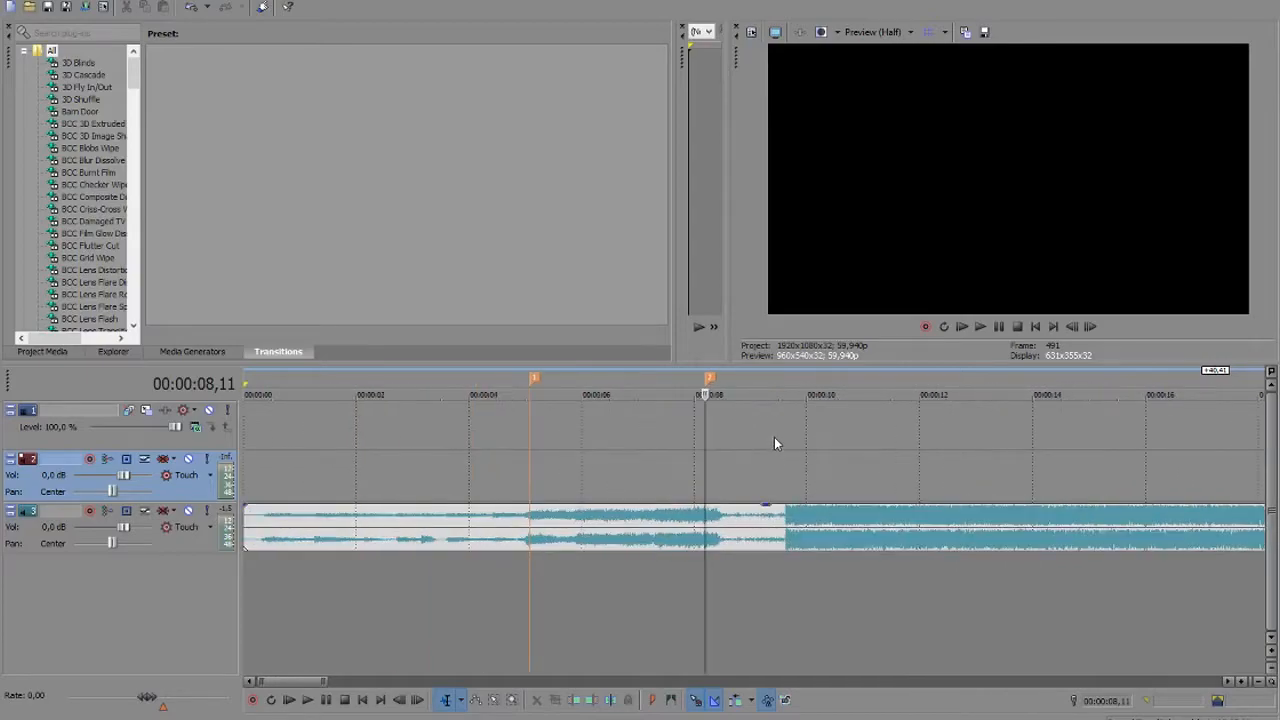
click(531, 457)
key(space)
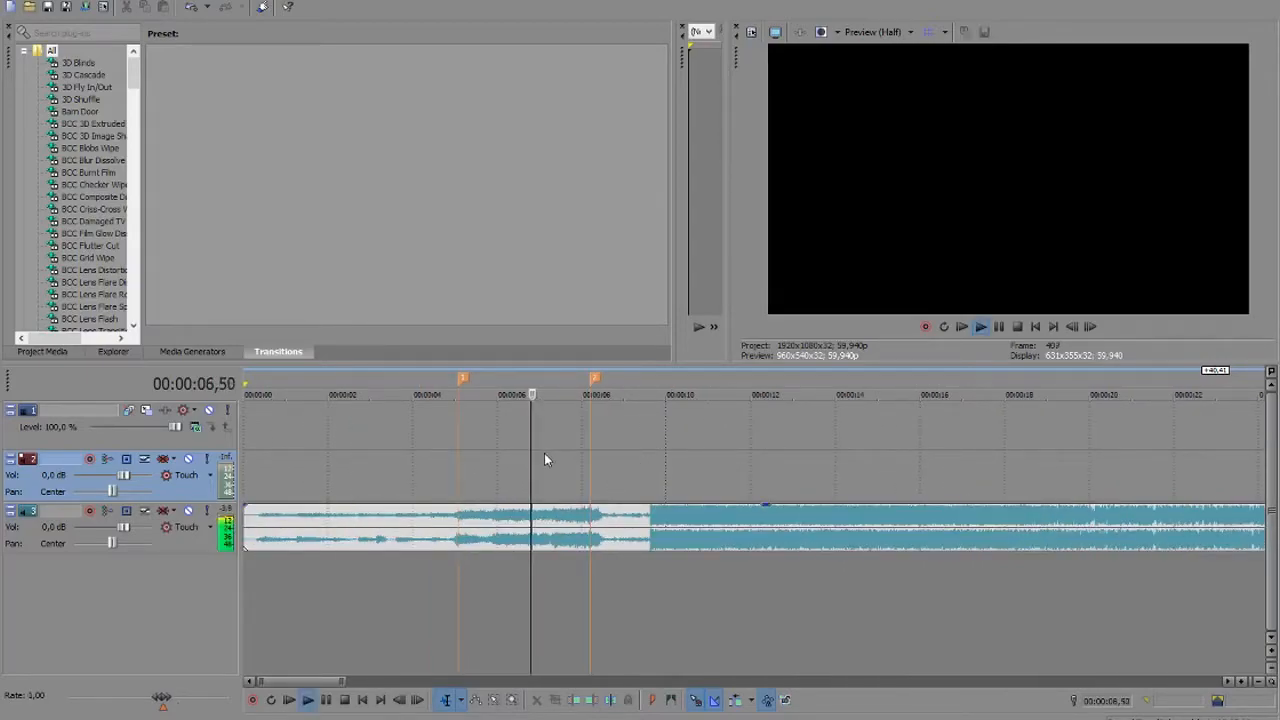
click(624, 468)
key(Return)
click(653, 474)
scroll(660, 476, up, 5)
key(Left)
key(Left)
key(Left)
key(Left)
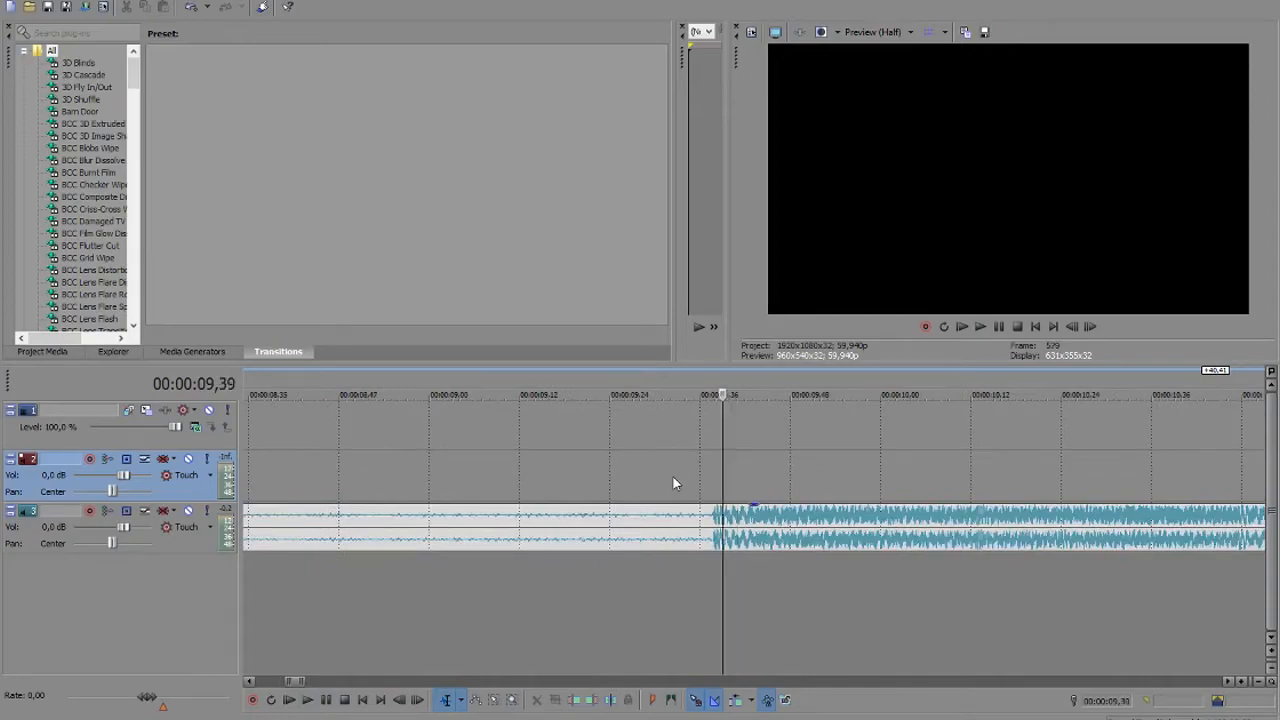
scroll(672, 476, down, 5)
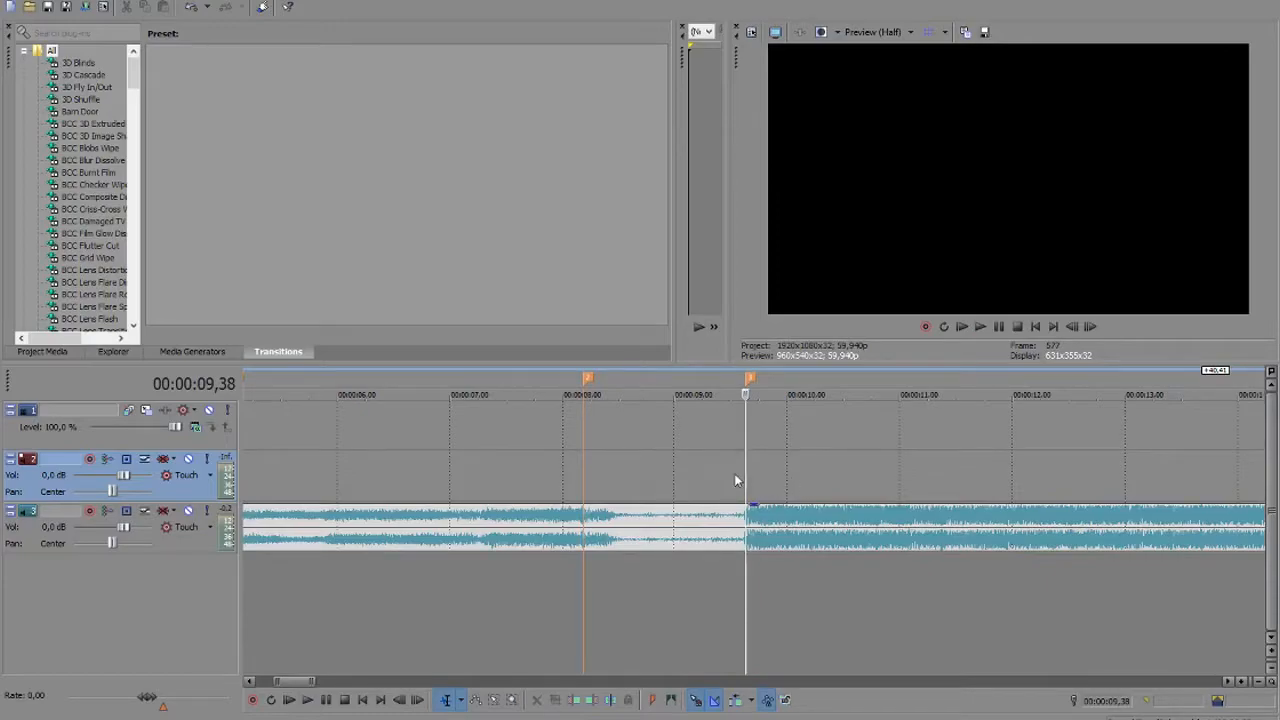
Move the gameplay clip with its audio to start at the second marker, 00:00:08,11
scroll(728, 474, down, 8)
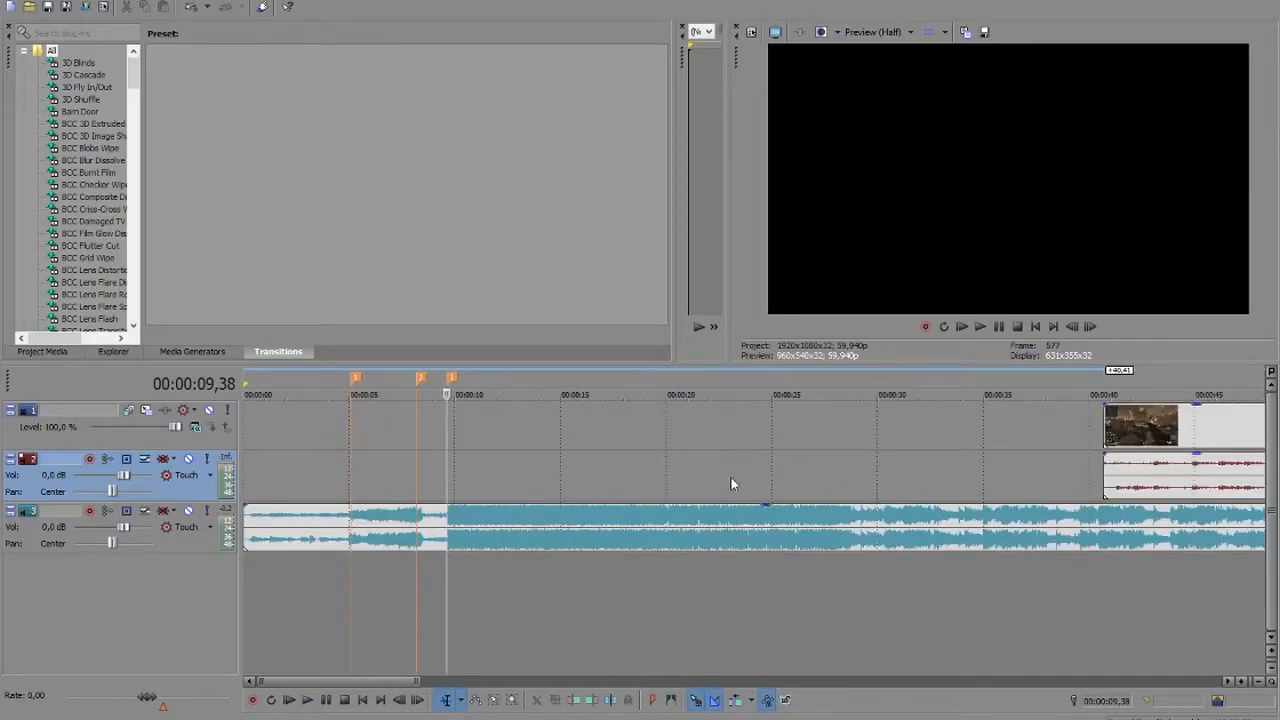
drag(1166, 428, 427, 422)
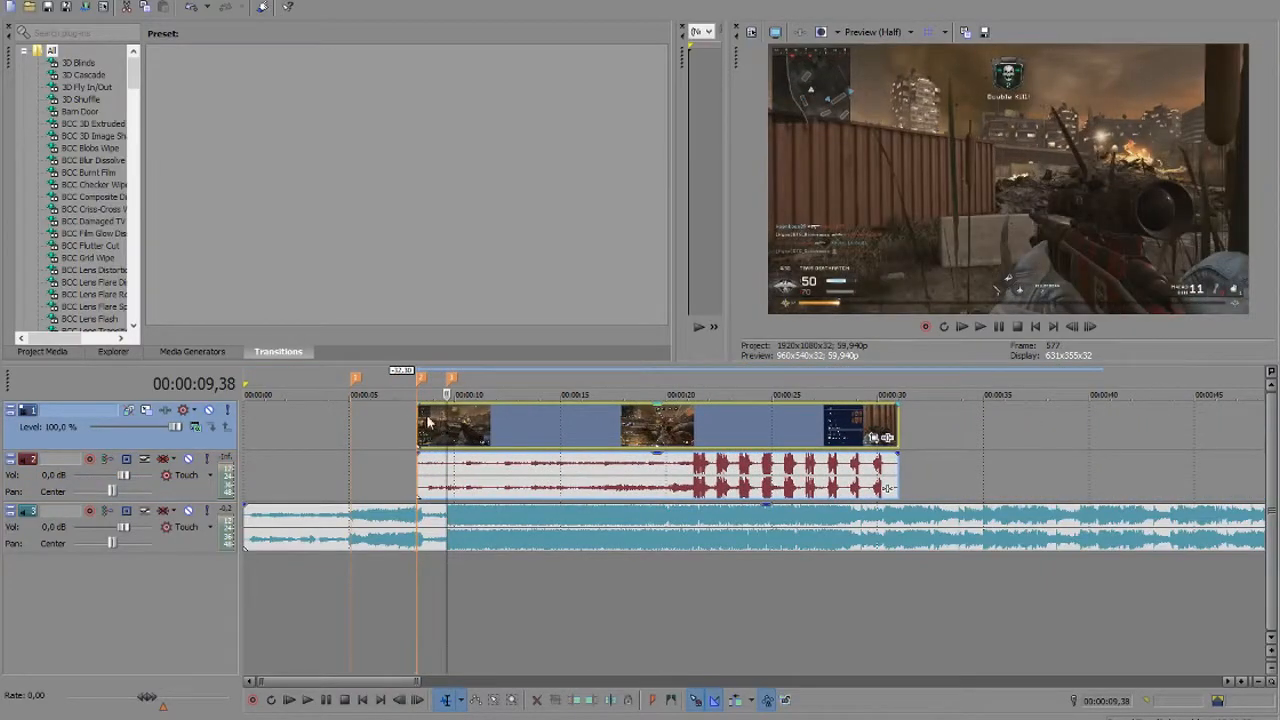
key(space)
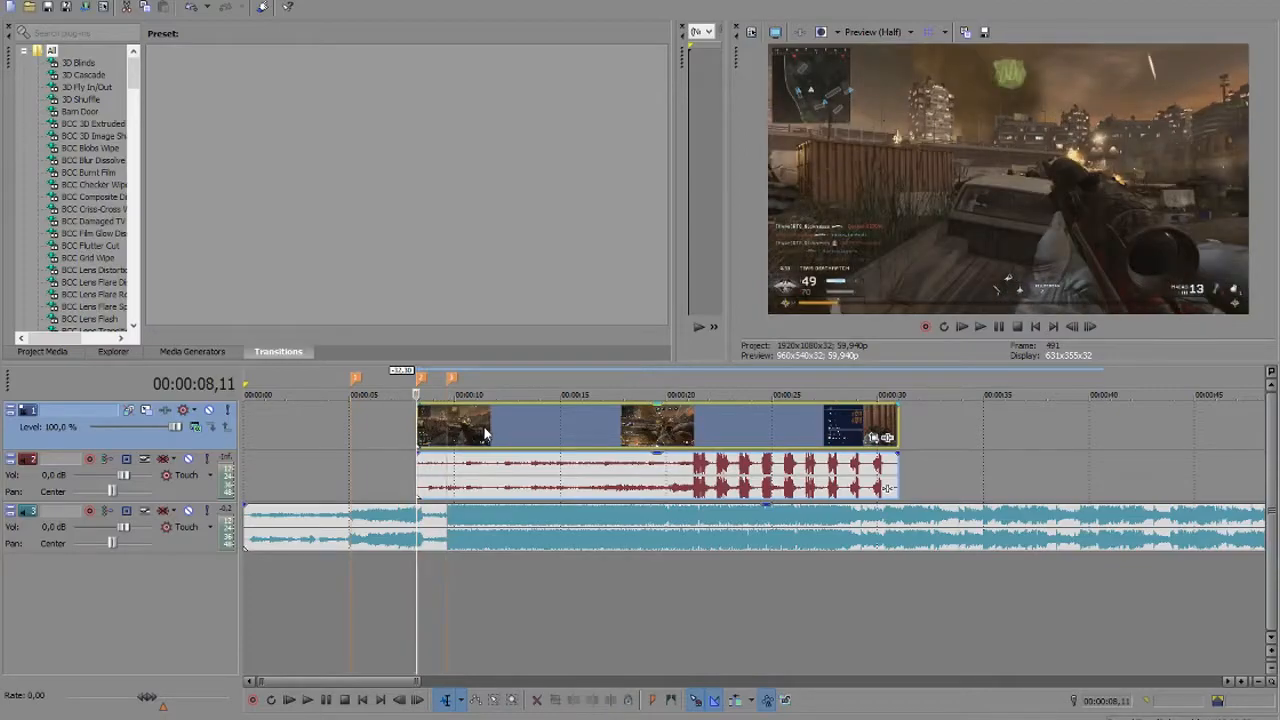
Check the resample setting in the gameplay clip's video event properties
click(539, 420)
right_click(539, 420)
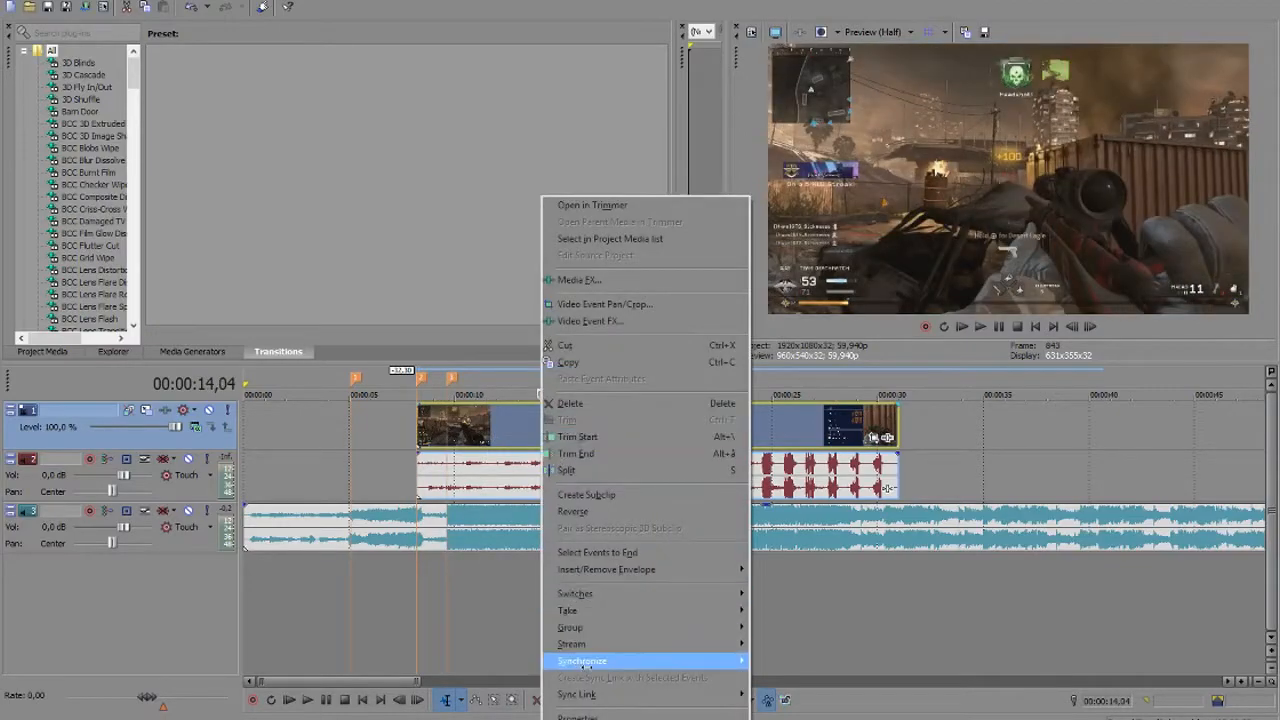
click(618, 714)
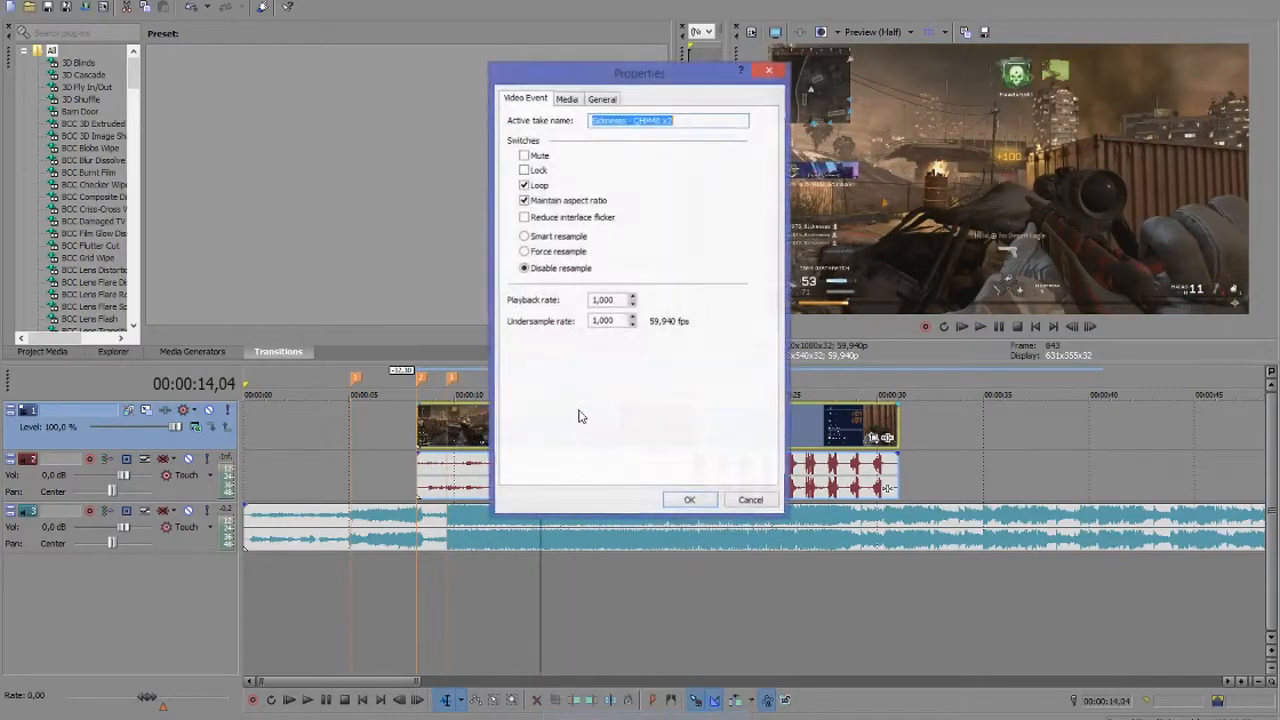
click(692, 501)
Play the gameplay clip from its start, find the exact frame of the scoped shot, and split the clip there at 00:00:10,34
click(421, 428)
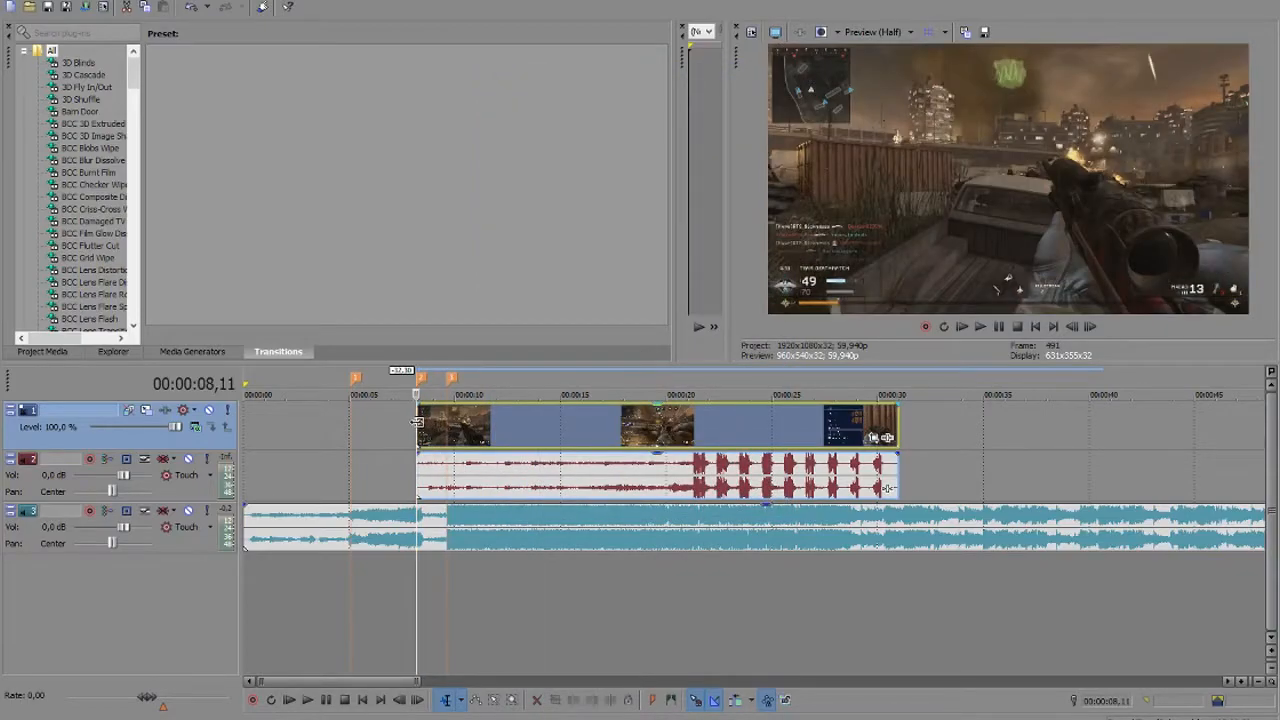
scroll(420, 432, up, 2)
scroll(420, 427, up, 1)
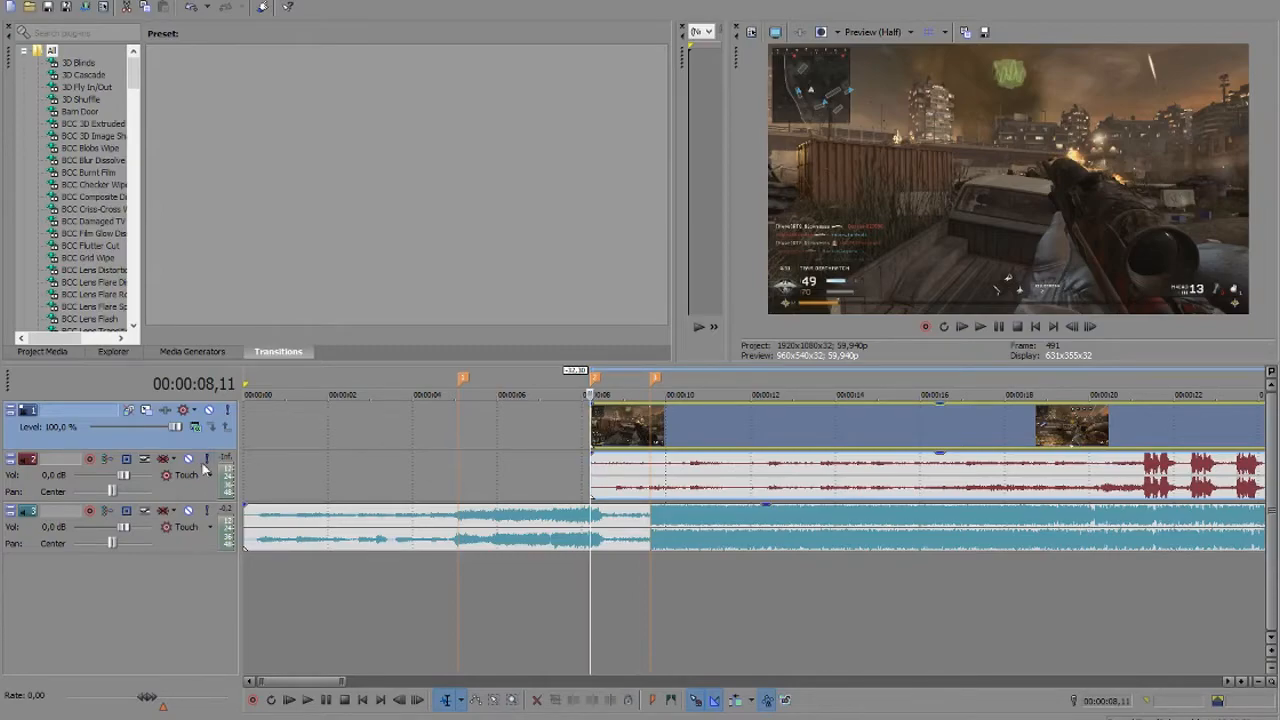
key(space)
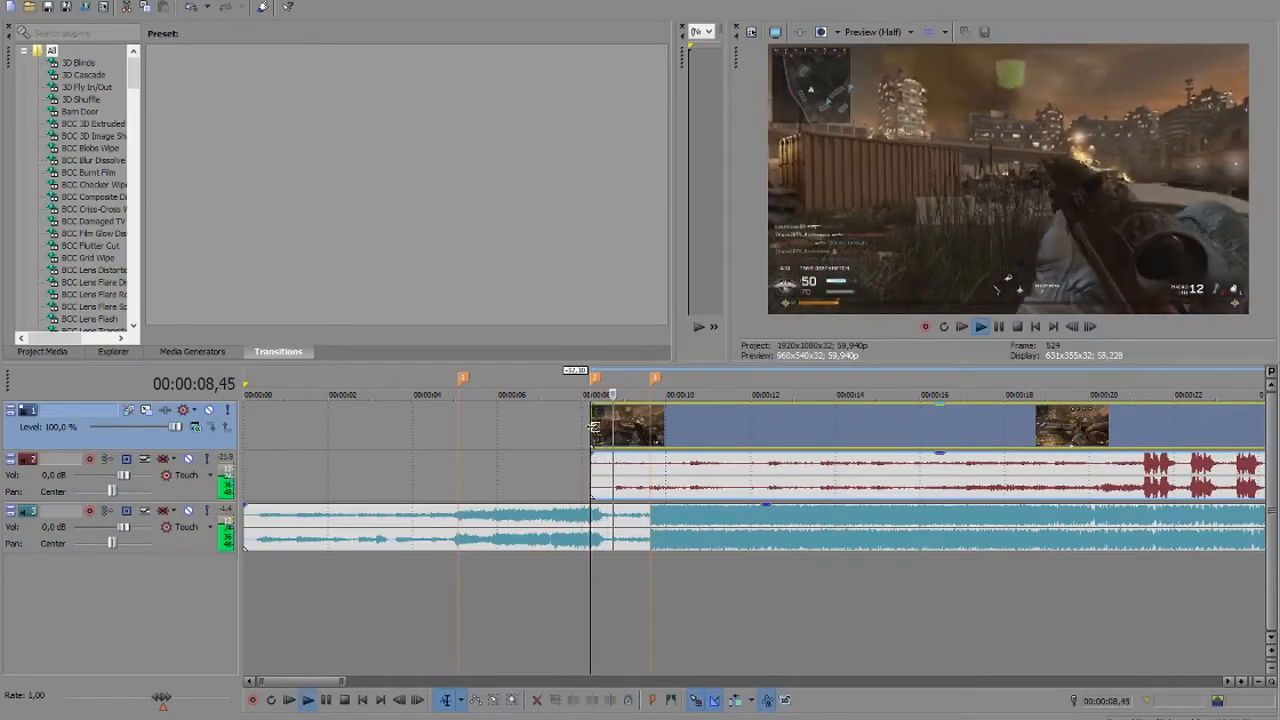
key(Return)
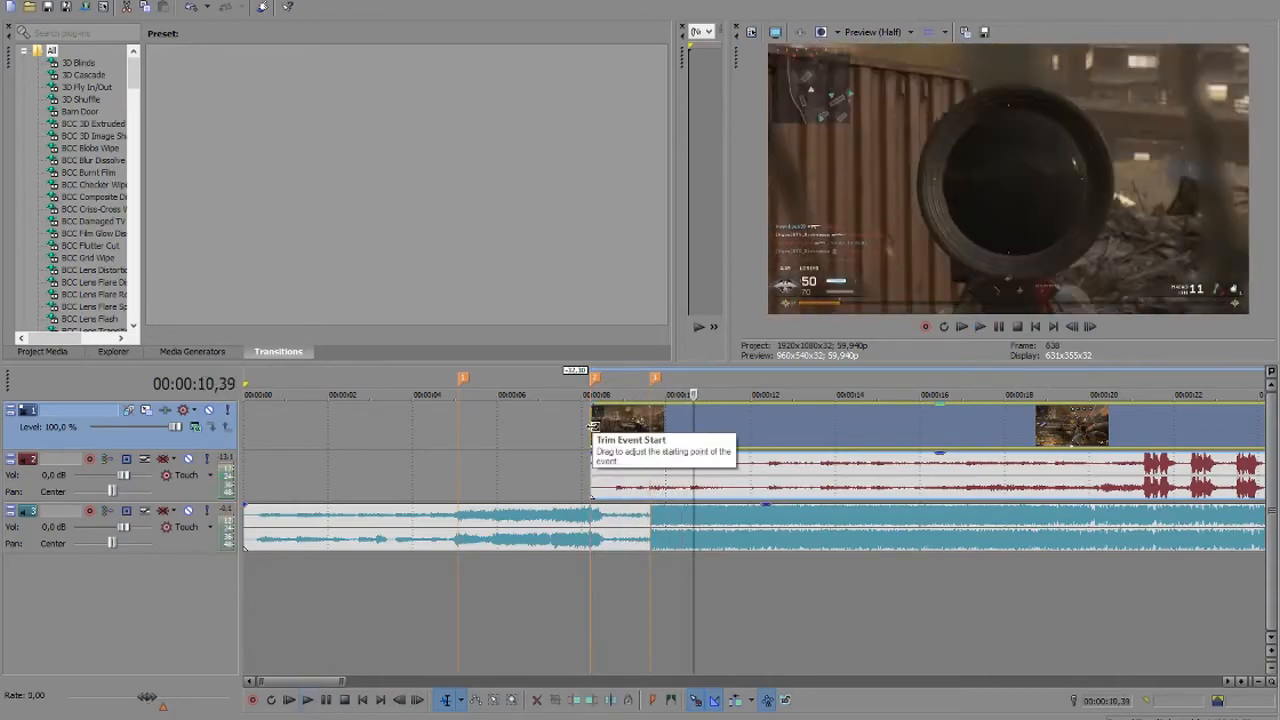
key(Left)
key(Left)
key(Left)
key(Left)
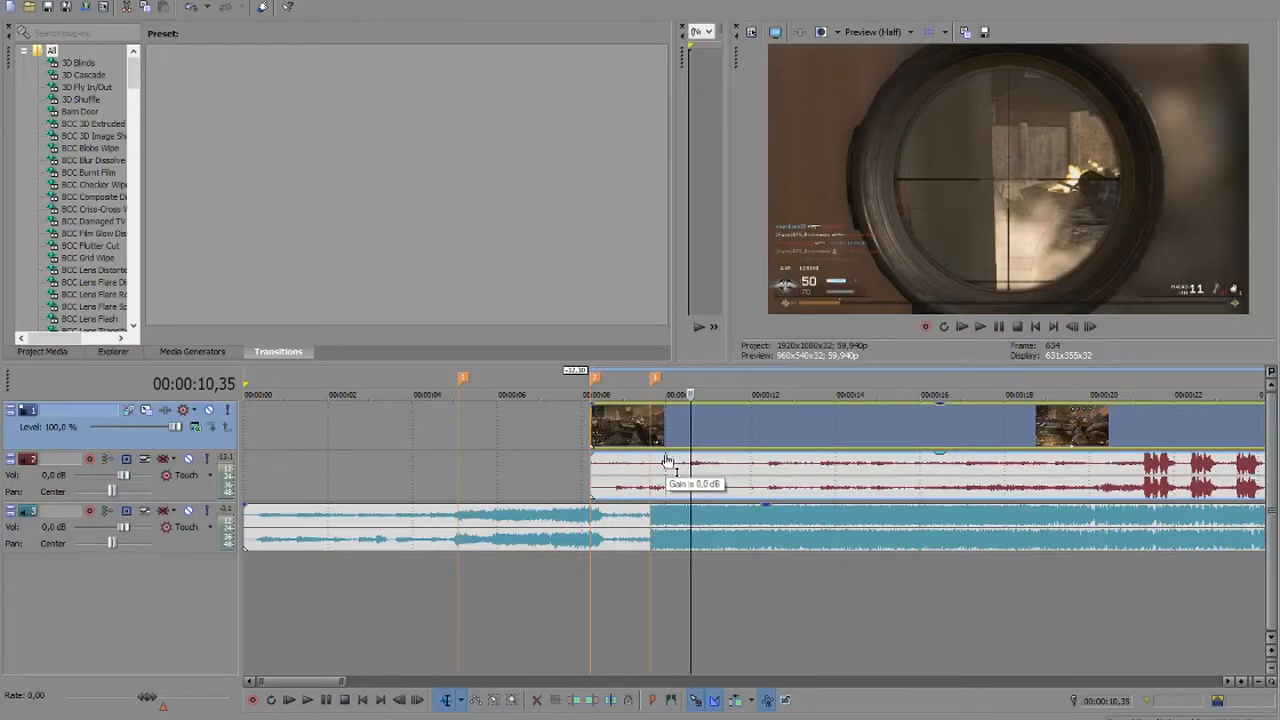
key(Left)
key(Left)
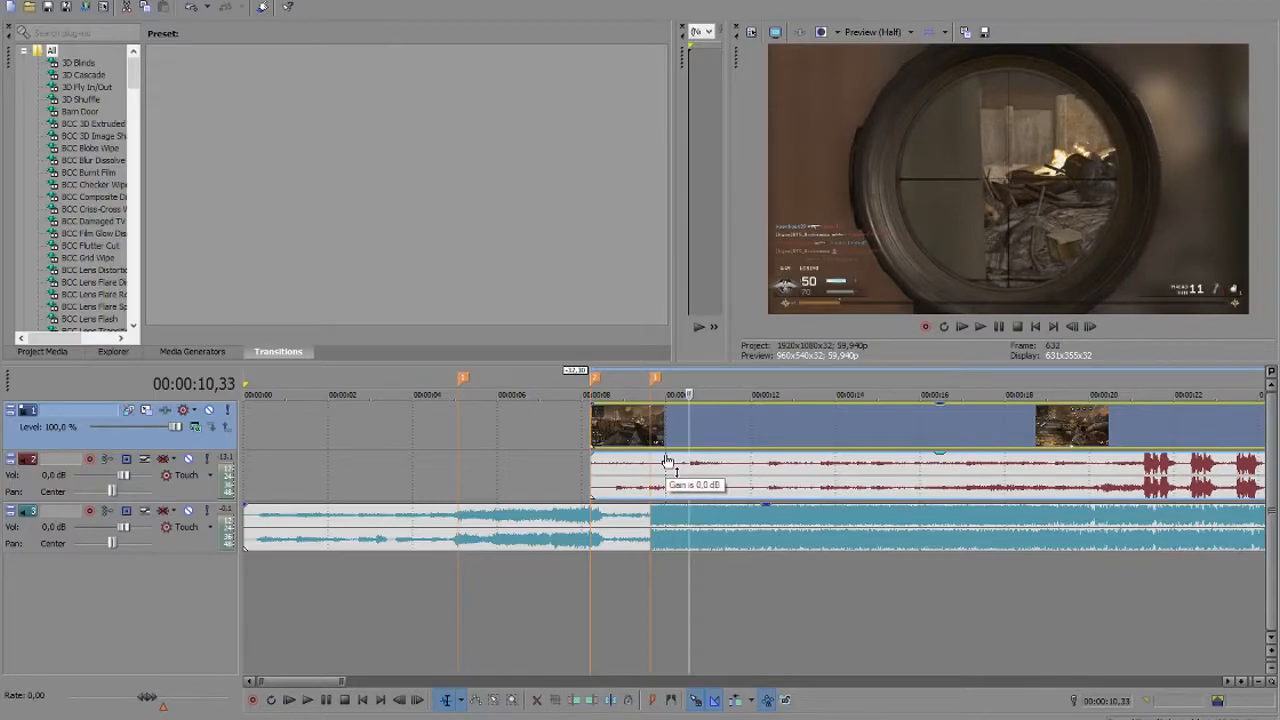
key(Right)
key(Right)
key(Left)
key(Right)
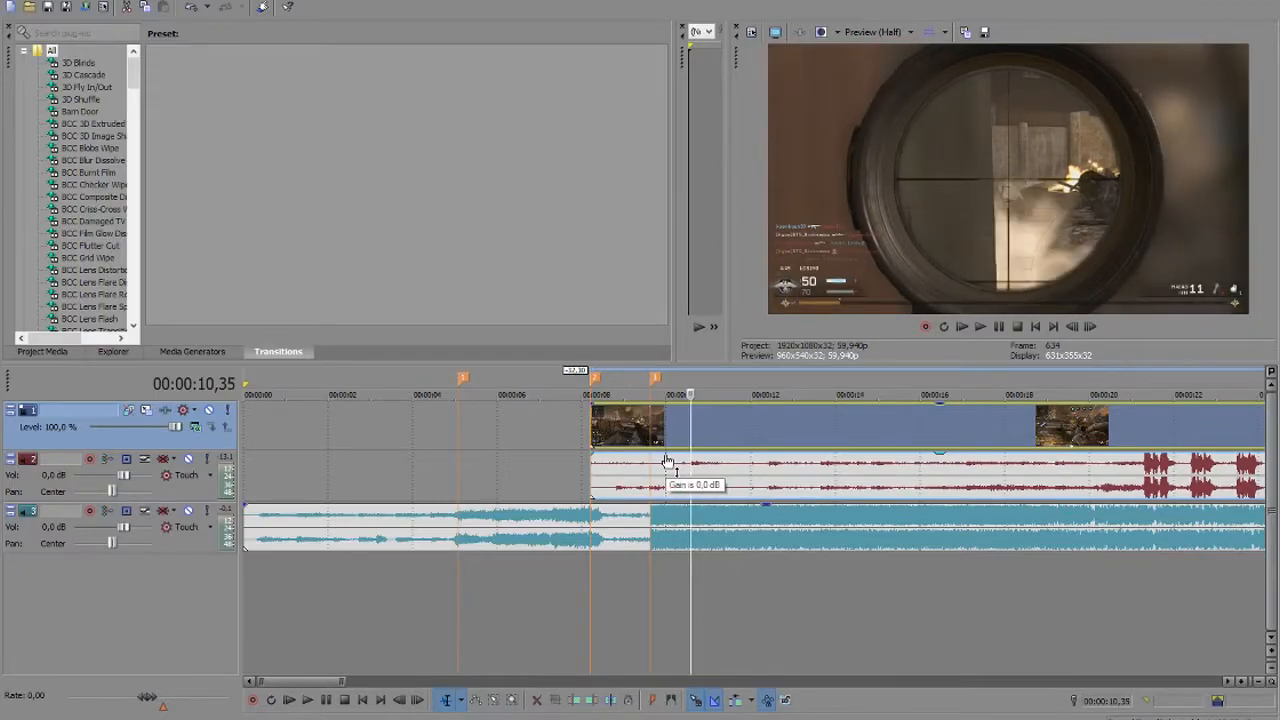
key(Left)
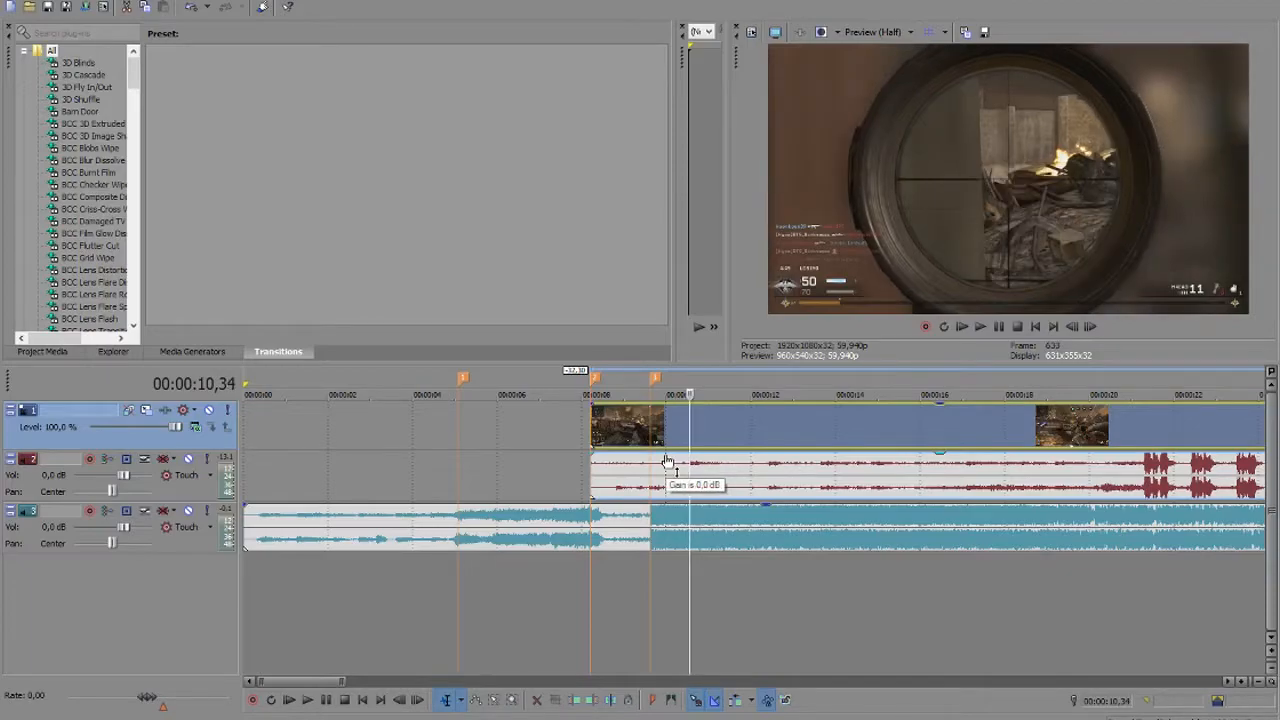
key(Right)
key(Left)
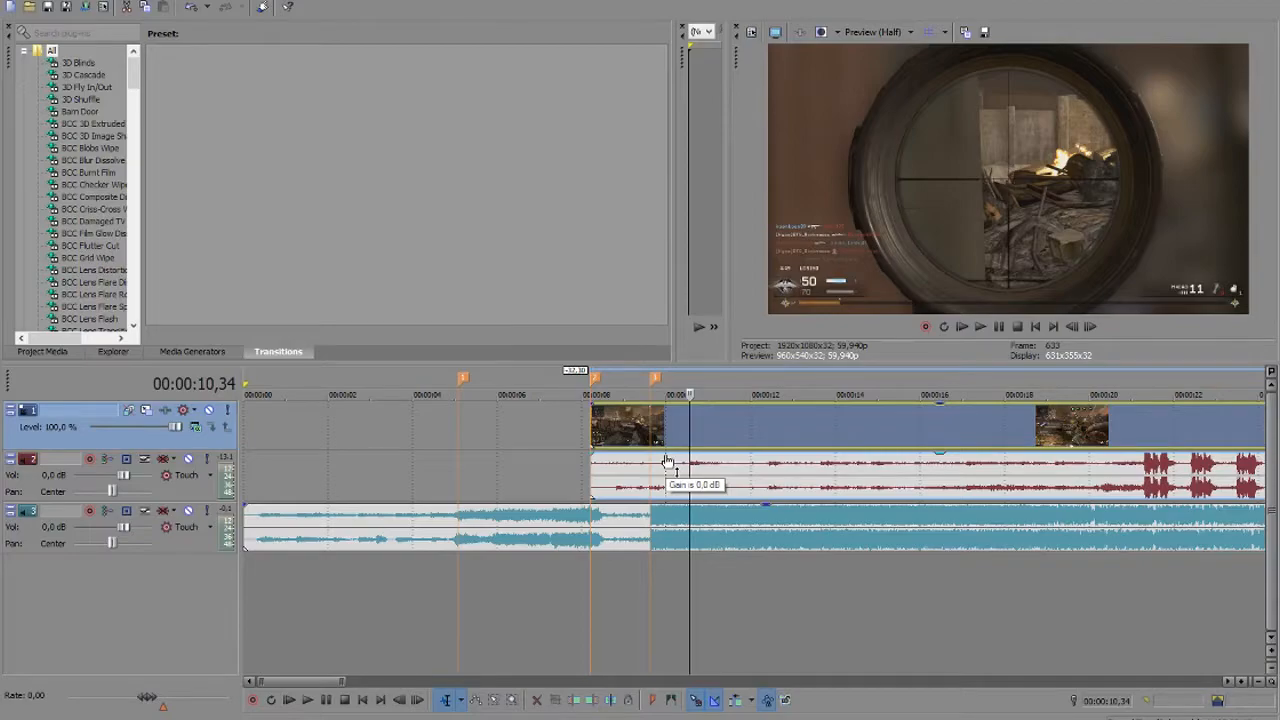
key(s)
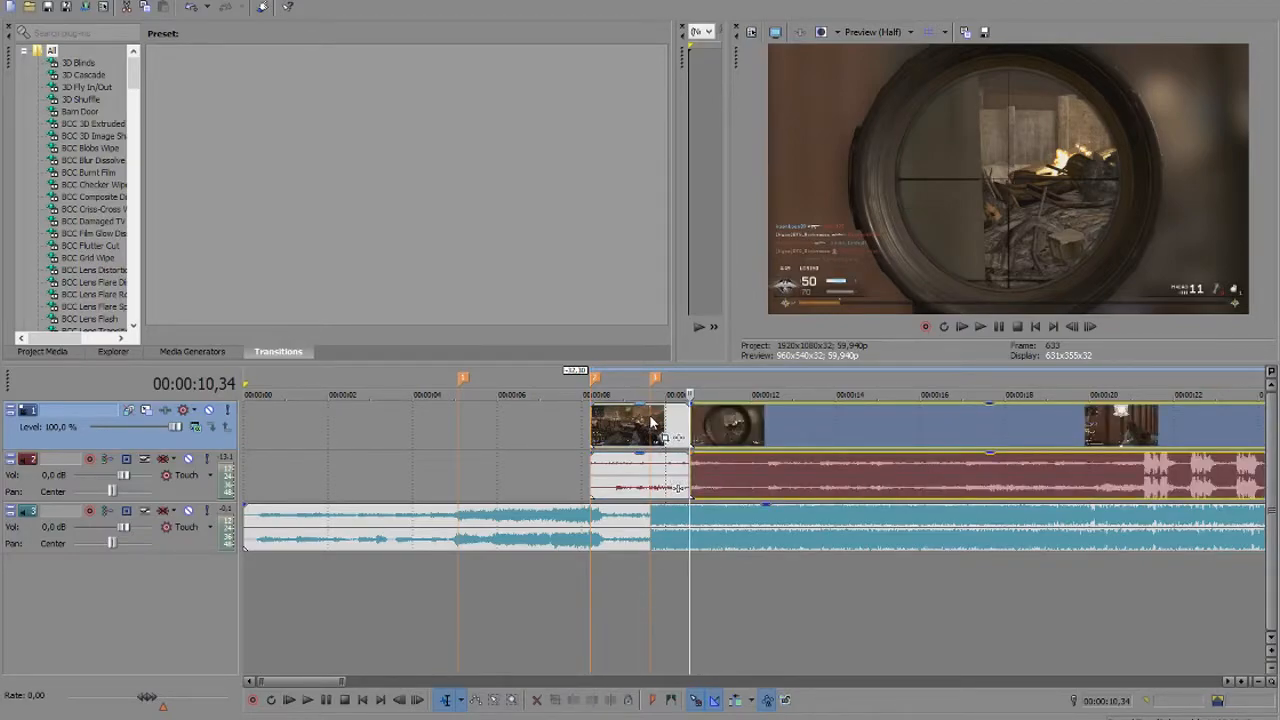
Move the first gameplay segment with its audio earlier, to start at about 00:00:06,00
click(652, 422)
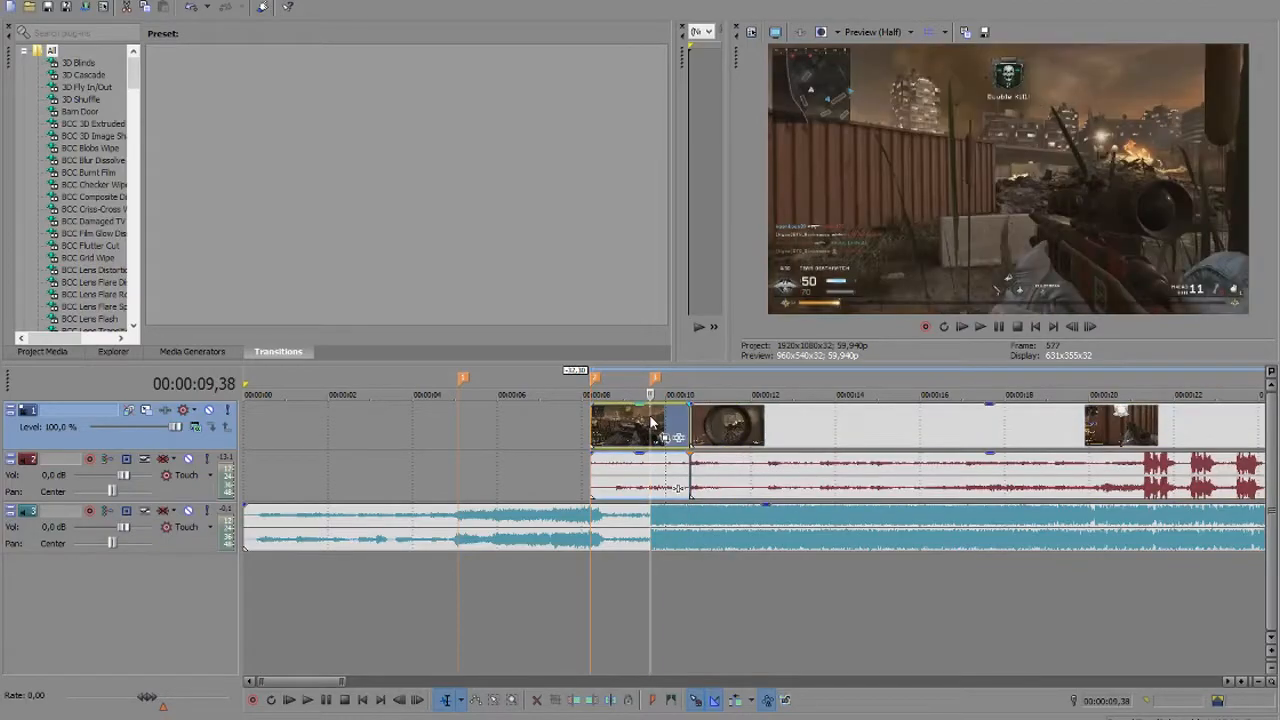
scroll(652, 422, up, 2)
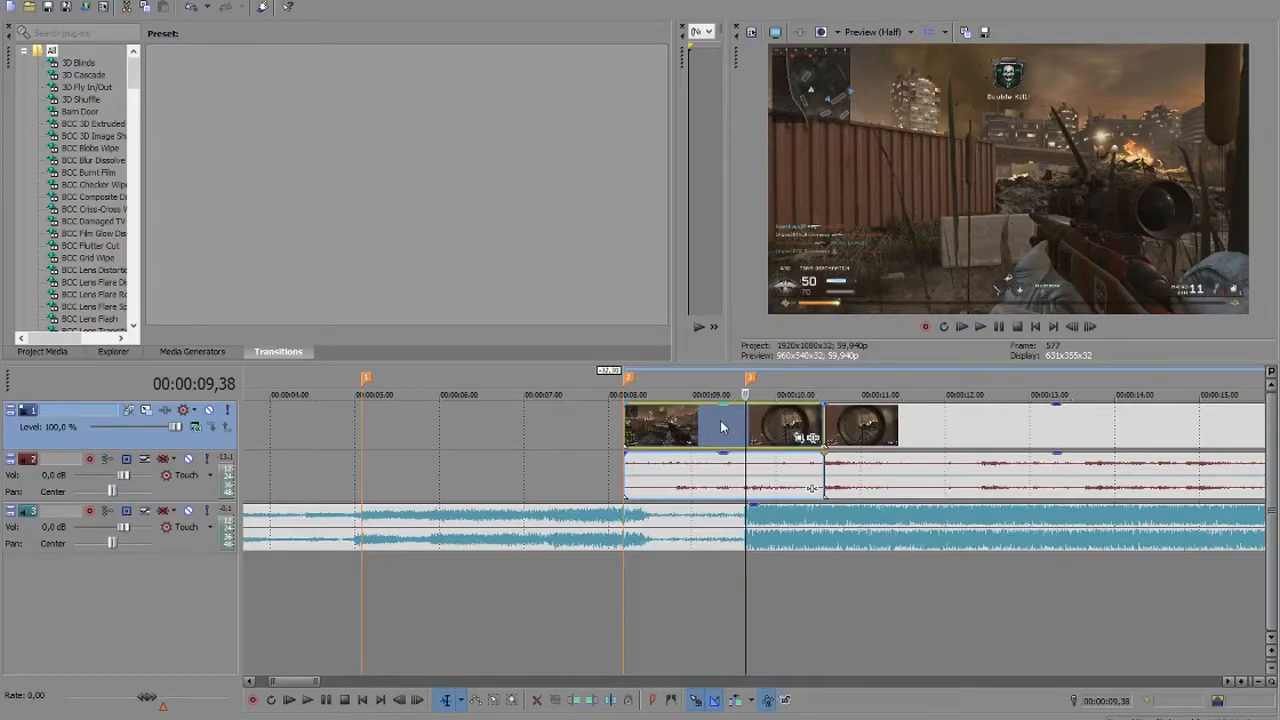
drag(727, 428, 541, 428)
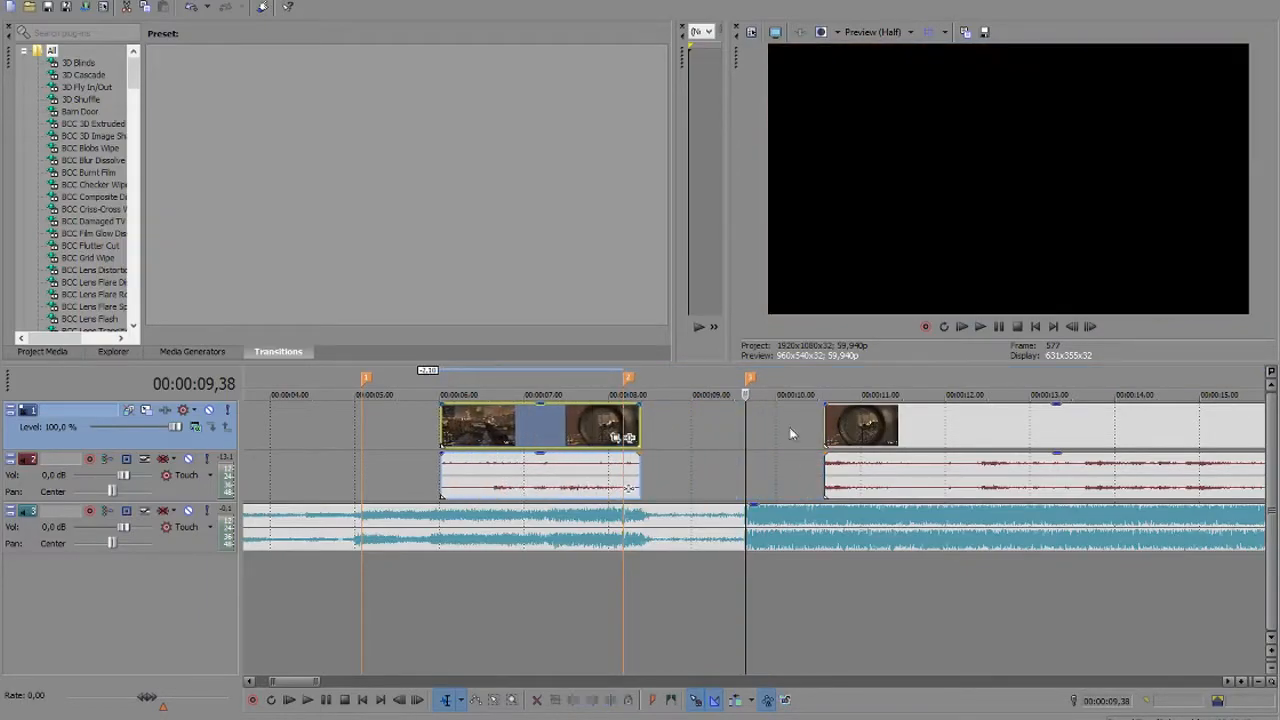
Move the second gameplay segment to start at the third marker, 00:00:09,38, and the first segment to end right against it
drag(830, 430, 749, 428)
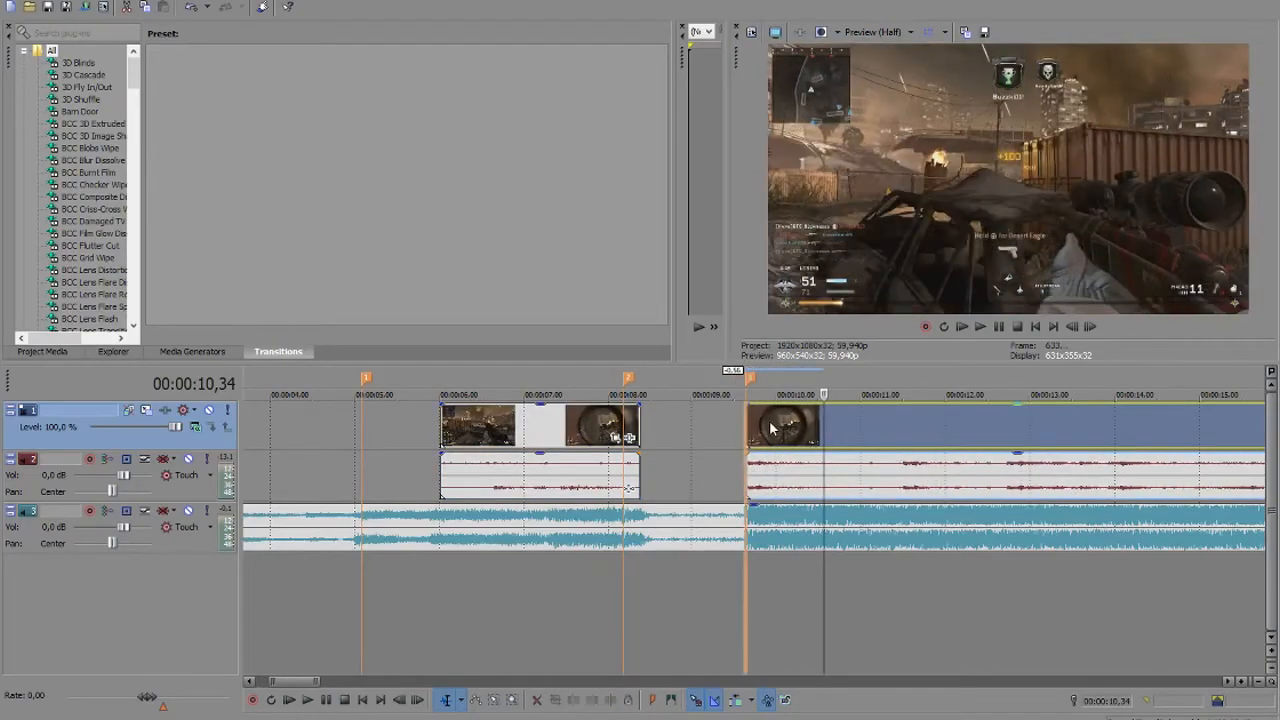
click(749, 424)
drag(579, 431, 682, 428)
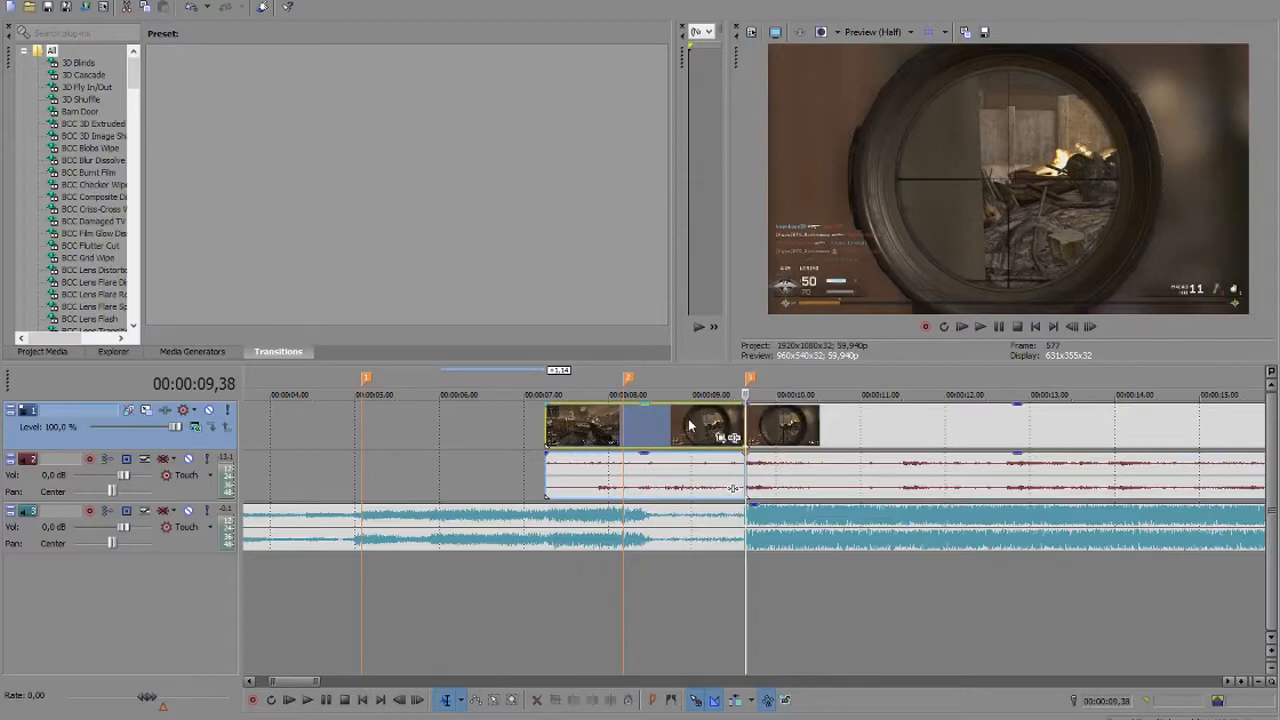
Find where the first gameplay segment starts to exceed the marker gap and split it there, between the second and third markers
click(688, 424)
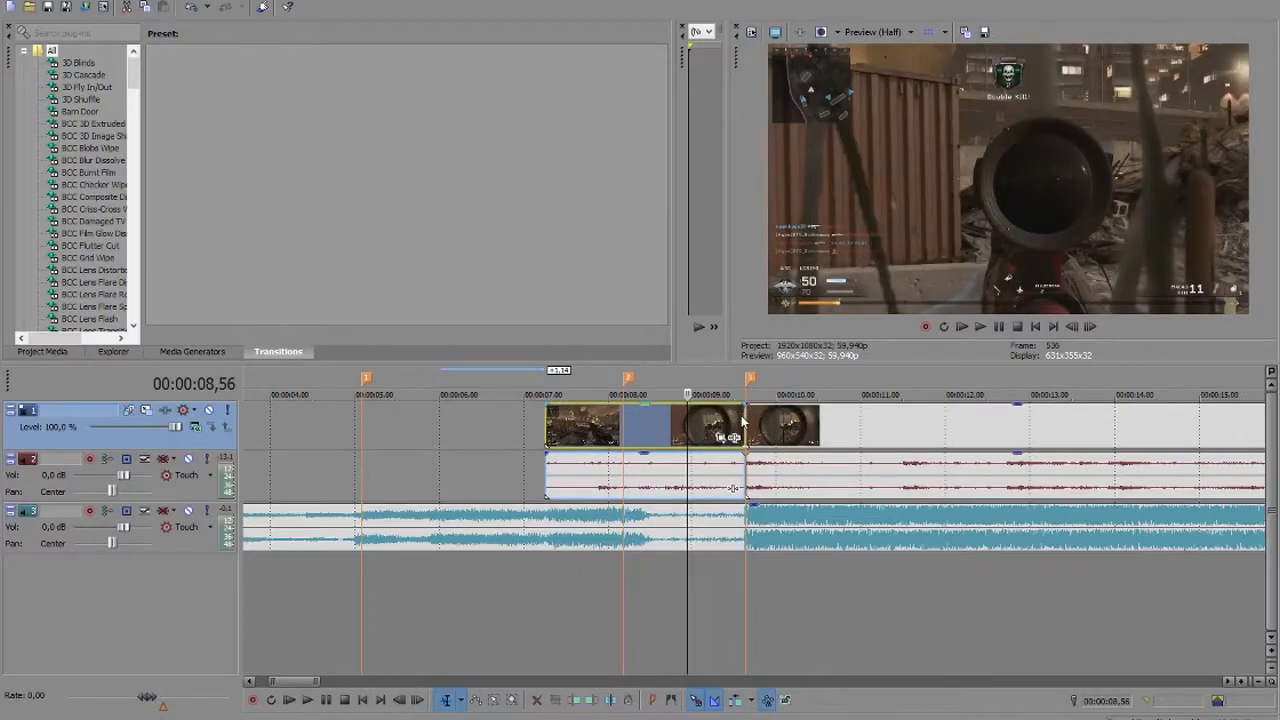
click(625, 425)
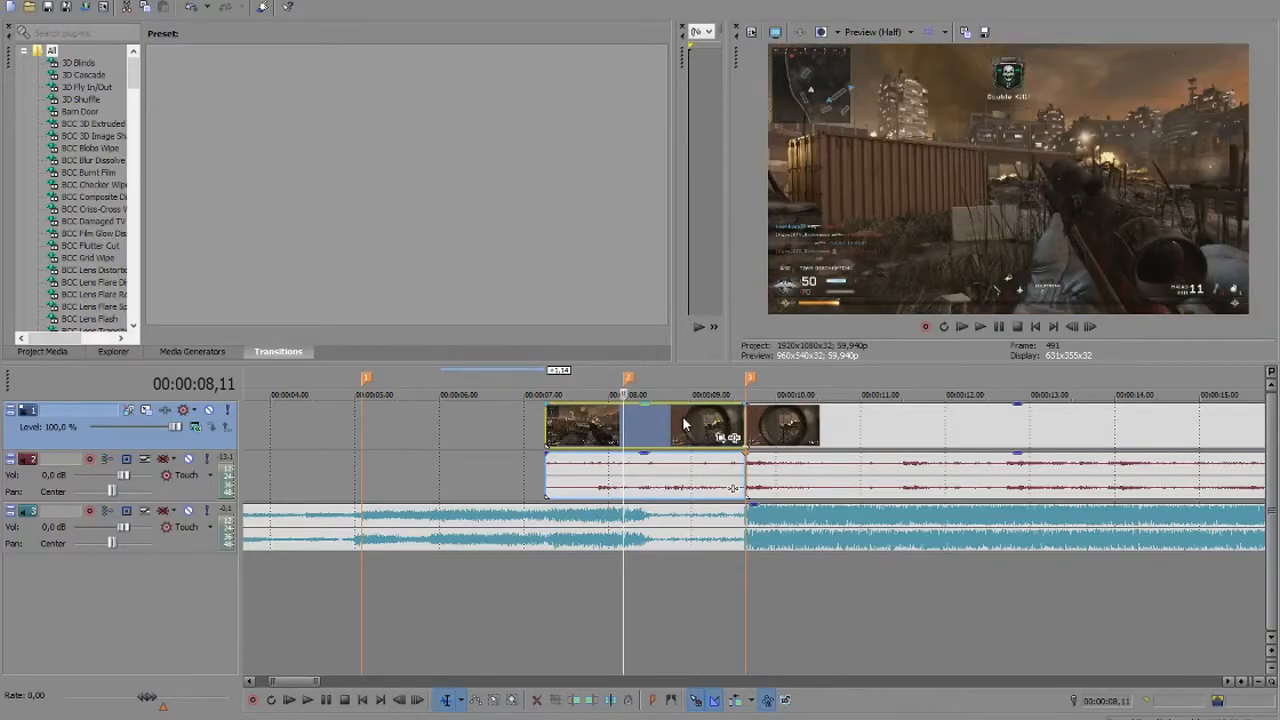
click(681, 425)
key(s)
click(660, 426)
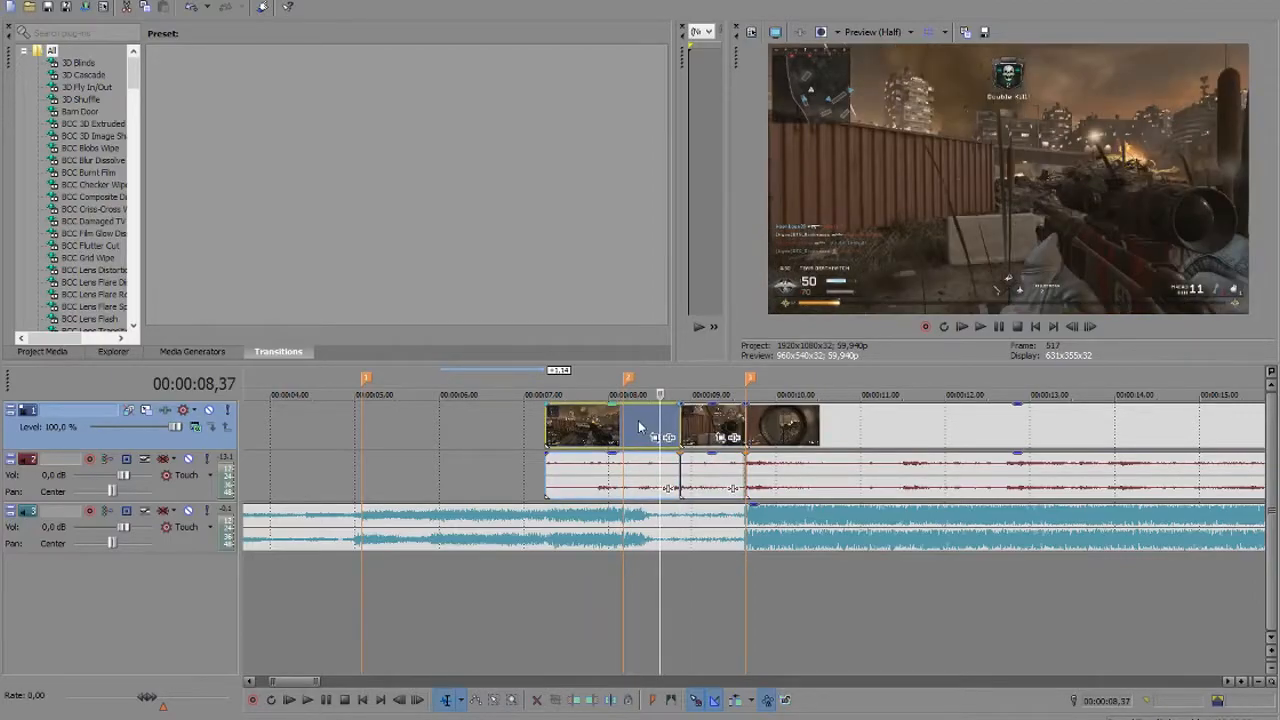
Delete the part before the new split and move the short remaining piece to start at the second marker, 00:00:08,11
right_click(641, 427)
click(690, 403)
drag(714, 420, 652, 424)
click(631, 428)
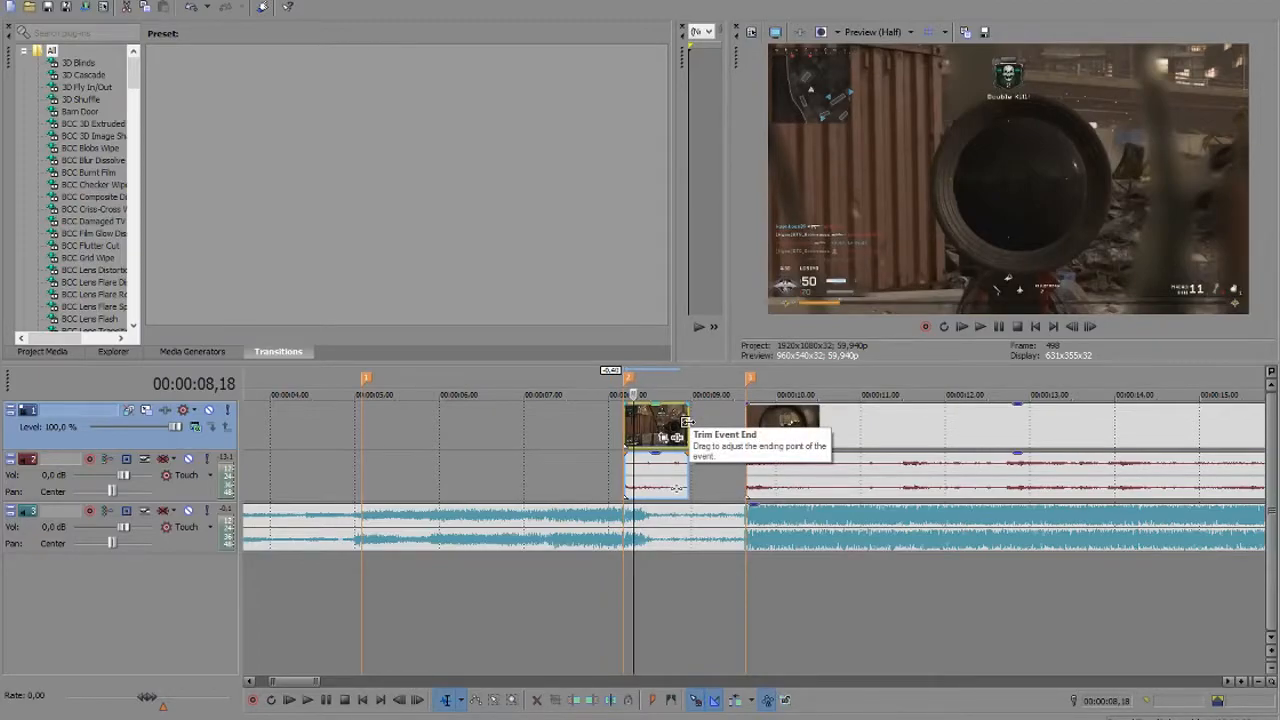
Time-stretch the short gameplay piece with its audio so that it ends at the third marker, undoing the plain trim
drag(687, 422, 740, 422)
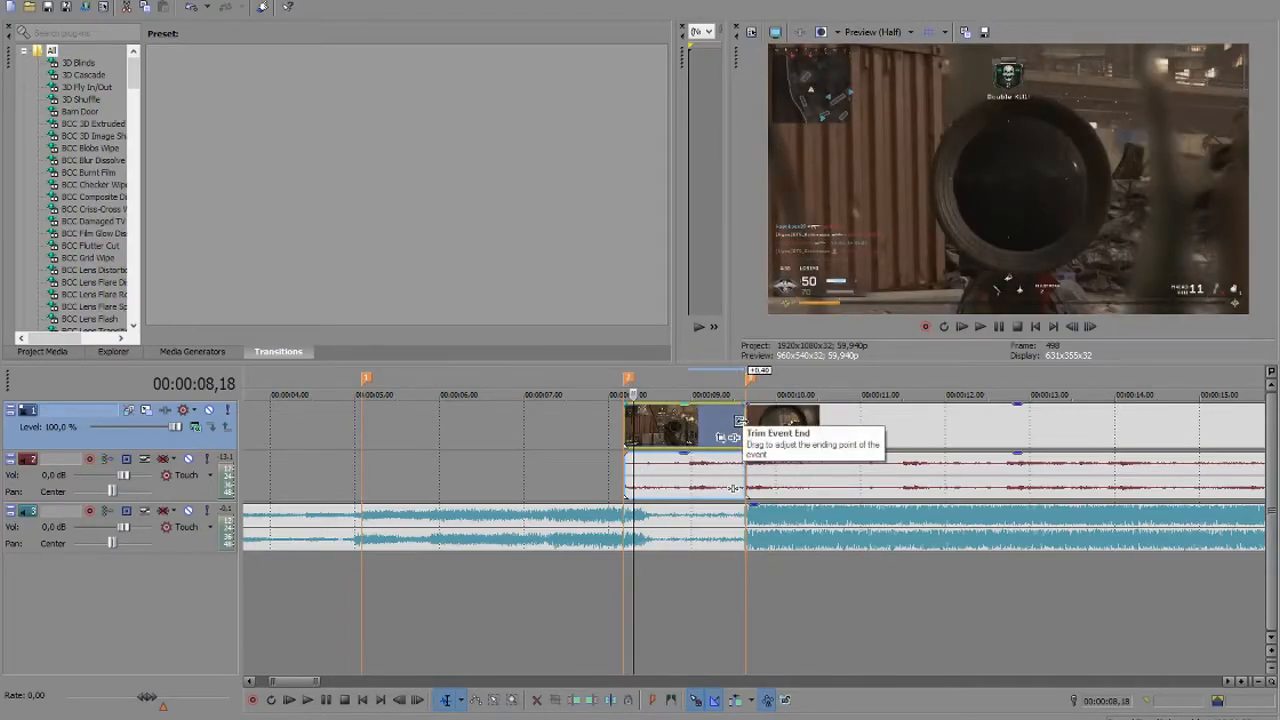
key(ctrl+z)
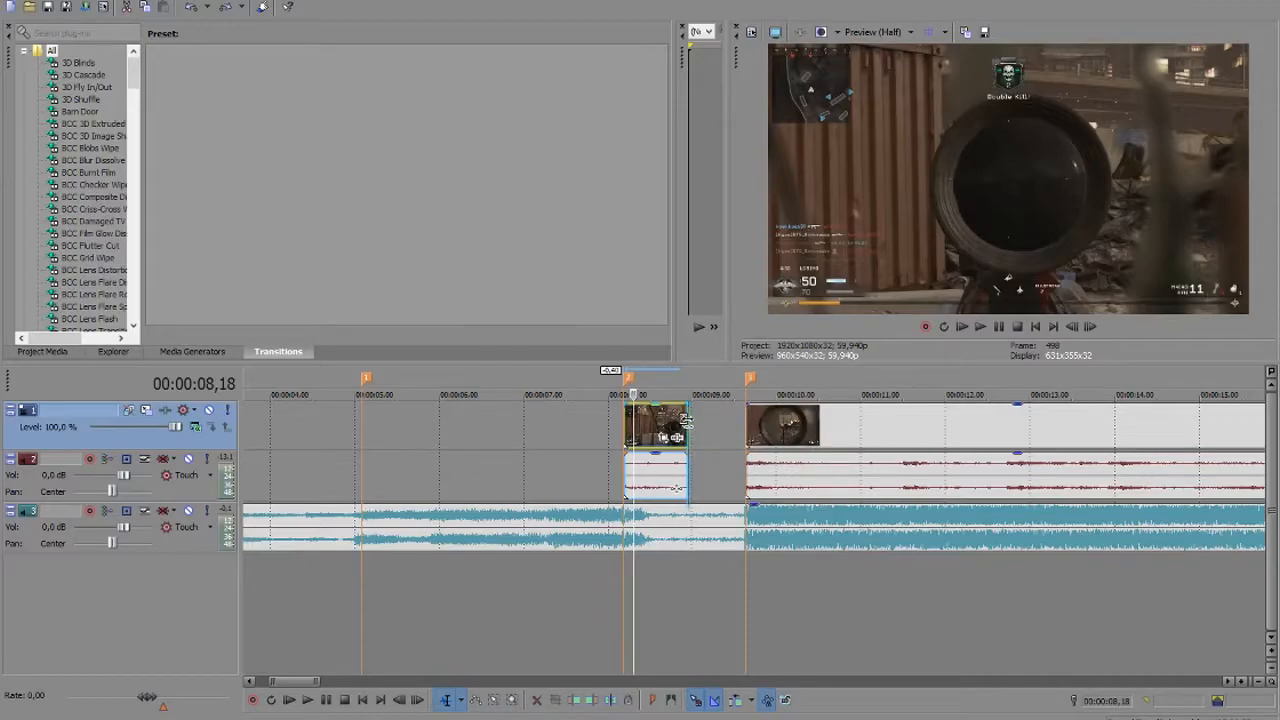
drag(686, 420, 740, 420)
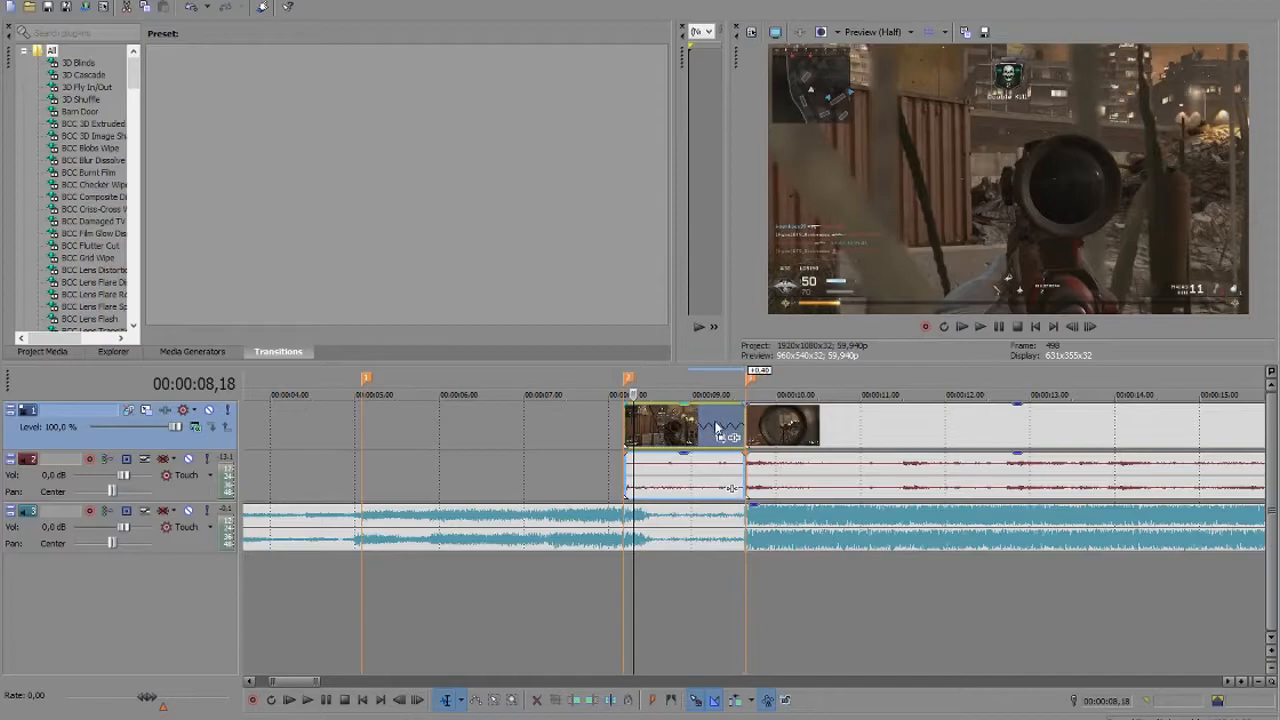
Check the playback rate of the stretched piece in its video event properties
right_click(718, 428)
click(780, 636)
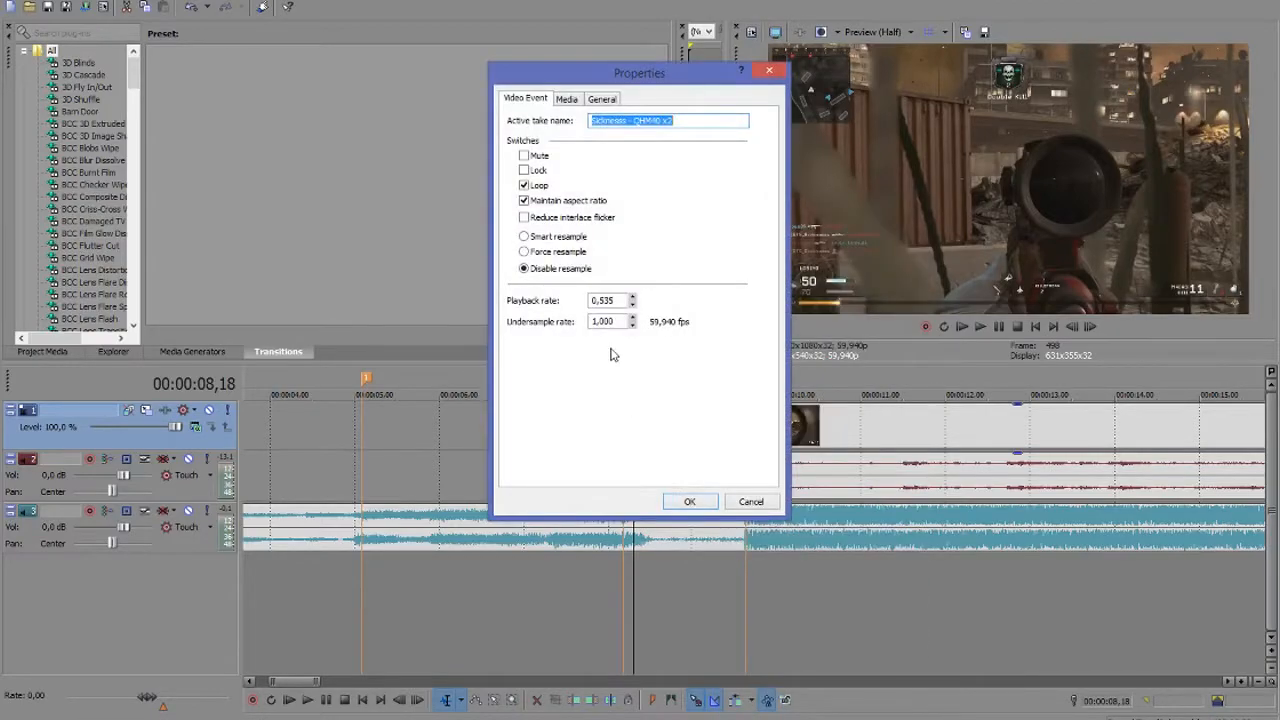
drag(619, 300, 587, 300)
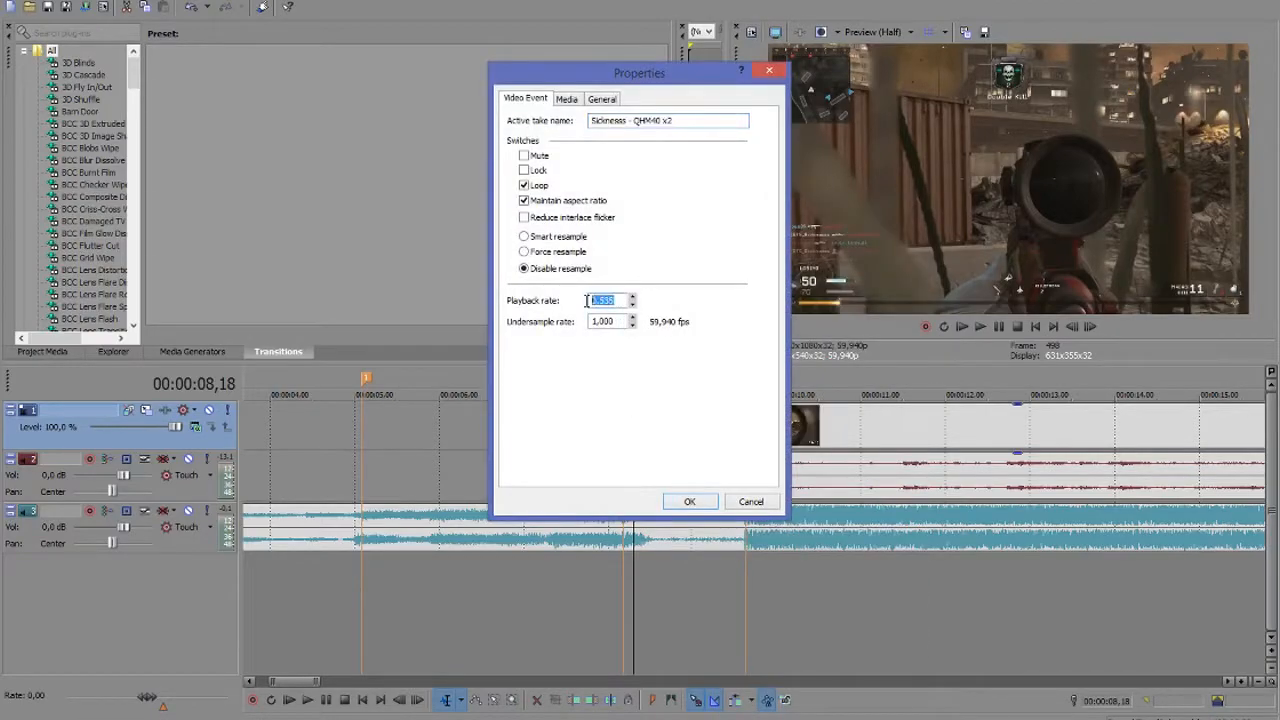
click(689, 503)
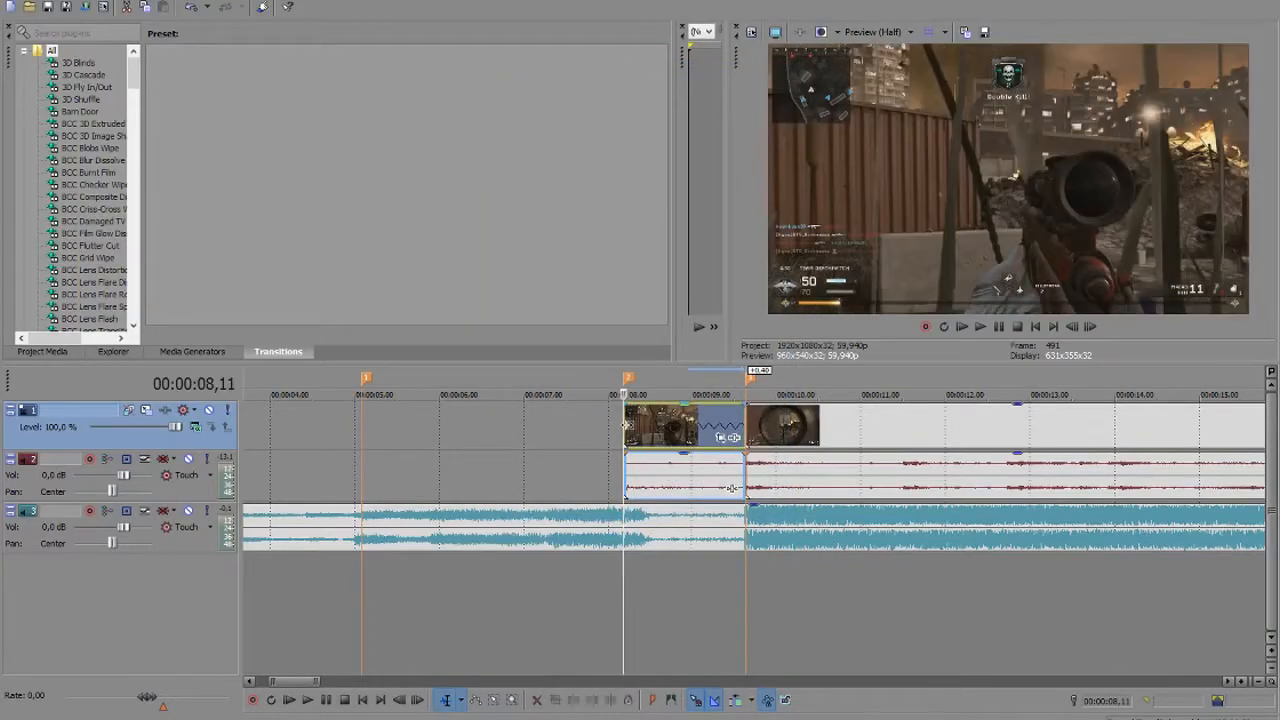
Play the stretched piece from the second marker, once with the song and once with only the gameplay audio soloed
key(space)
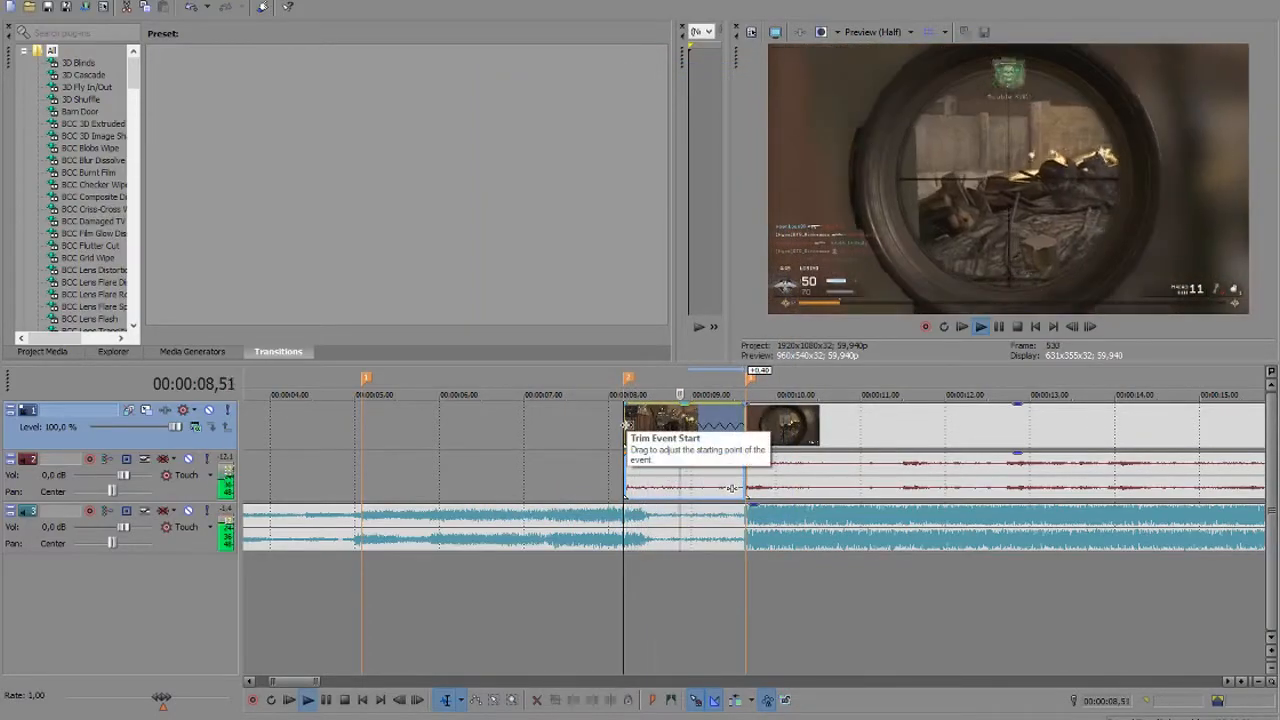
click(630, 430)
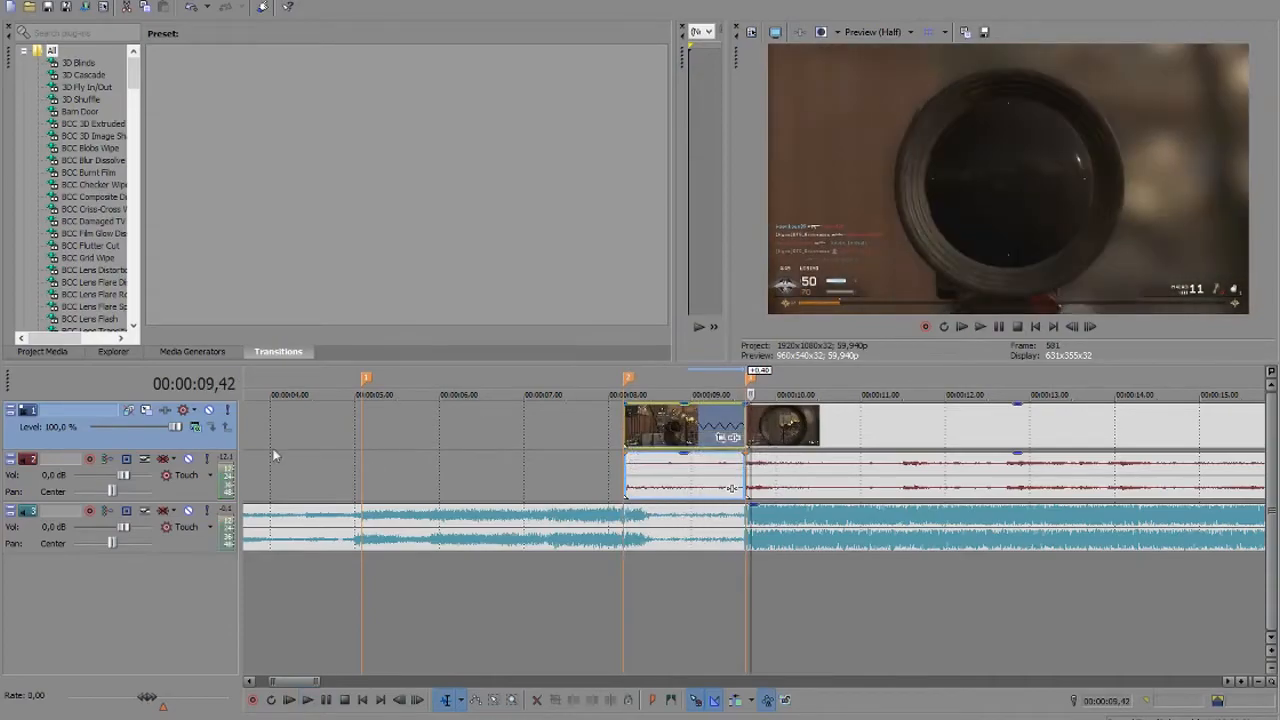
click(212, 461)
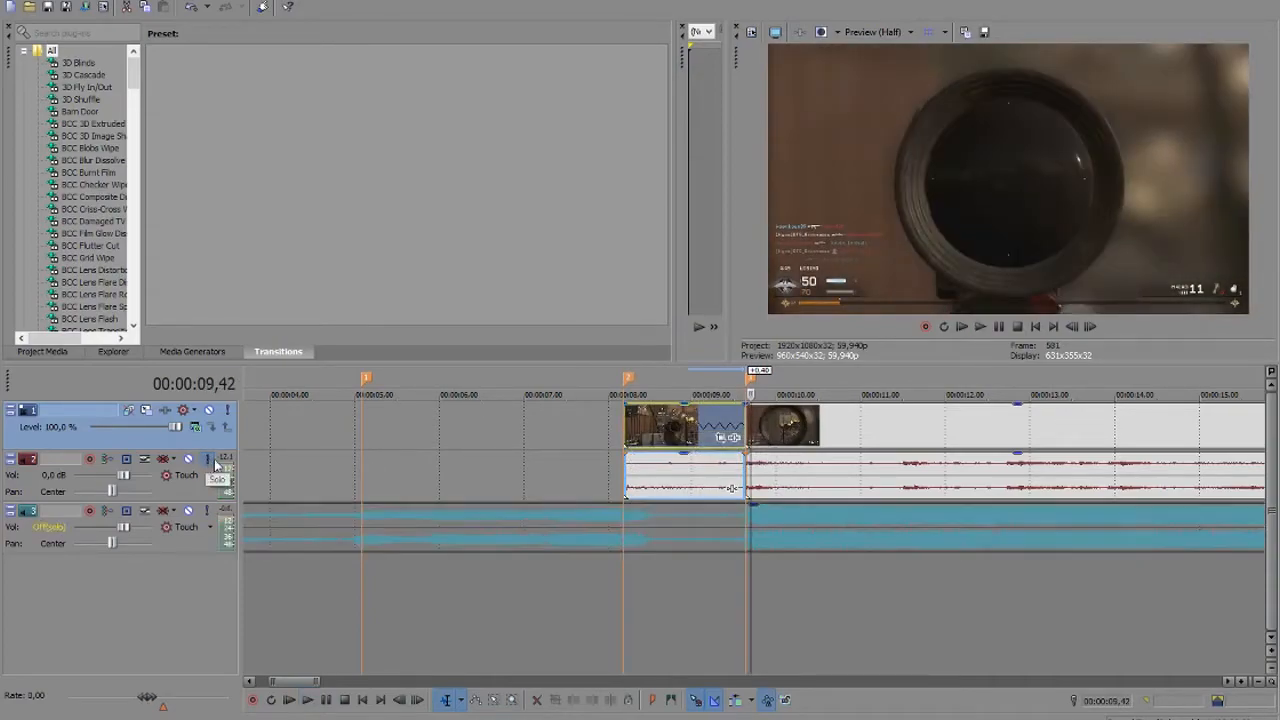
click(623, 432)
key(space)
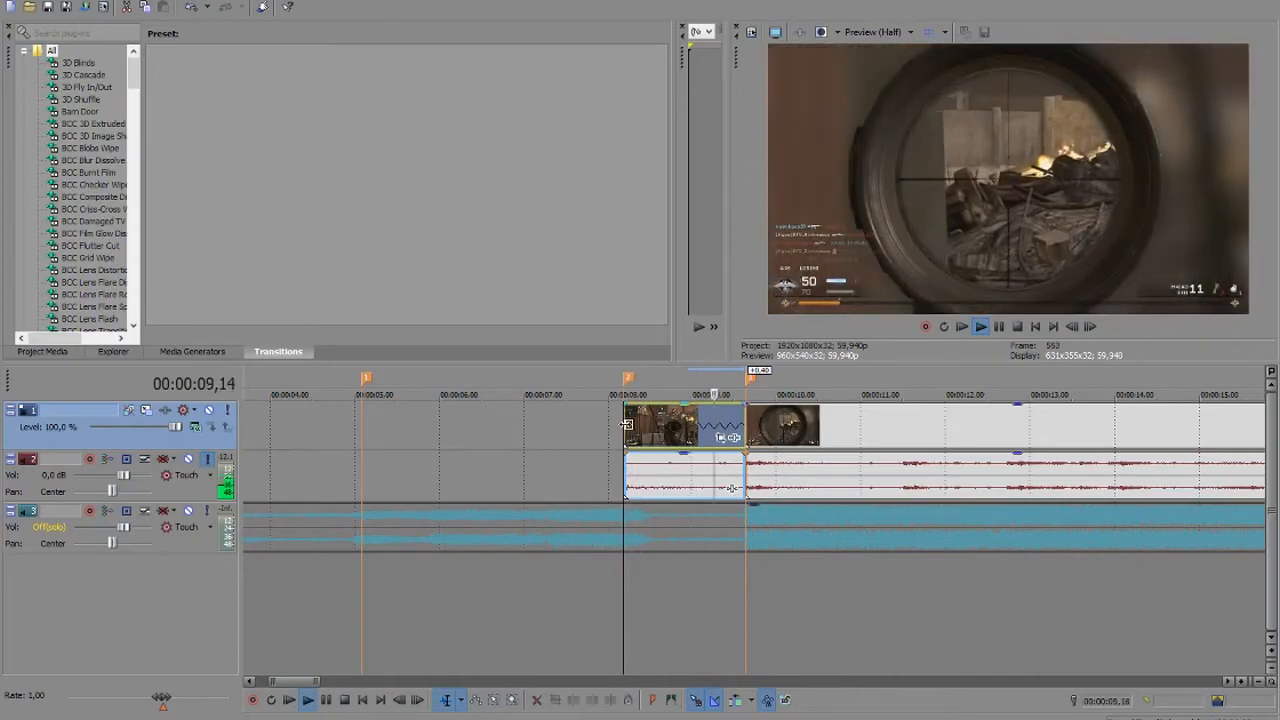
key(space)
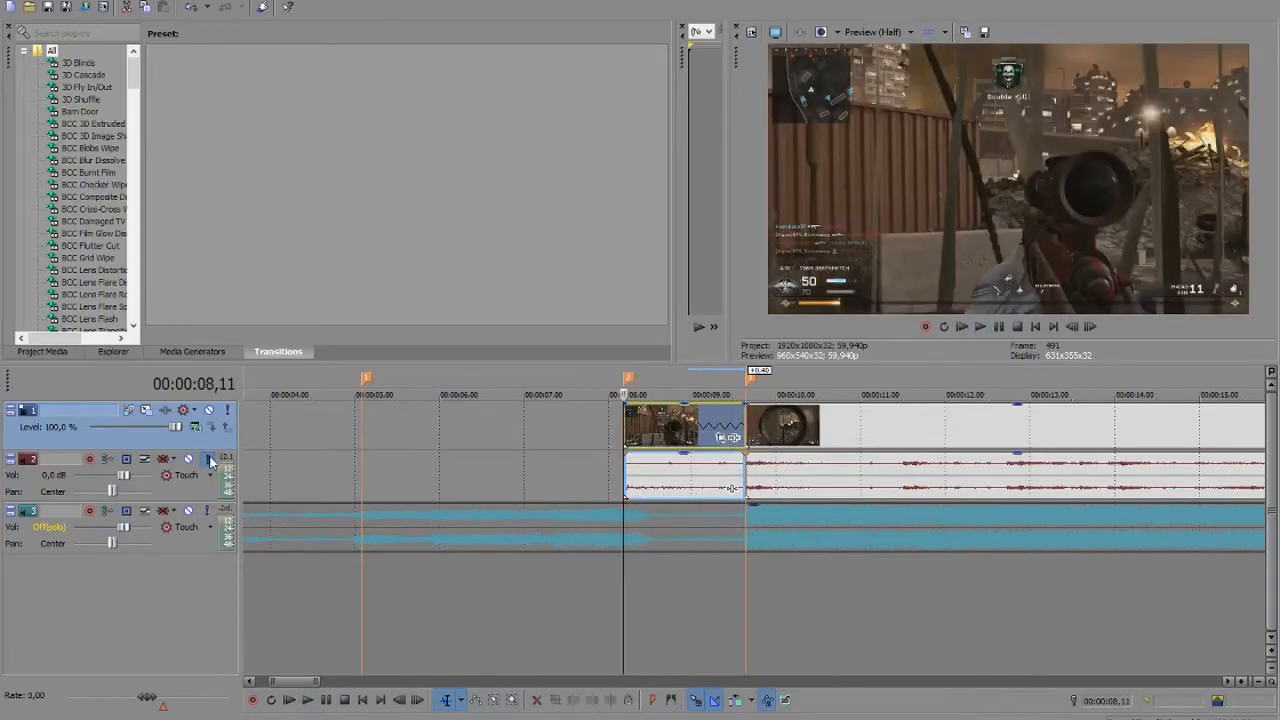
click(210, 460)
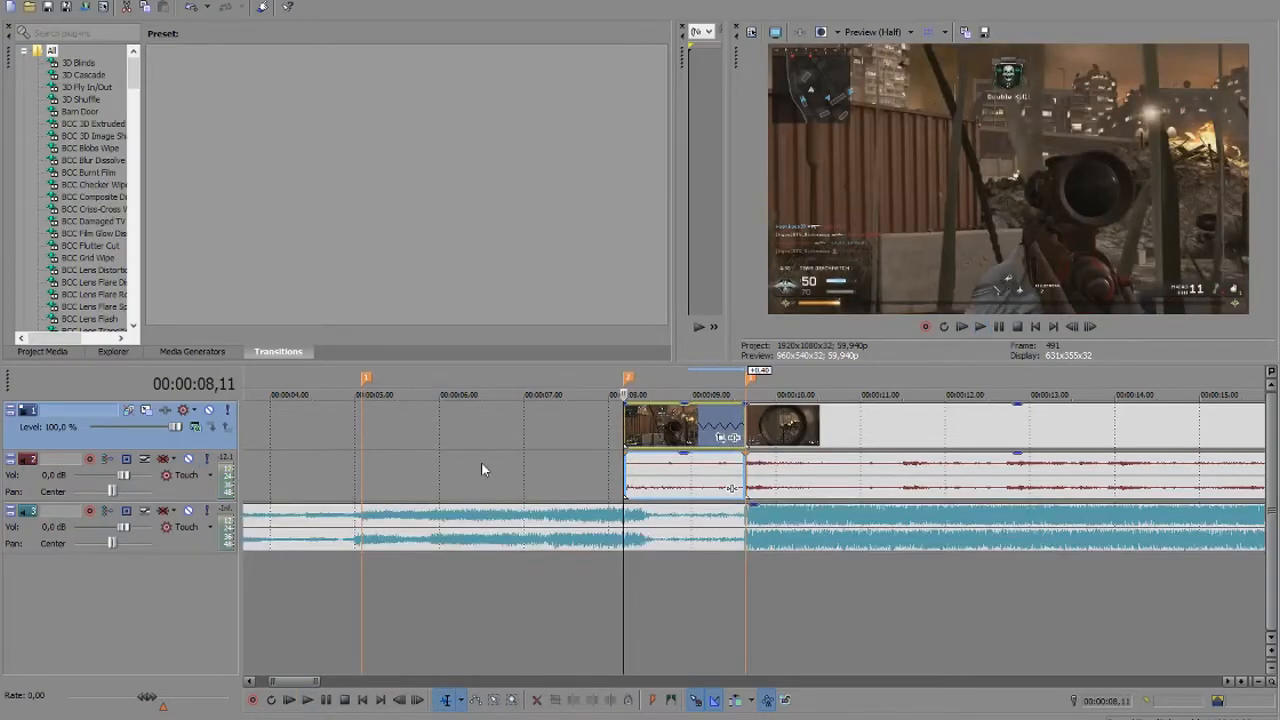
Lock the pitch change to the stretch in the audio event properties of the slowed gameplay piece
click(666, 480)
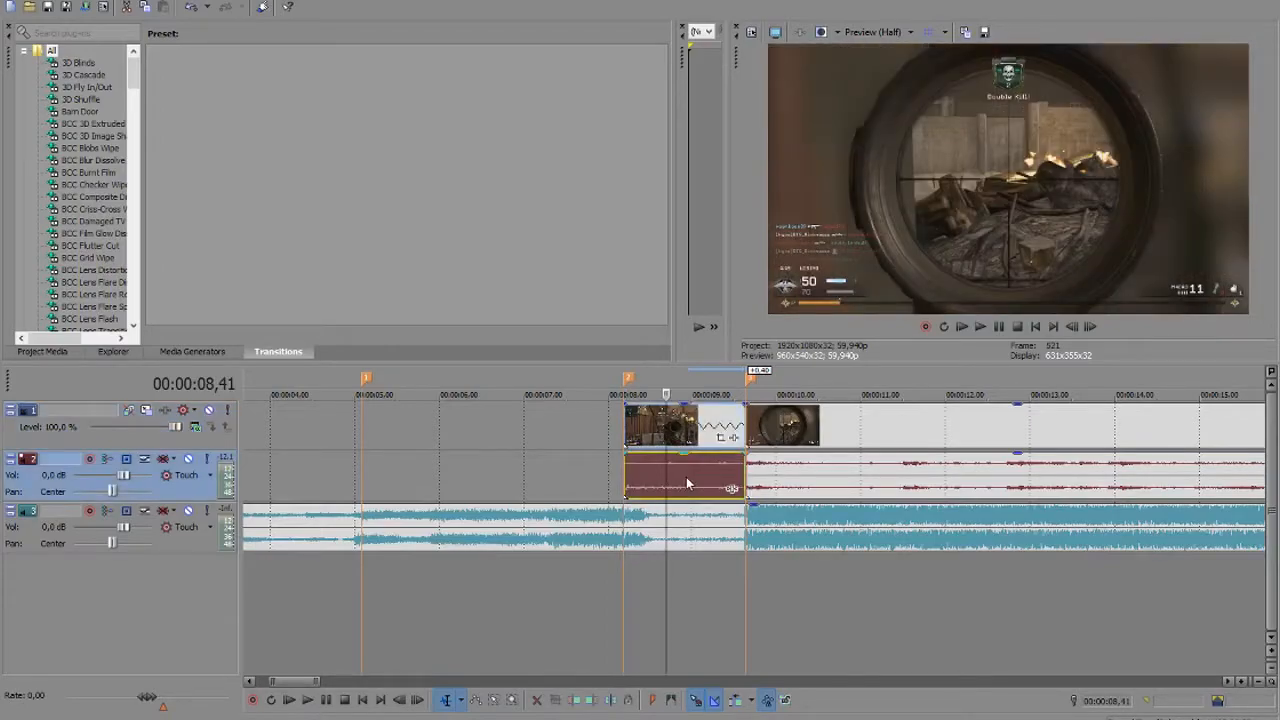
right_click(688, 473)
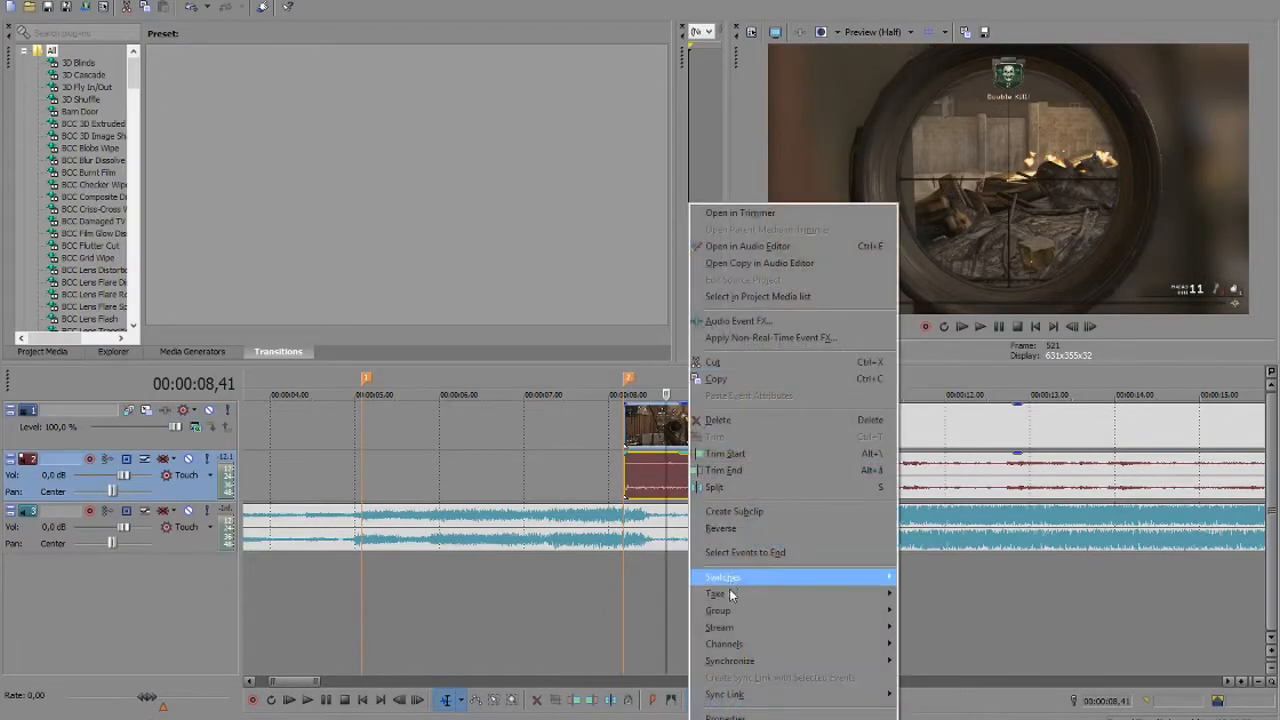
click(730, 716)
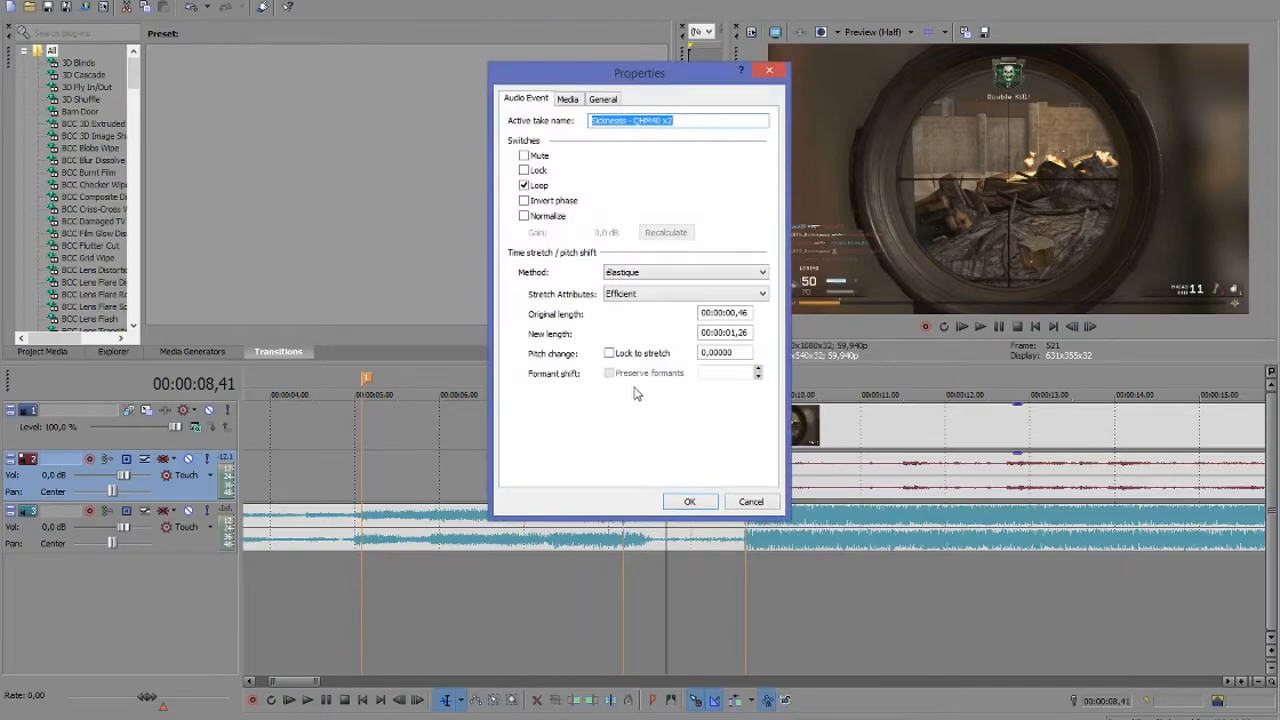
click(618, 356)
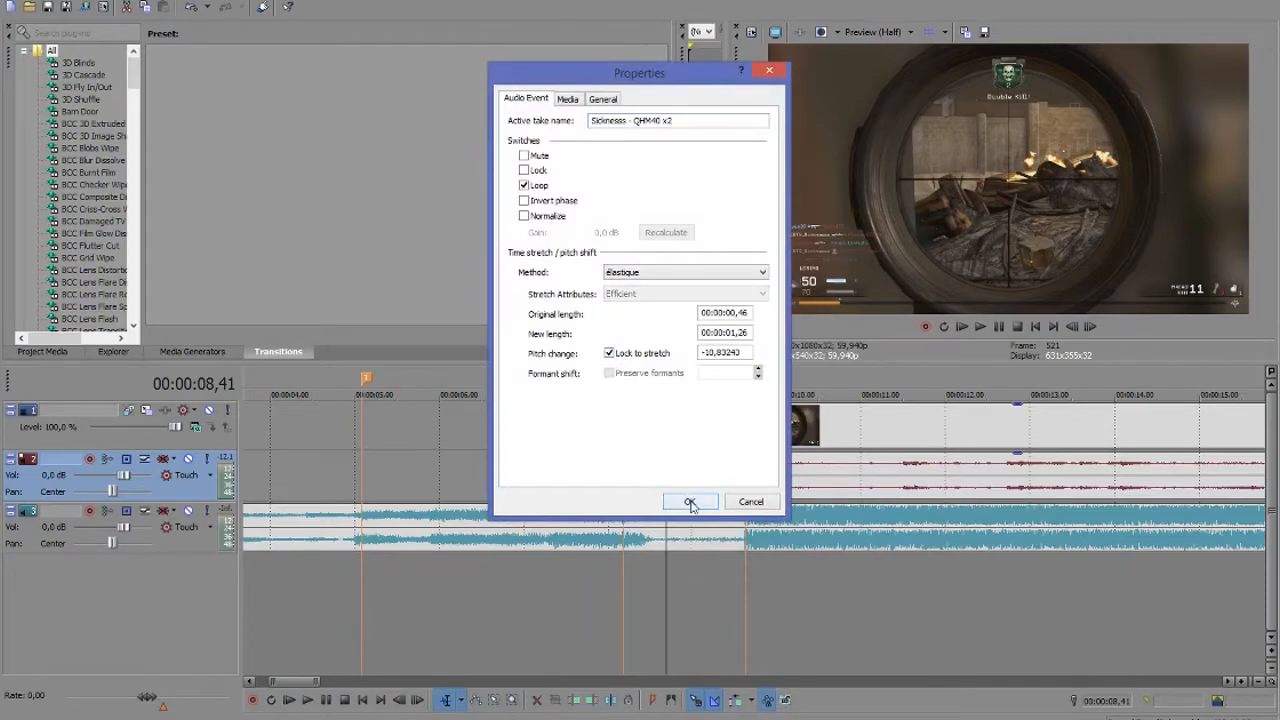
click(690, 502)
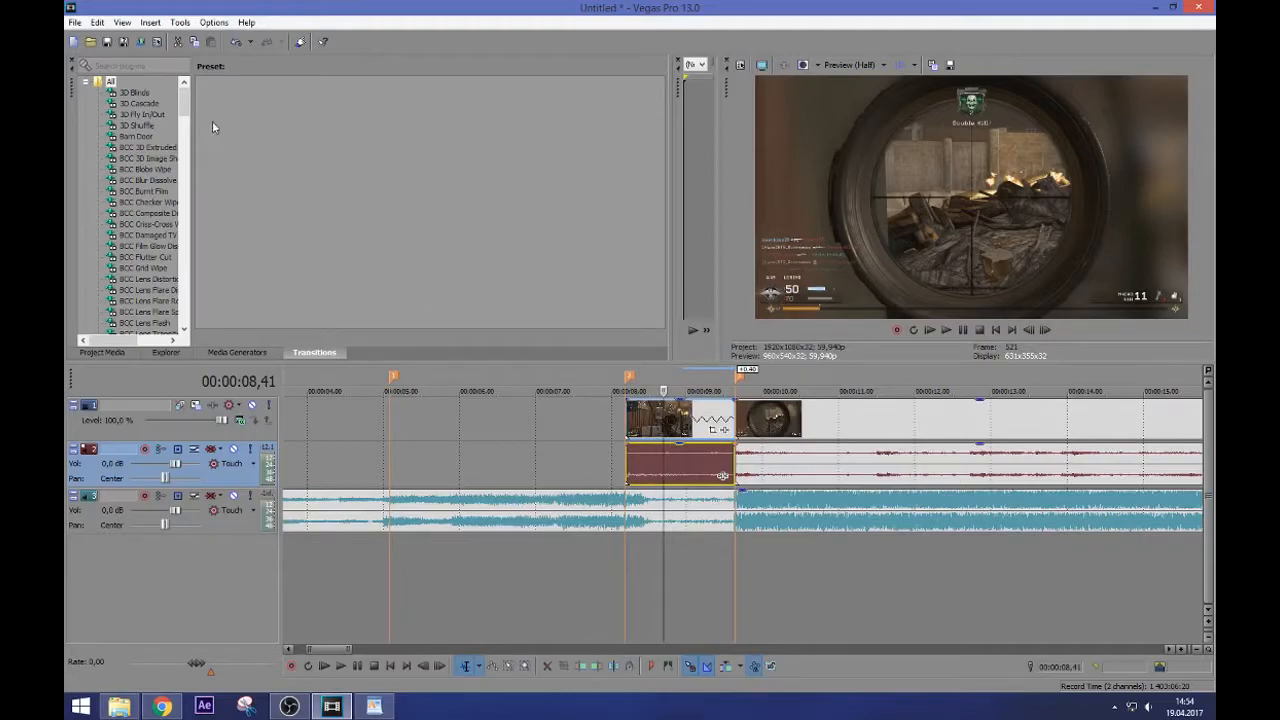
Save the project as "Sicknesss montyage" in the SV Outputs folder
click(74, 22)
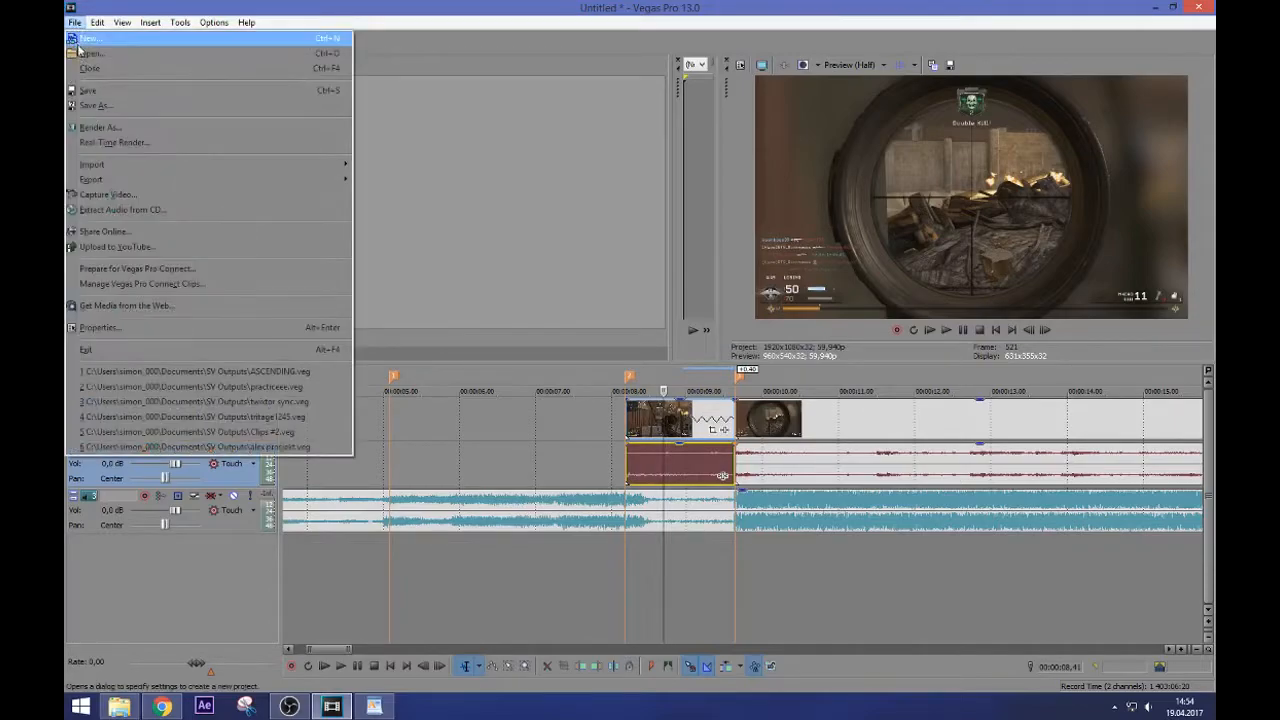
click(88, 90)
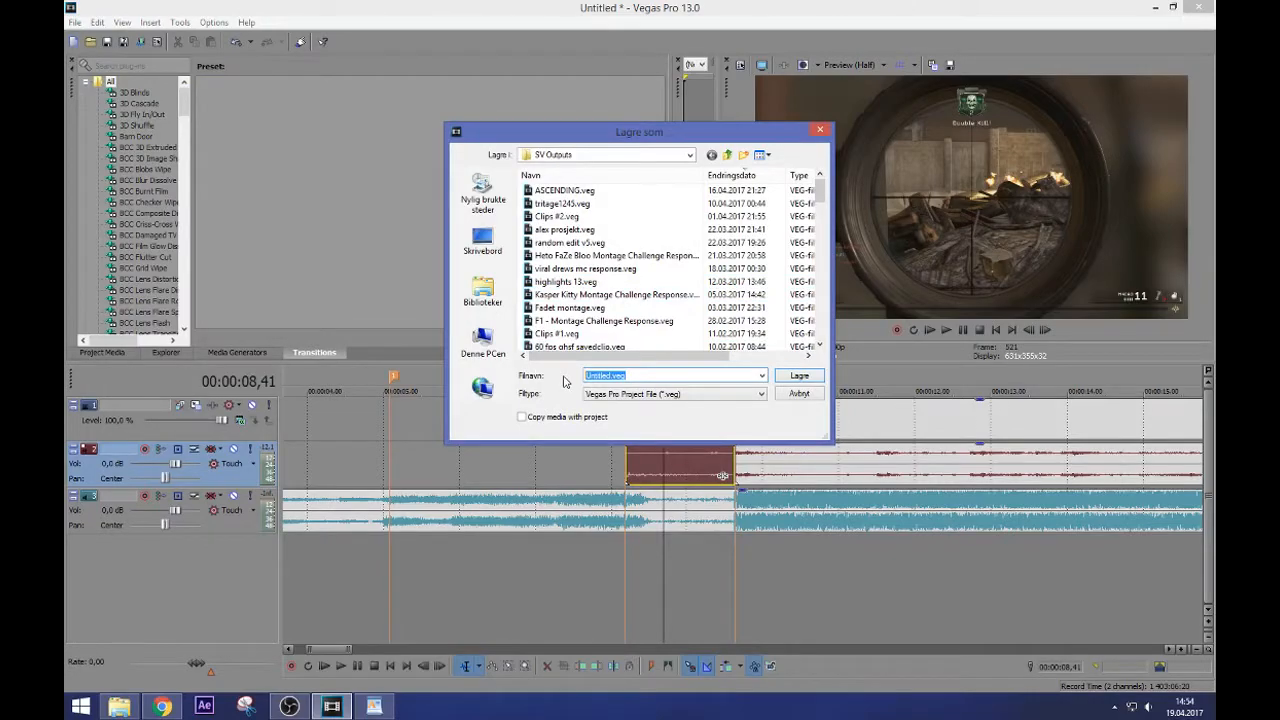
text(Sicknesss)
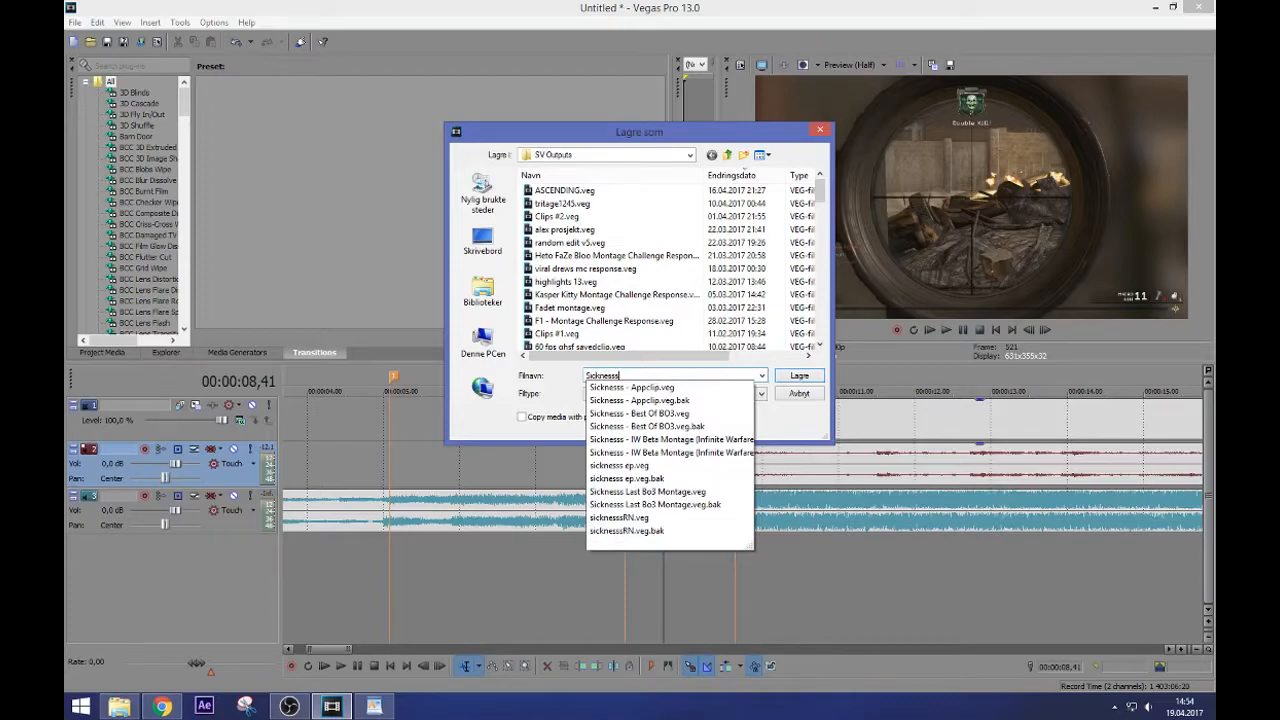
text( montyage)
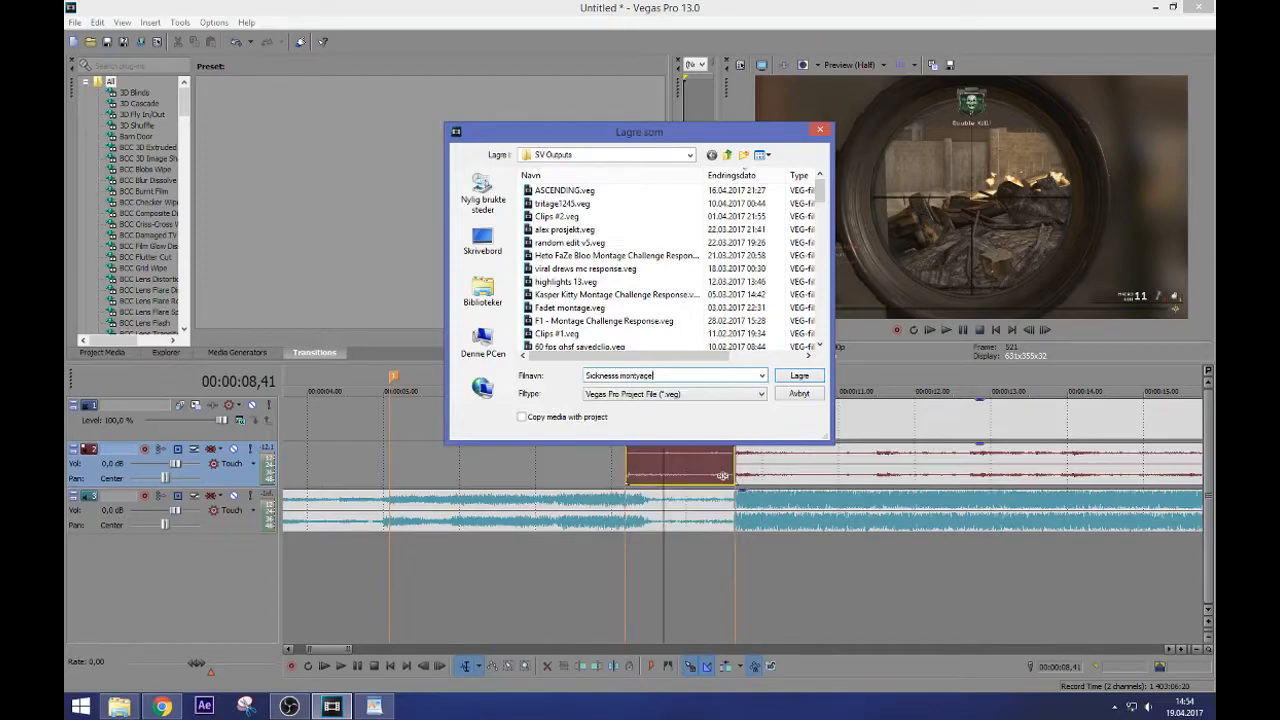
click(799, 376)
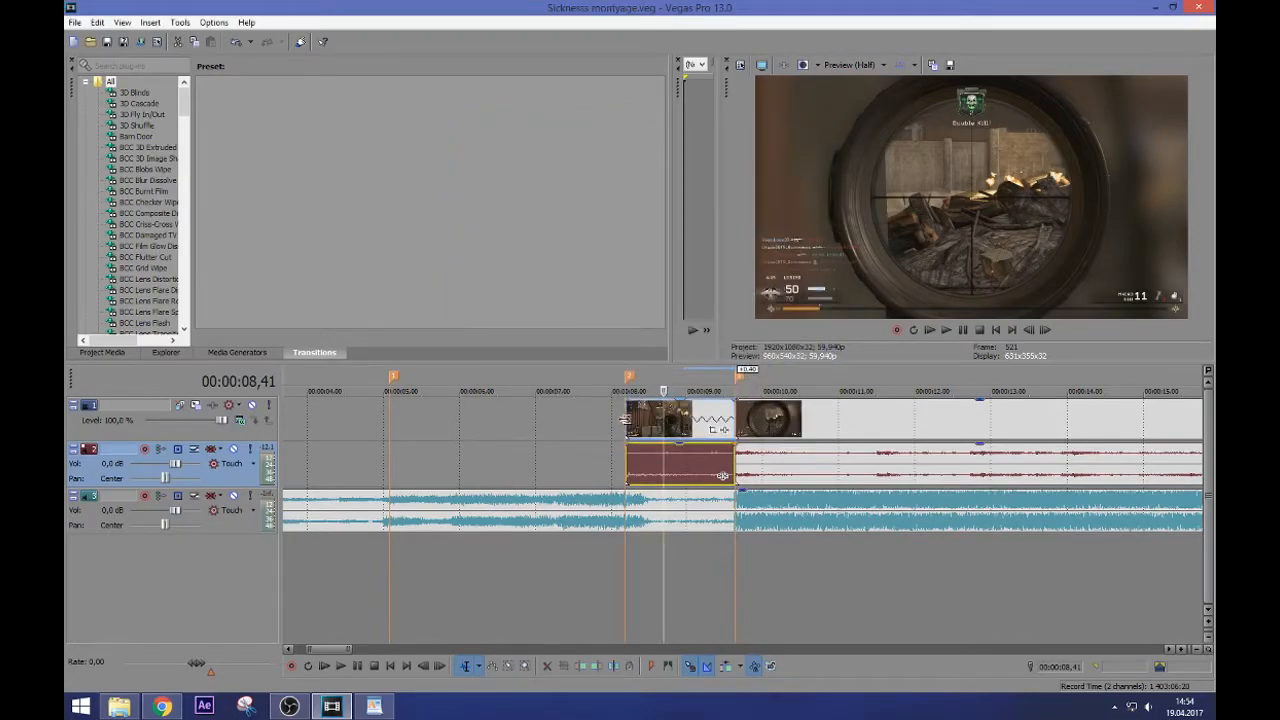
click(643, 430)
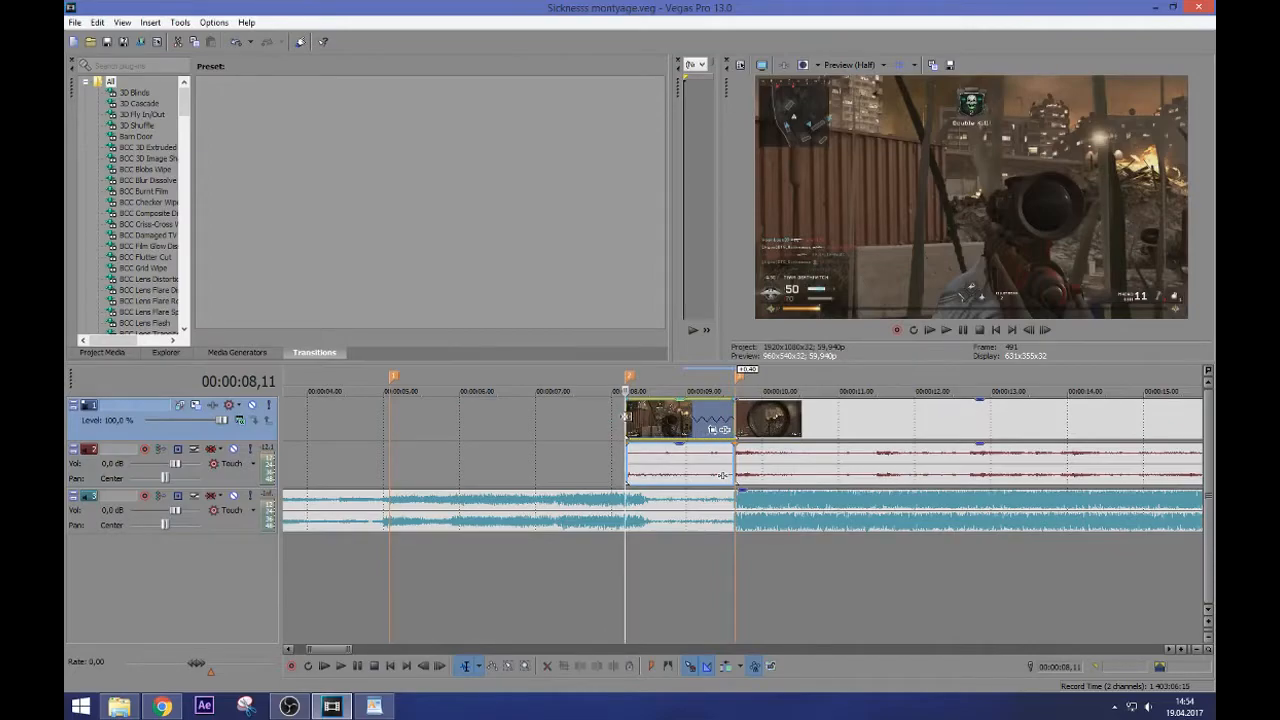
scroll(637, 424, up, 2)
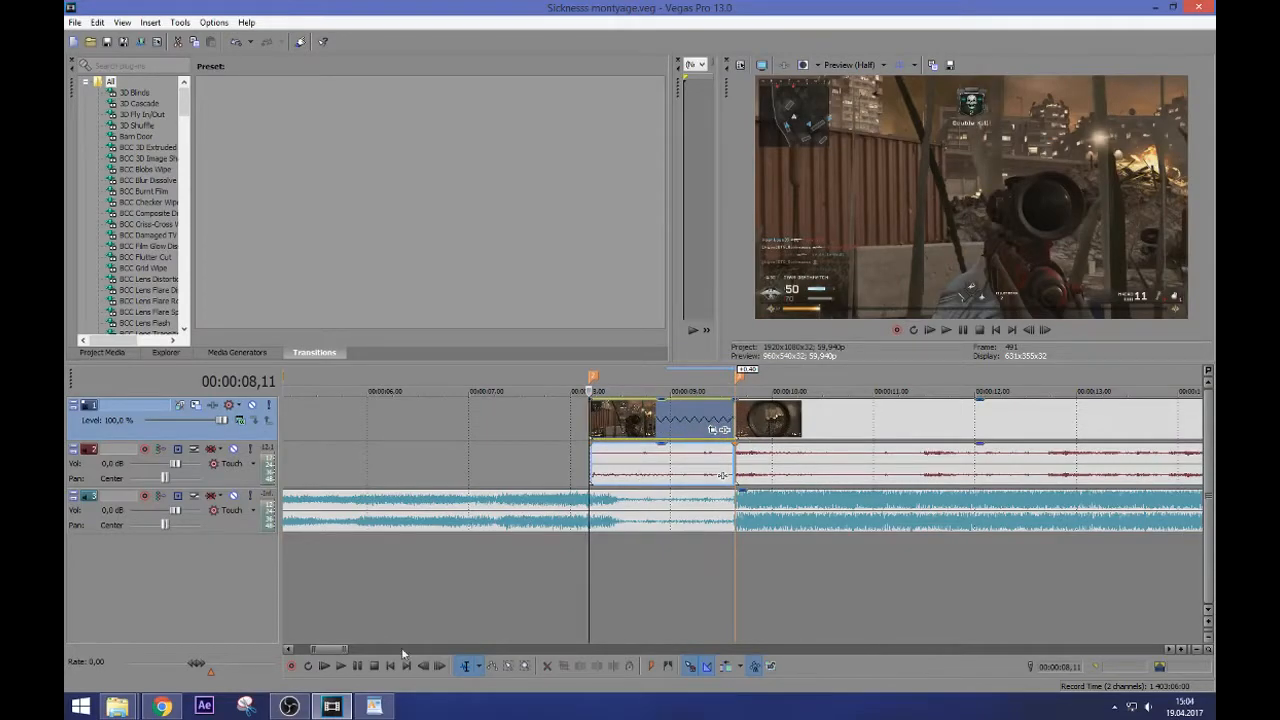
click(374, 706)
drag(297, 213, 93, 213)
click(289, 30)
Play the second gameplay segment from the third marker to review the shots that follow
click(782, 427)
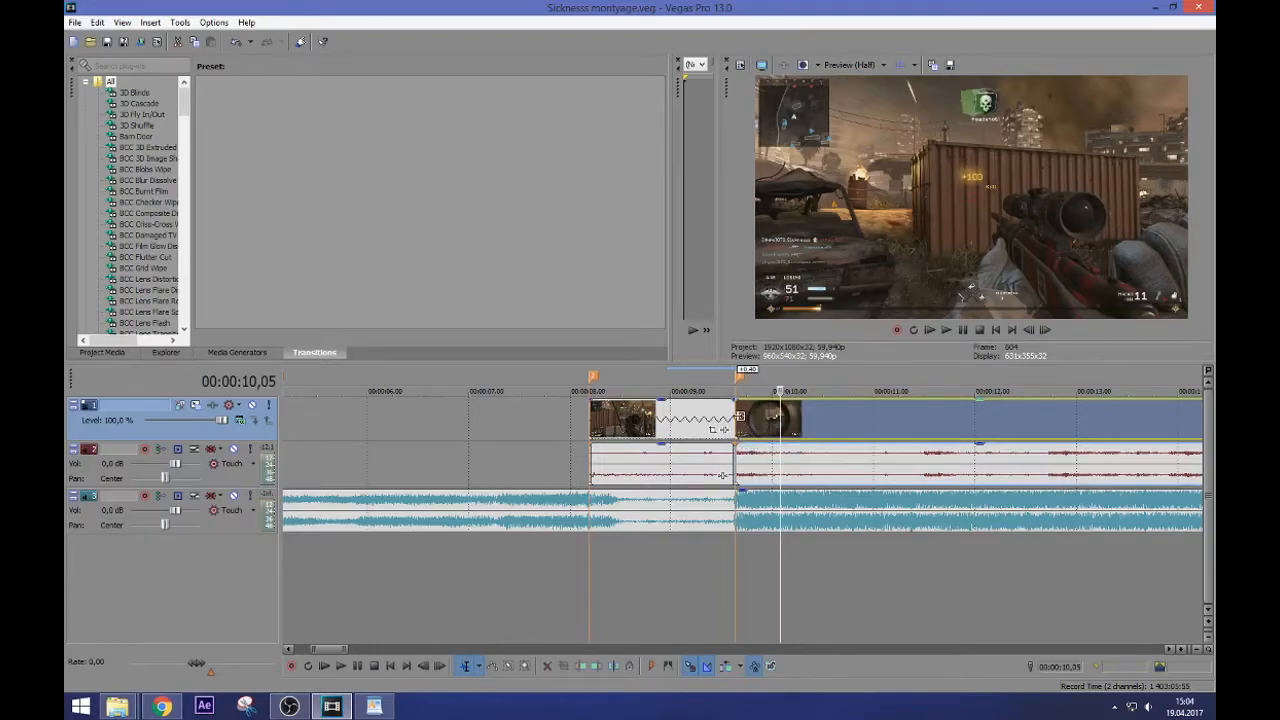
click(738, 411)
key(space)
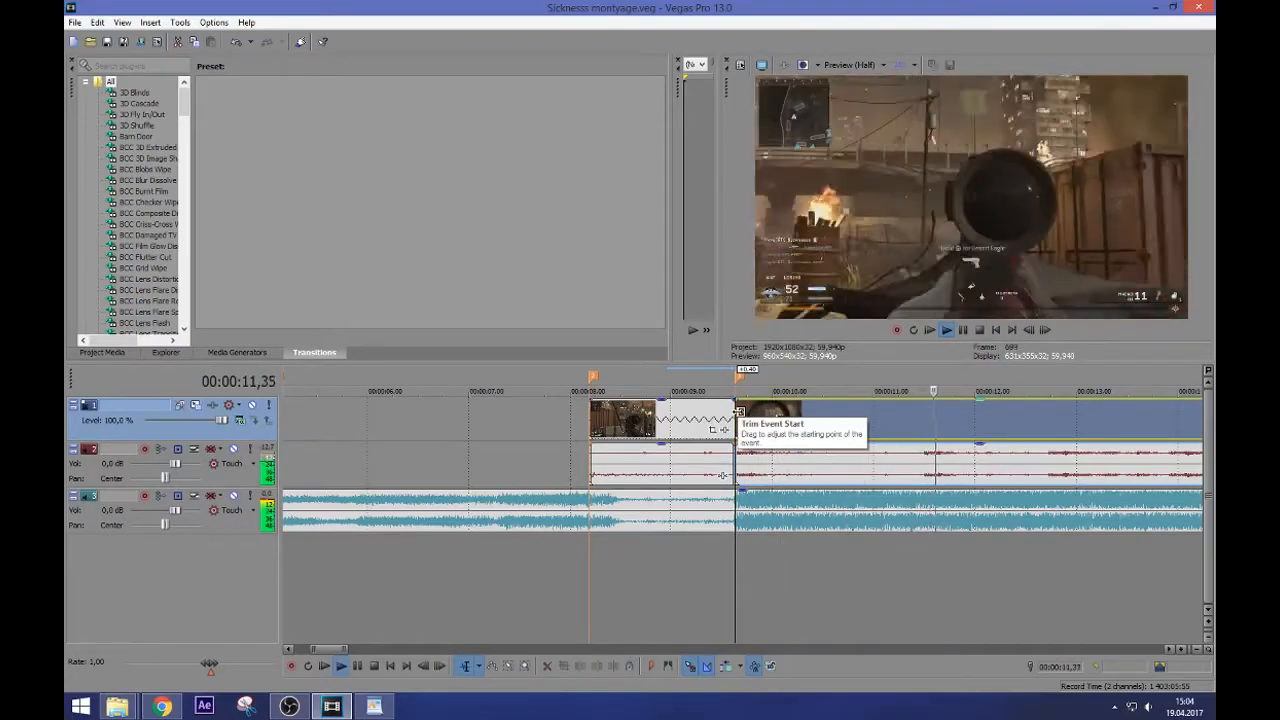
key(Return)
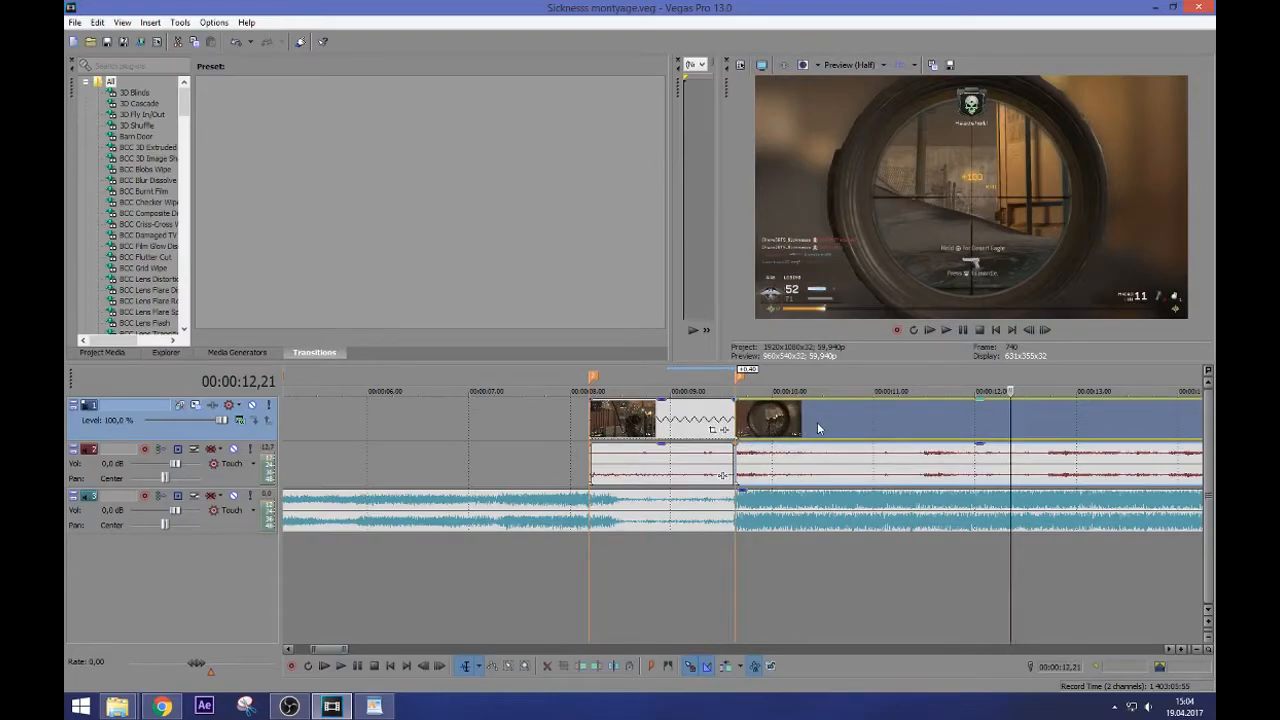
click(740, 418)
key(space)
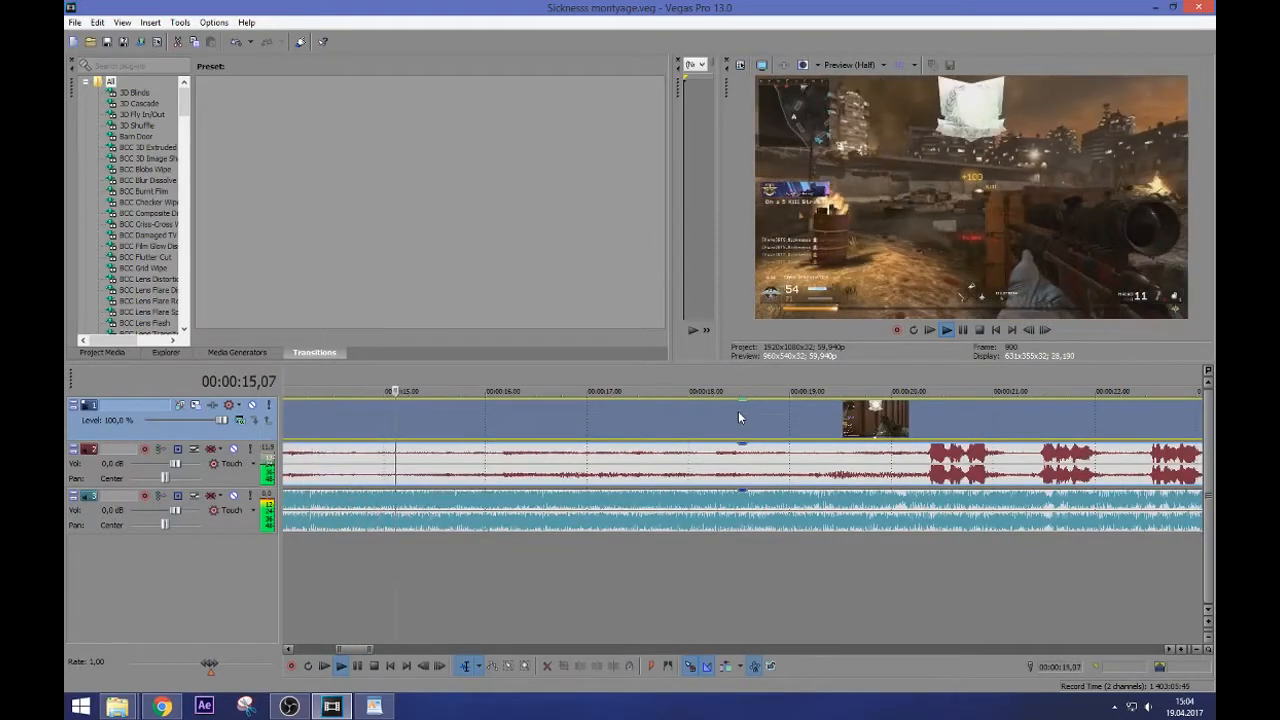
key(space)
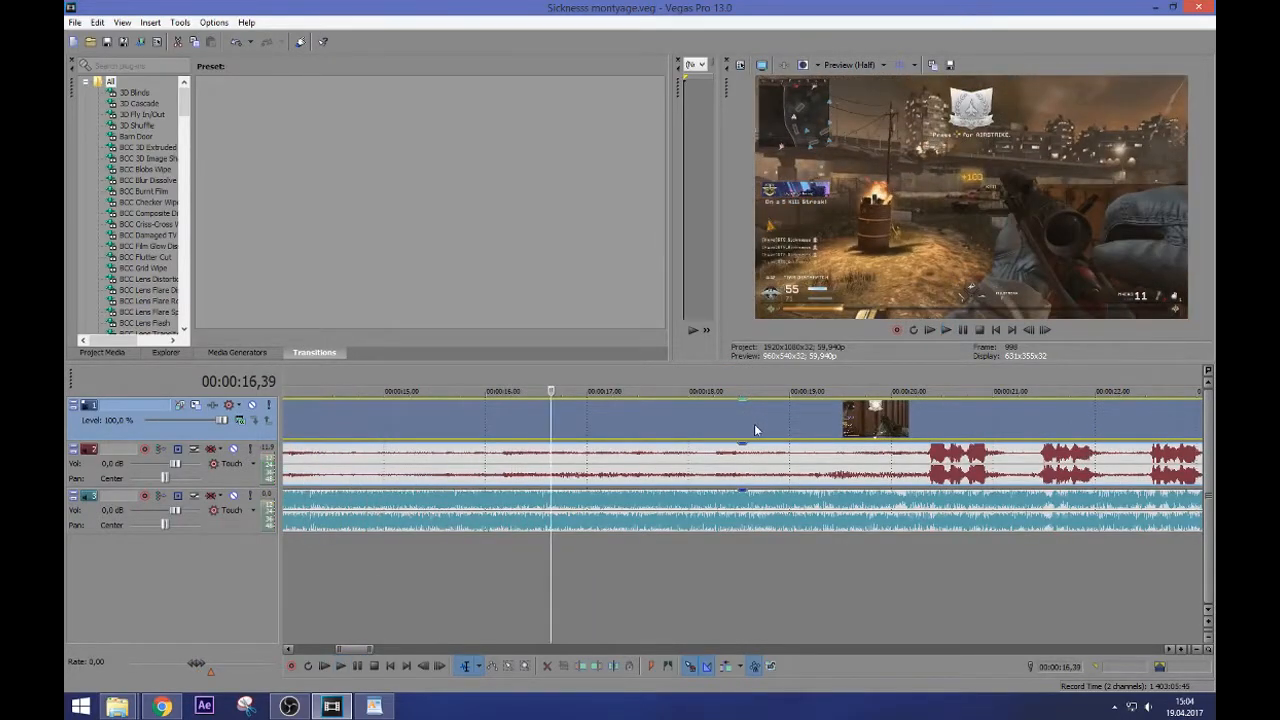
Replay the song and gameplay leading up to 00:00:16,39 to locate the beat for the last shot
scroll(755, 430, up, 10)
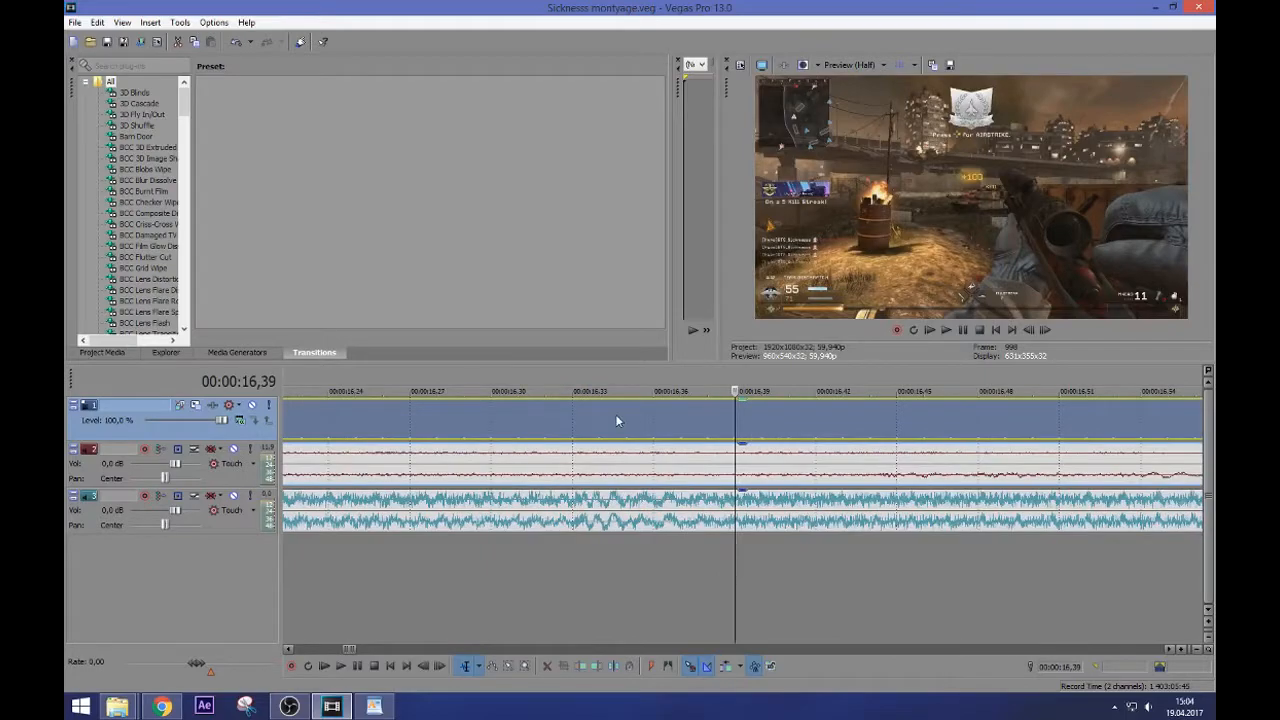
scroll(724, 423, down, 5)
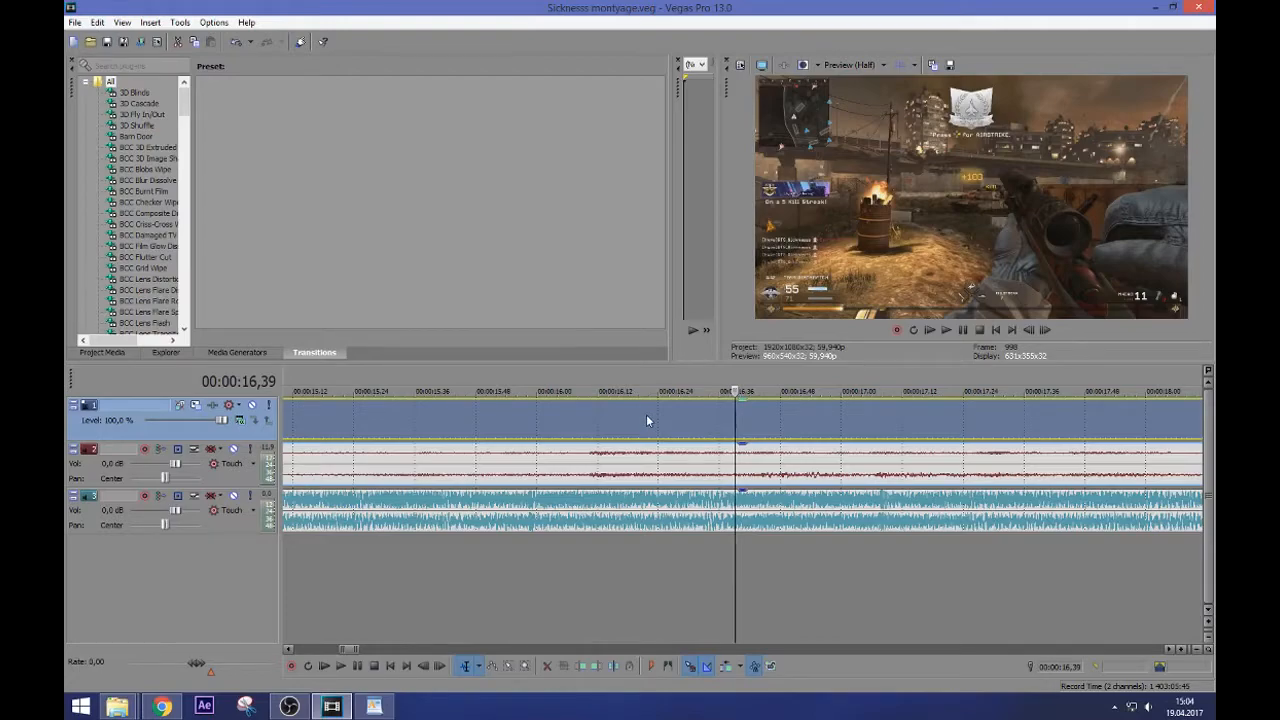
click(577, 418)
key(space)
key(Return)
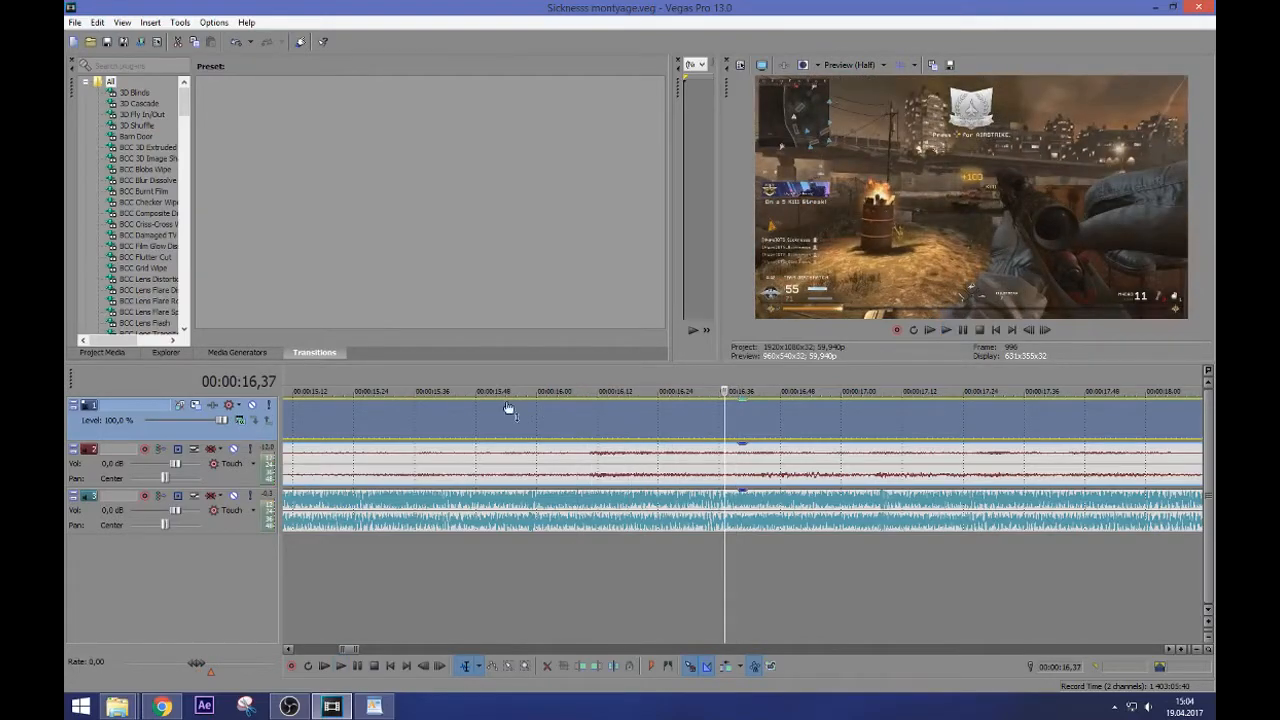
click(418, 411)
key(space)
key(Return)
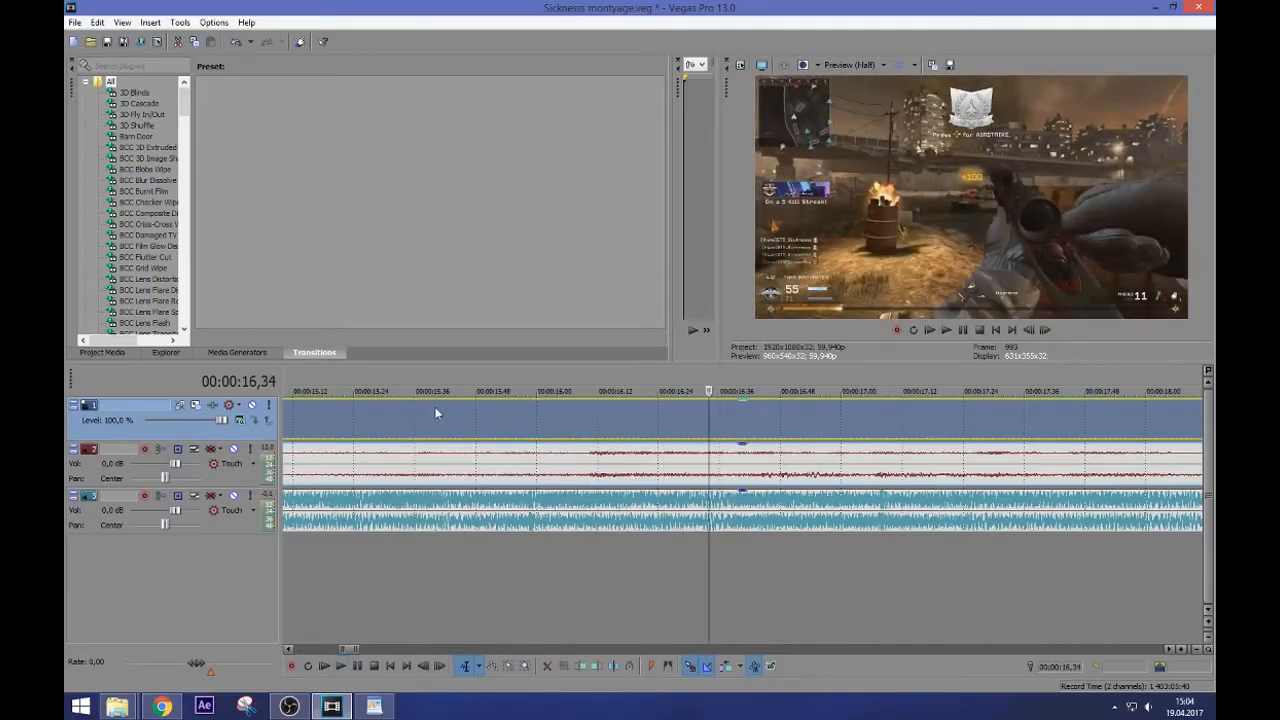
Place a marker at 00:00:16,35, adjusting the playhead frame by frame to the beat
scroll(640, 438, up, 2)
key(Right)
key(Right)
key(Right)
key(Right)
key(Right)
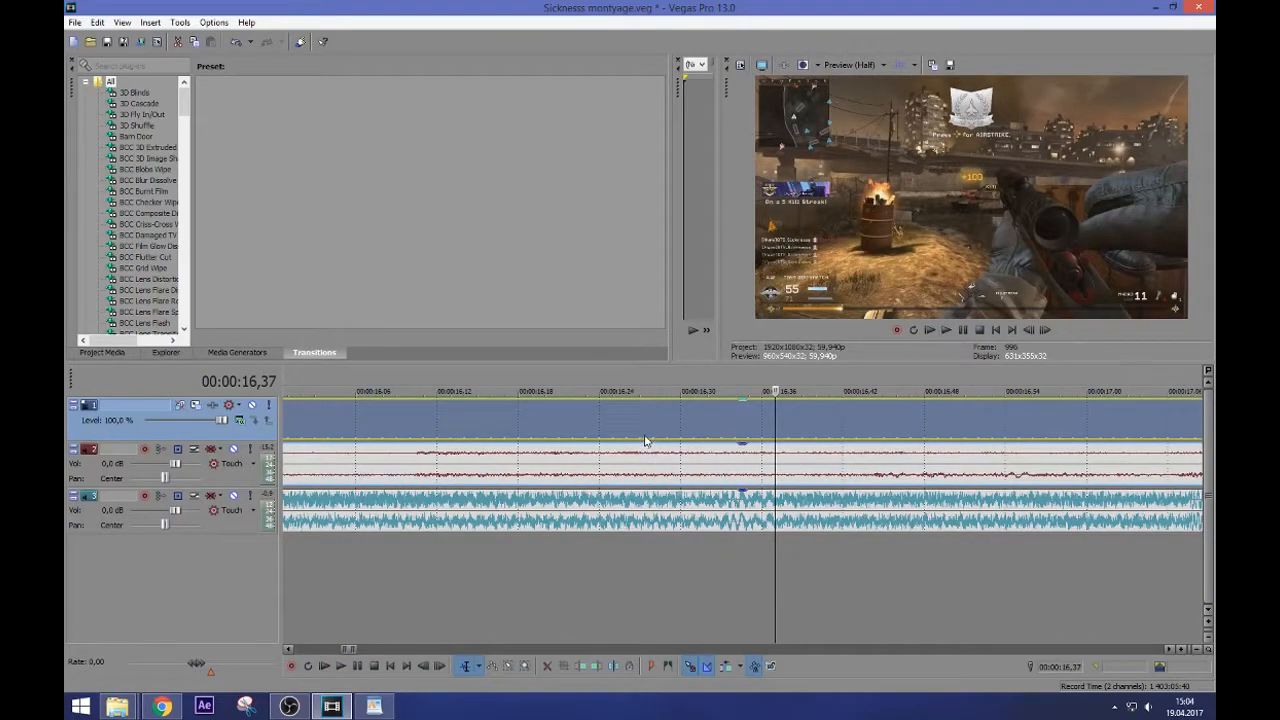
key(Left)
key(Left)
key(Left)
key(Left)
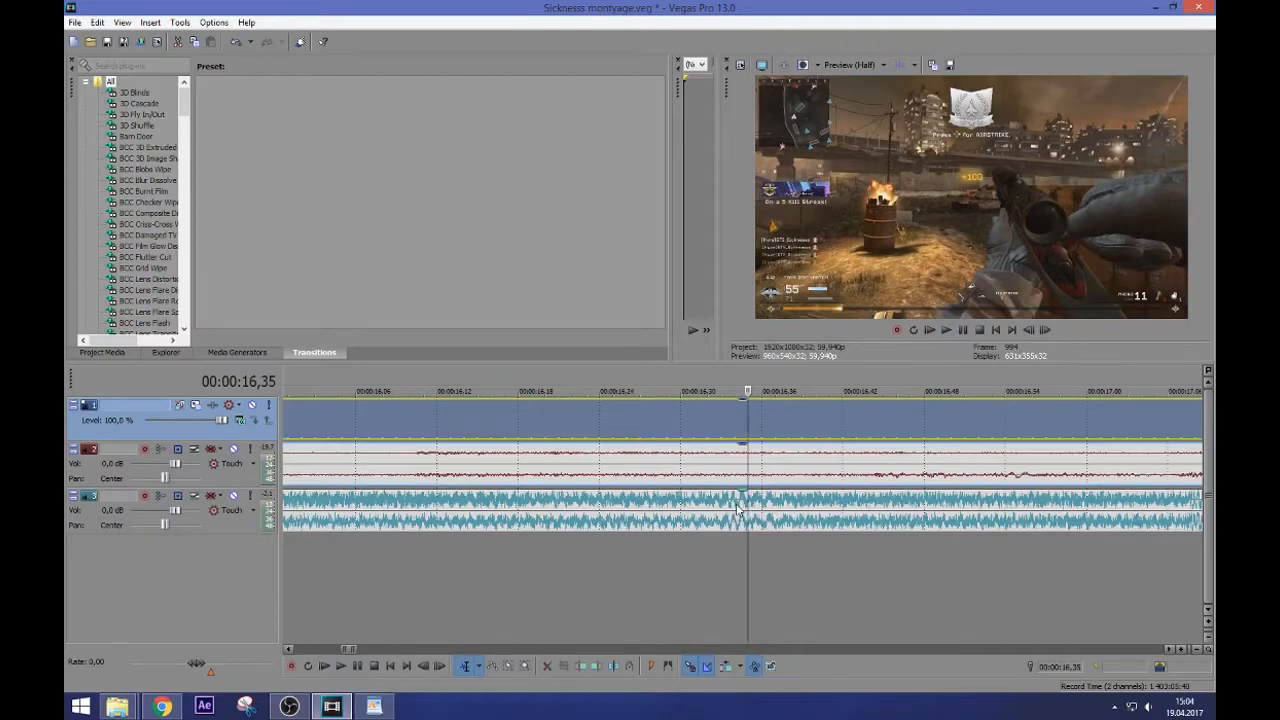
scroll(740, 510, up, 1)
scroll(738, 510, down, 2)
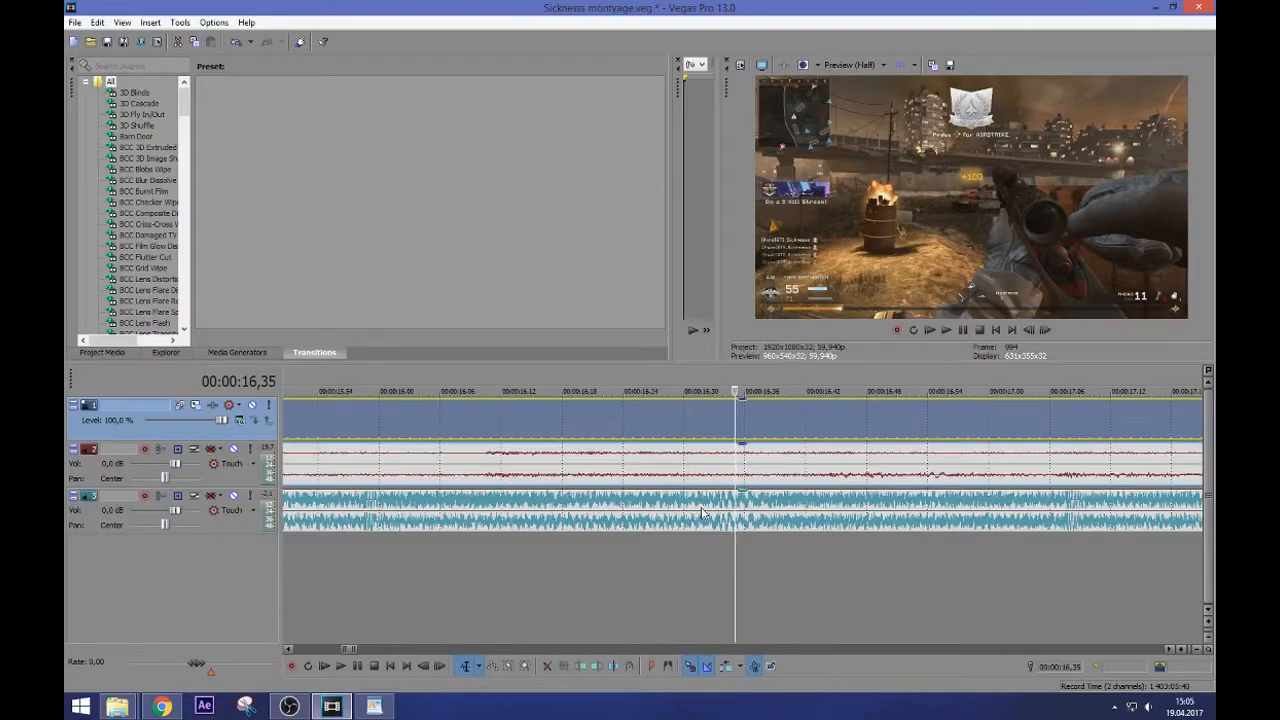
key(j)
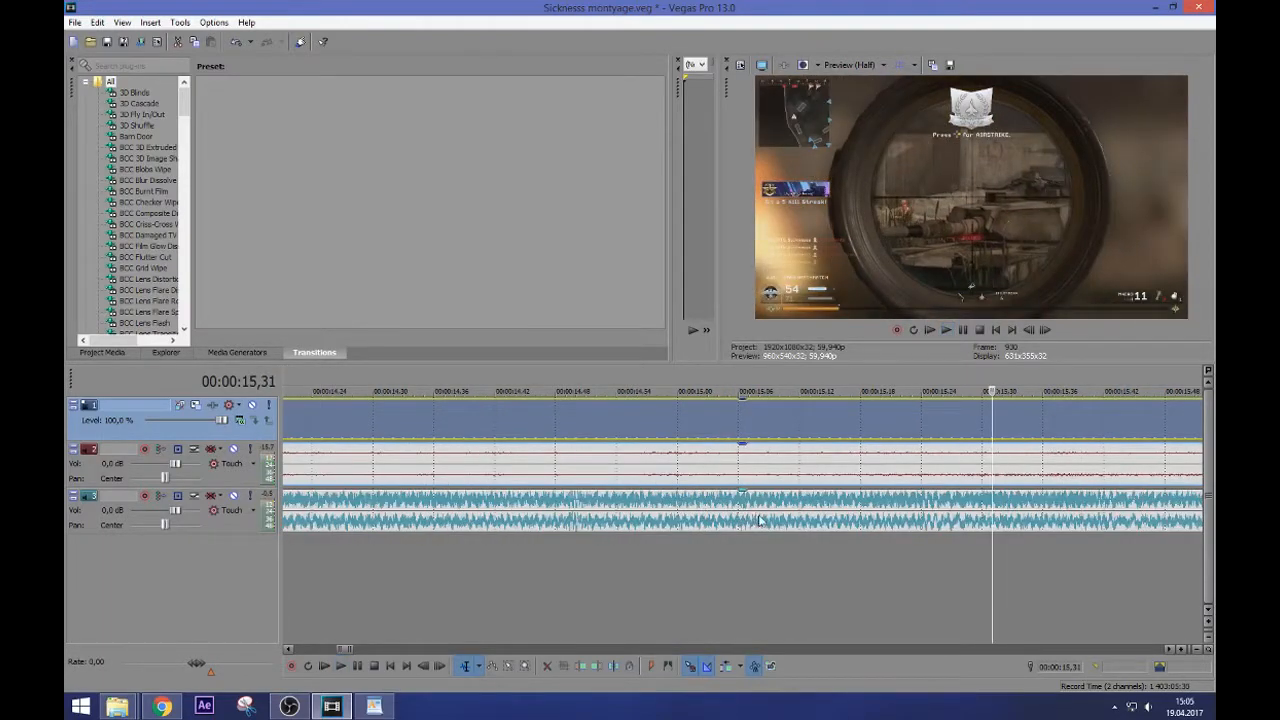
Rename the marker at 00:00:16,35 as "last shot"
scroll(757, 521, down, 5)
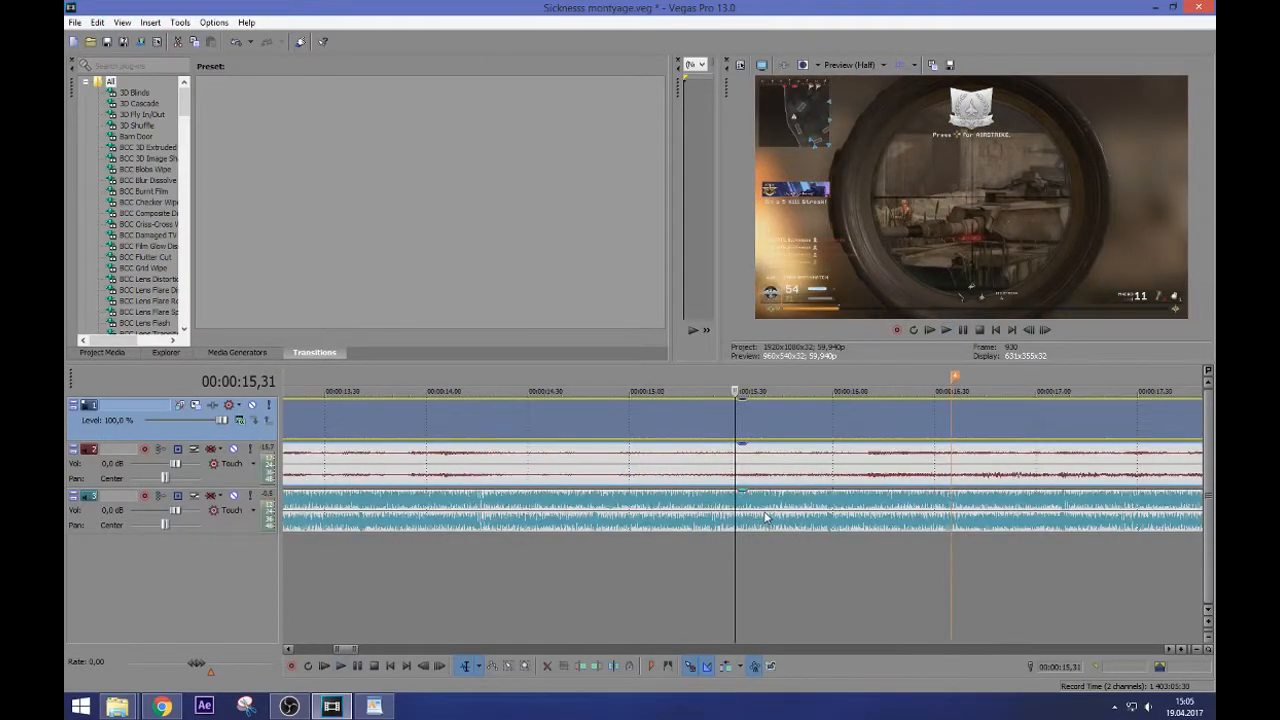
click(950, 420)
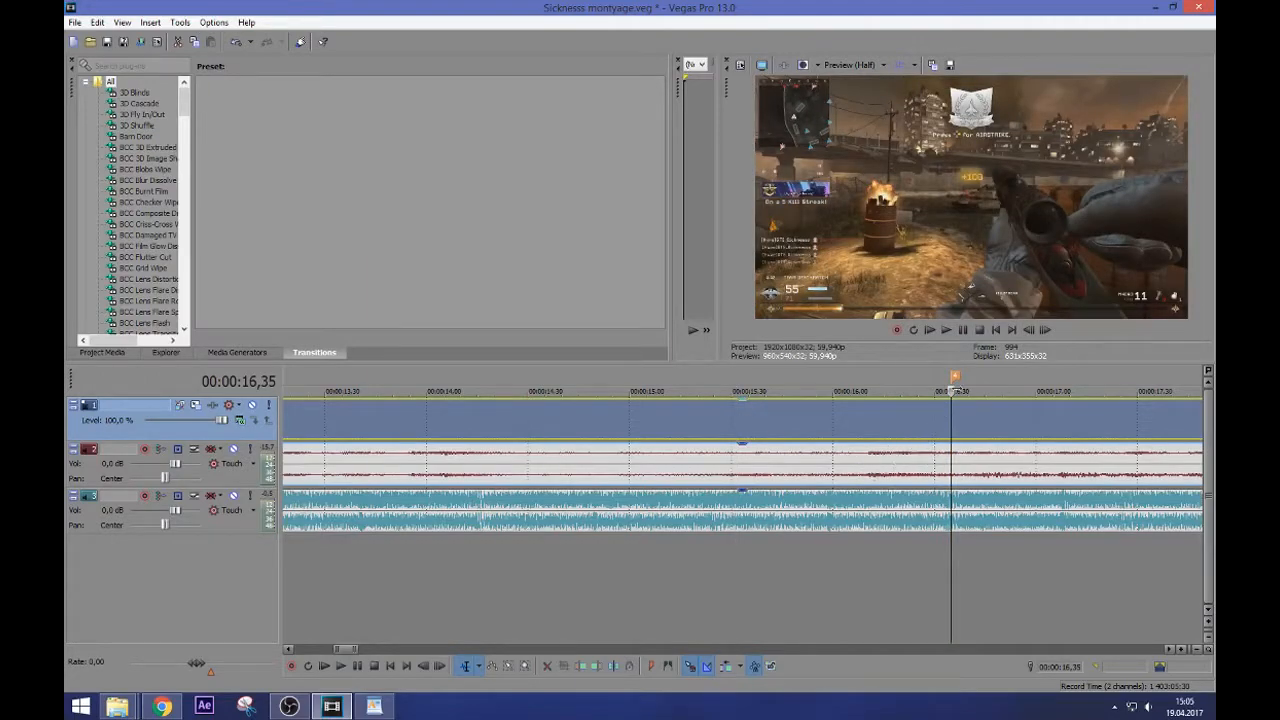
right_click(957, 376)
click(980, 396)
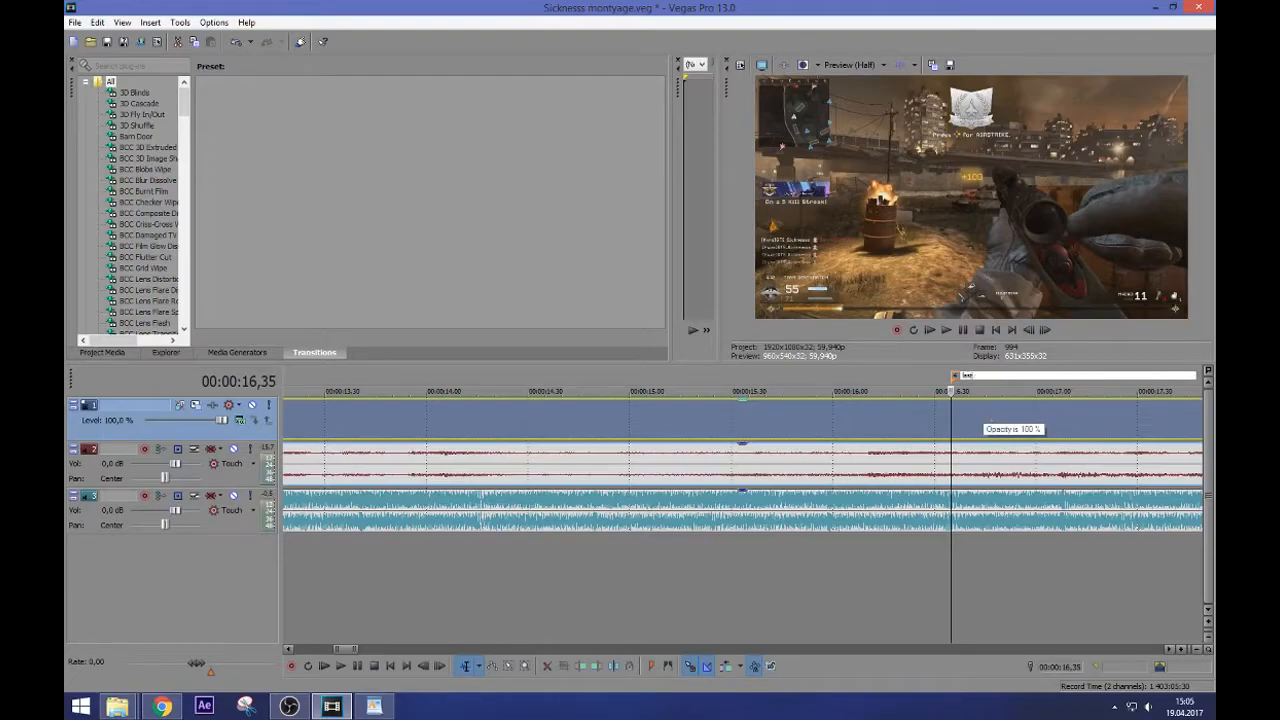
text(last shot)
key(Return)
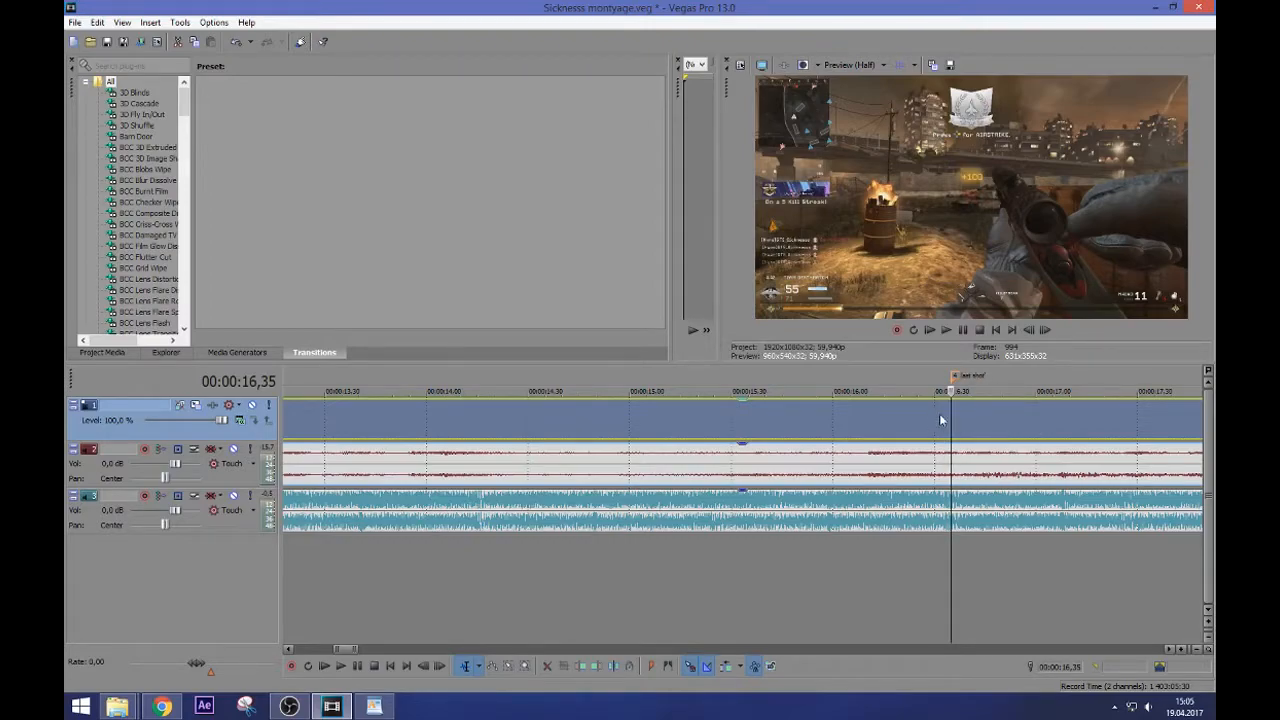
Play from the third marker at 00:00:09,38 to find the next beat and place a marker at 00:00:11,58
scroll(950, 415, down, 10)
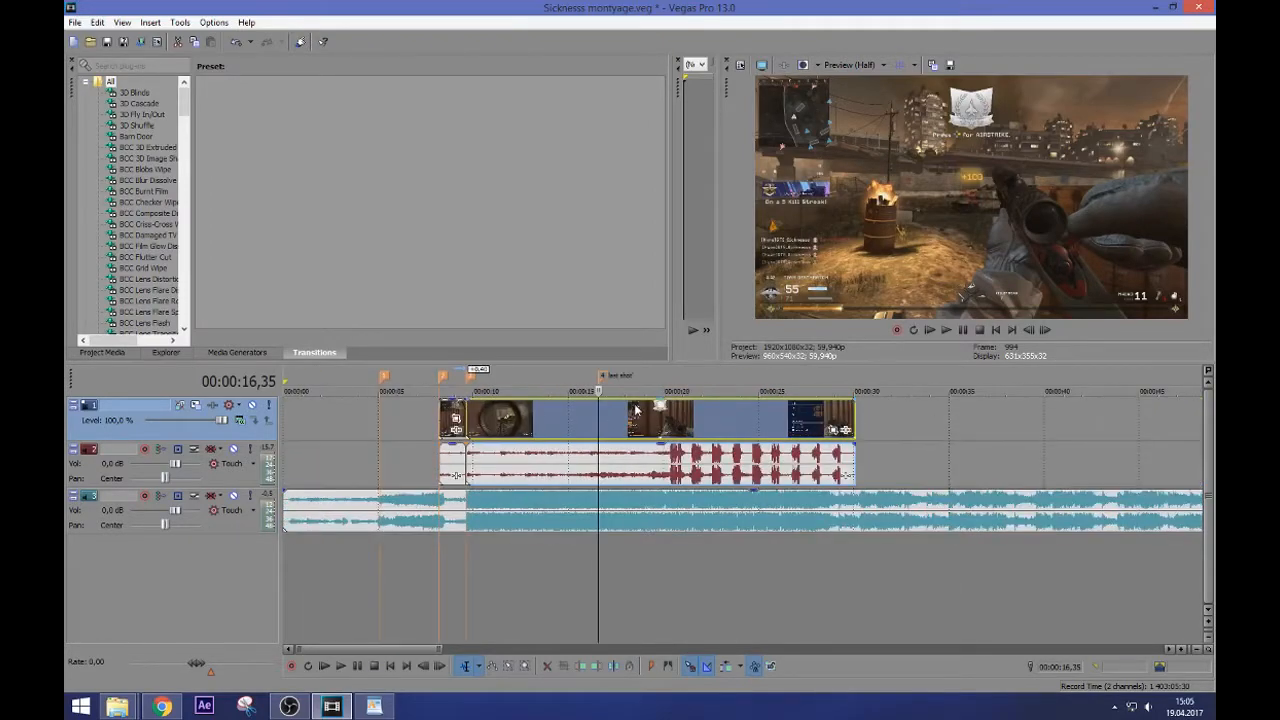
click(467, 413)
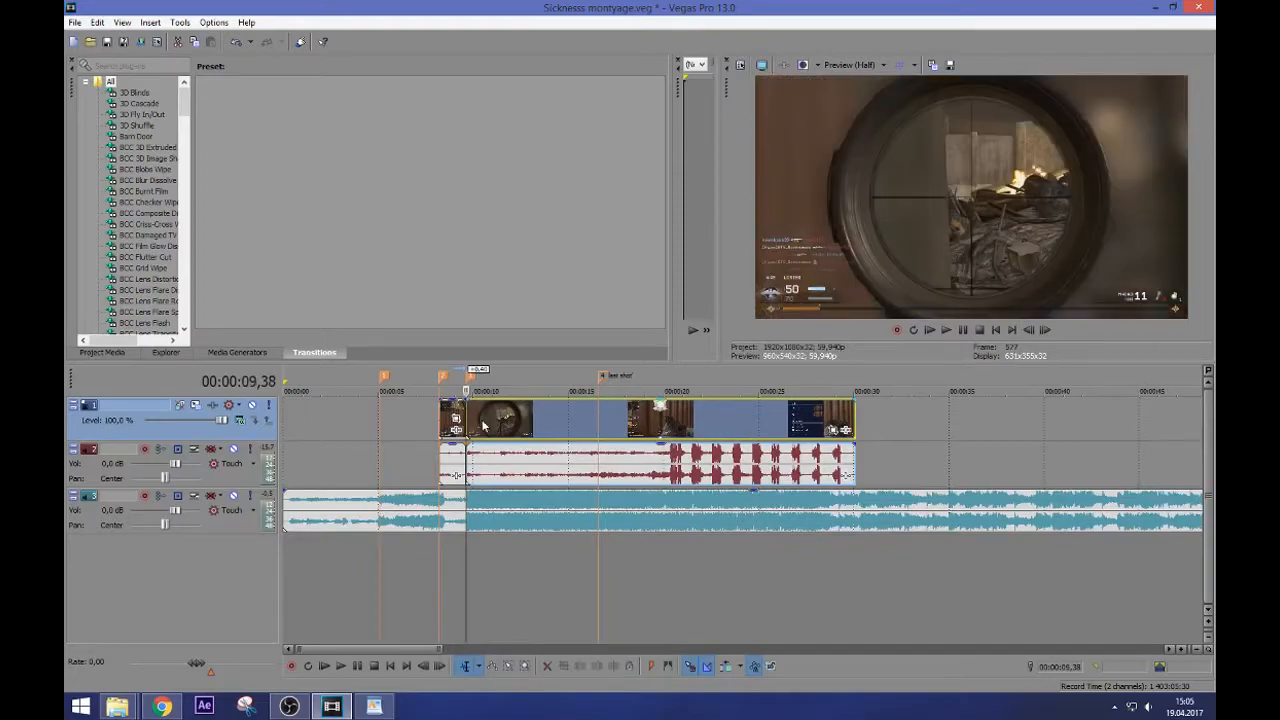
scroll(483, 425, up, 3)
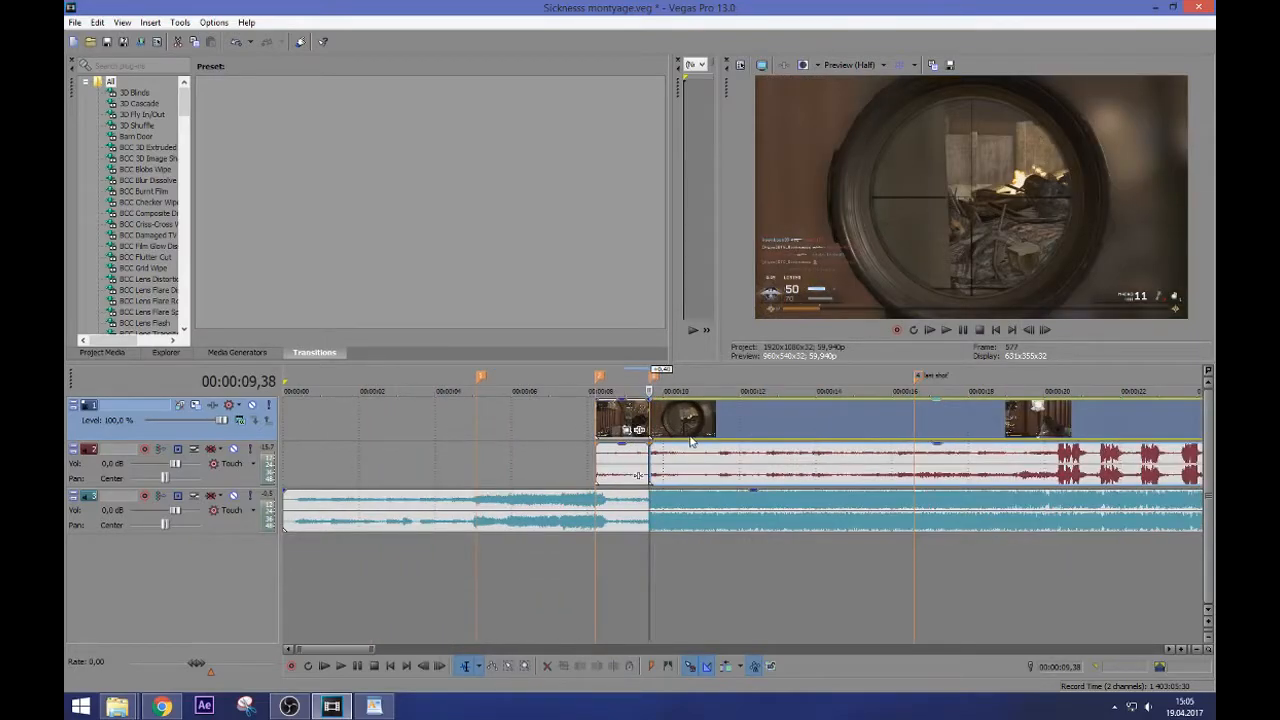
key(space)
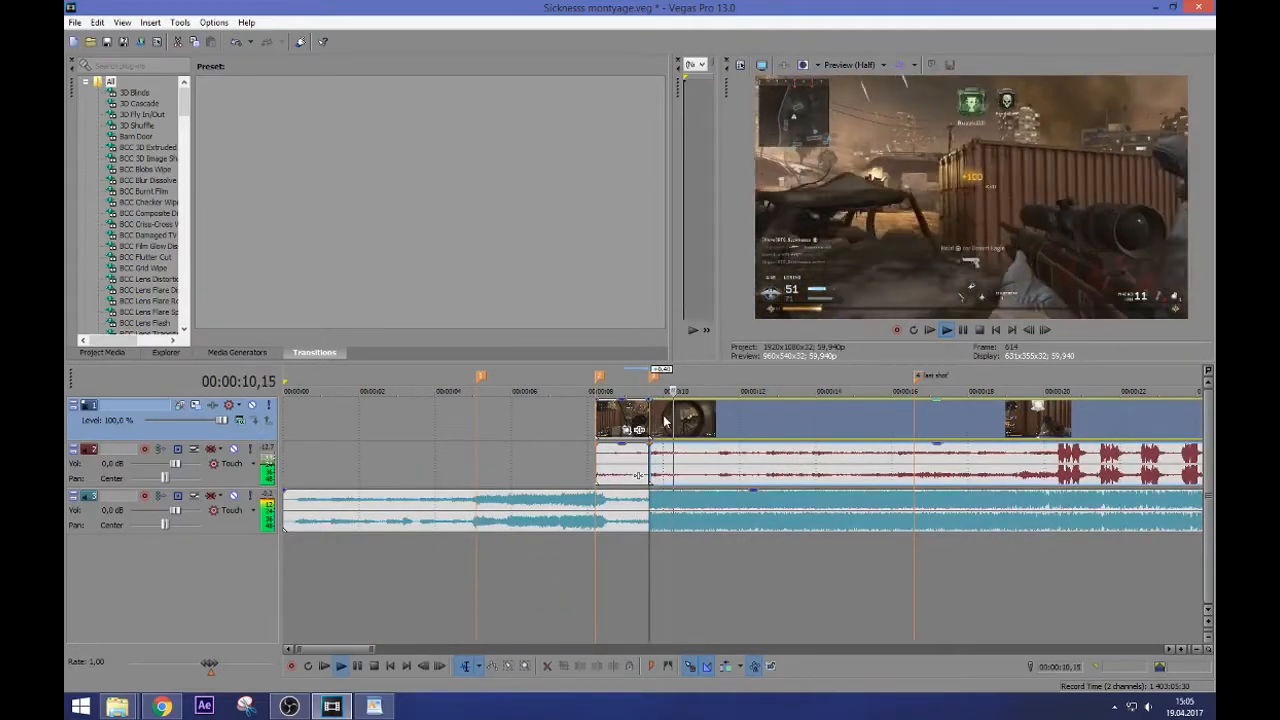
key(Return)
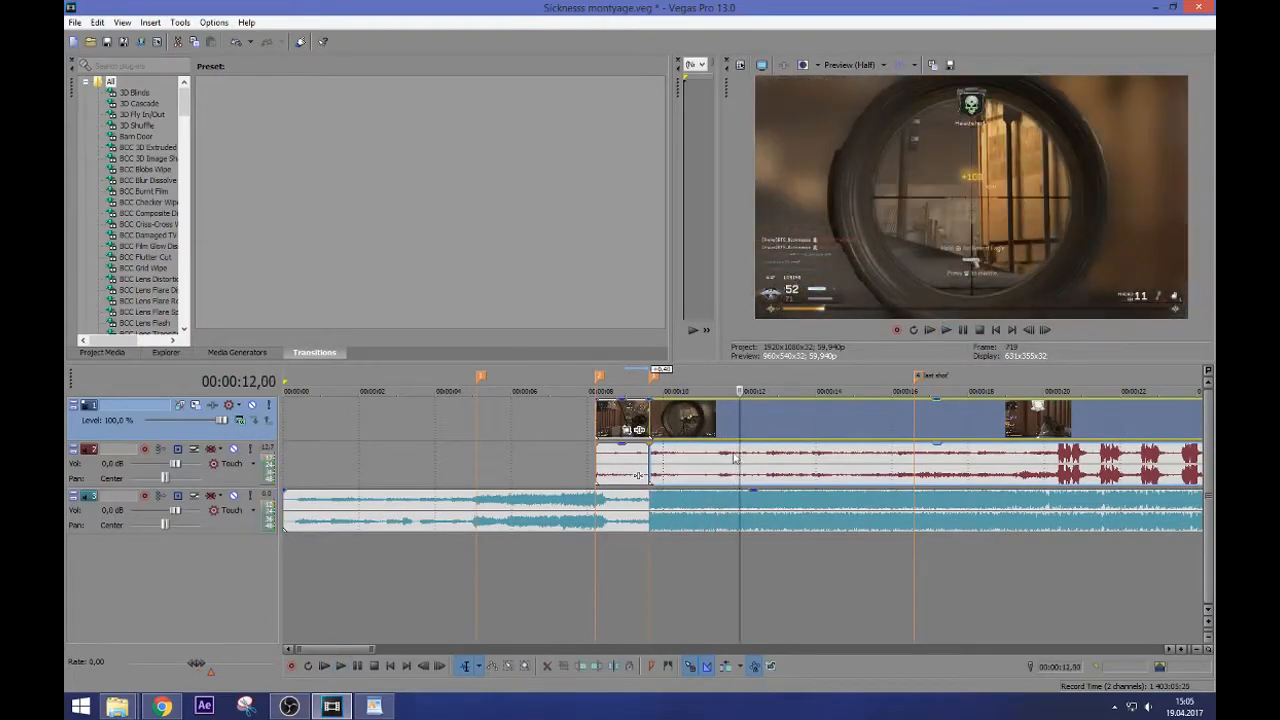
scroll(752, 460, up, 5)
scroll(752, 460, up, 2)
key(Left)
key(Left)
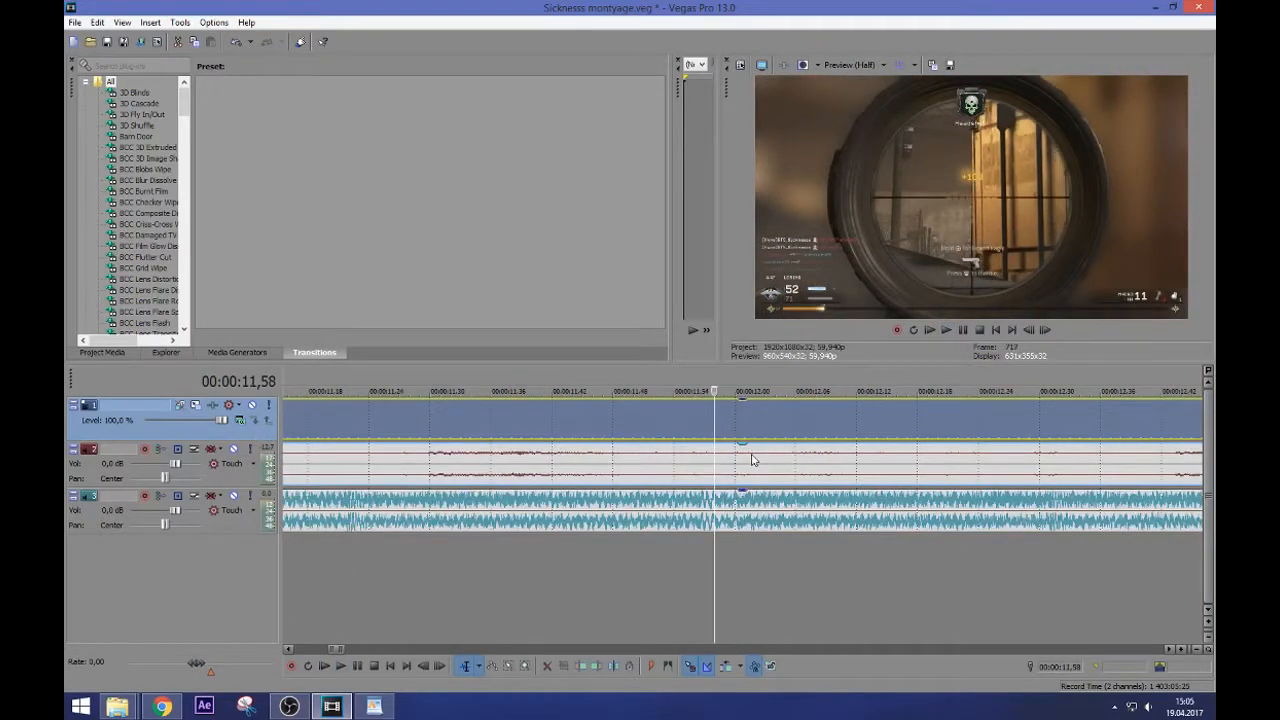
key(m)
key(Return)
key(Return)
scroll(752, 460, down, 4)
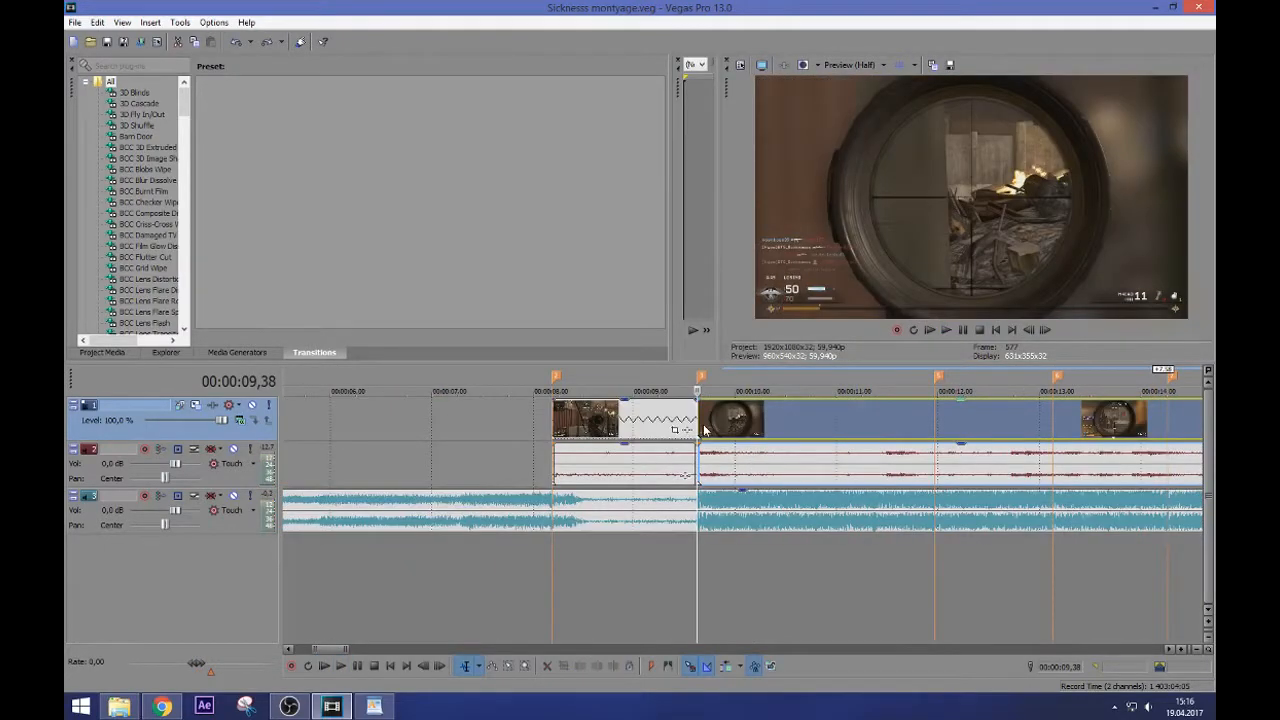
Switch to WordPad to view the list of tutorial topics and return to Vegas Pro
click(380, 707)
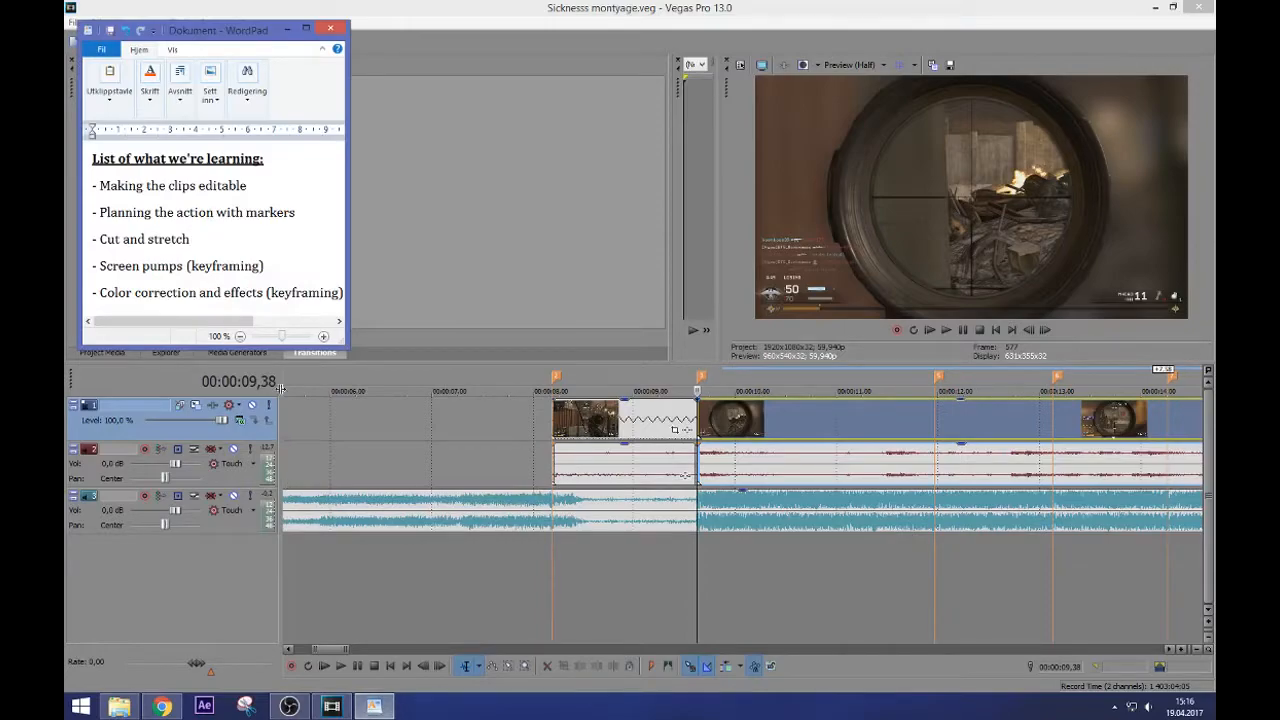
click(370, 706)
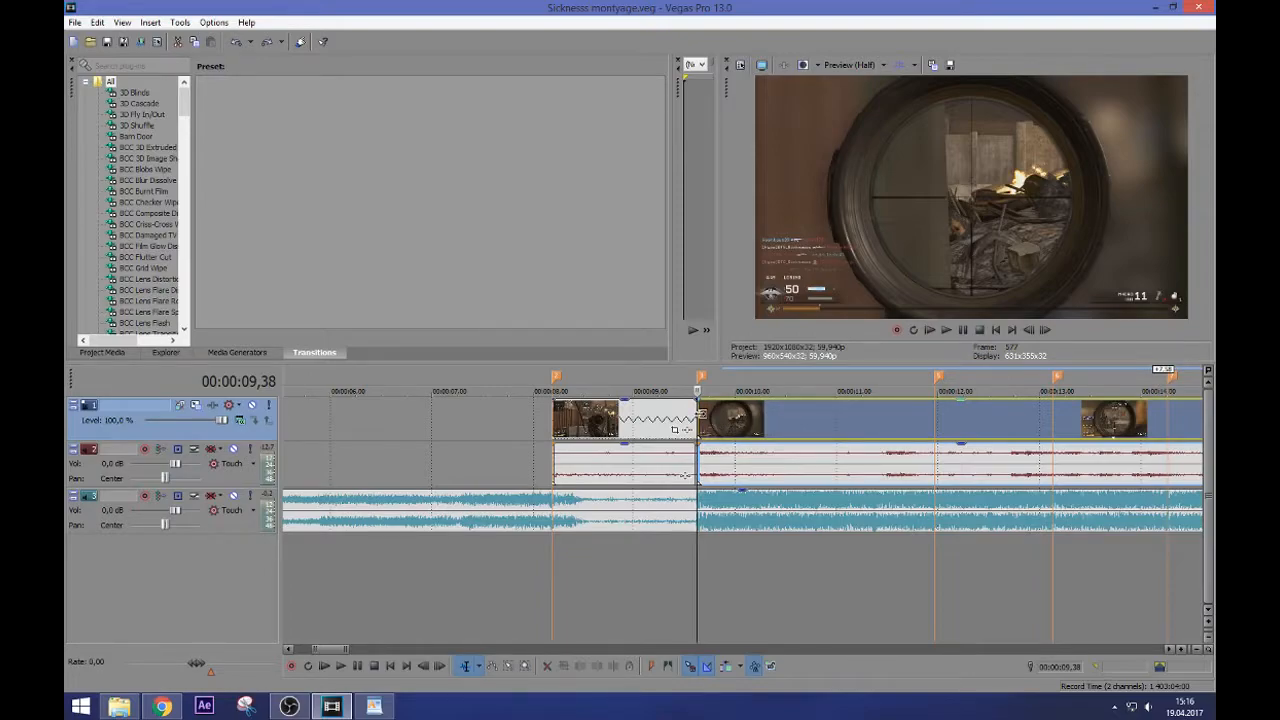
Play the gameplay from the third marker to review the frames right after its first shot
key(space)
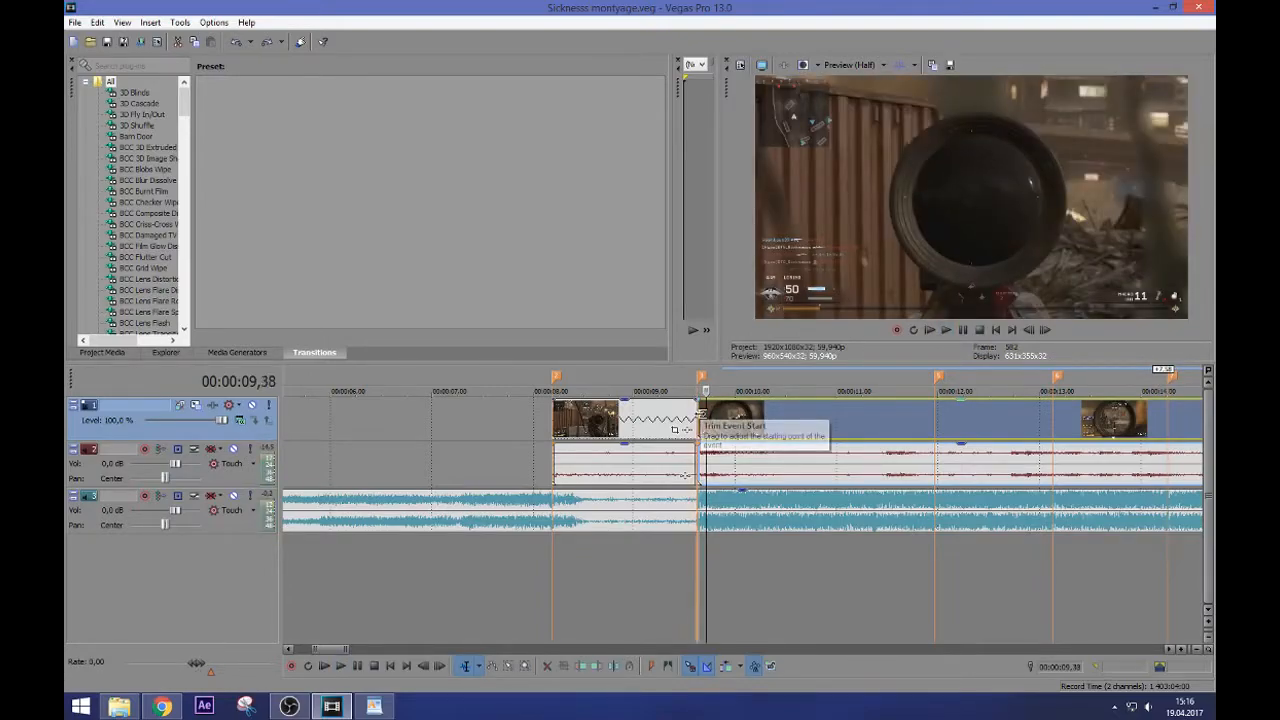
key(space)
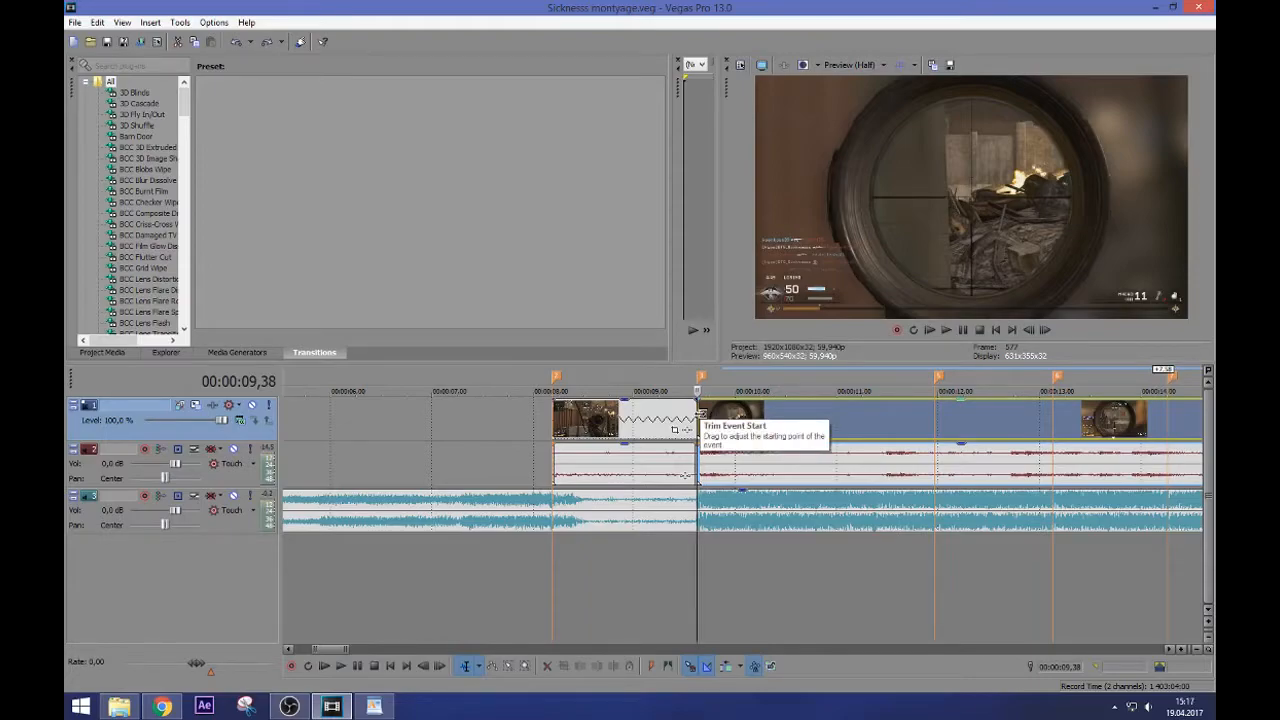
key(space)
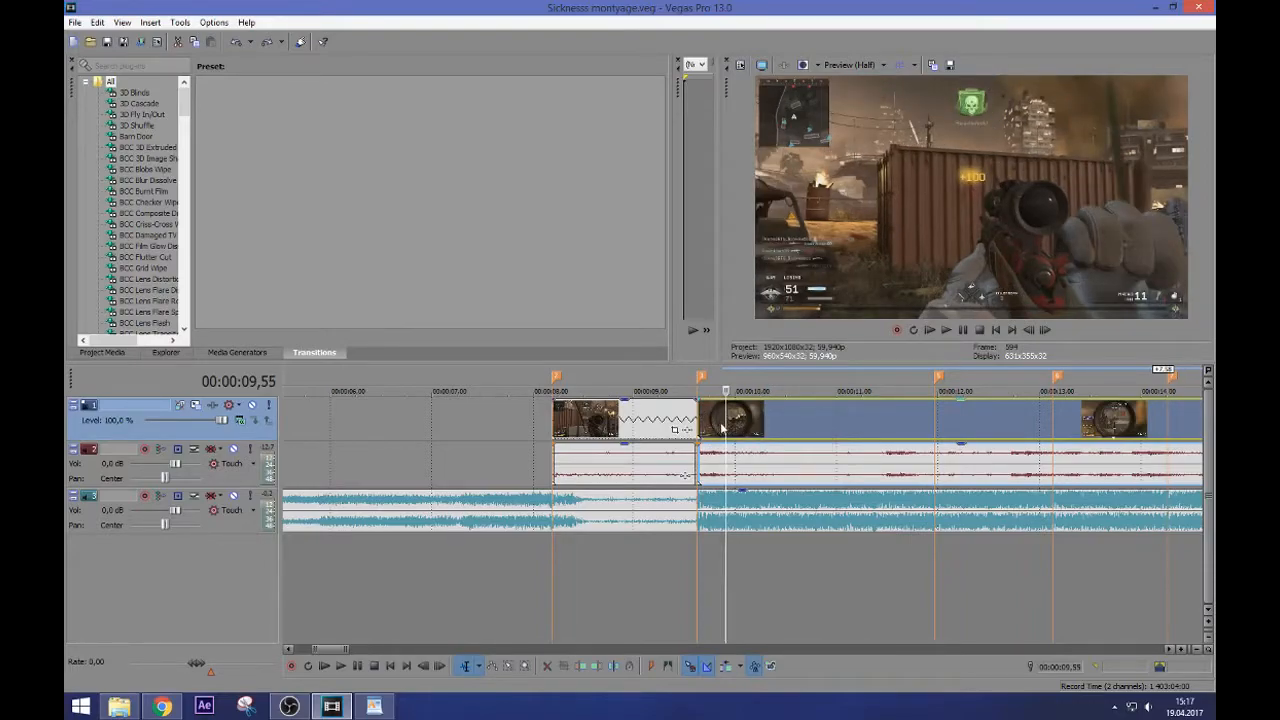
Split the gameplay clip at the next shot, 00:00:11,29, and move the later piece to start at the 00:00:11,58 marker
click(933, 413)
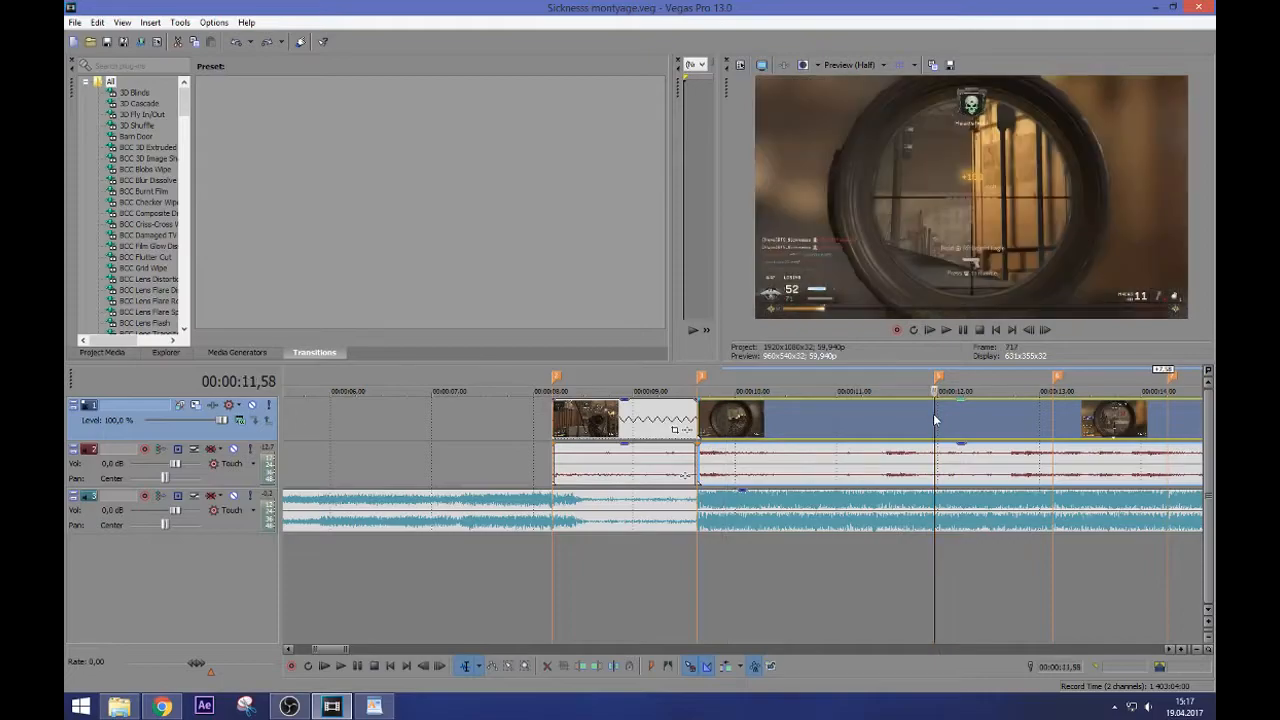
click(895, 417)
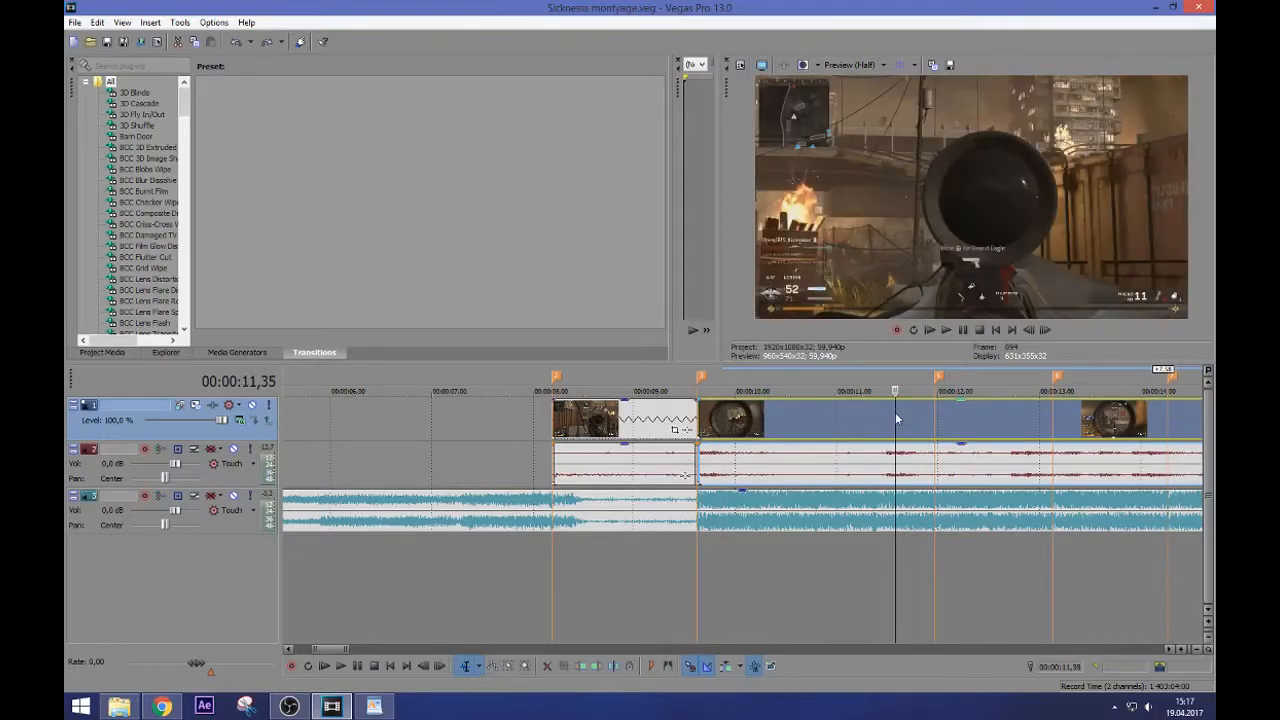
key(Left)
key(Left)
key(Left)
key(Right)
key(Right)
key(Right)
key(Right)
key(Right)
key(Right)
key(Right)
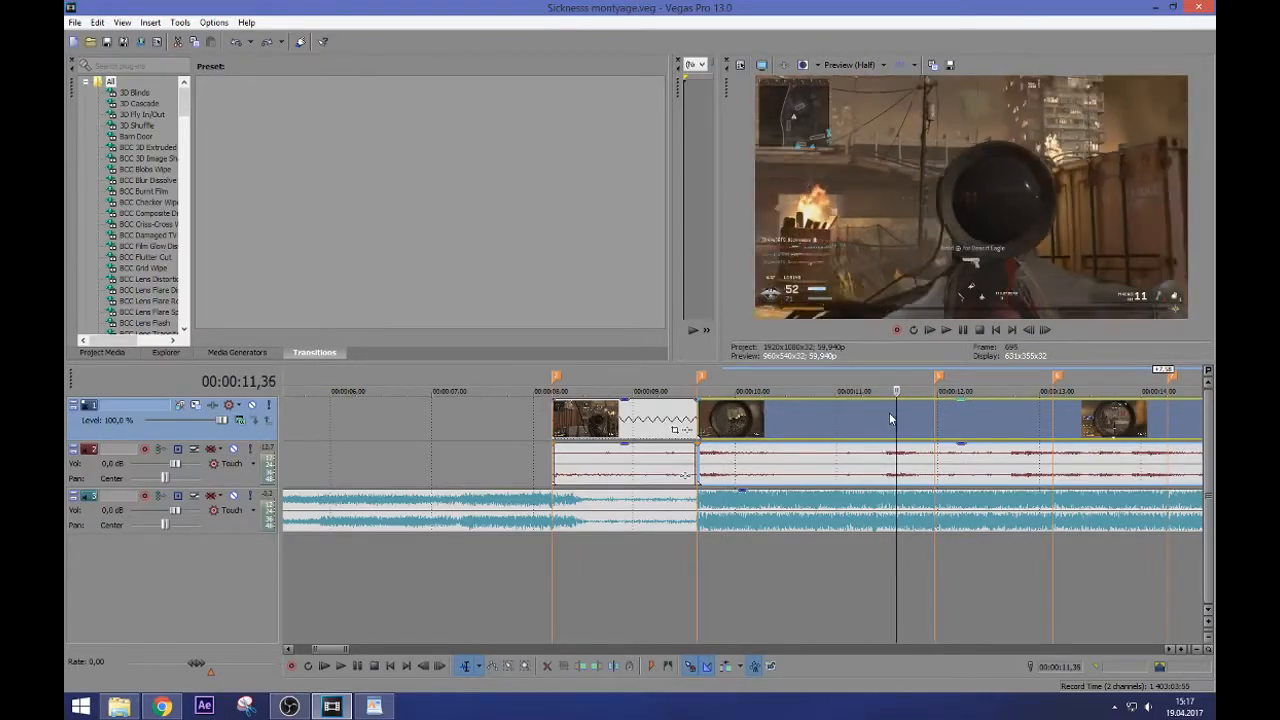
key(Left)
key(Left)
key(Left)
key(Left)
key(Left)
key(Left)
key(Left)
key(Left)
key(Left)
key(Left)
key(Left)
key(Left)
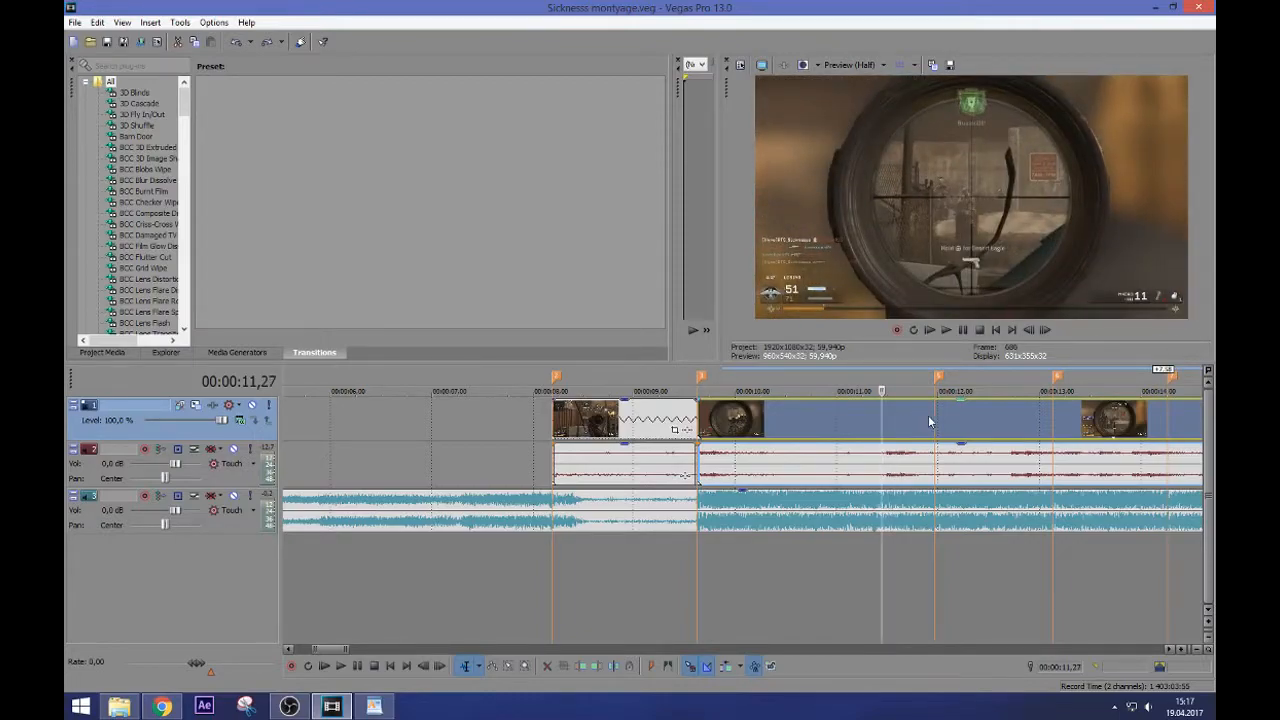
key(Right)
key(Right)
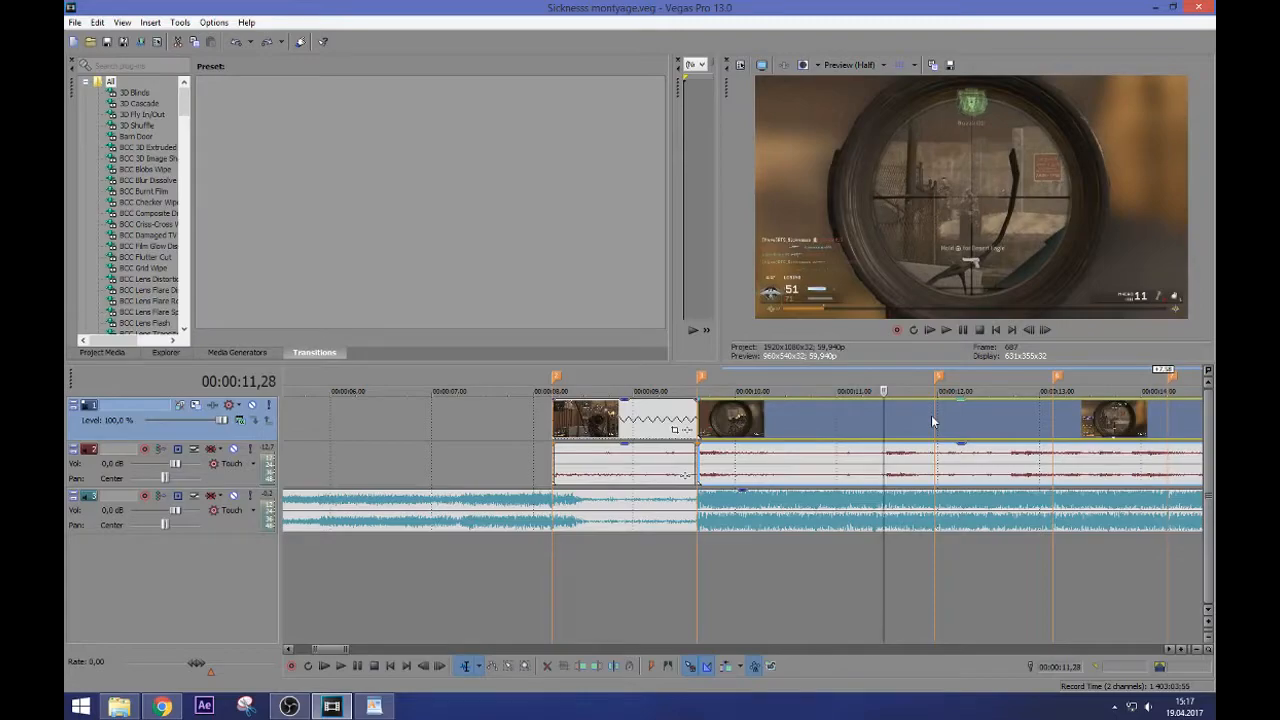
key(Right)
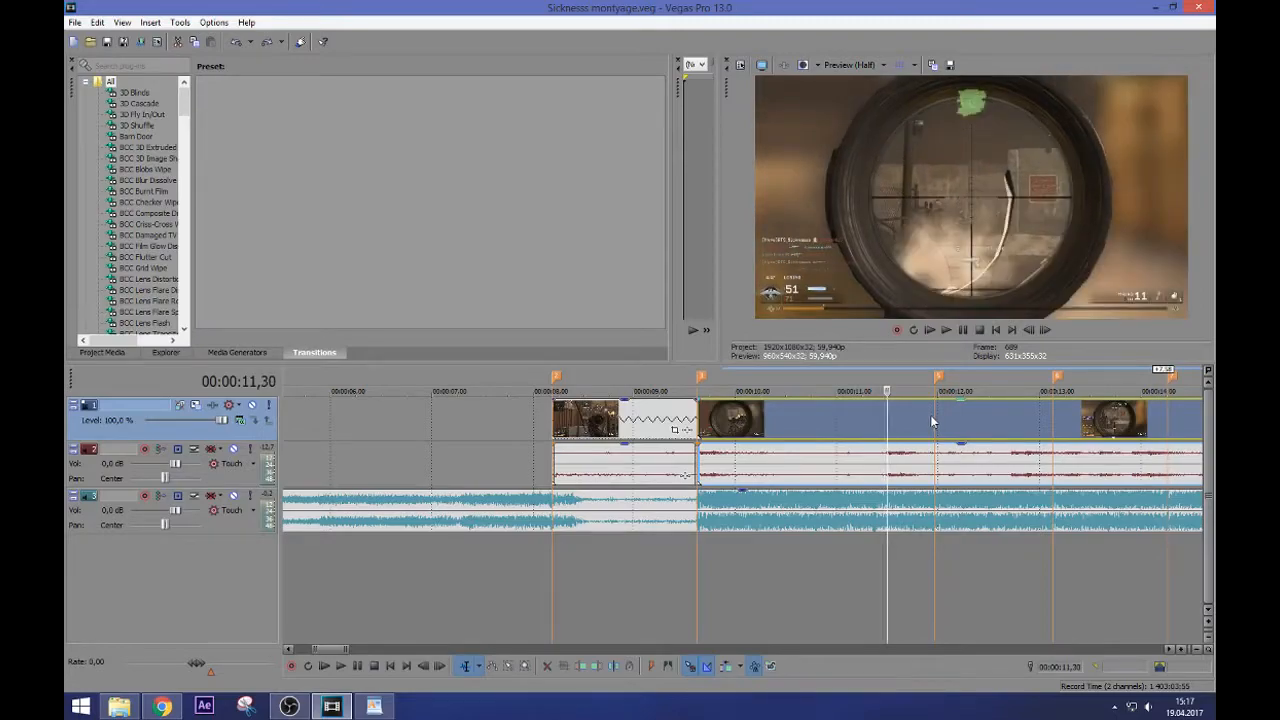
key(Left)
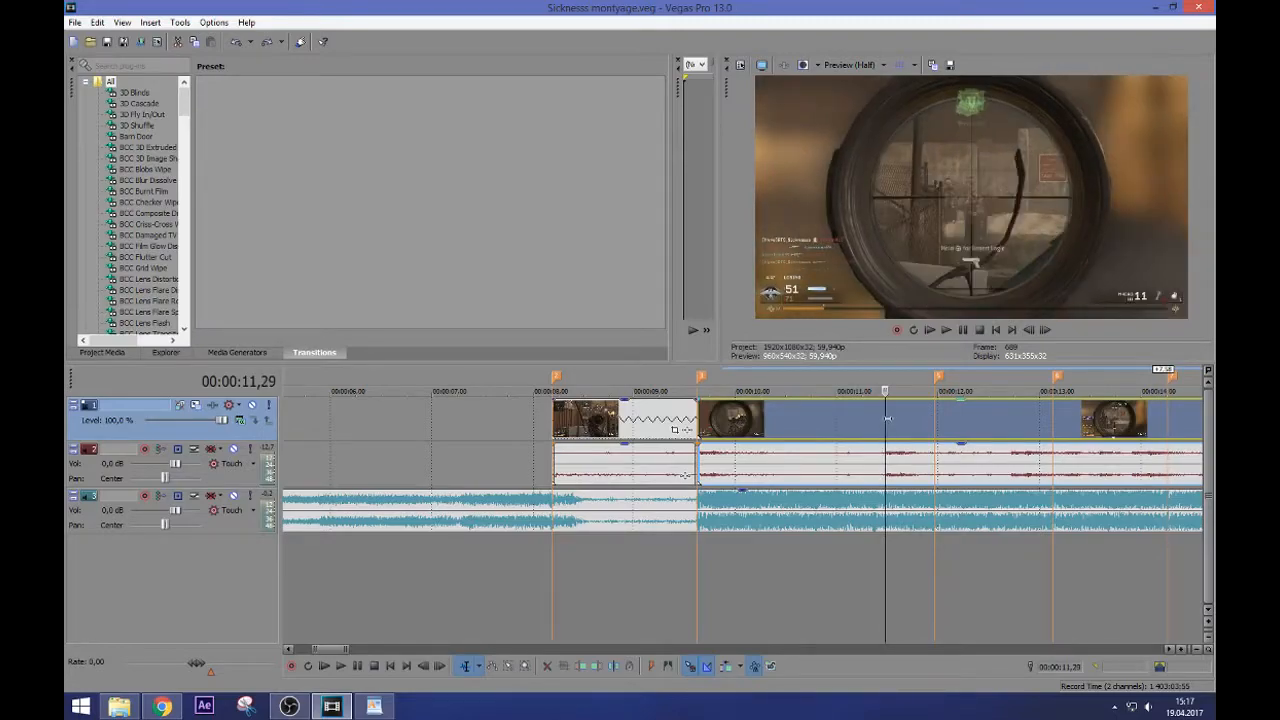
key(s)
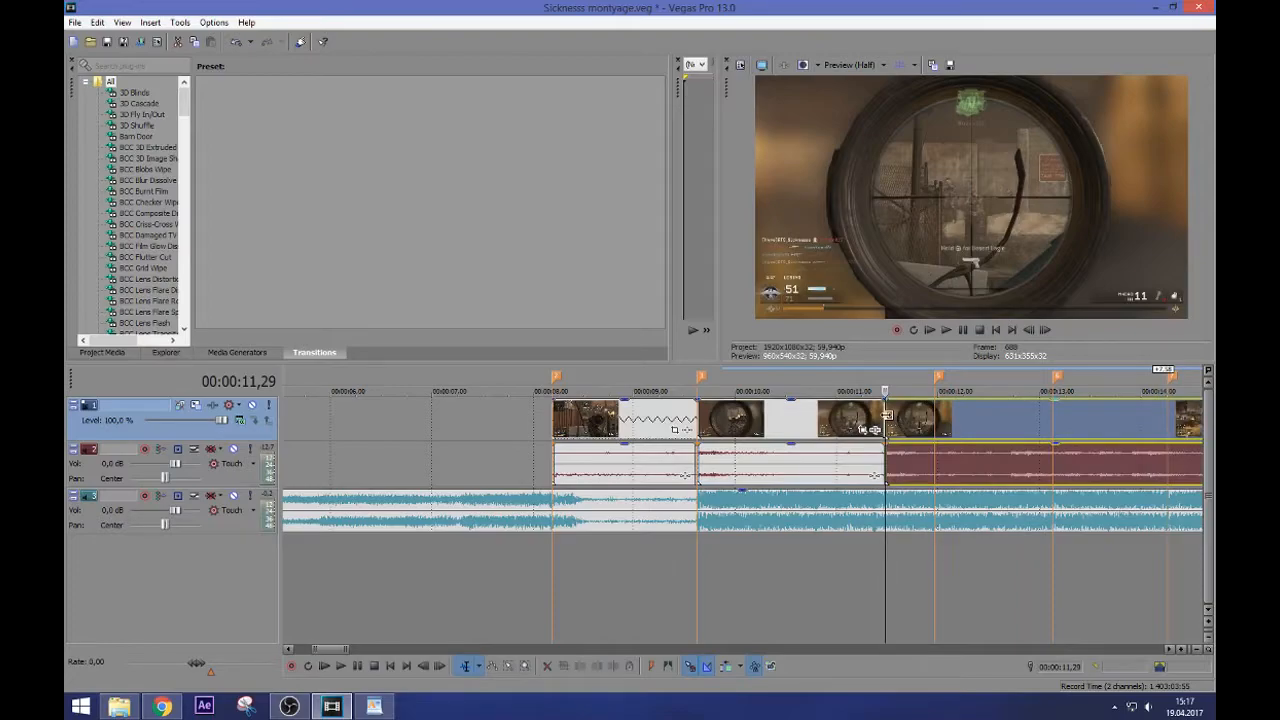
drag(886, 414, 934, 413)
click(934, 413)
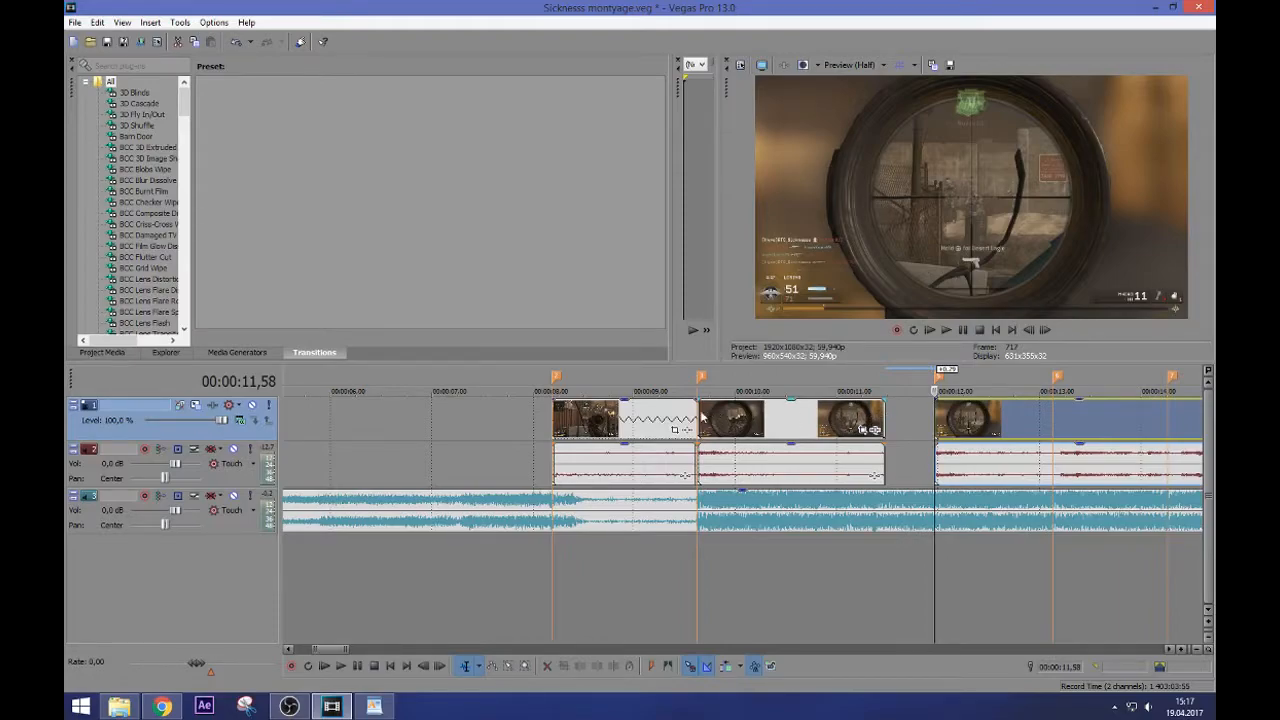
Split the gameplay piece after the third marker at 00:00:09,55, just after its first shot
click(708, 418)
key(space)
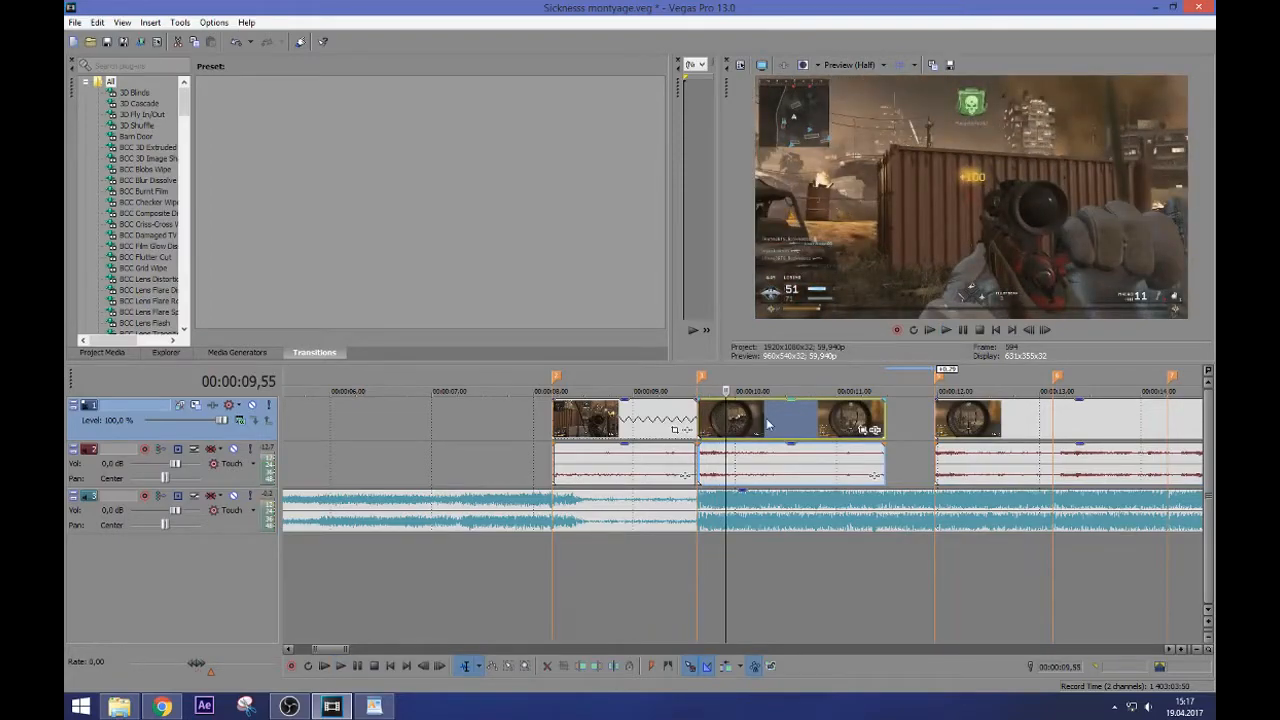
key(s)
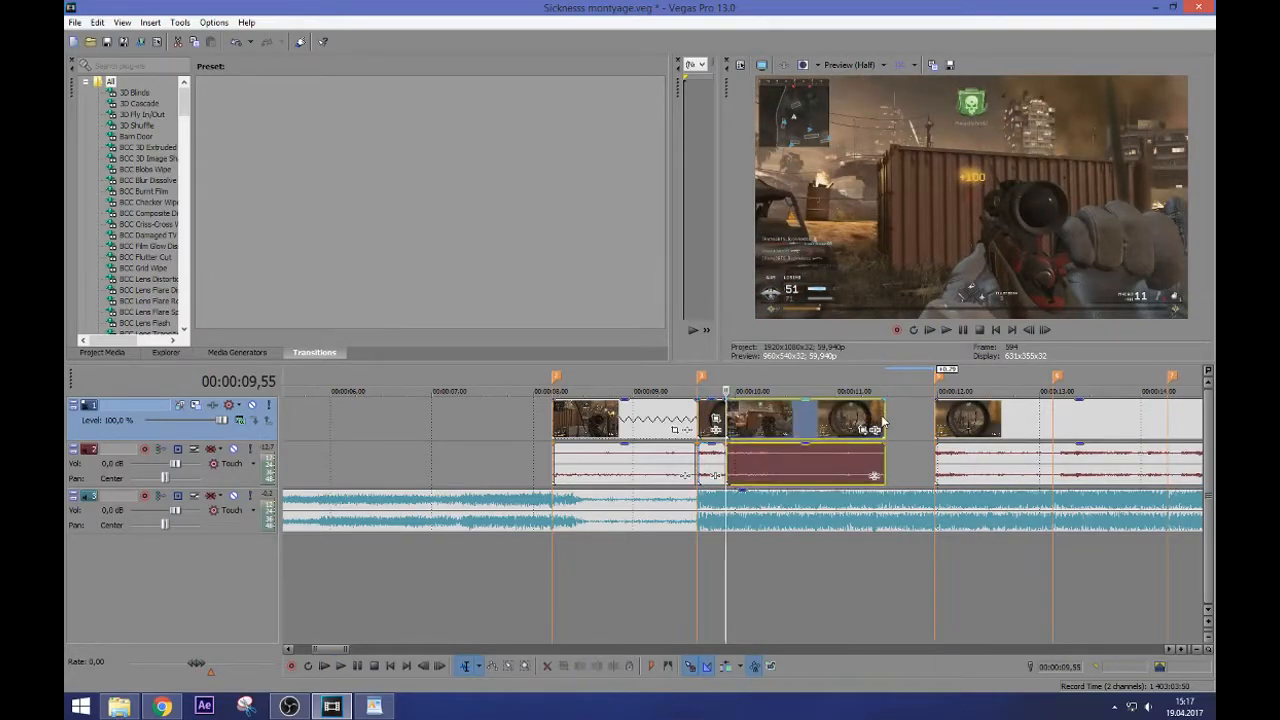
Try stretching the later gameplay piece to the 00:00:11,58 marker, and undo both that stretch and the split at 00:00:09,55
drag(885, 414, 930, 418)
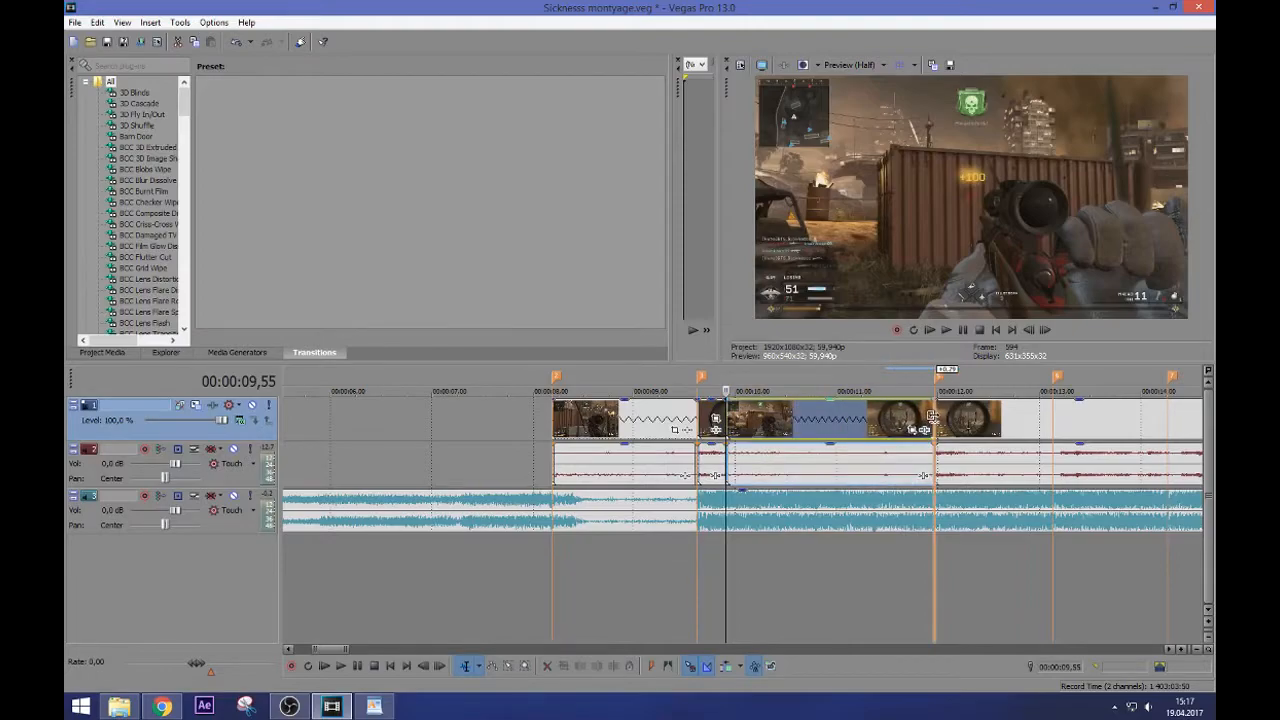
key(ctrl+z)
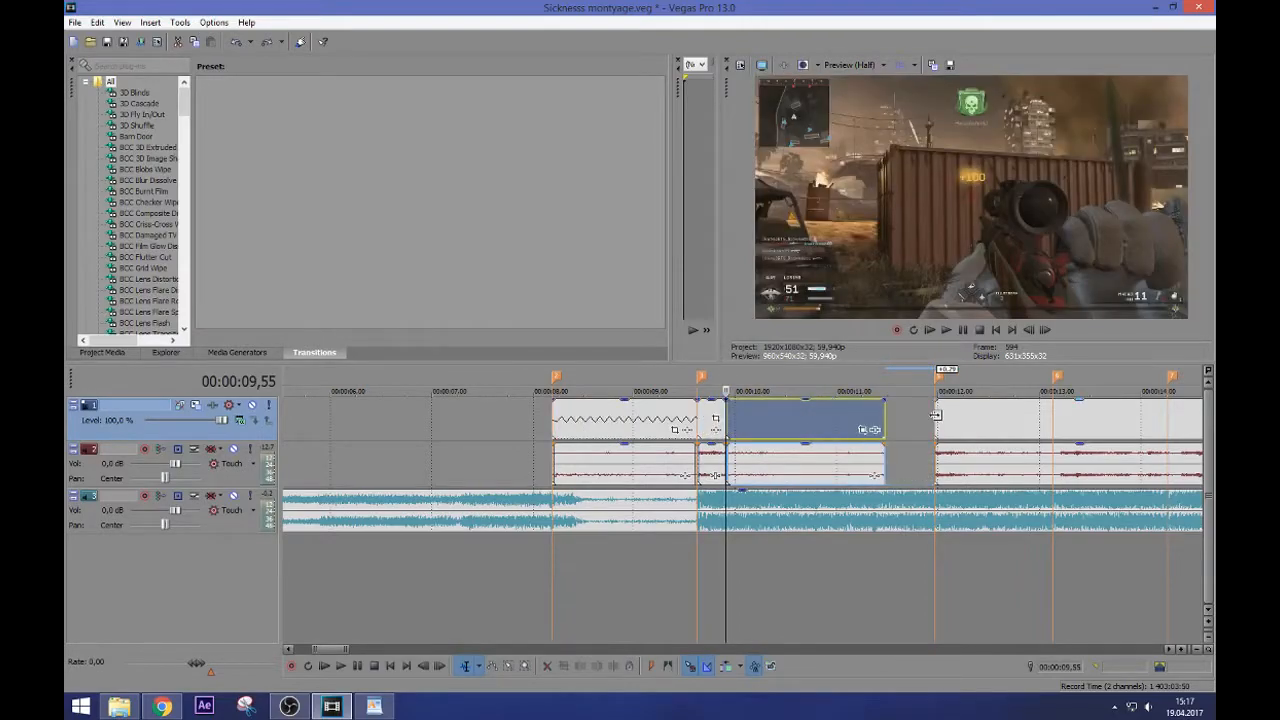
key(ctrl+z)
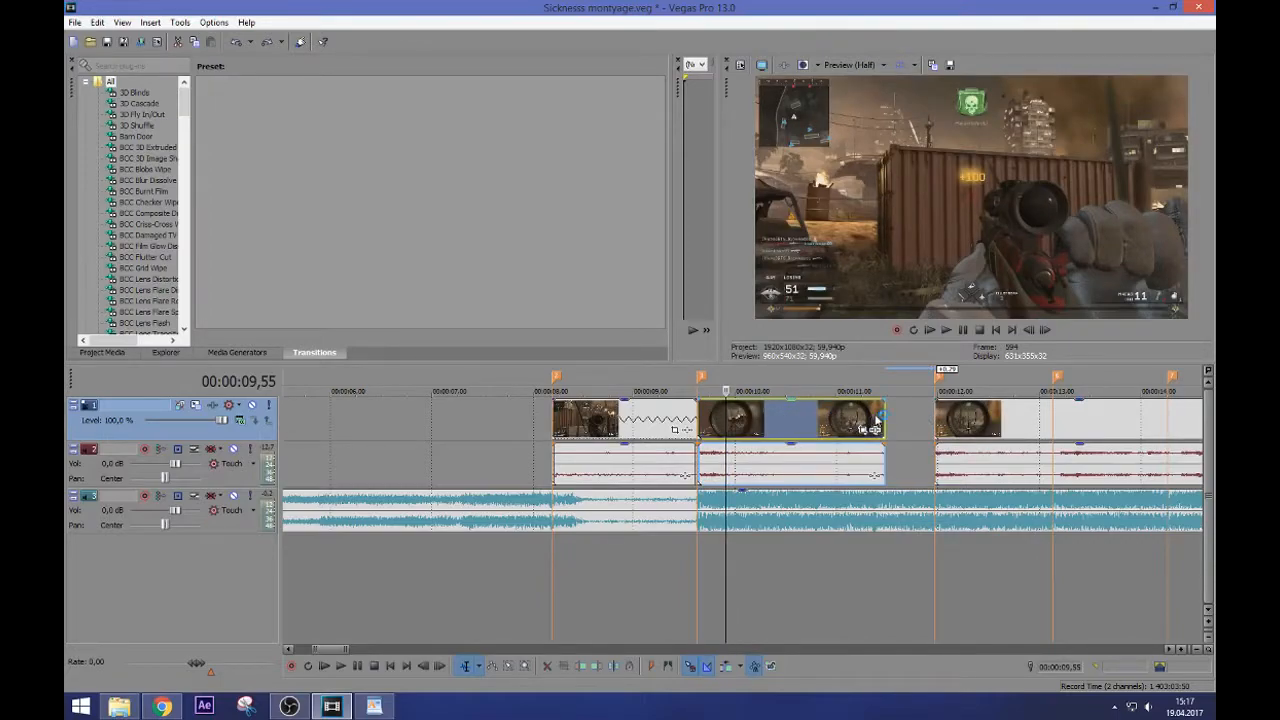
Split the gameplay piece after the third marker at 00:00:11,00 and move its later part to end at the 00:00:11,58 marker
click(877, 418)
key(Left)
key(Left)
key(Left)
key(Left)
key(Left)
key(Left)
key(Left)
key(Left)
key(Left)
key(Left)
key(Left)
key(Left)
key(Left)
key(Left)
key(Left)
key(Left)
key(Left)
key(Left)
key(Left)
key(Left)
key(Left)
key(Left)
key(Left)
key(Left)
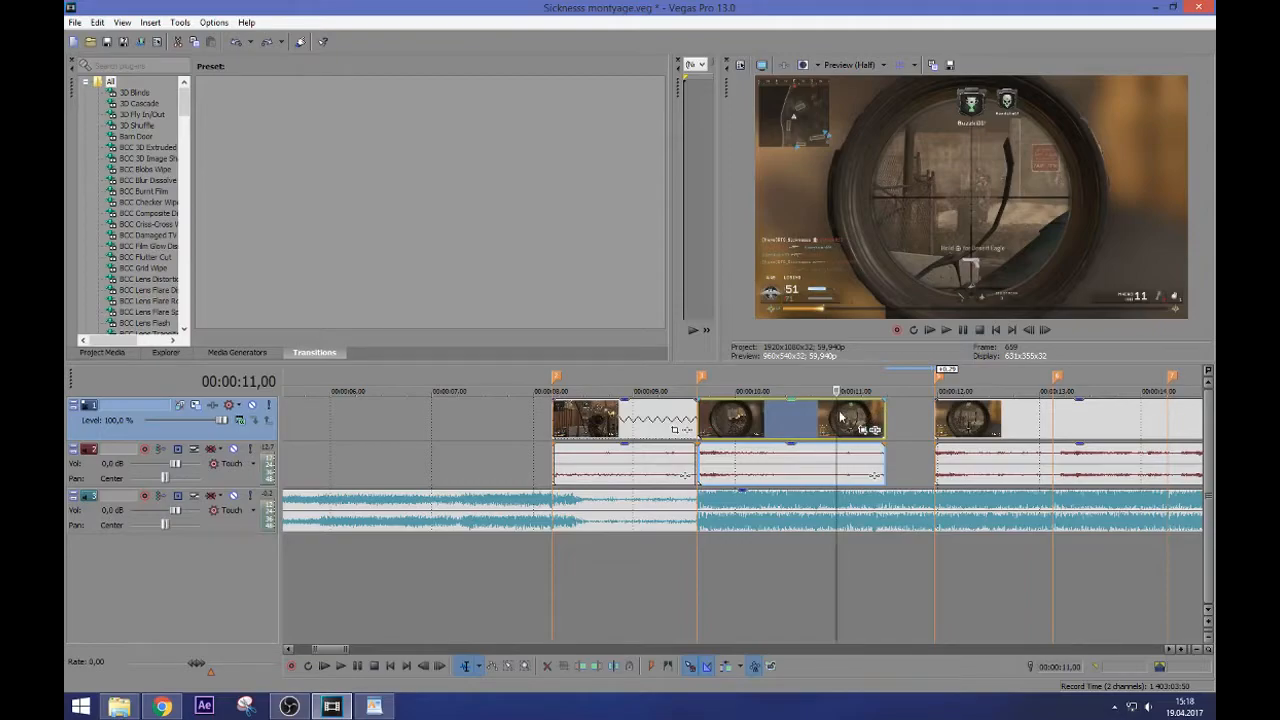
key(s)
drag(848, 418, 900, 419)
click(932, 421)
scroll(932, 422, up, 4)
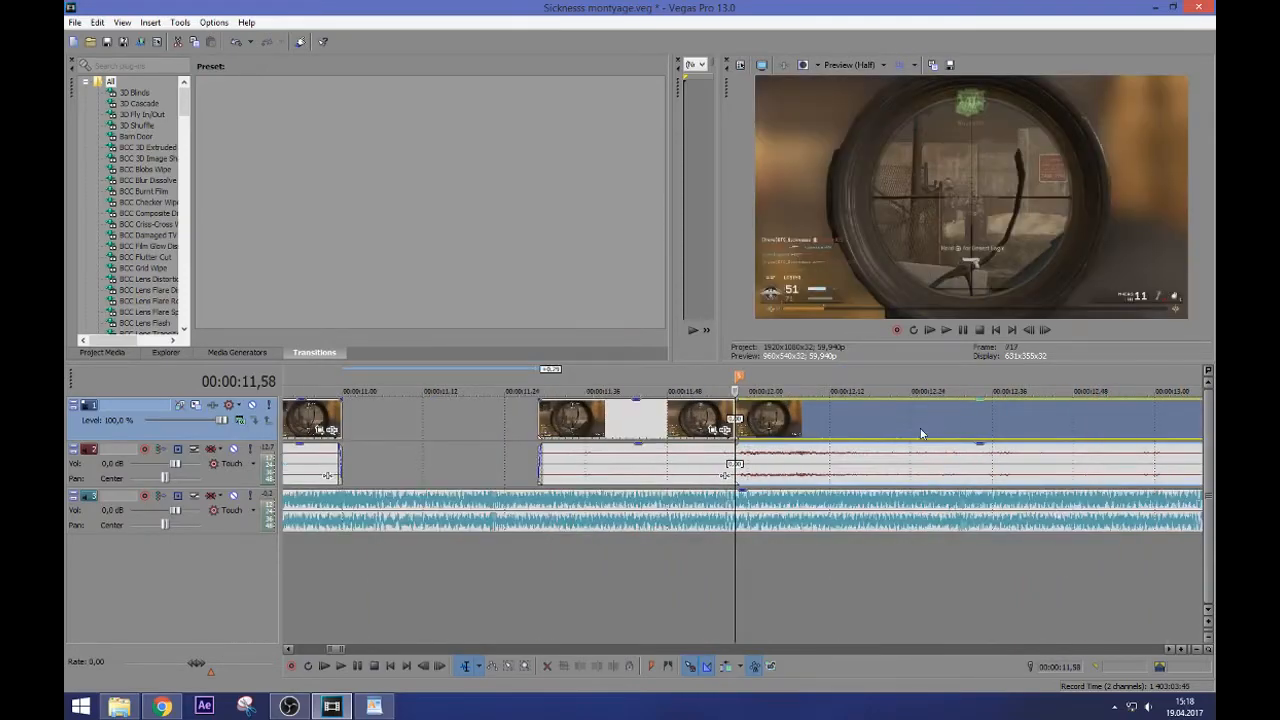
scroll(858, 426, down, 5)
scroll(792, 420, up, 4)
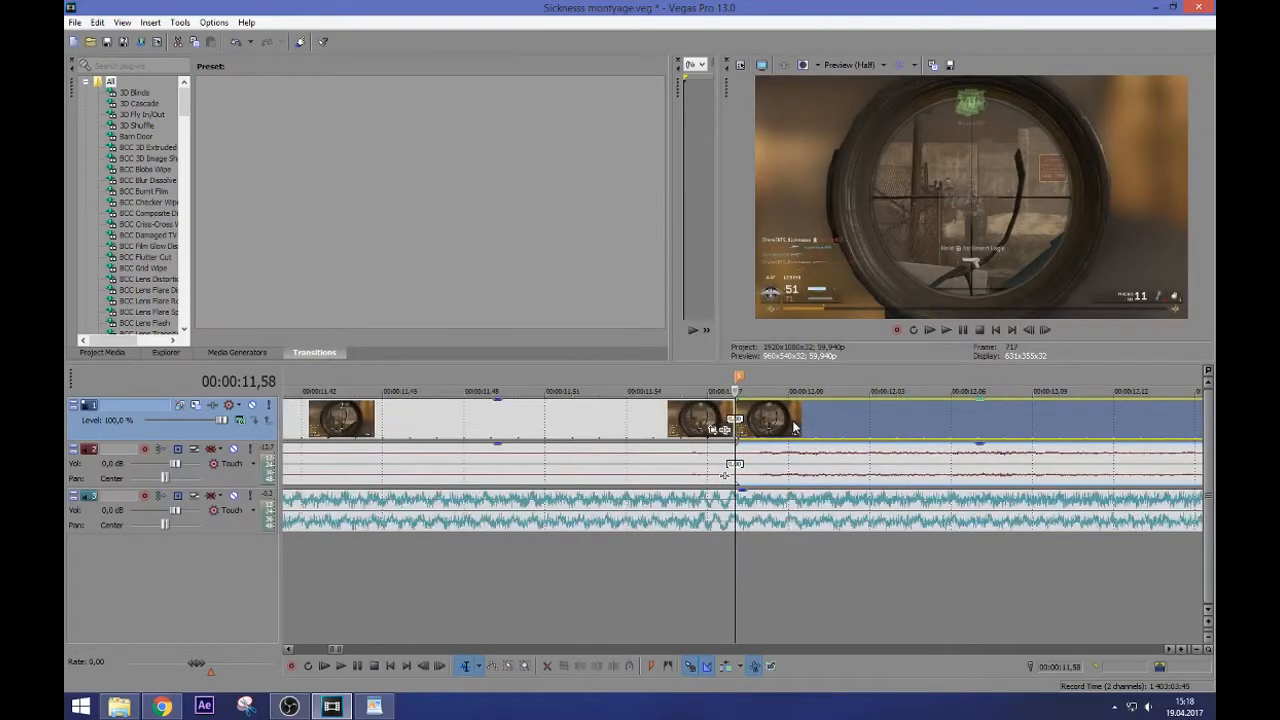
scroll(793, 428, down, 3)
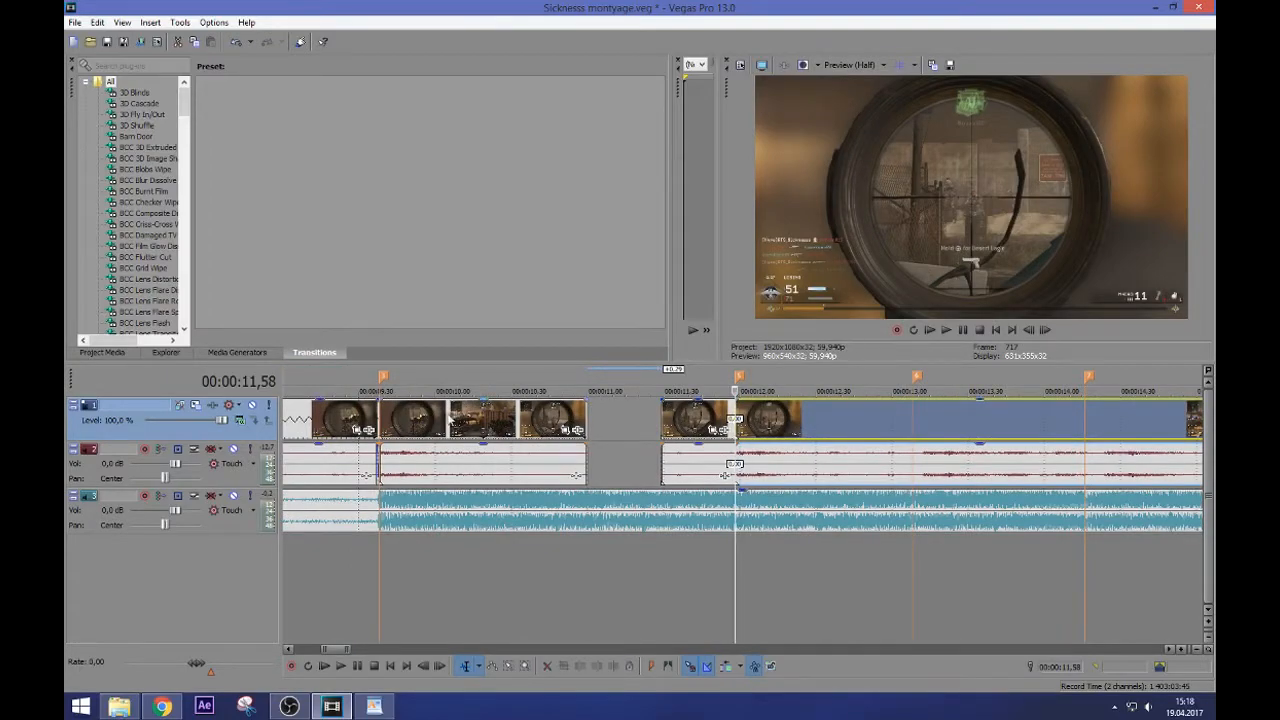
Play the gameplay from the third marker and split the piece at 00:00:09,55, just after its first shot
click(418, 418)
scroll(420, 418, down, 1)
scroll(685, 425, up, 1)
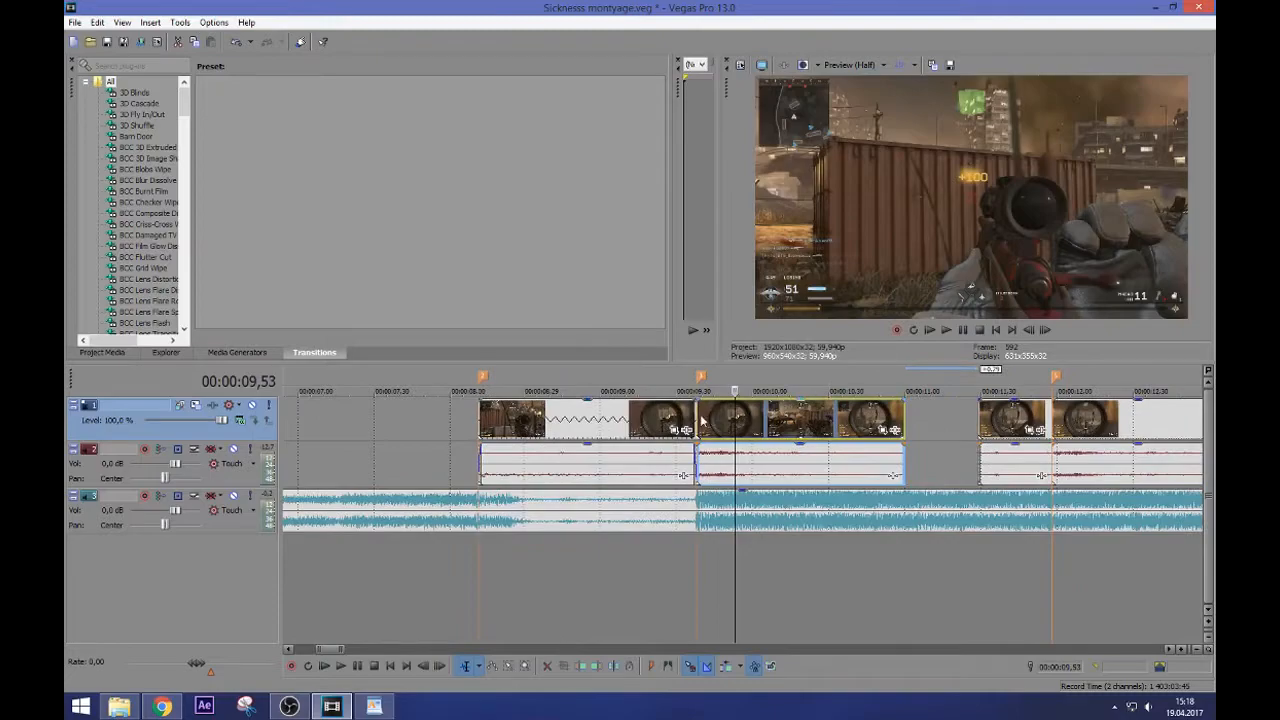
click(699, 415)
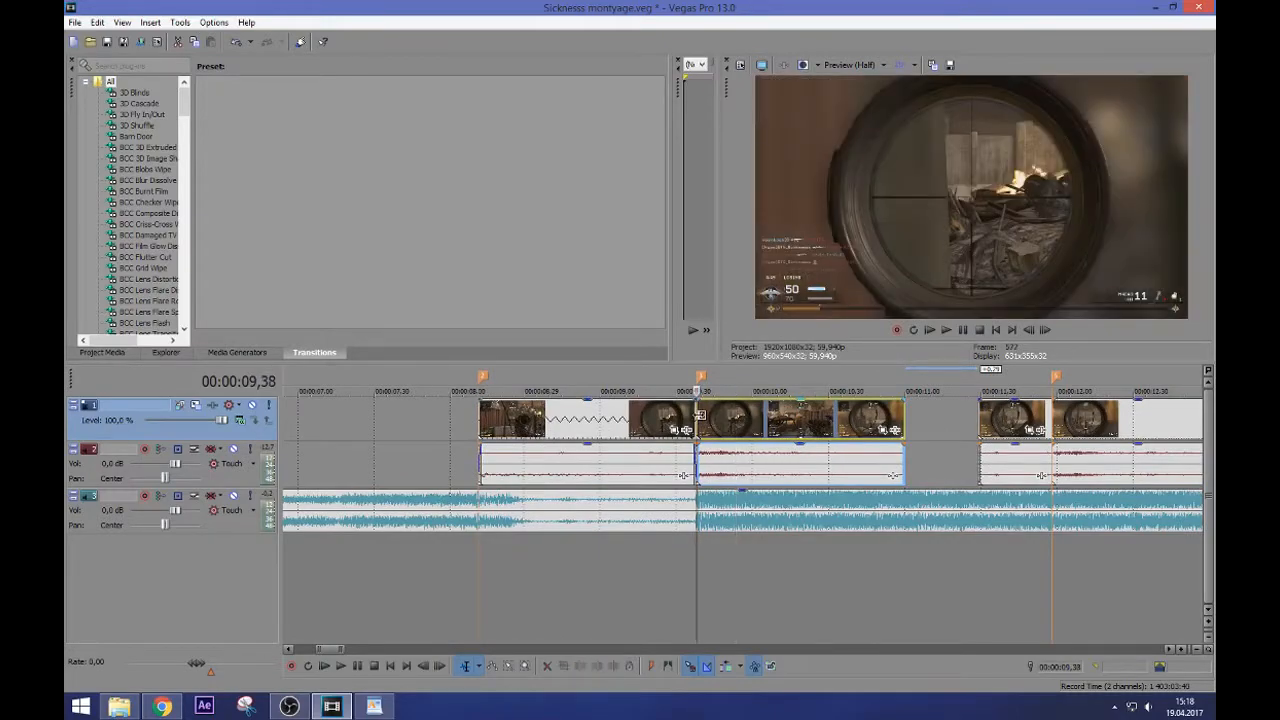
key(space)
key(Return)
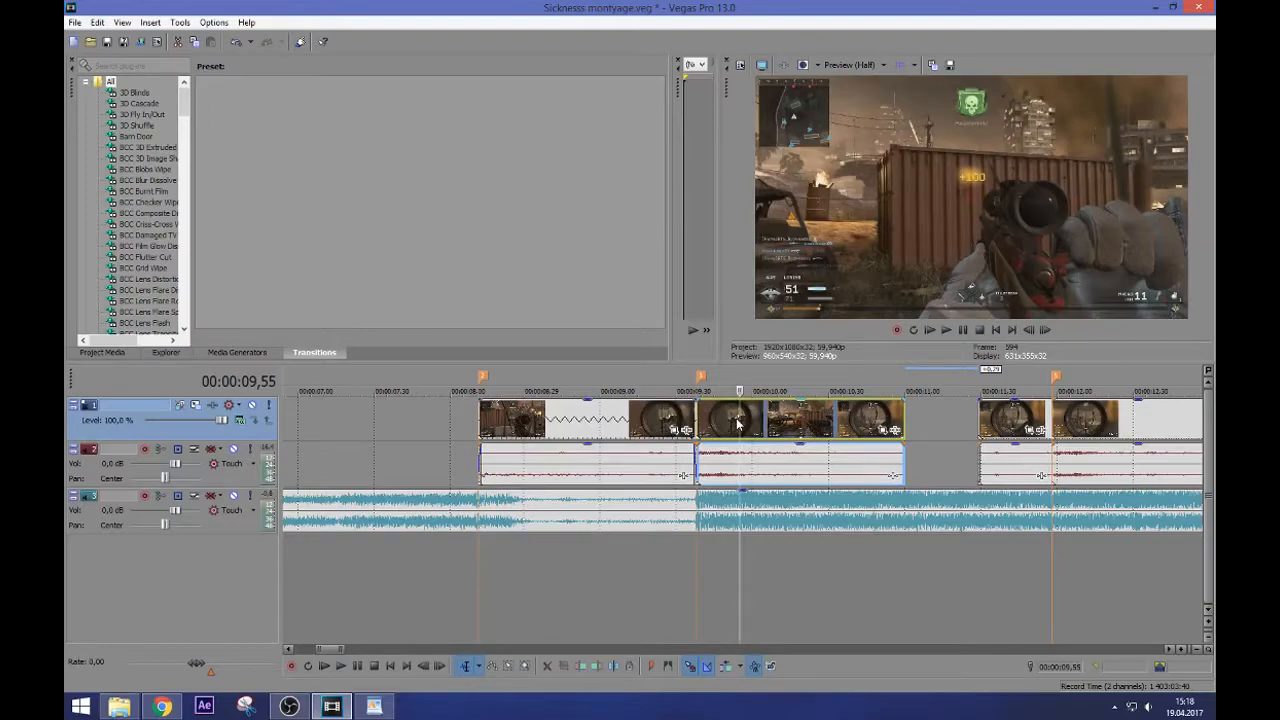
click(737, 424)
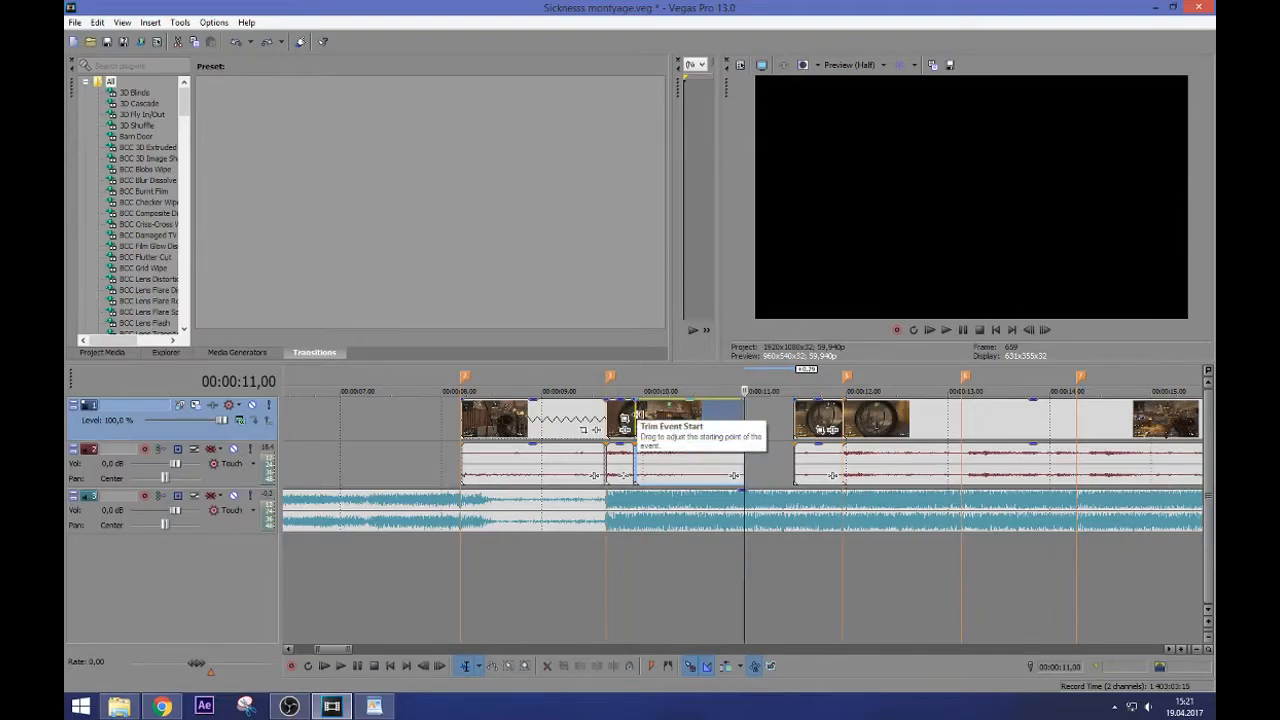
Play the song from the 00:00:09,55 split and add an unnamed marker on the beat at 00:00:10,51
click(636, 415)
key(space)
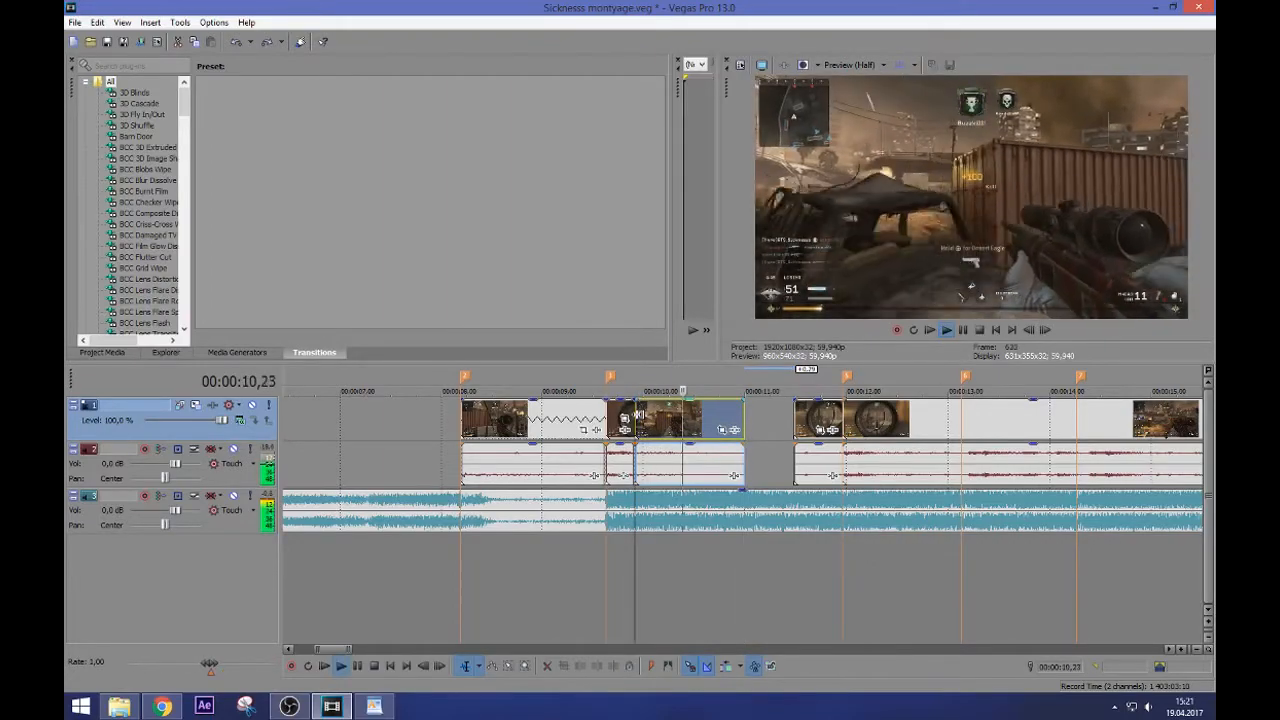
key(space)
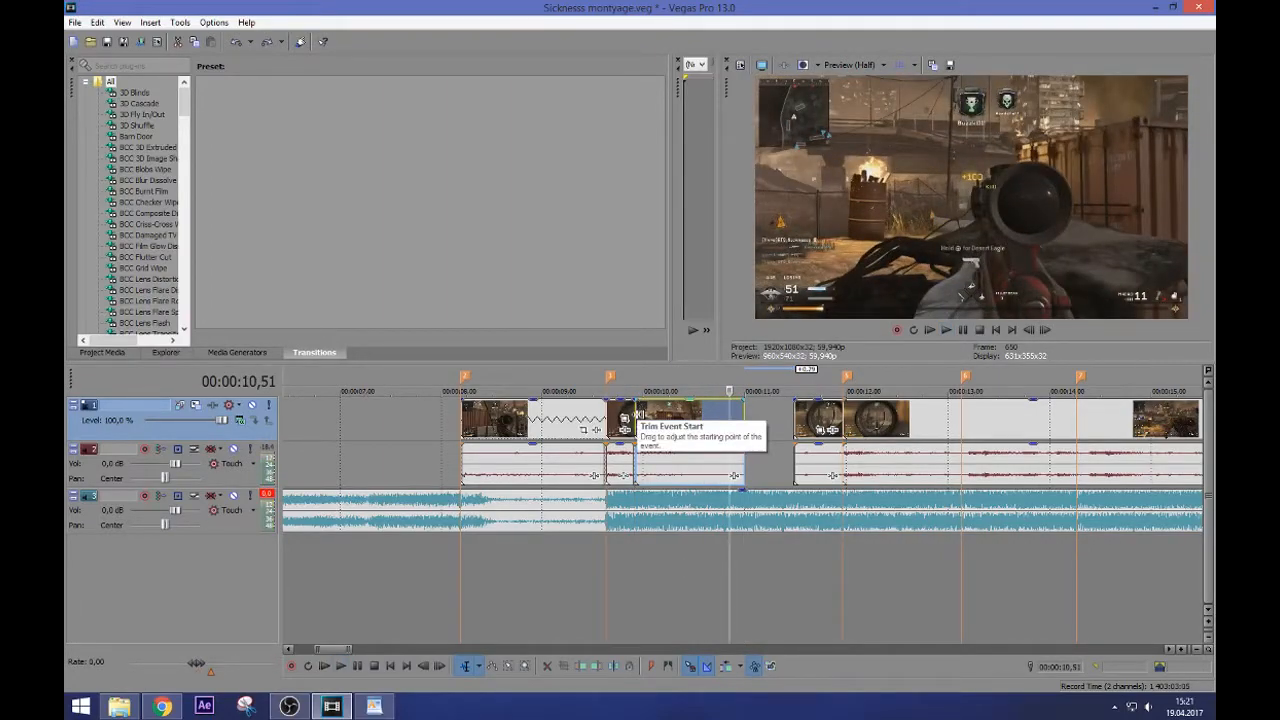
key(m)
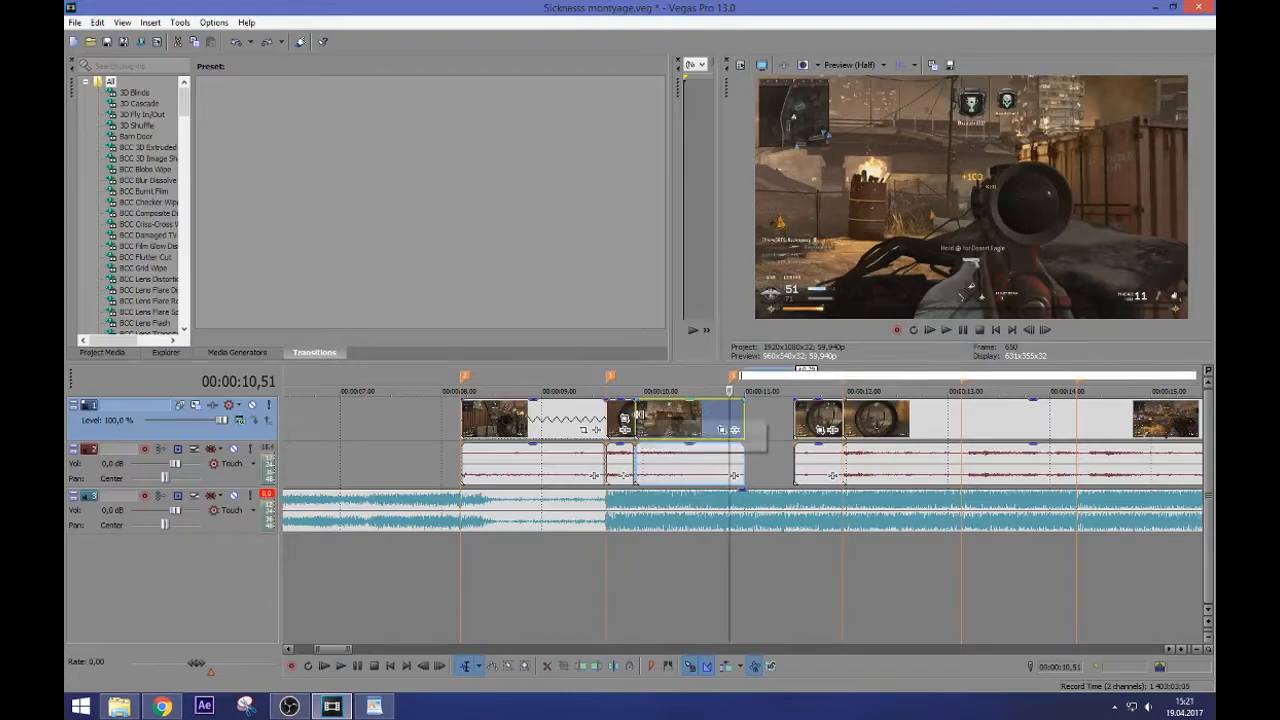
key(Return)
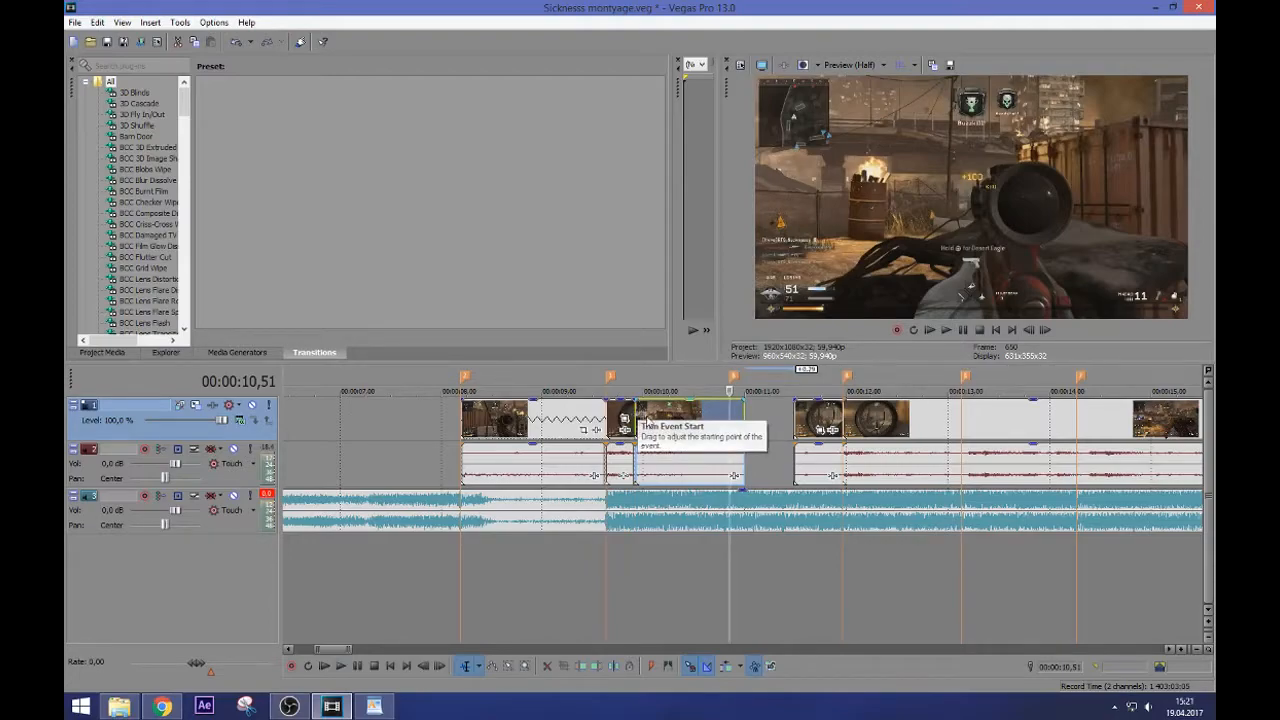
click(636, 415)
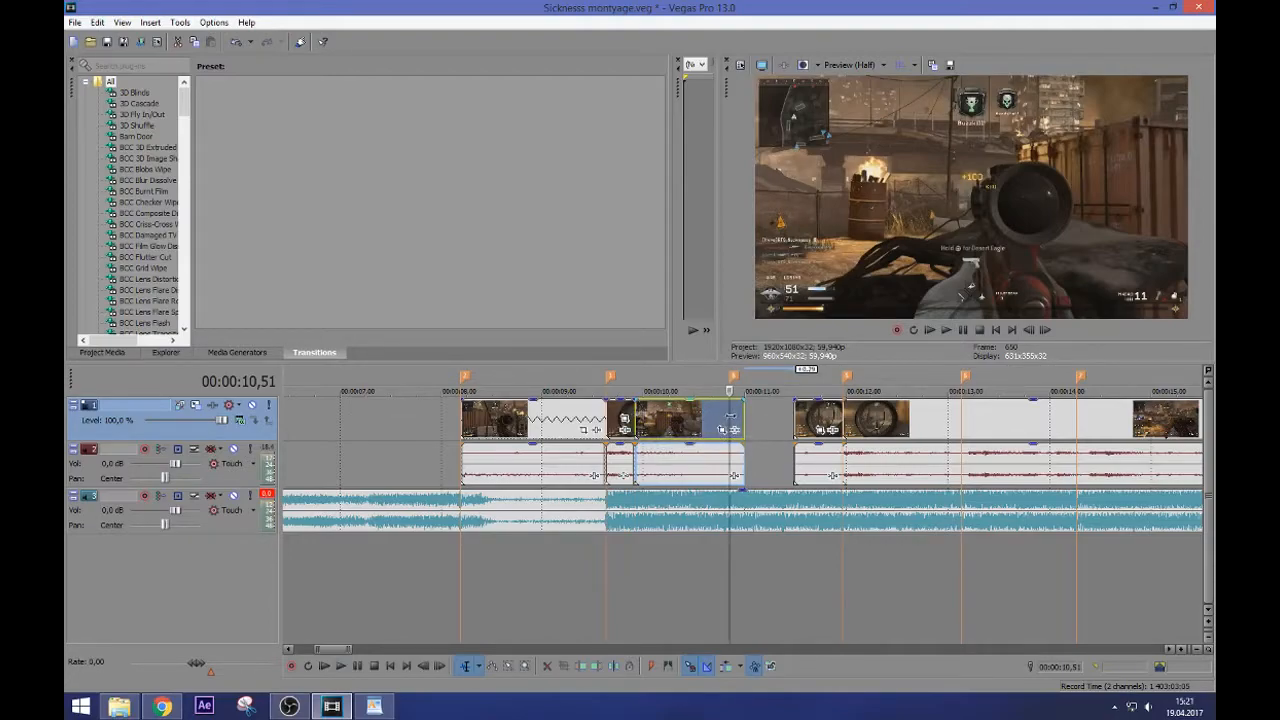
scroll(732, 420, up, 2)
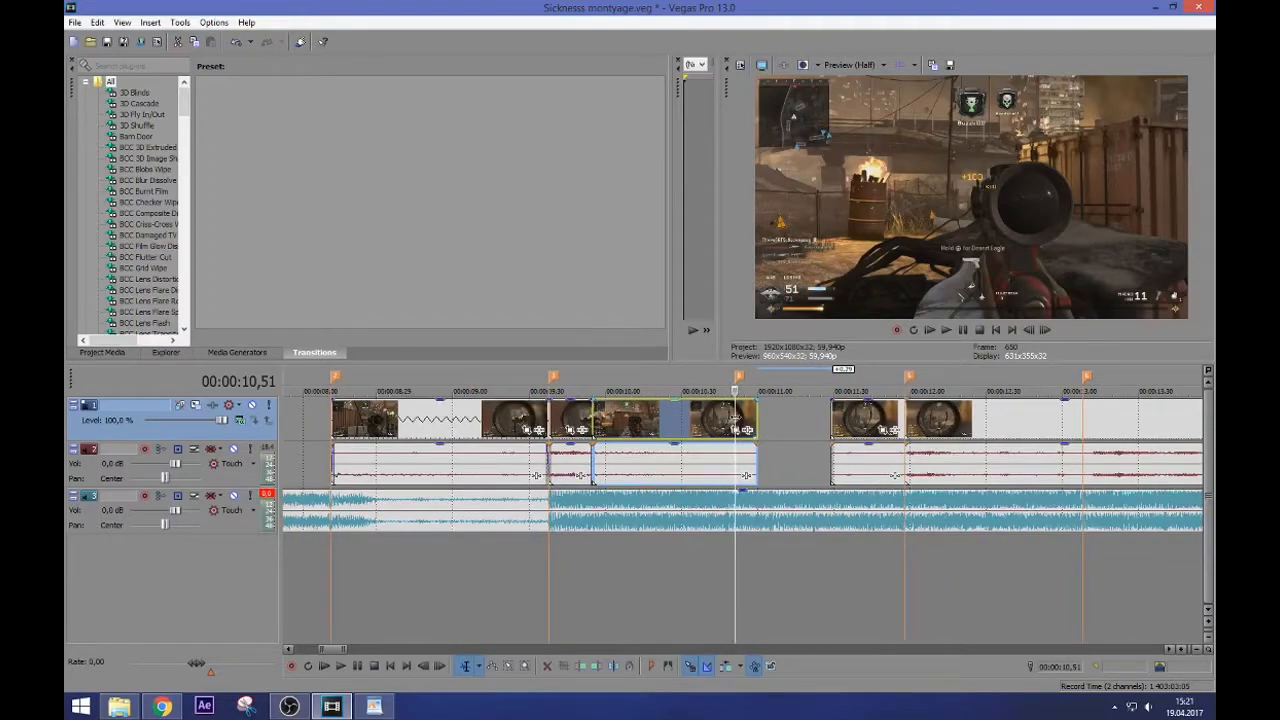
Split the gameplay piece at 00:00:10,24 and move its later part to start at the 00:00:10,51 marker
click(667, 420)
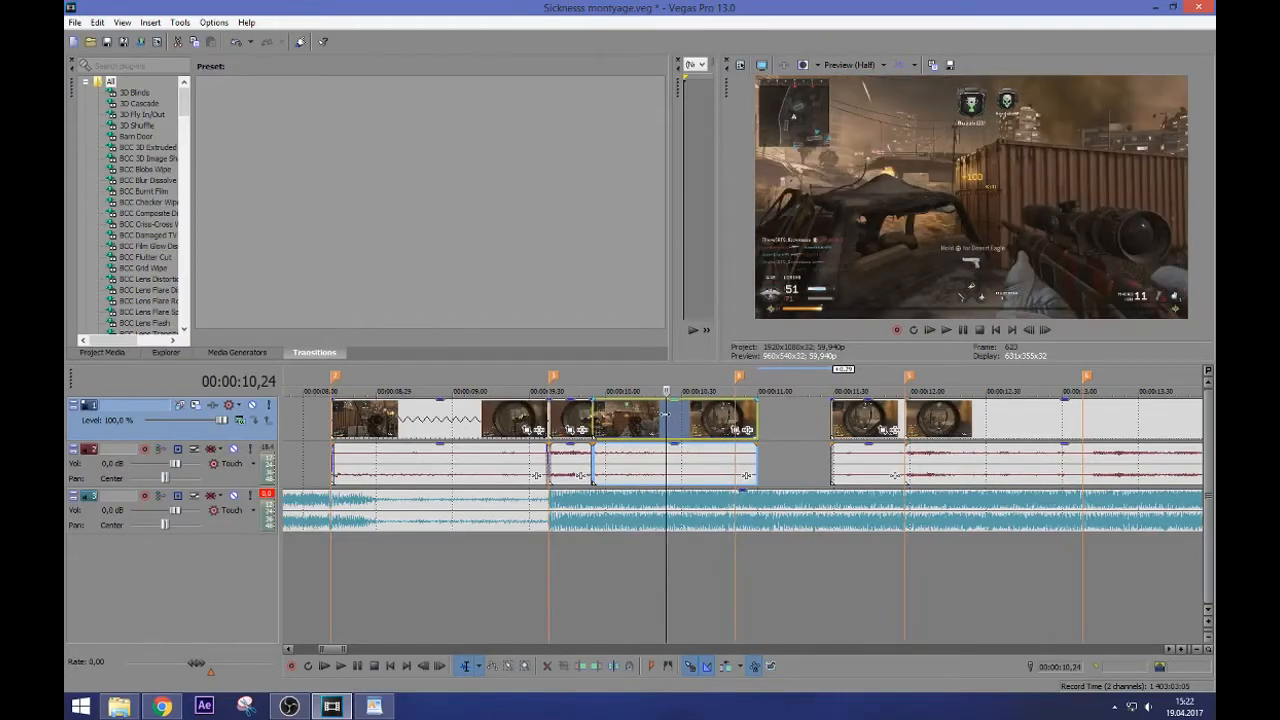
key(s)
drag(690, 427, 751, 420)
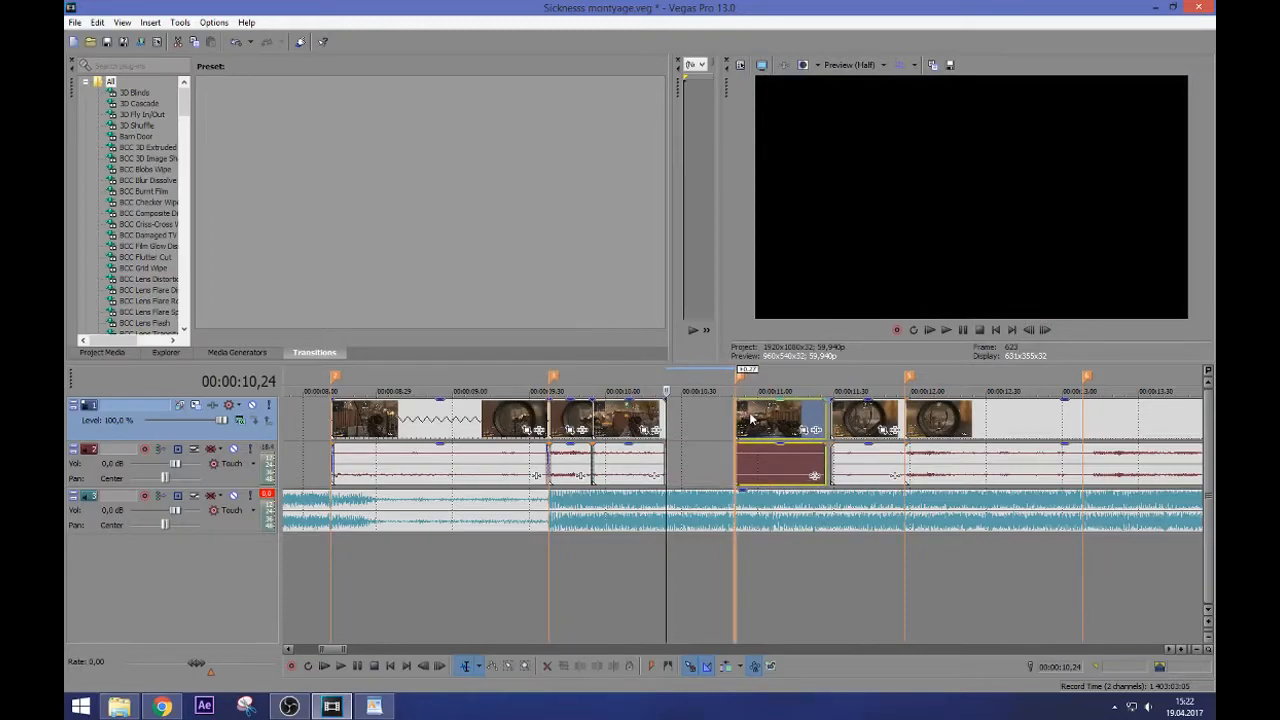
Stretch the piece before the gap to end at the 00:00:10,51 marker and lock its audio pitch change to the stretch
click(636, 423)
drag(663, 423, 734, 422)
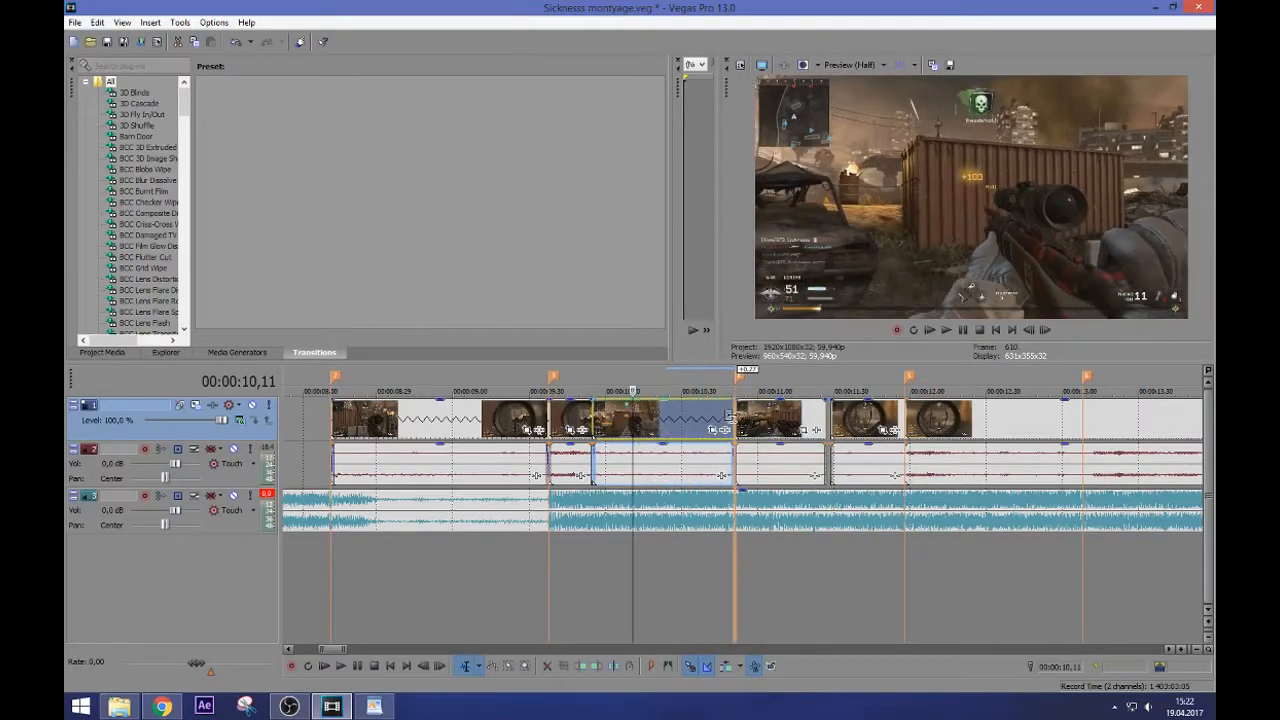
click(642, 464)
right_click(642, 460)
click(690, 683)
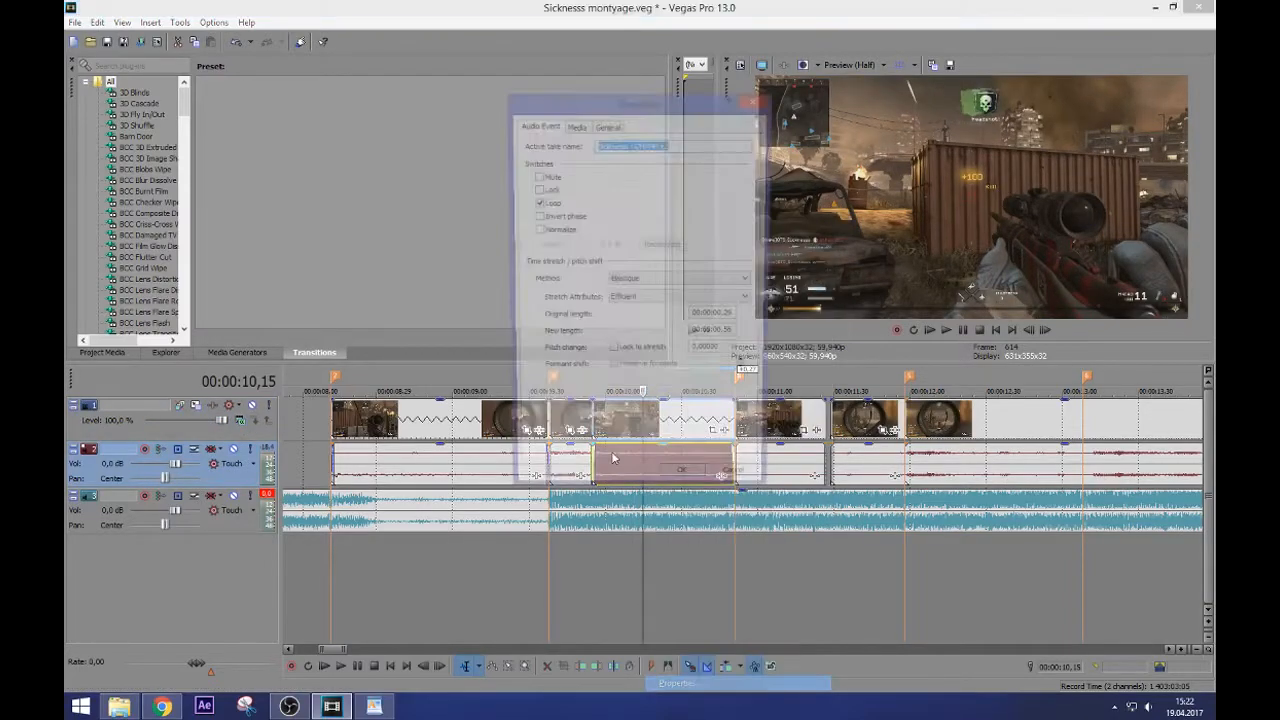
click(633, 358)
click(688, 487)
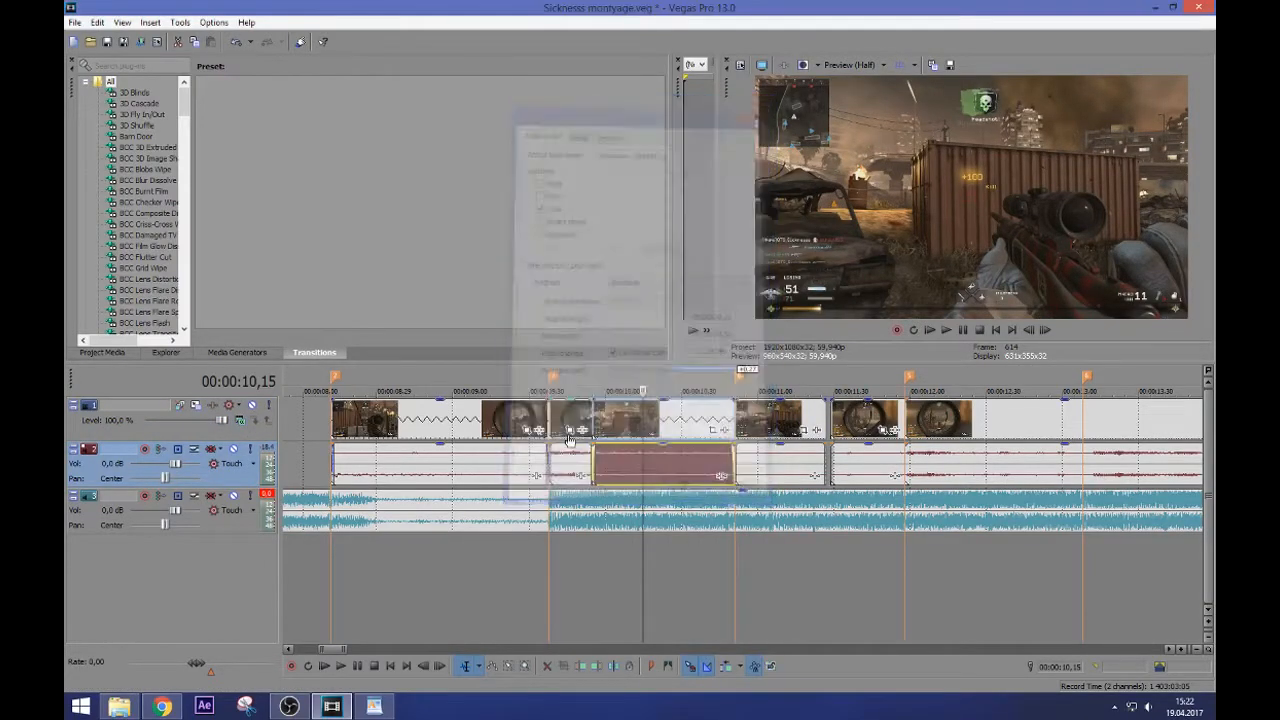
Play the edited section from just before the third marker to check the sync with the song
click(537, 421)
key(space)
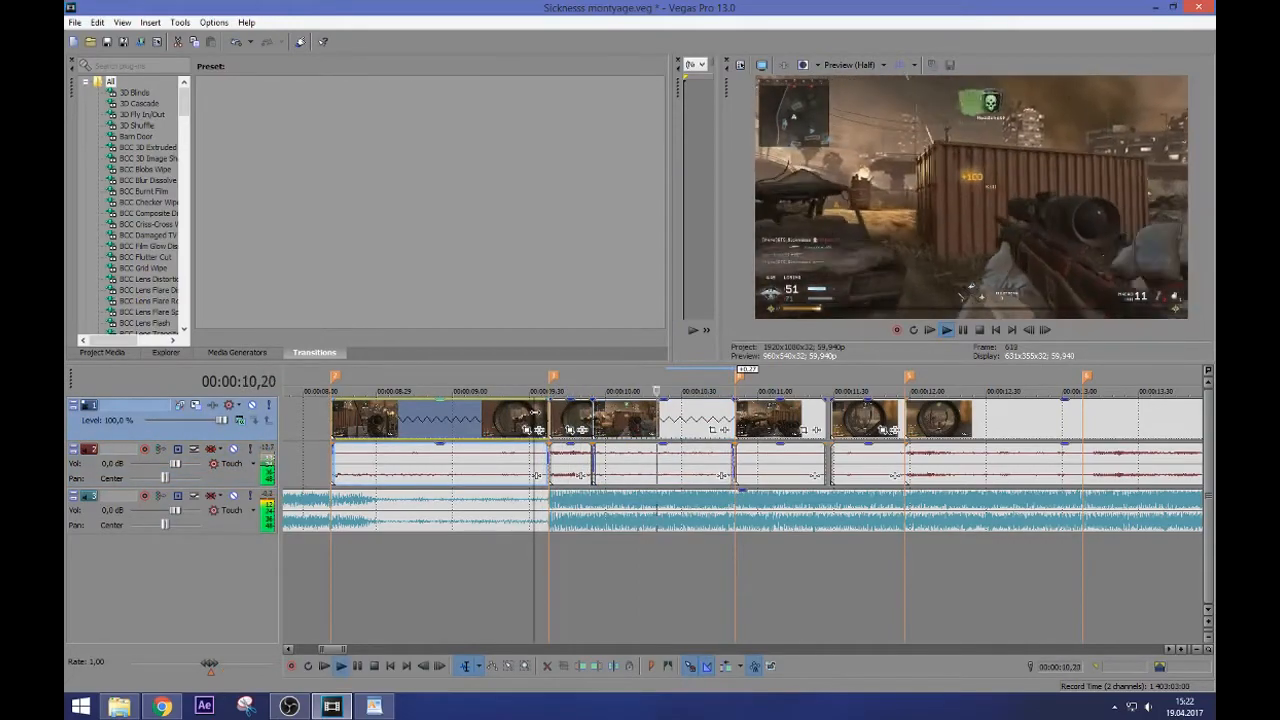
key(Return)
key(Return)
key(Return)
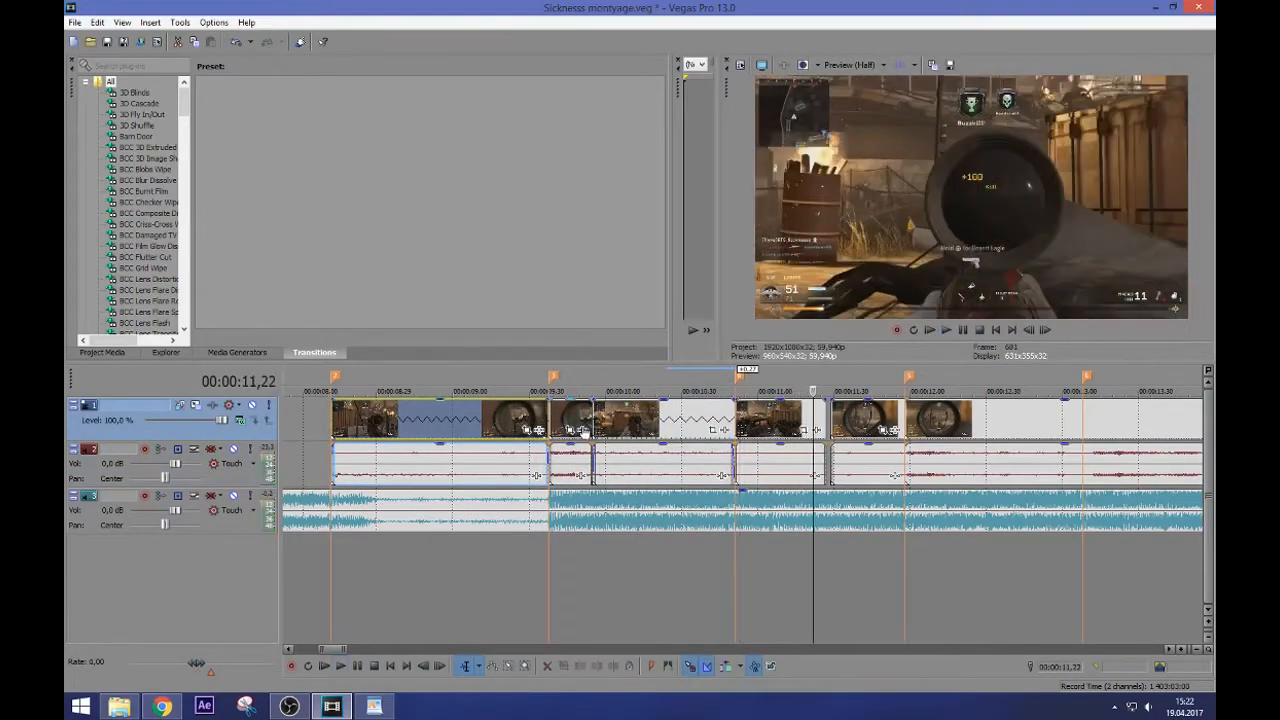
key(Return)
key(Return)
Extend the end of the piece after the 00:00:10,51 marker to meet the next piece at 00:00:11,29
click(825, 416)
scroll(826, 416, up, 3)
key(Right)
key(Right)
key(Right)
key(Left)
key(Left)
key(Left)
key(Left)
drag(733, 412, 753, 418)
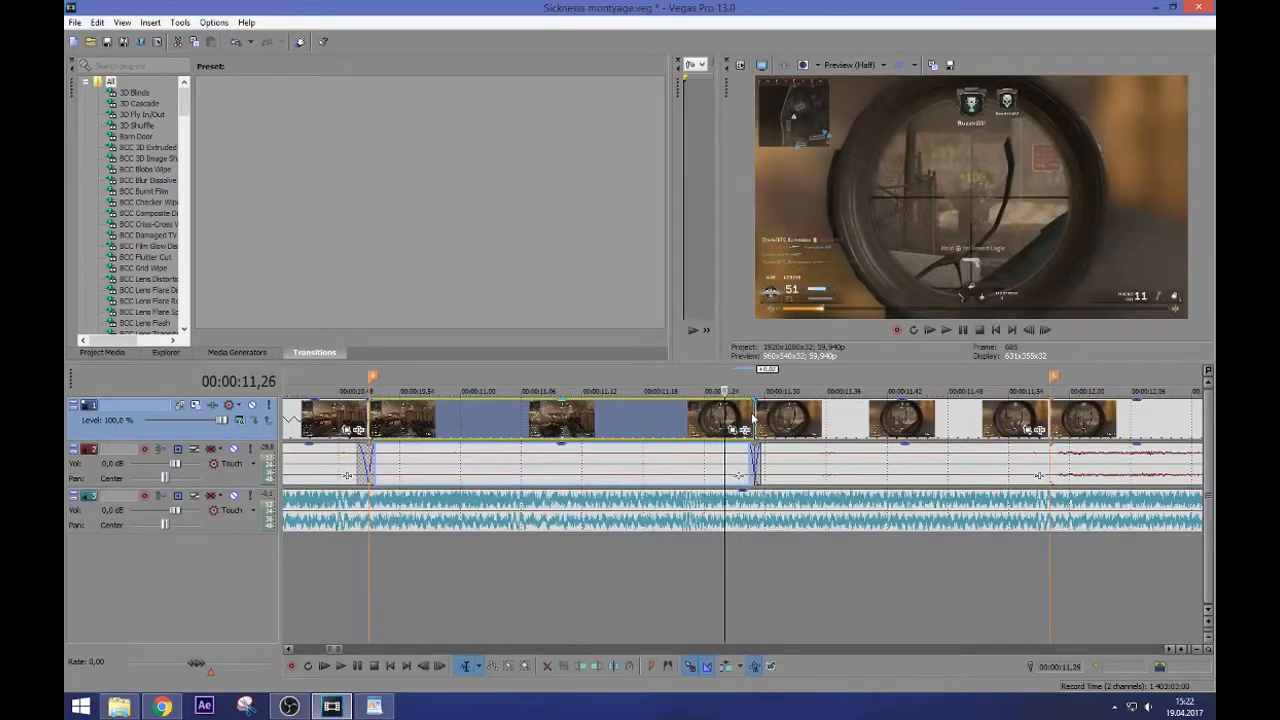
Check the frames around the 00:00:11,29 cut, move the cut back to about 00:00:11,27 and play across it
key(Right)
key(Right)
key(Right)
key(Right)
key(Right)
key(Left)
key(Left)
key(Left)
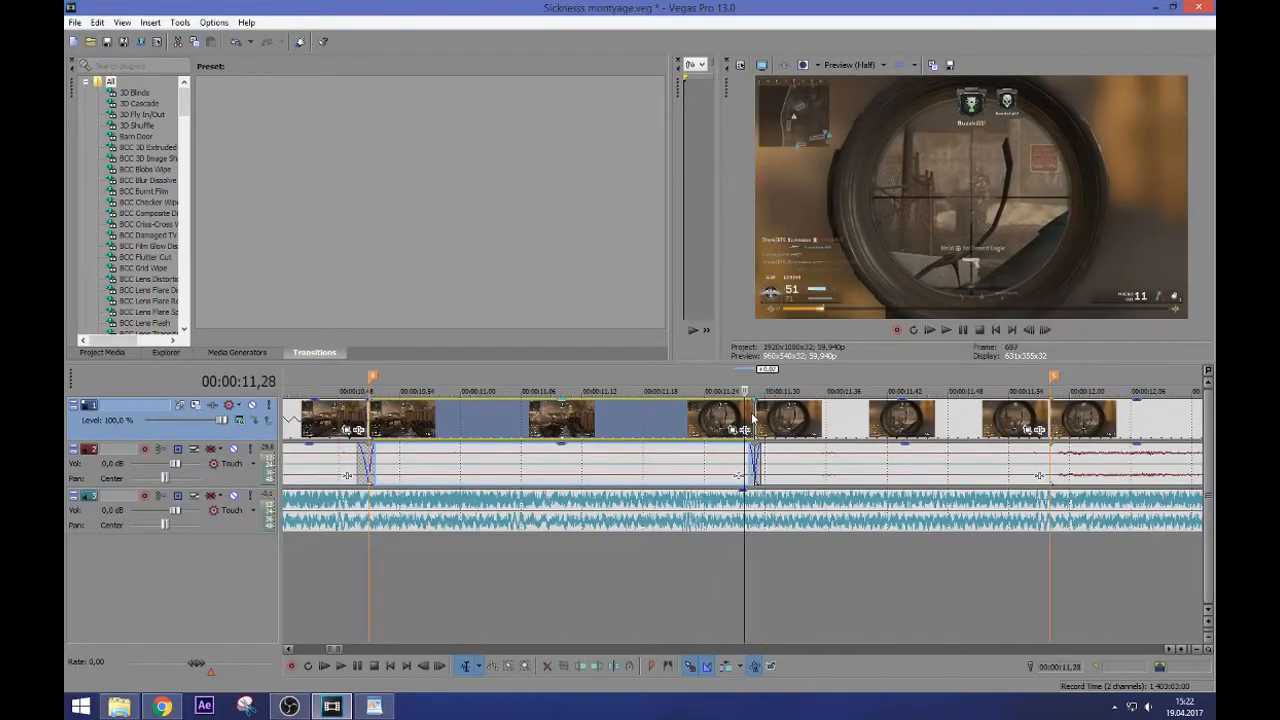
key(Left)
key(Left)
key(Right)
key(Right)
key(Right)
key(Right)
key(Right)
key(Left)
key(Left)
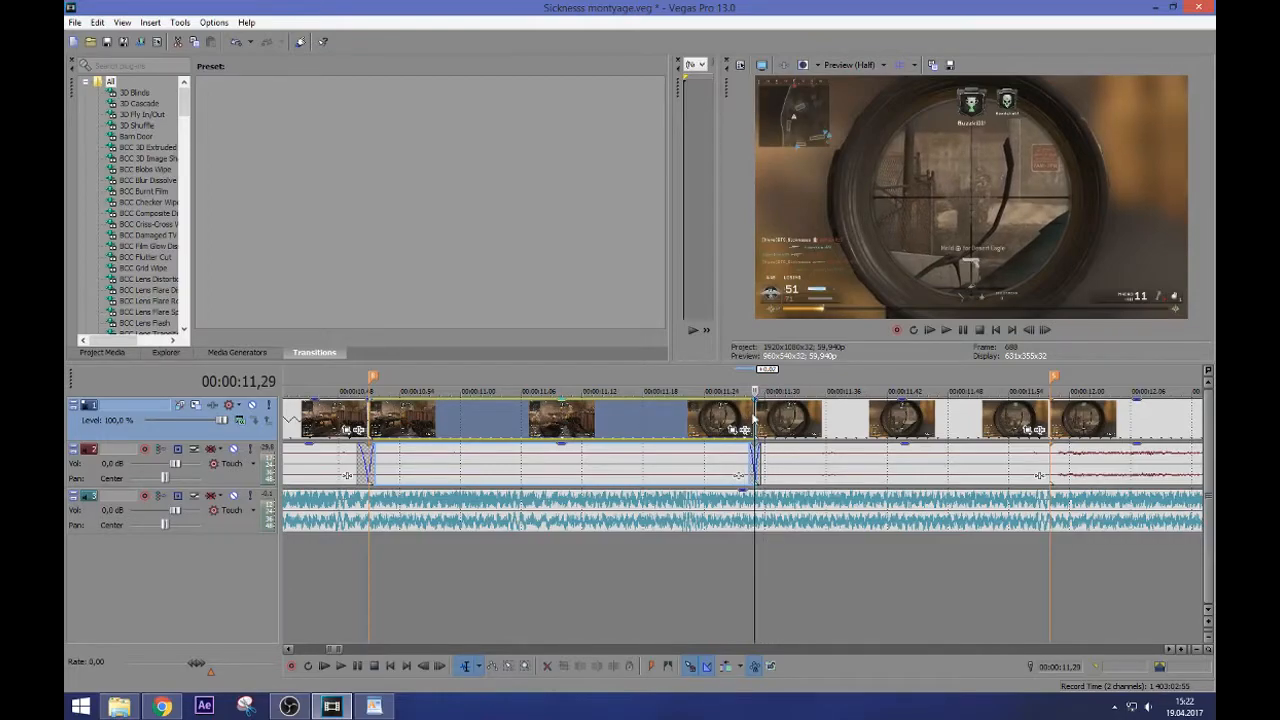
drag(753, 413, 736, 413)
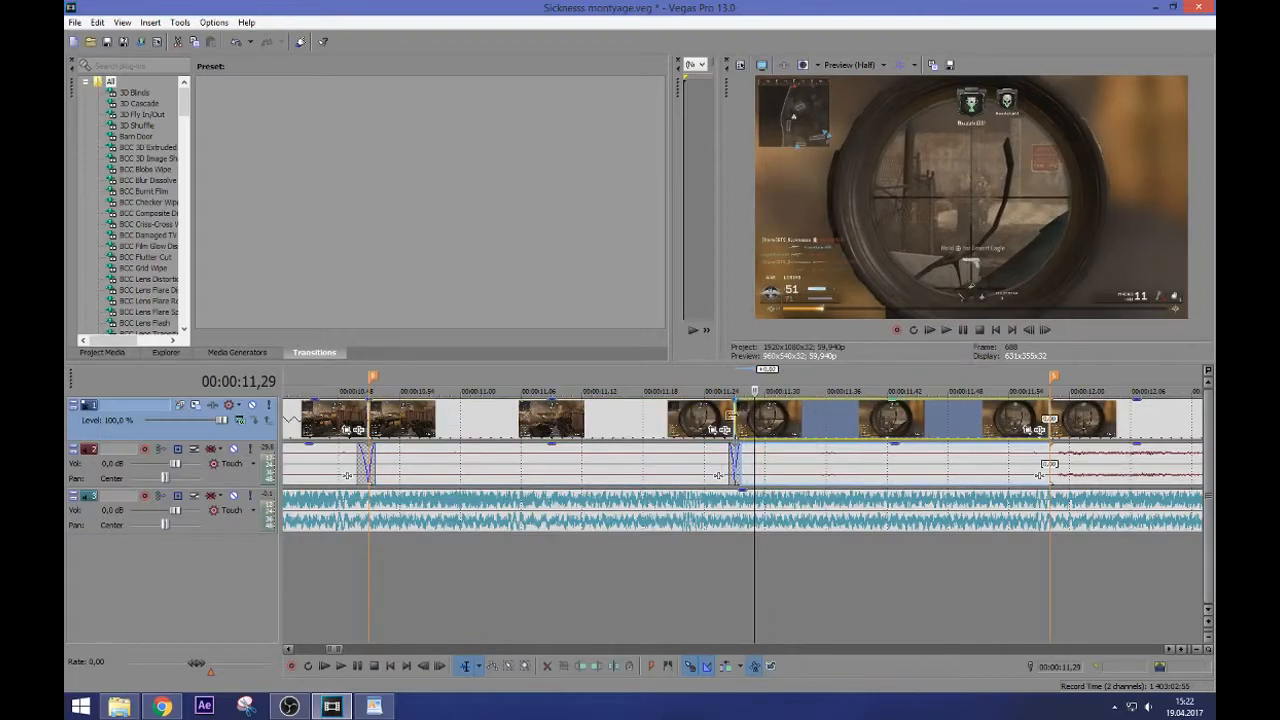
click(692, 416)
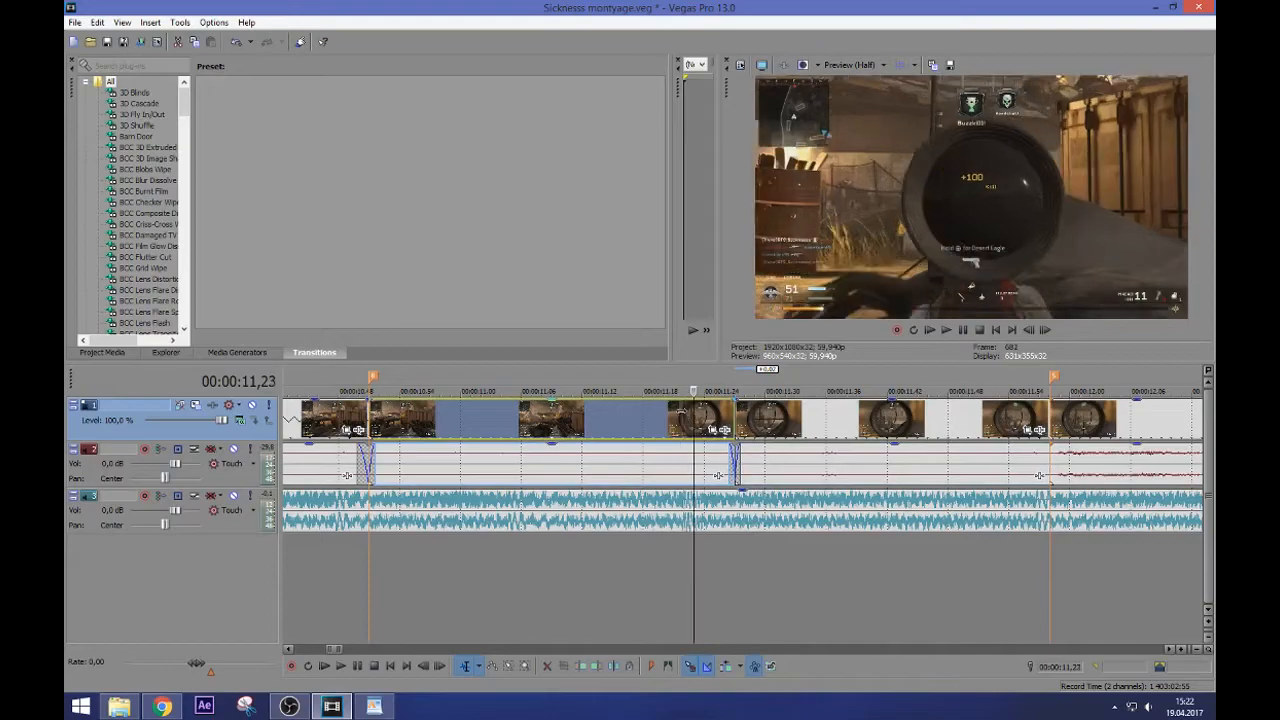
key(space)
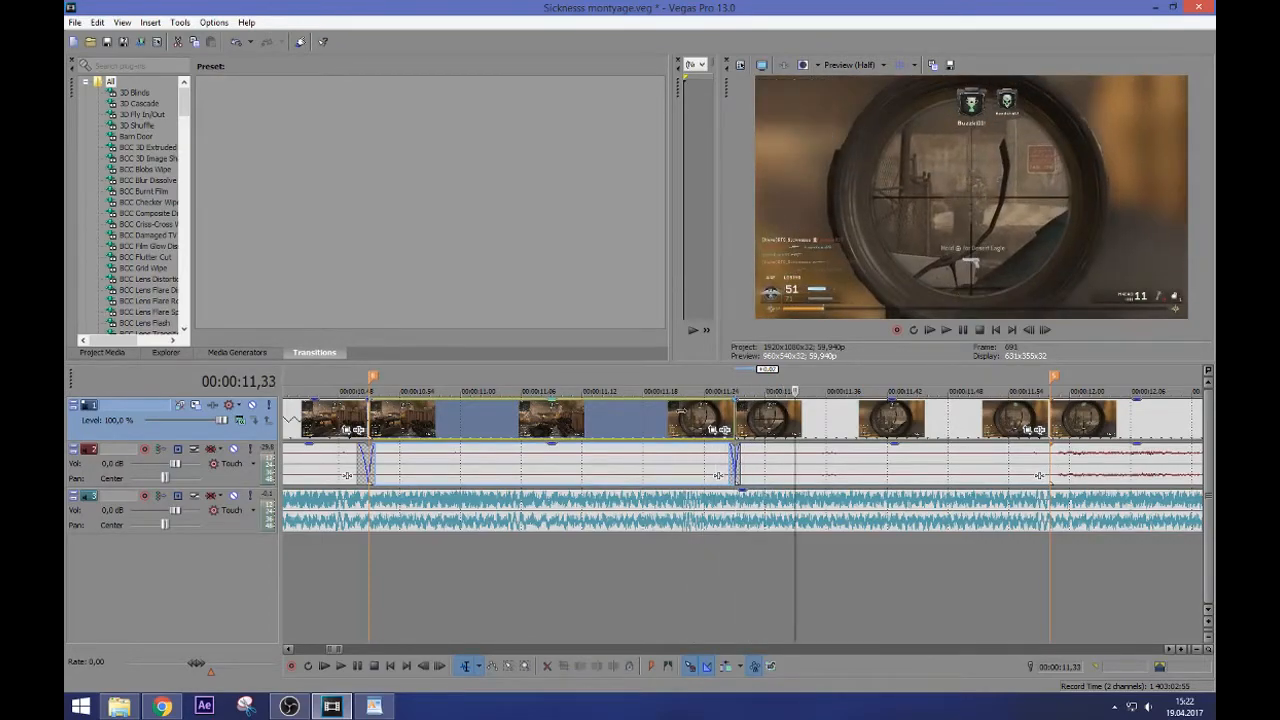
click(653, 410)
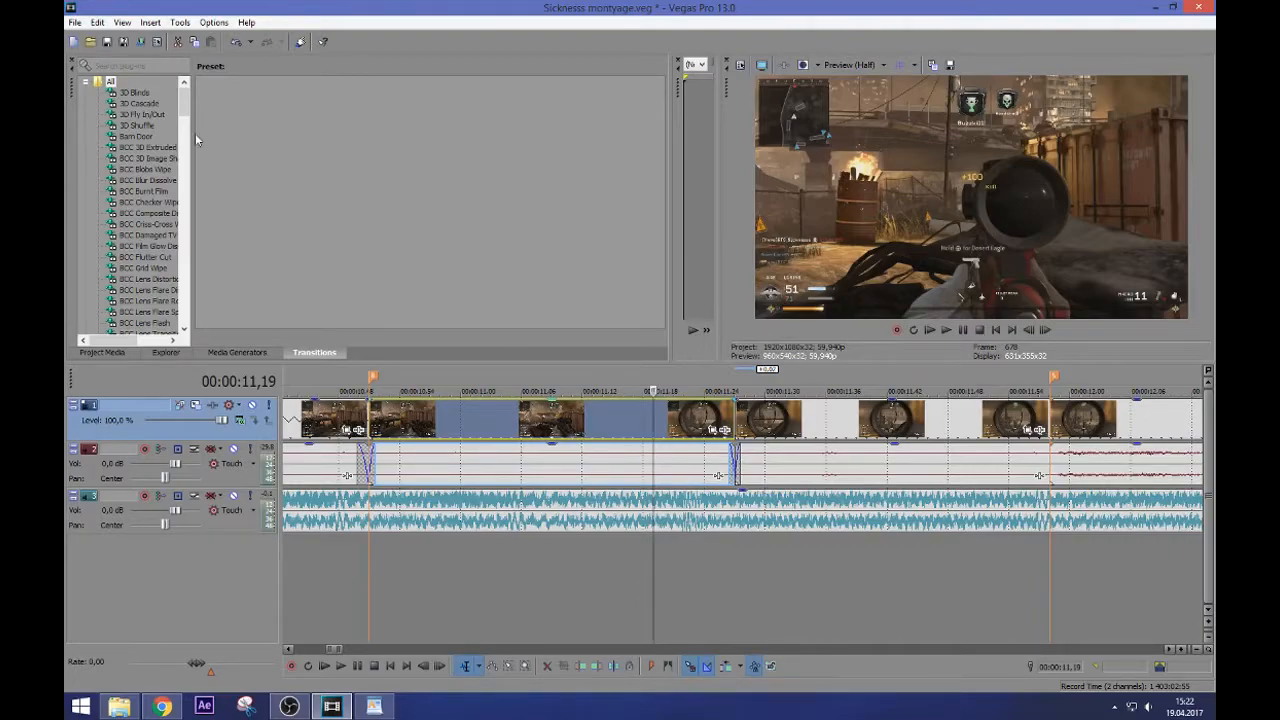
Save the project
click(74, 22)
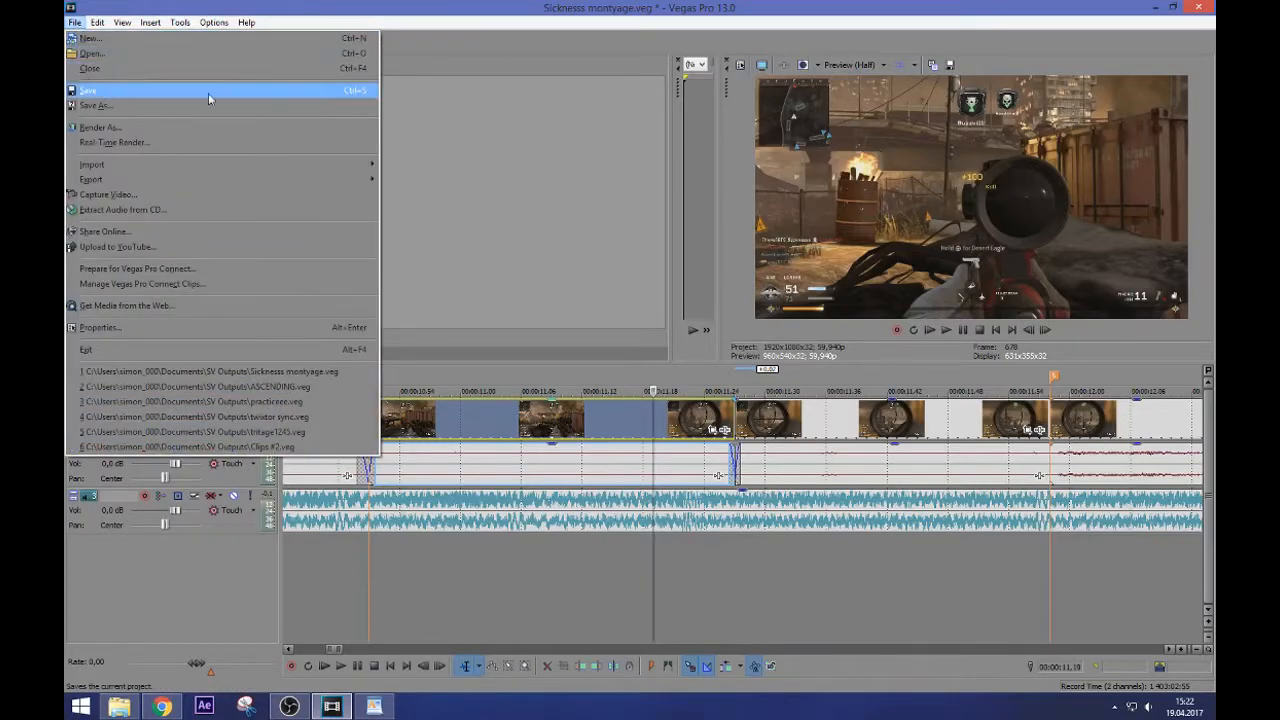
click(77, 23)
click(609, 419)
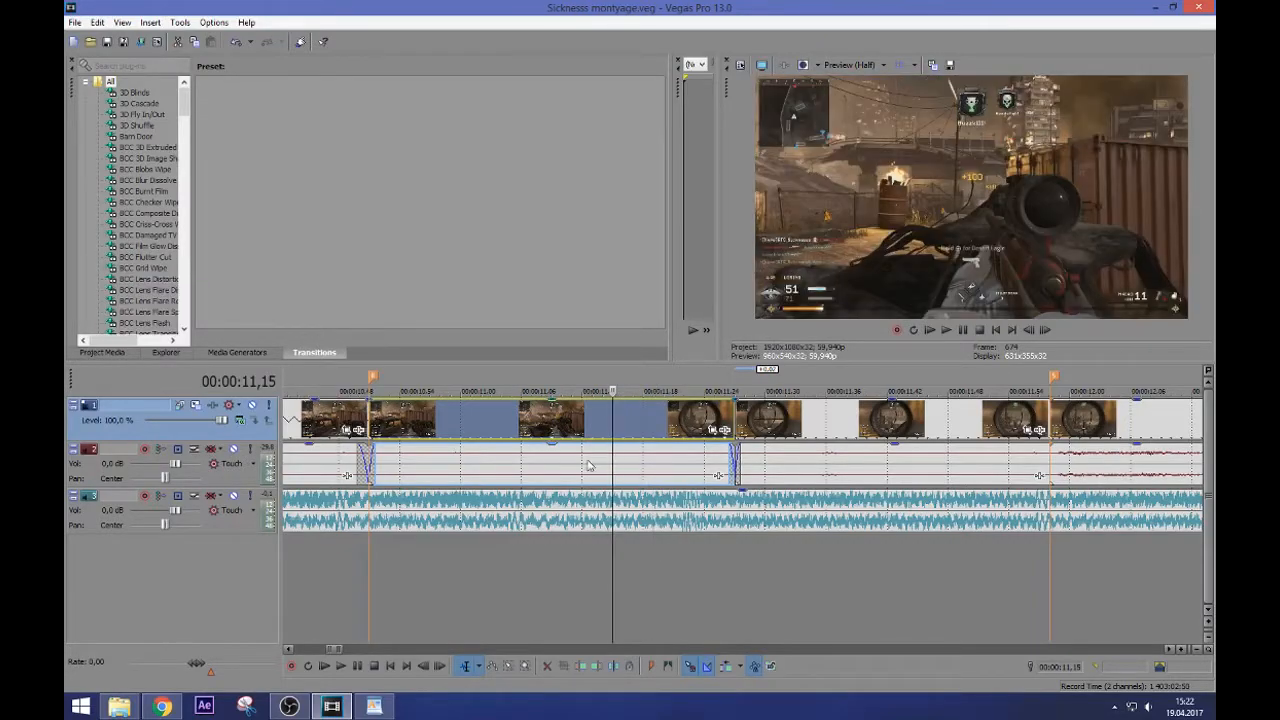
Play the edit from the third marker to review the stretched pieces against the beats
scroll(596, 465, down, 3)
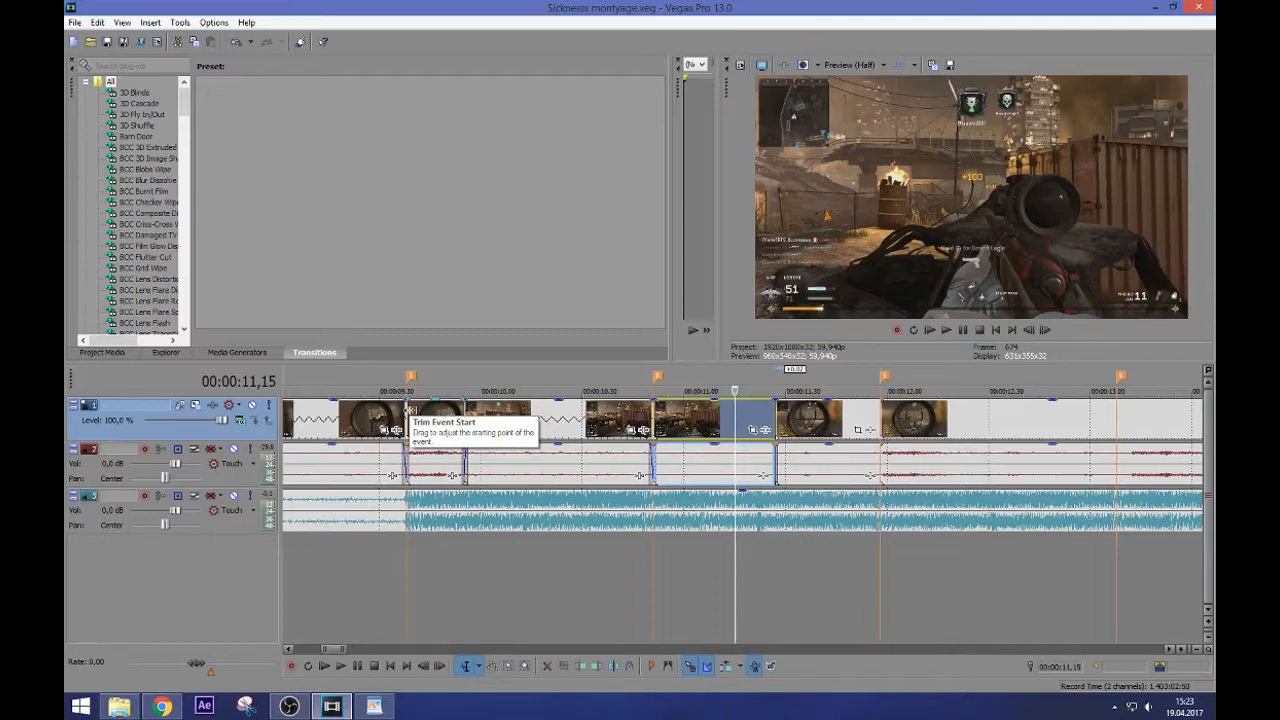
click(406, 428)
key(space)
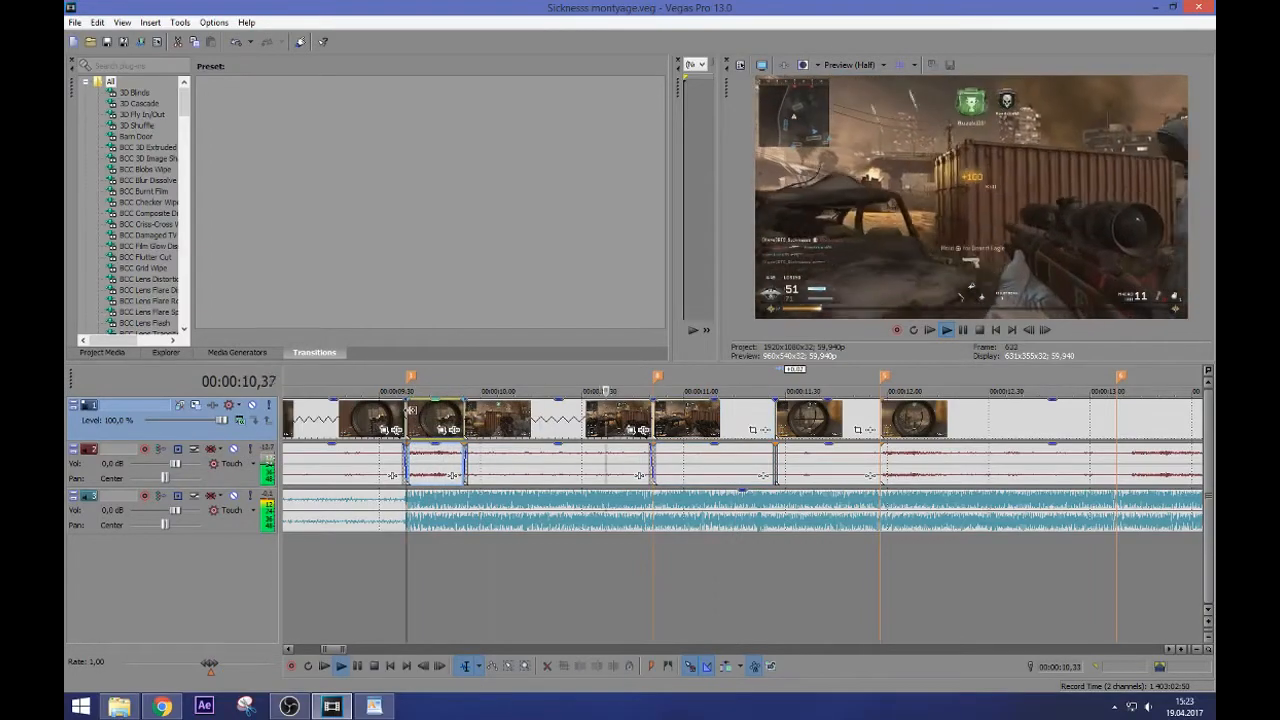
Play the edit from about 00:00:11,34 and split the clip after the shot at 00:00:12,11
key(Return)
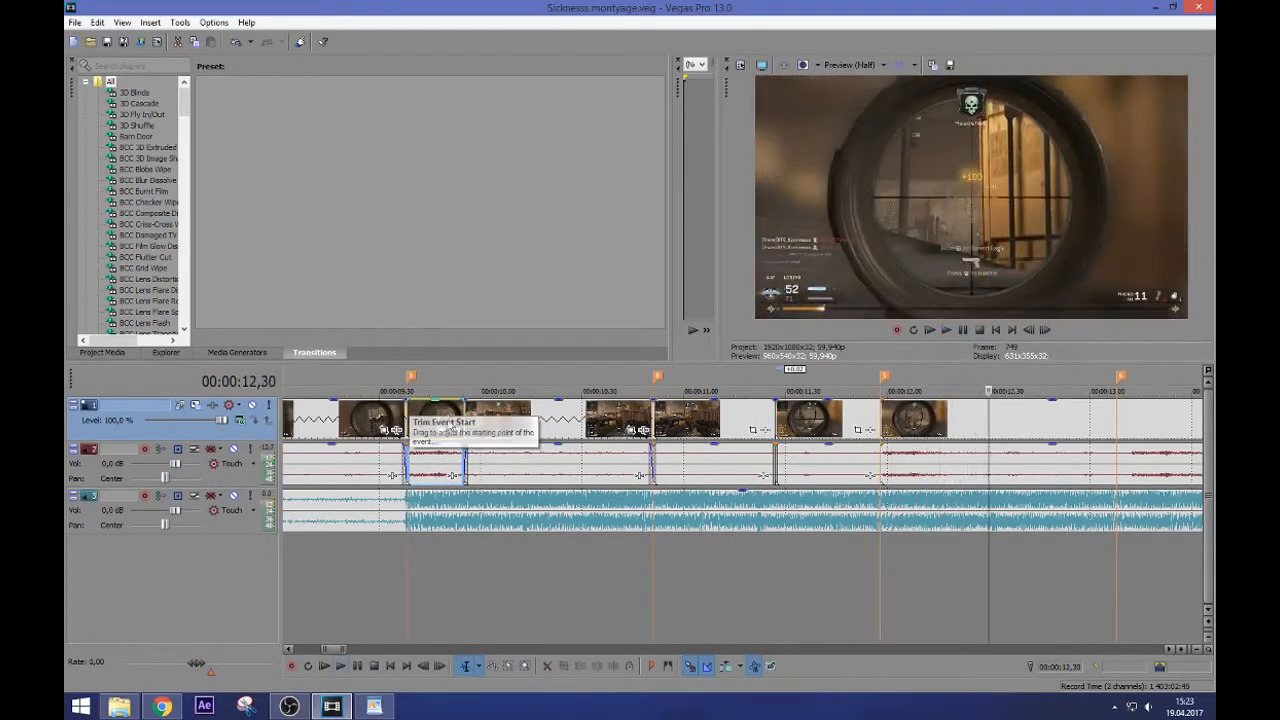
click(800, 412)
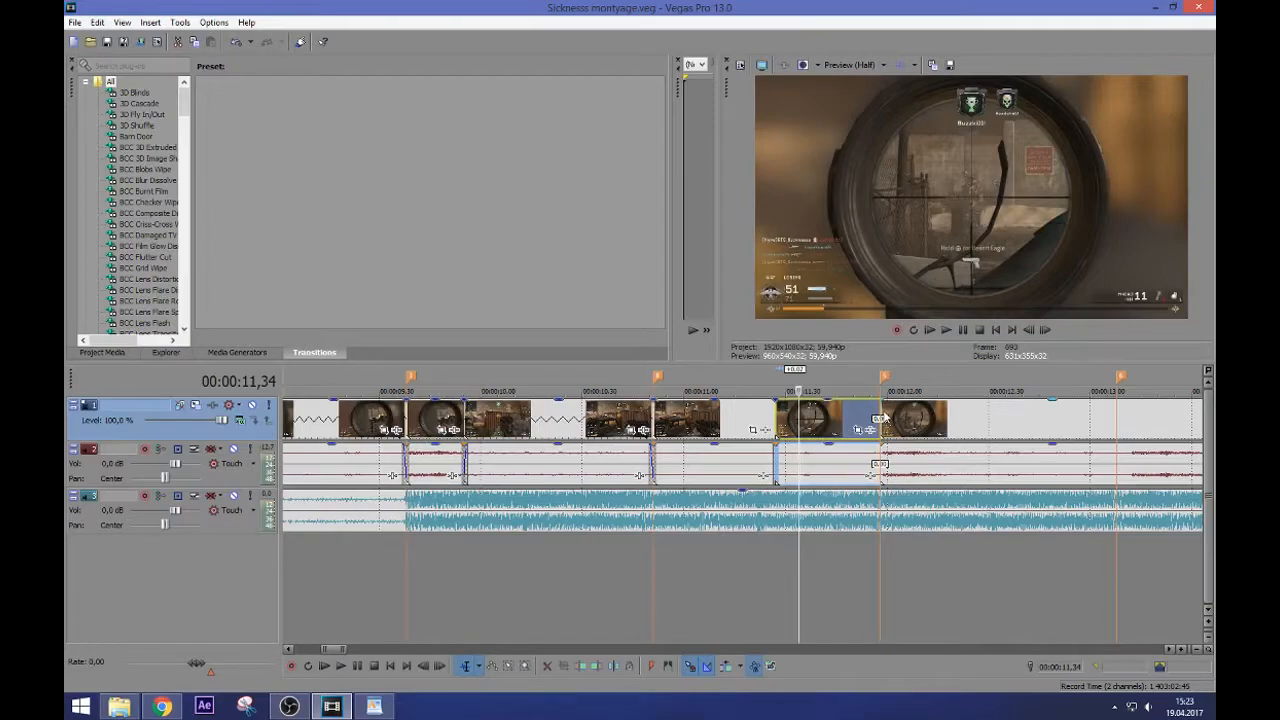
key(space)
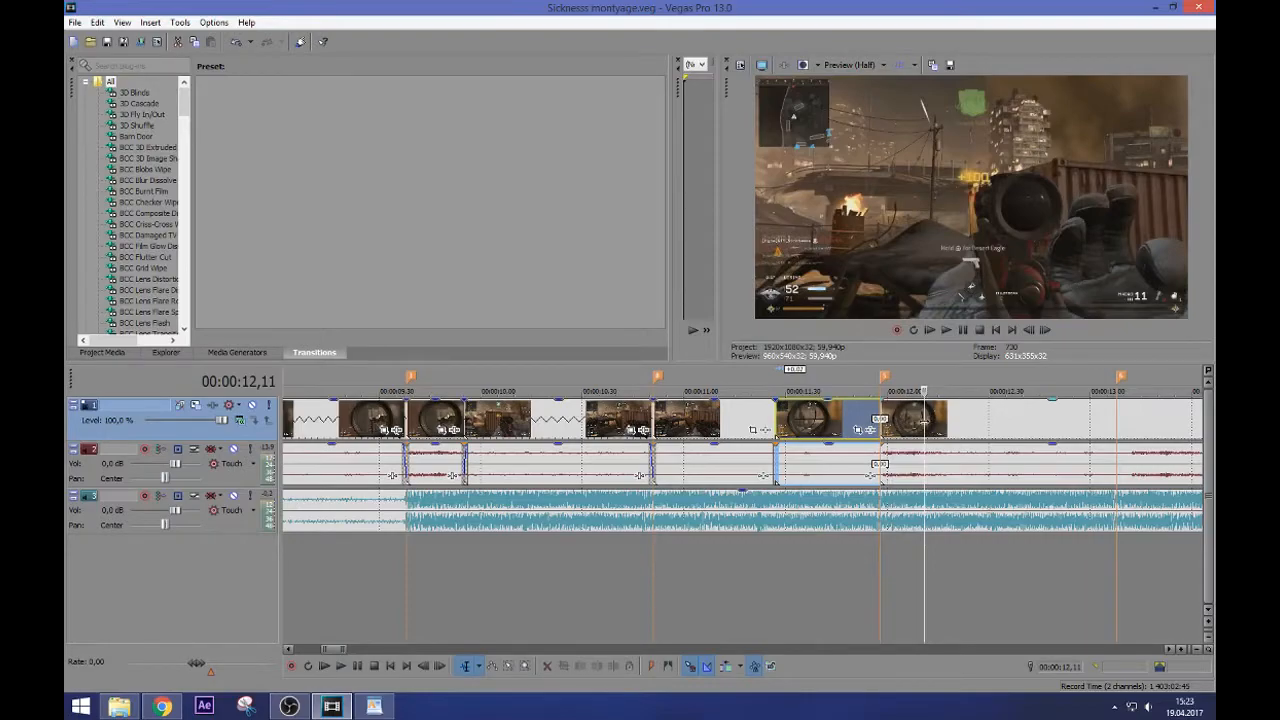
click(924, 424)
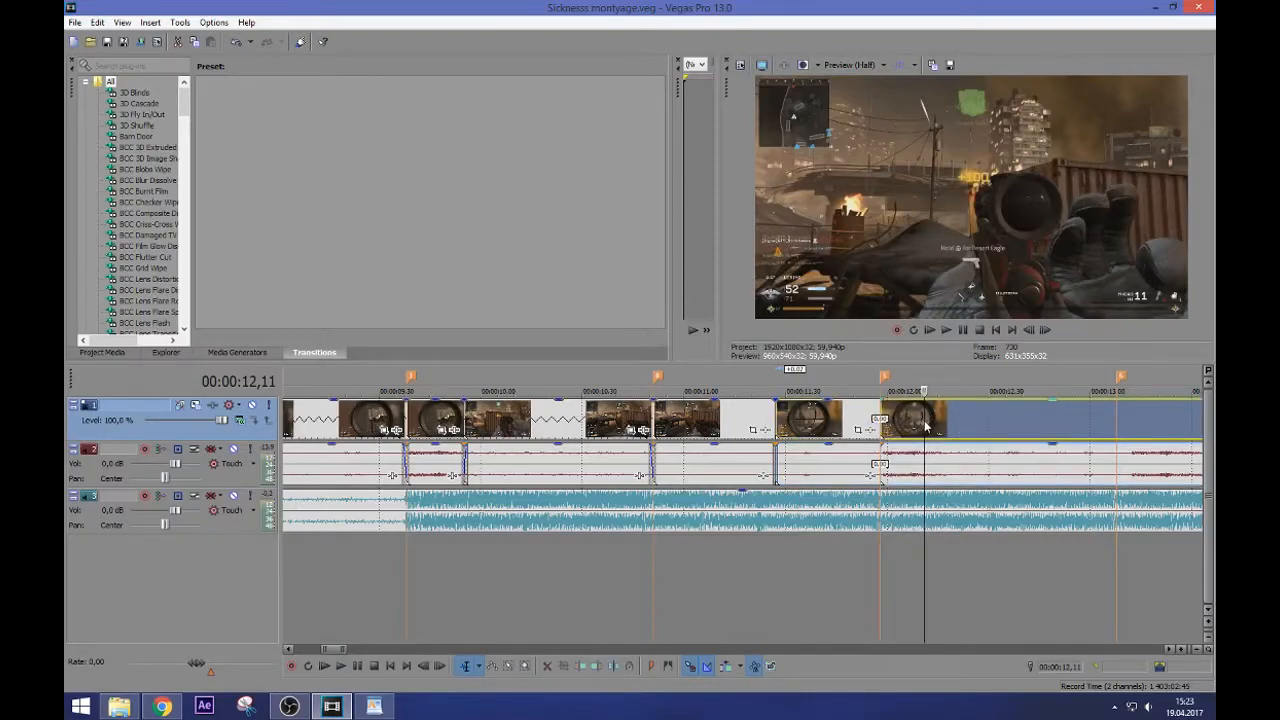
key(s)
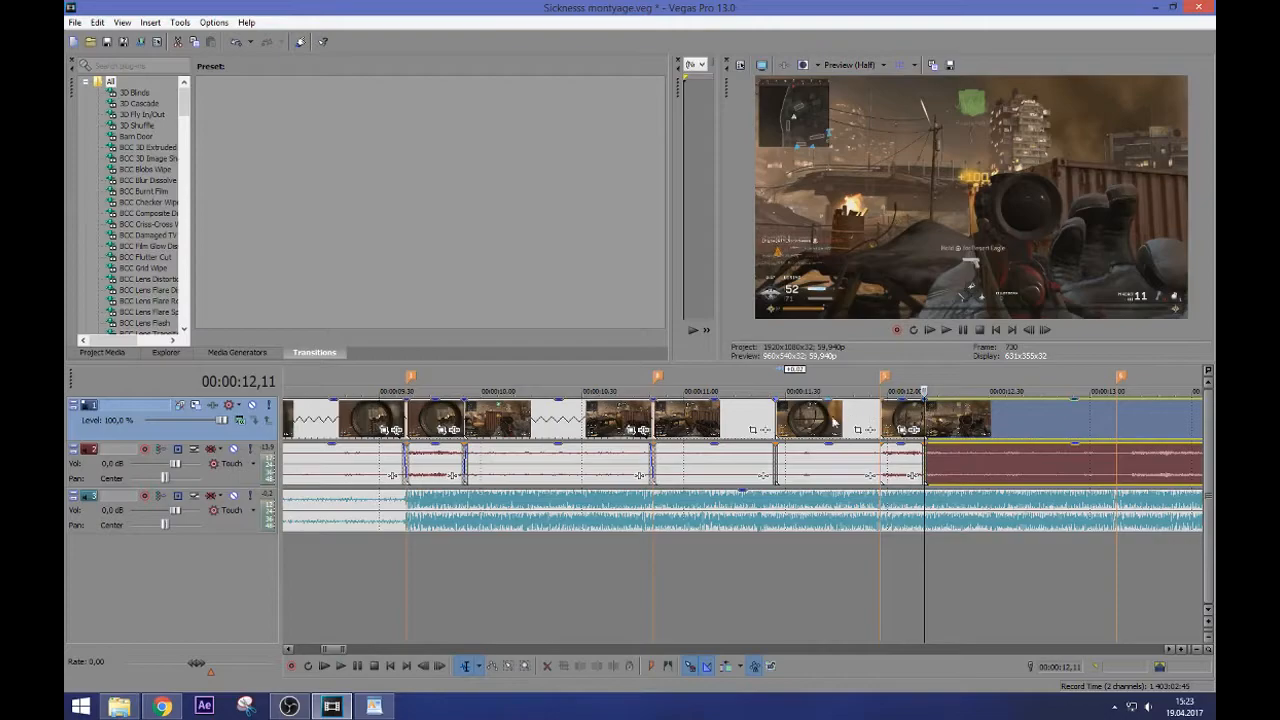
Check the playback rate of the slowed piece before the 00:00:10,51 marker in its event properties
right_click(550, 422)
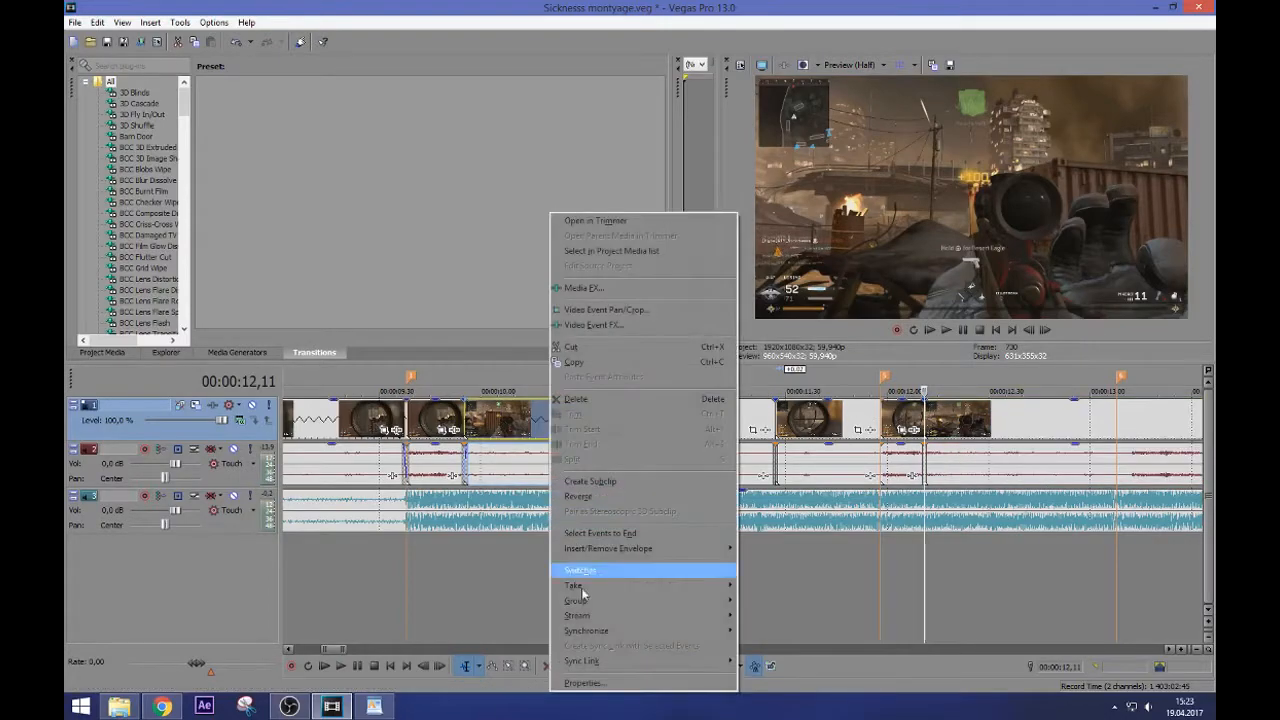
click(620, 681)
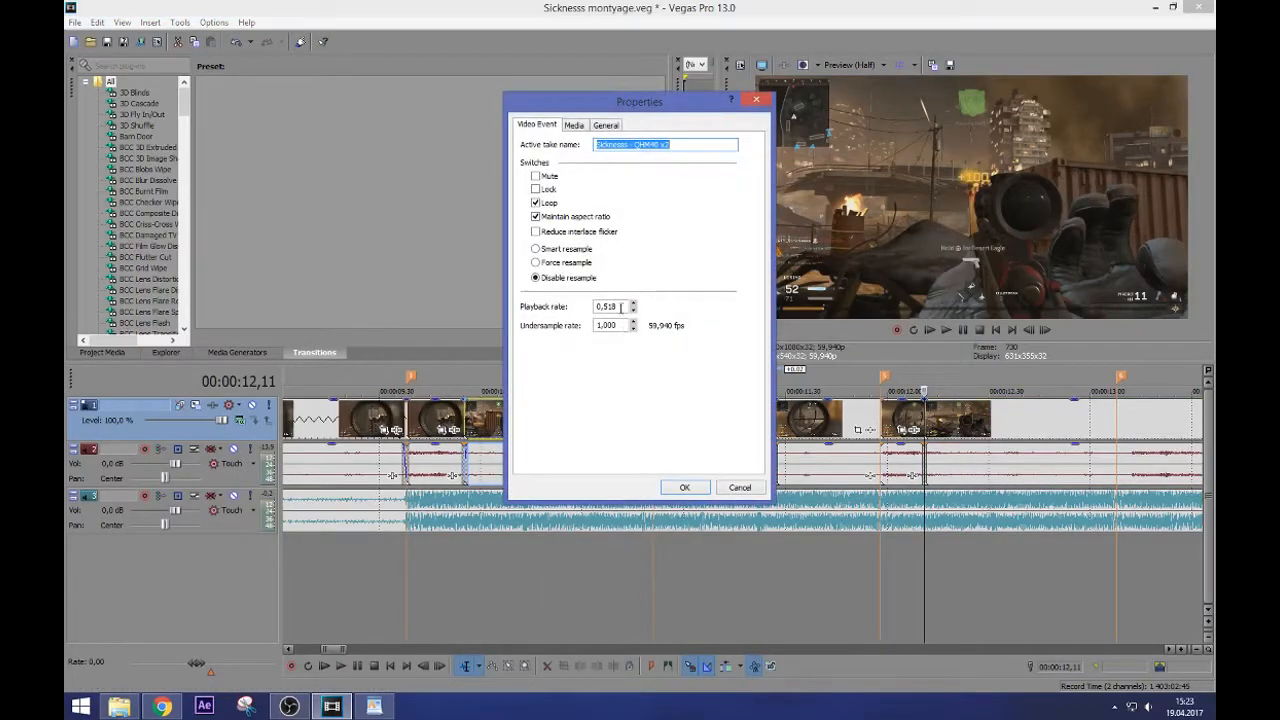
click(688, 488)
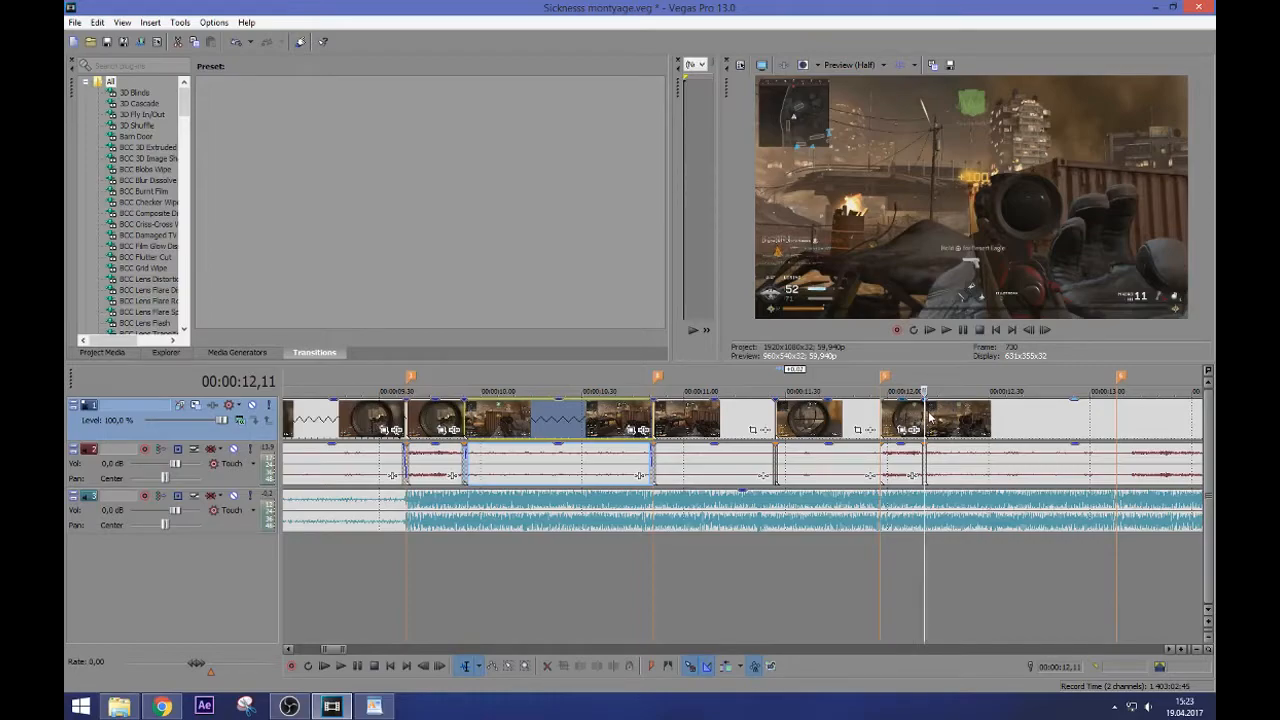
Play across the new cut at 00:00:12,11 and replay the section from the 00:00:11,58 marker
click(905, 418)
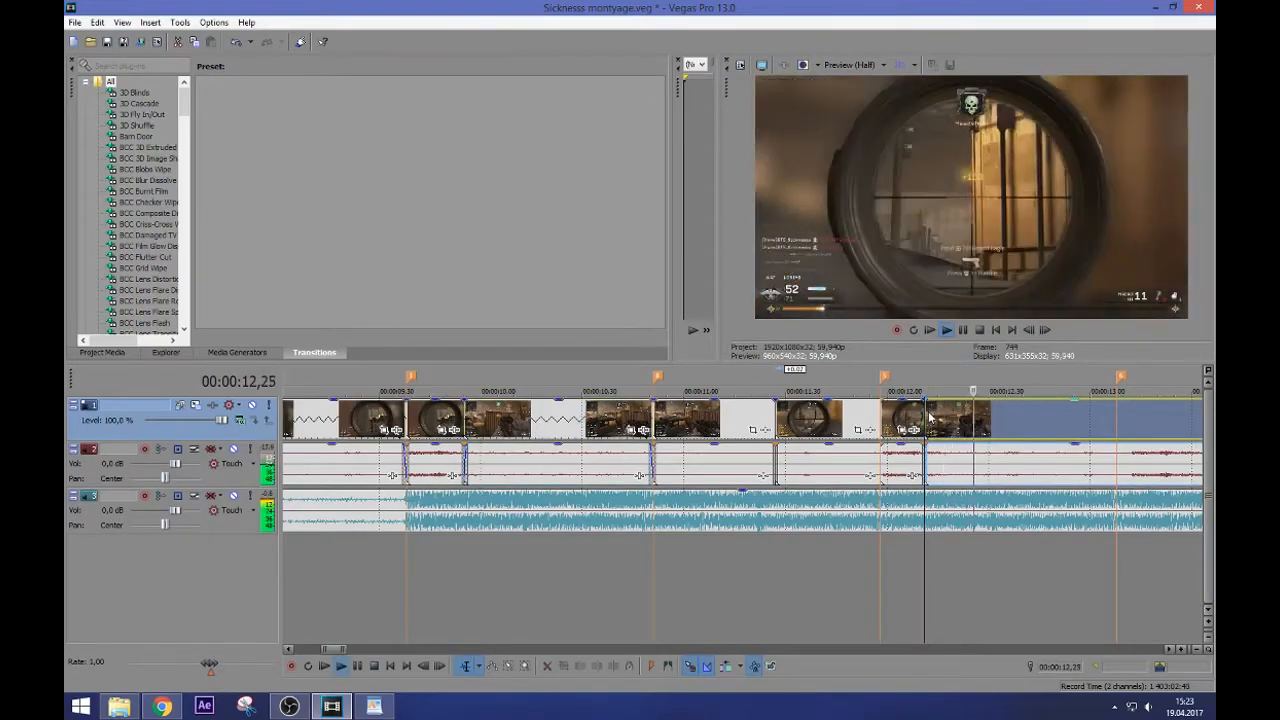
key(space)
key(Return)
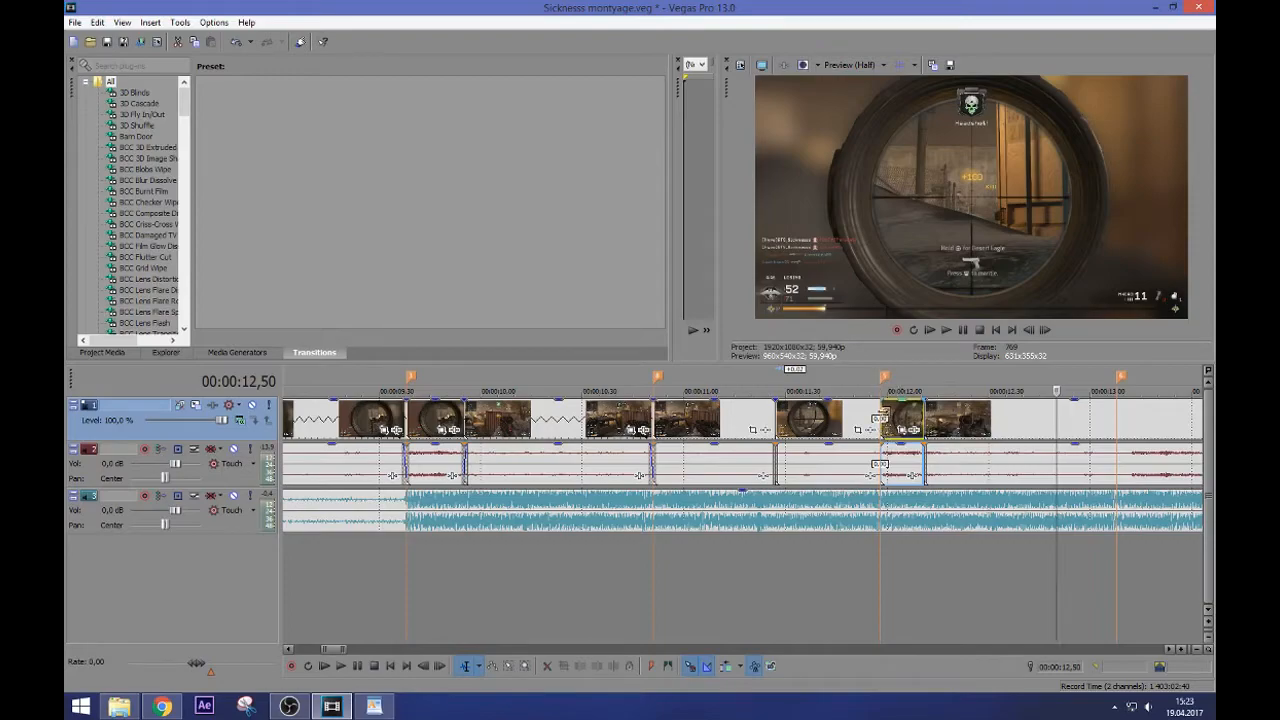
click(884, 418)
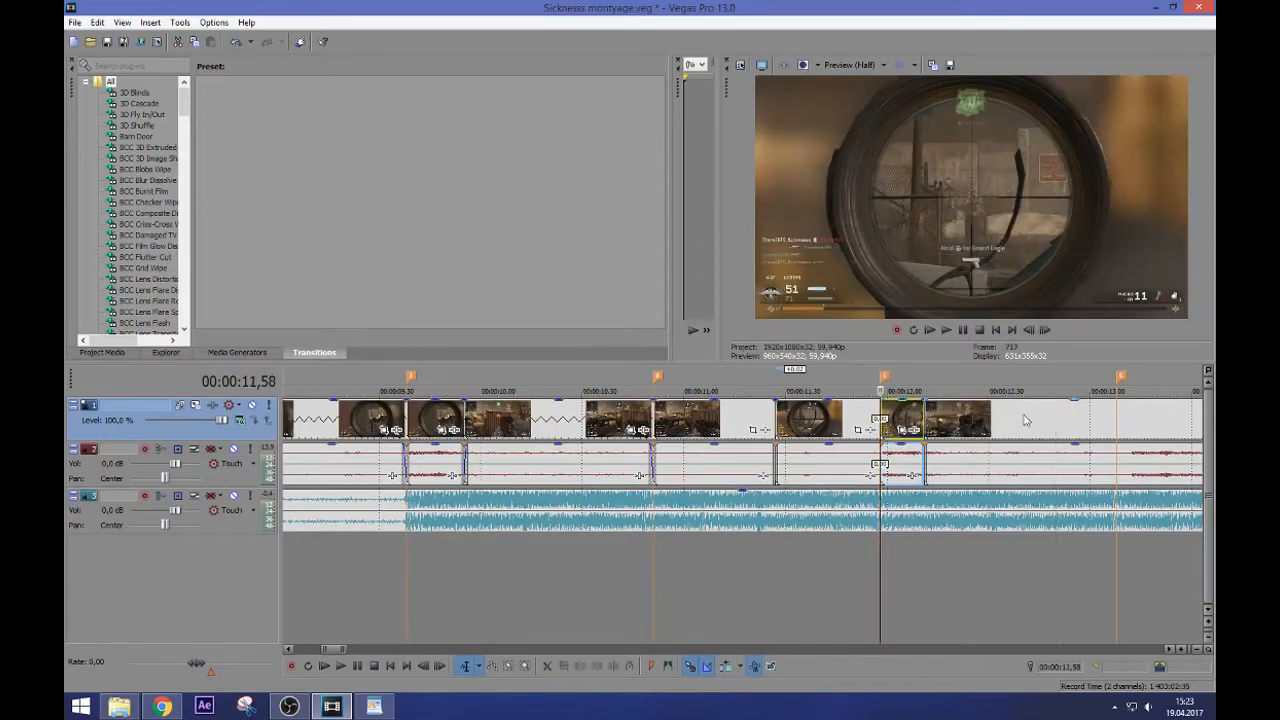
click(880, 414)
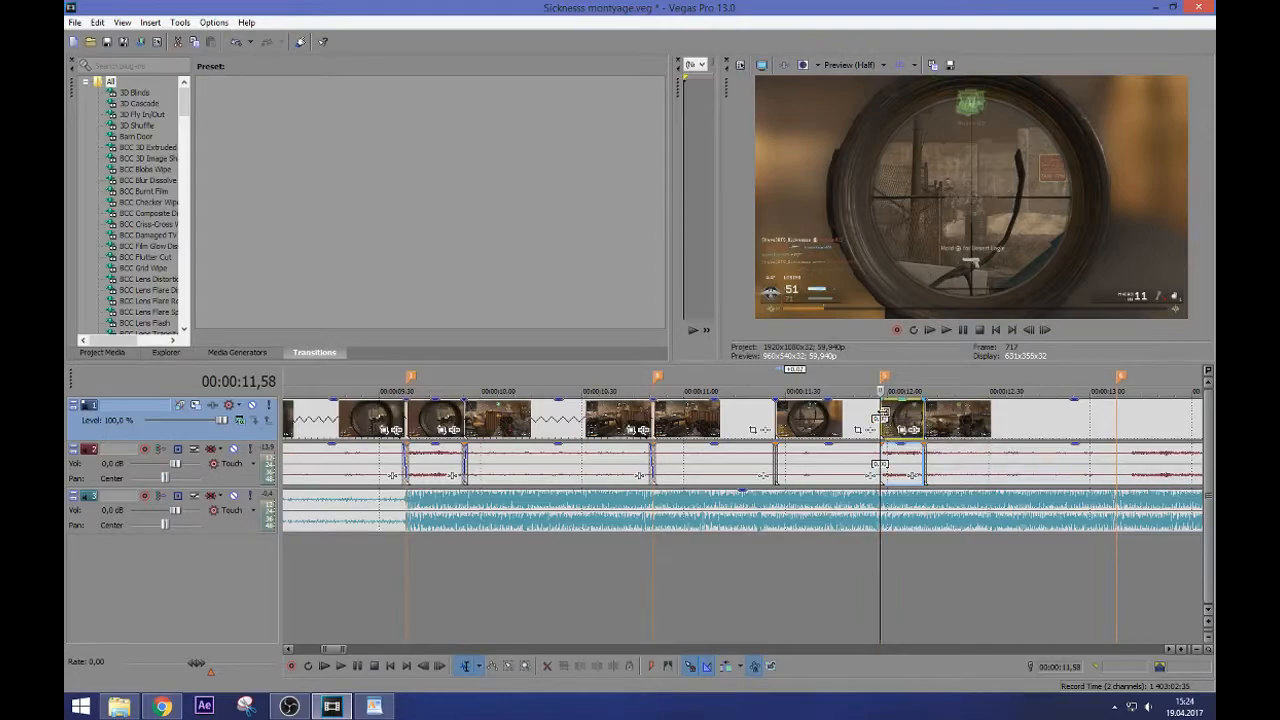
key(space)
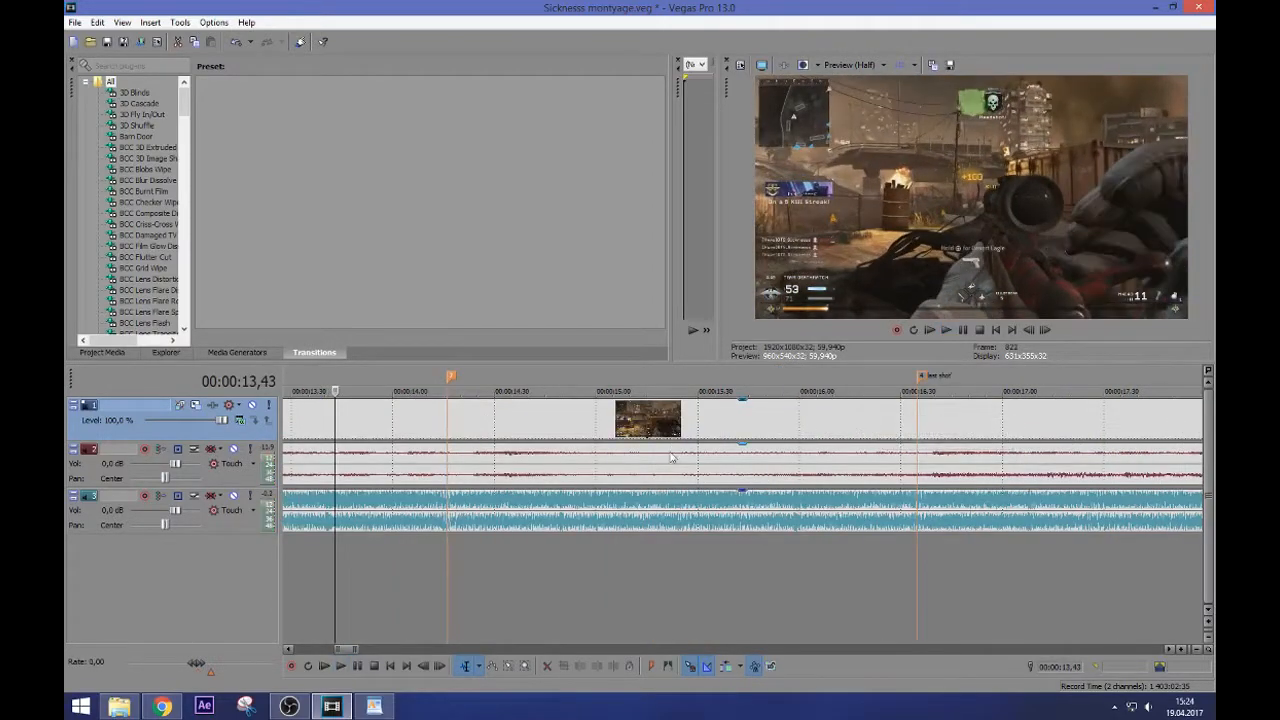
Inspect where the shot falls relative to the 00:00:13,08 marker by playing a few frames from it
scroll(569, 487, down, 1)
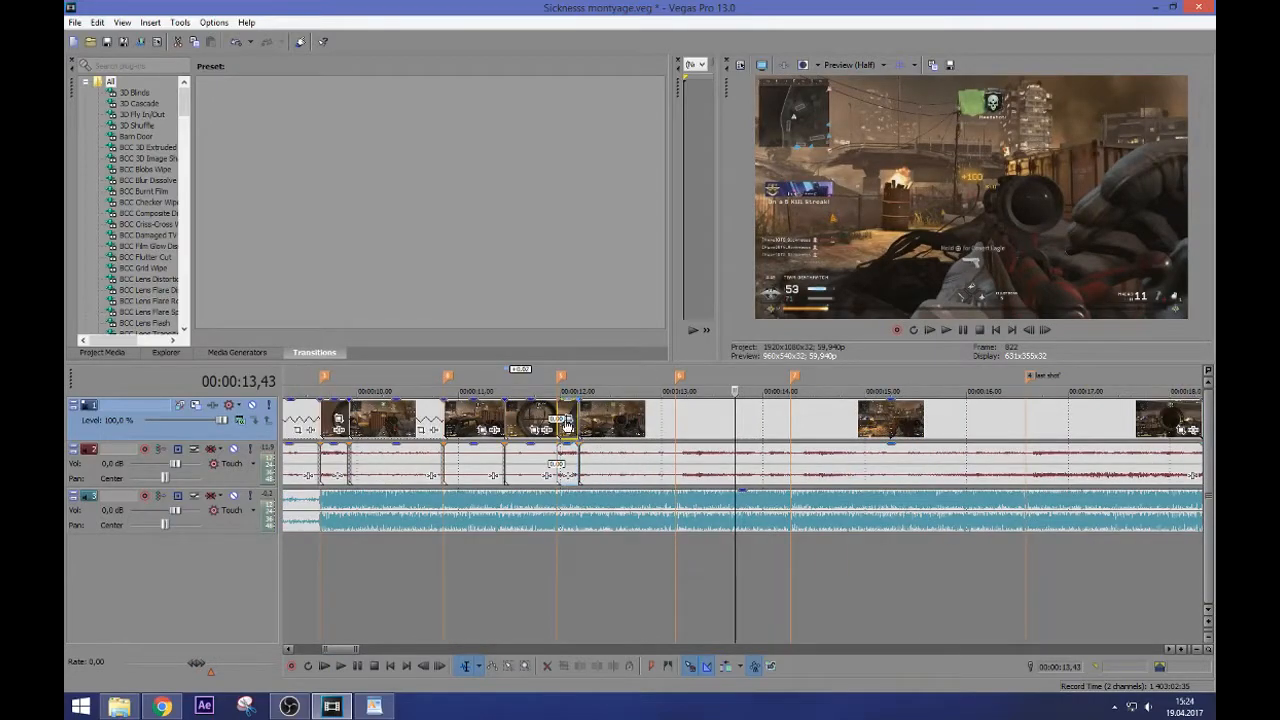
click(676, 418)
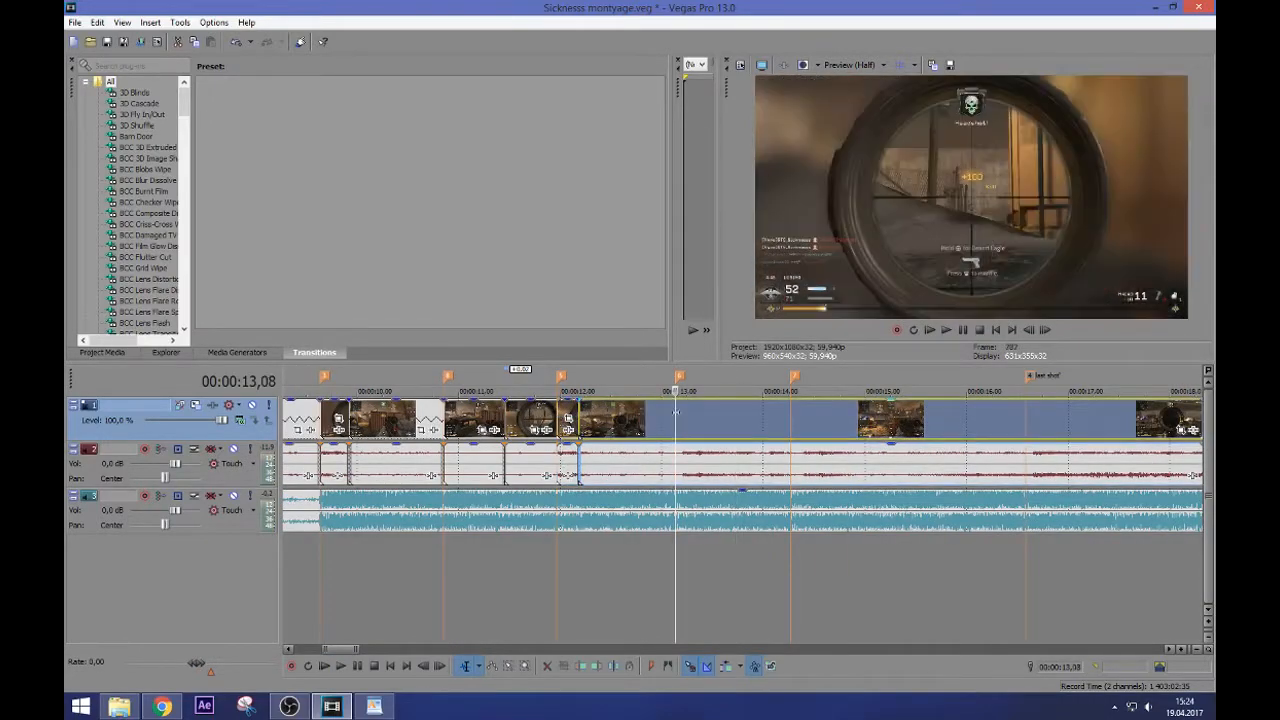
key(space)
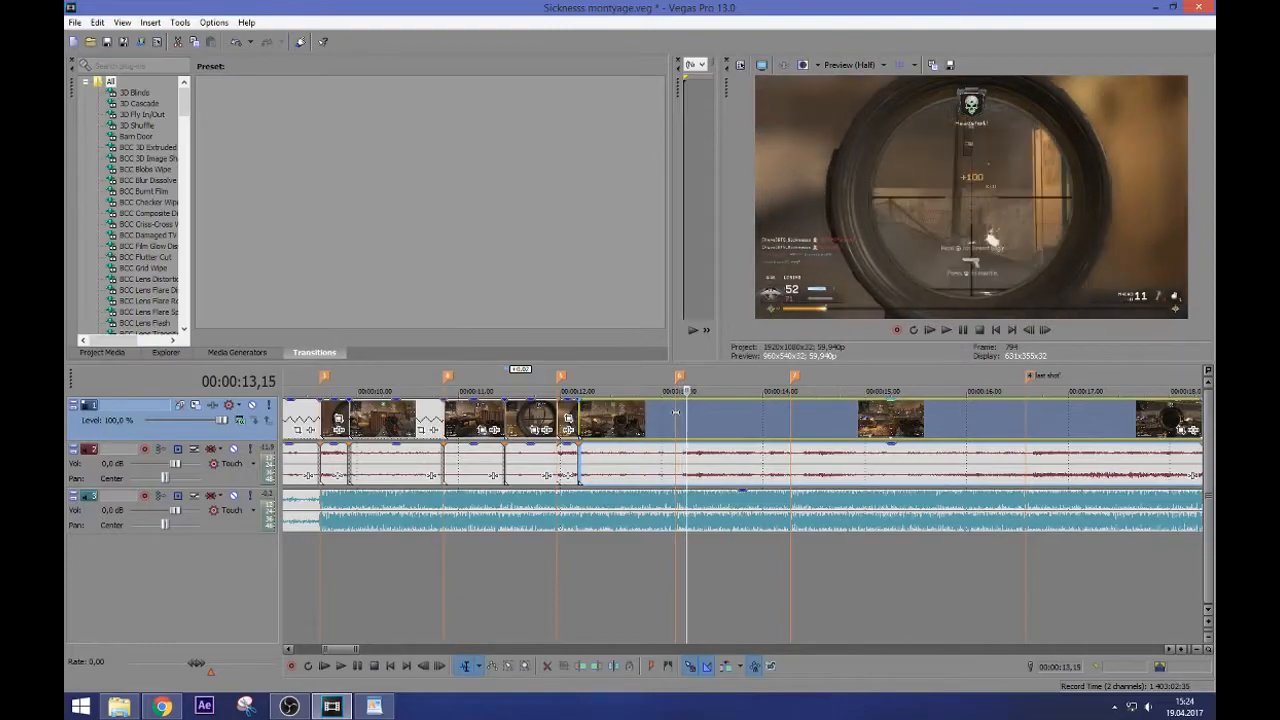
key(space)
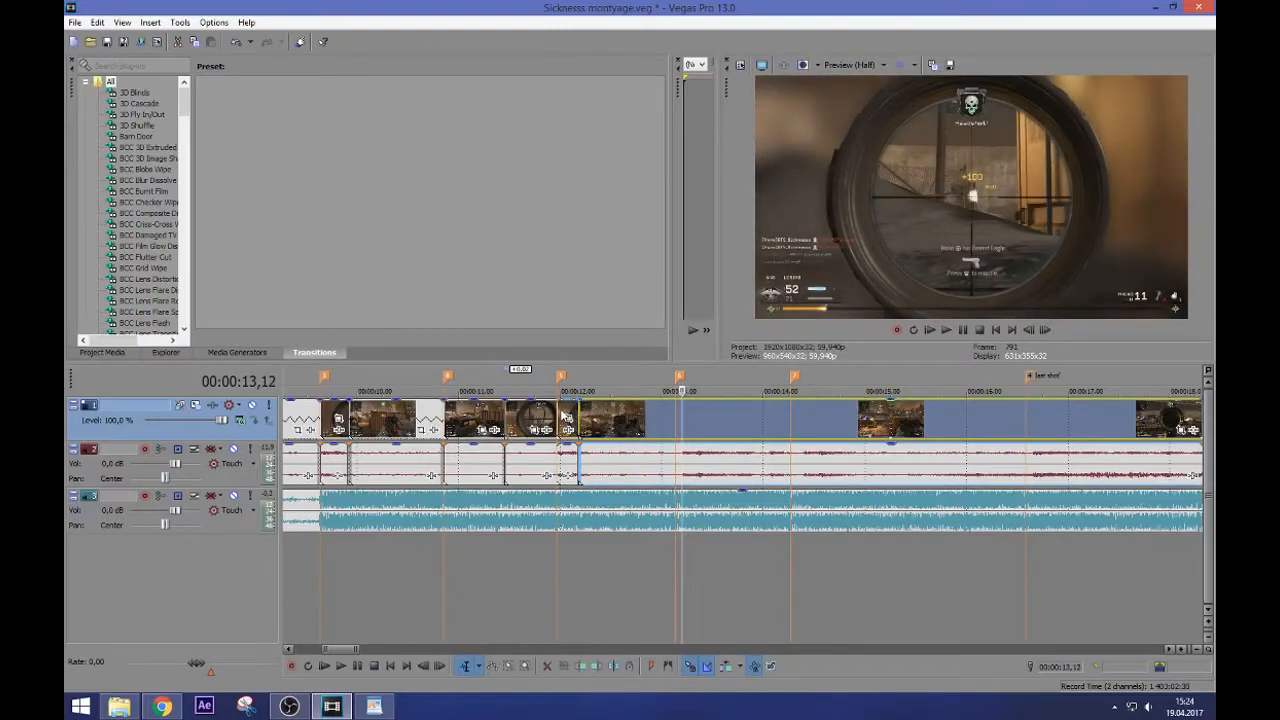
Replay from the 00:00:11,58 marker to find the next beat and add an unnamed marker at 00:00:12,32
click(558, 410)
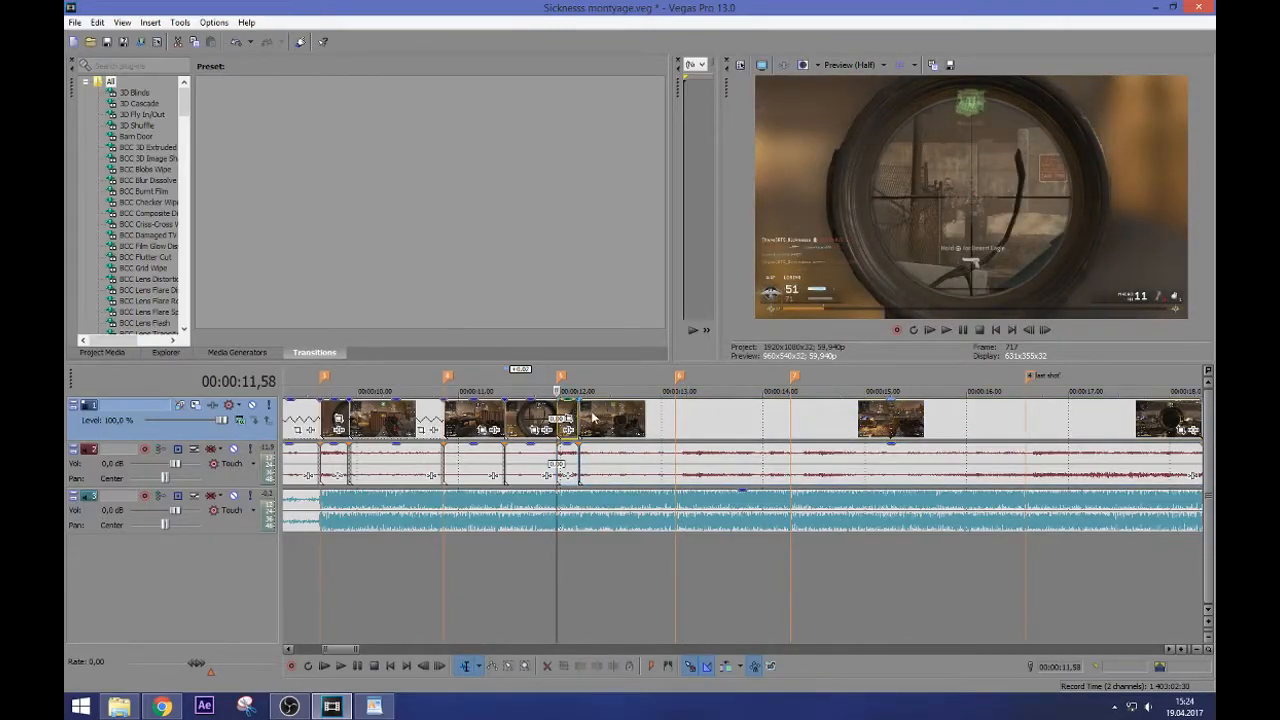
key(space)
key(Return)
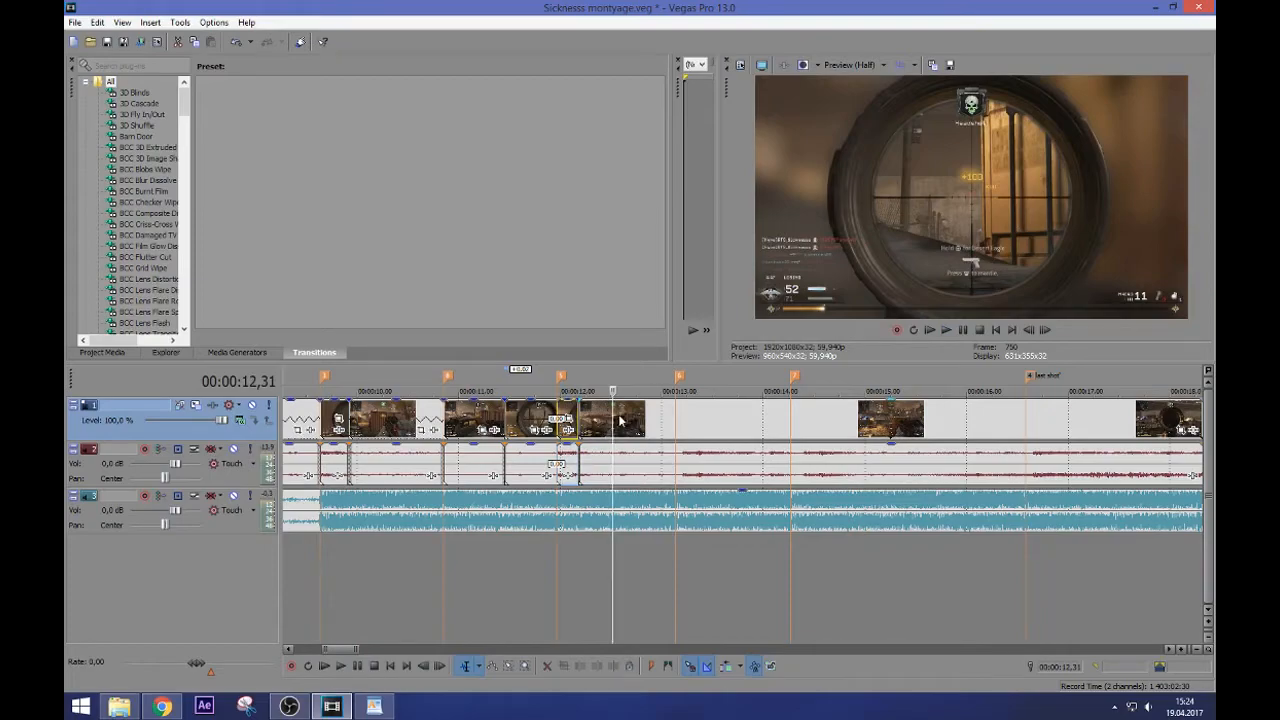
key(space)
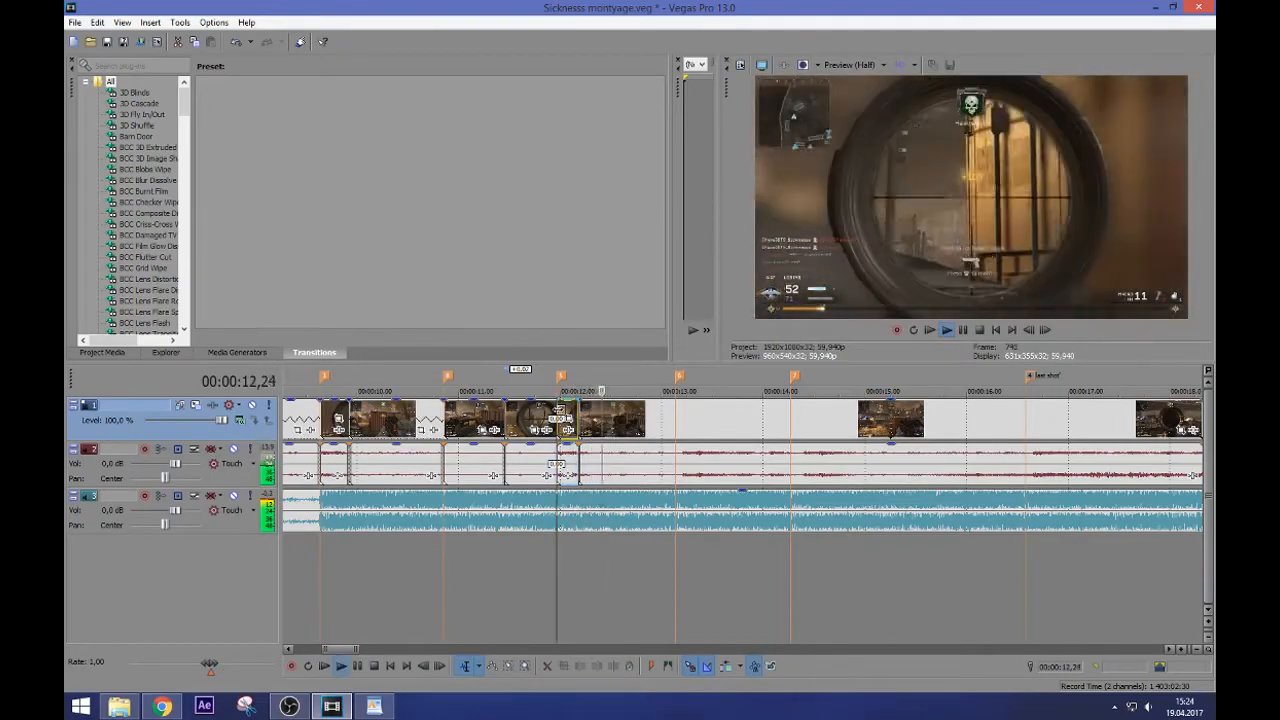
scroll(568, 415, up, 5)
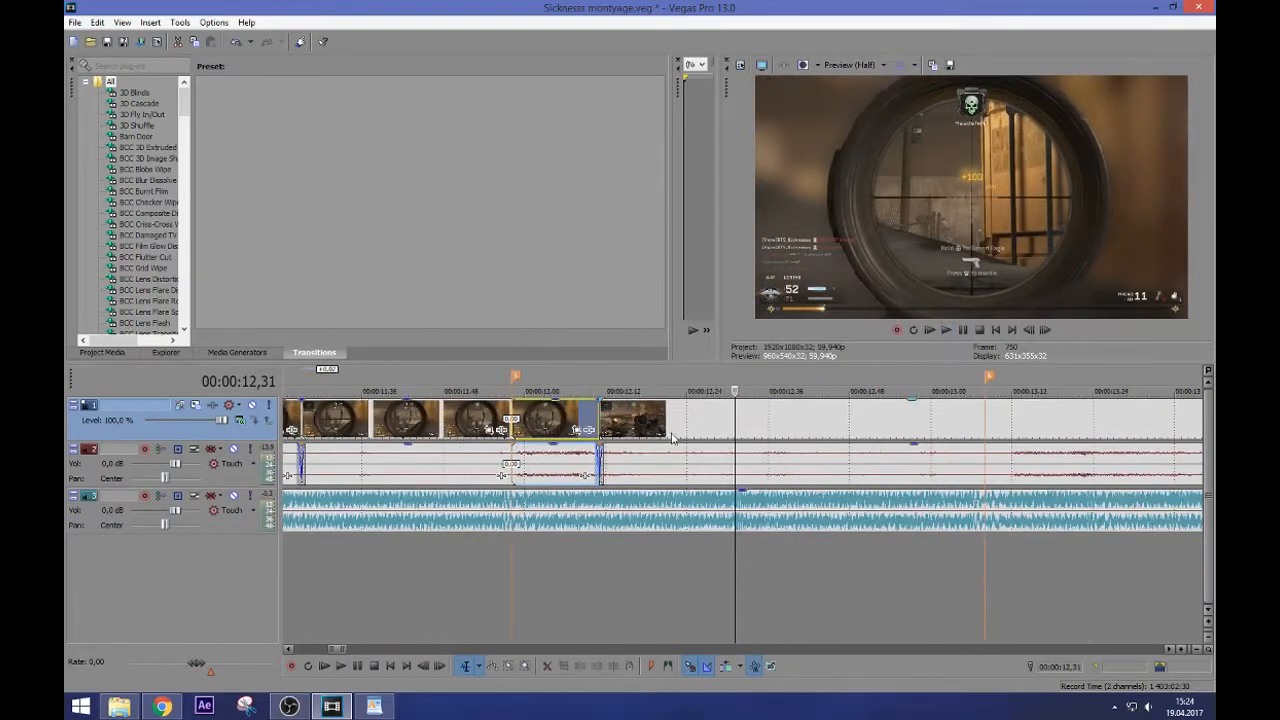
key(space)
key(space)
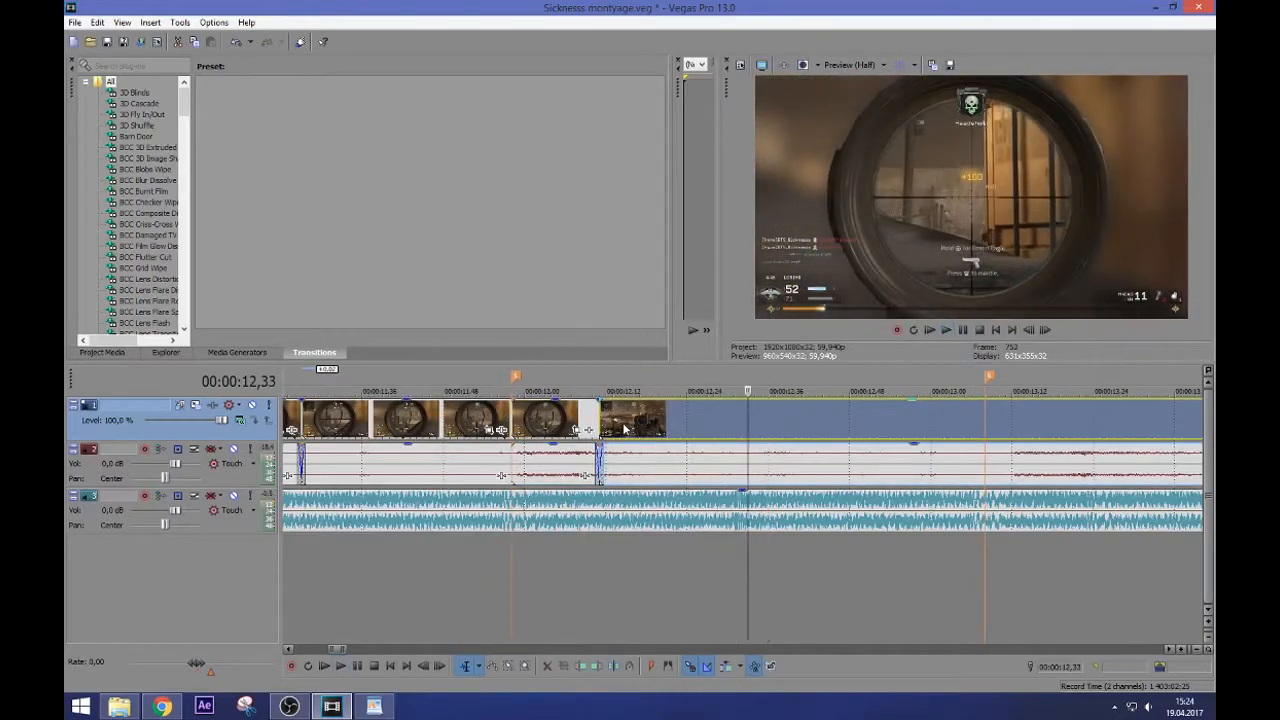
key(Right)
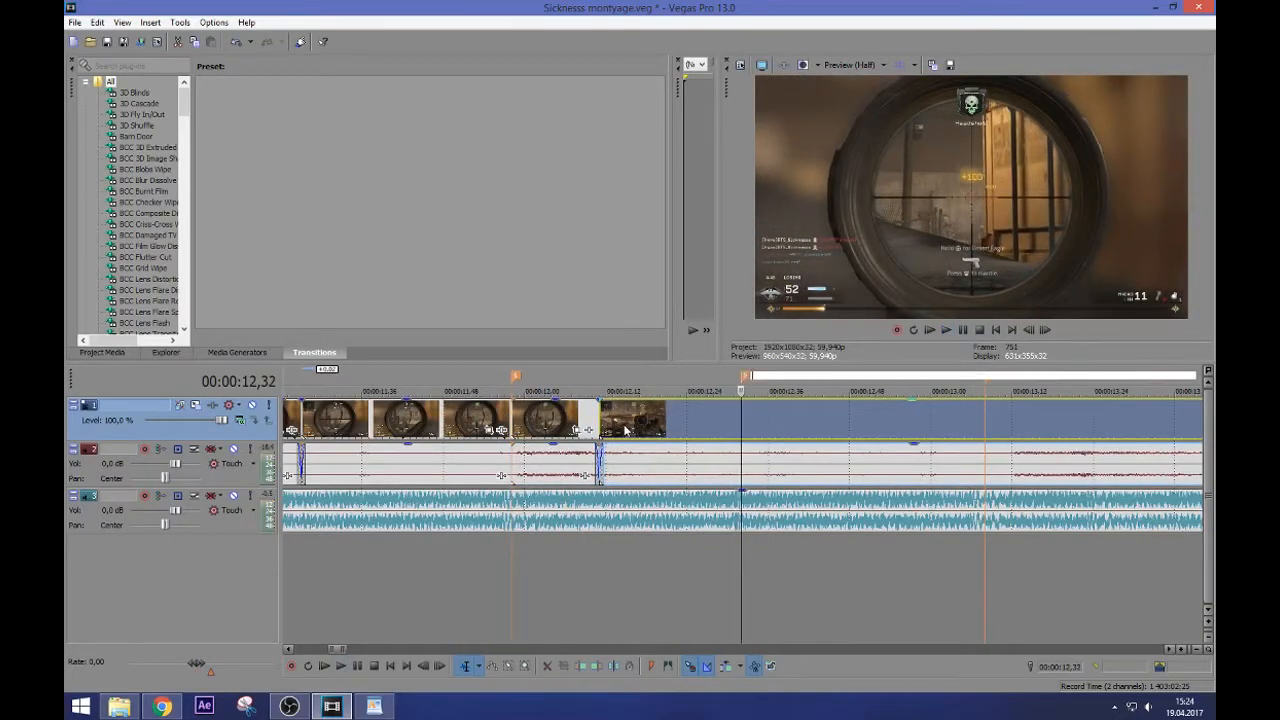
key(Return)
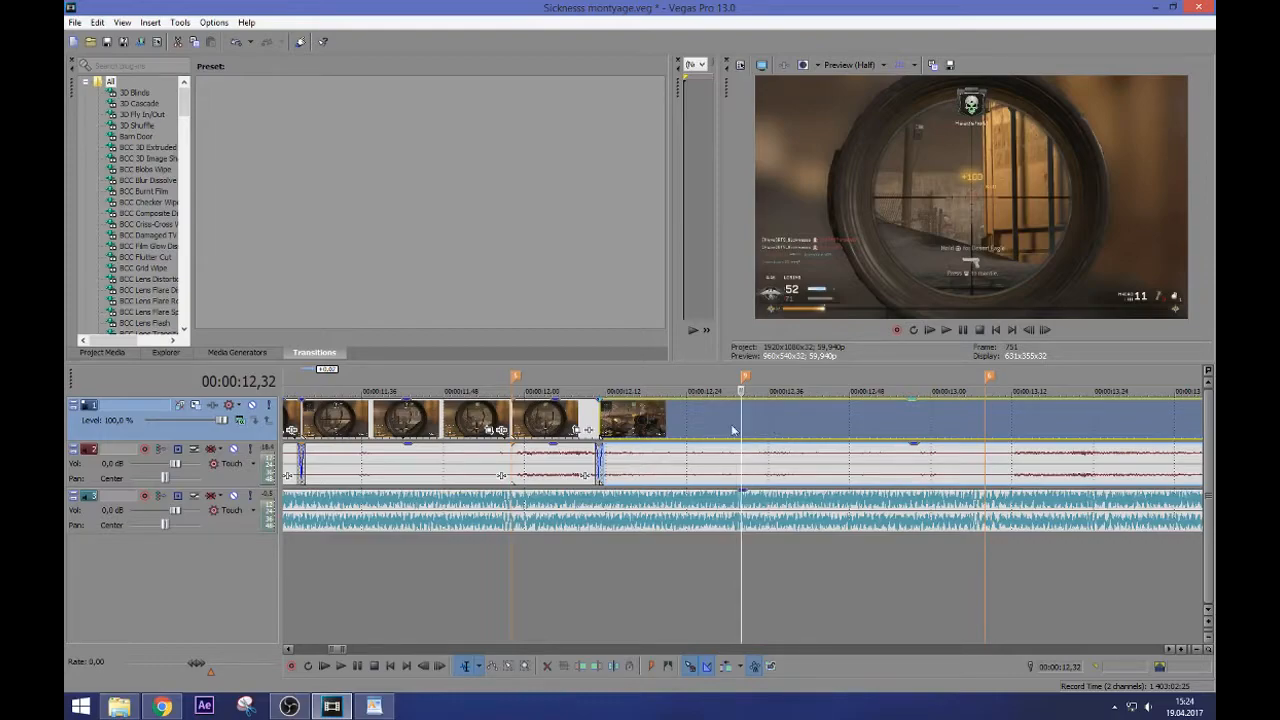
Compare the frames at the 00:00:12,32 and 00:00:13,08 markers and split the clip at 00:00:12,32
click(823, 421)
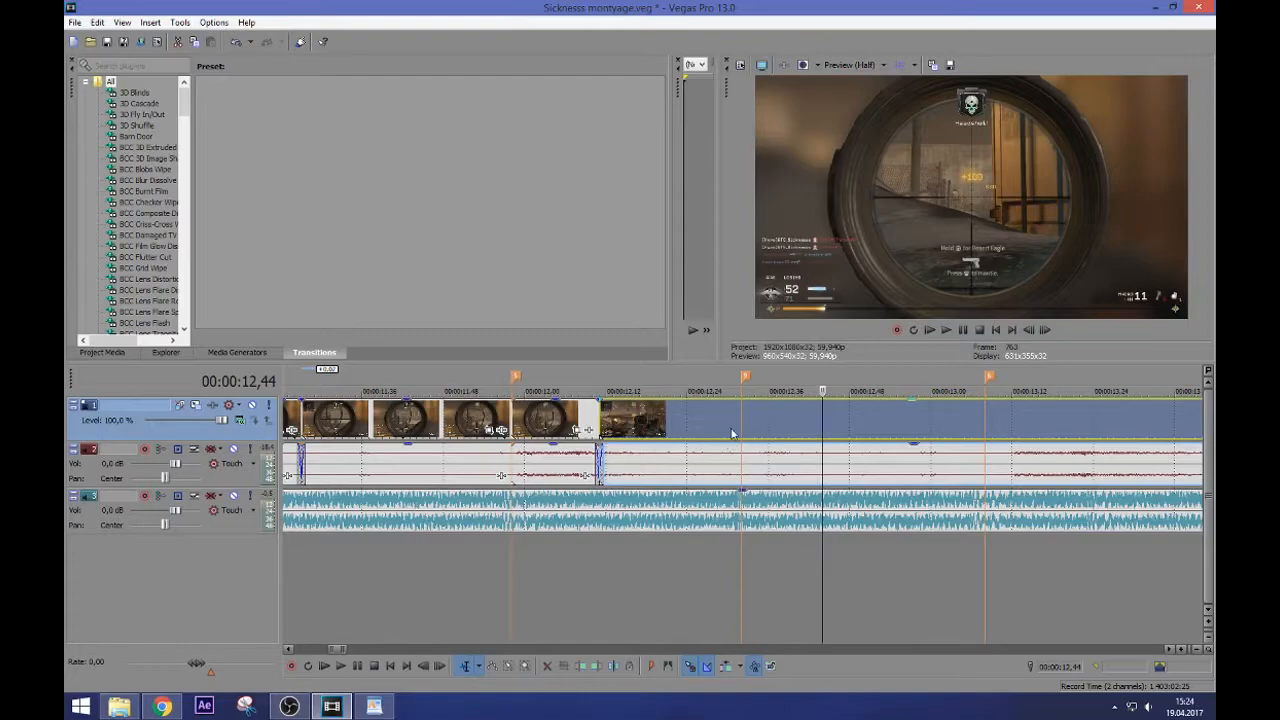
click(742, 427)
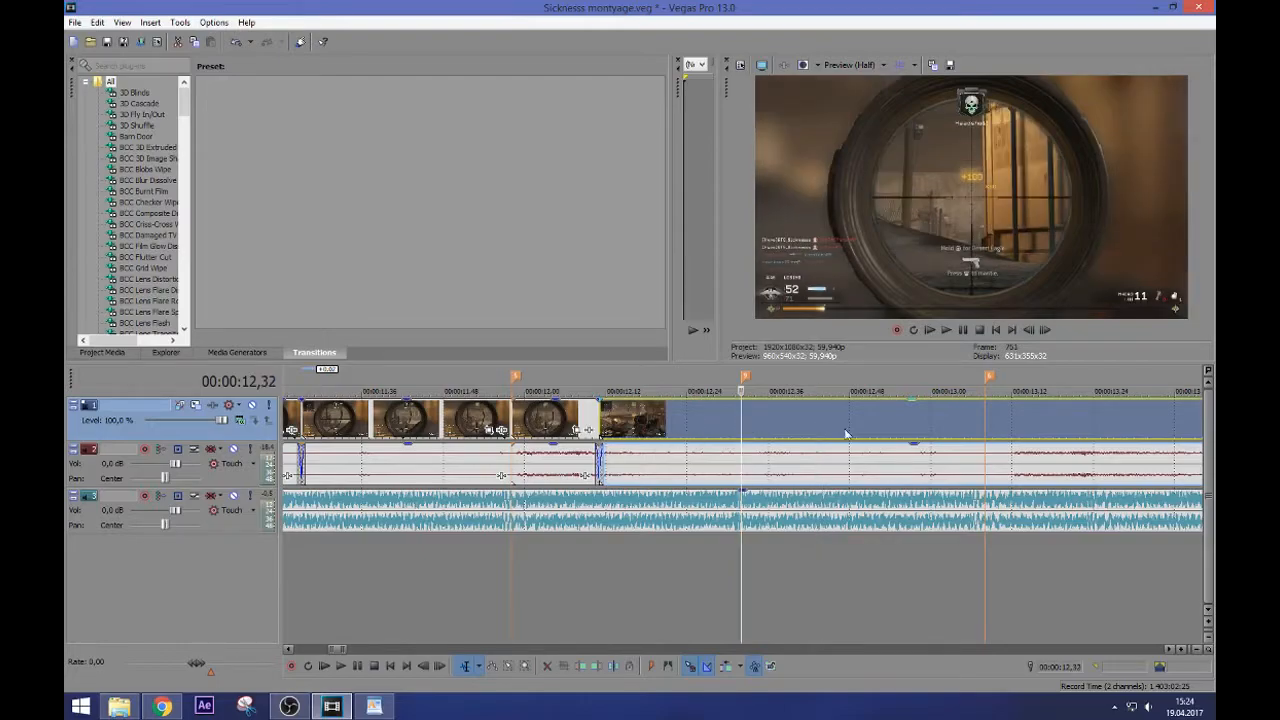
click(988, 418)
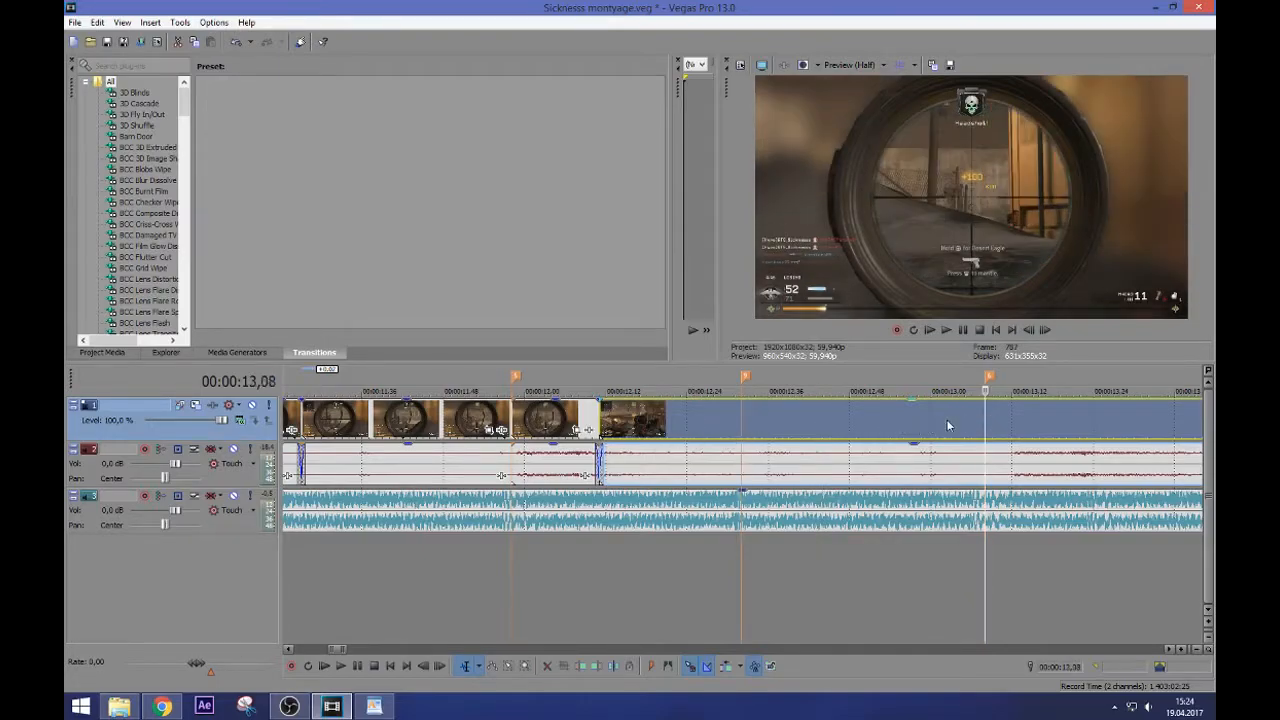
click(740, 417)
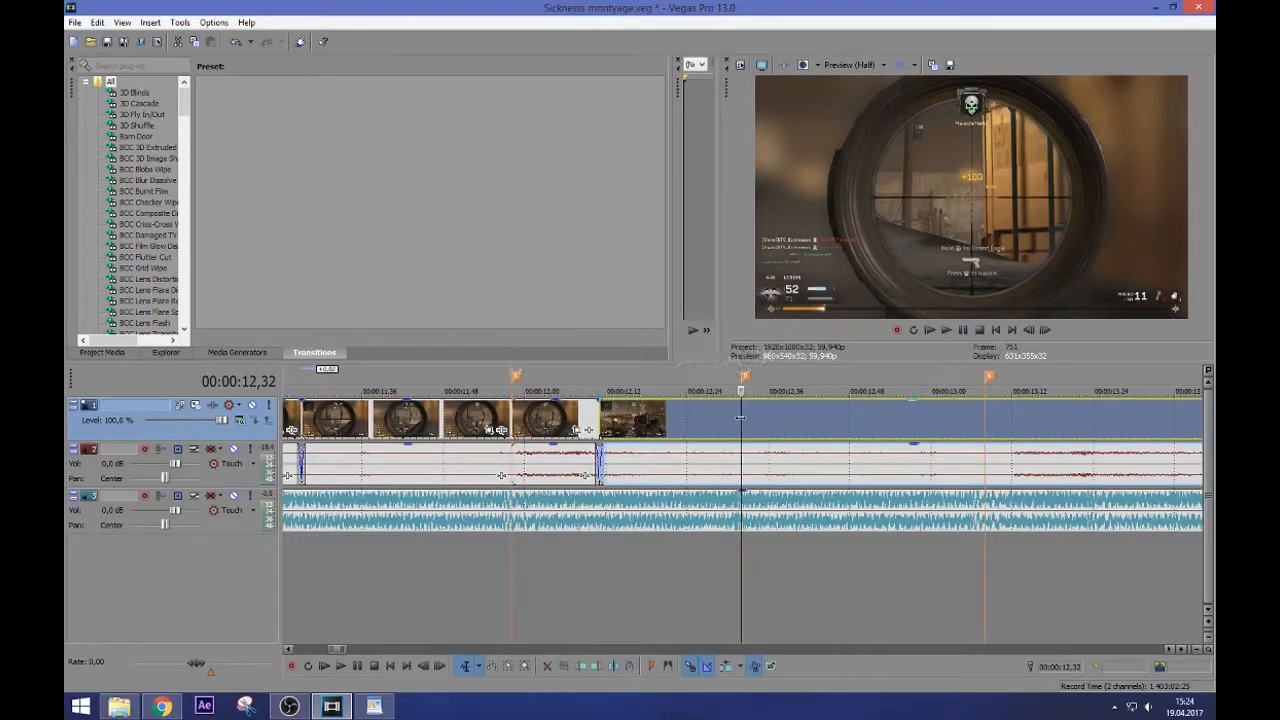
key(s)
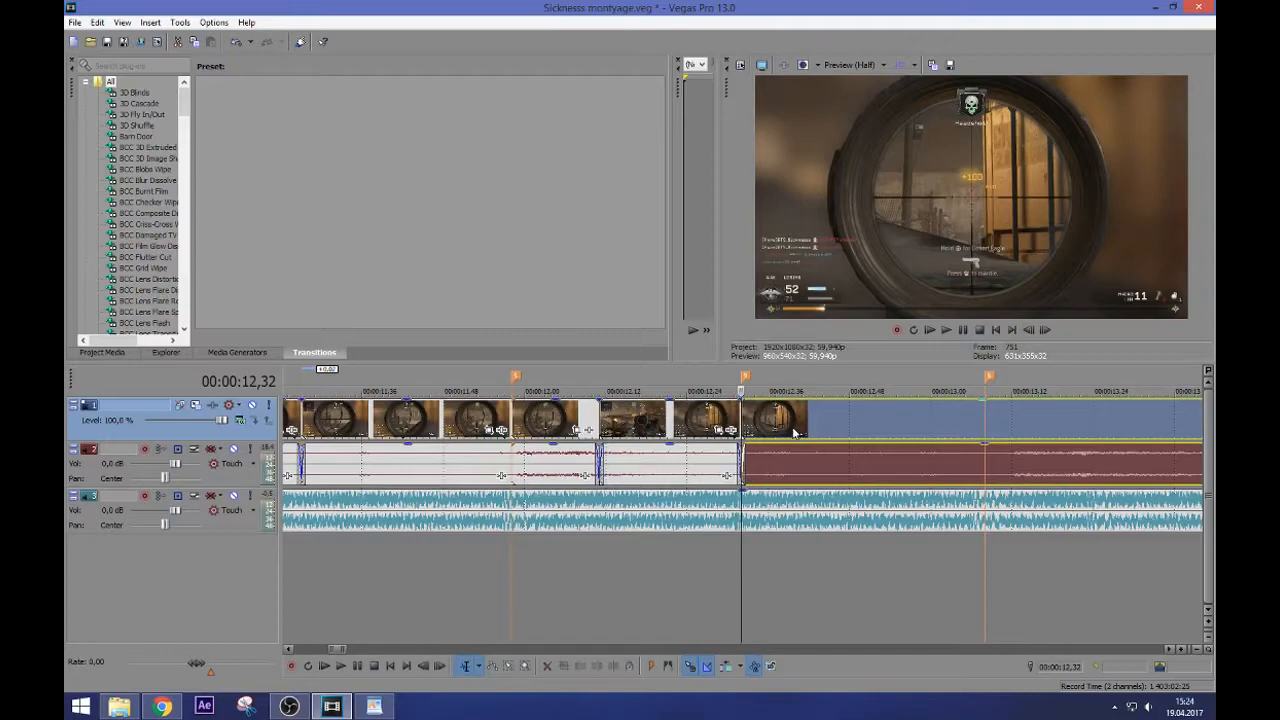
Split the clip again at 00:00:12,52 and shorten the piece before that cut by 11 frames at its end
key(space)
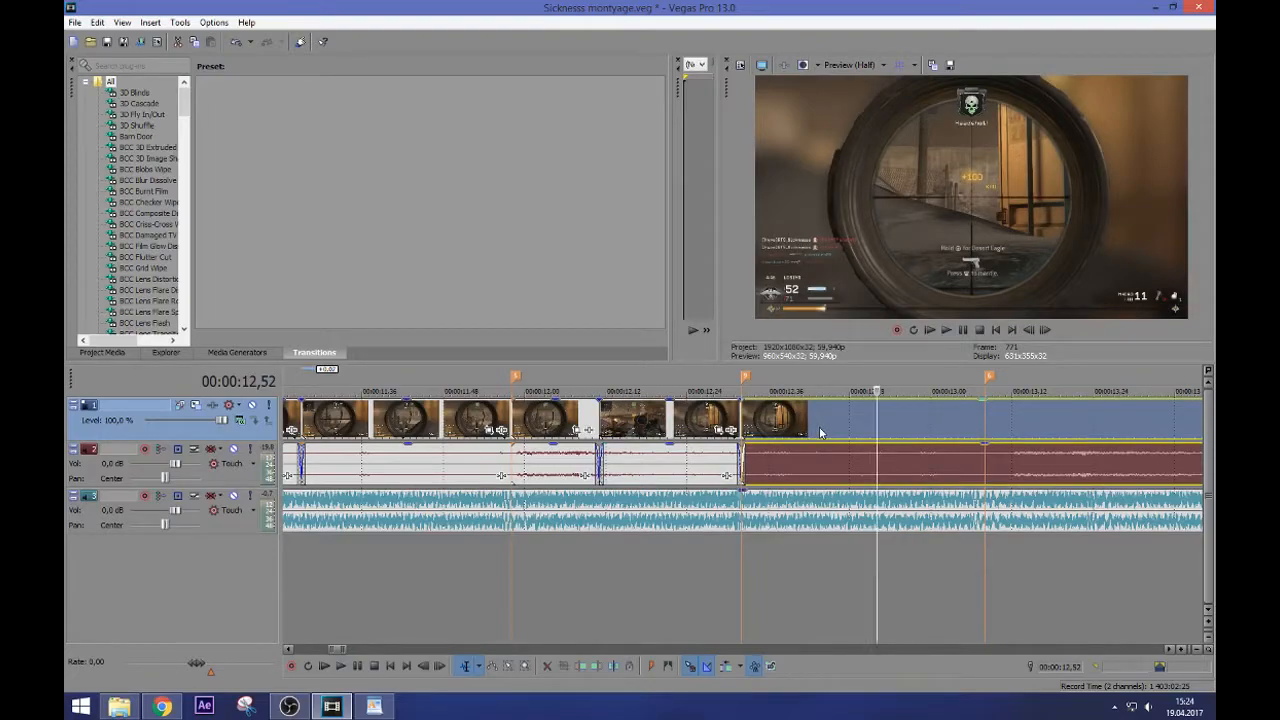
key(s)
drag(875, 420, 796, 418)
Move the clip after the gap 4 frames earlier to put its shot on the 00:00:13,08 marker, and stretch the preceding piece to meet it
click(984, 425)
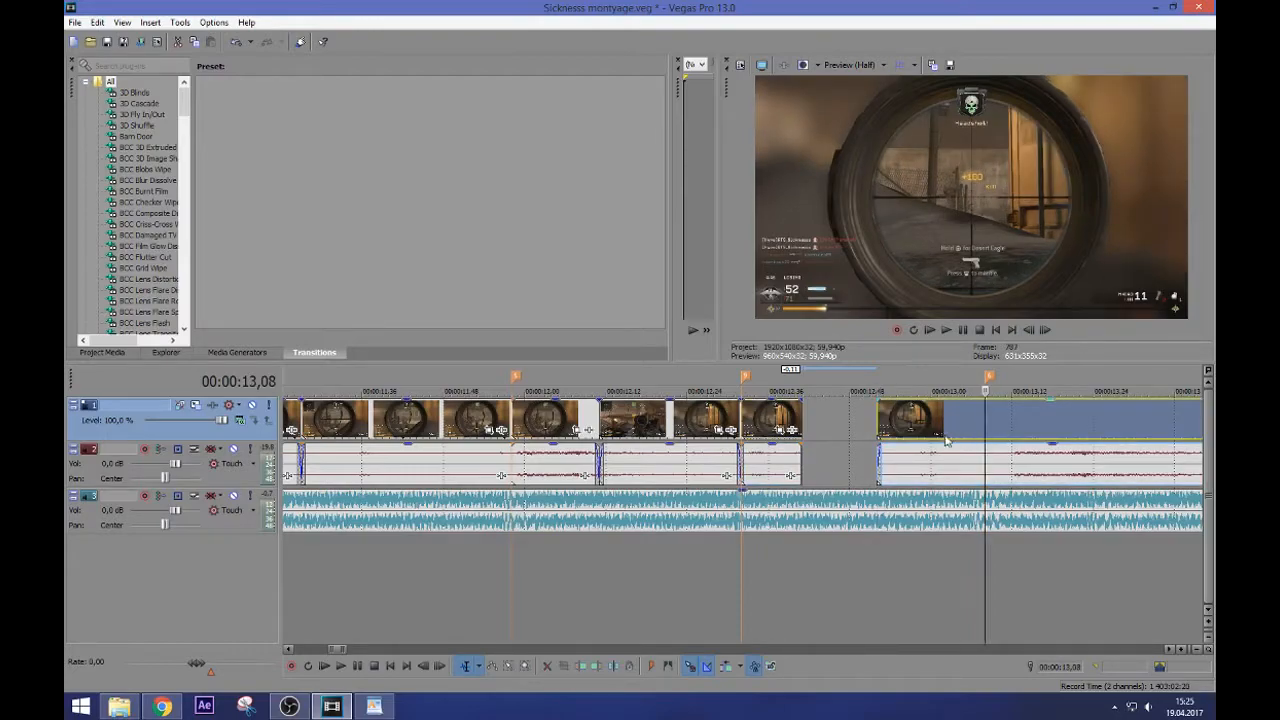
drag(953, 427, 925, 430)
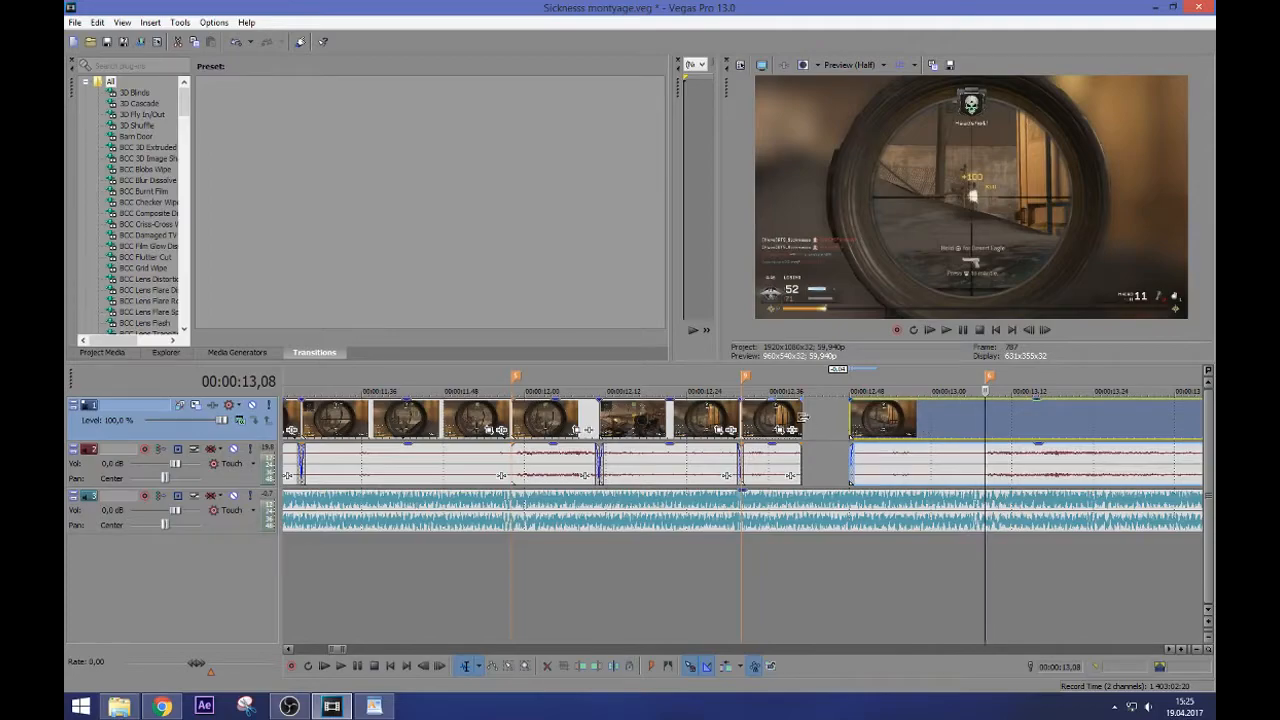
drag(801, 420, 850, 418)
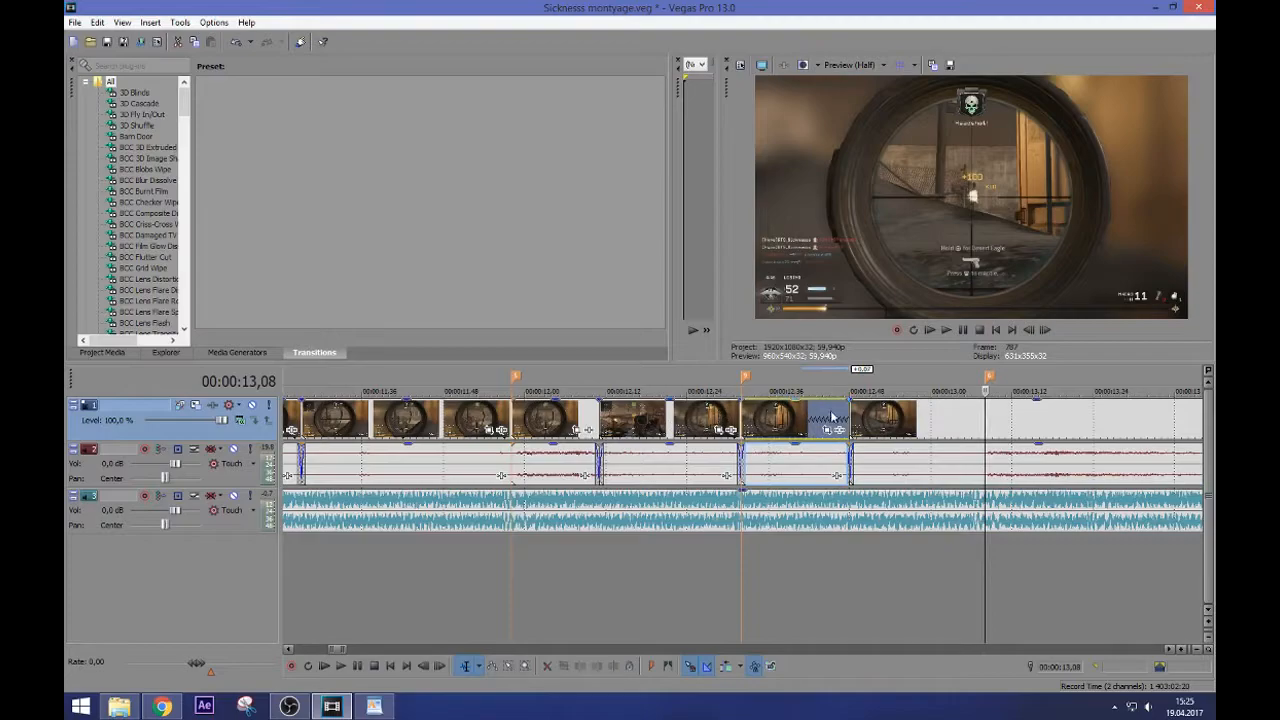
Check the frames at the 00:00:12,48 cut, around the 00:00:12,32 marker and at 00:00:12,21
click(854, 419)
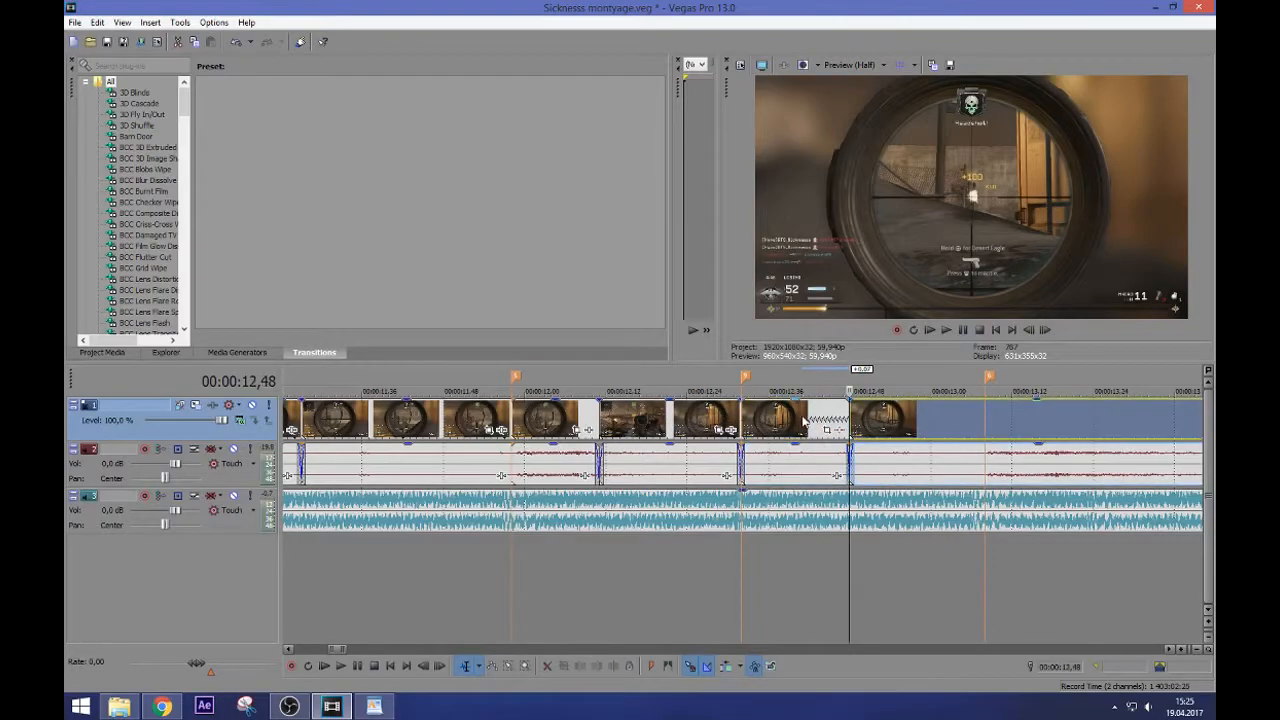
click(737, 417)
click(790, 418)
click(668, 420)
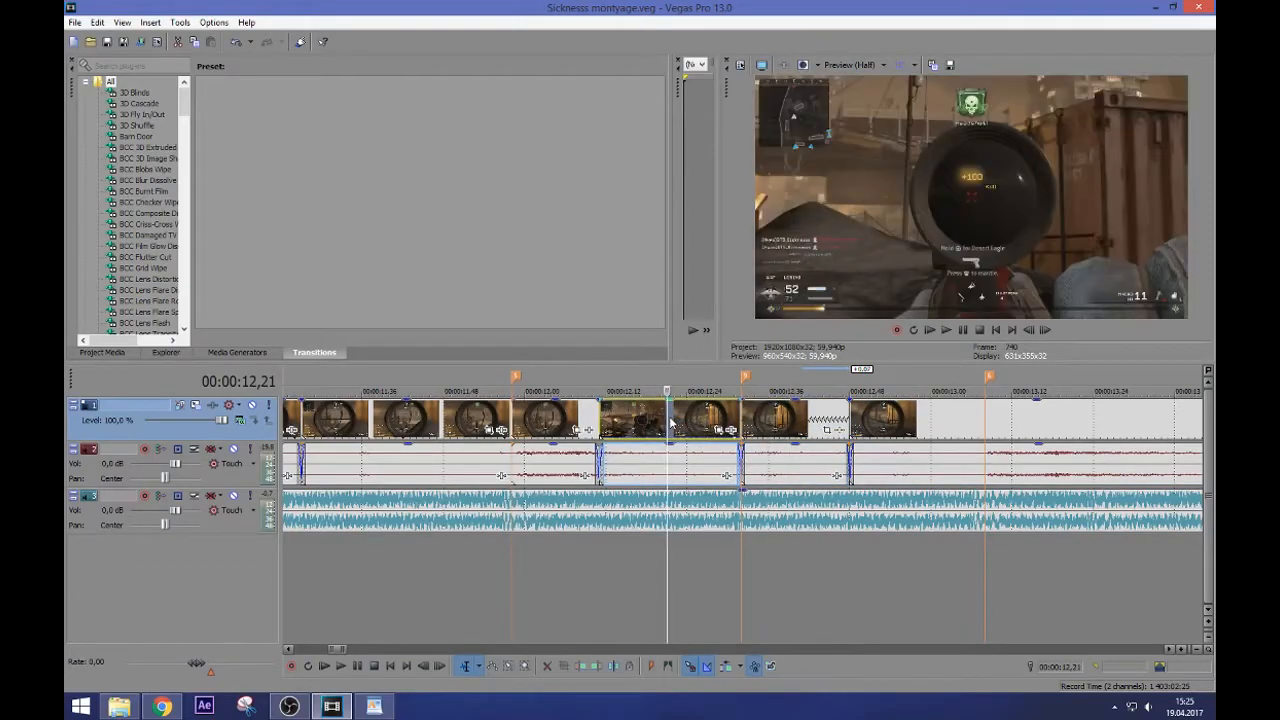
Play back the edited pieces from 00:00:12,21 and around 00:00:11,30 to check their sync with the song
key(space)
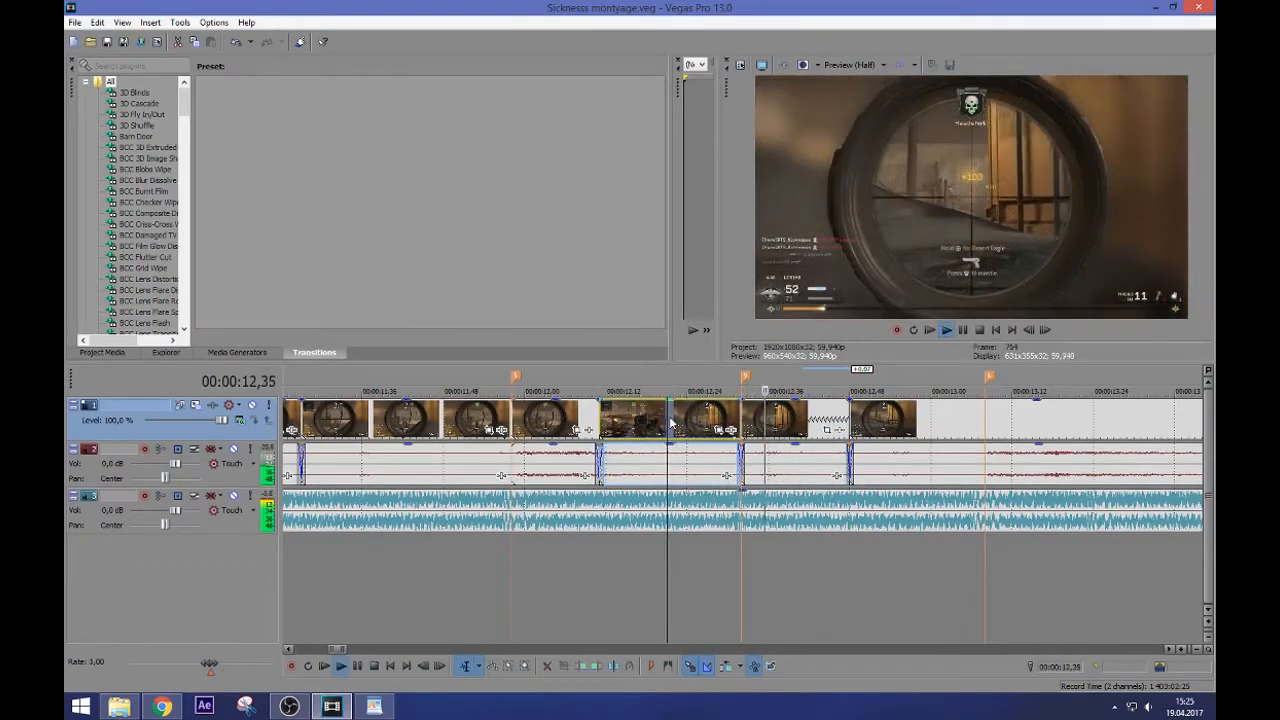
key(space)
scroll(662, 418, down, 6)
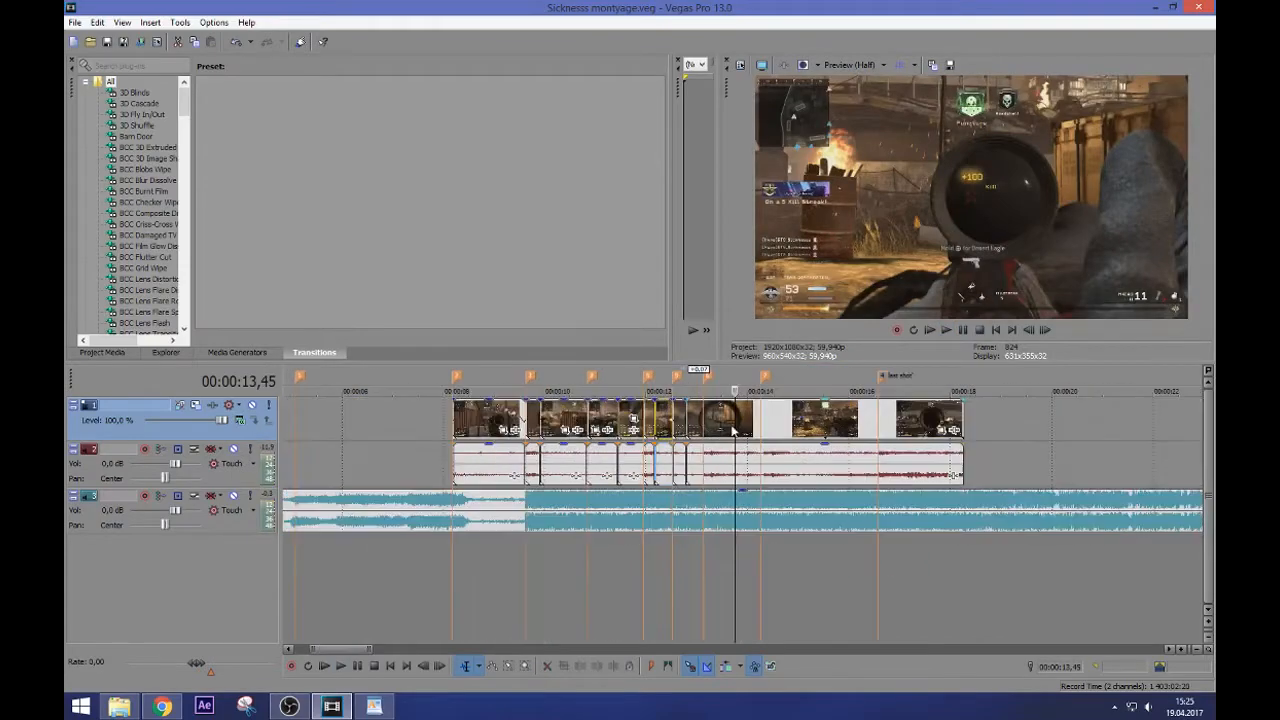
click(652, 418)
key(space)
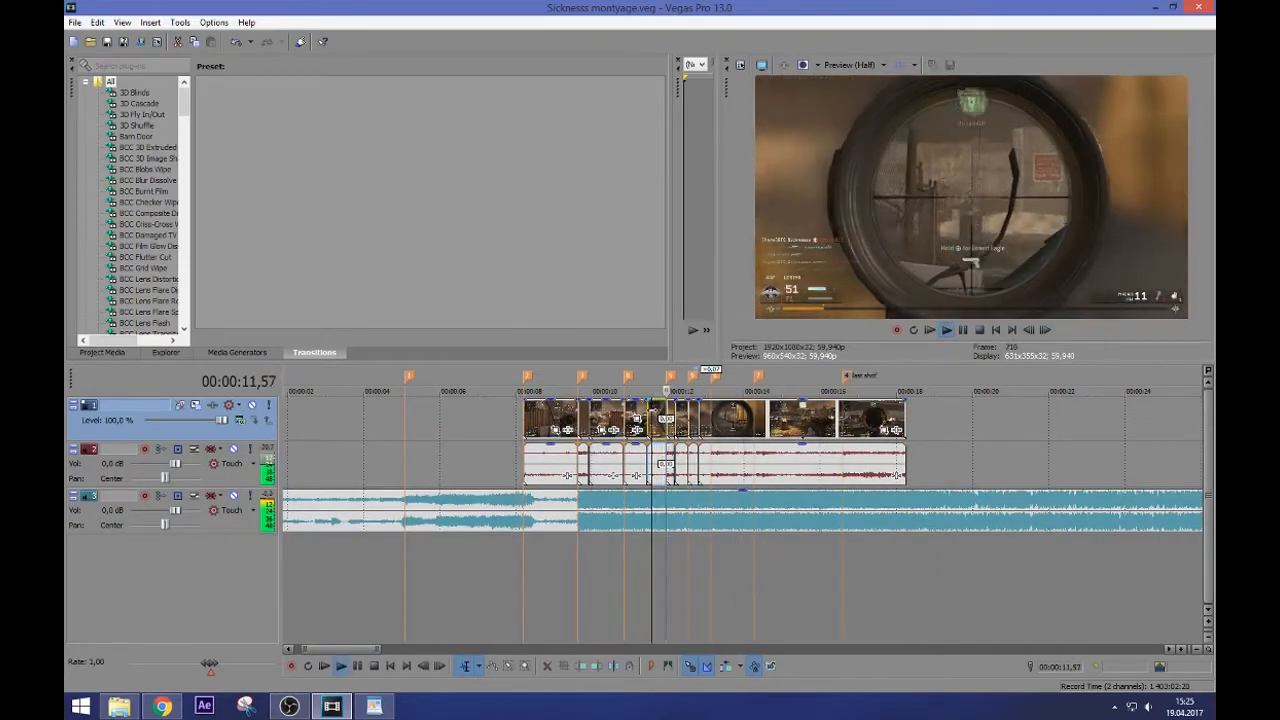
key(space)
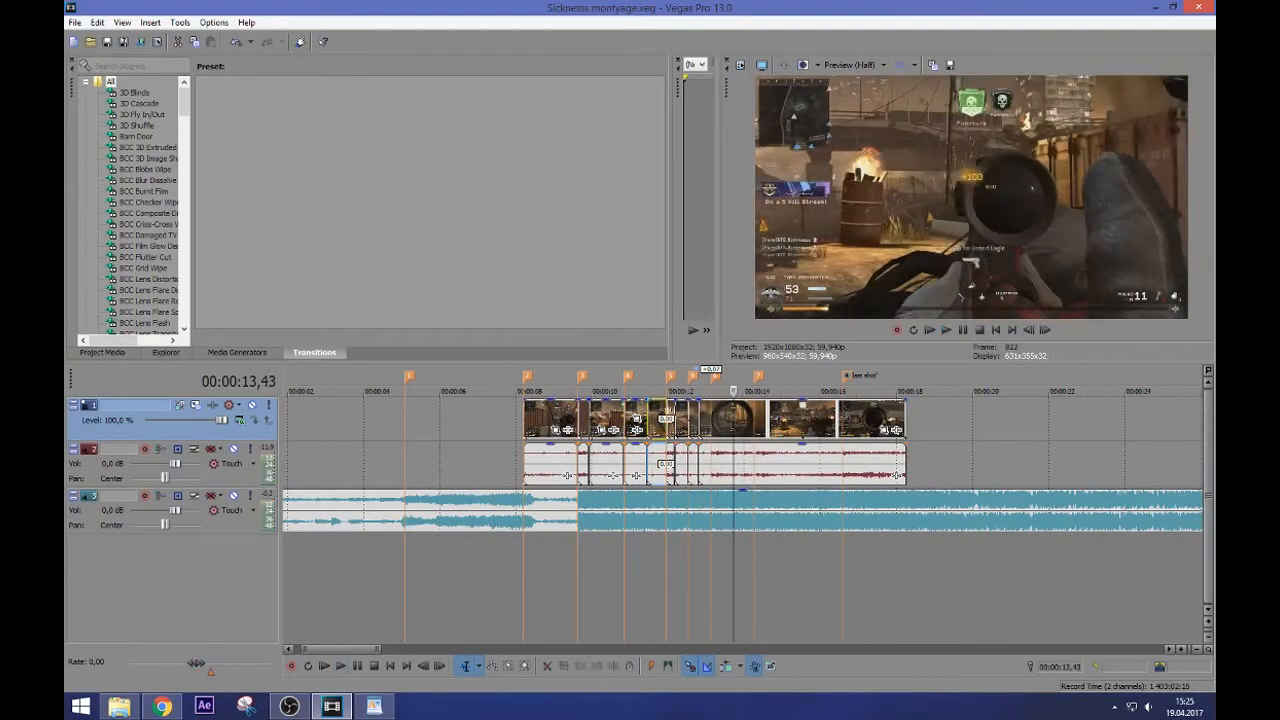
scroll(730, 425, up, 4)
key(space)
key(space)
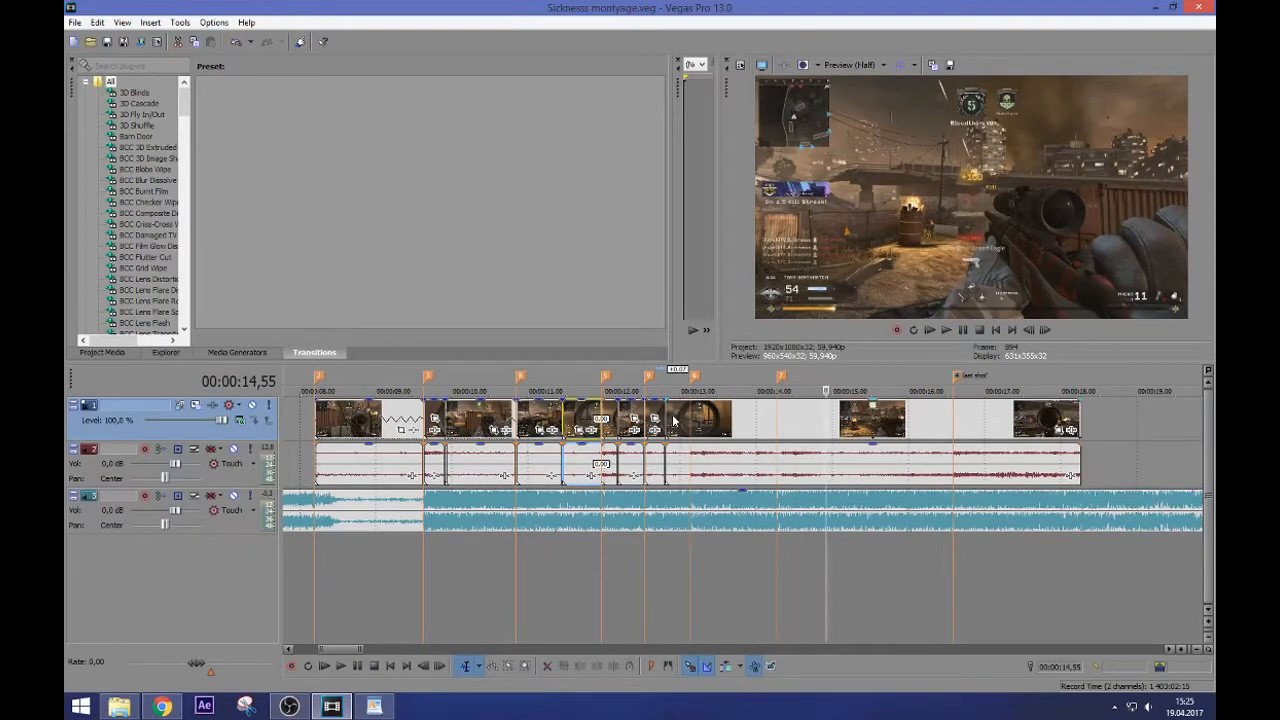
Mark the next beat after the 00:00:13,08 marker at 00:00:13,41 and split the clip there
click(671, 419)
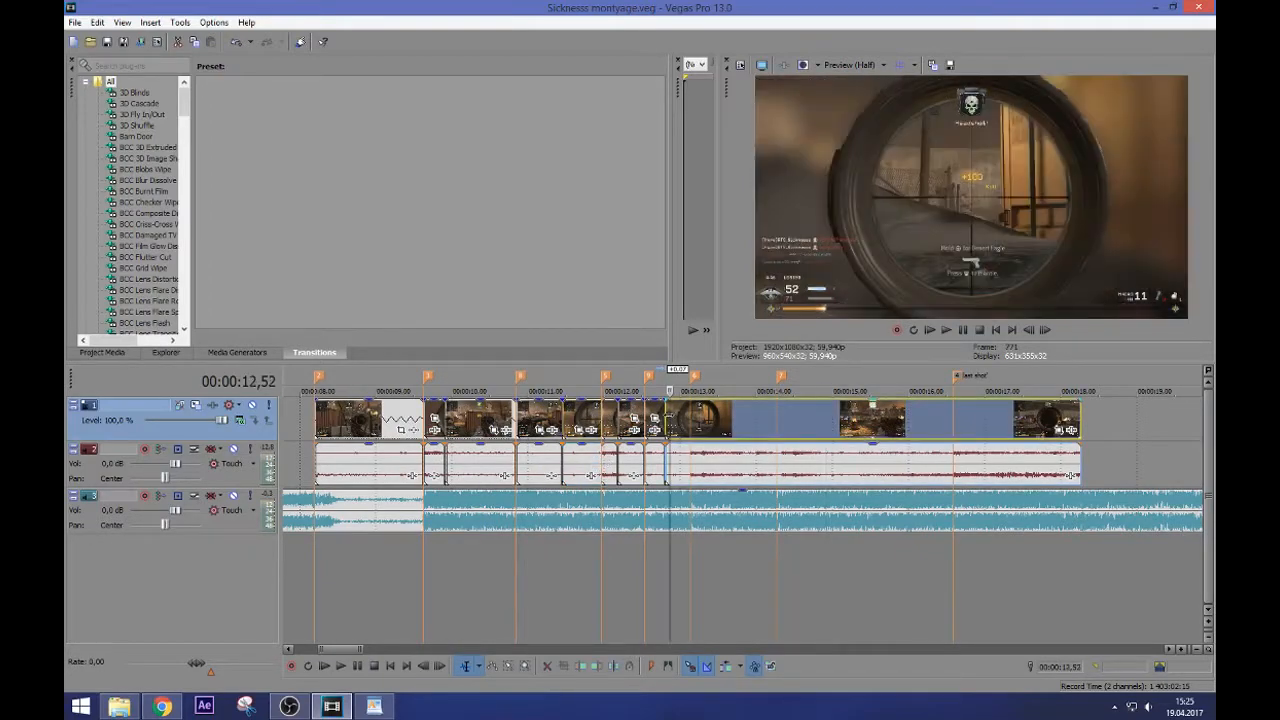
click(669, 421)
key(space)
key(Return)
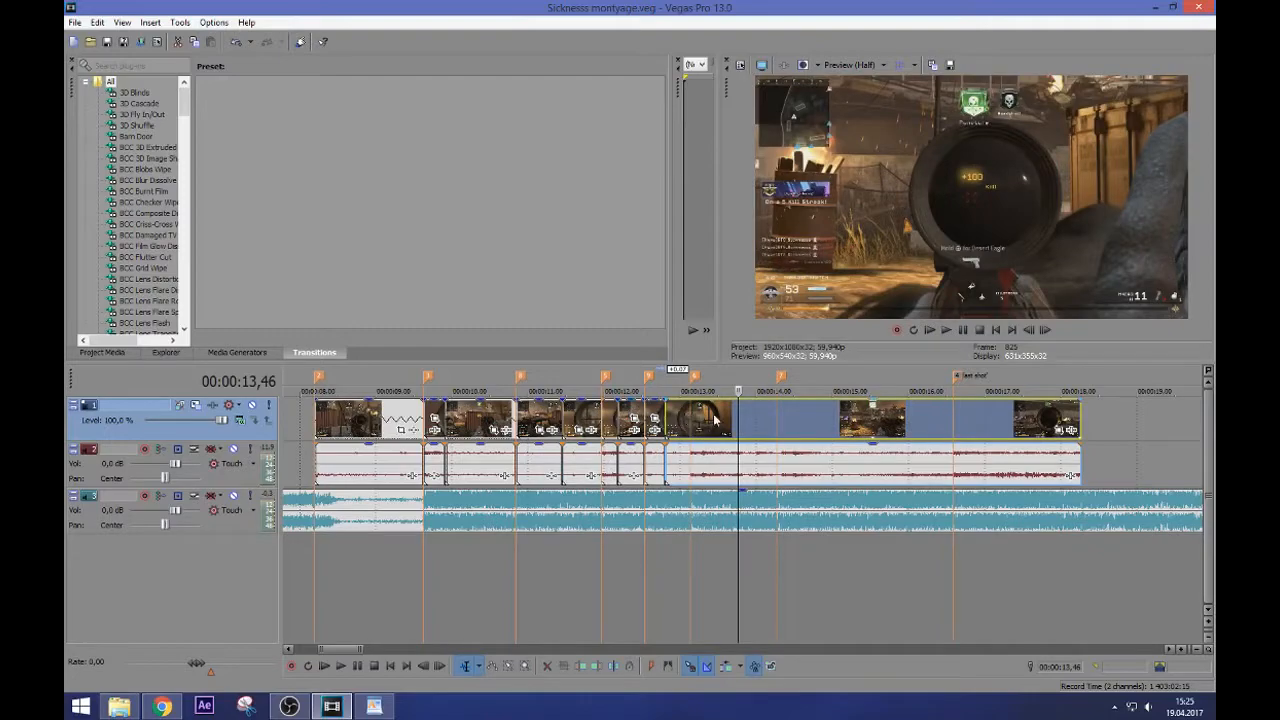
scroll(751, 428, up, 6)
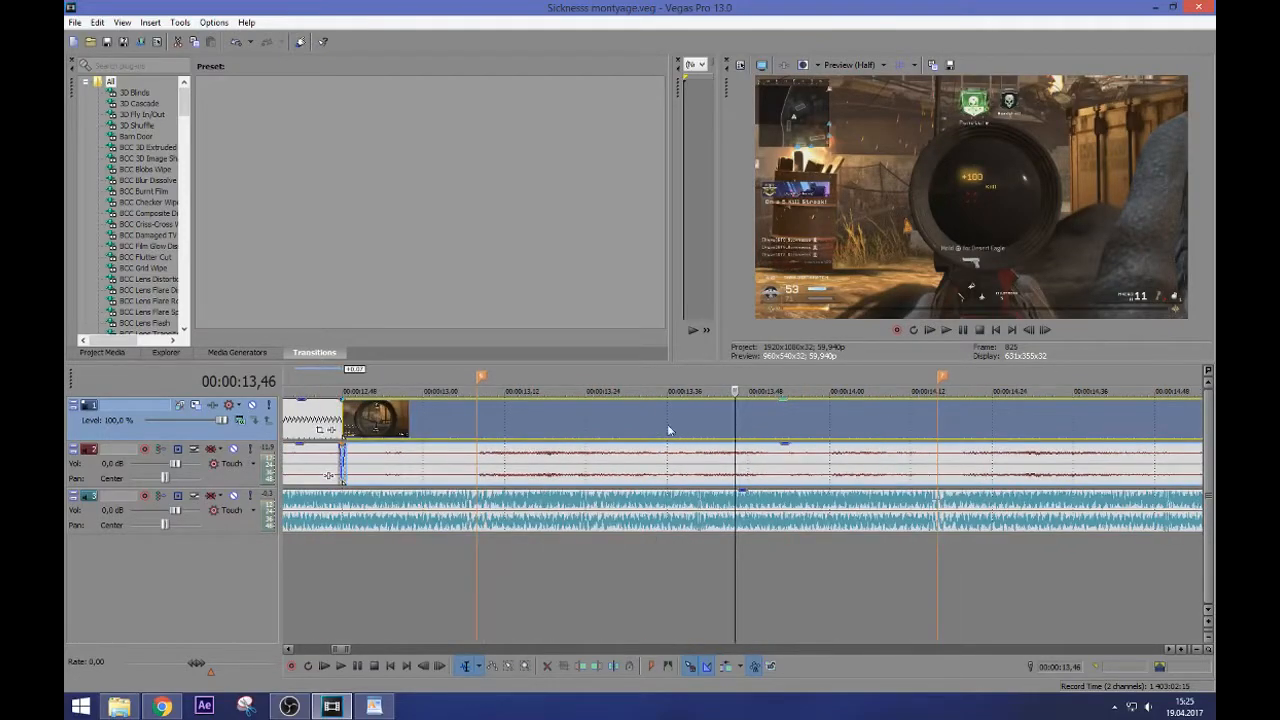
click(477, 418)
key(space)
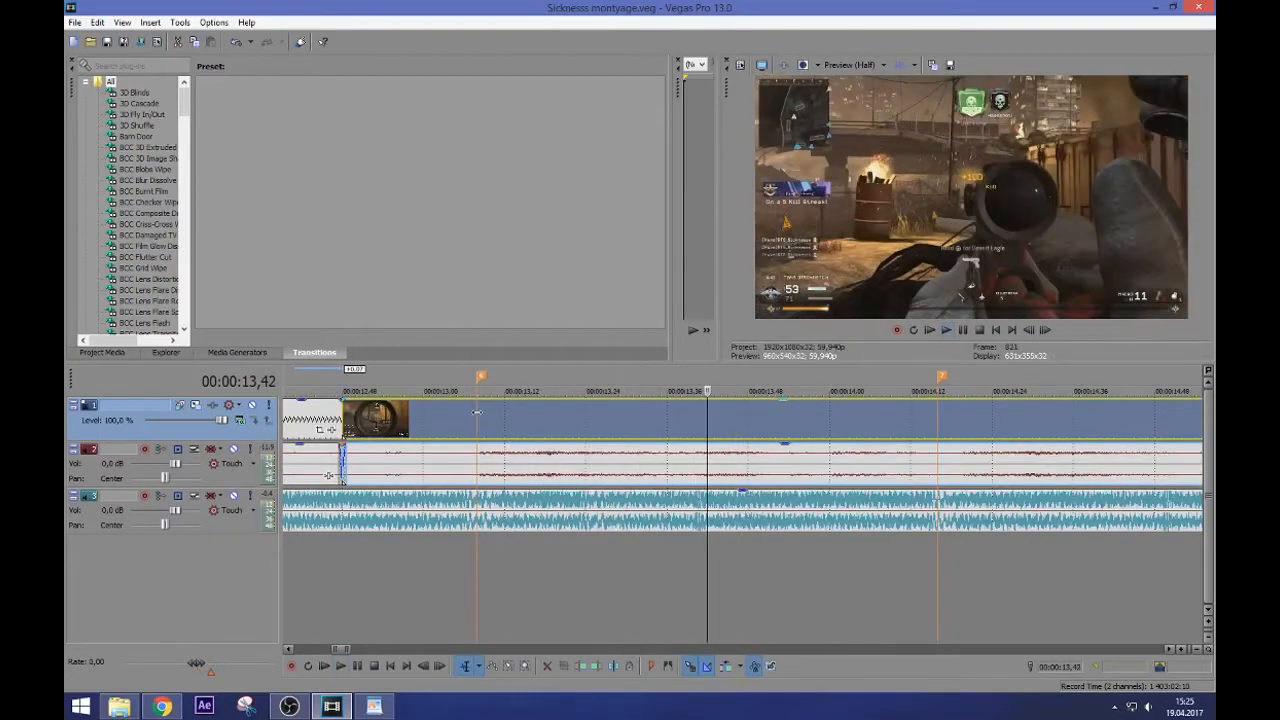
scroll(594, 457, up, 2)
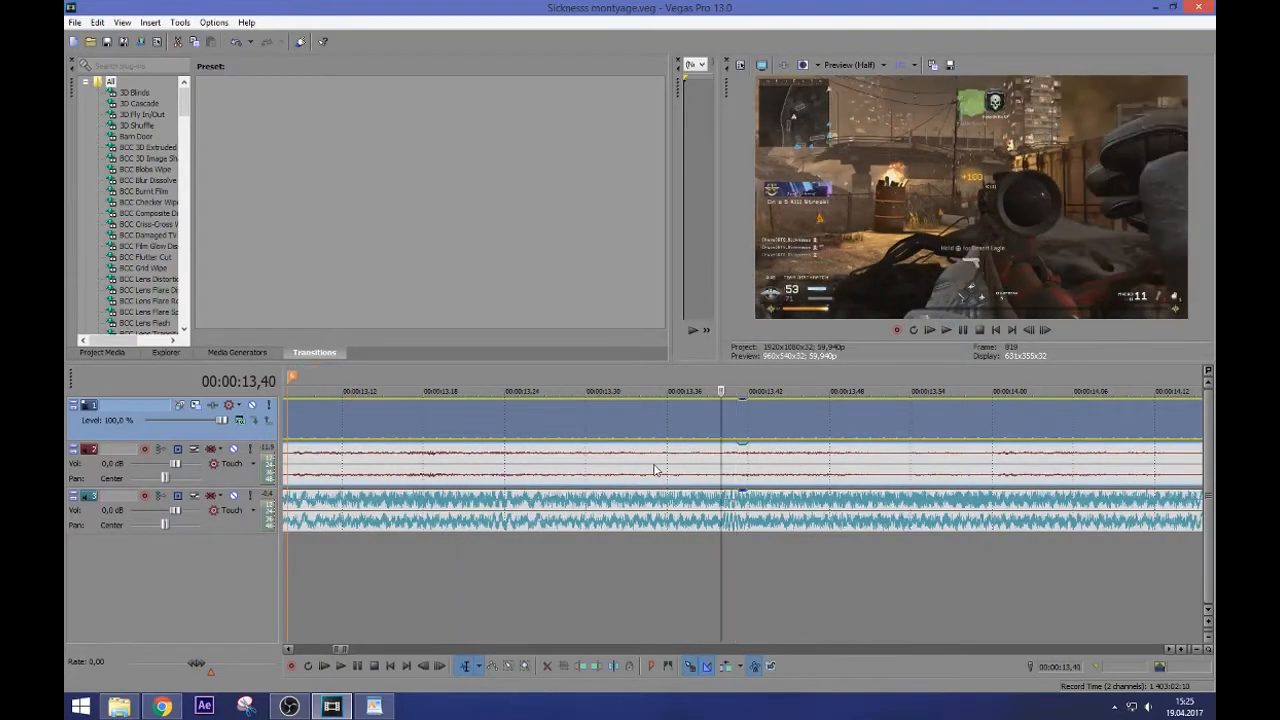
scroll(652, 466, down, 5)
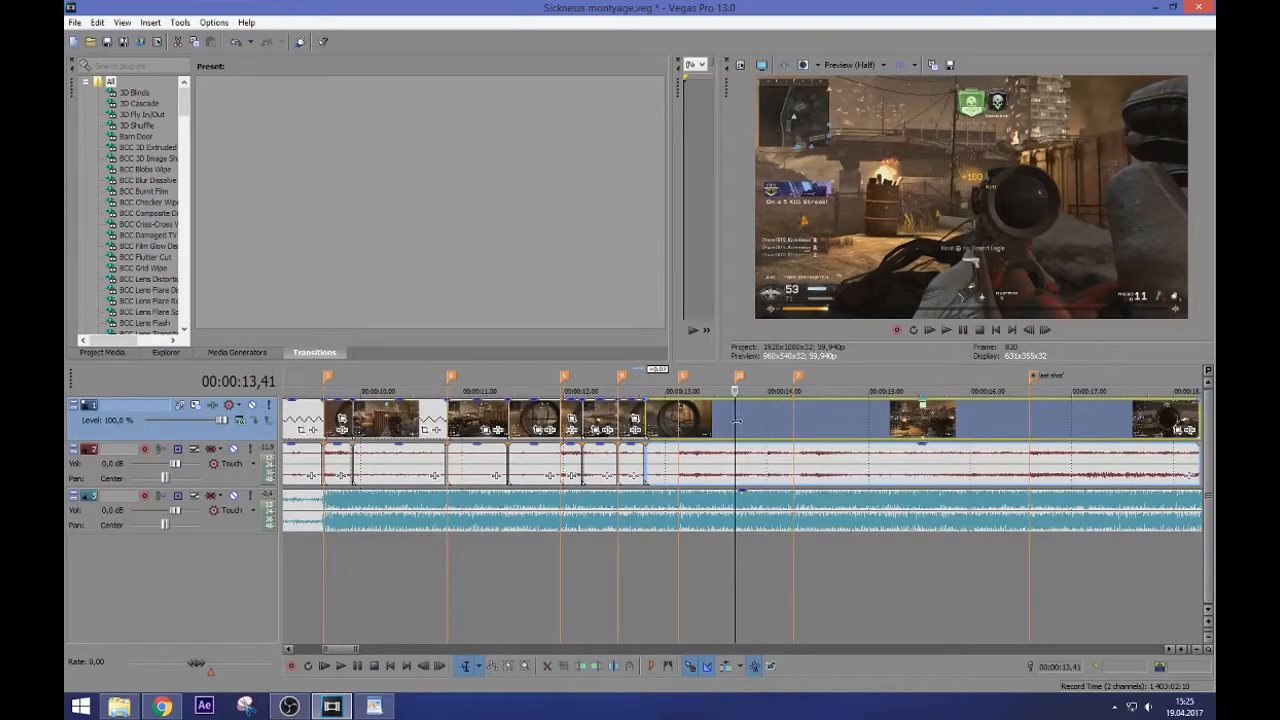
key(s)
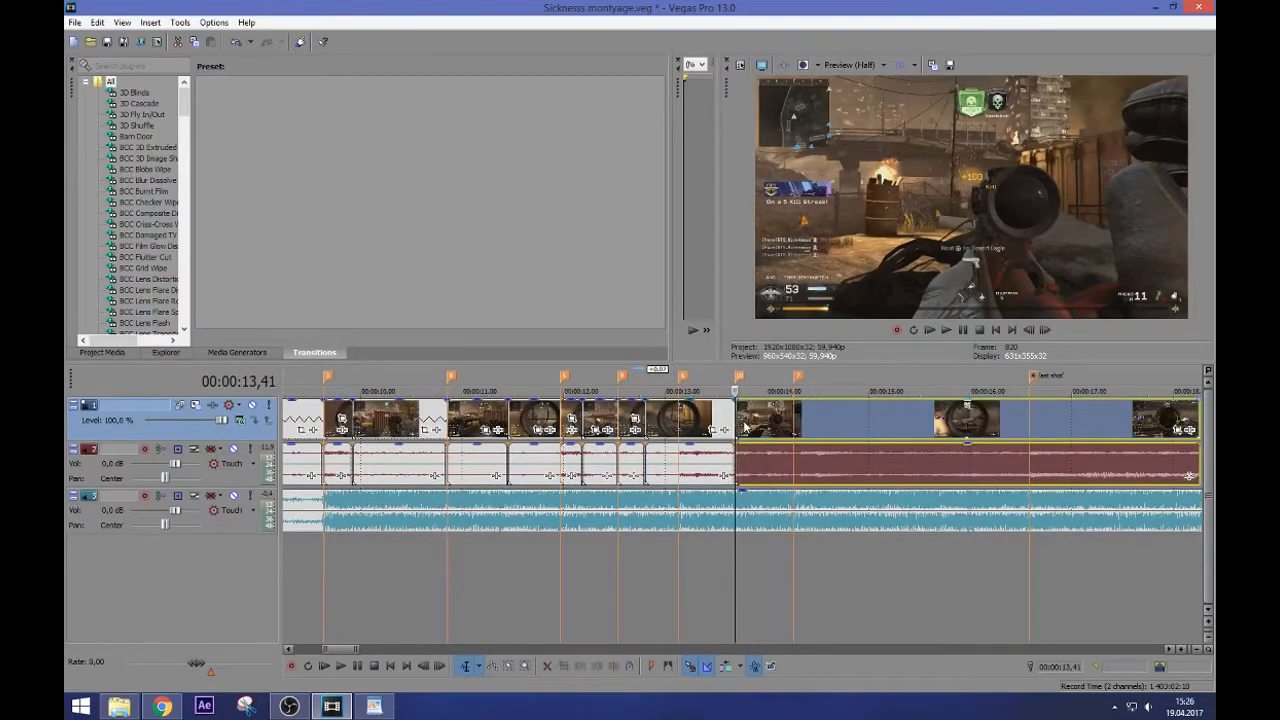
Step through the frames after the 00:00:13,41 cut and split the clip again at 00:00:14,03
key(space)
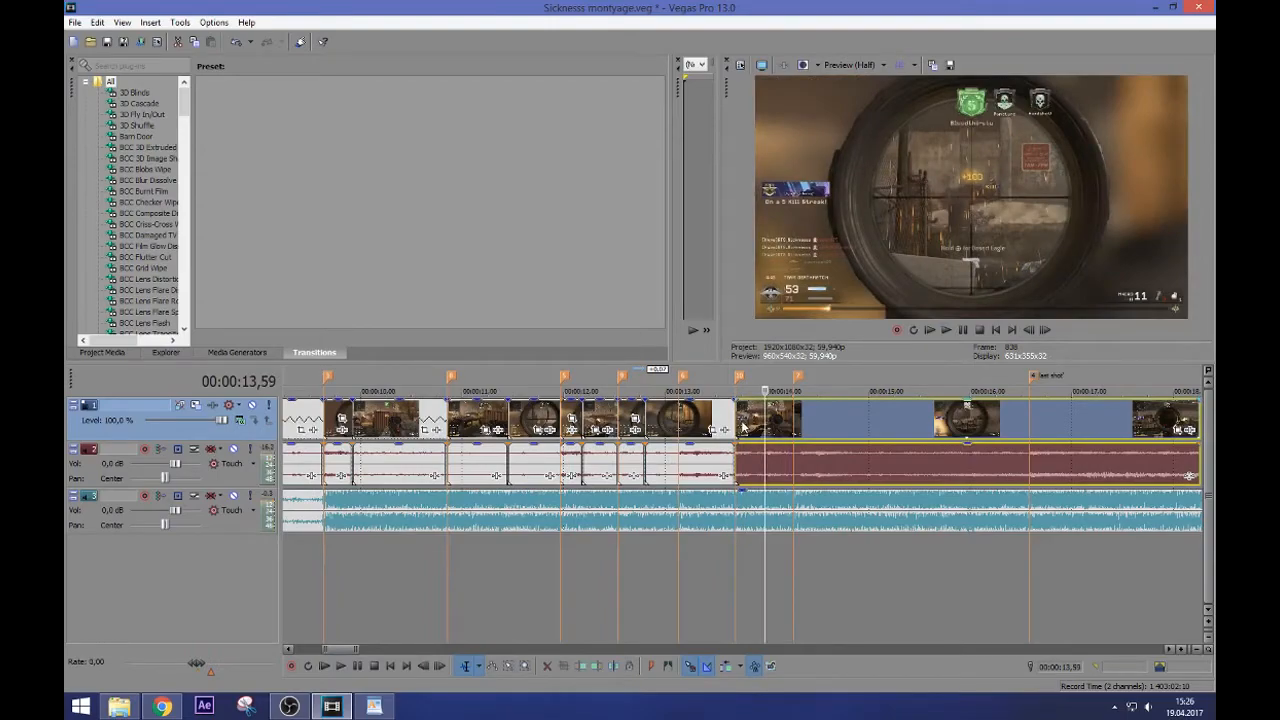
click(740, 425)
key(Right)
key(Right)
key(Right)
key(Right)
key(Right)
key(Right)
key(Right)
key(Right)
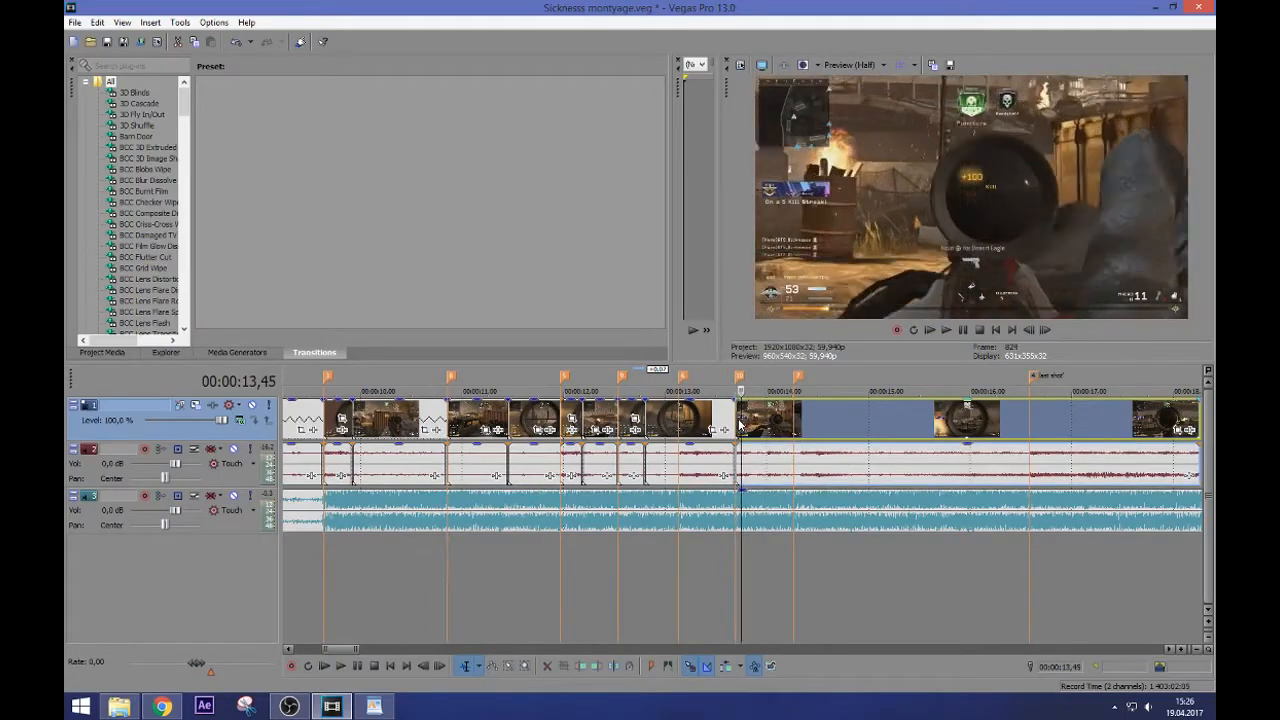
key(Right)
key(Right)
key(Right)
key(Right)
key(Right)
key(Right)
key(Right)
key(Right)
key(Right)
key(Right)
key(Right)
key(Right)
key(Right)
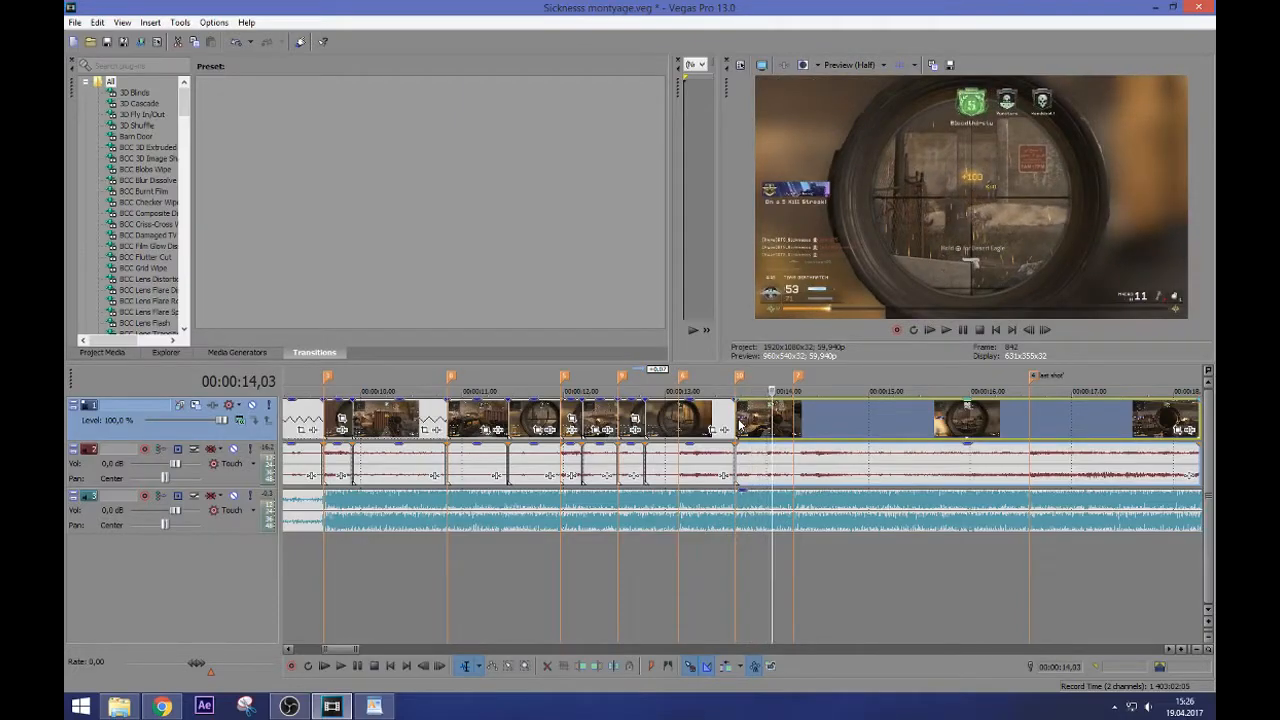
key(s)
Compress the piece after the 00:00:13,41 marker to end at 00:00:13,53 and move the following clip back to meet it
click(755, 420)
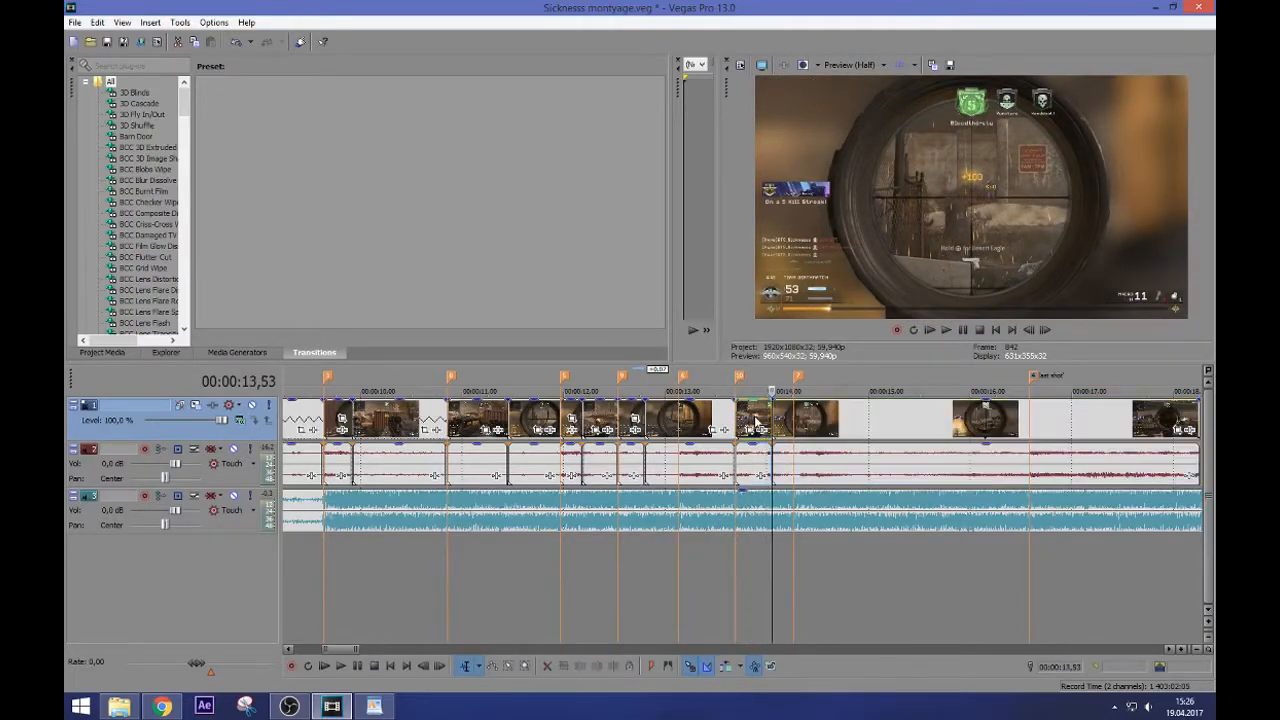
scroll(760, 420, up, 3)
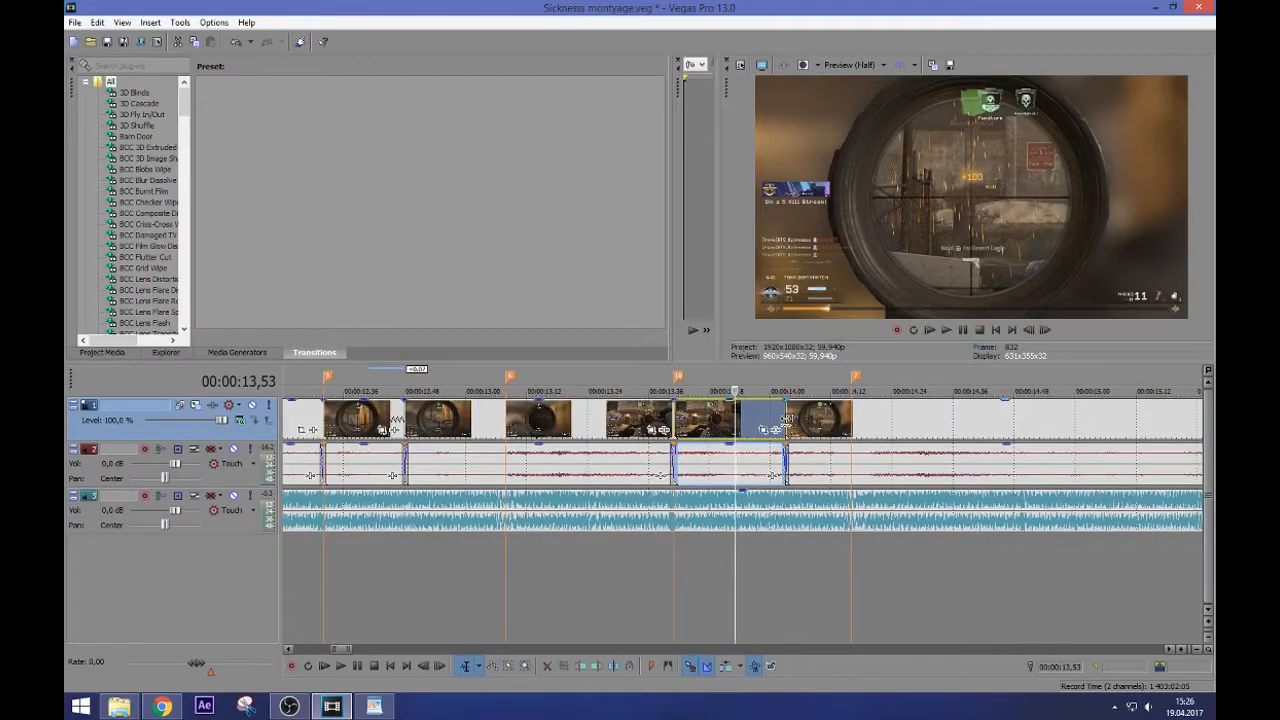
drag(782, 420, 735, 420)
drag(845, 420, 790, 416)
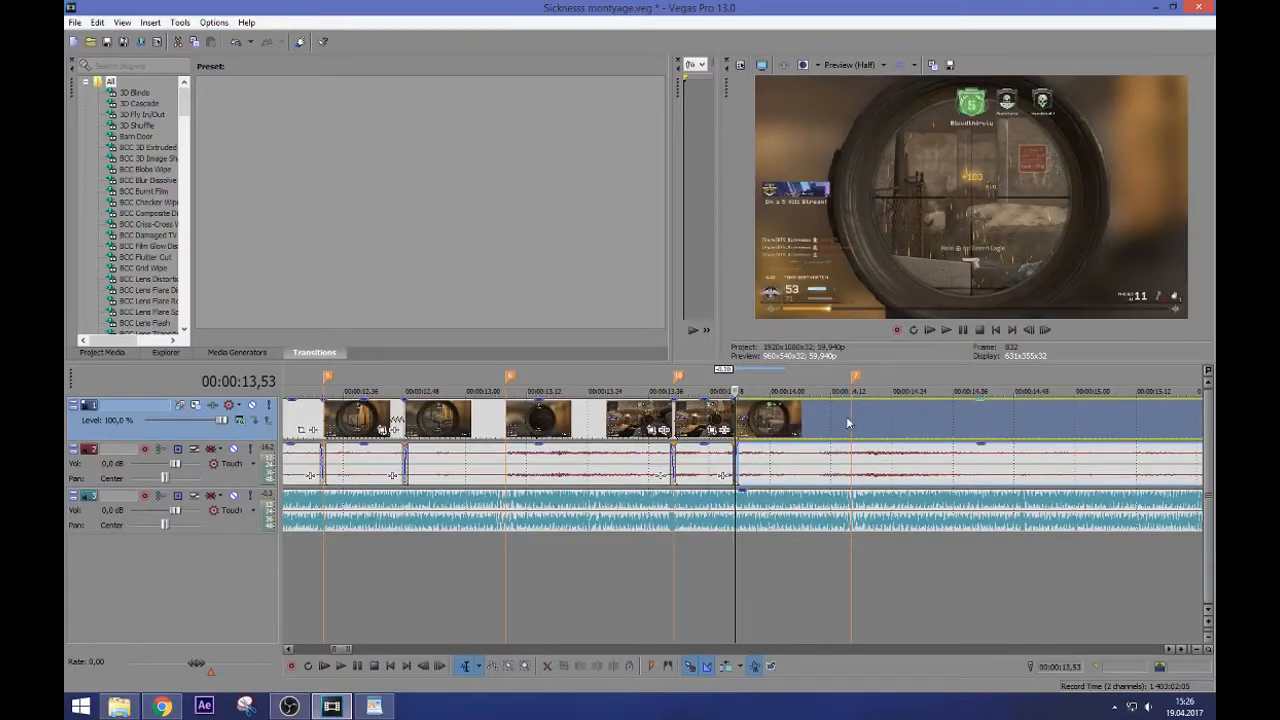
Move the last clip 2 frames earlier to put its shot on the 00:00:14,16 marker, and play back the result
click(854, 417)
key(space)
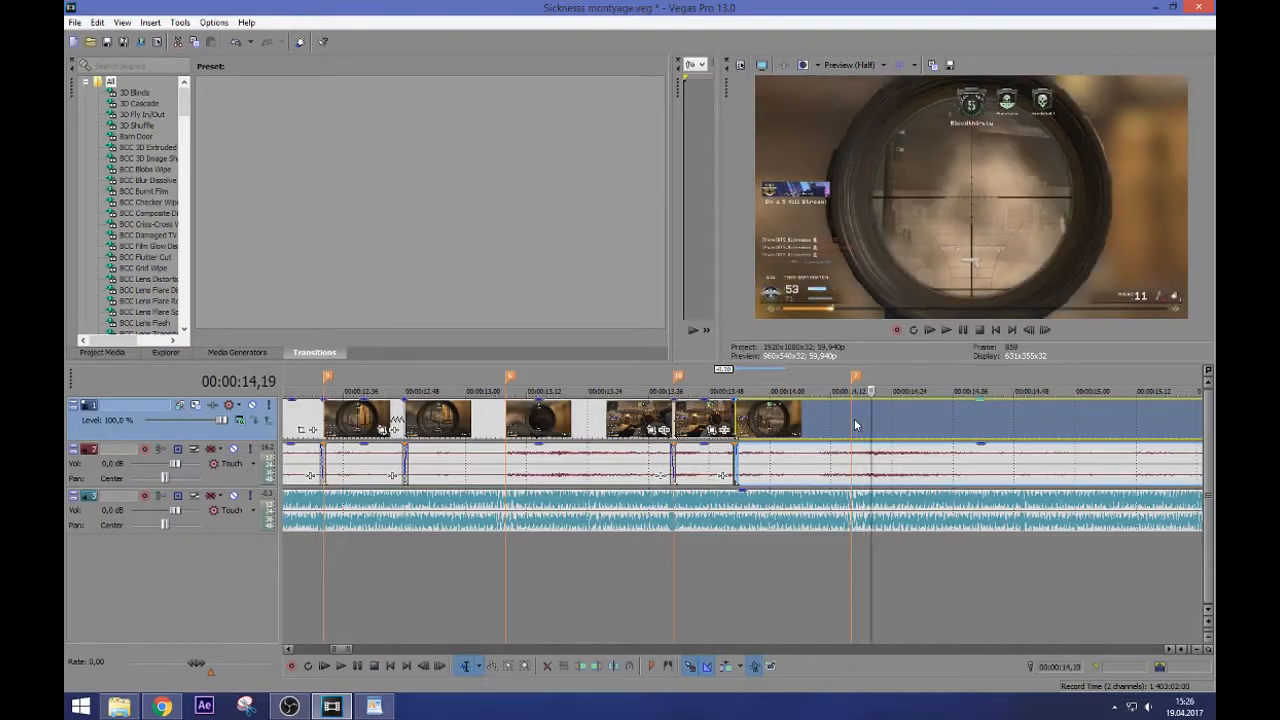
key(space)
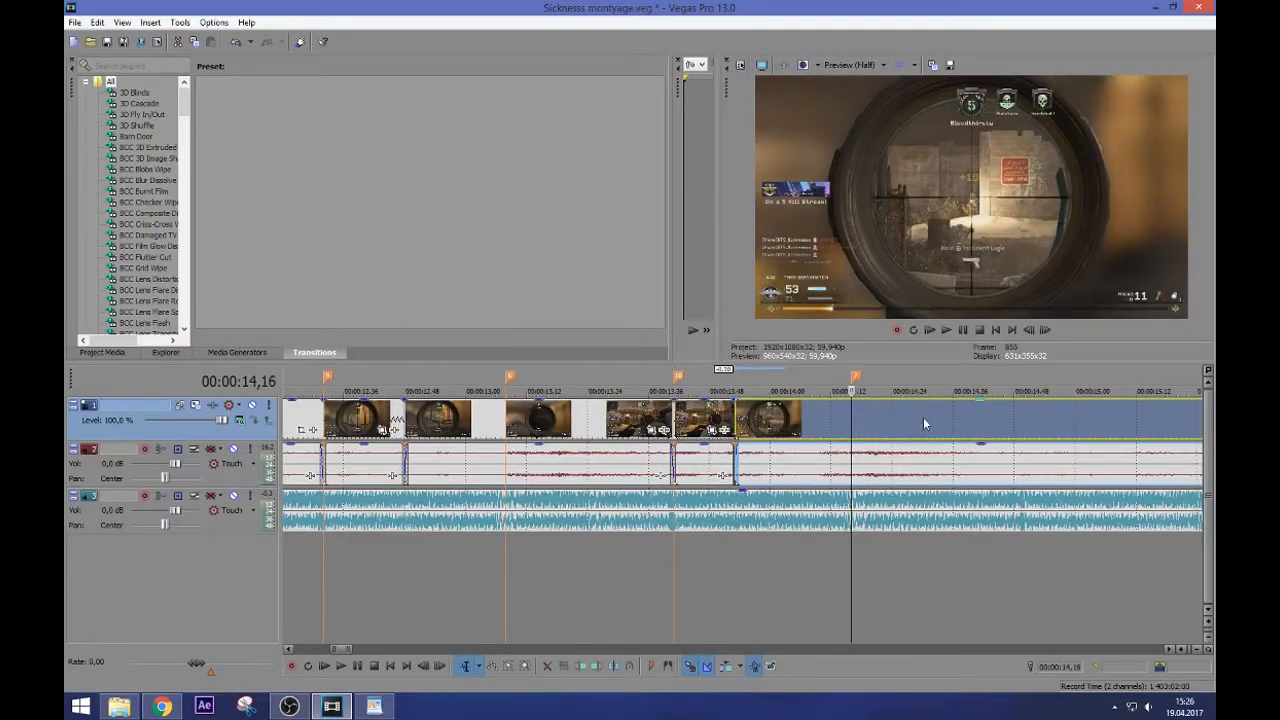
drag(942, 417, 936, 414)
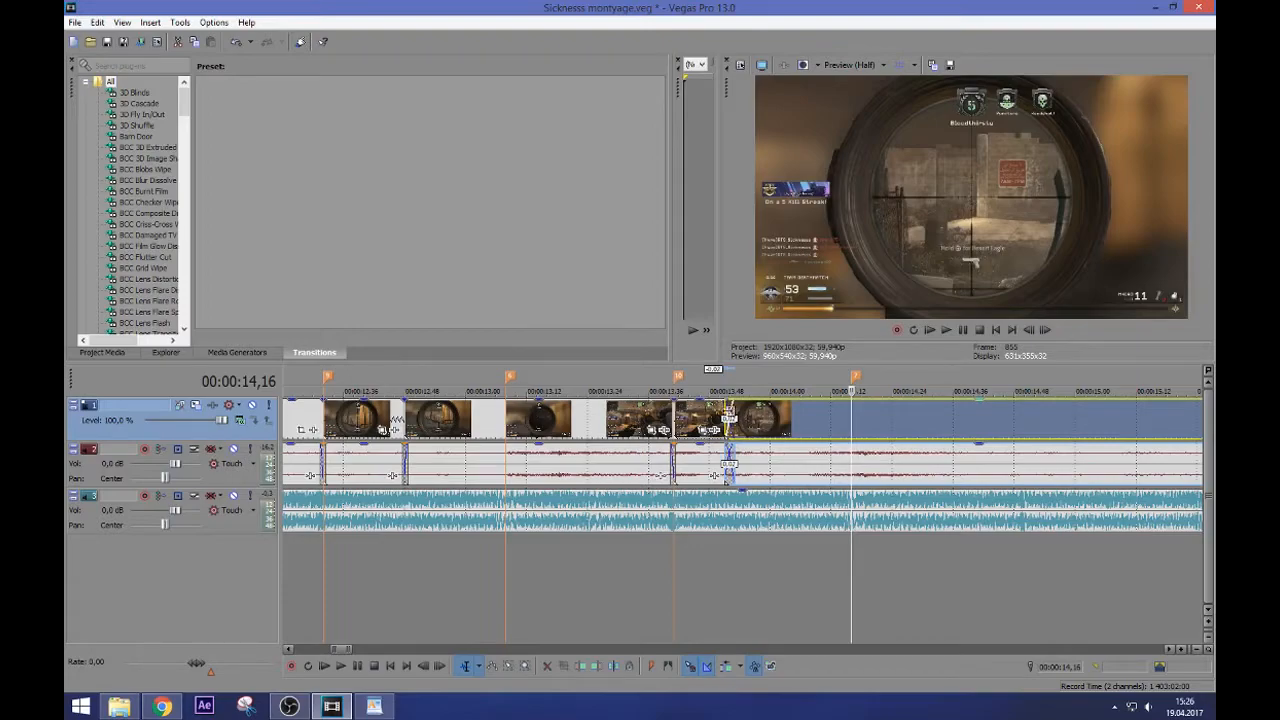
click(684, 417)
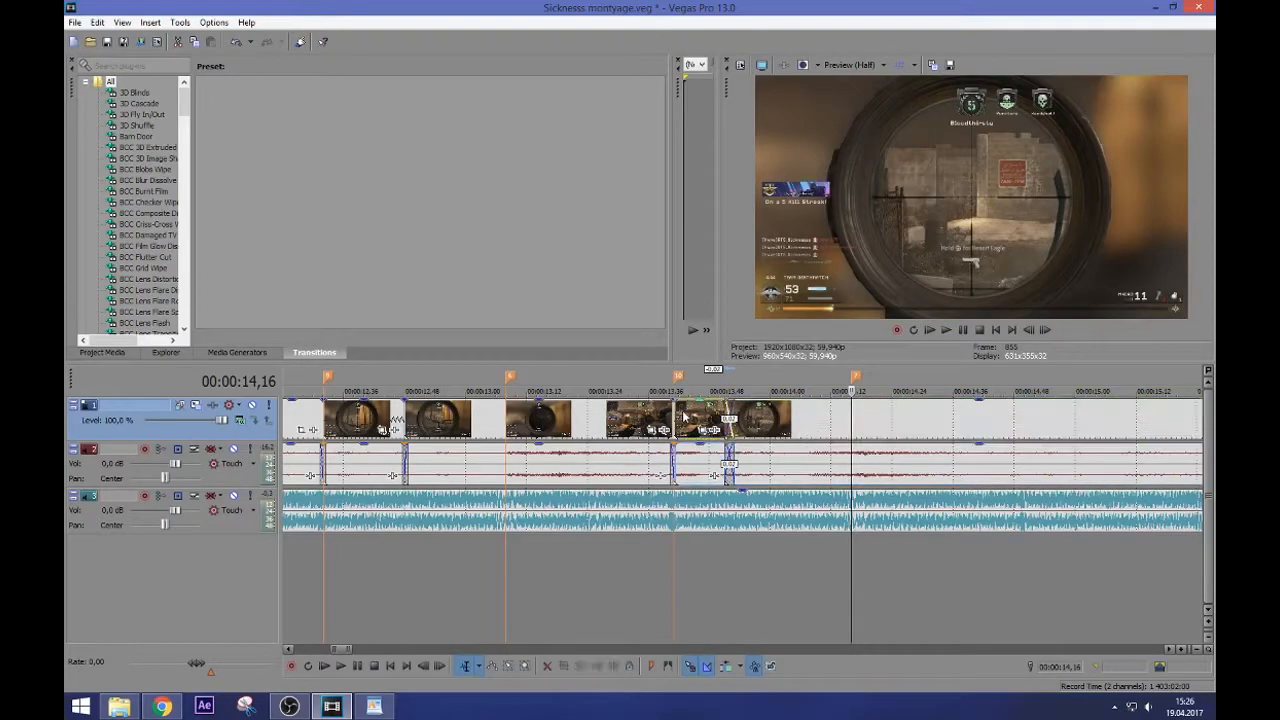
key(space)
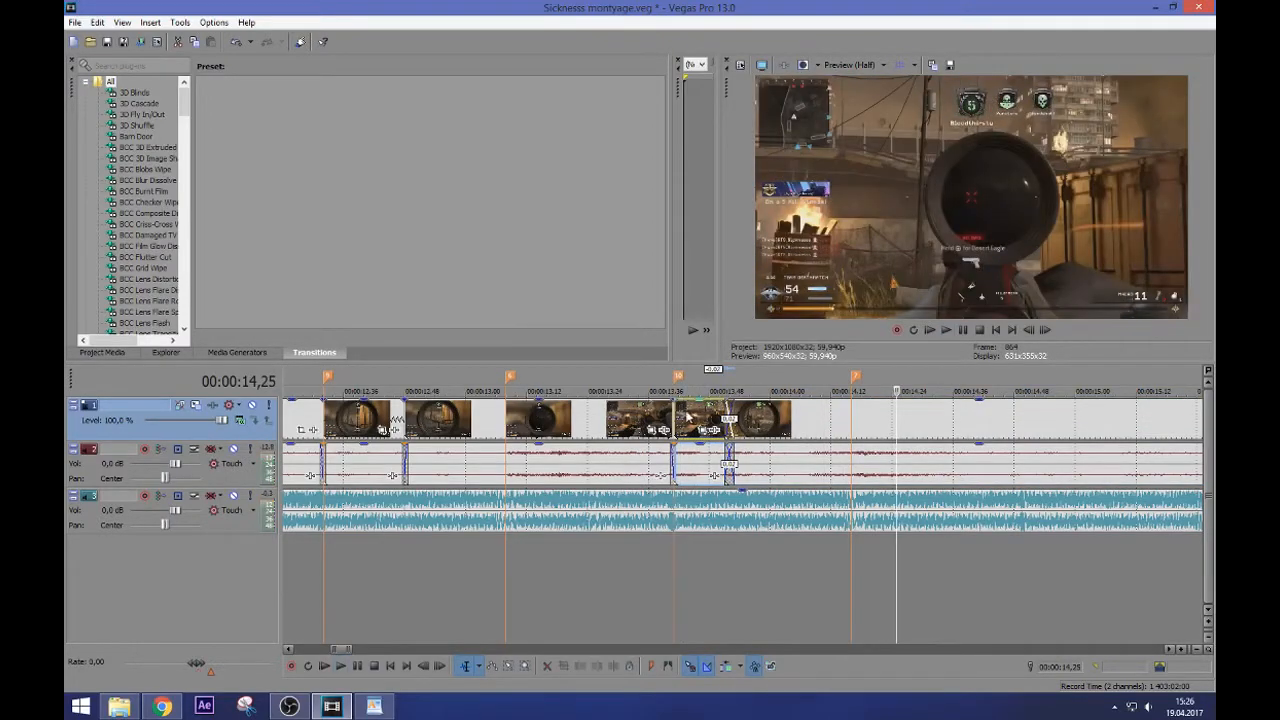
key(space)
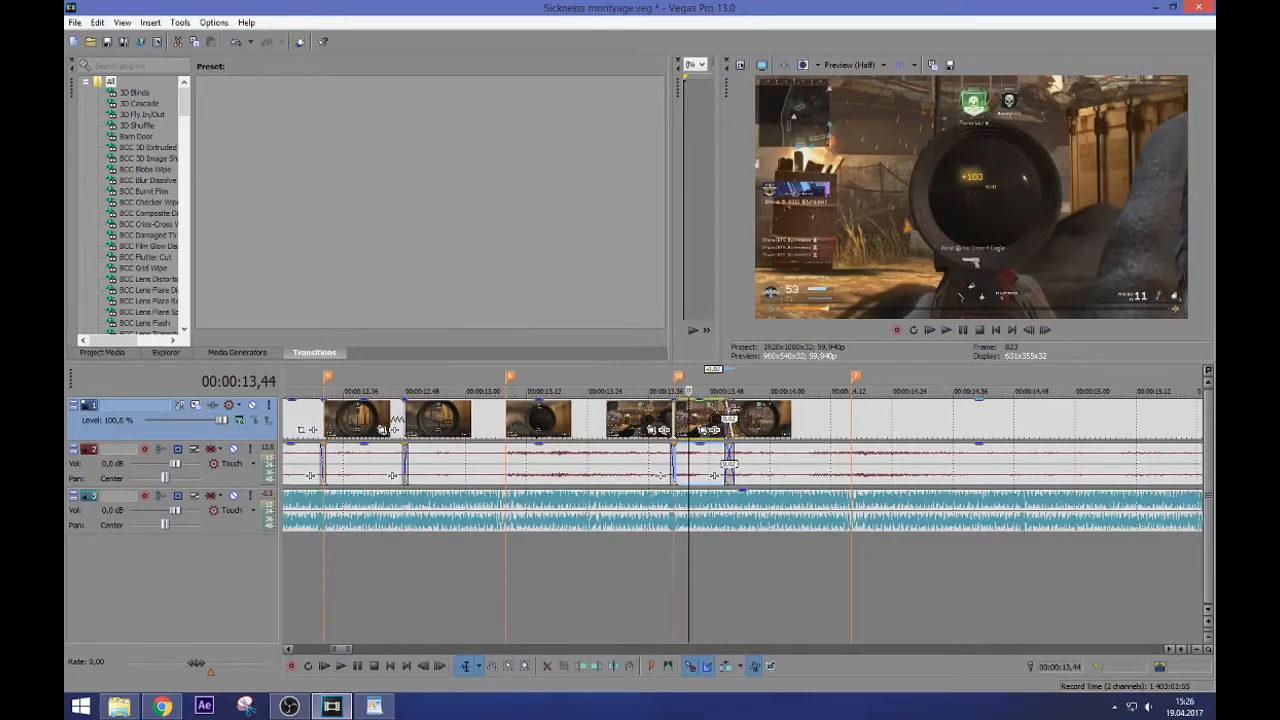
Try to remove the 2-frame overlap before 00:00:13,53 by adjusting the clip edge, compare the frames around the cut, and undo the change
click(733, 409)
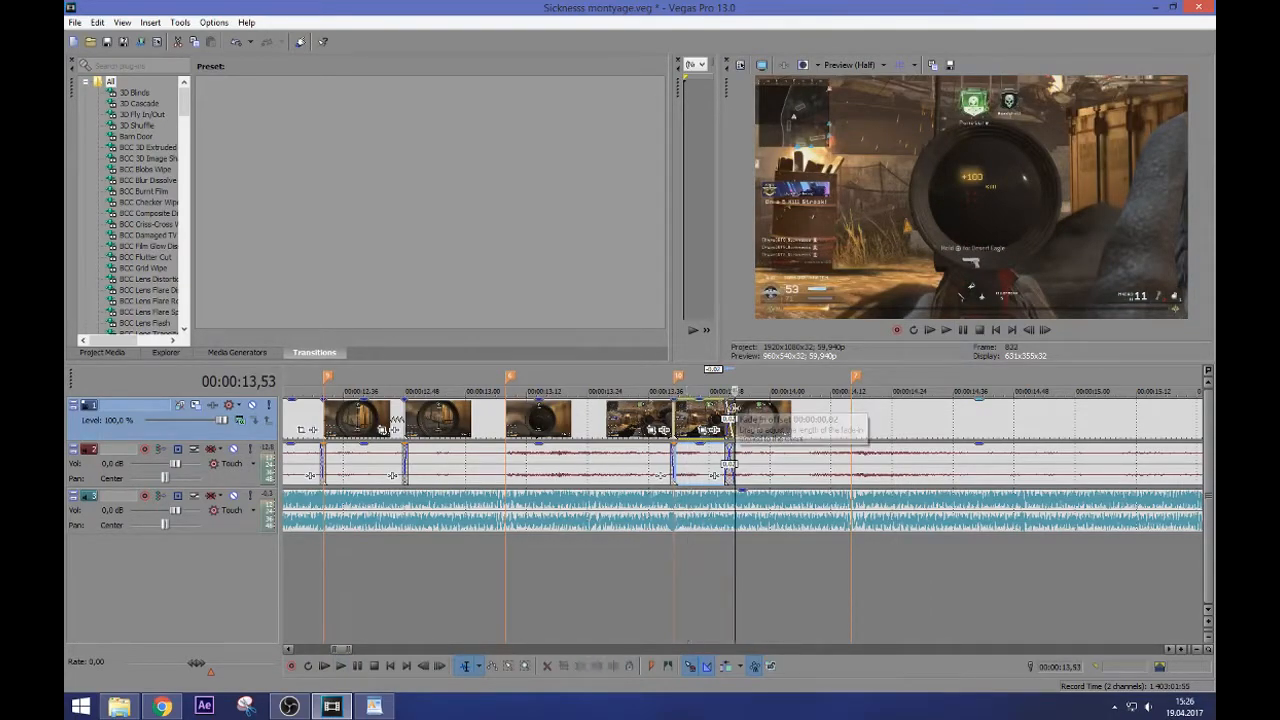
scroll(734, 409, up, 3)
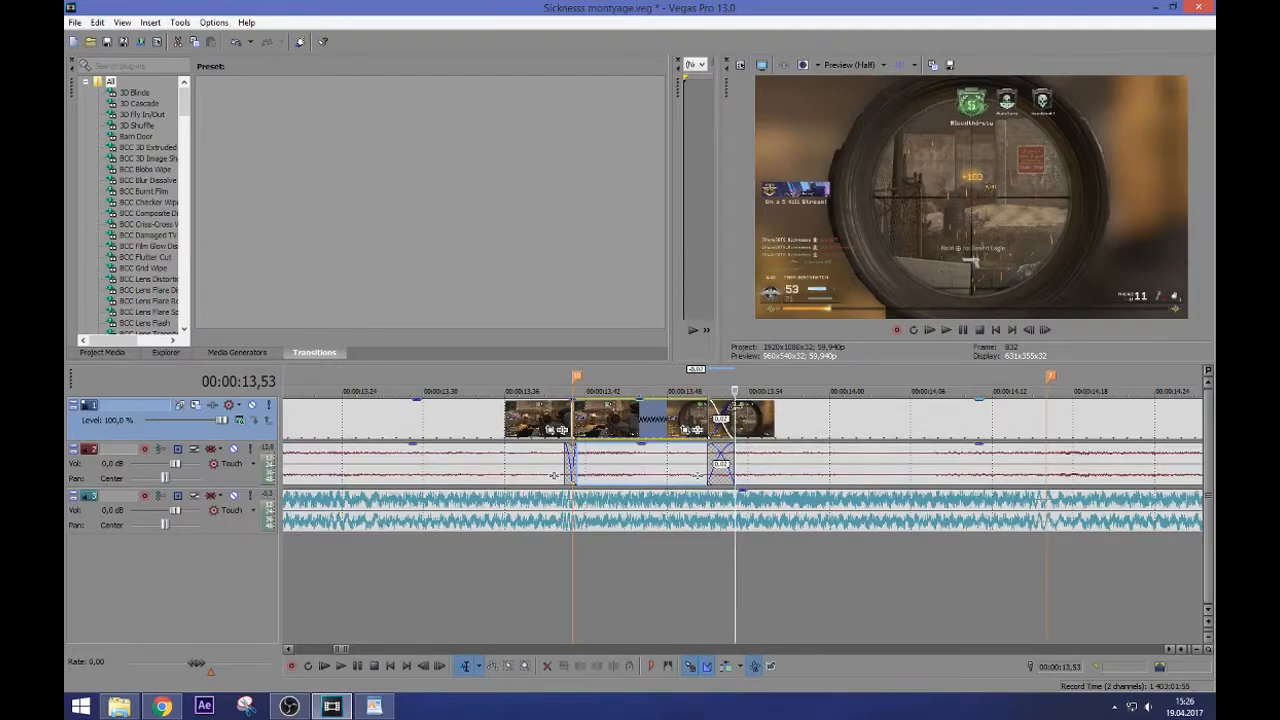
drag(721, 413, 707, 413)
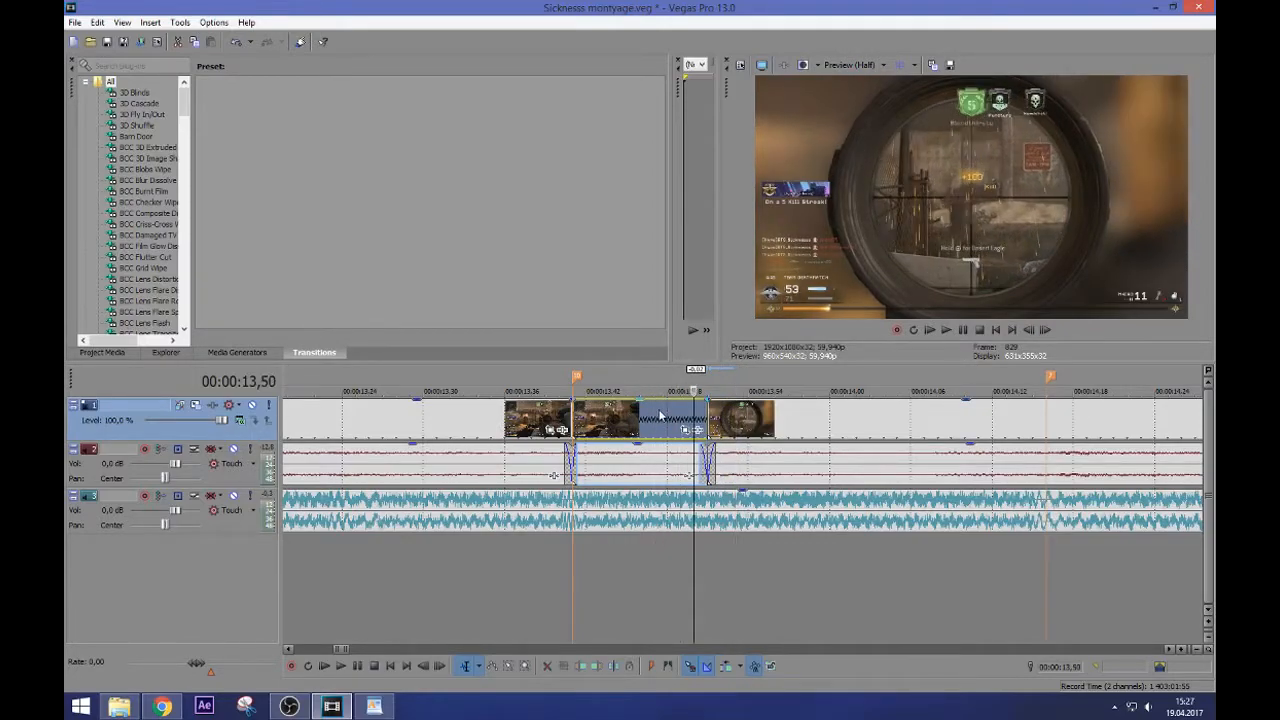
key(Left)
key(Left)
key(Left)
key(Left)
key(Left)
key(Left)
key(Left)
key(Left)
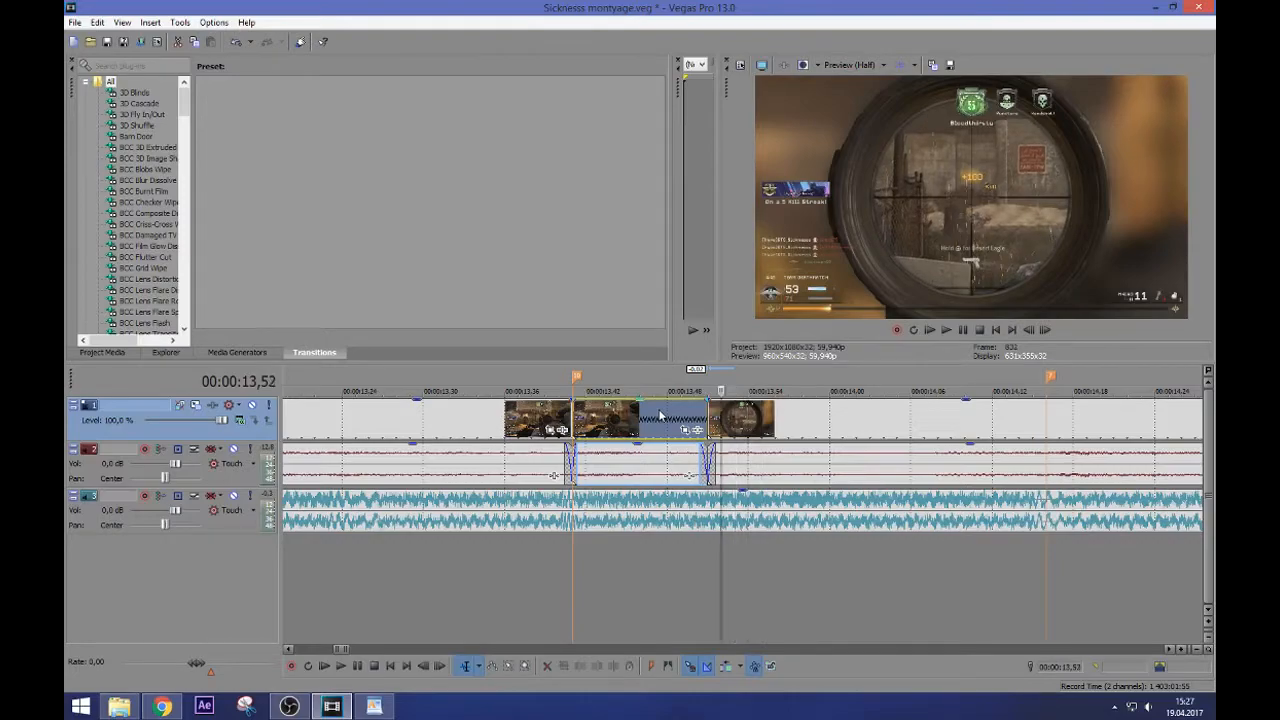
key(Right)
key(Right)
key(Right)
key(Right)
key(Right)
key(Right)
key(Right)
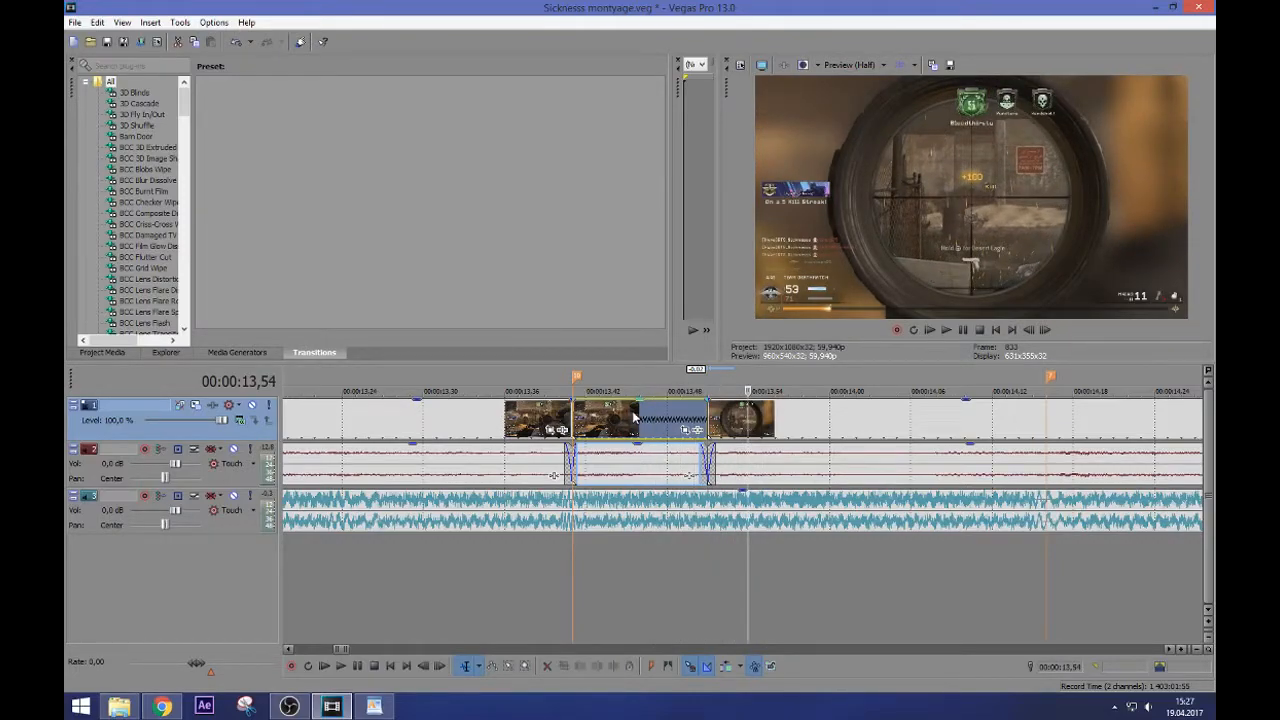
key(ctrl+z)
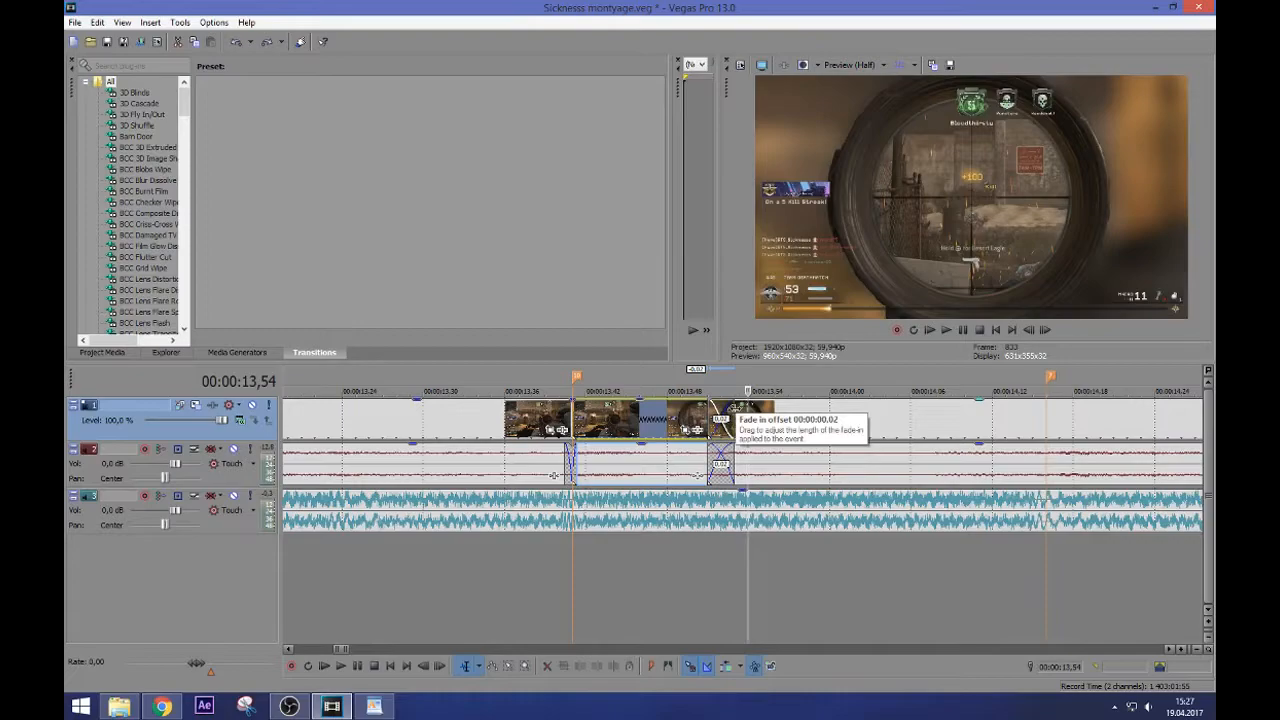
Shorten the piece after the 00:00:13,41 marker to remove its overlap with the last clip, save the project and play back the cut
drag(735, 406, 710, 406)
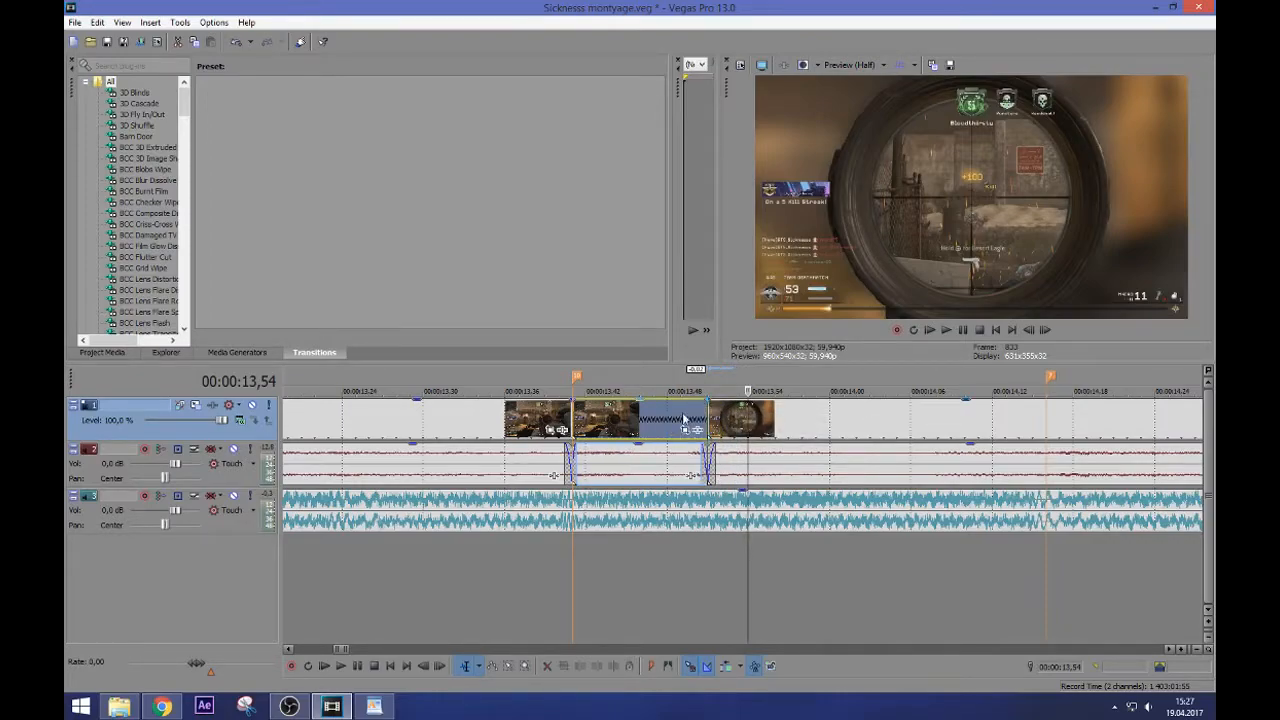
click(485, 415)
key(space)
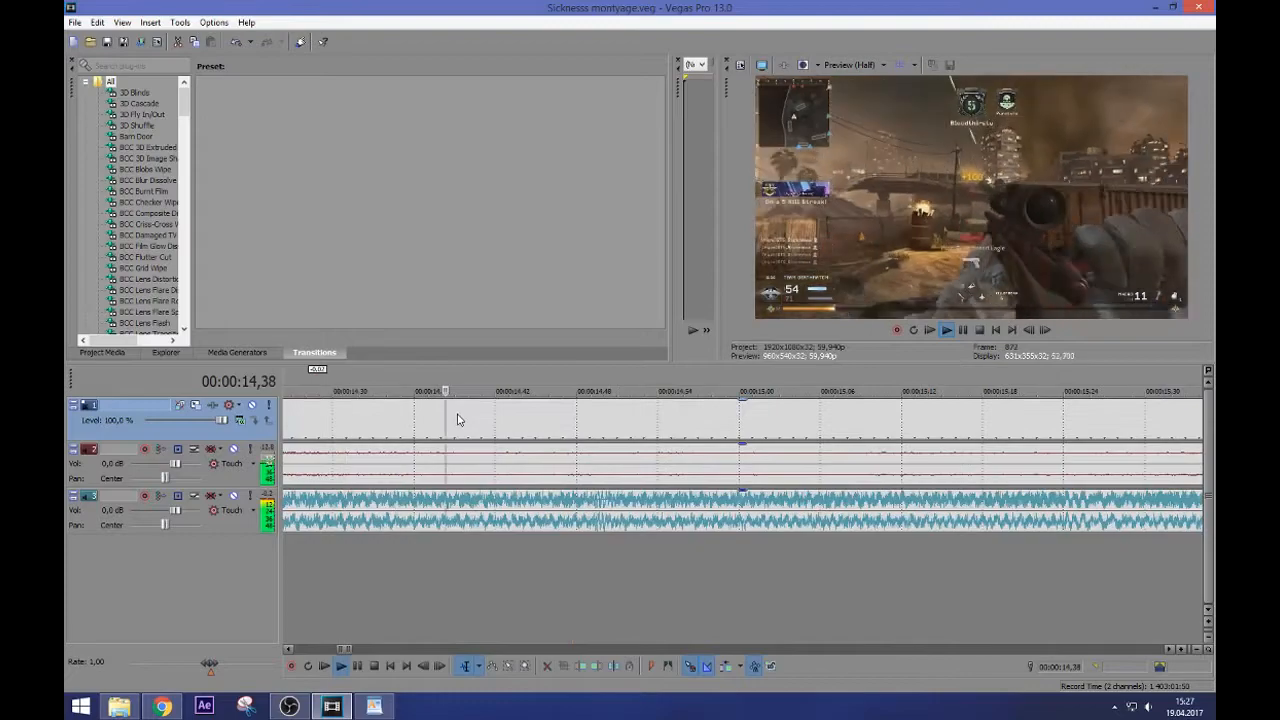
key(Return)
Play back the whole edited sequence from 00:00:08,11 to review the sync with the song
scroll(518, 436, down, 5)
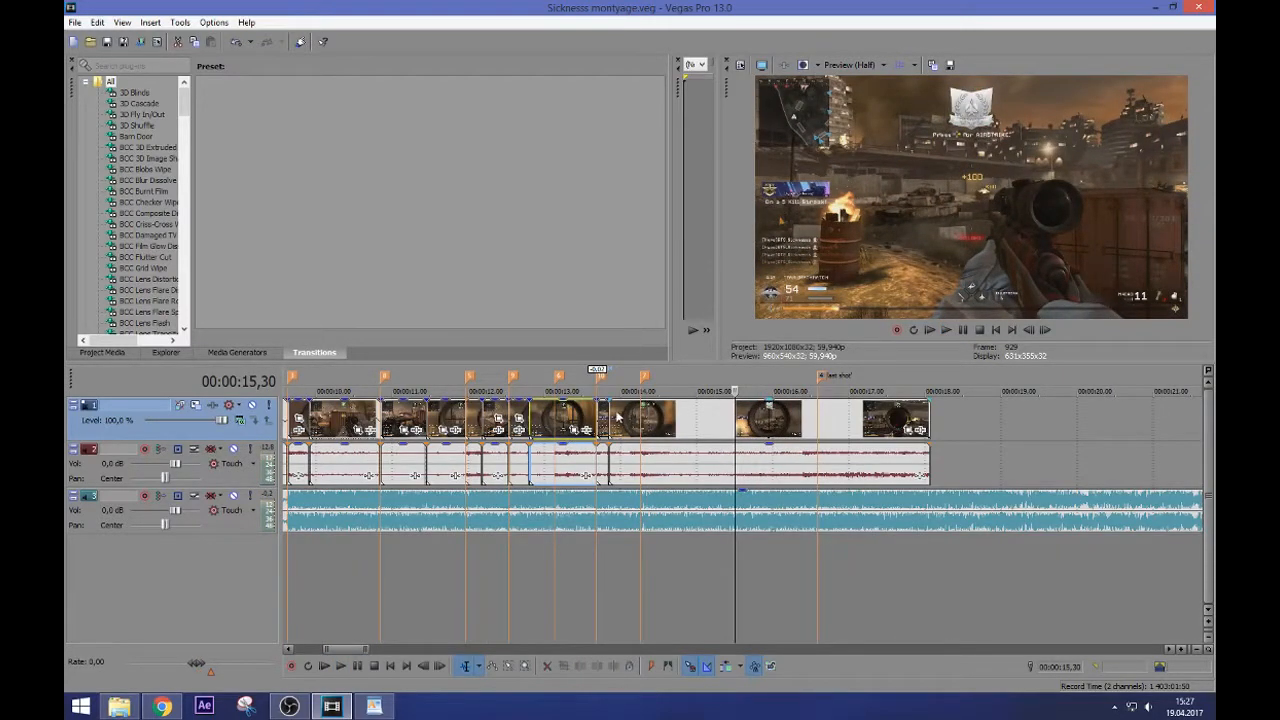
click(609, 420)
scroll(600, 422, up, 2)
scroll(515, 425, down, 2)
click(452, 420)
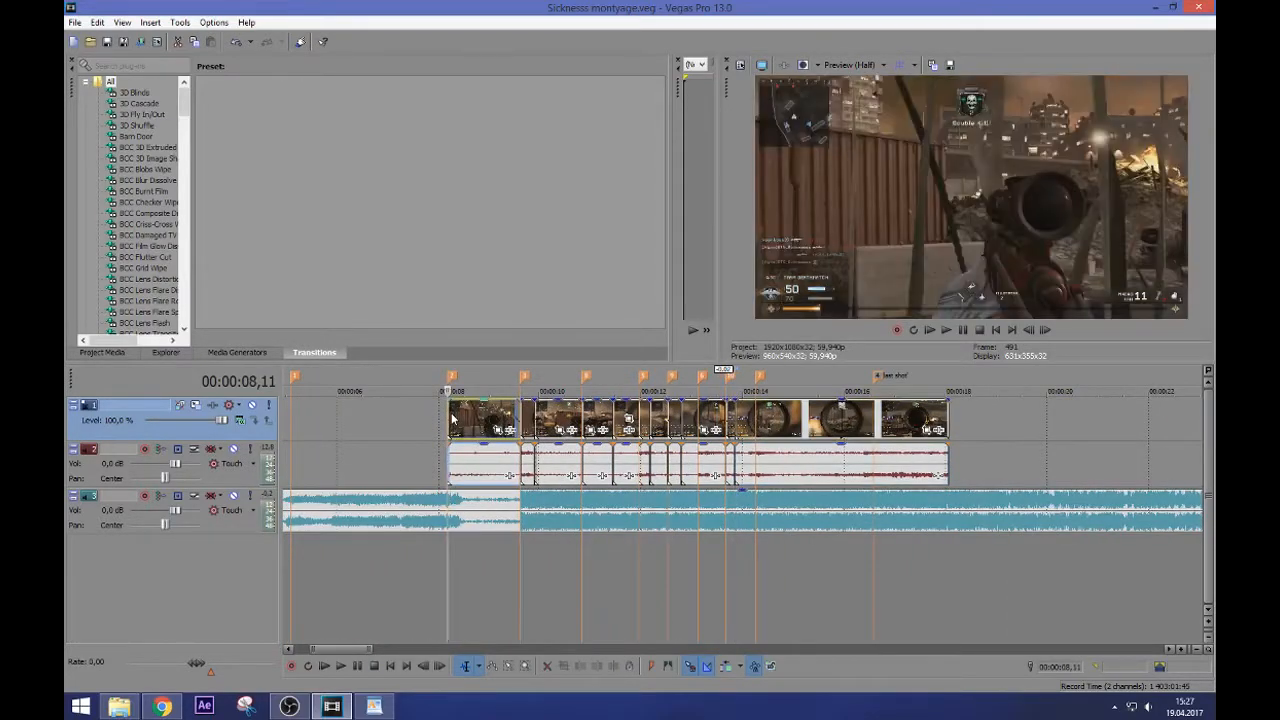
key(space)
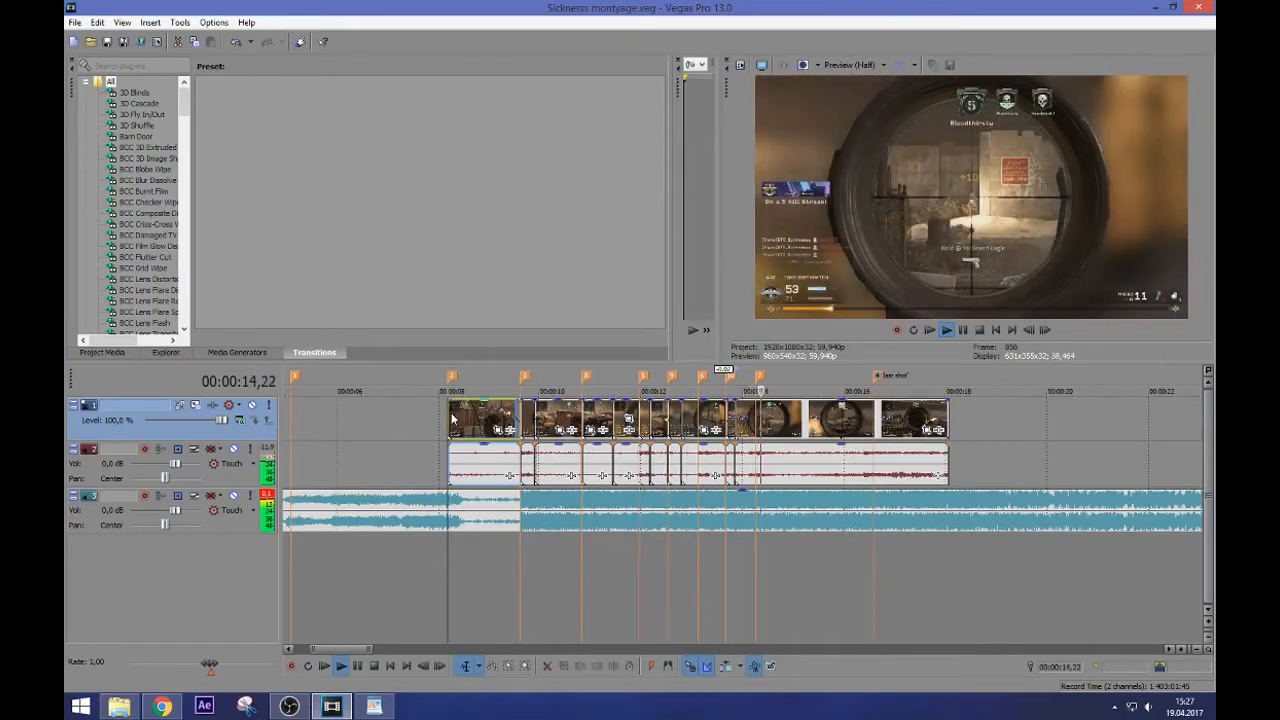
Step through the last clip's frames past the 00:00:14,16 marker and split the clip at 00:00:14,31
key(space)
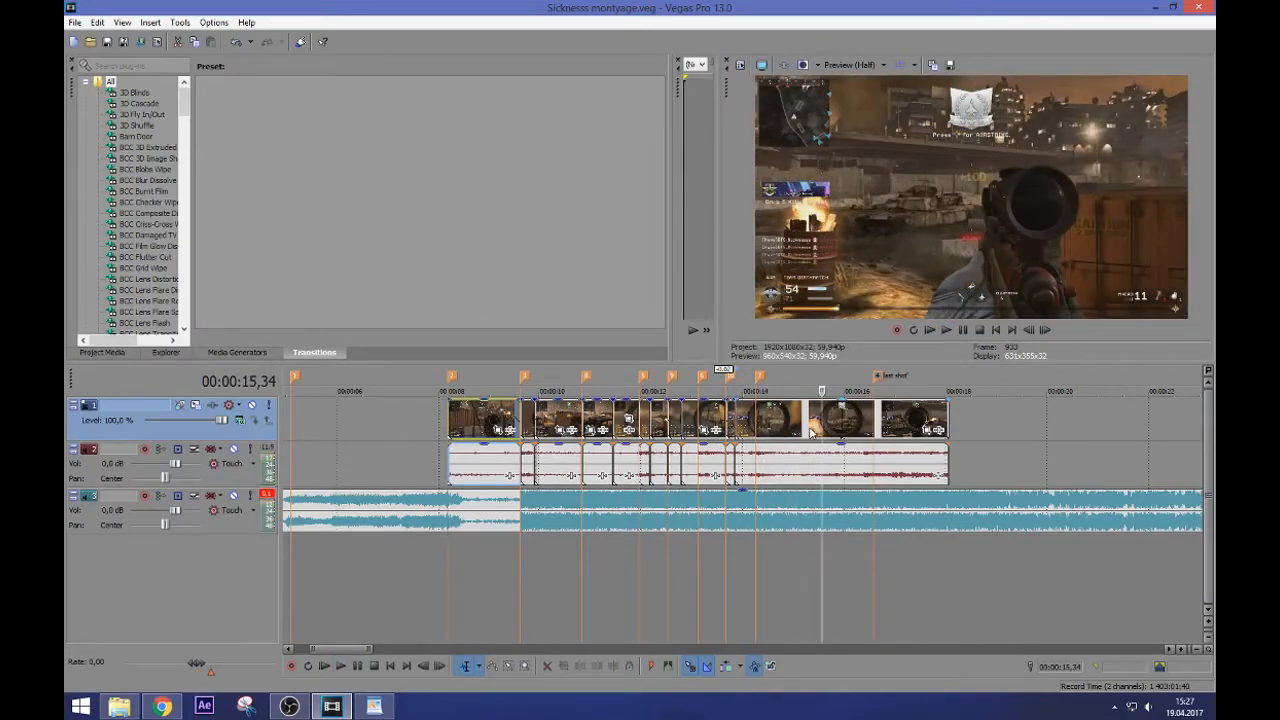
click(742, 422)
scroll(807, 450, up, 4)
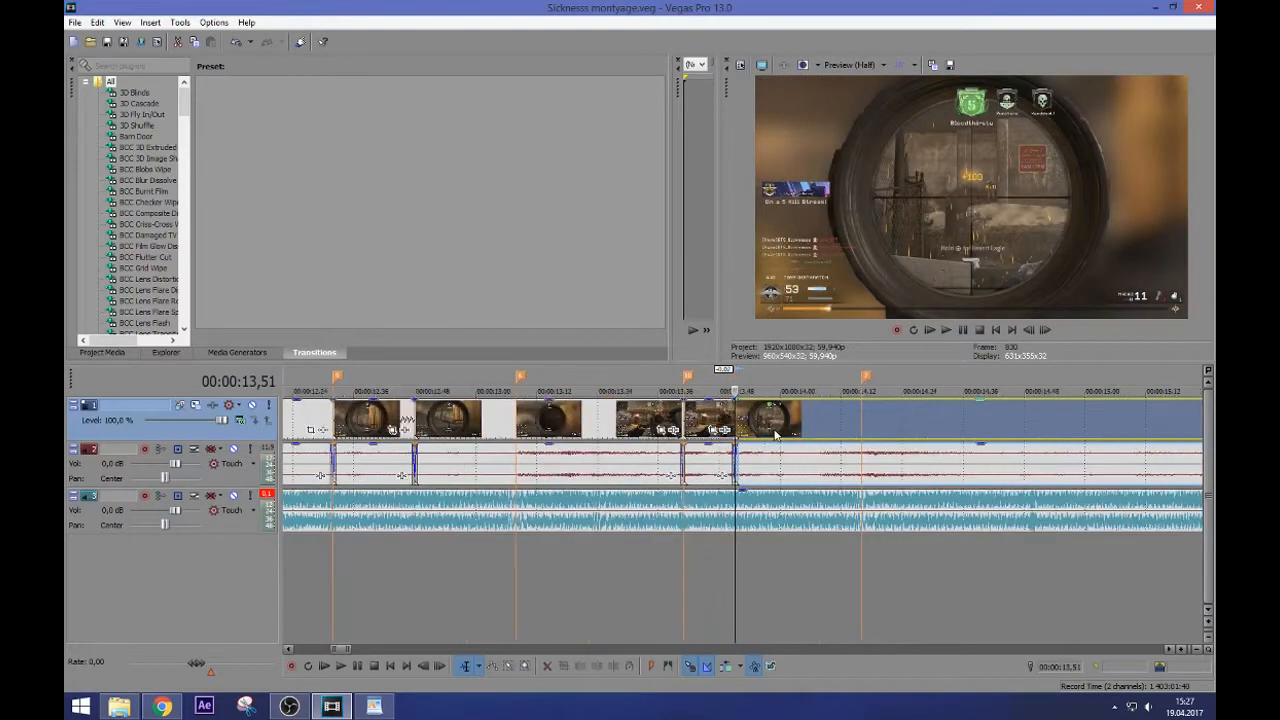
key(Right)
key(Right)
key(Right)
key(Right)
key(Right)
key(Right)
key(Right)
key(Right)
key(Right)
key(Right)
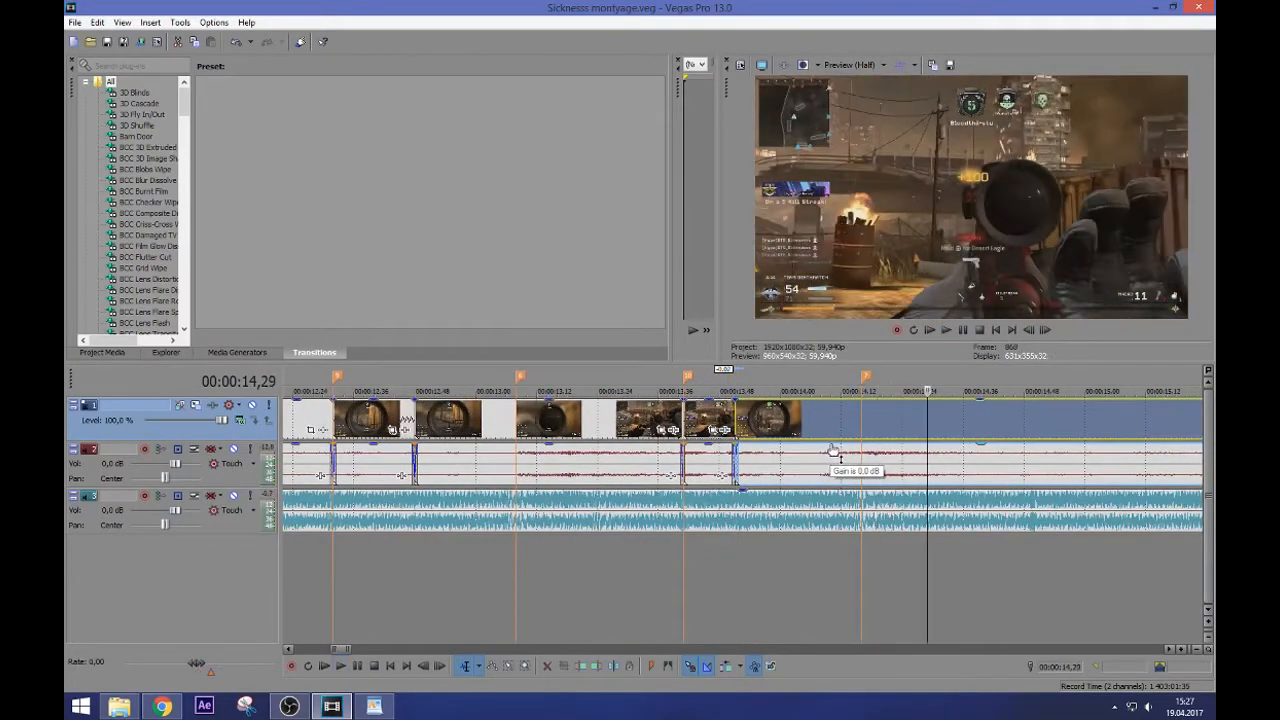
click(861, 421)
key(Right)
key(Right)
key(Right)
key(Right)
key(Right)
key(Right)
key(Right)
key(Right)
key(Right)
key(Right)
key(Right)
key(Right)
key(Right)
key(Right)
key(Right)
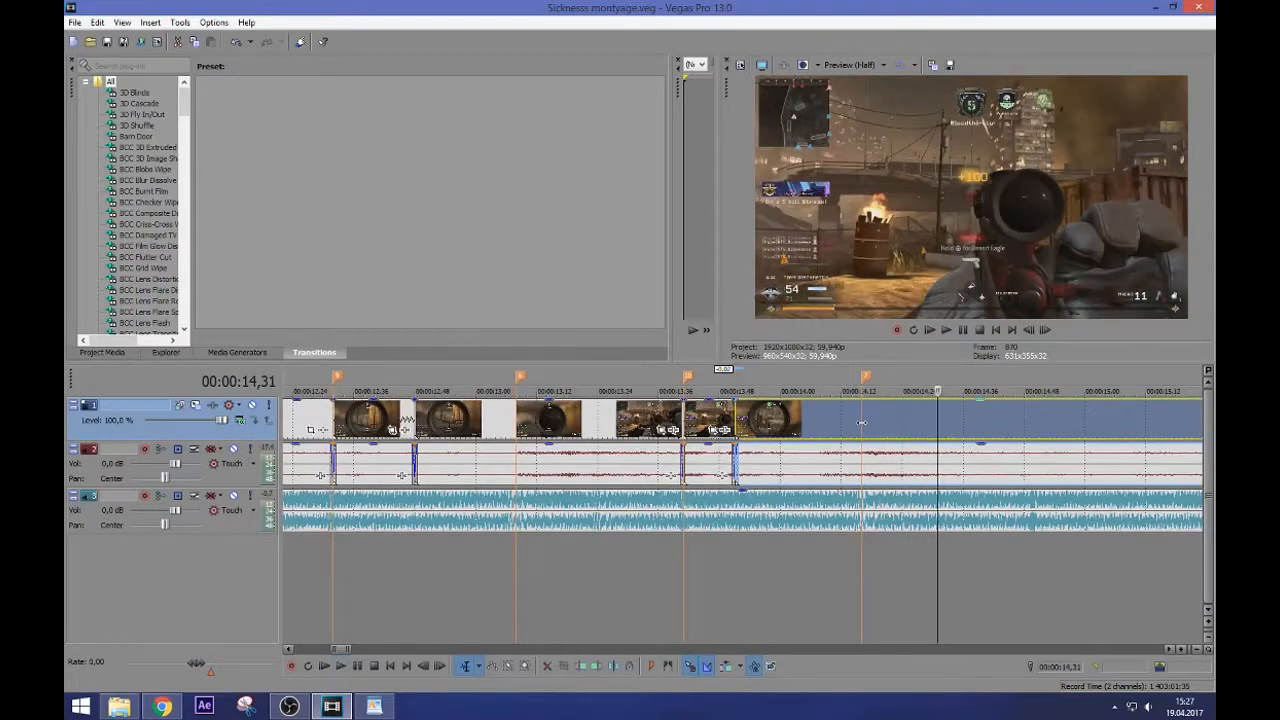
key(s)
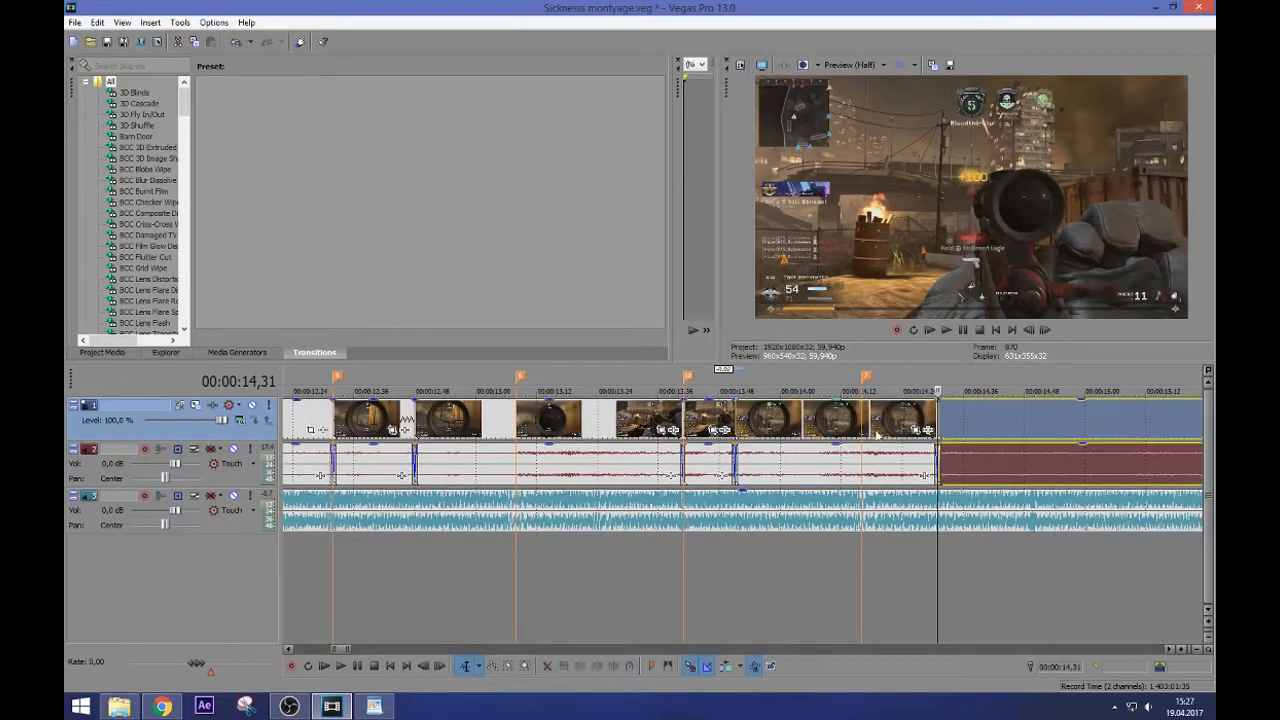
Play back from 00:00:14,31, try splitting the last clip at 00:00:15,35, and undo the split
scroll(888, 454, down, 3)
key(space)
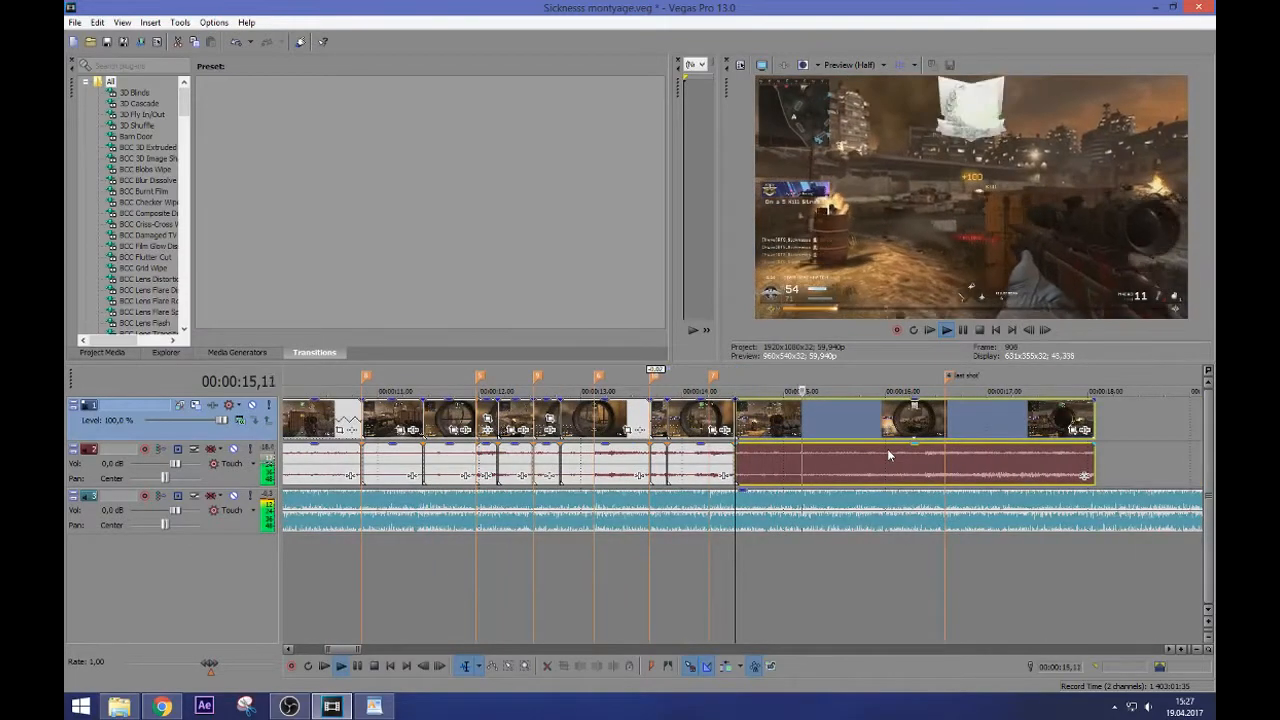
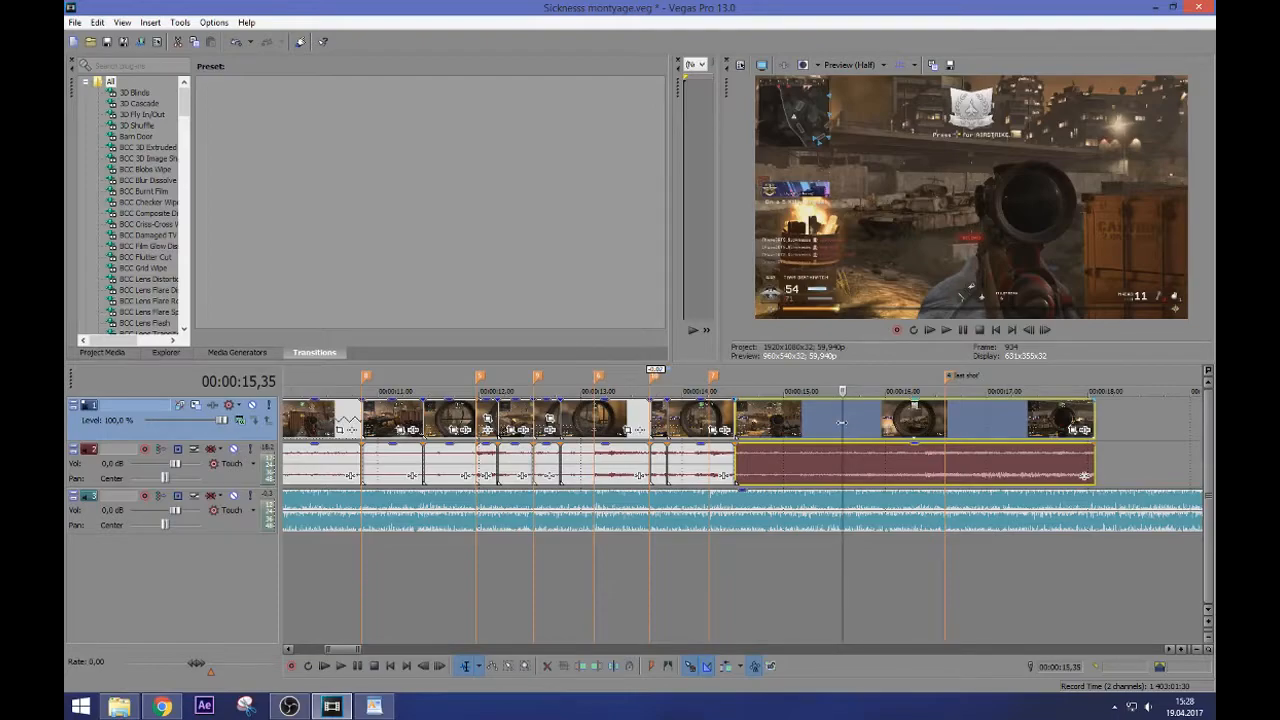
key(s)
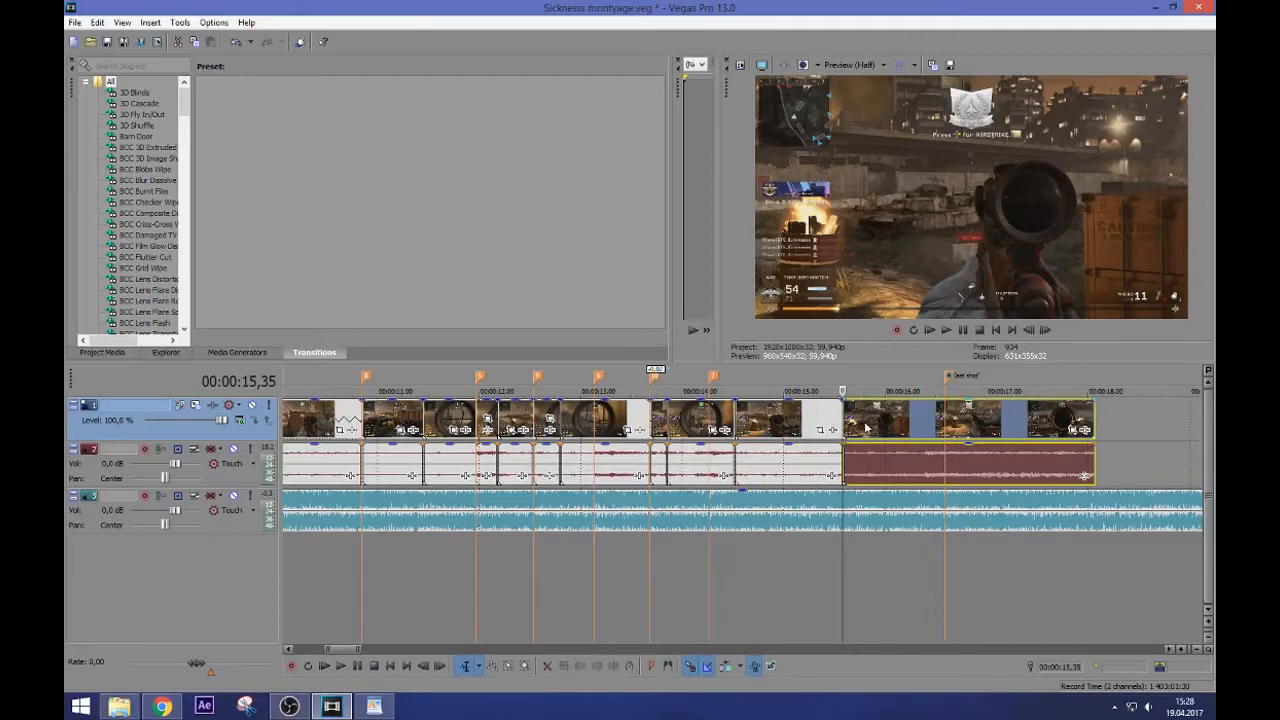
key(ctrl+z)
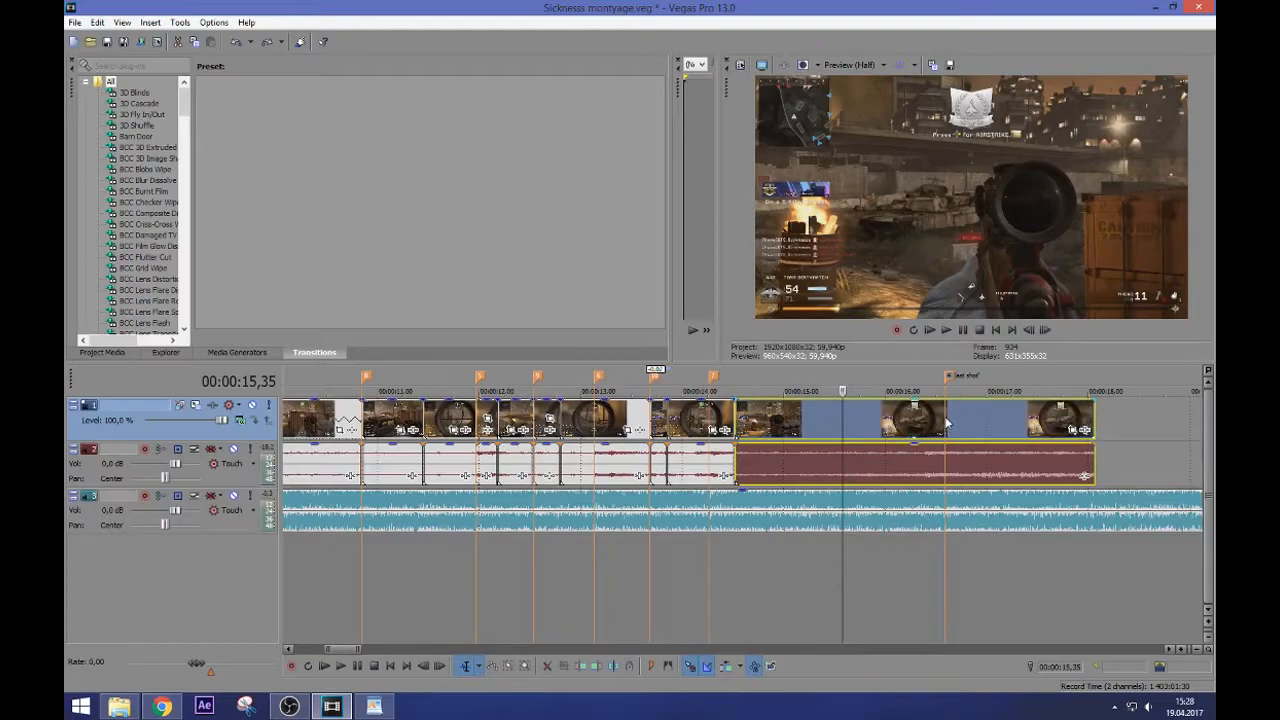
Split the last clip at 00:00:15,07, move the remainder 36 frames later and stretch the first part to 00:00:01,12 to meet it
click(797, 418)
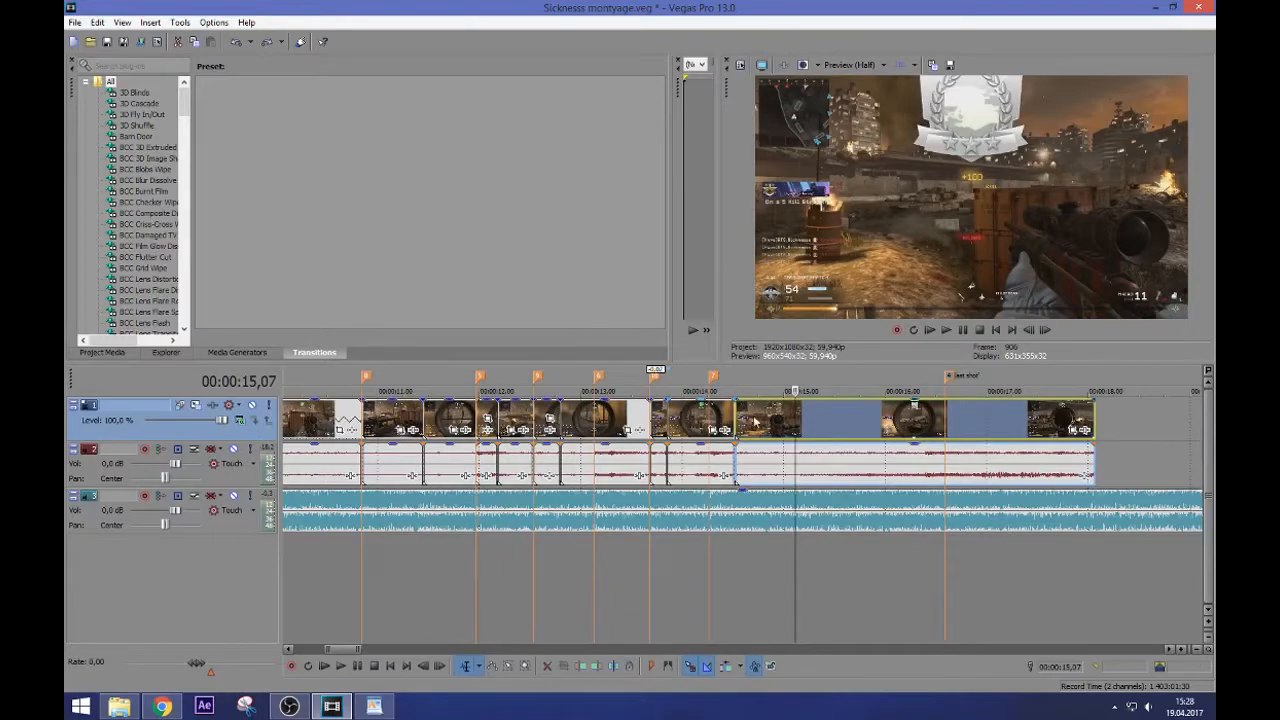
drag(817, 419, 883, 422)
drag(797, 420, 857, 420)
click(944, 420)
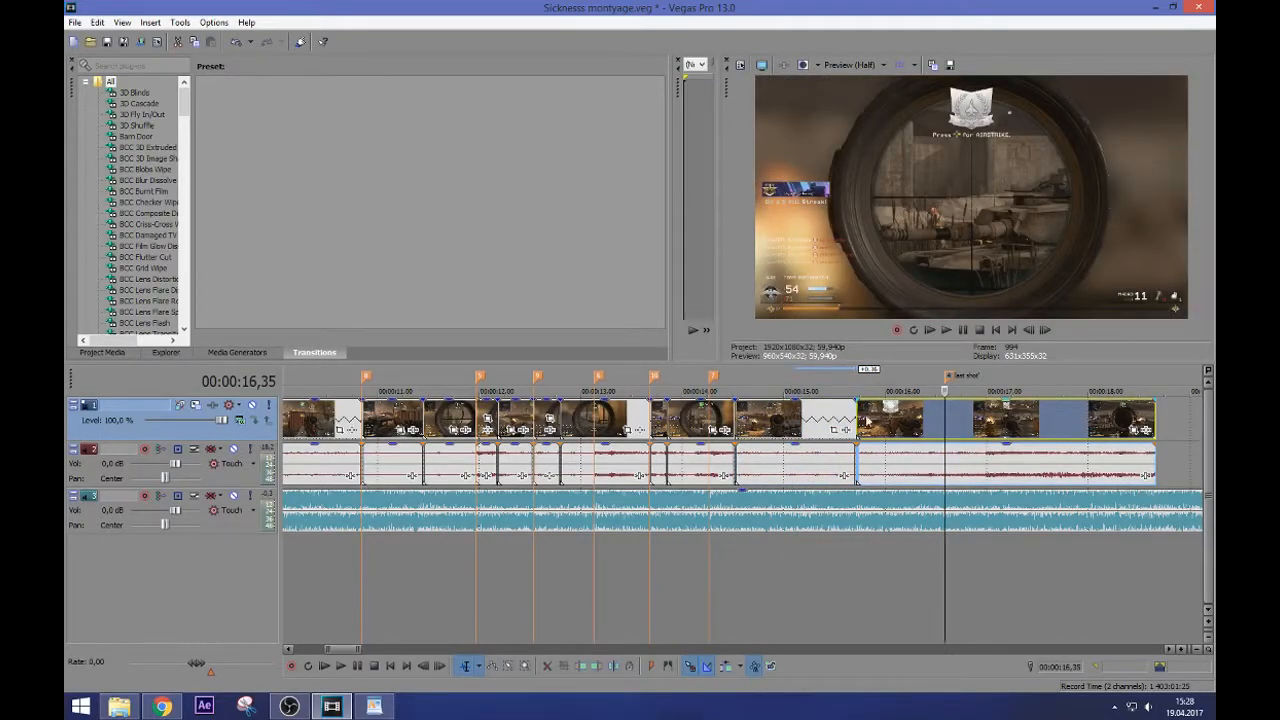
Lock the pitch change to the stretch for the audio of the stretched piece after 00:00:14,31
right_click(764, 458)
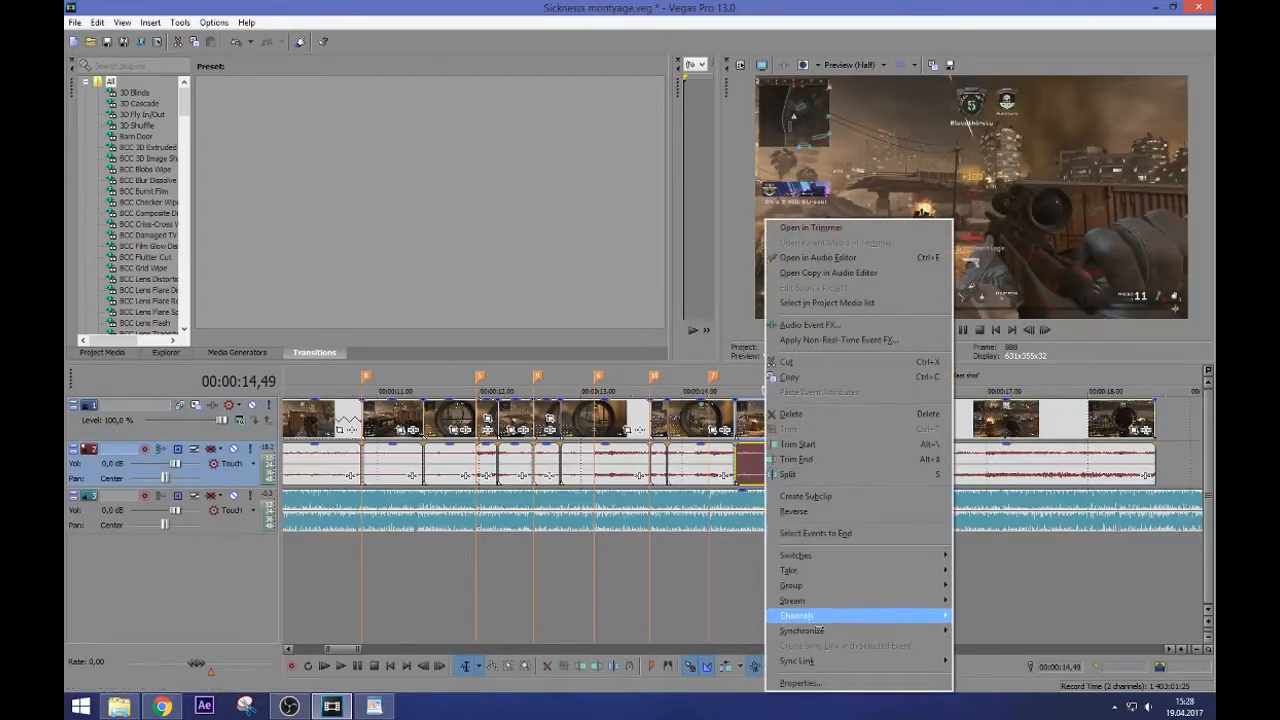
click(800, 683)
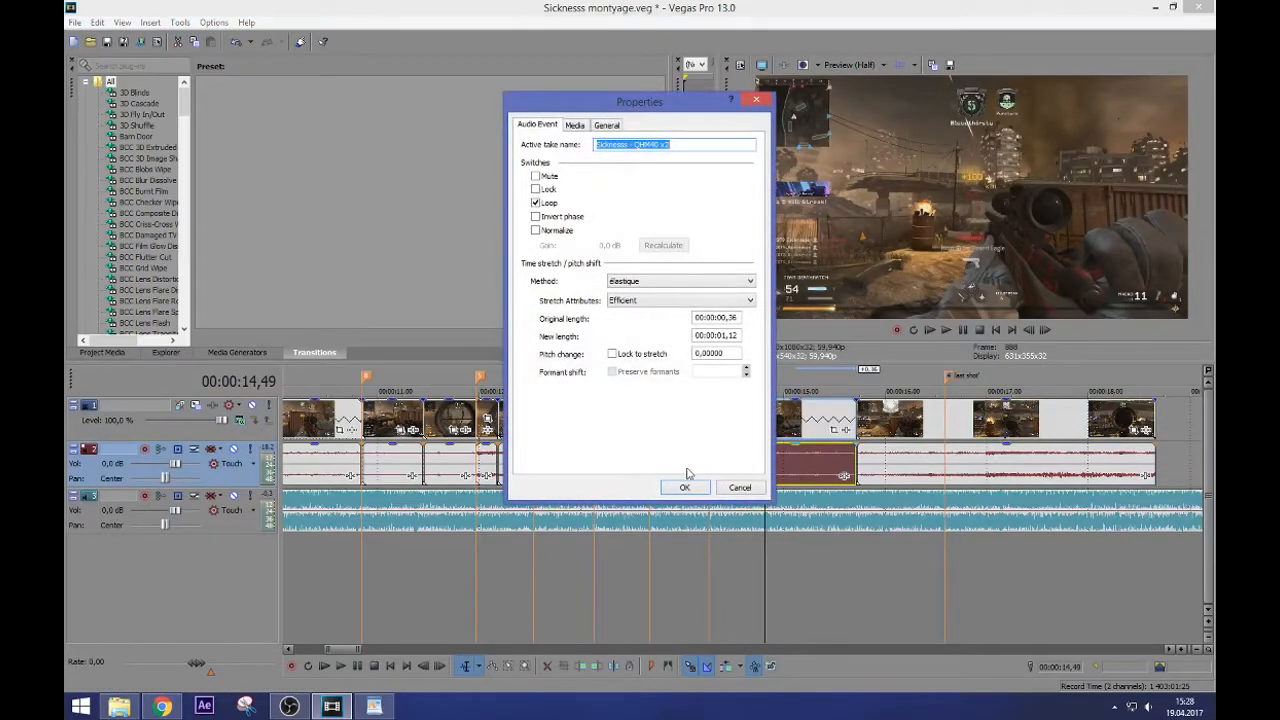
click(634, 354)
click(692, 489)
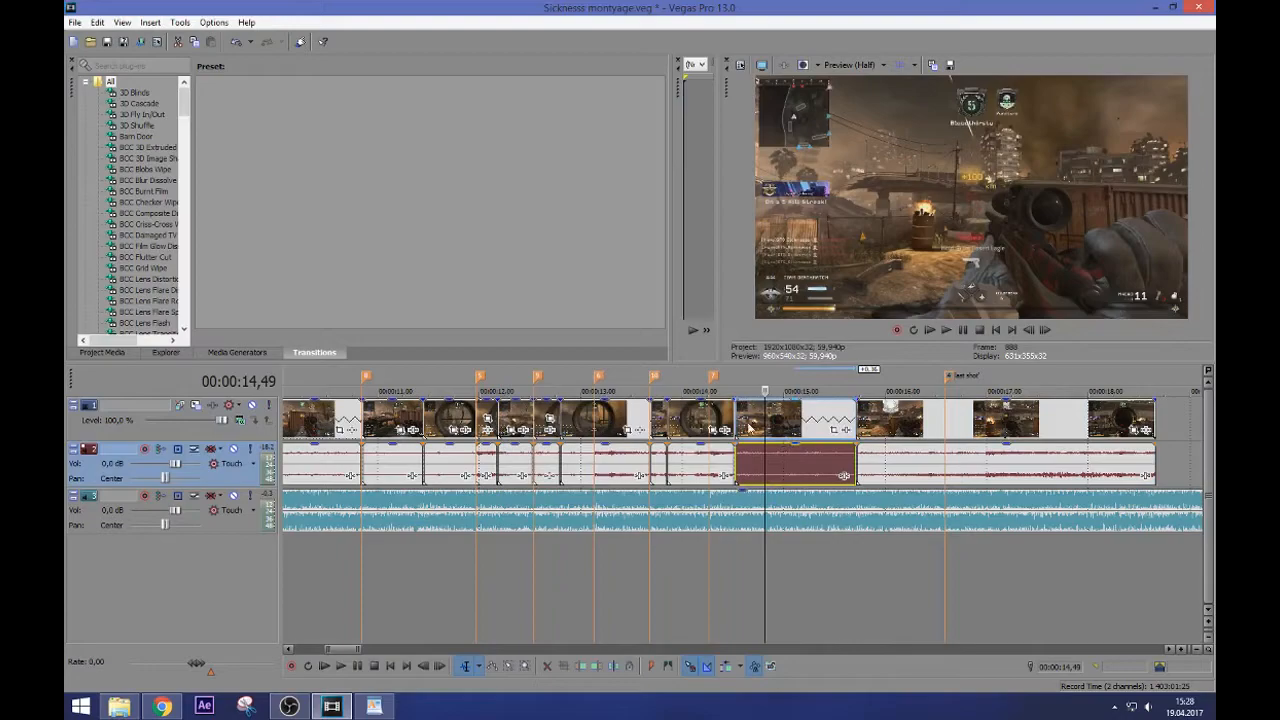
Play back the stretched piece and its transition into the last clip to check the timing against the song
click(722, 418)
key(space)
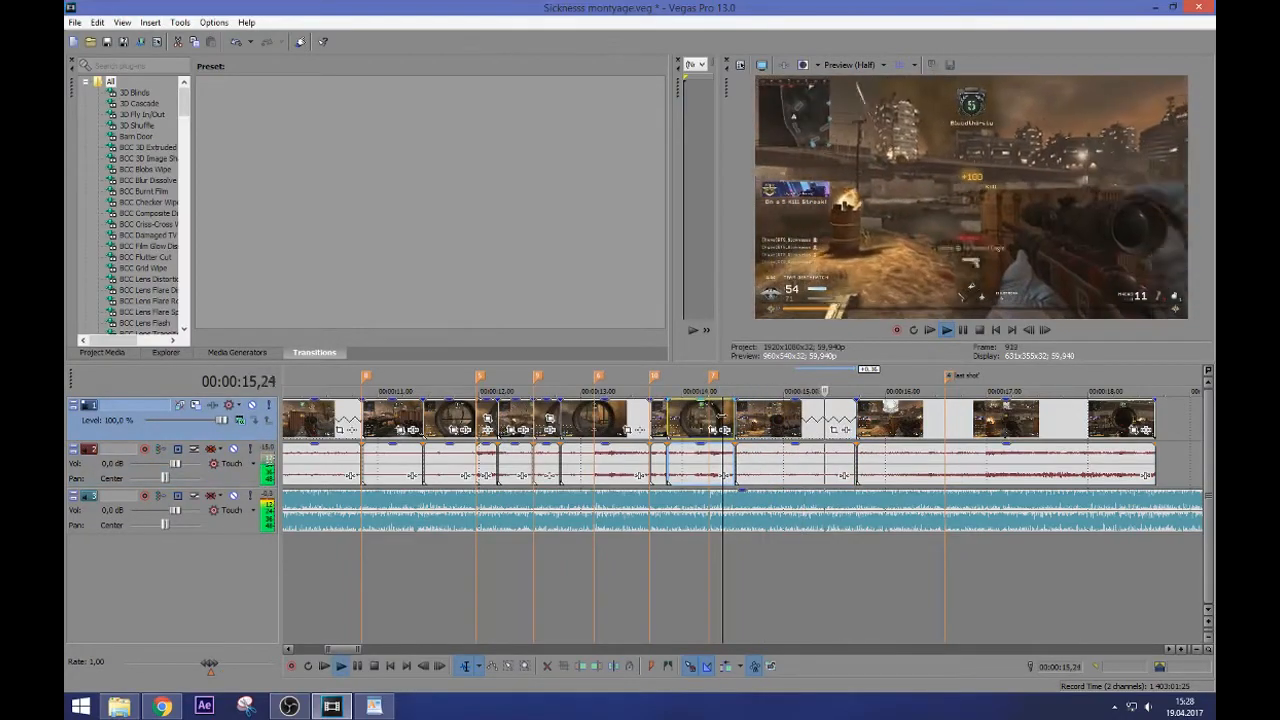
key(Return)
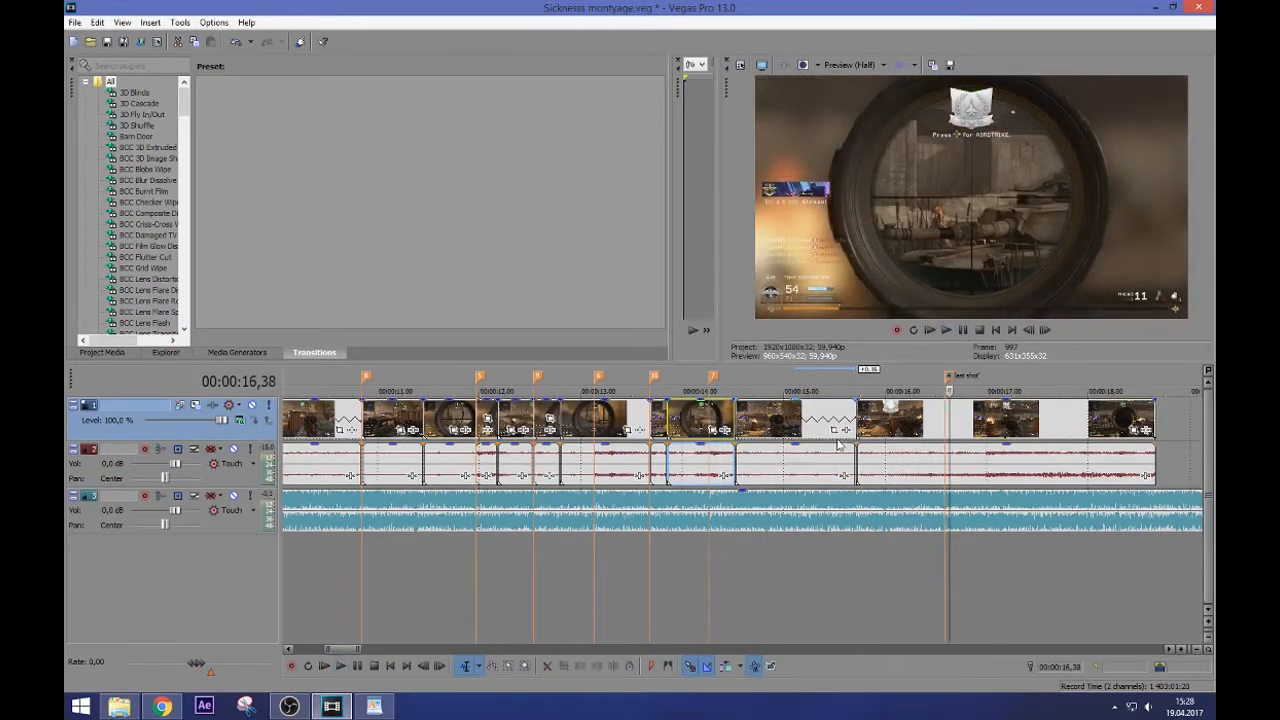
click(802, 430)
key(space)
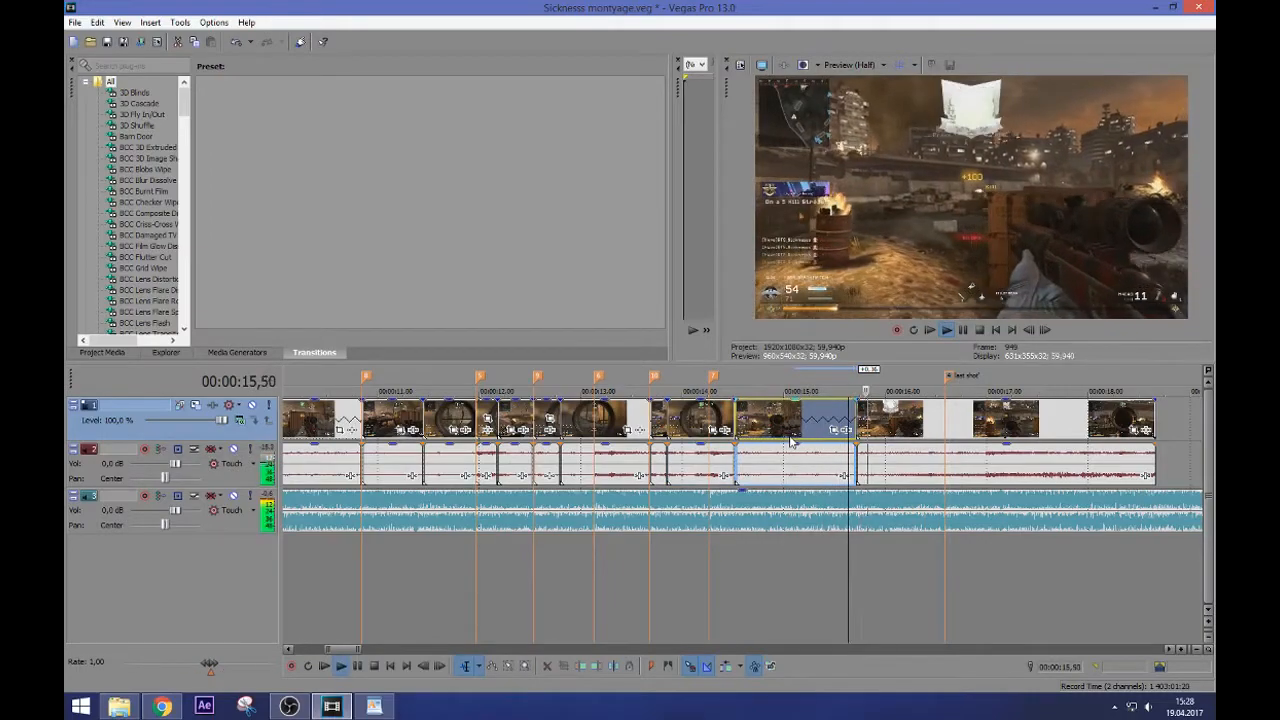
Replay the stretched piece to locate the beat, and add a marker at 00:00:15,25
click(732, 424)
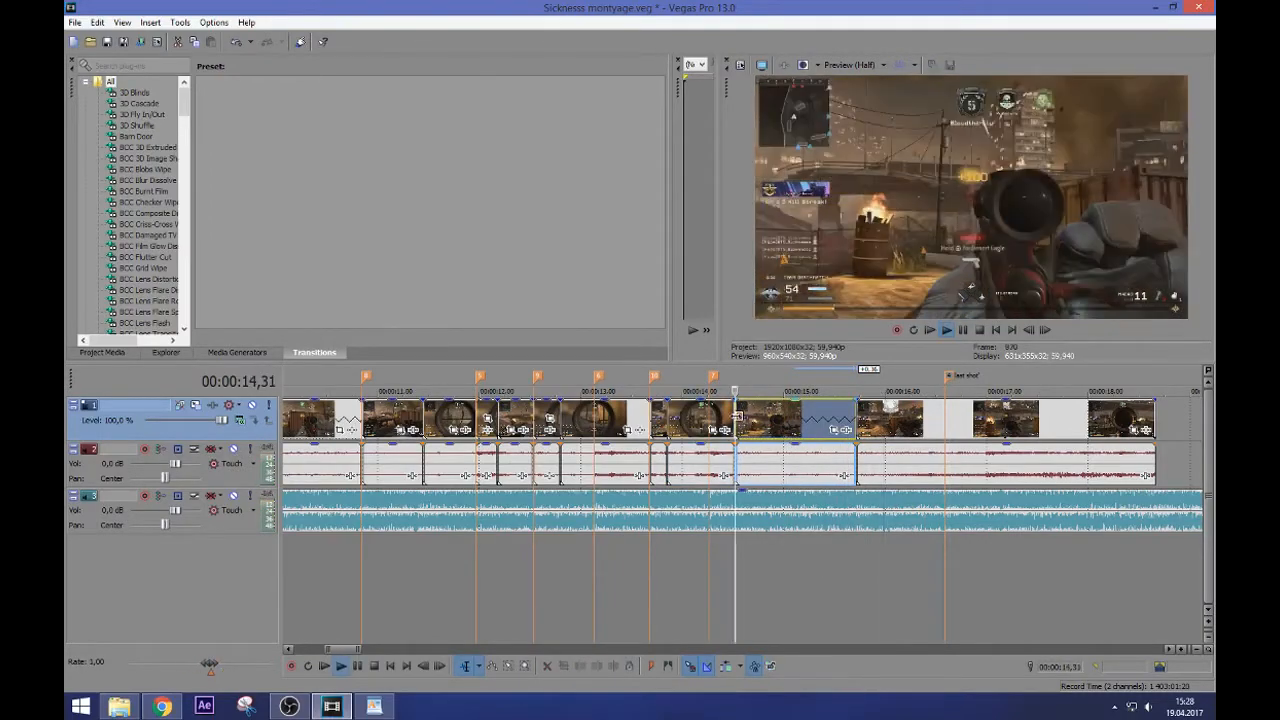
key(Return)
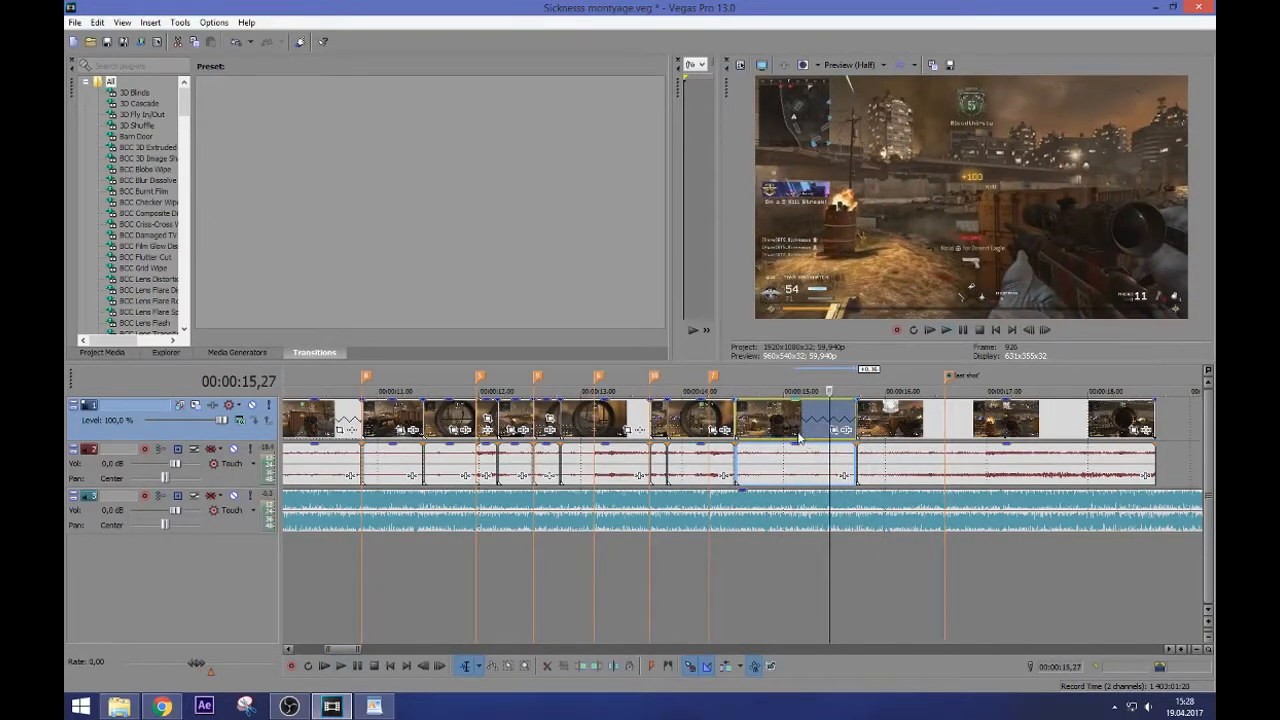
key(space)
key(Return)
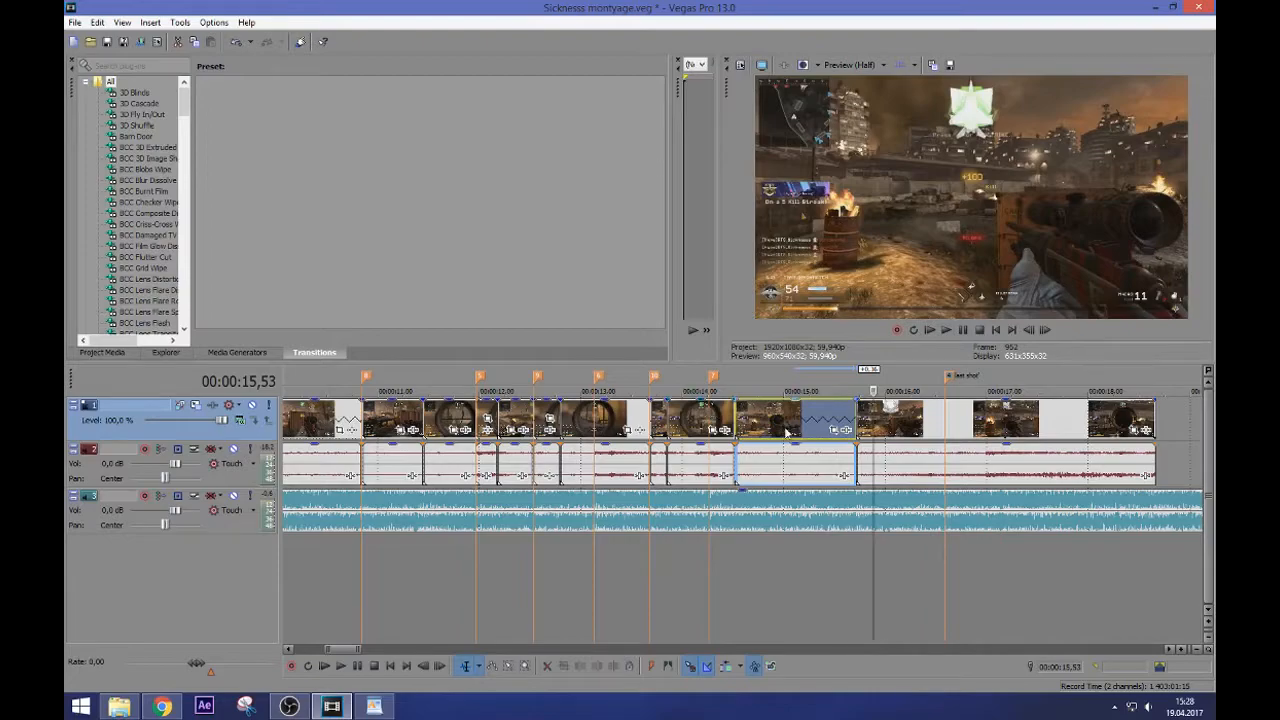
click(741, 421)
key(space)
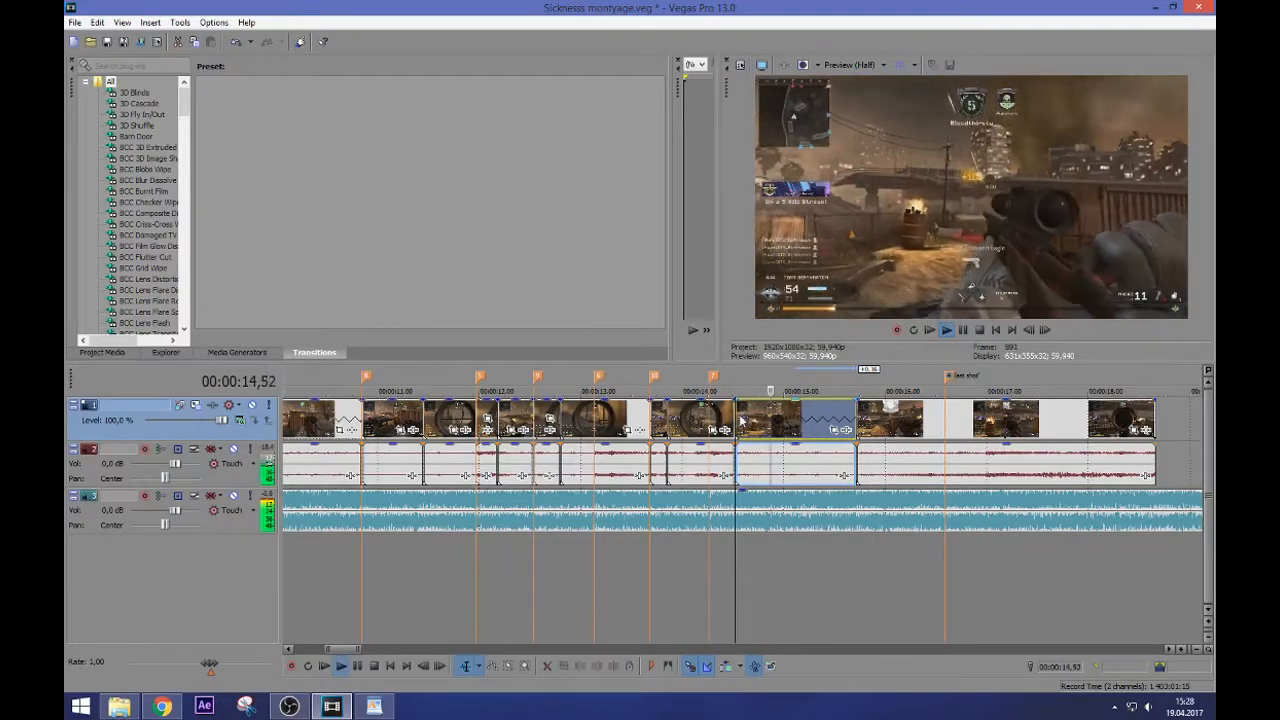
key(Return)
scroll(829, 453, up, 6)
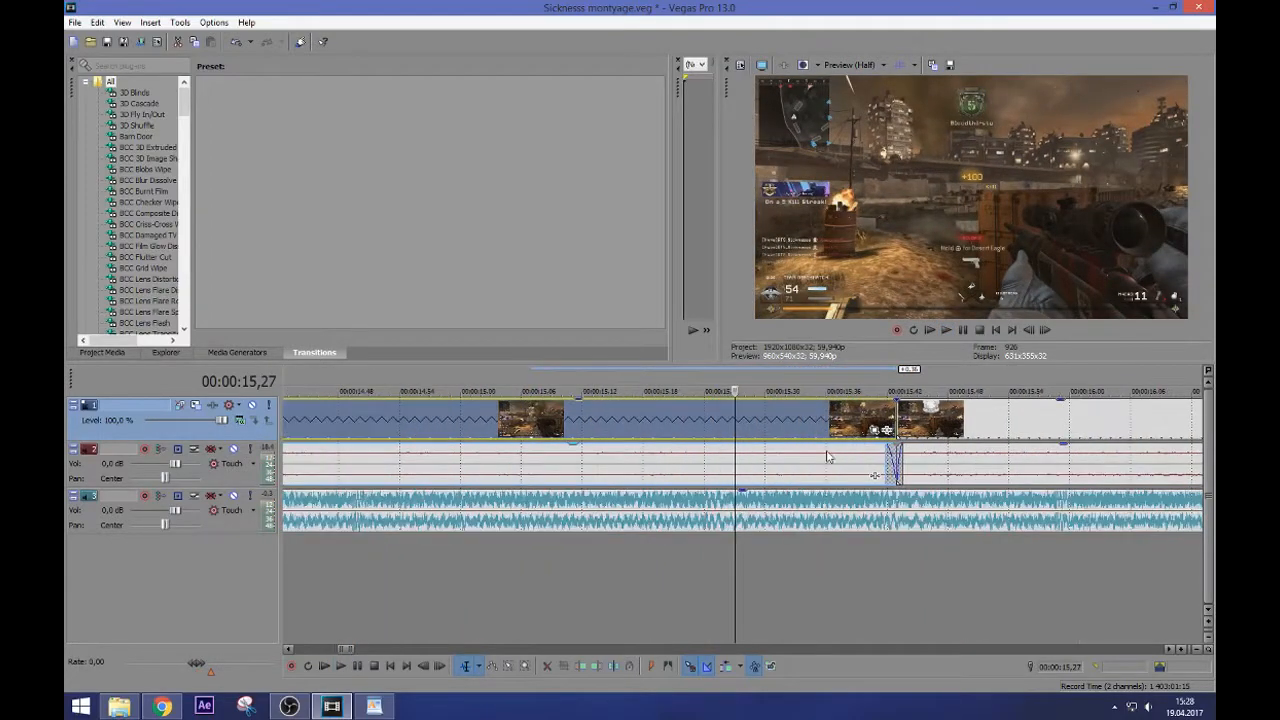
key(Left)
key(Left)
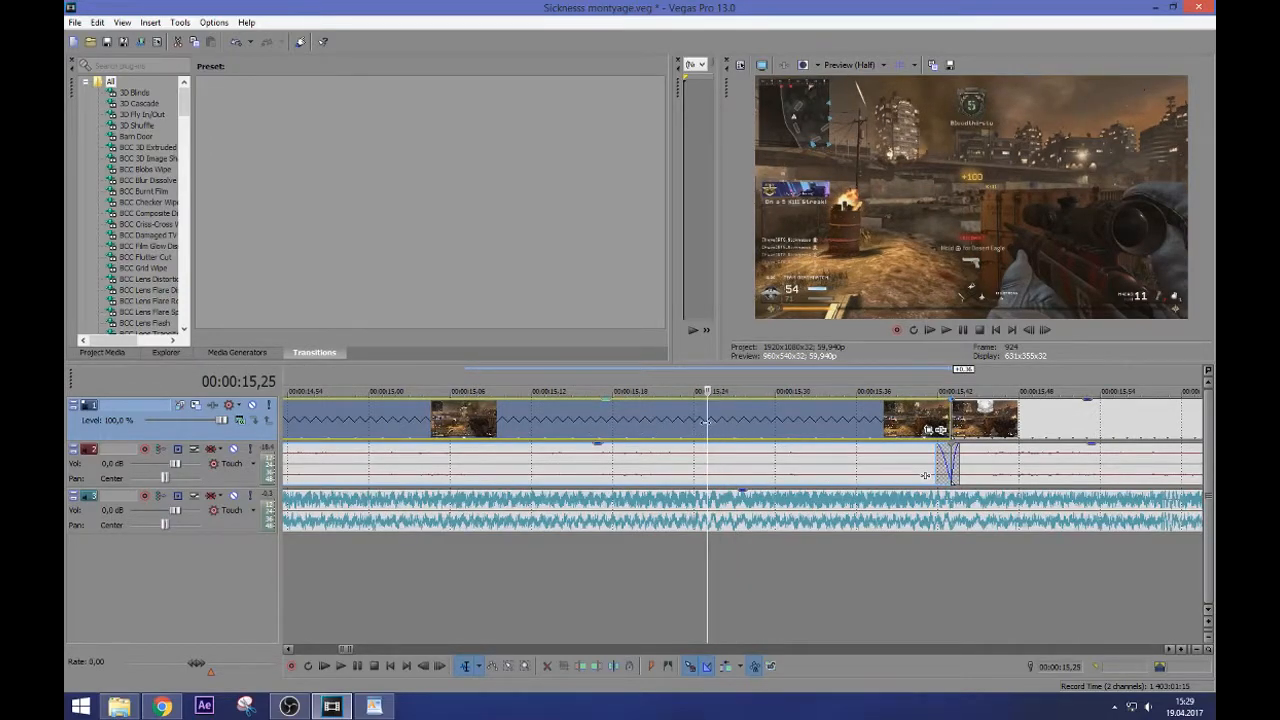
key(m)
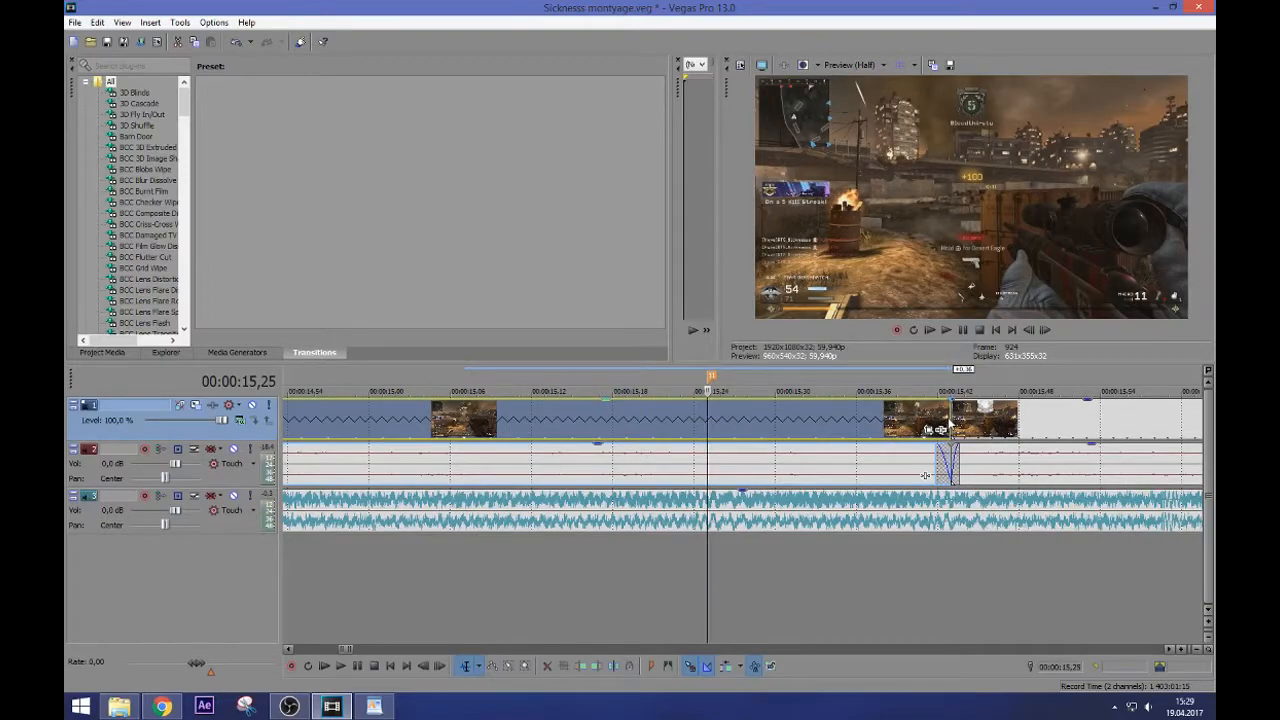
Compress the stretched piece by 18 frames so that it ends on the 00:00:15,25 marker
scroll(952, 426, down, 2)
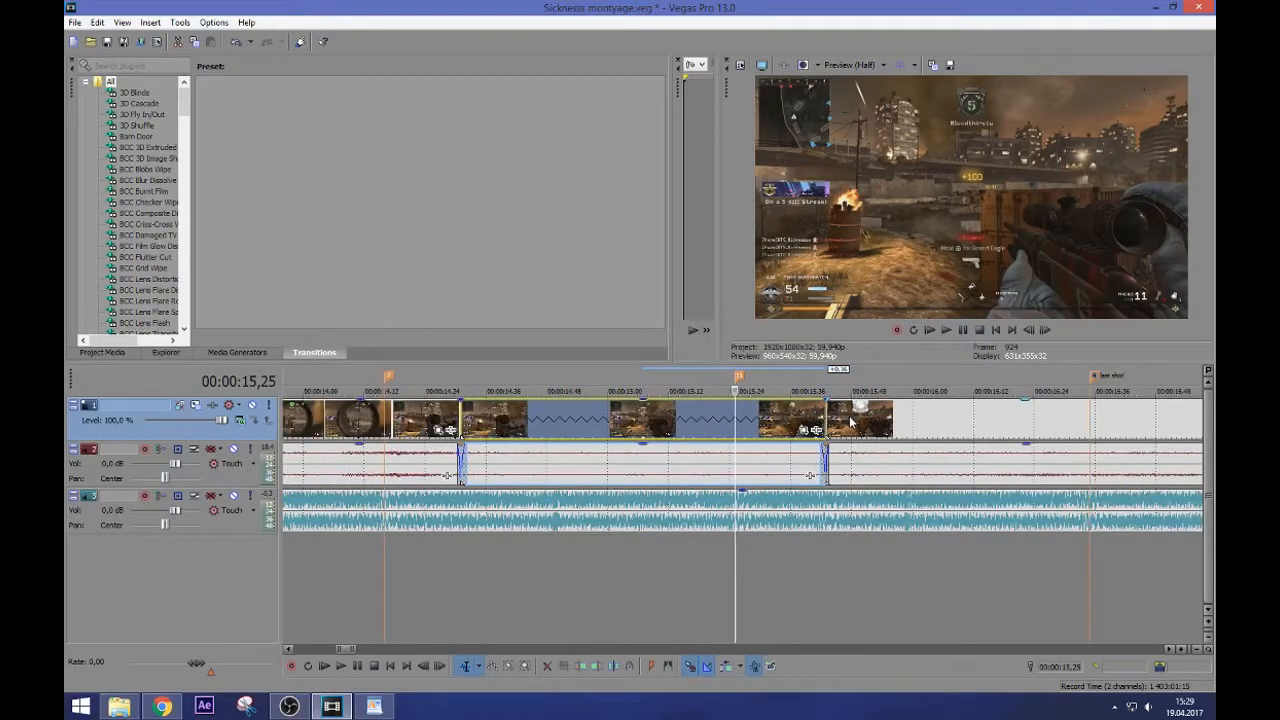
drag(826, 415, 735, 414)
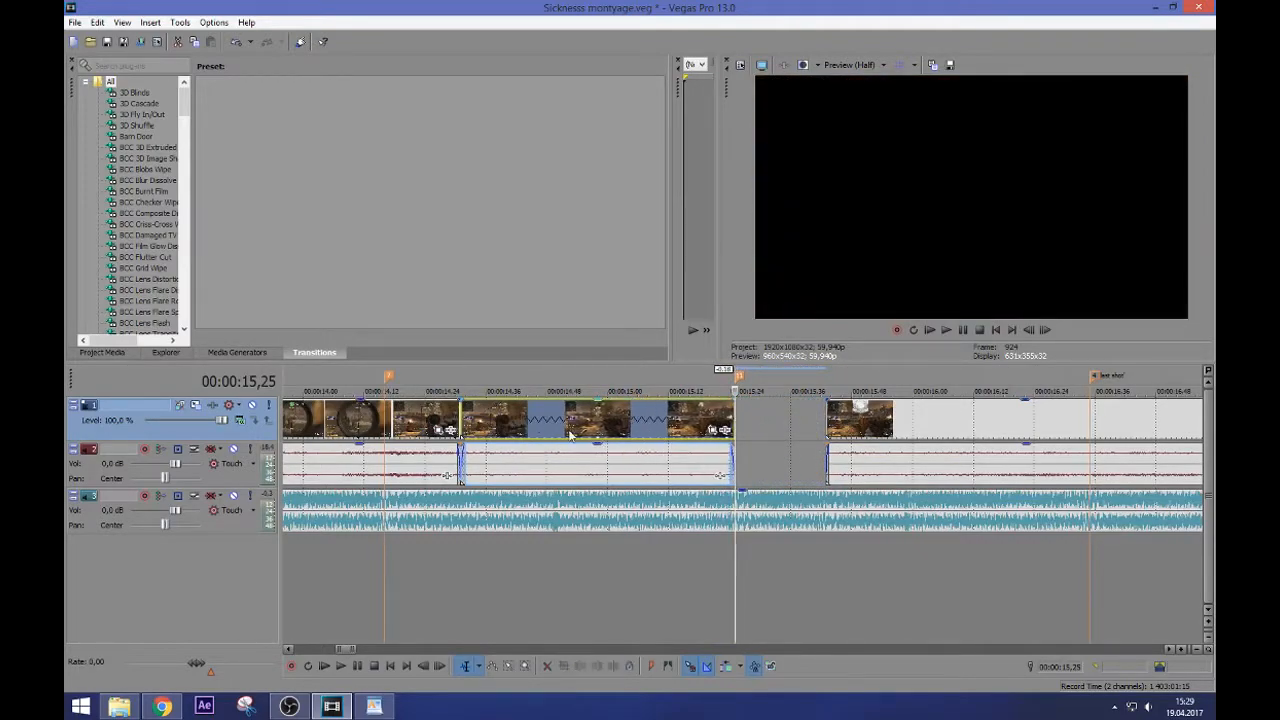
scroll(663, 468, down, 3)
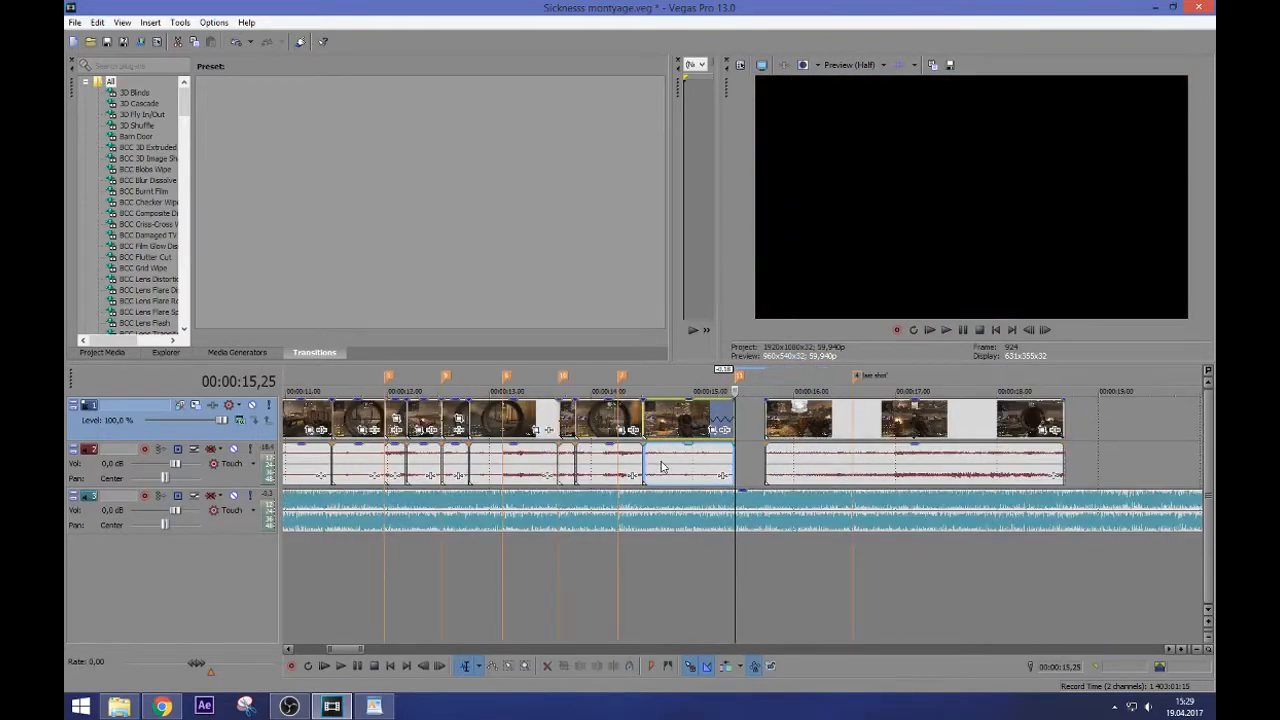
Compare the song at the 00:00:14,16, 00:00:15,25 and last-shot markers, and play back the section from 00:00:14,16
click(619, 507)
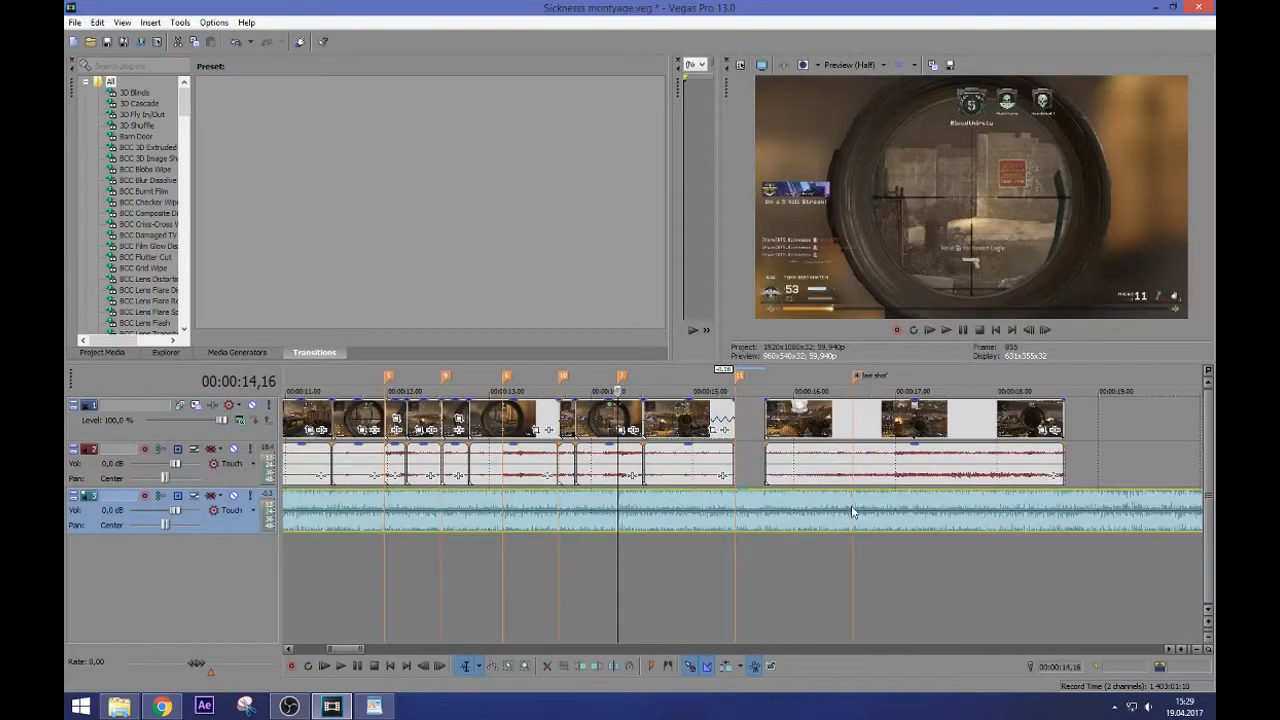
click(851, 505)
click(737, 507)
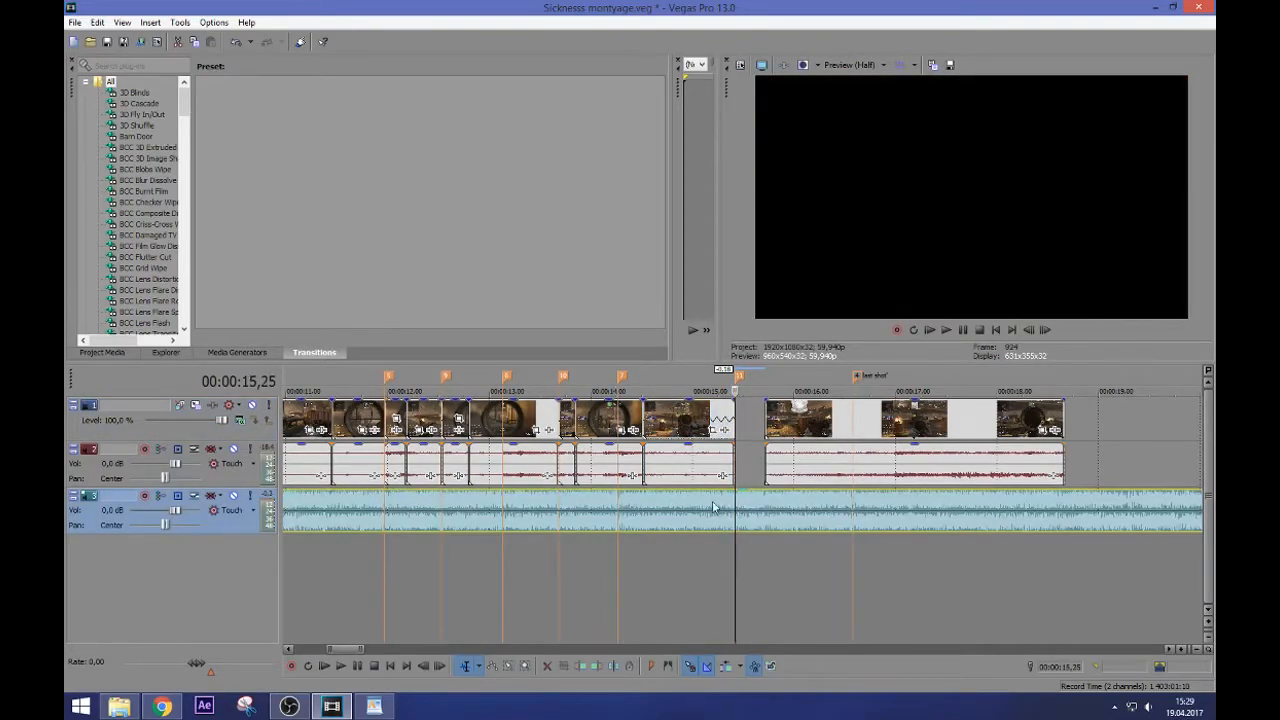
click(617, 507)
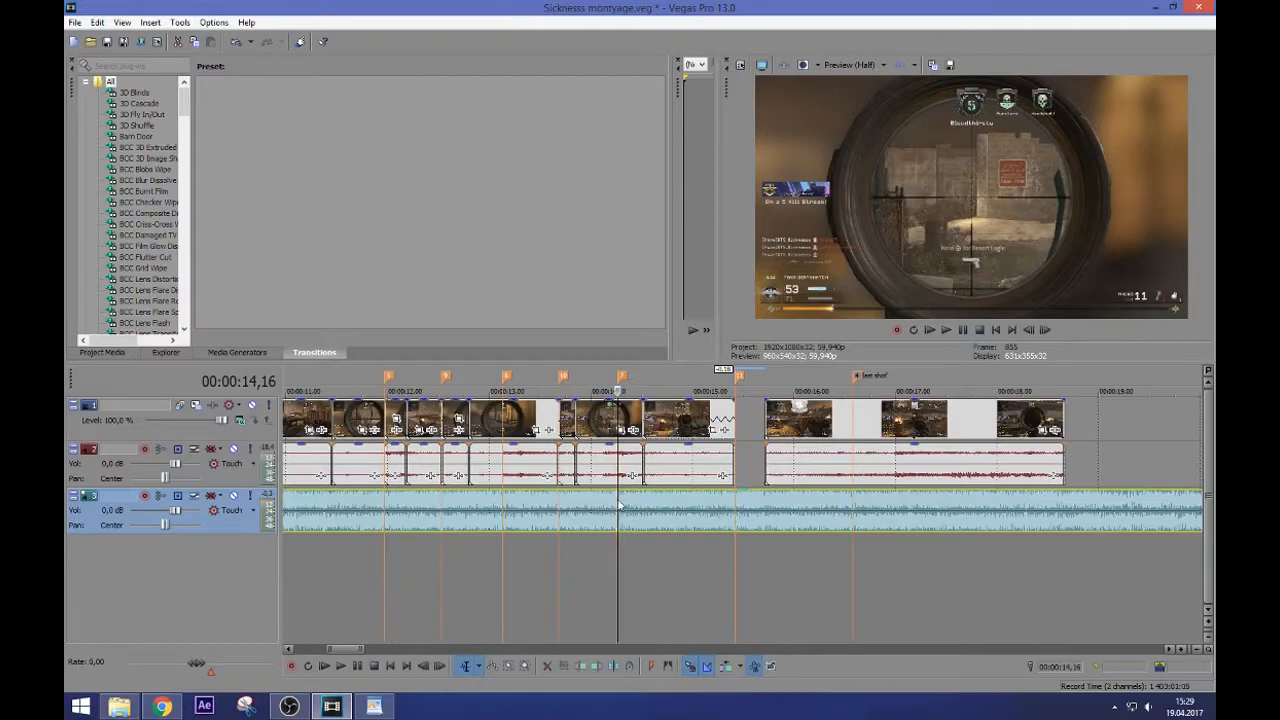
key(space)
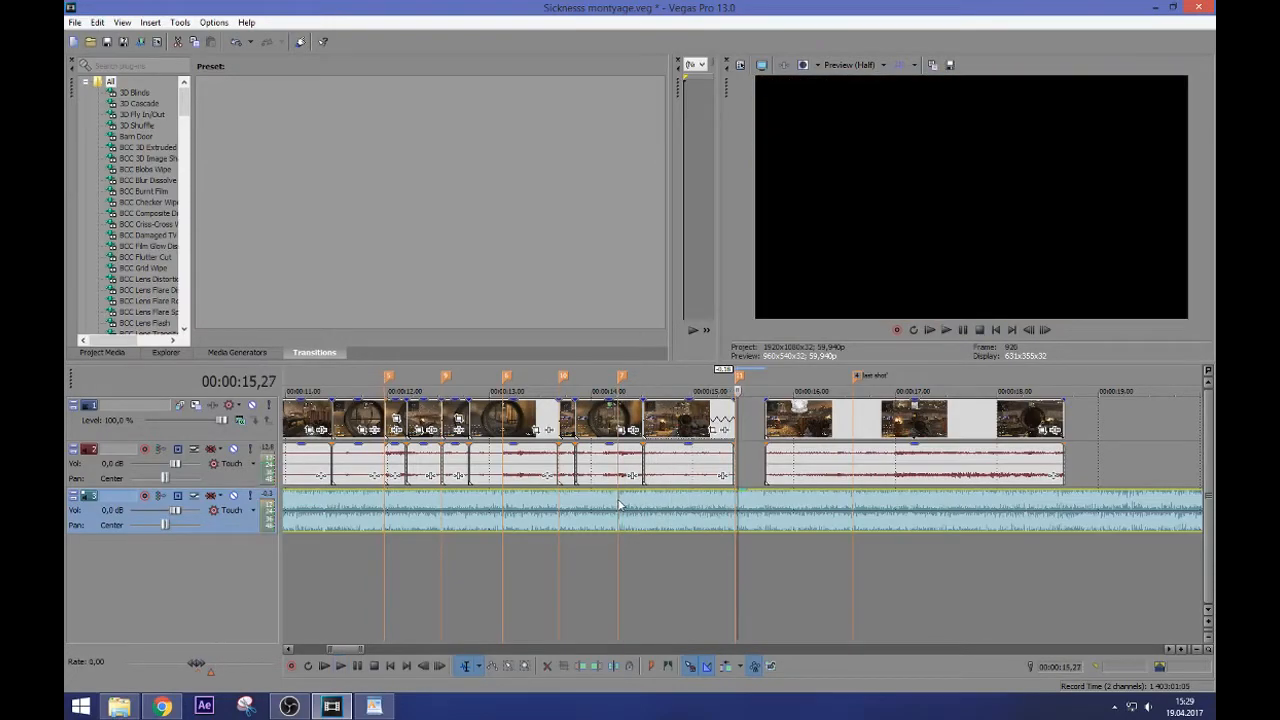
Review the playback rate and resample setting in the video event properties of the piece ending at 00:00:15,25
right_click(670, 413)
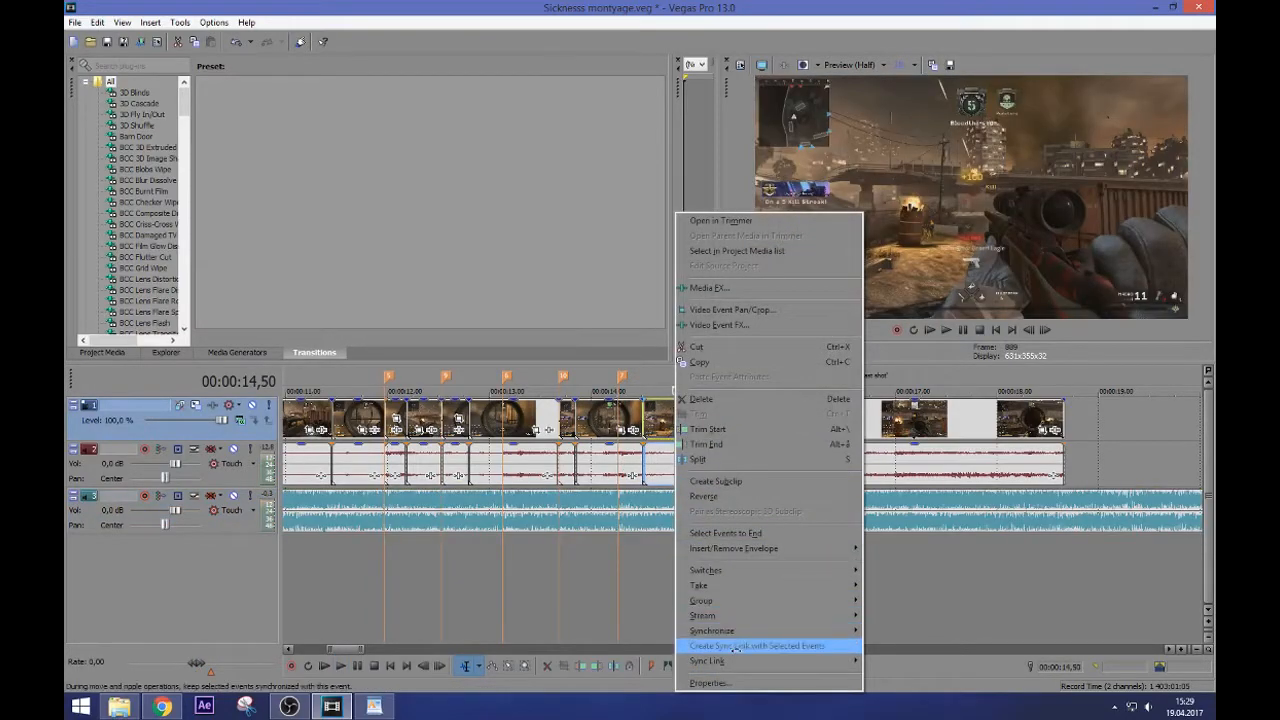
click(700, 677)
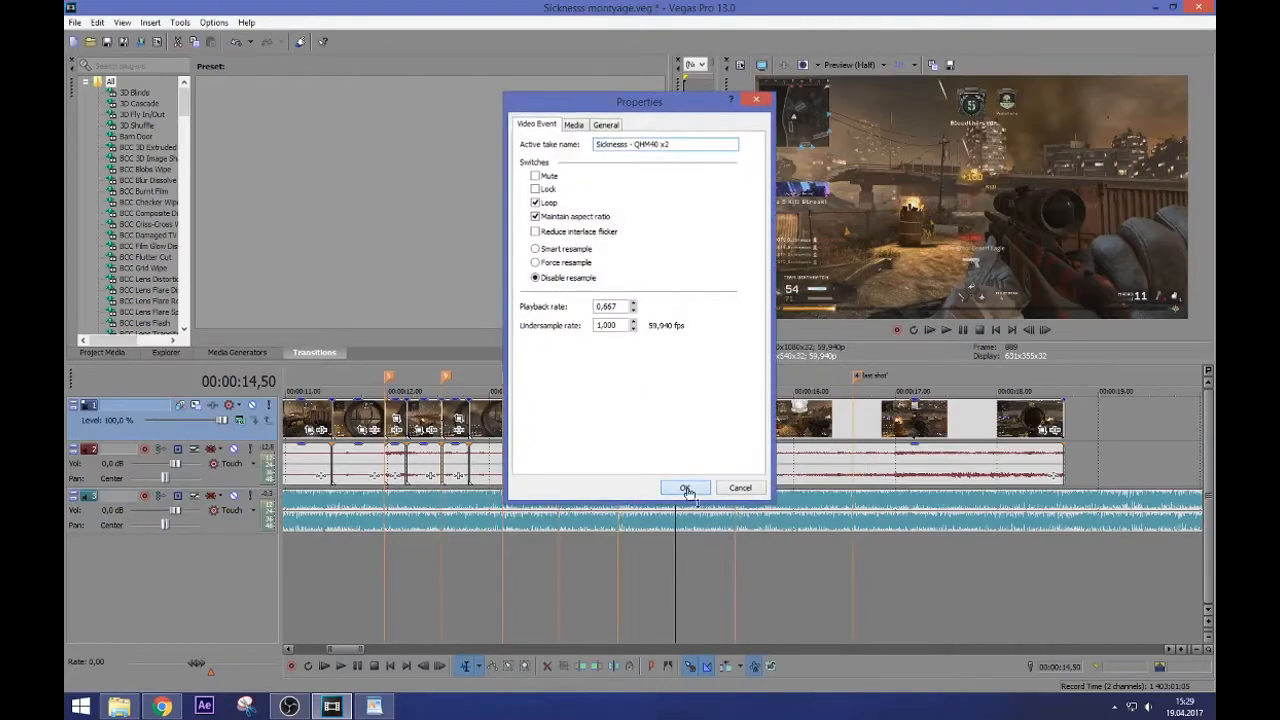
click(685, 487)
Move the remaining clip back to start at the 00:00:15,25 marker, and step through the frames after the last-shot marker
drag(786, 424, 763, 423)
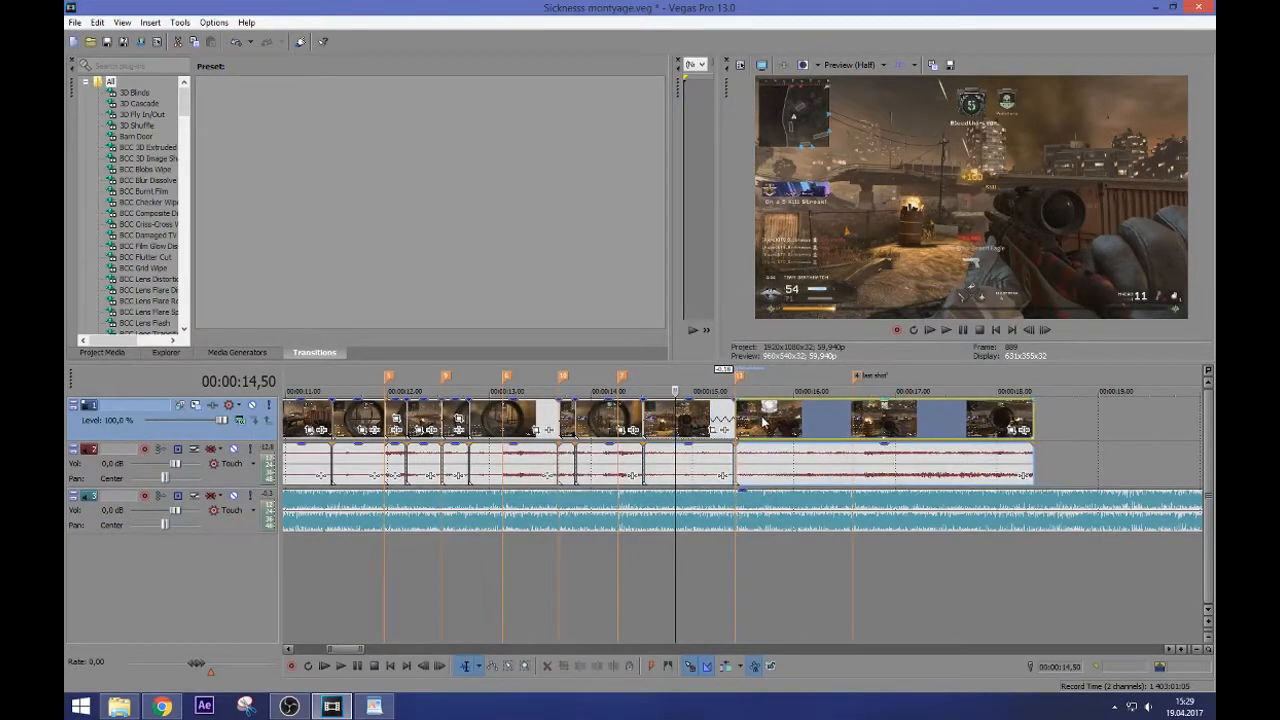
click(855, 421)
key(Right)
key(Right)
key(Right)
key(Right)
key(Right)
key(Right)
key(Right)
key(Right)
key(Right)
key(Right)
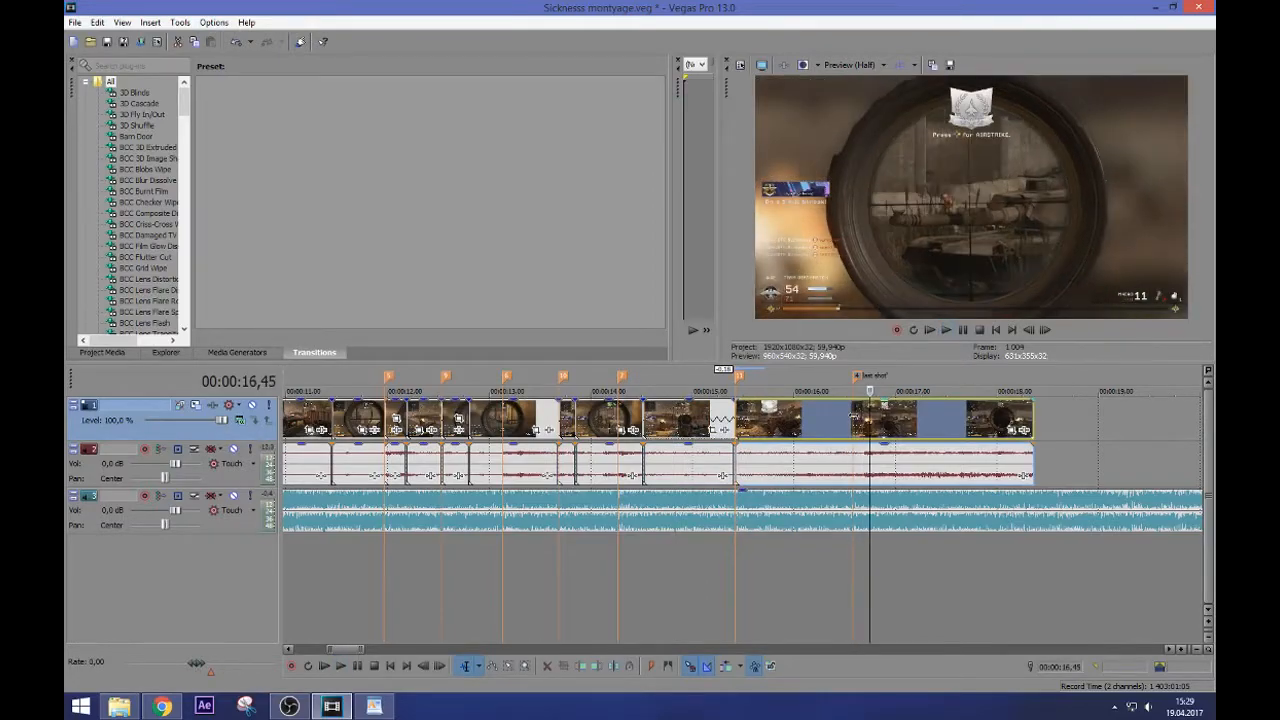
Step through the frames from the last-shot marker to find the shot, and split the clip at 00:00:16,42
click(855, 421)
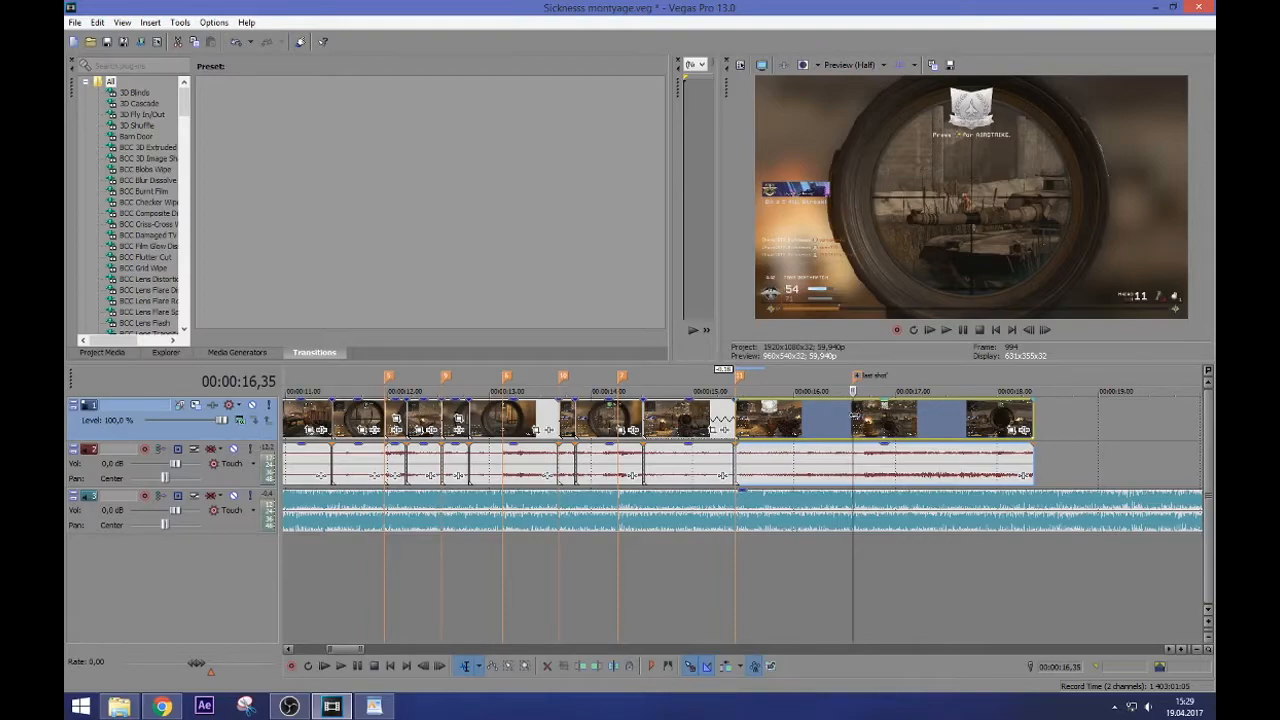
key(Right)
key(Right)
key(Right)
key(Right)
key(Right)
key(Right)
key(Right)
key(Right)
key(Right)
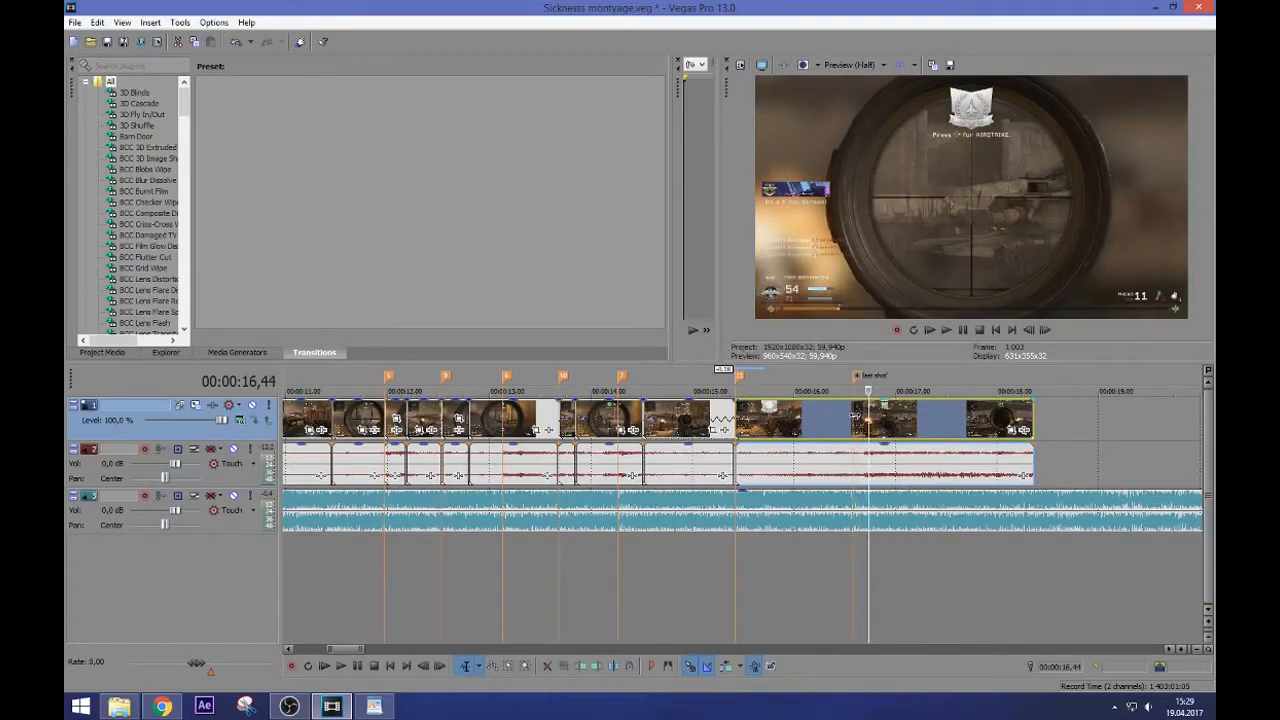
click(855, 421)
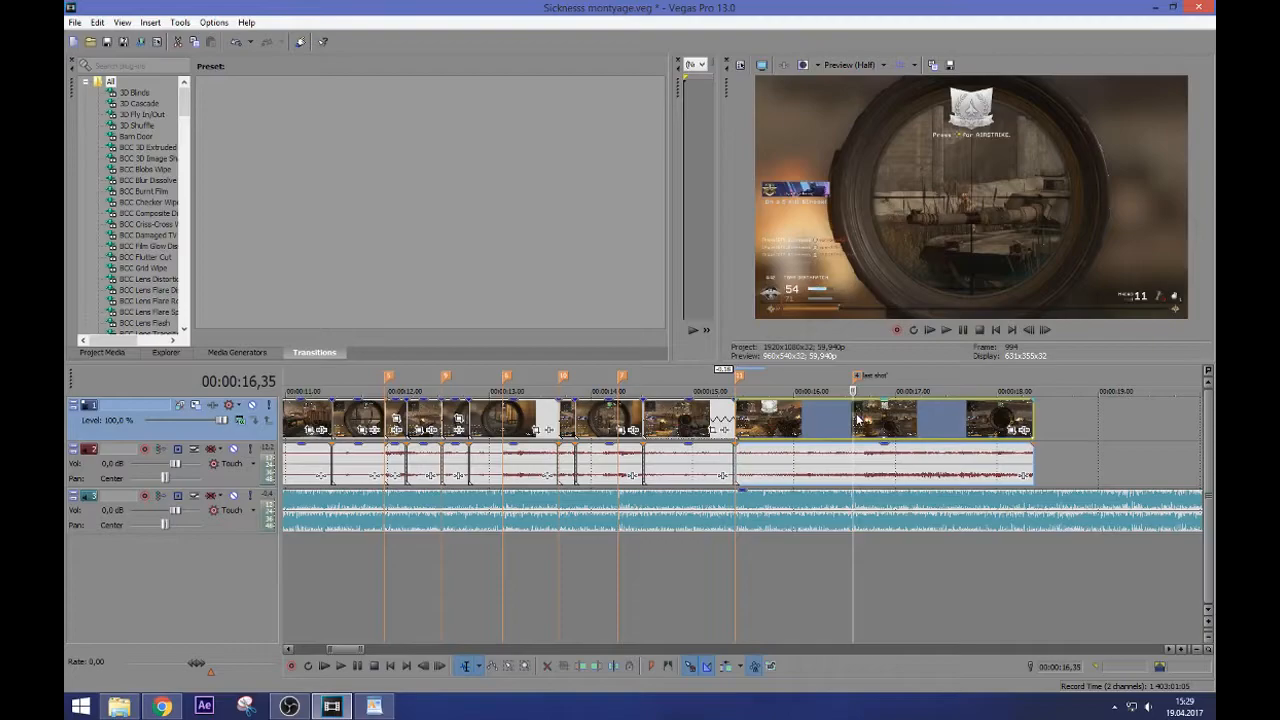
key(Right)
key(Right)
key(Right)
key(Right)
key(Right)
key(Right)
key(Right)
key(Left)
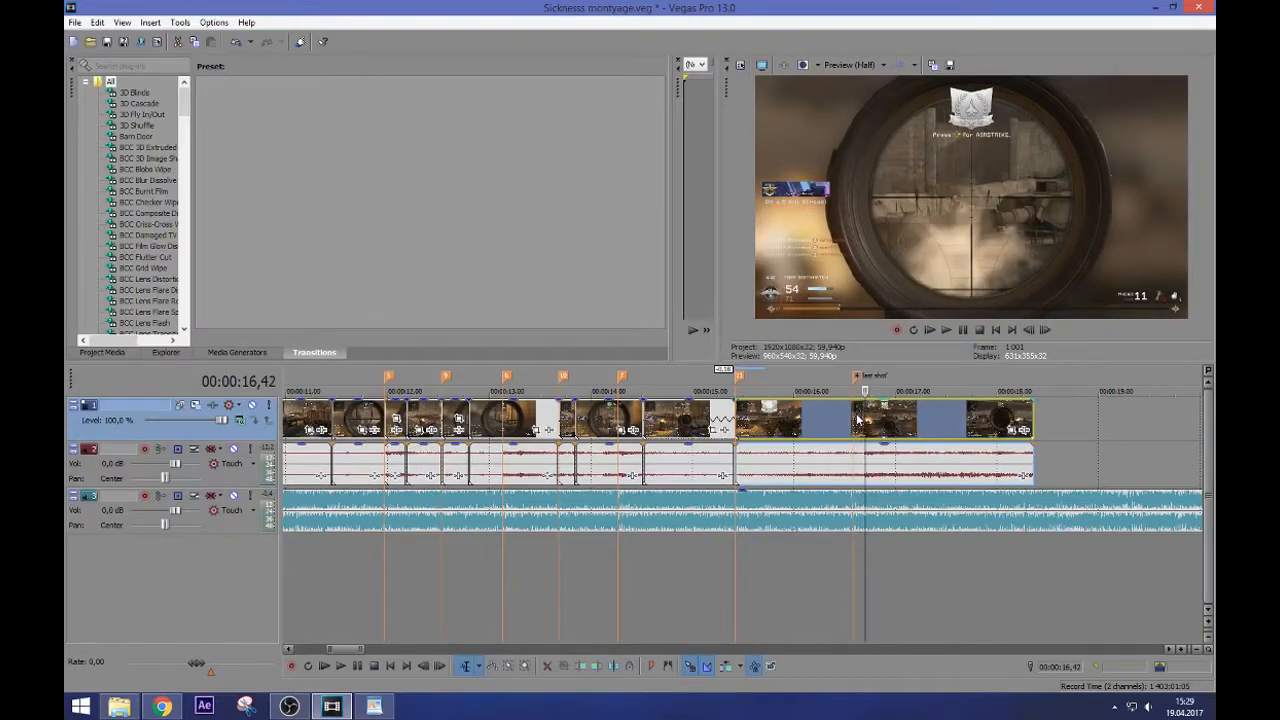
key(s)
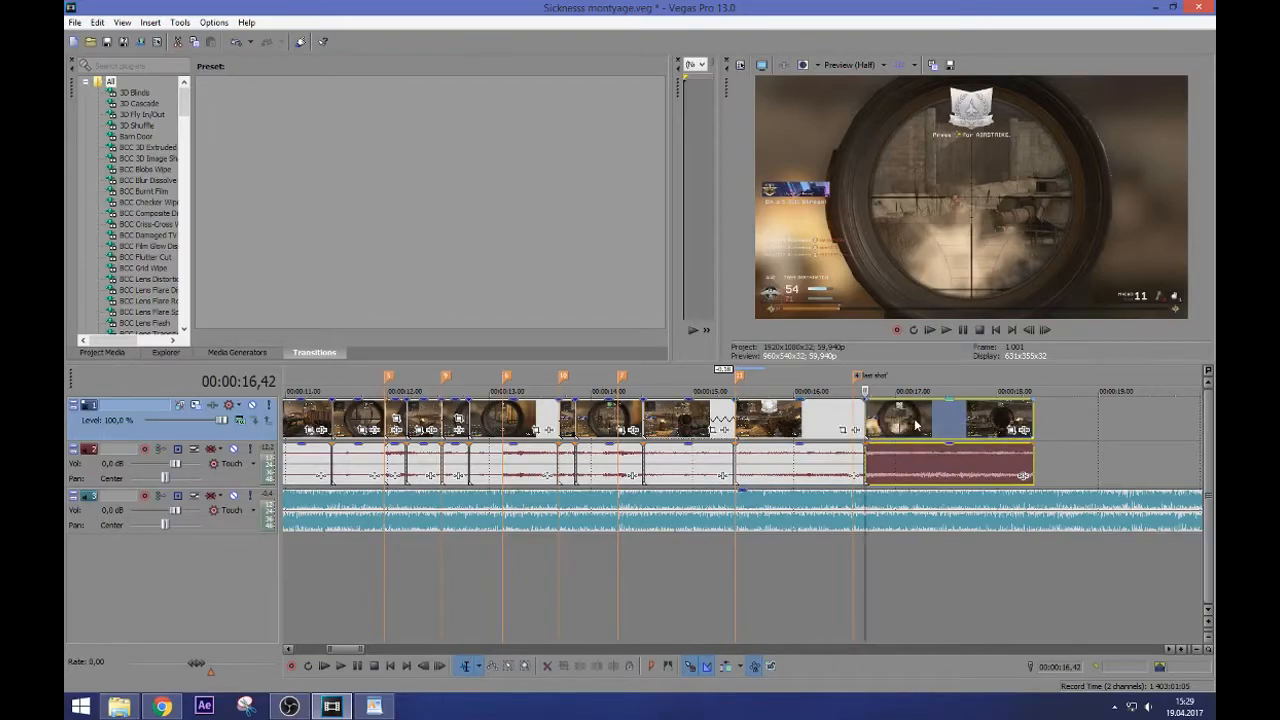
Move the split-off piece back 7 frames to the last-shot marker, and compress the preceding piece to end there
drag(893, 424, 882, 420)
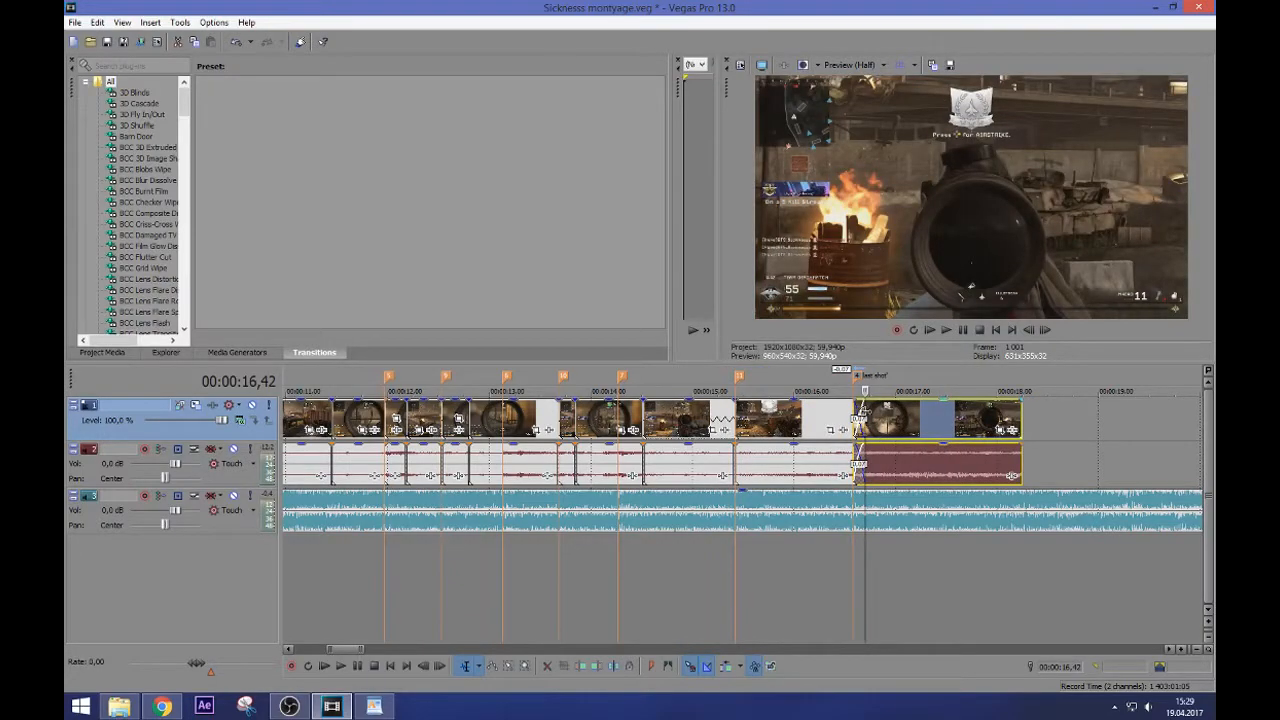
scroll(864, 414, up, 3)
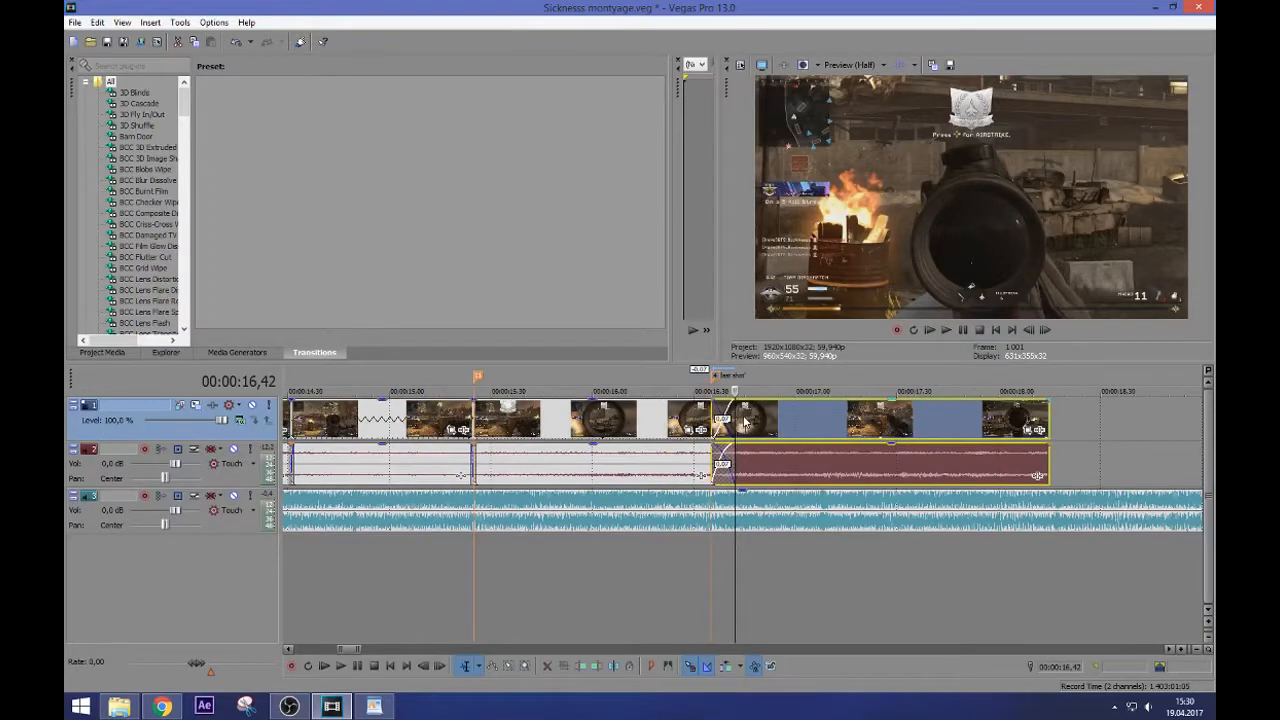
drag(735, 408, 711, 413)
Review the playback rate of the compressed piece before the last-shot marker in its video event properties
right_click(636, 420)
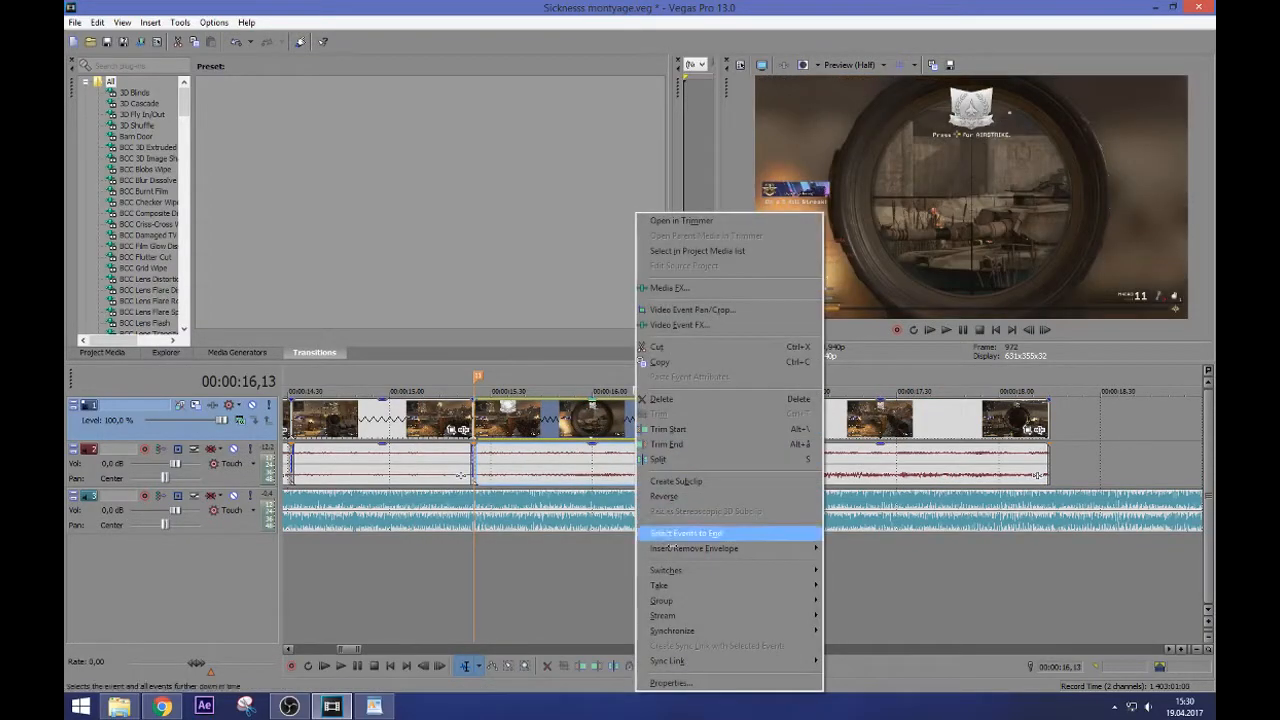
click(670, 683)
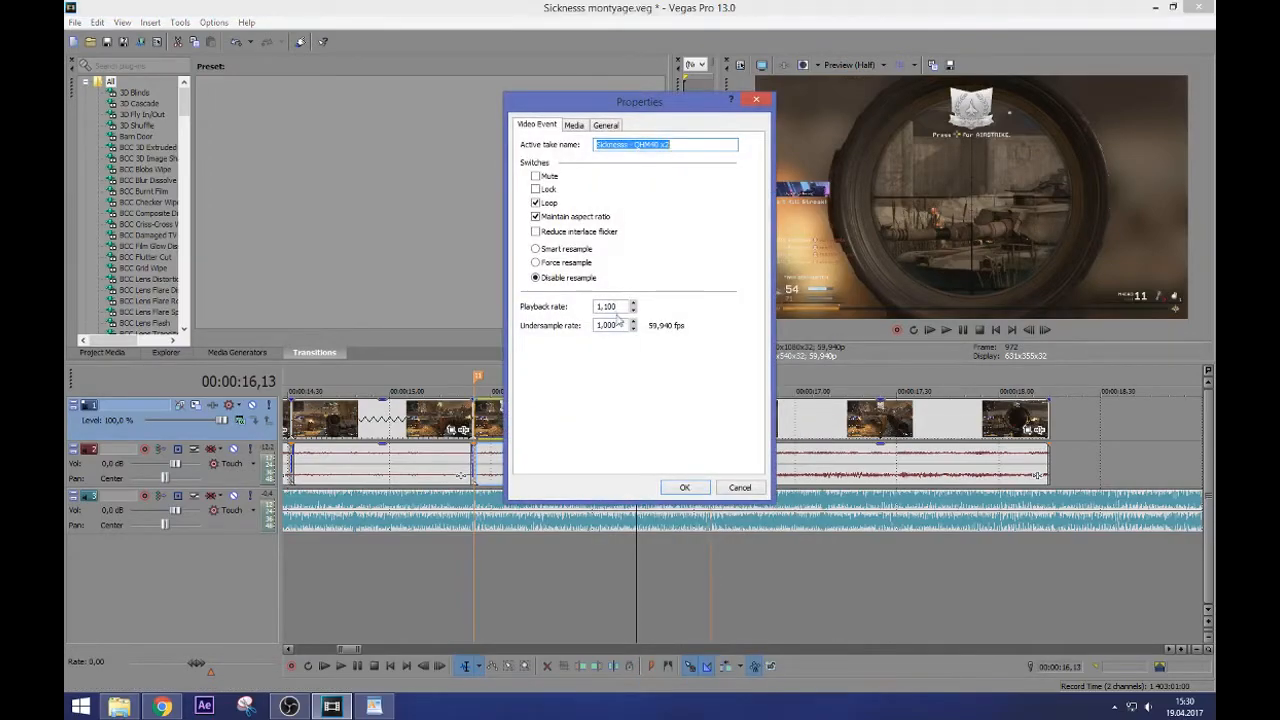
click(685, 487)
Play back the pieces around the 00:00:15,25 and last-shot markers to check their timing against the song
scroll(628, 416, down, 3)
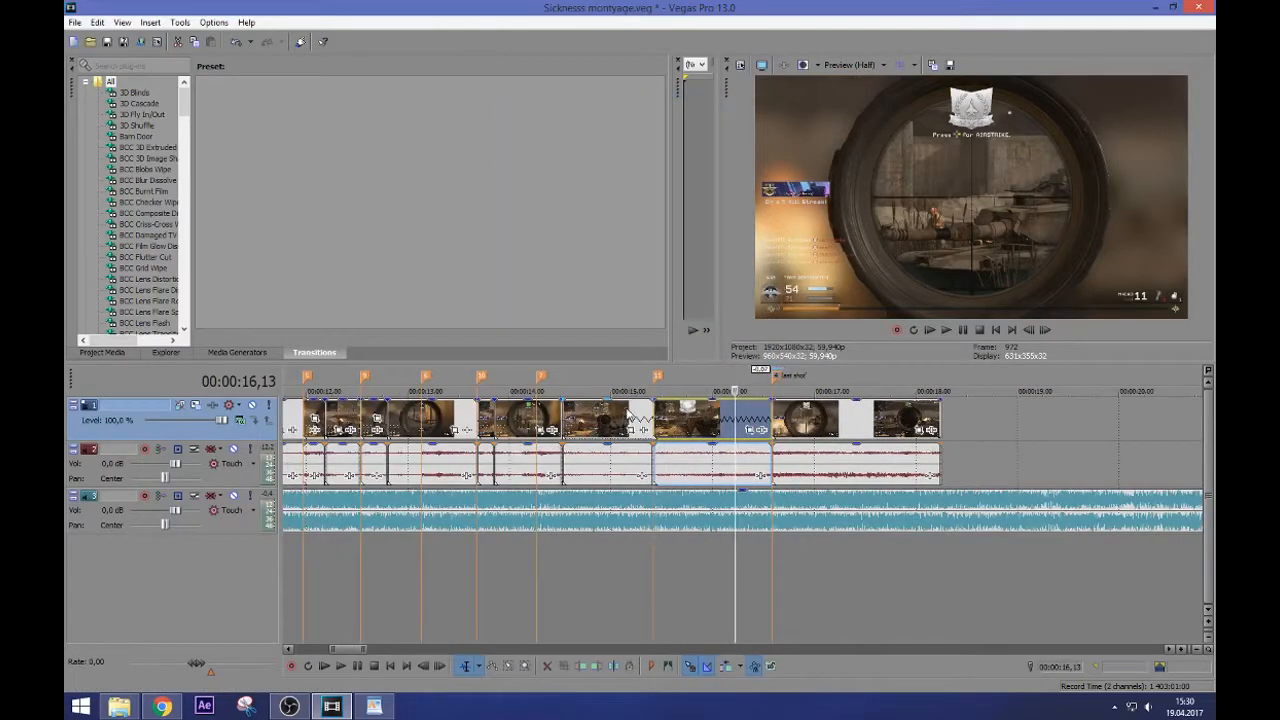
click(627, 412)
key(space)
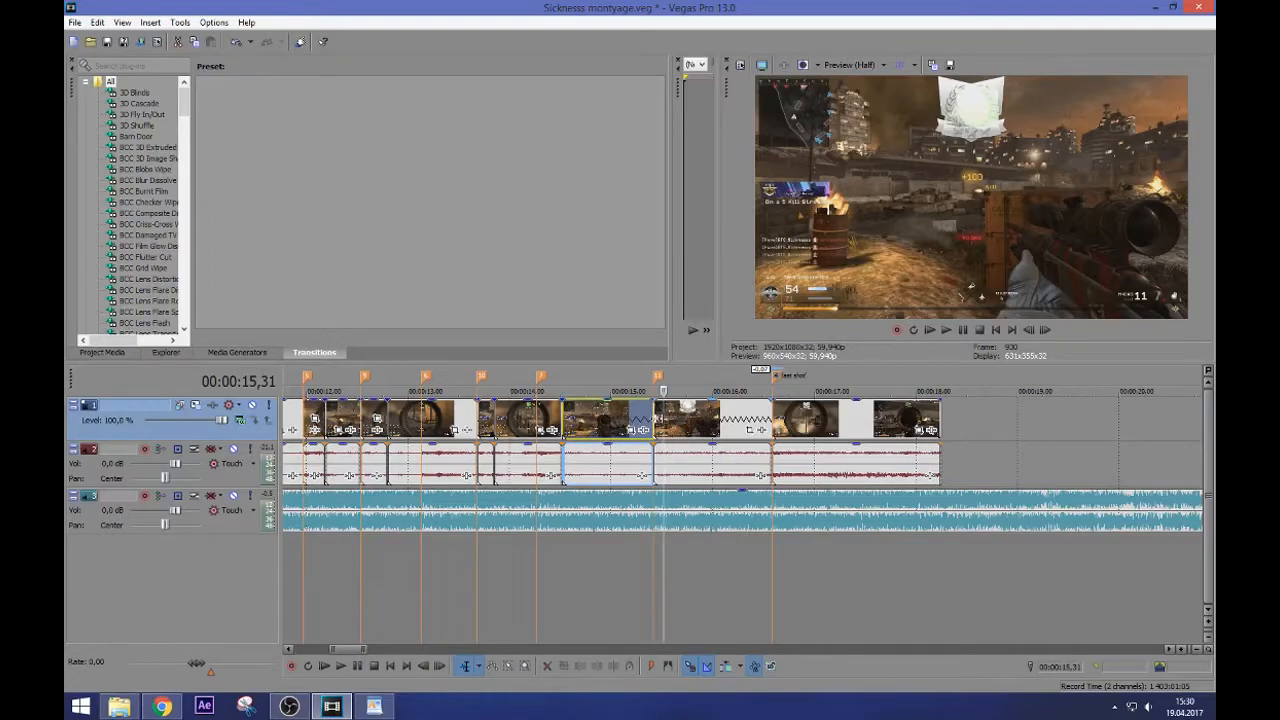
click(657, 425)
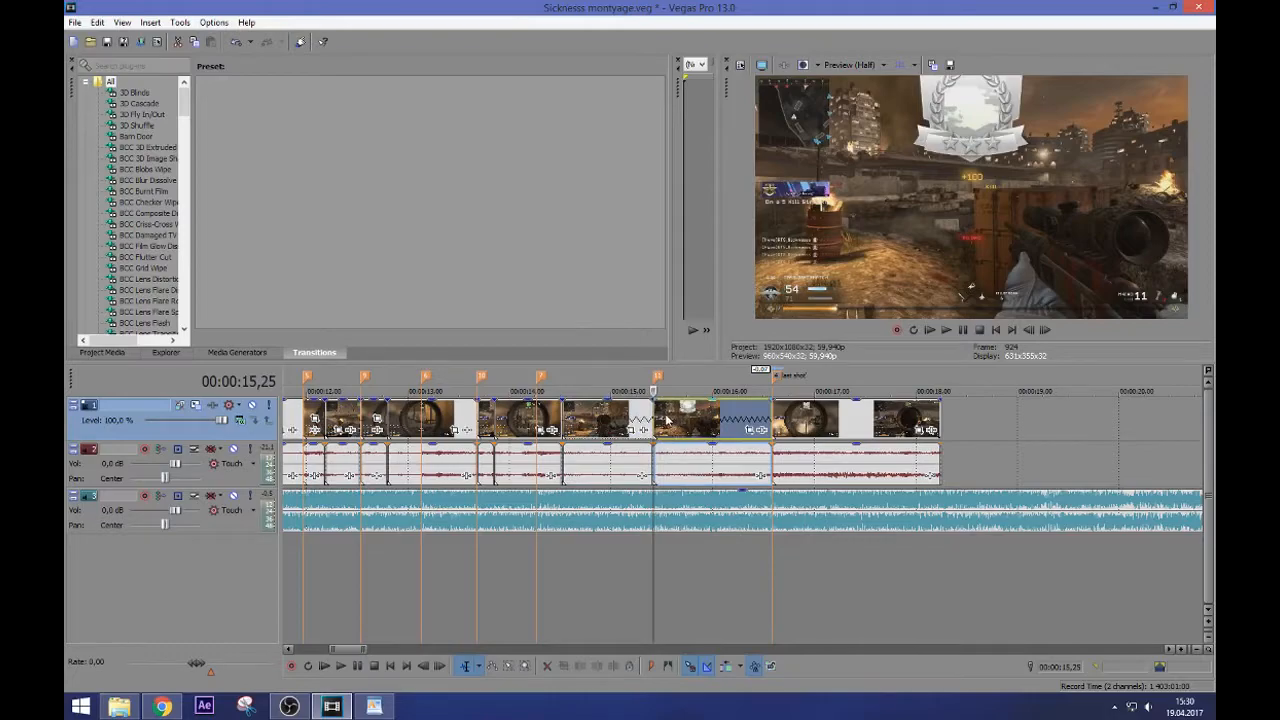
drag(704, 548, 654, 541)
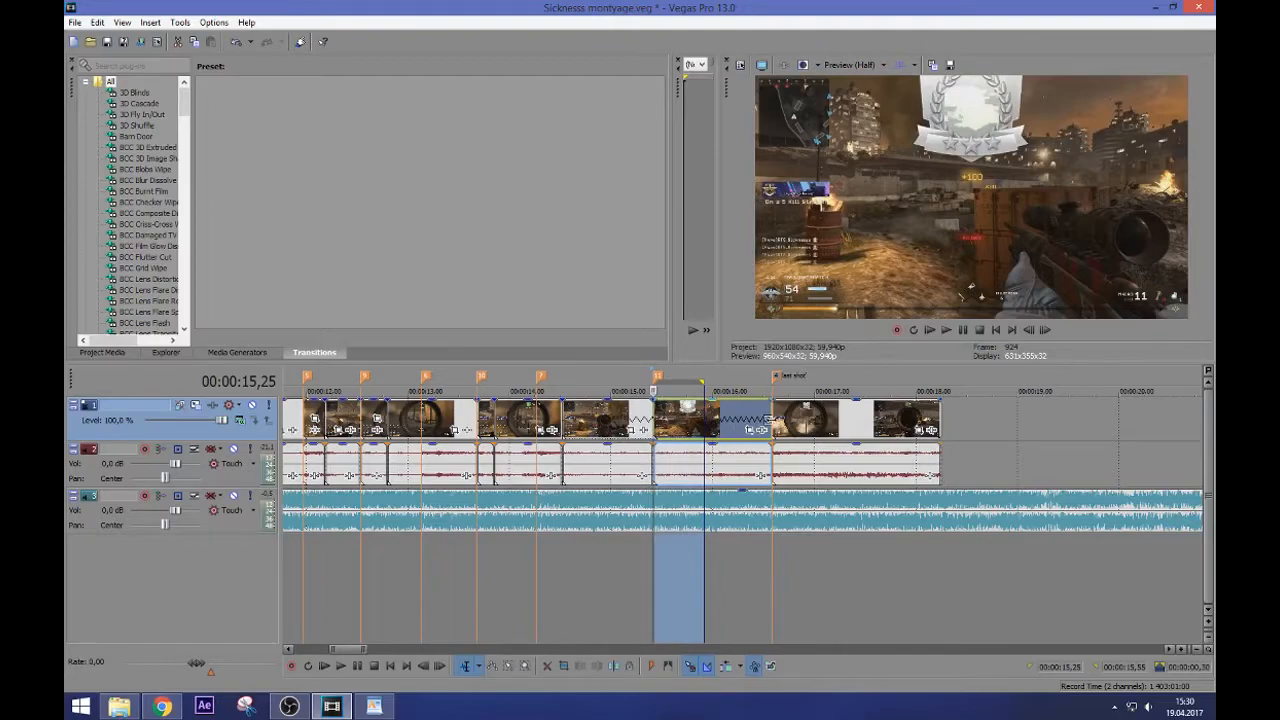
click(649, 572)
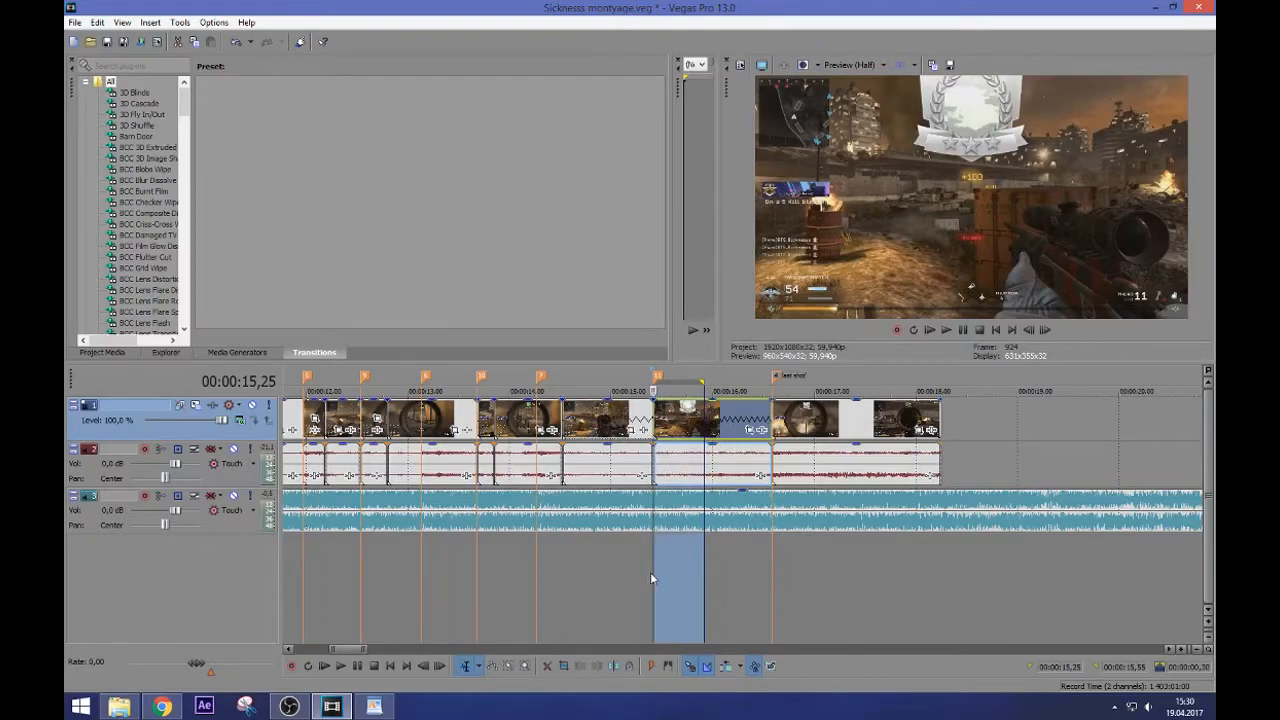
click(655, 413)
key(space)
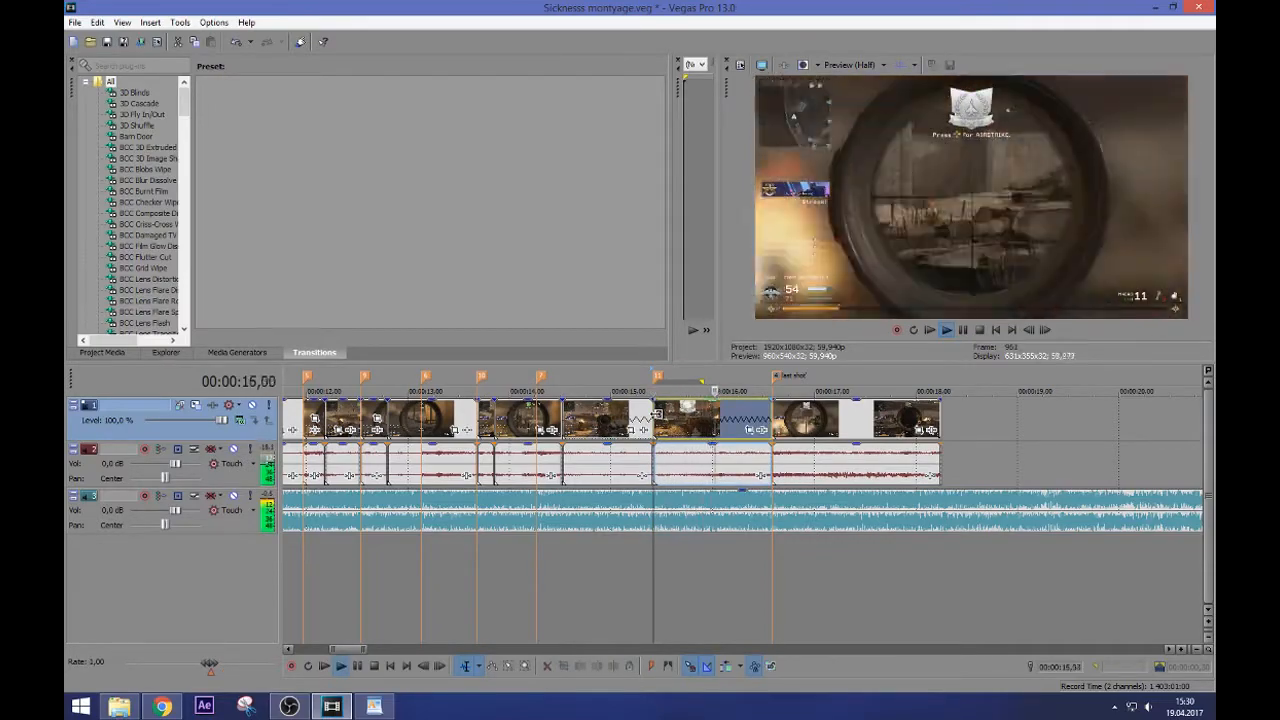
key(Return)
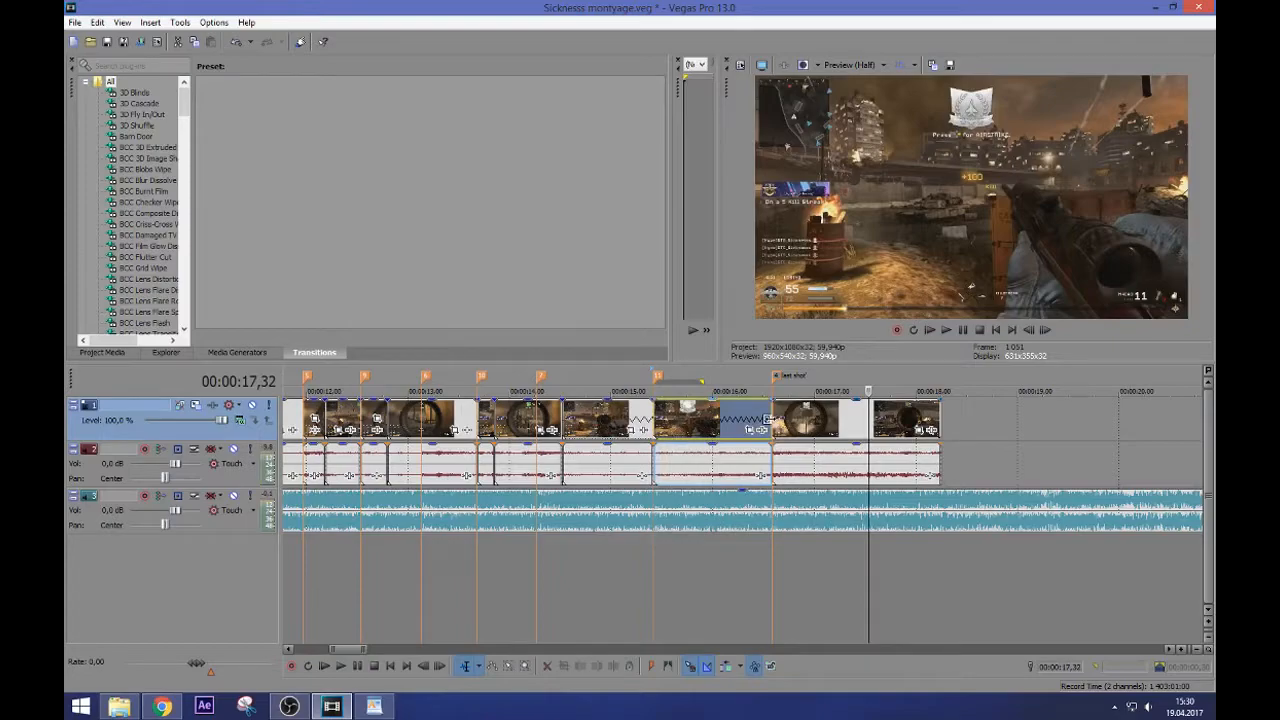
click(742, 418)
key(space)
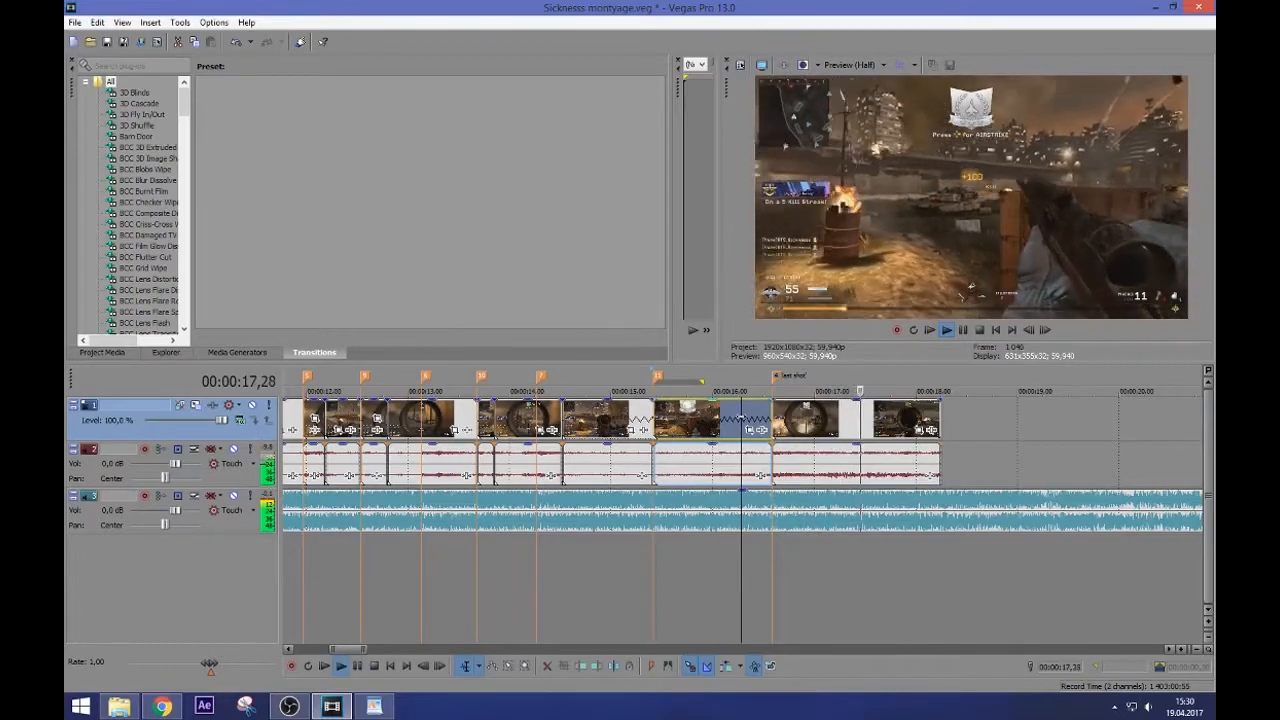
key(space)
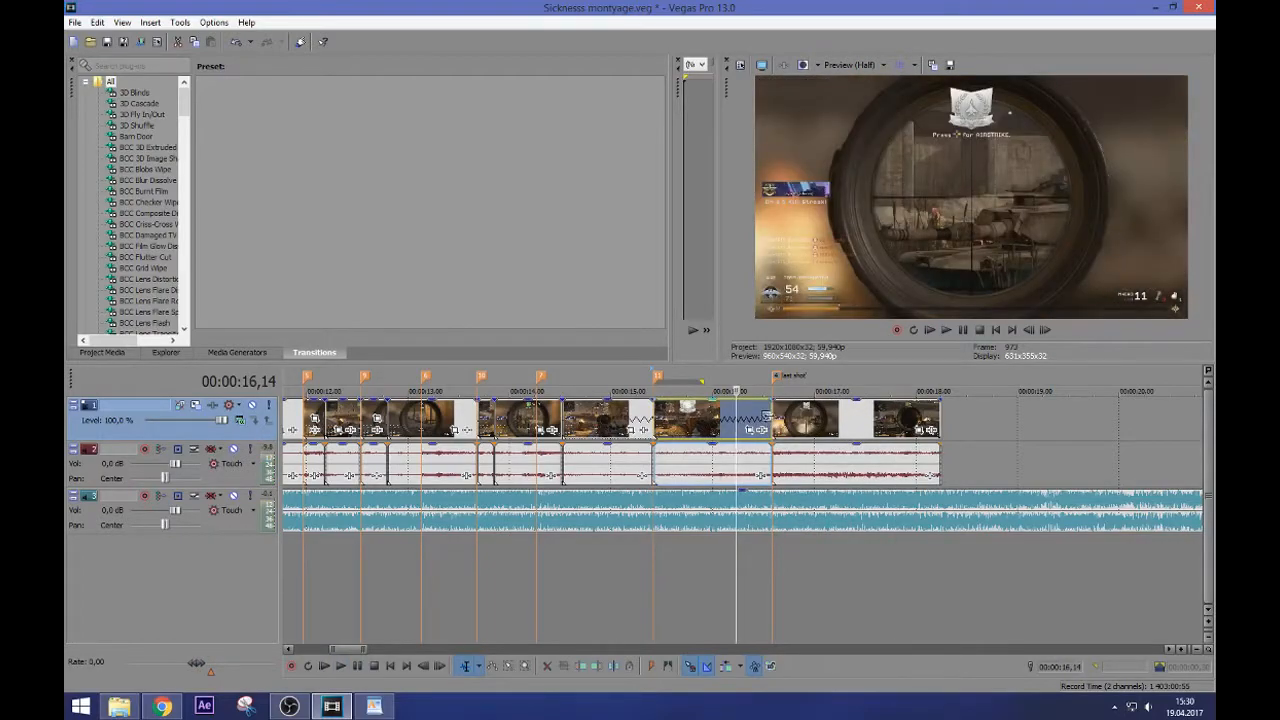
Shorten the piece before the last-shot marker by 2 frames, and move the following piece back against it
click(769, 416)
scroll(783, 447, up, 5)
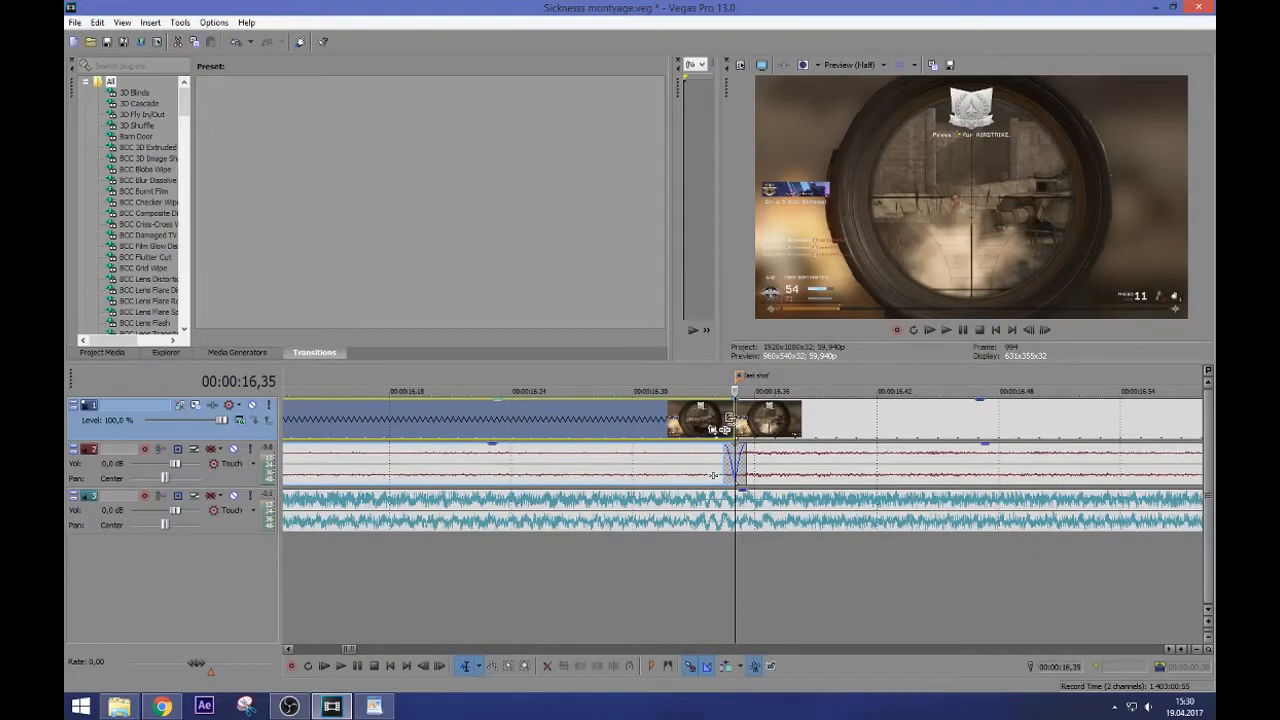
drag(713, 475, 673, 475)
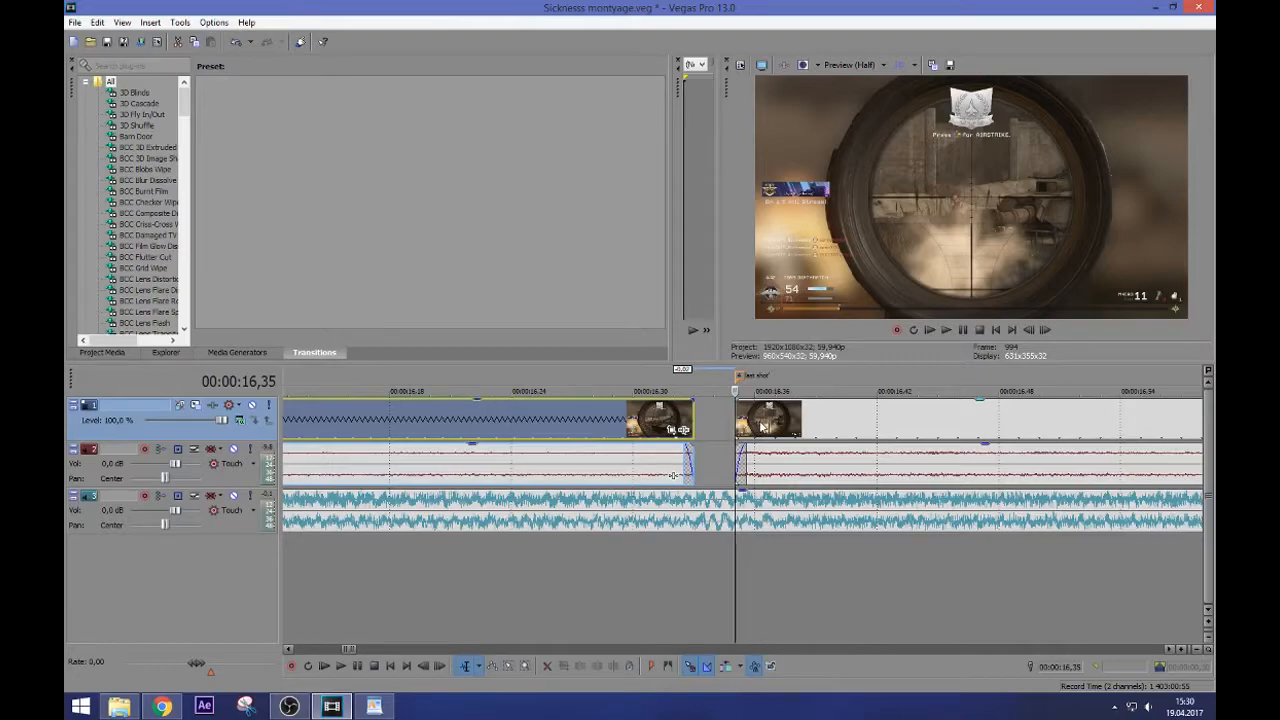
drag(765, 428, 741, 428)
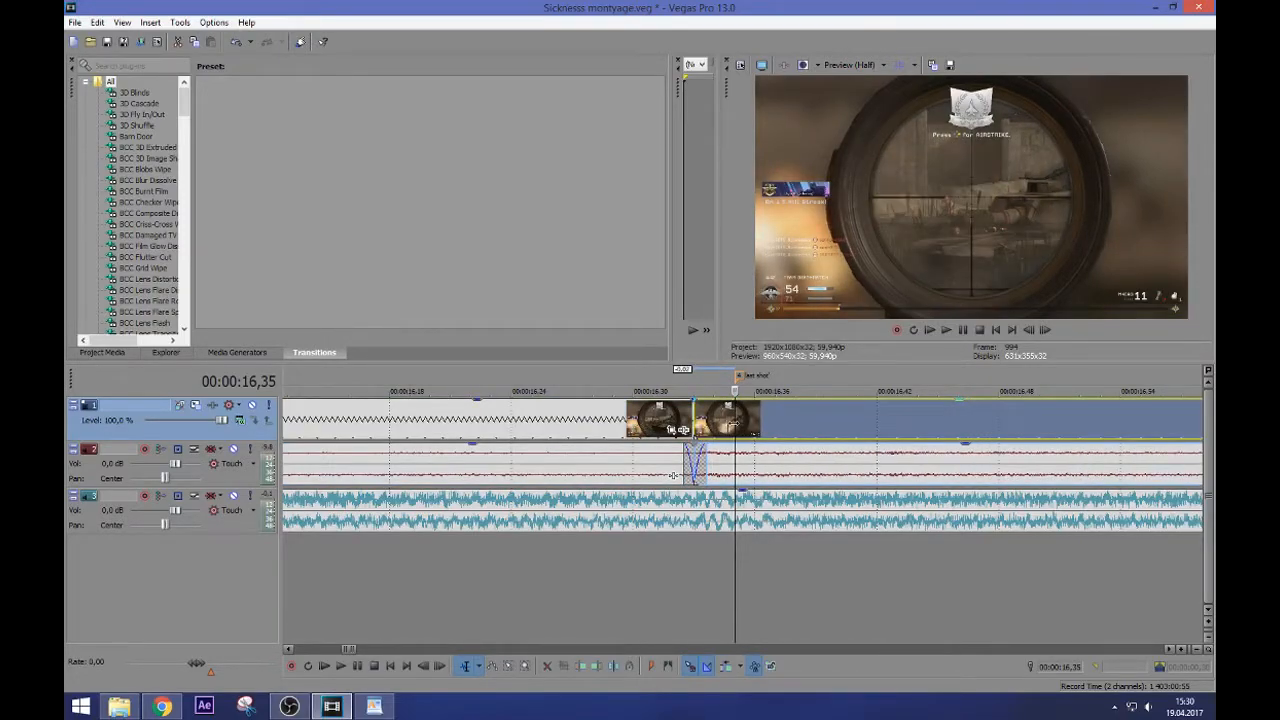
Play on from the last-shot marker, and split the final piece just after the shot at 00:00:16,46
scroll(673, 476, down, 10)
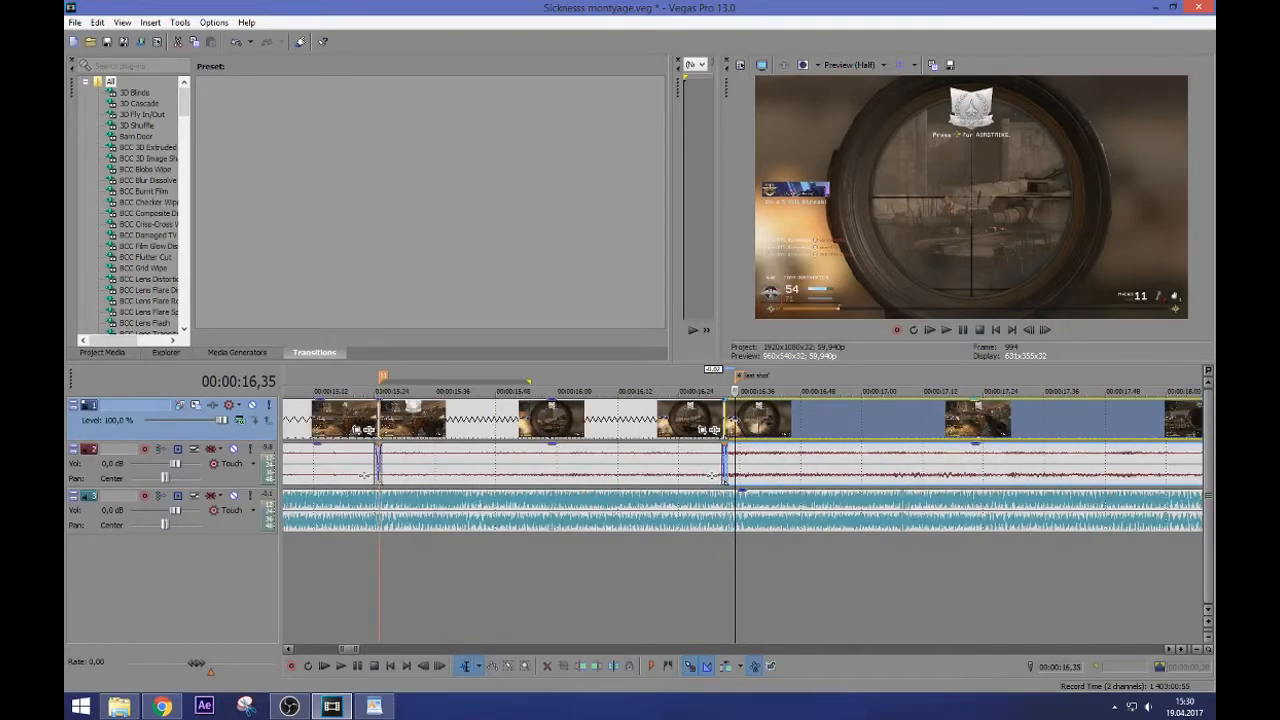
key(space)
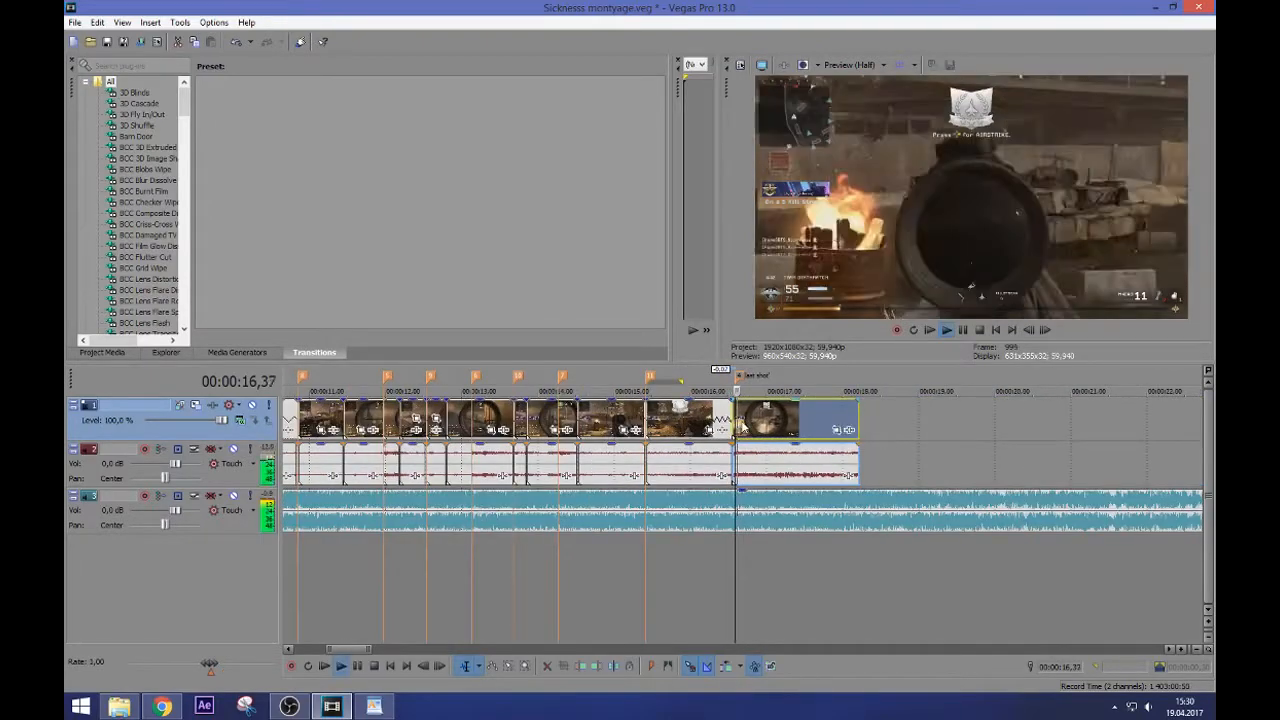
scroll(745, 430, up, 4)
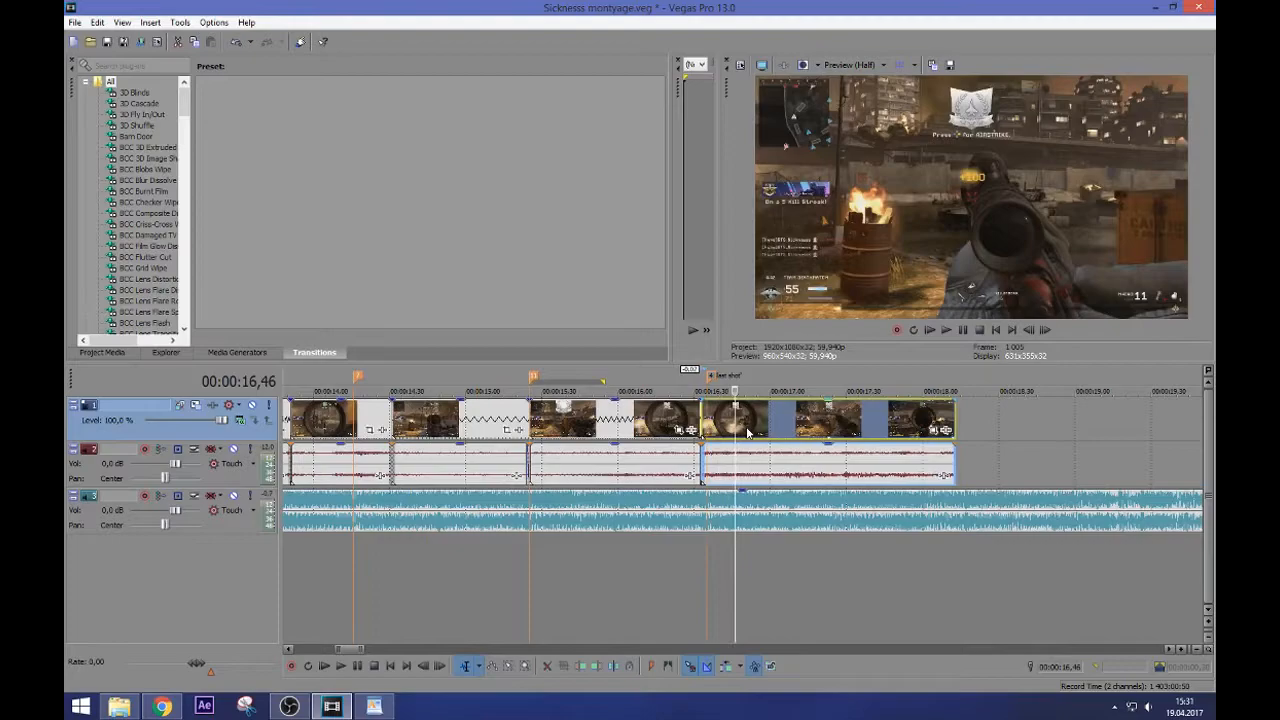
click(747, 430)
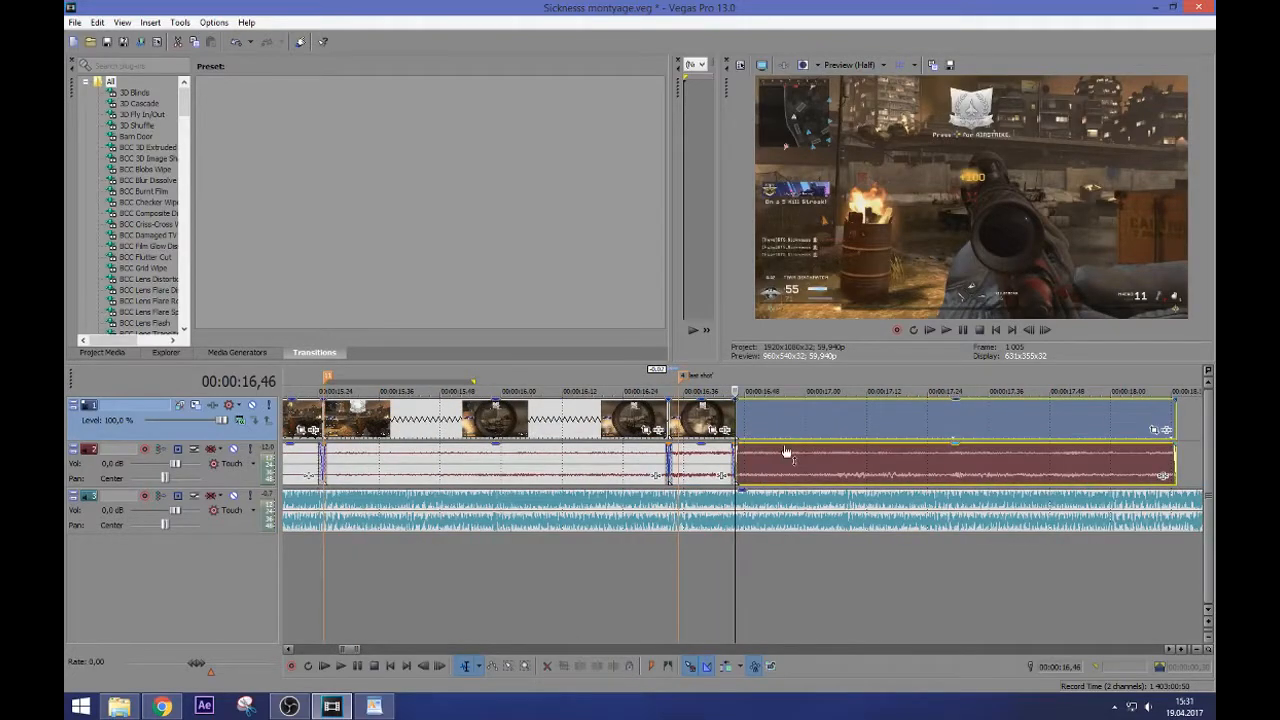
Stretch the piece after the last shot so that it ends at 00:00:19,39
scroll(789, 455, down, 4)
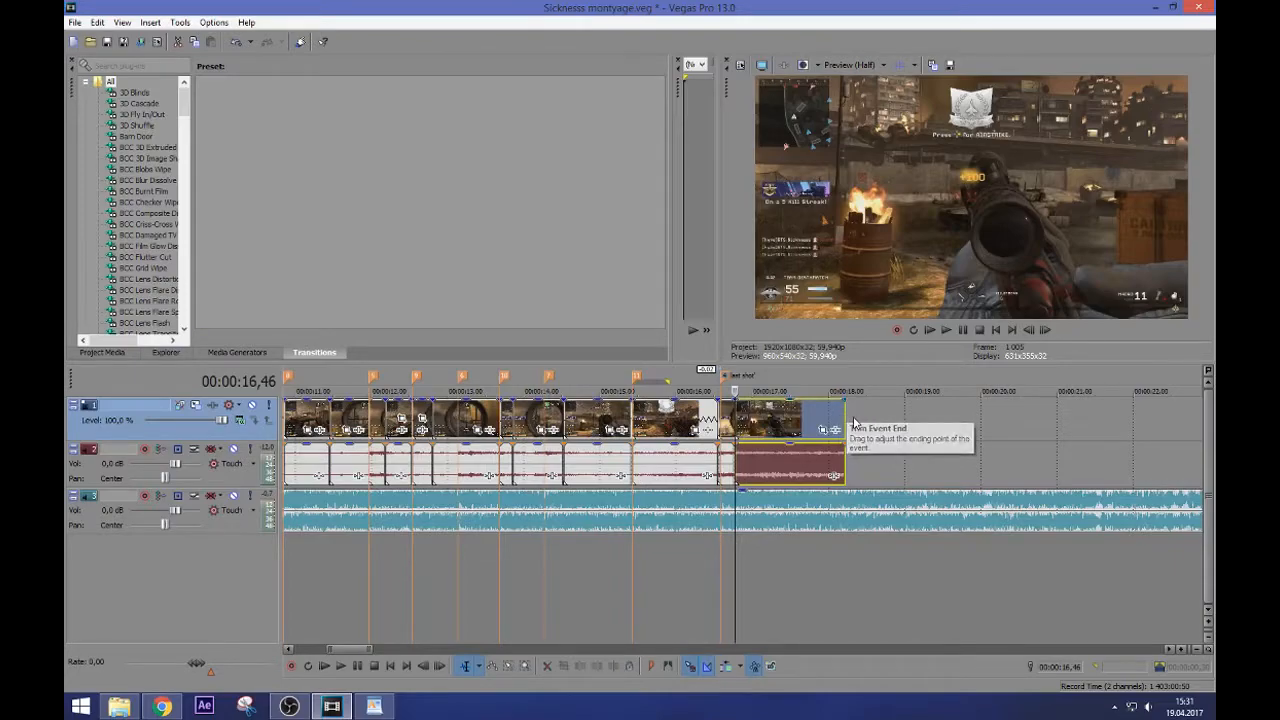
click(846, 418)
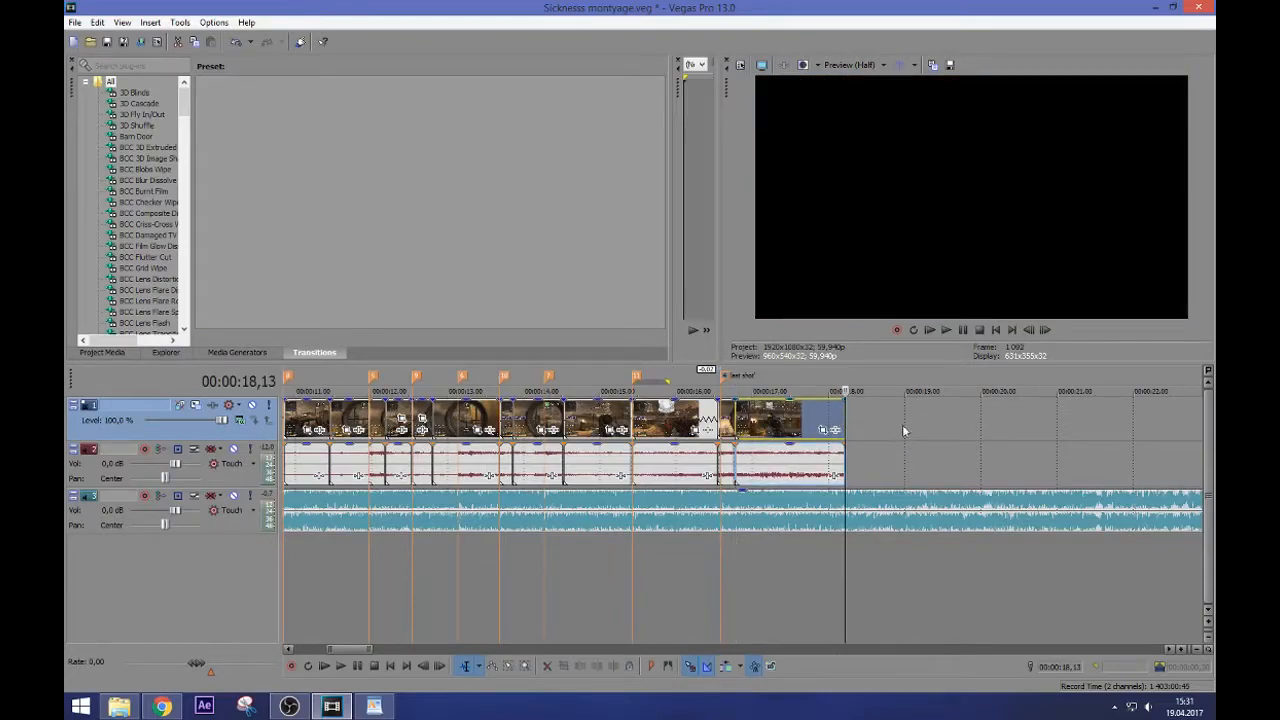
click(954, 413)
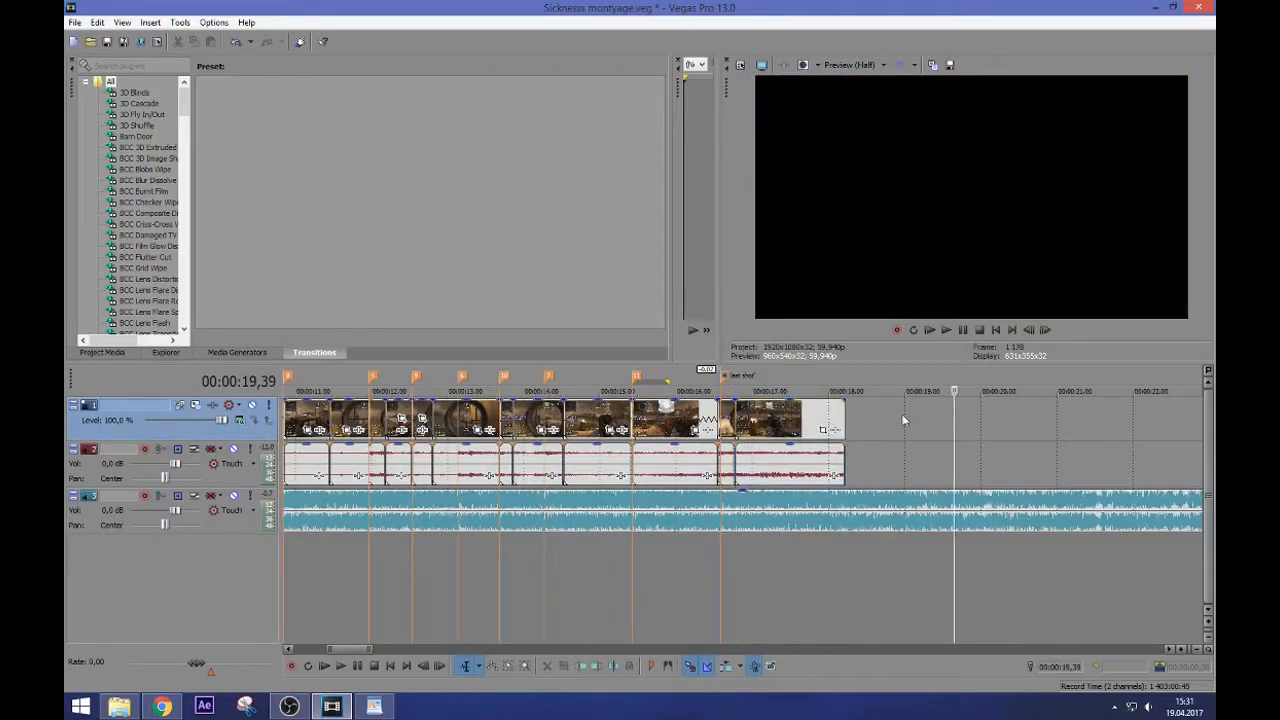
drag(848, 420, 953, 420)
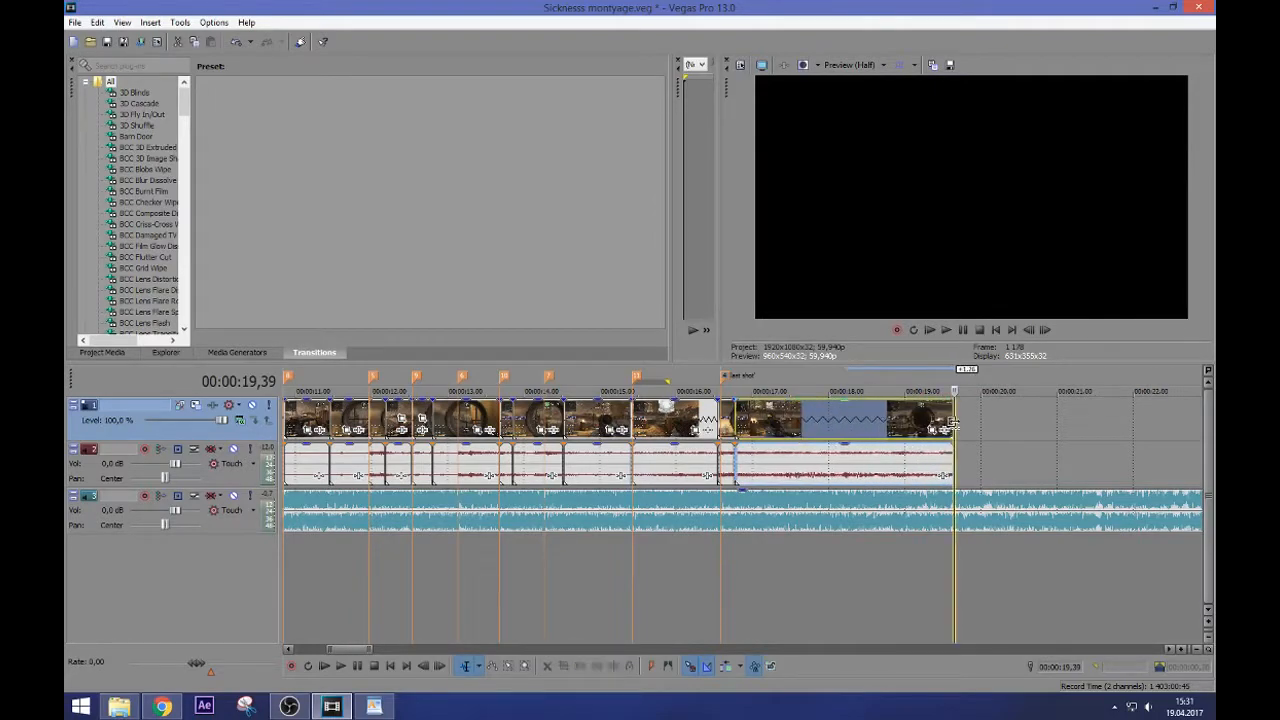
Review the time stretch and Lock to stretch pitch settings in the audio event properties of the stretched final piece
click(878, 477)
right_click(878, 477)
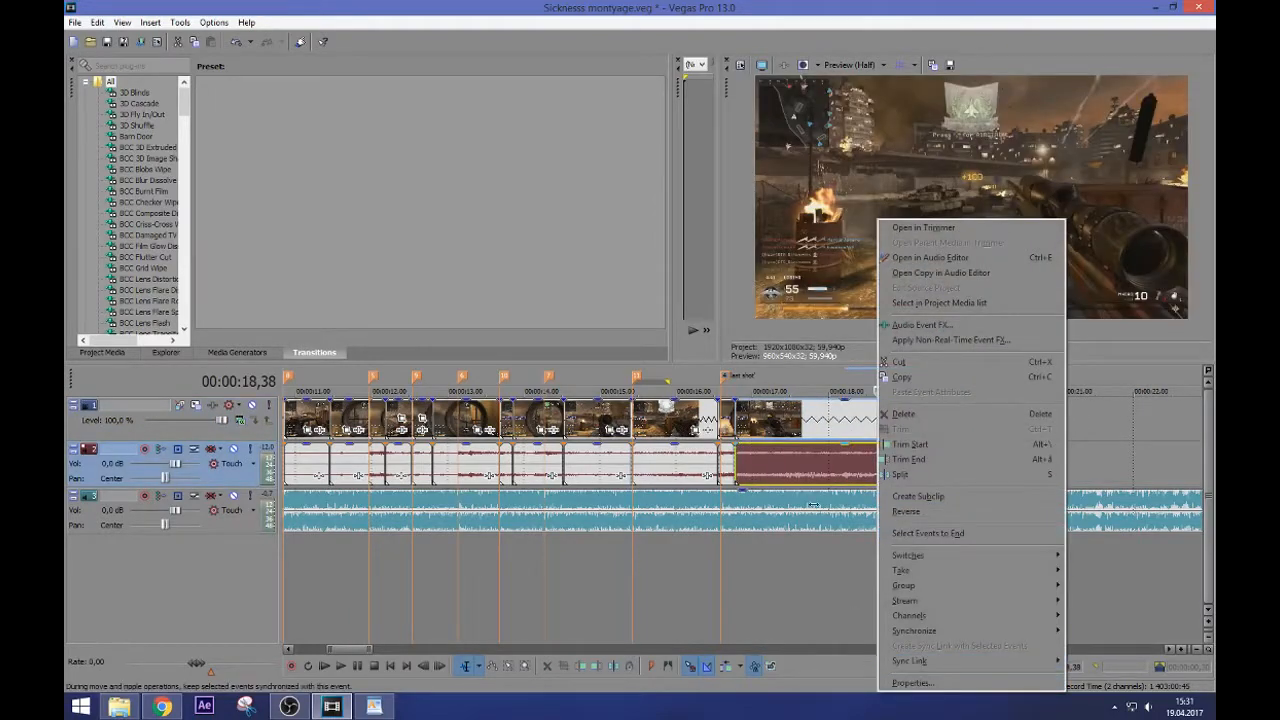
click(918, 683)
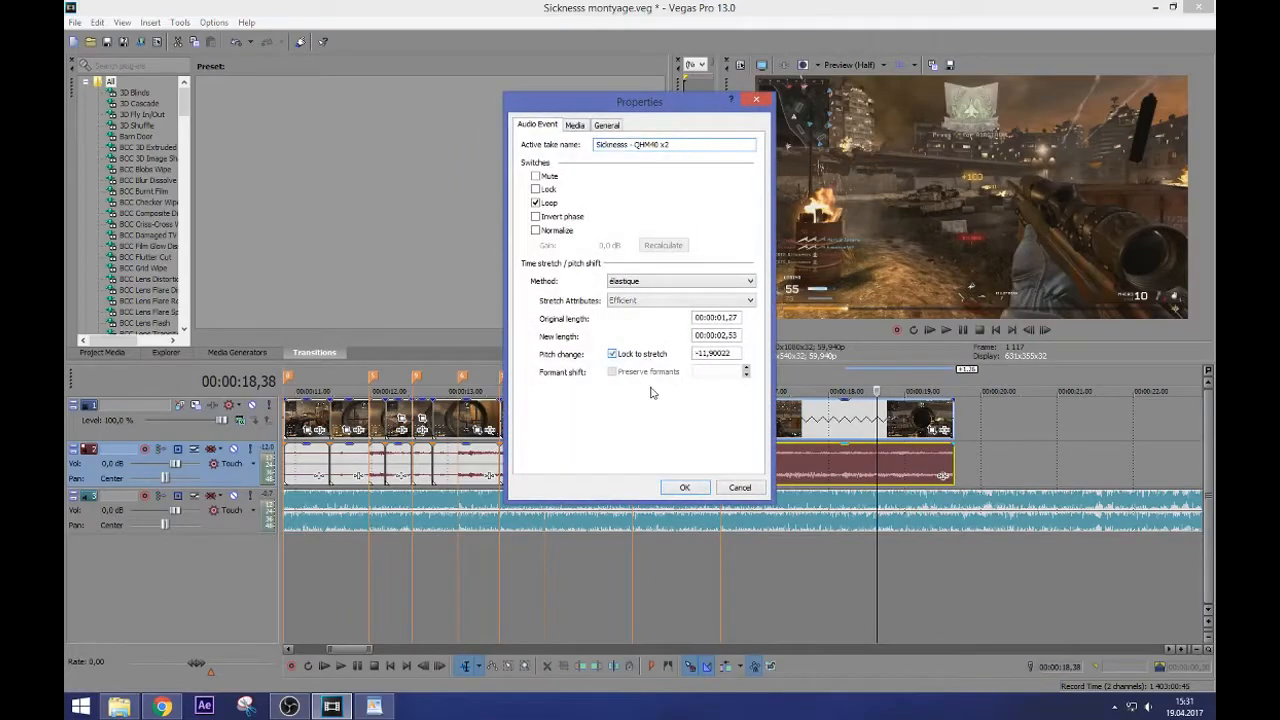
click(685, 488)
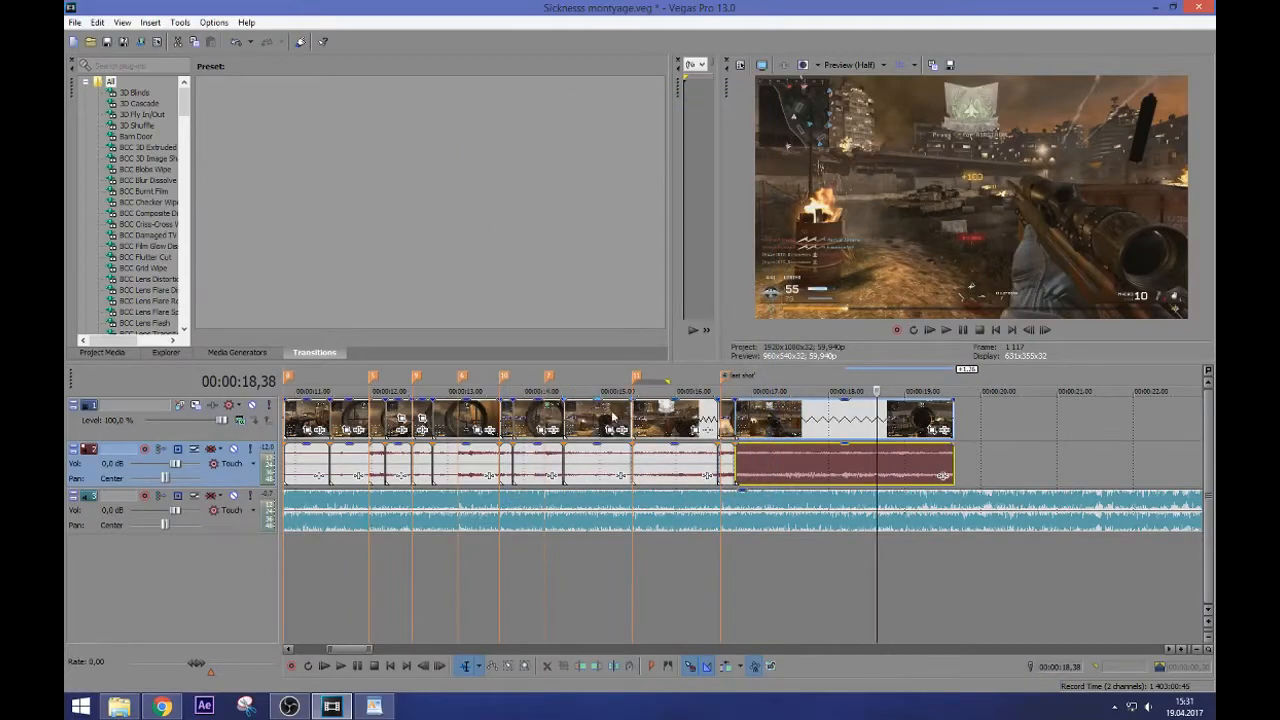
Play the synced clip from its start at 00:00:08,11 through the last shot to check the timing
scroll(694, 453, down, 5)
click(470, 410)
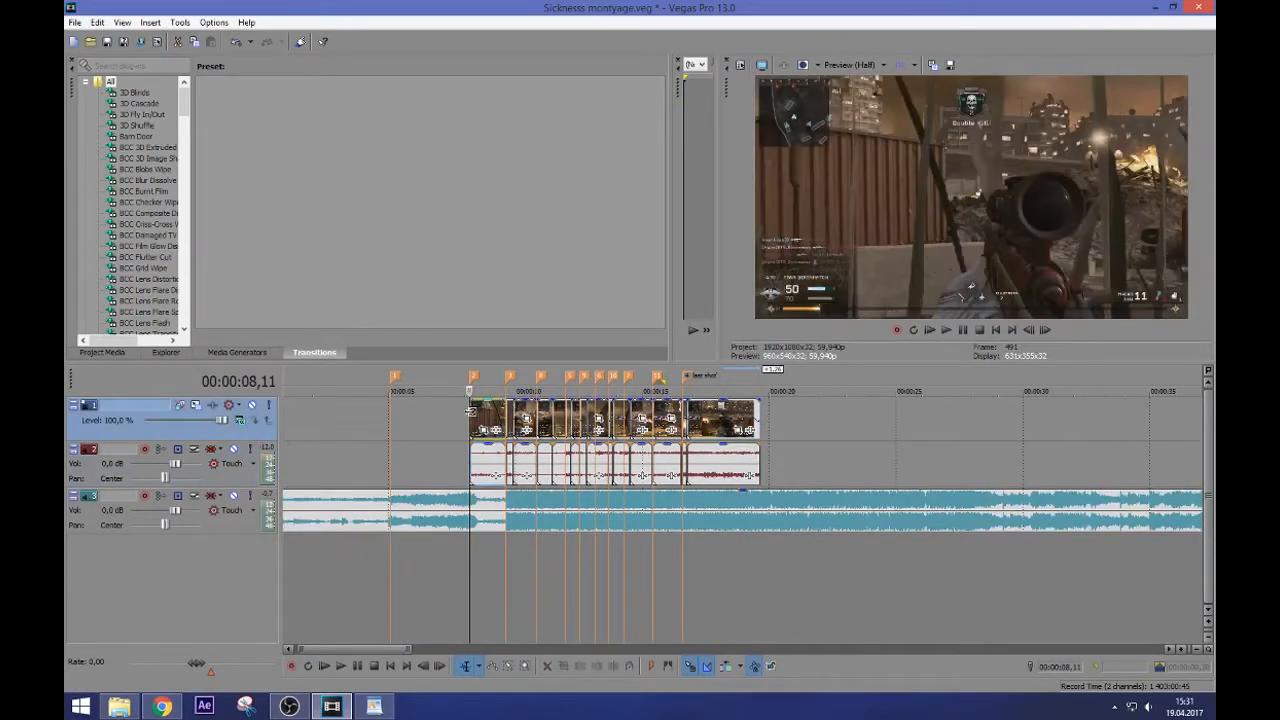
key(space)
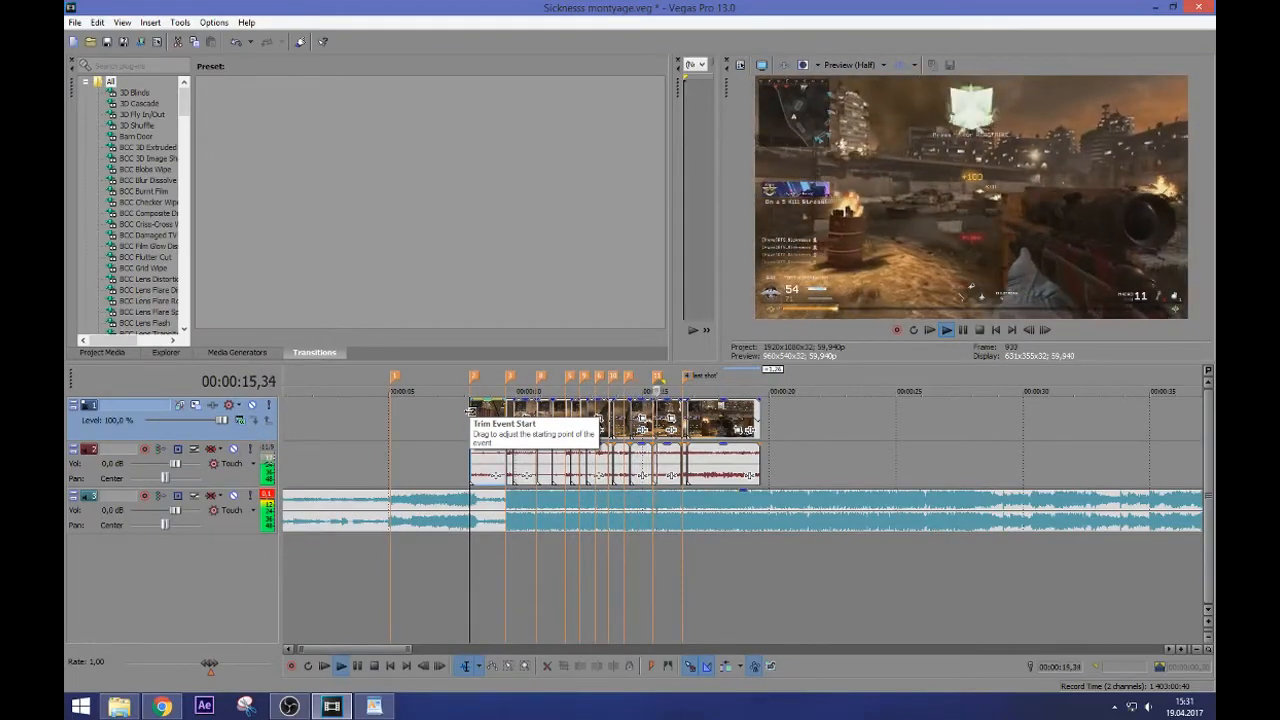
key(space)
Trim the end of the final piece back to the playhead at 00:00:17,44
scroll(758, 474, up, 5)
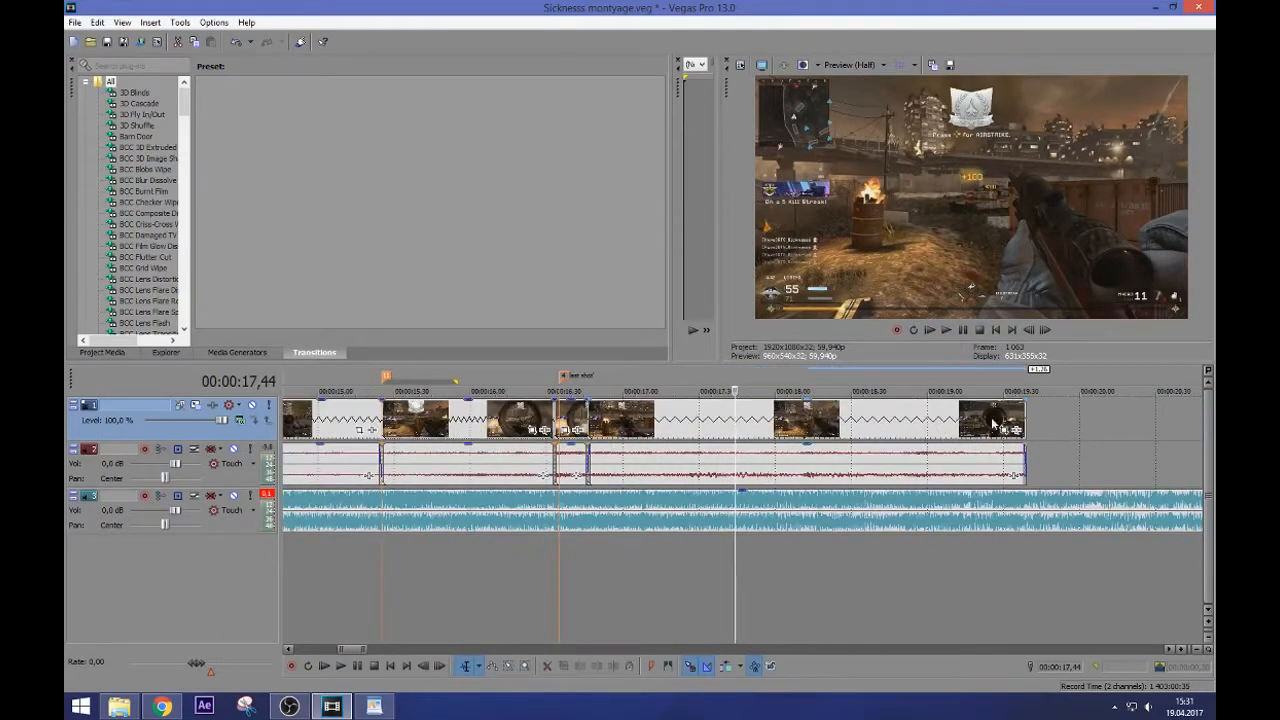
drag(1025, 416, 988, 416)
drag(757, 410, 735, 410)
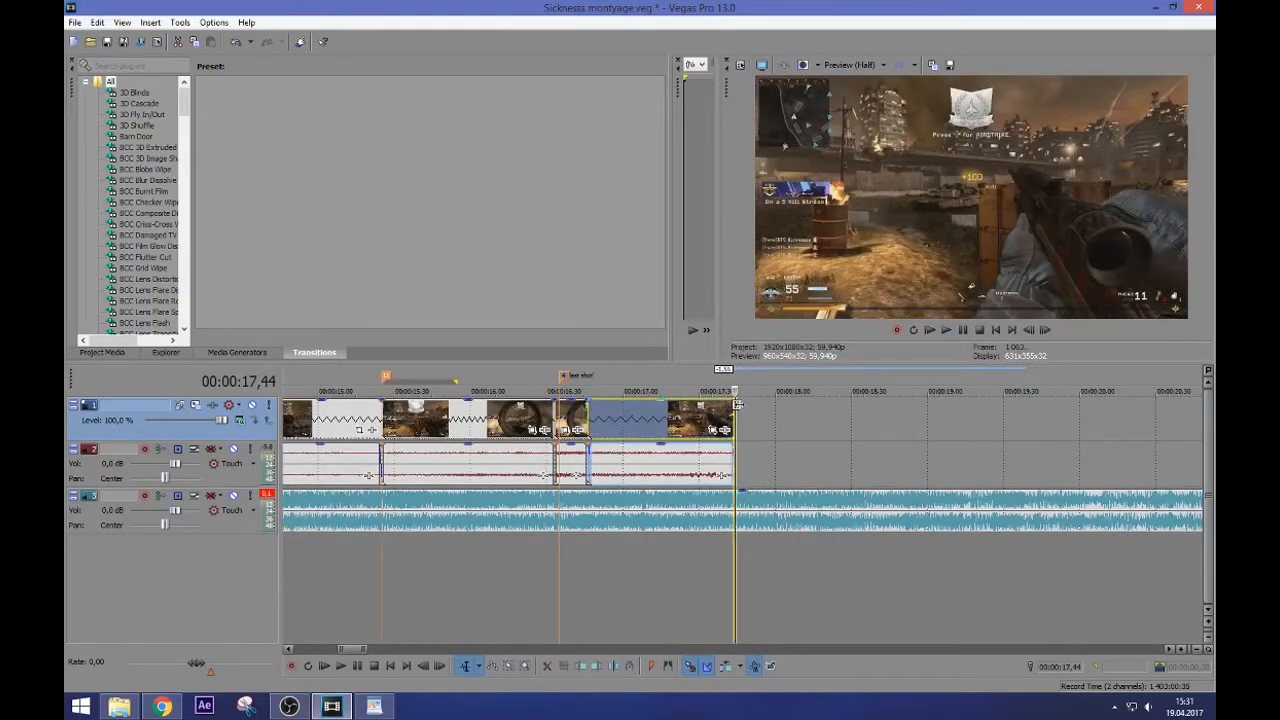
click(434, 457)
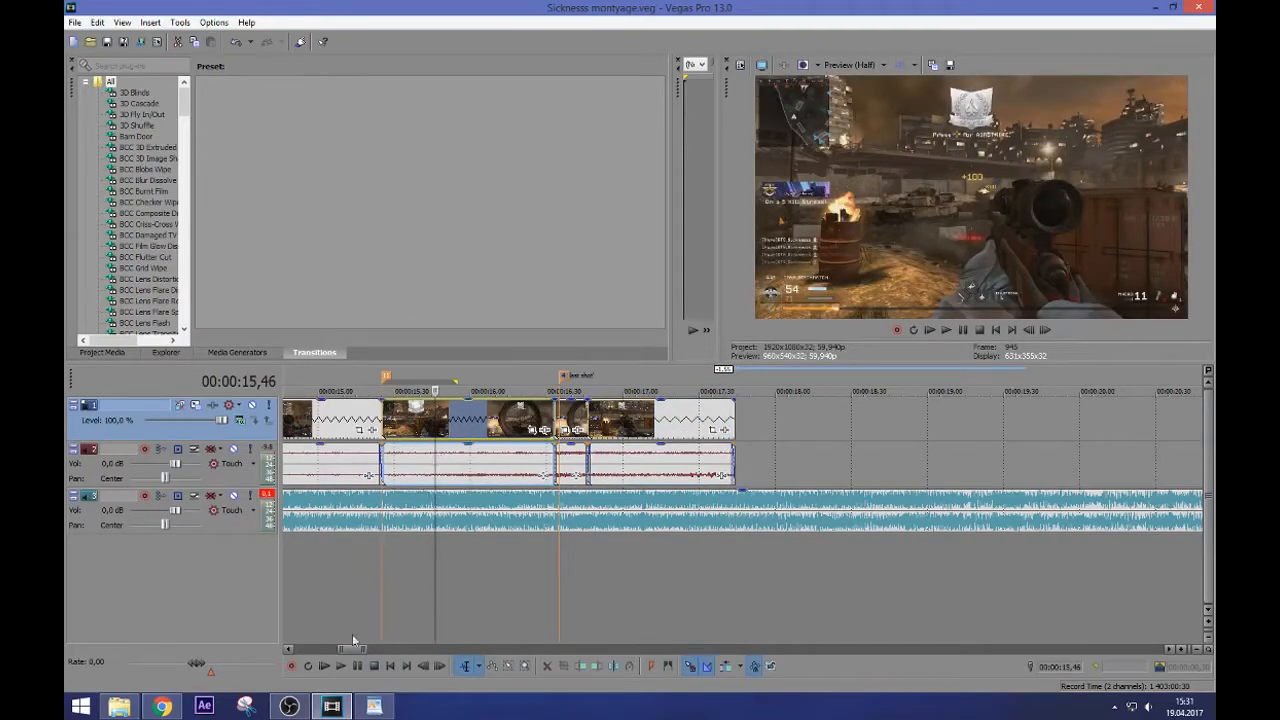
Switch to the WordPad topic list, review the items around Cut and stretch, and minimise the document without closing it
click(374, 706)
click(186, 241)
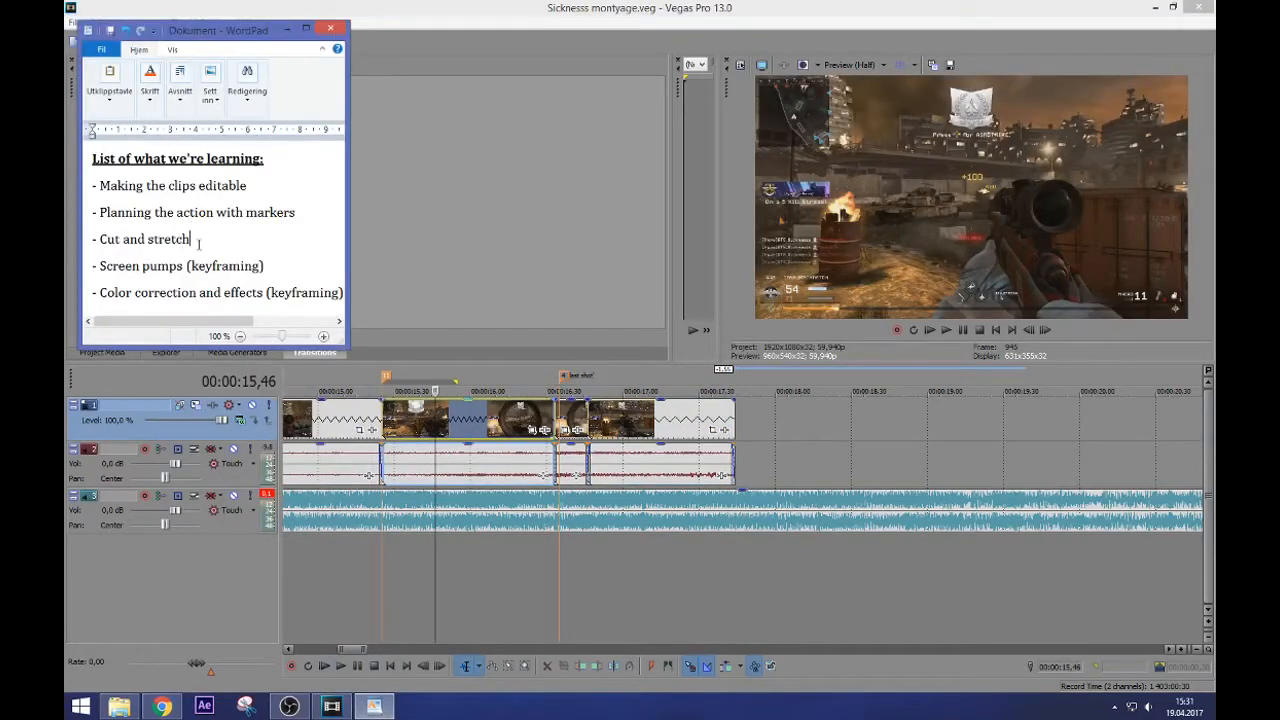
mouse_move(209, 239)
mouse_down()
mouse_move(101, 235)
mouse_move(208, 238)
mouse_up()
click(330, 28)
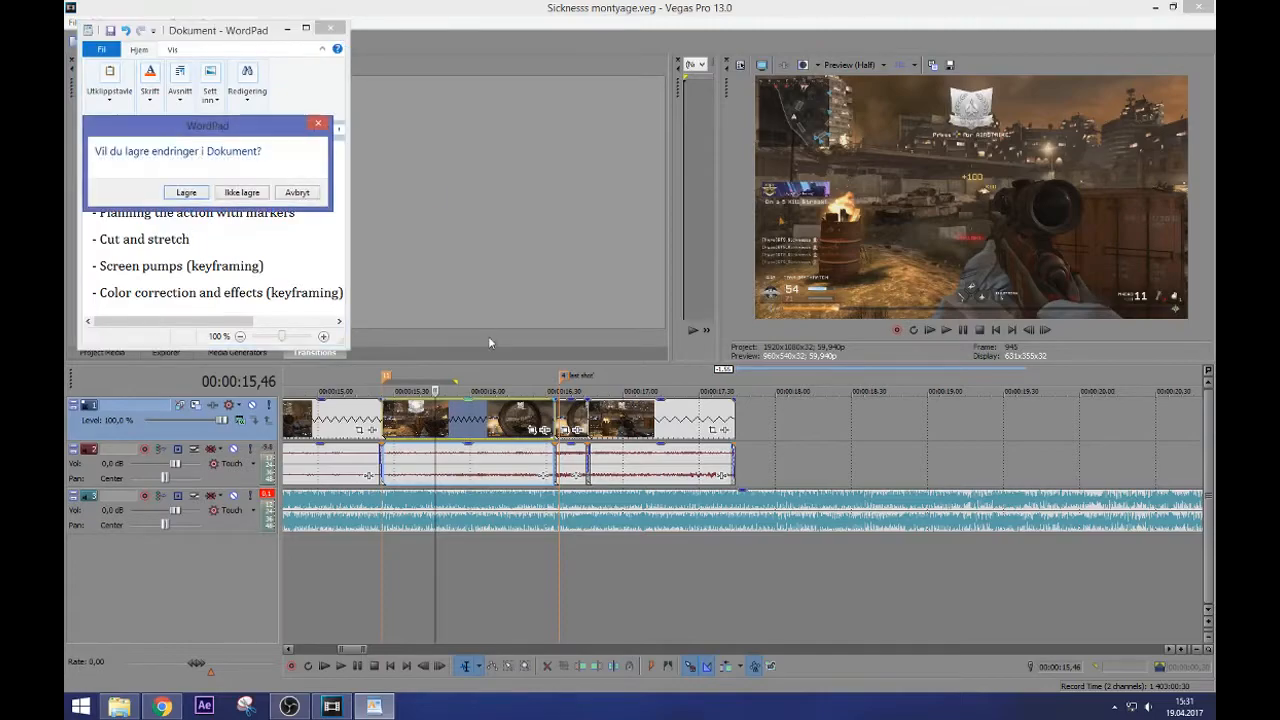
click(296, 194)
click(289, 28)
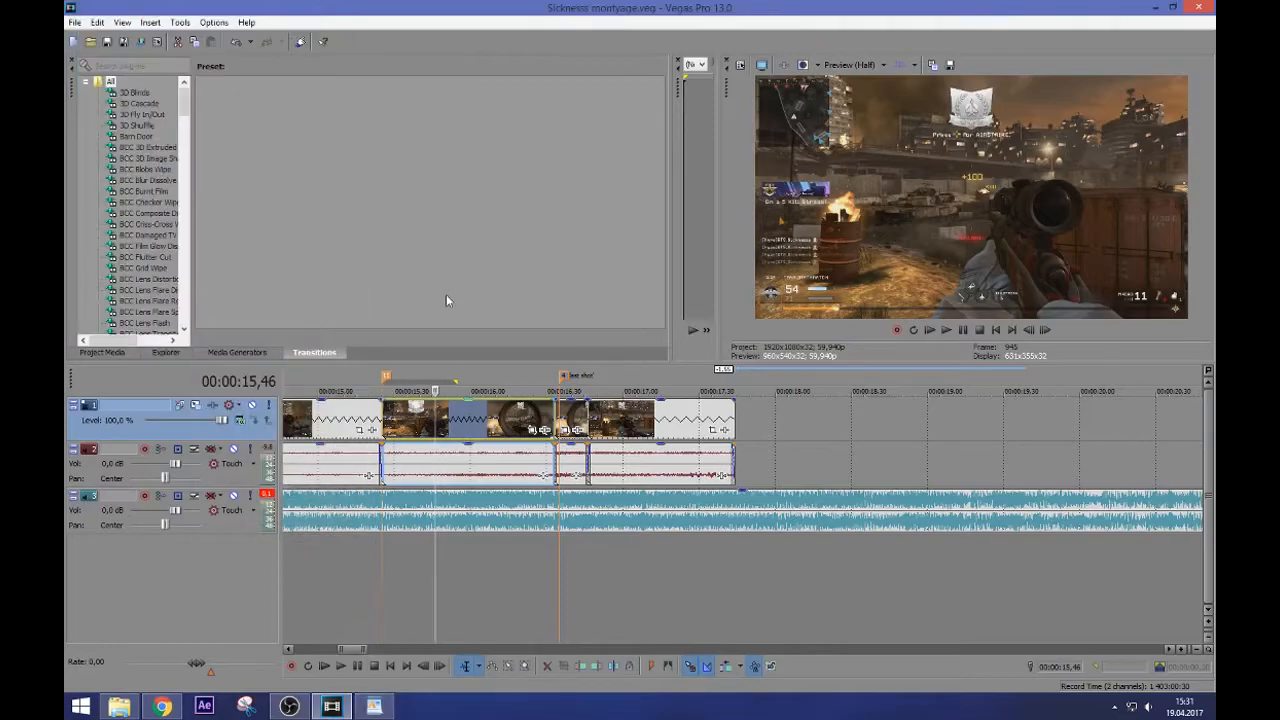
View the Event Pan/Crop settings of the clip's first piece at 00:00:08,11, and close them unchanged
click(404, 414)
scroll(440, 420, down, 5)
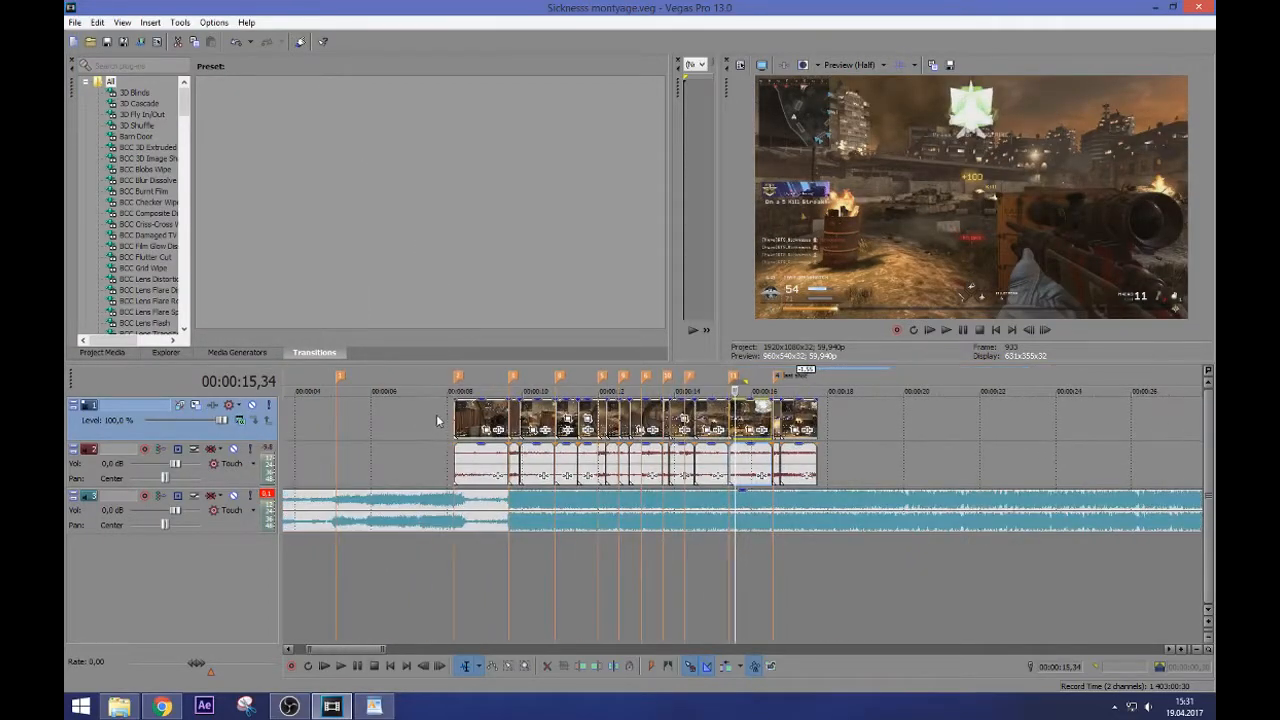
click(454, 412)
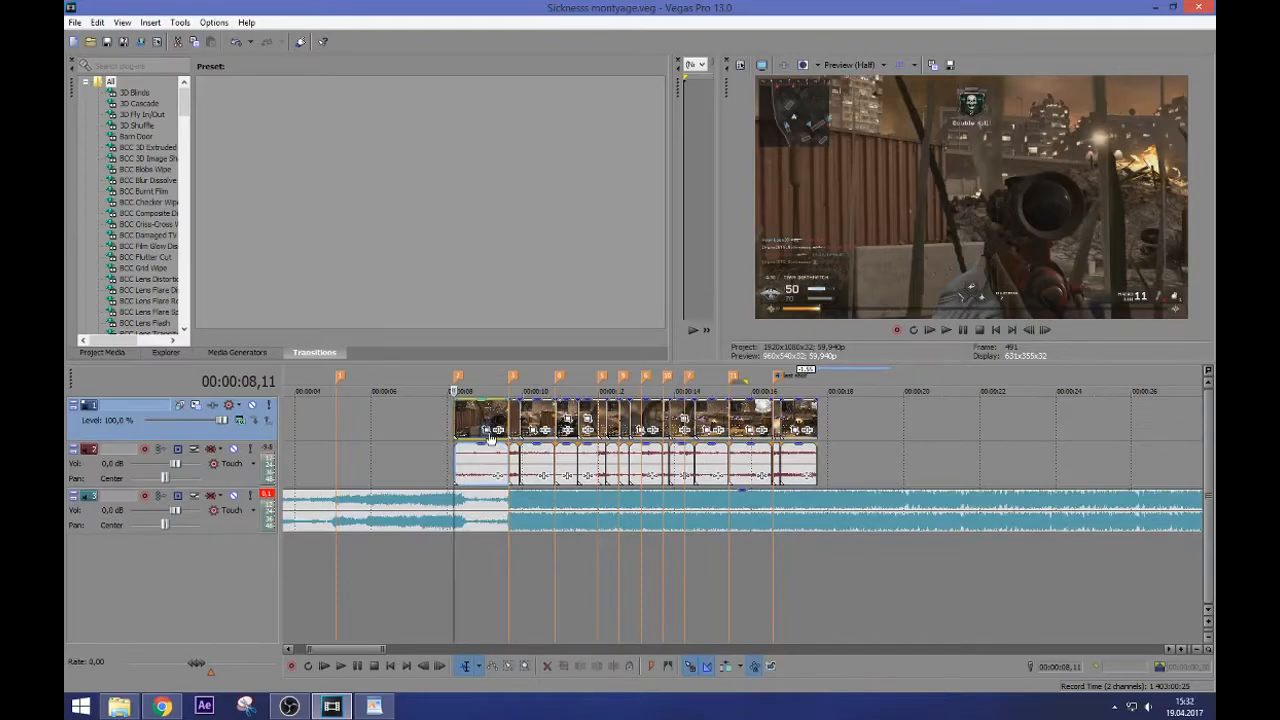
scroll(499, 432, up, 4)
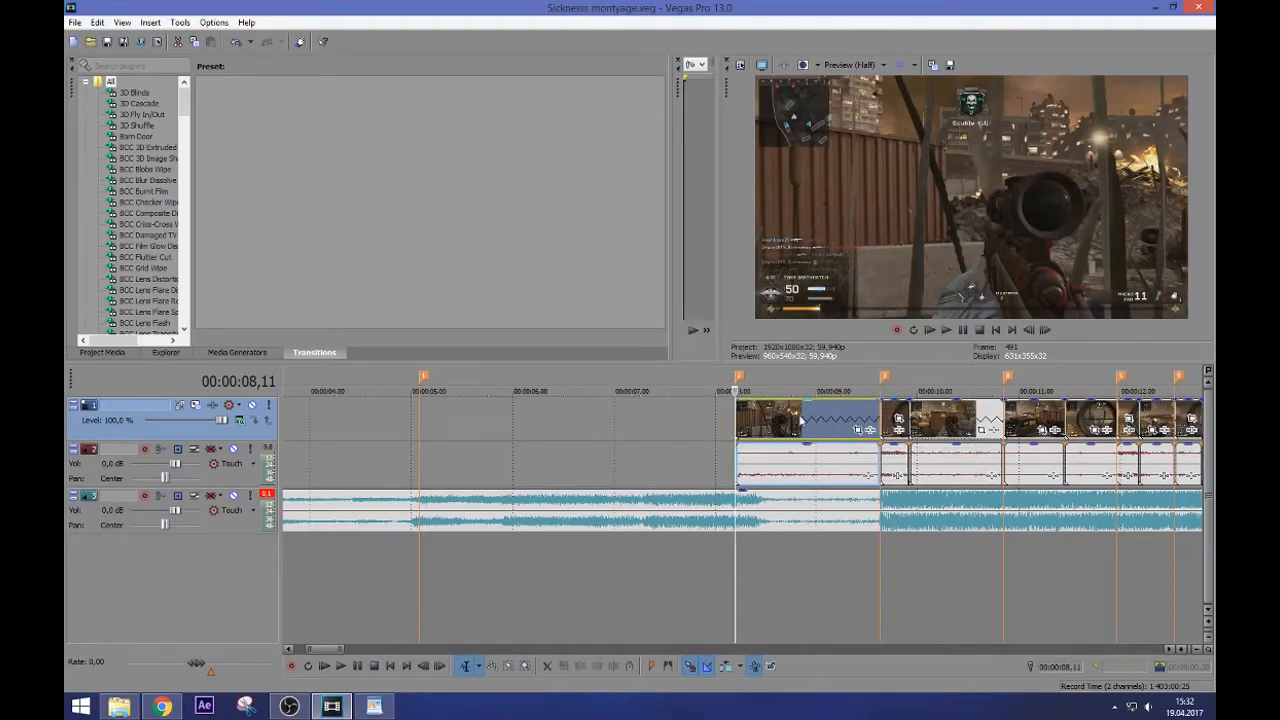
click(857, 433)
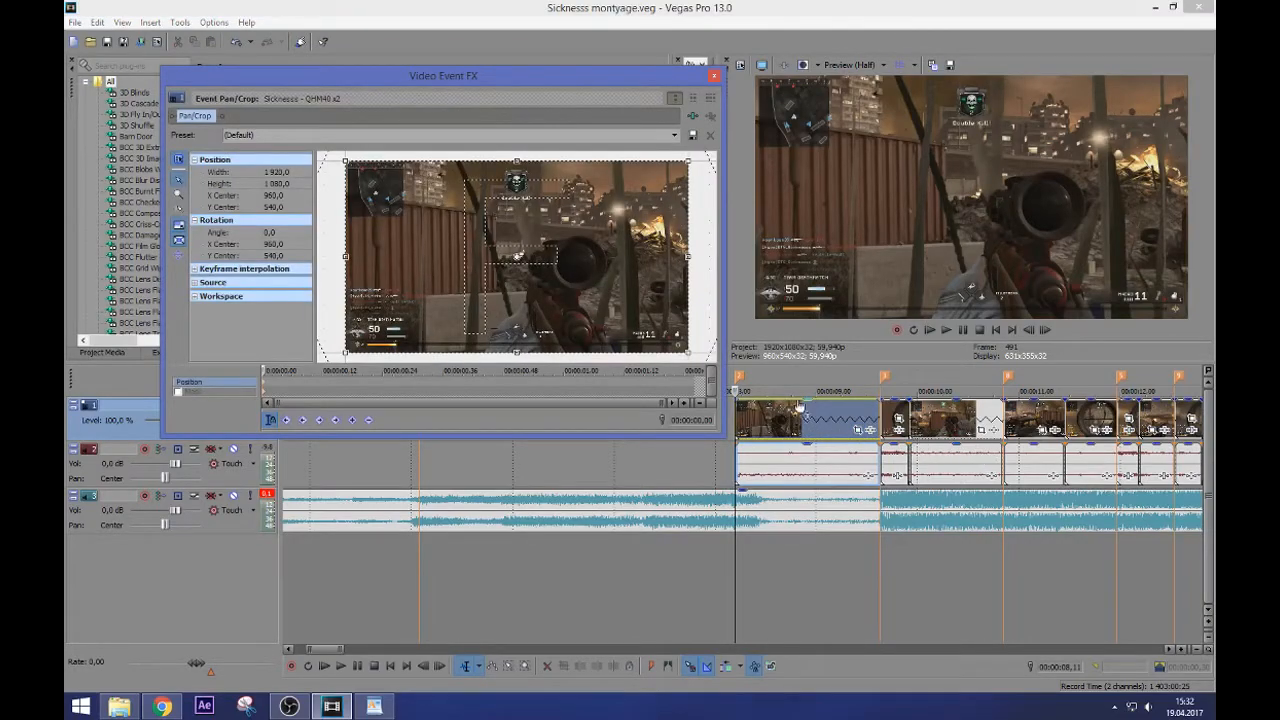
click(713, 75)
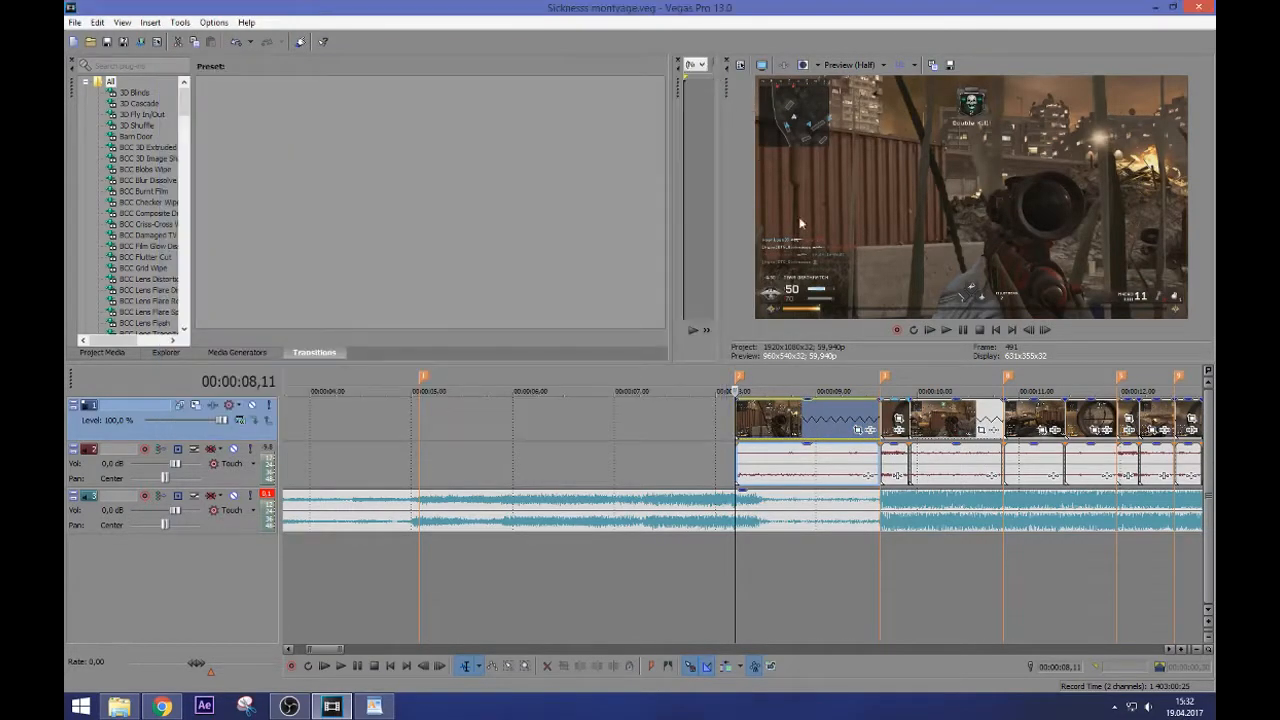
Examine the first piece's event commands and, at 00:00:08,31, its Event Pan/Crop settings without changing anything
click(881, 414)
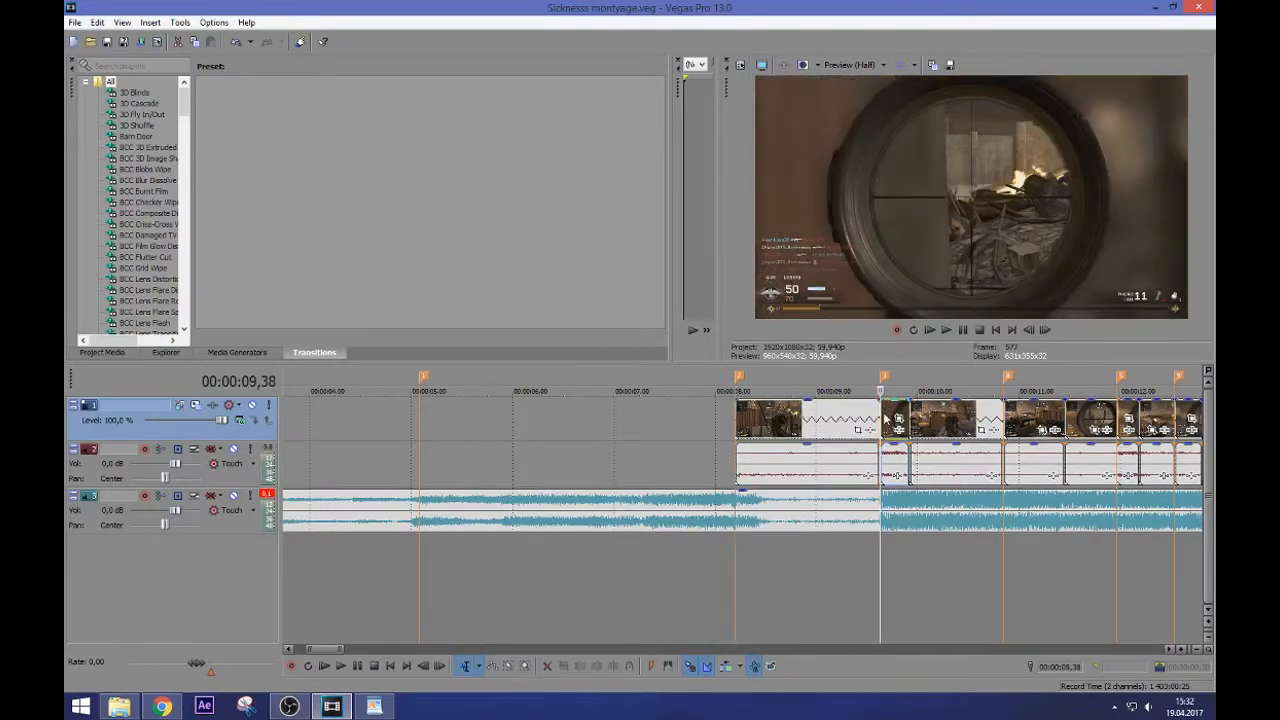
scroll(883, 418, down, 1)
scroll(883, 418, up, 1)
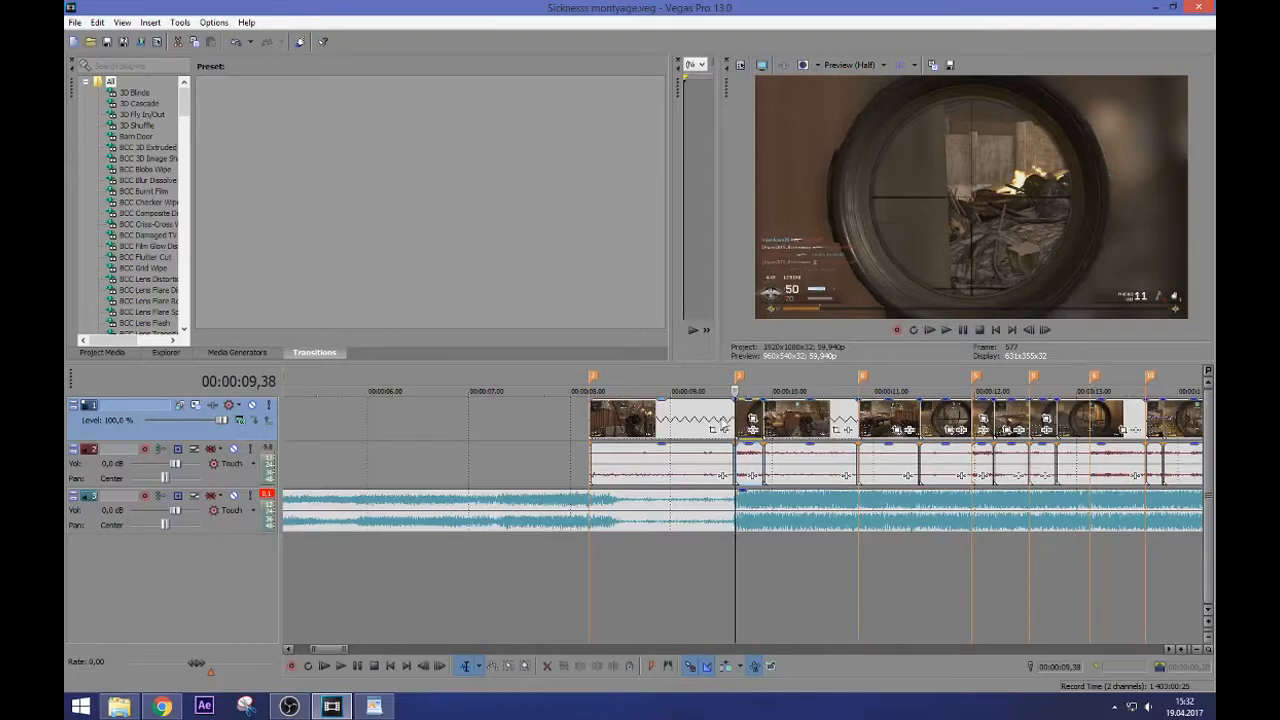
right_click(647, 428)
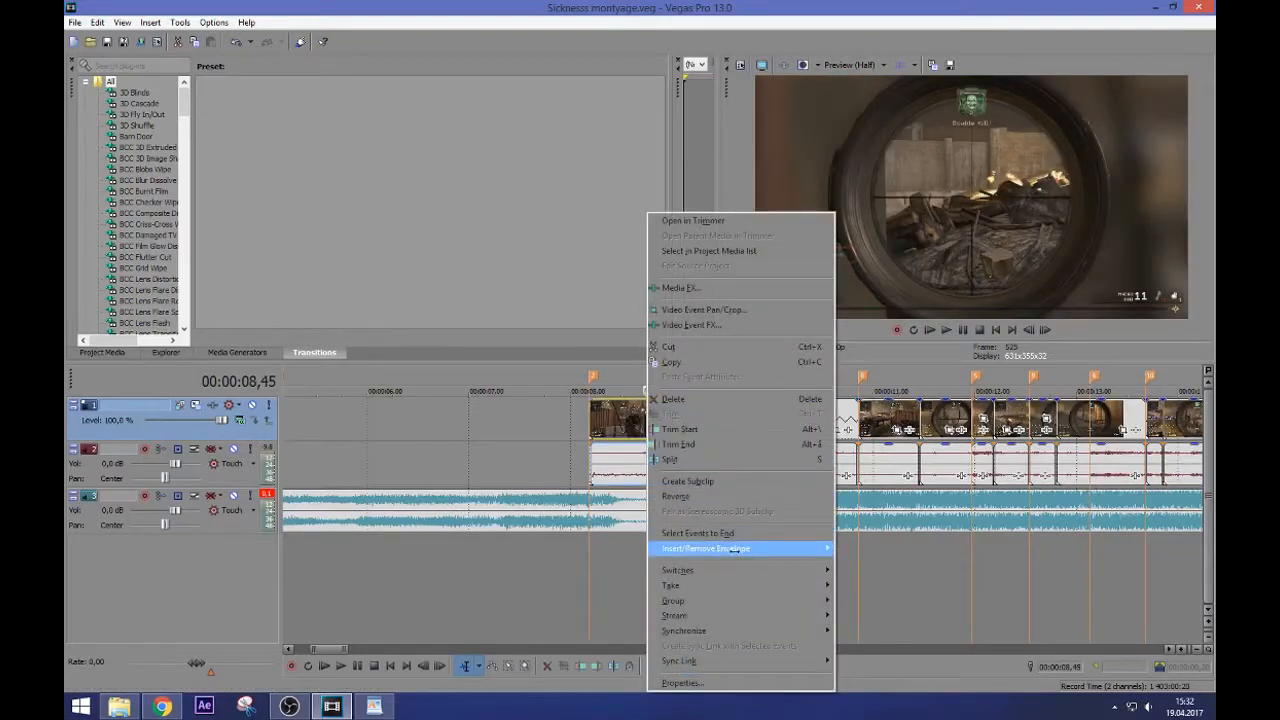
mouse_move(730, 548)
click(623, 421)
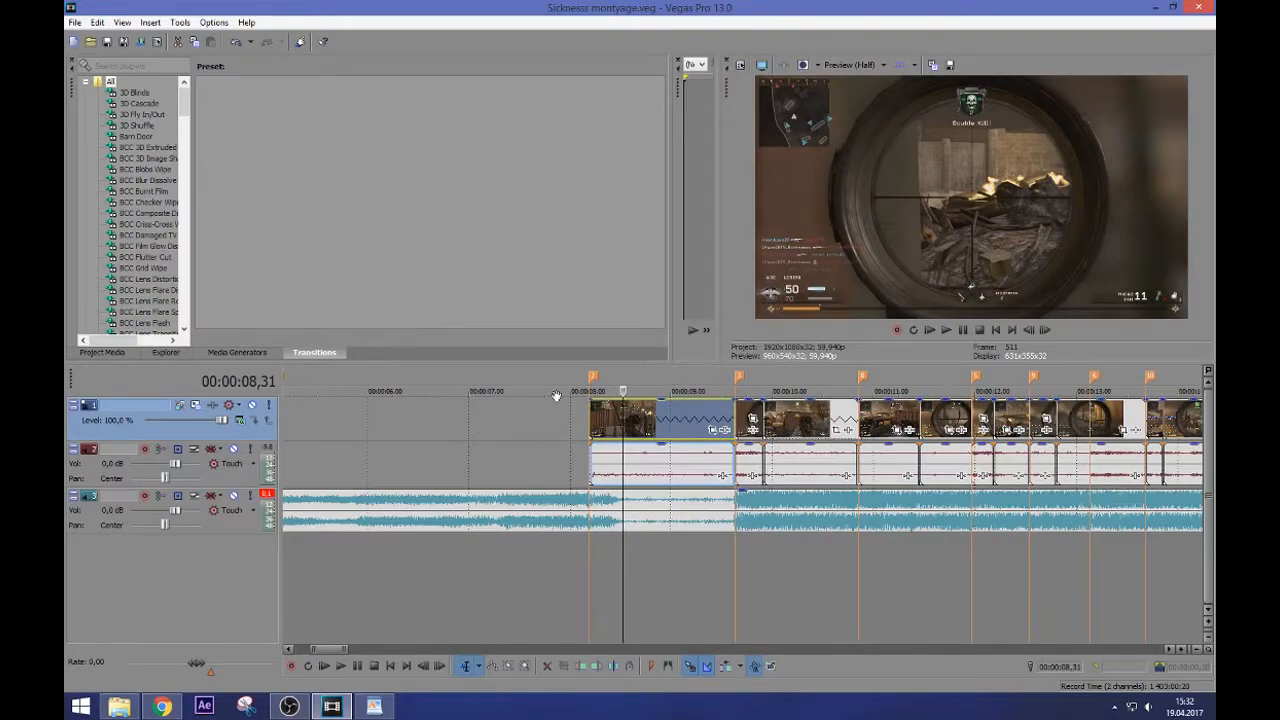
click(720, 429)
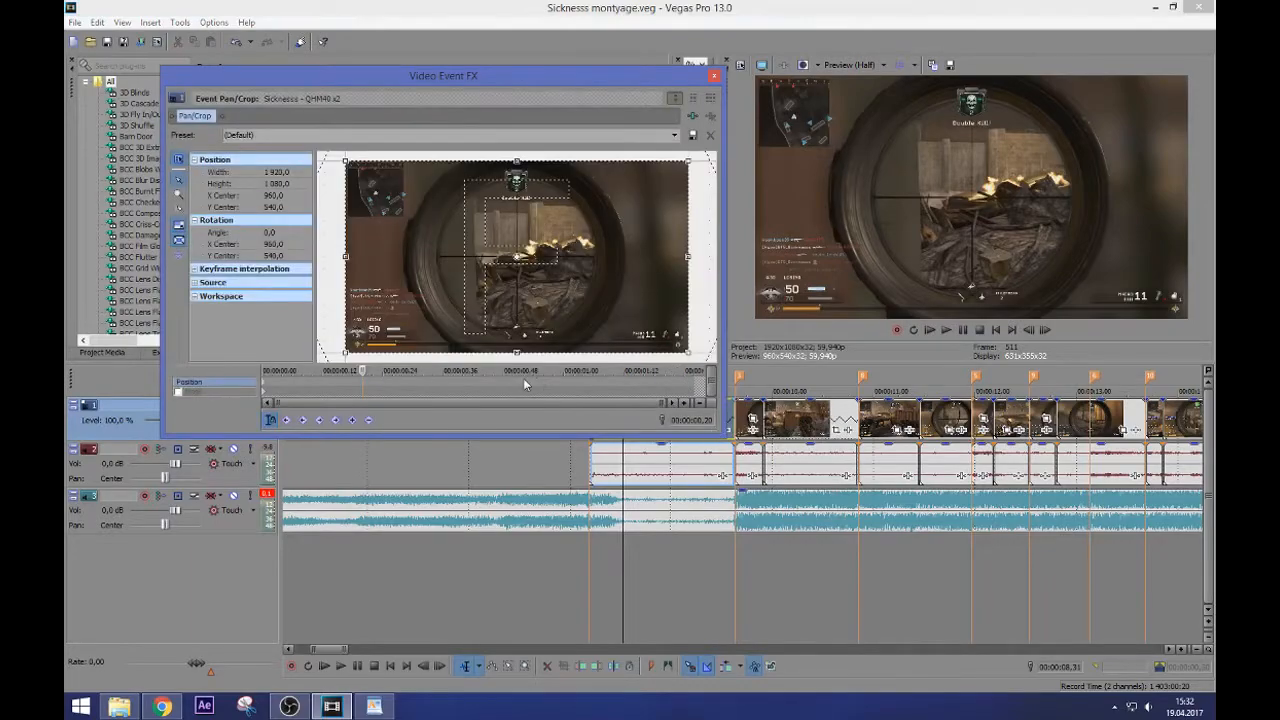
click(714, 76)
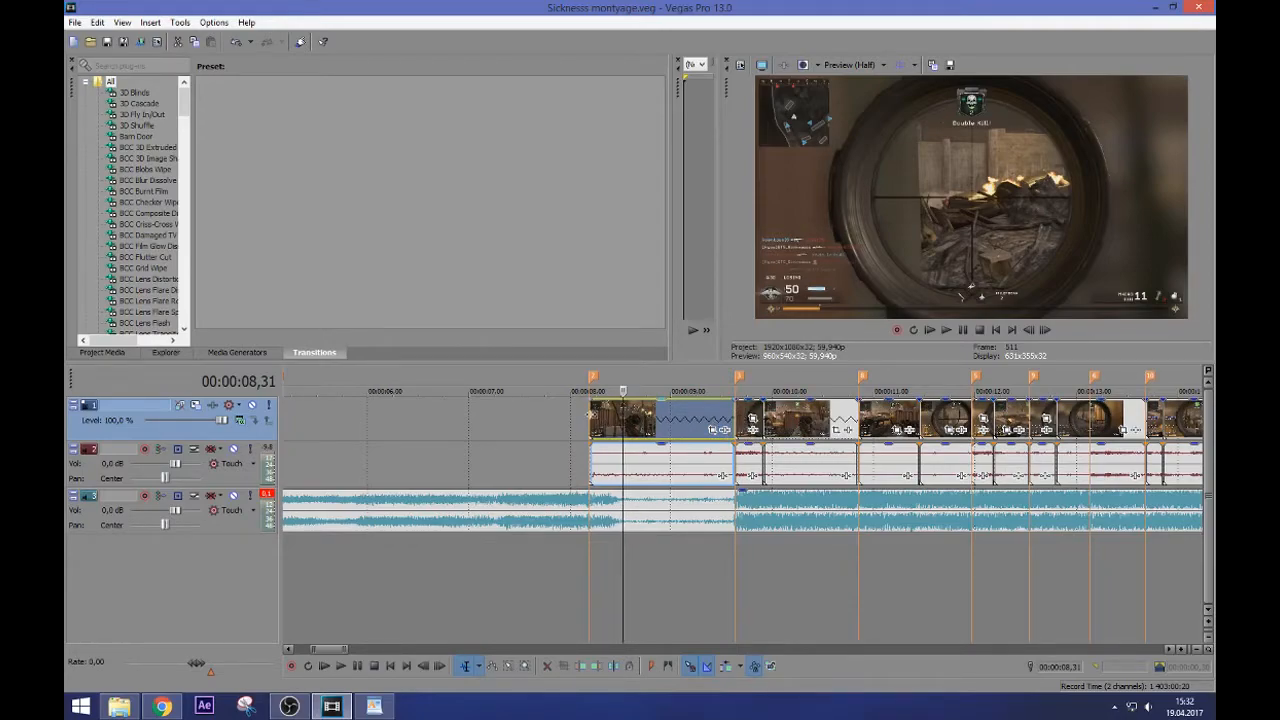
Play the opening pieces from 00:00:08,11, pausing at the shots, and replay from the 00:00:09,38 marker
click(595, 422)
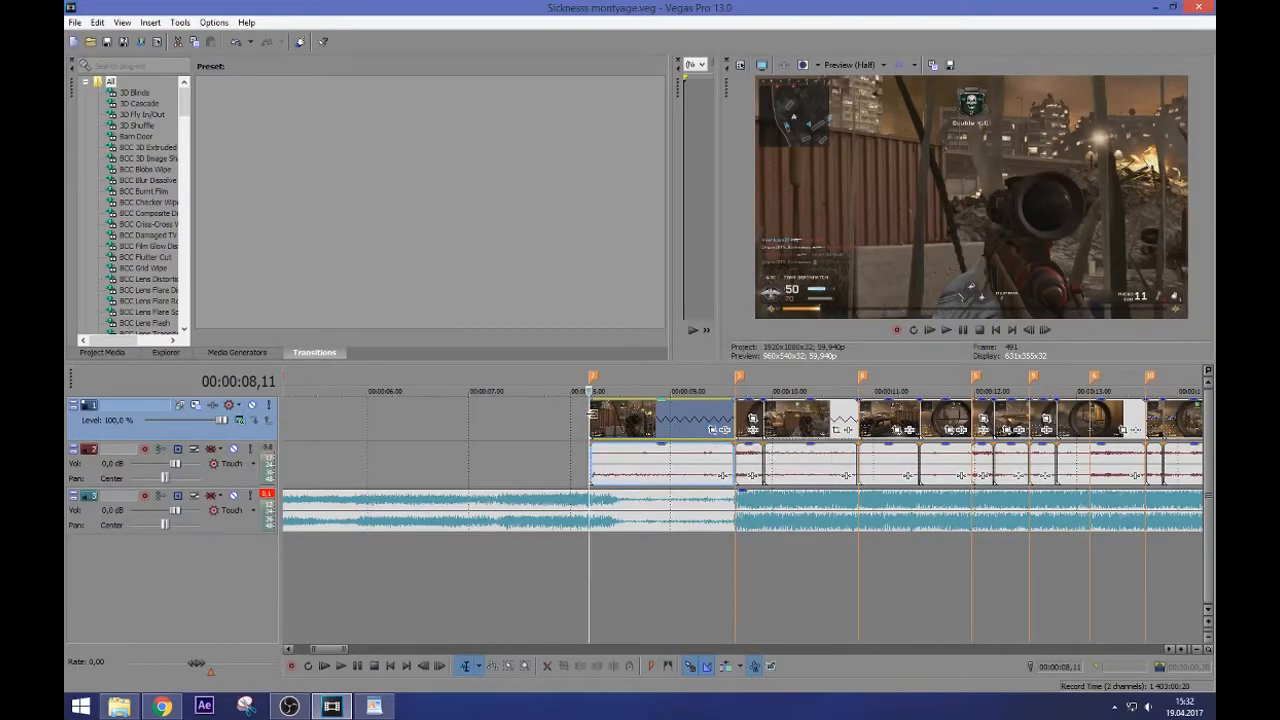
key(space)
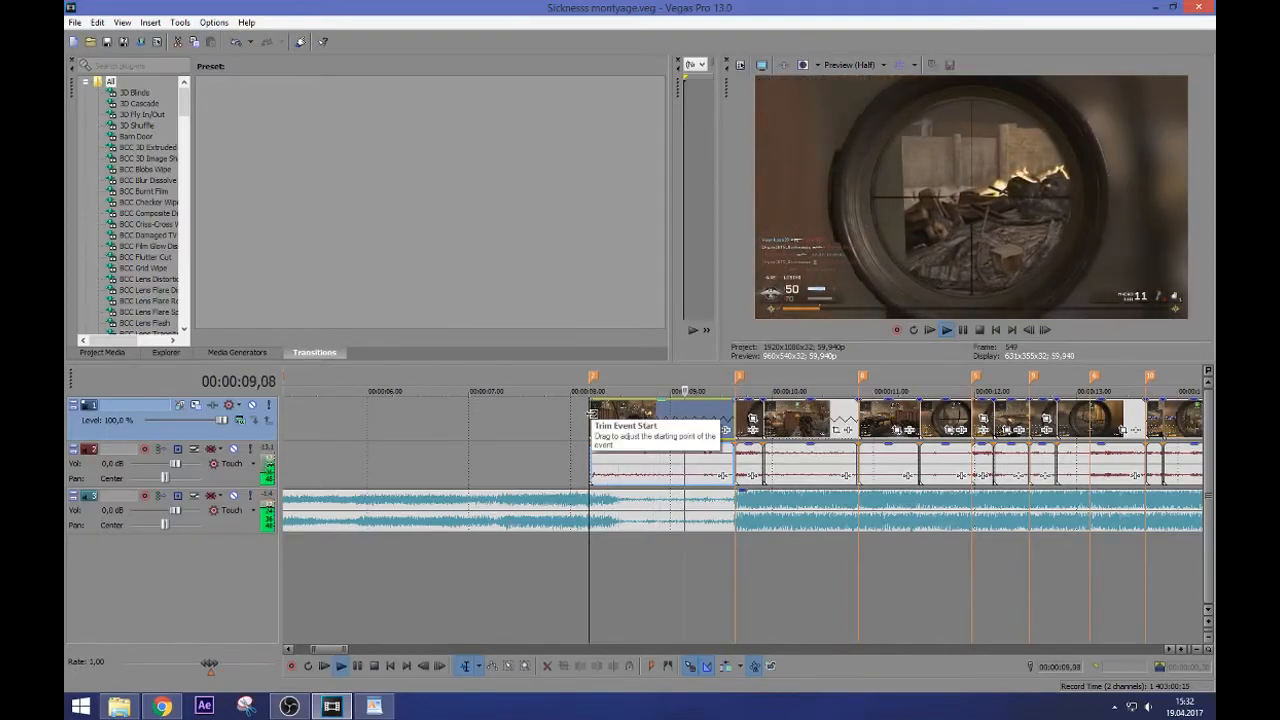
key(Return)
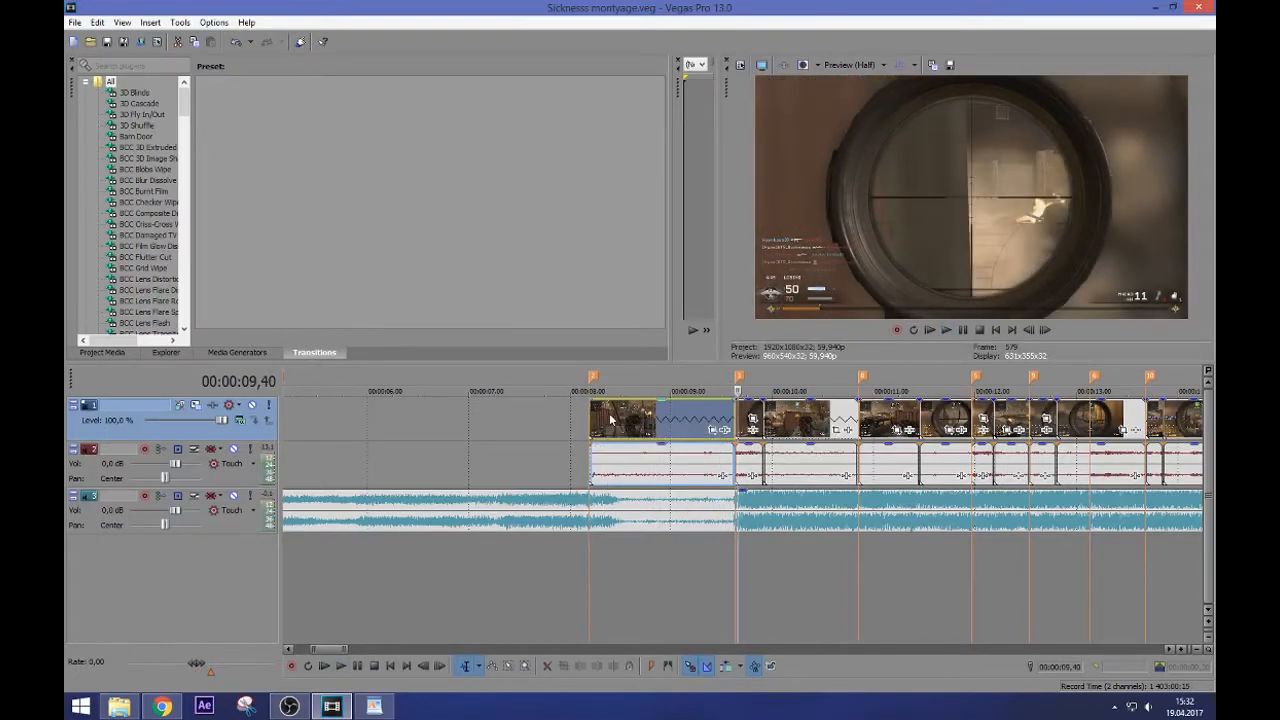
key(space)
key(Return)
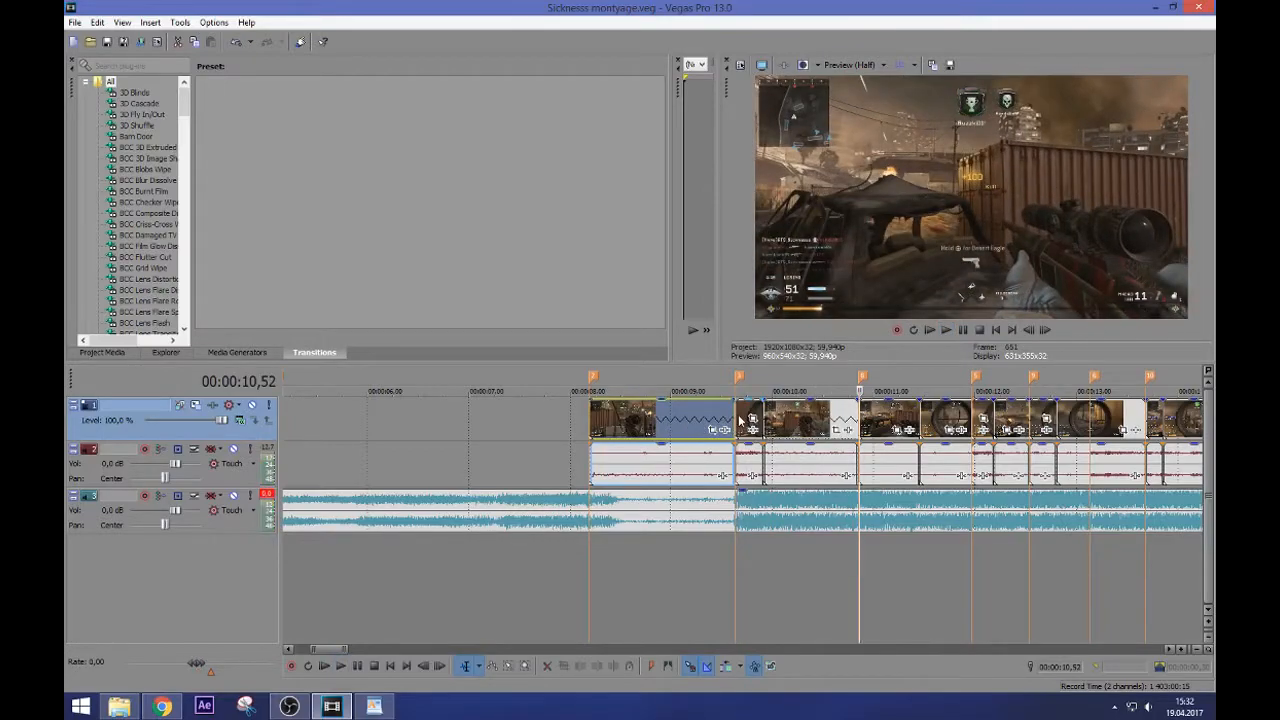
click(737, 420)
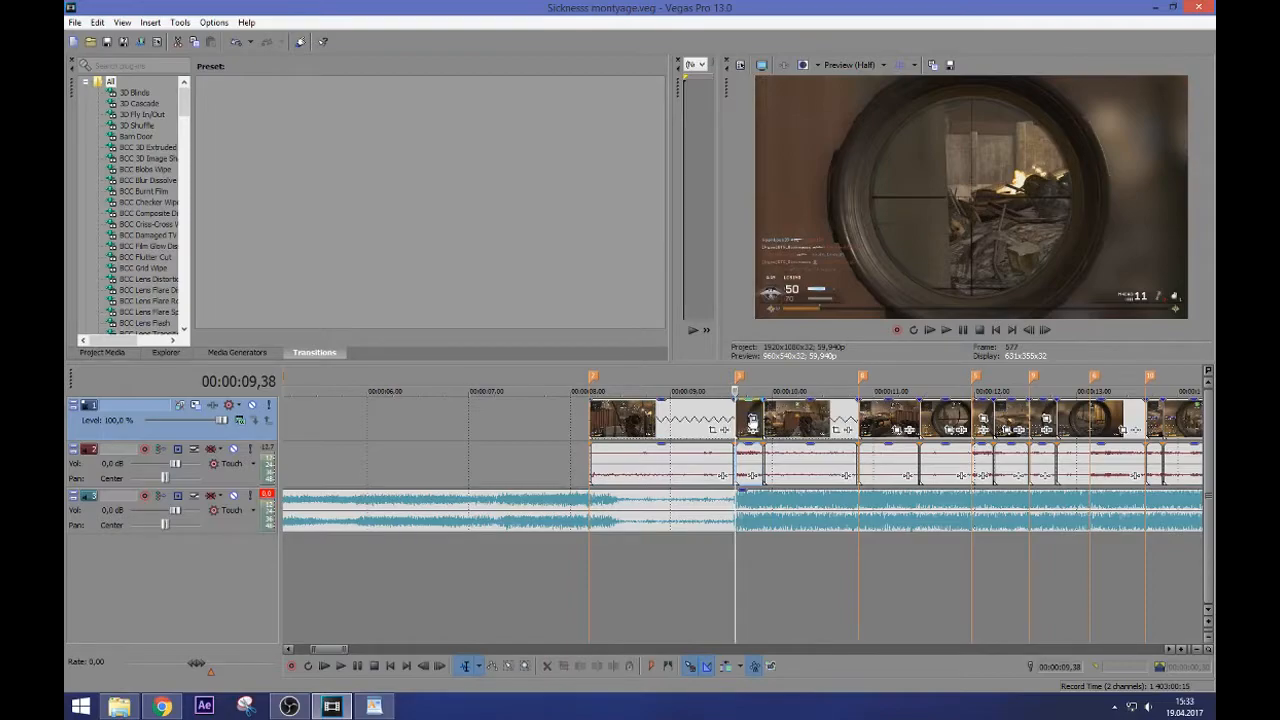
key(space)
key(Return)
Open Event Pan/Crop for the piece starting at the 00:00:09,38 marker, and move its keyframe cursor to 00:00:00,03
click(741, 421)
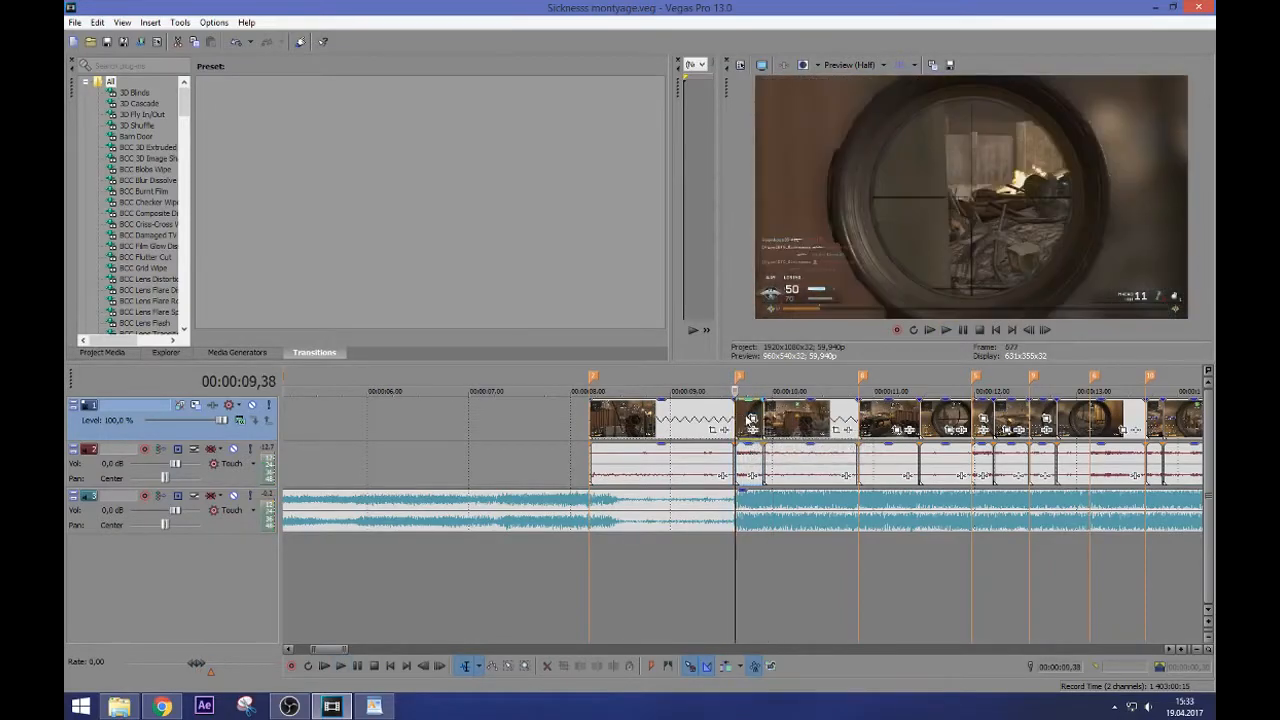
scroll(752, 421, up, 4)
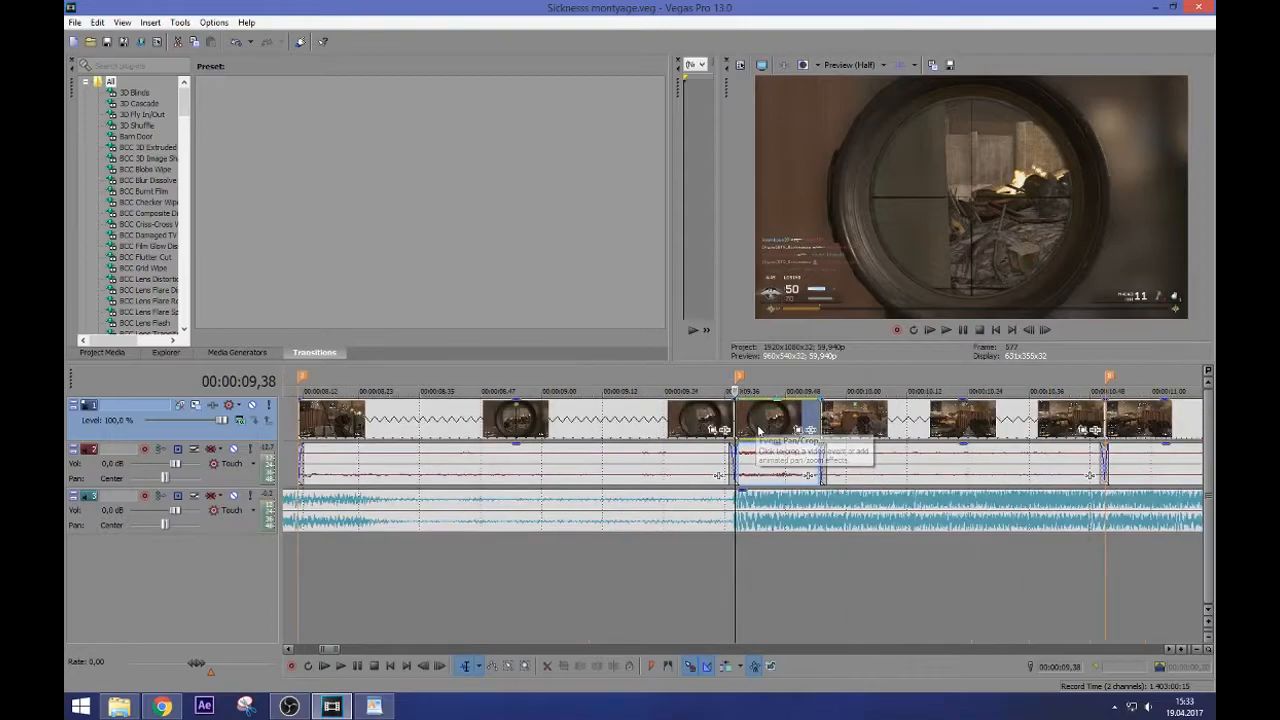
click(884, 432)
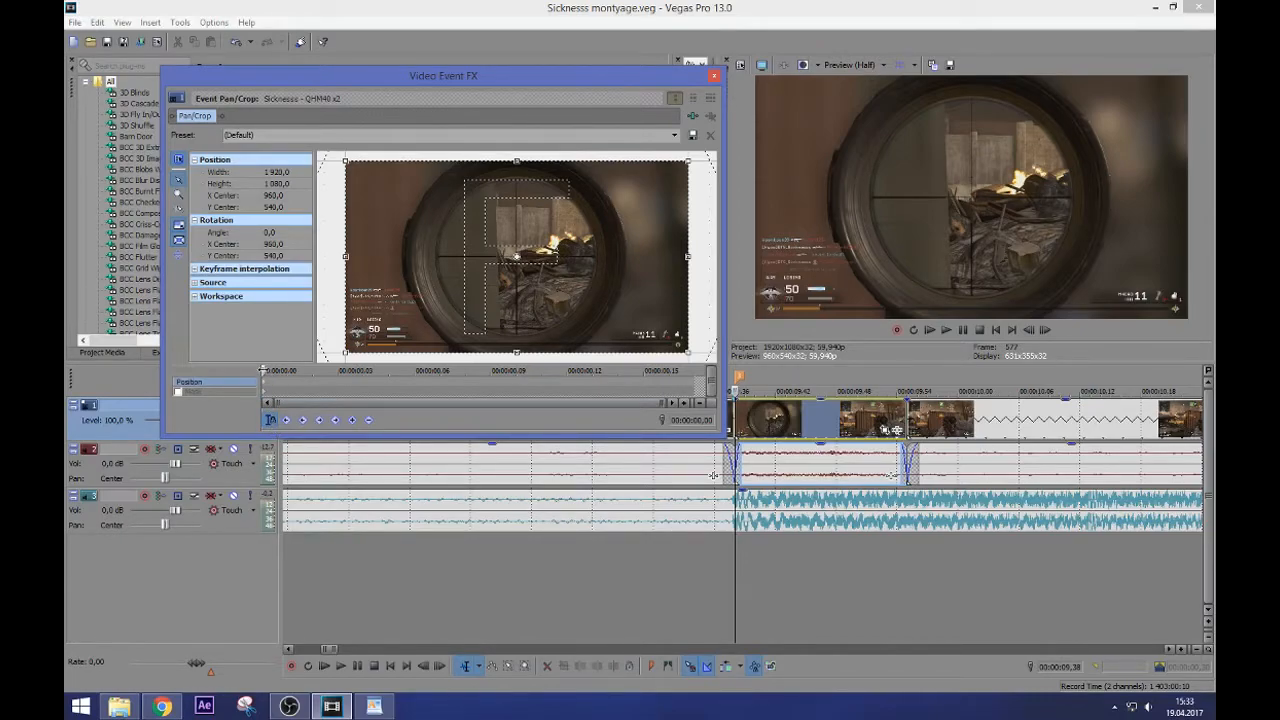
drag(270, 371, 339, 371)
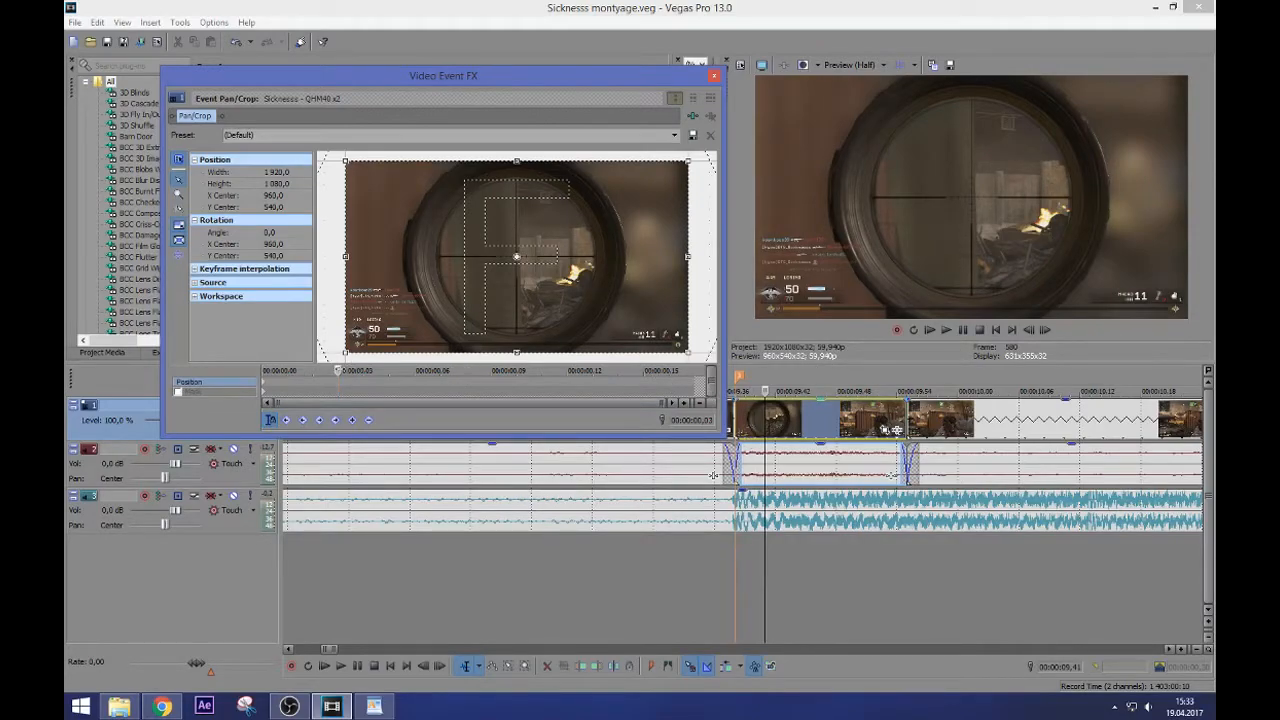
Add Pan/Crop keyframes at 00:00:00,03 with a crop about 1,756 wide and at 00:00:00,07 with a crop about 1,917 wide
drag(340, 371, 494, 389)
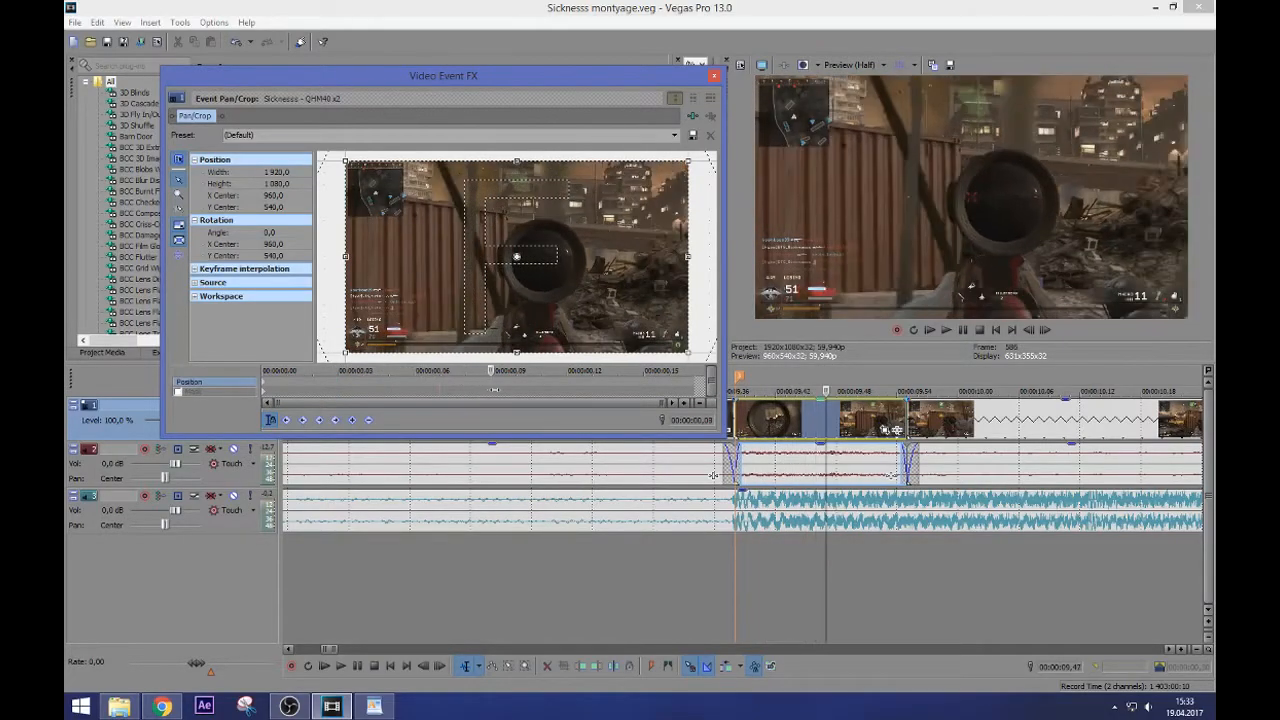
drag(375, 392, 249, 396)
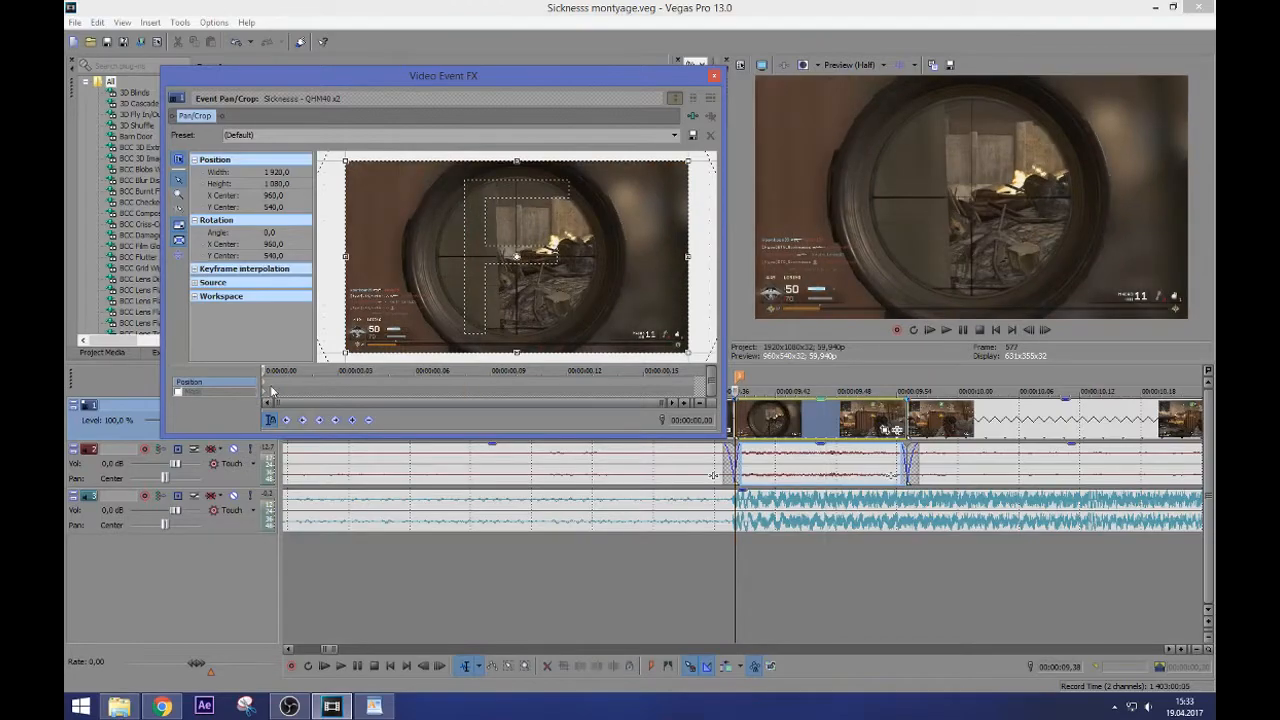
scroll(265, 386, up, 3)
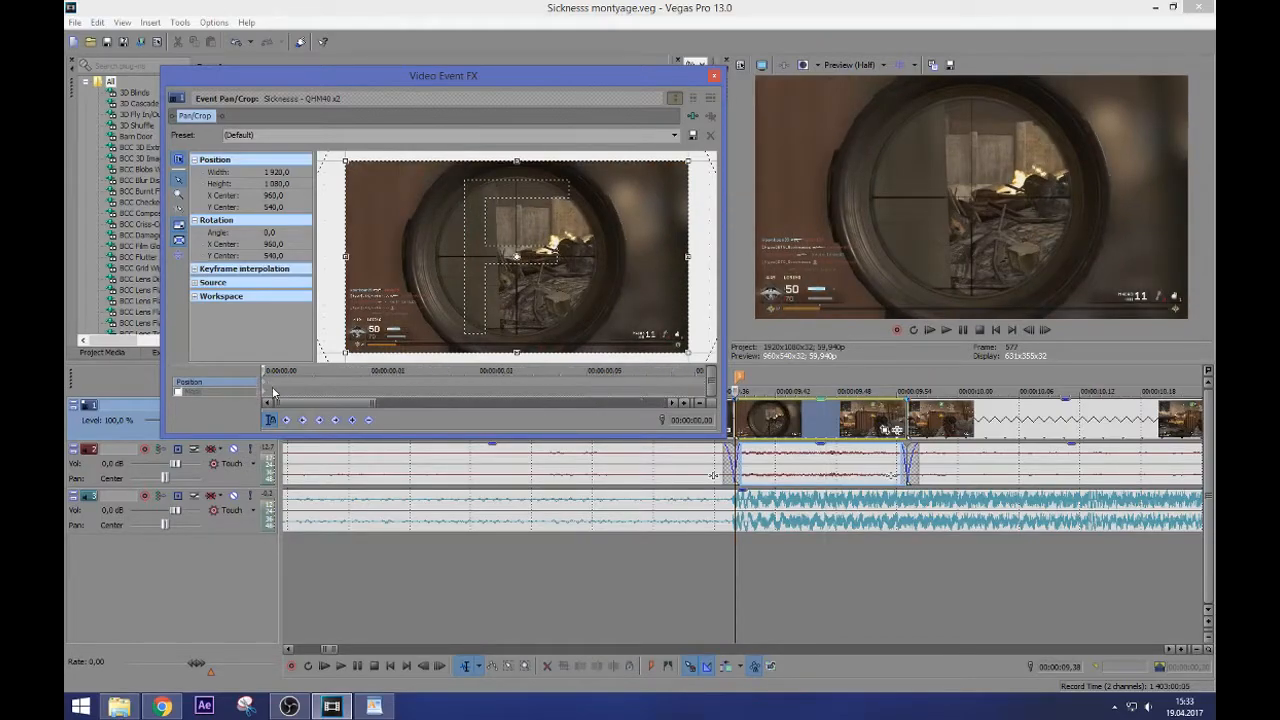
scroll(268, 388, down, 2)
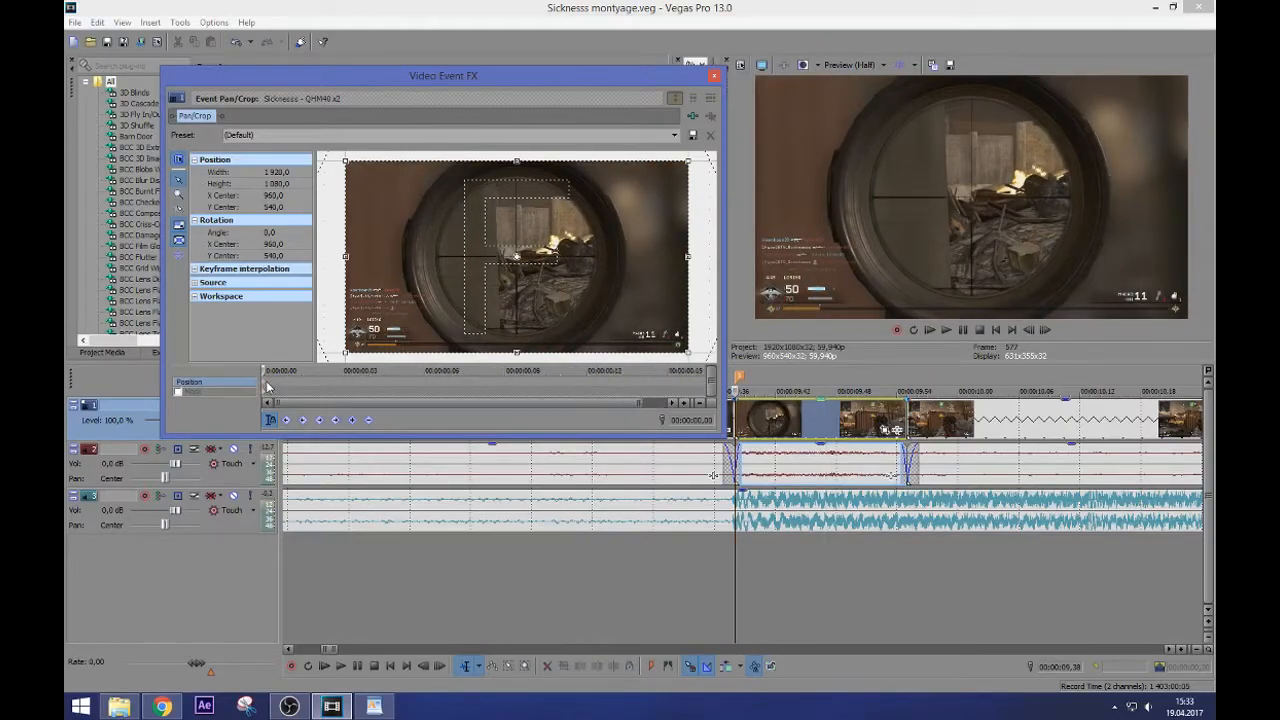
scroll(268, 387, down, 1)
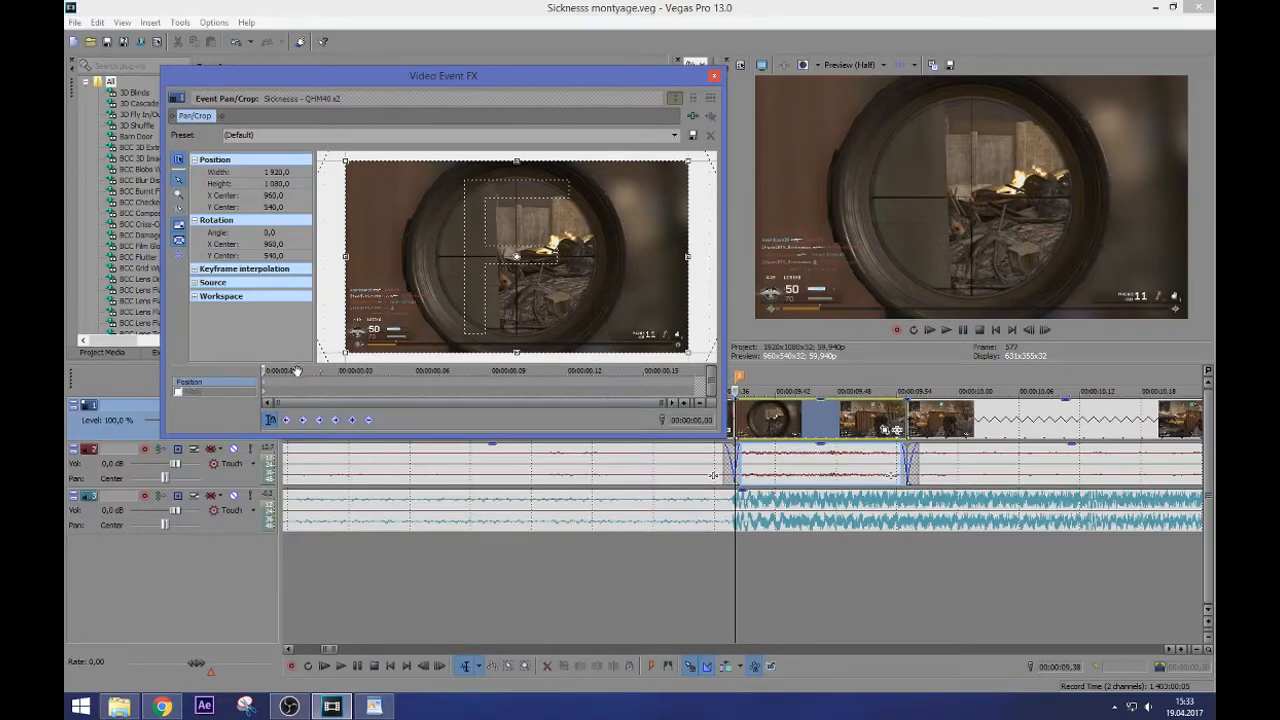
click(334, 385)
mouse_move(346, 352)
mouse_down()
mouse_move(361, 344)
mouse_move(346, 352)
mouse_up()
click(438, 378)
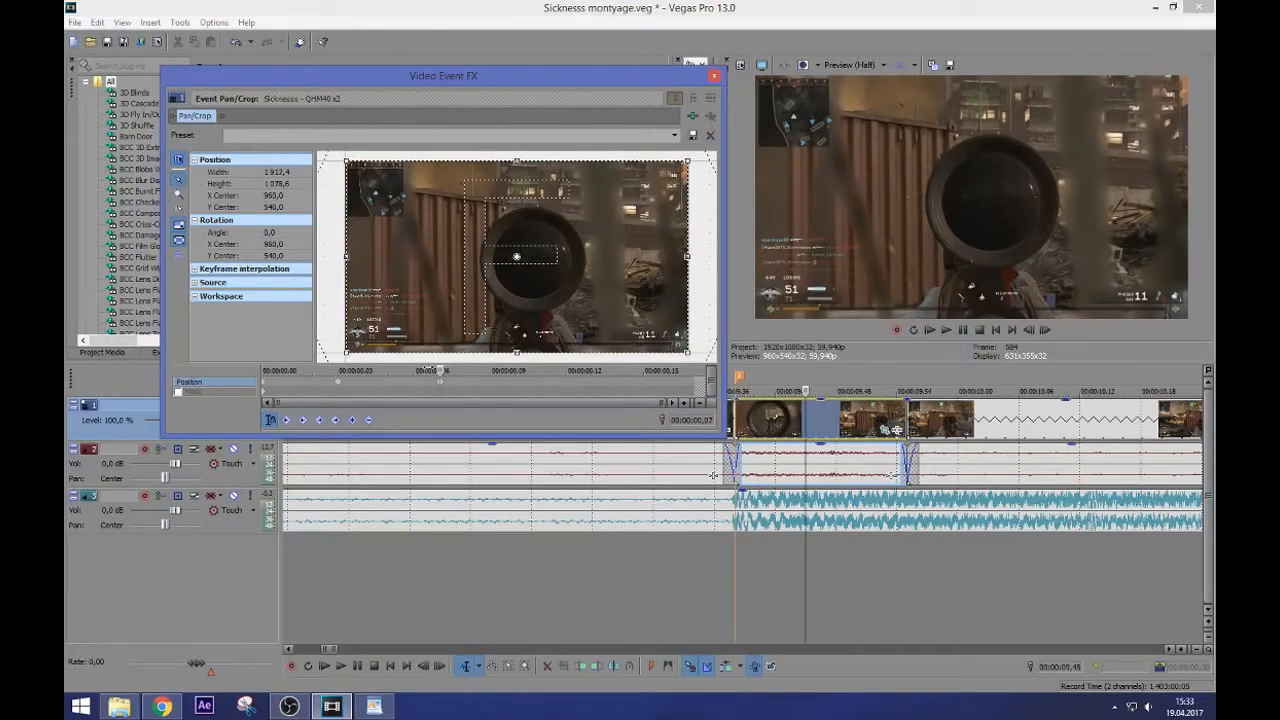
Step frame by frame between the clip's start and the keyframe at 00:00:00,07 to examine the zoom motion
key(Left)
key(Left)
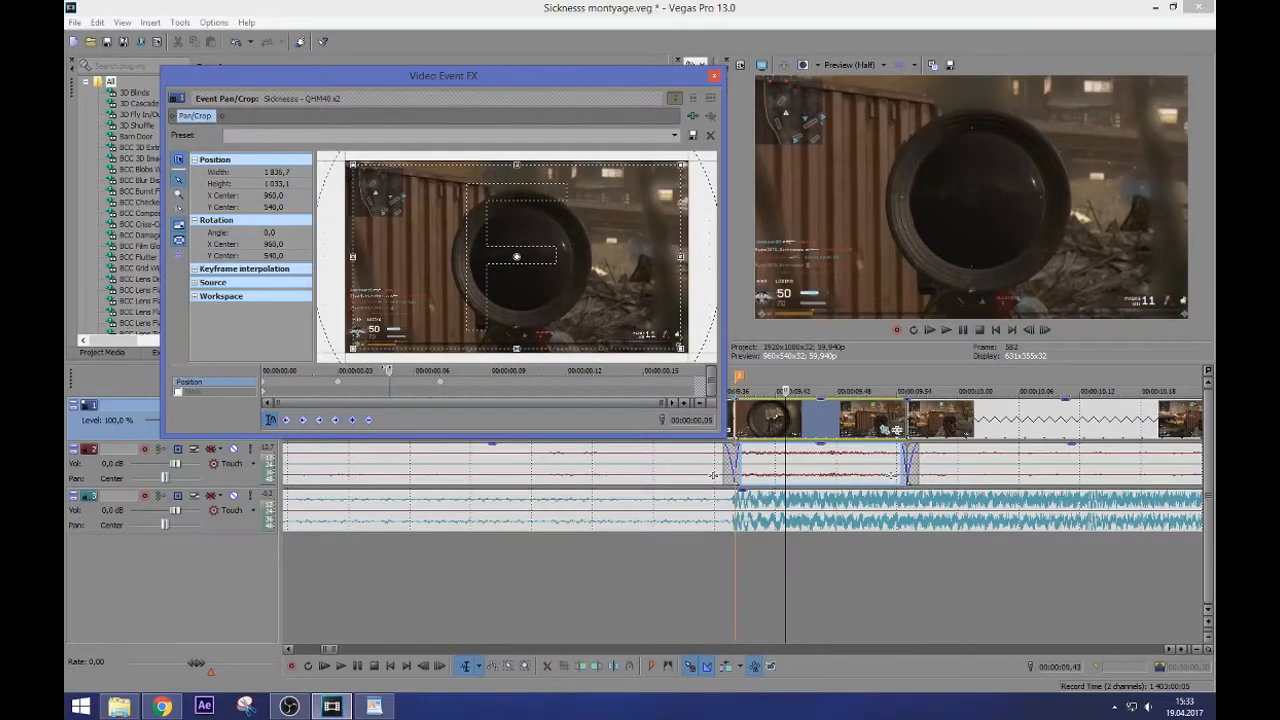
click(270, 384)
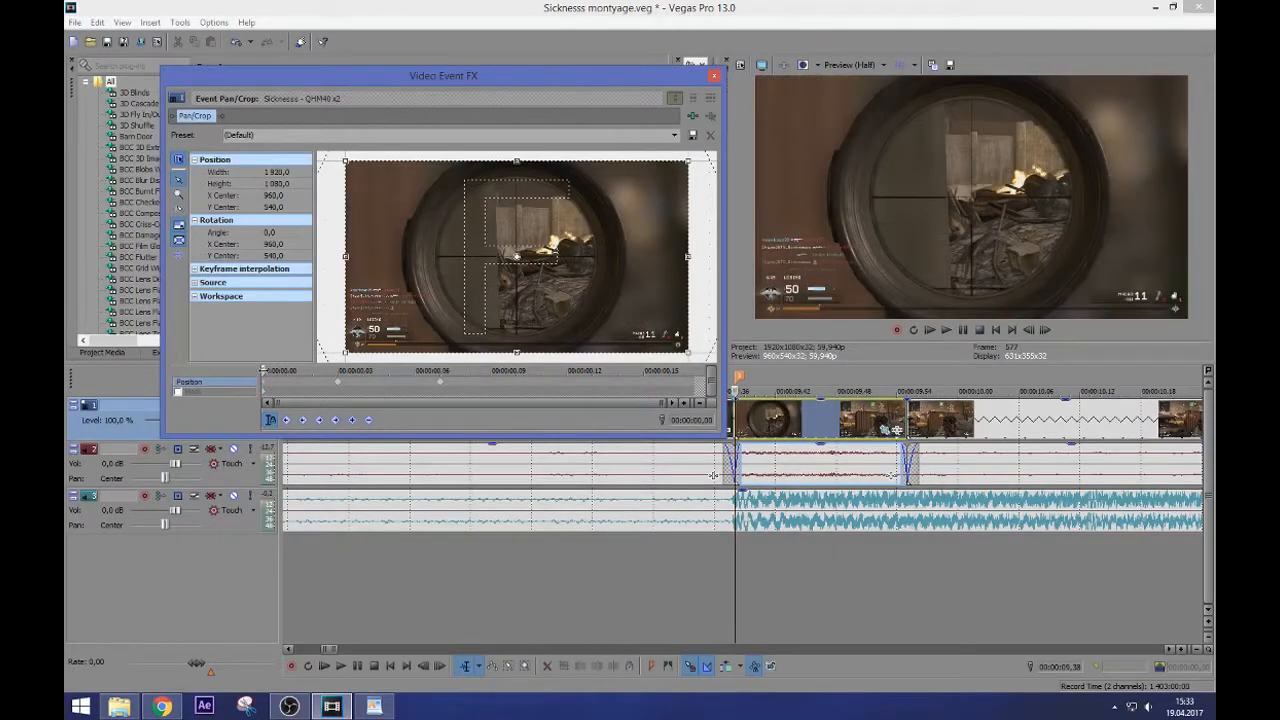
key(Right)
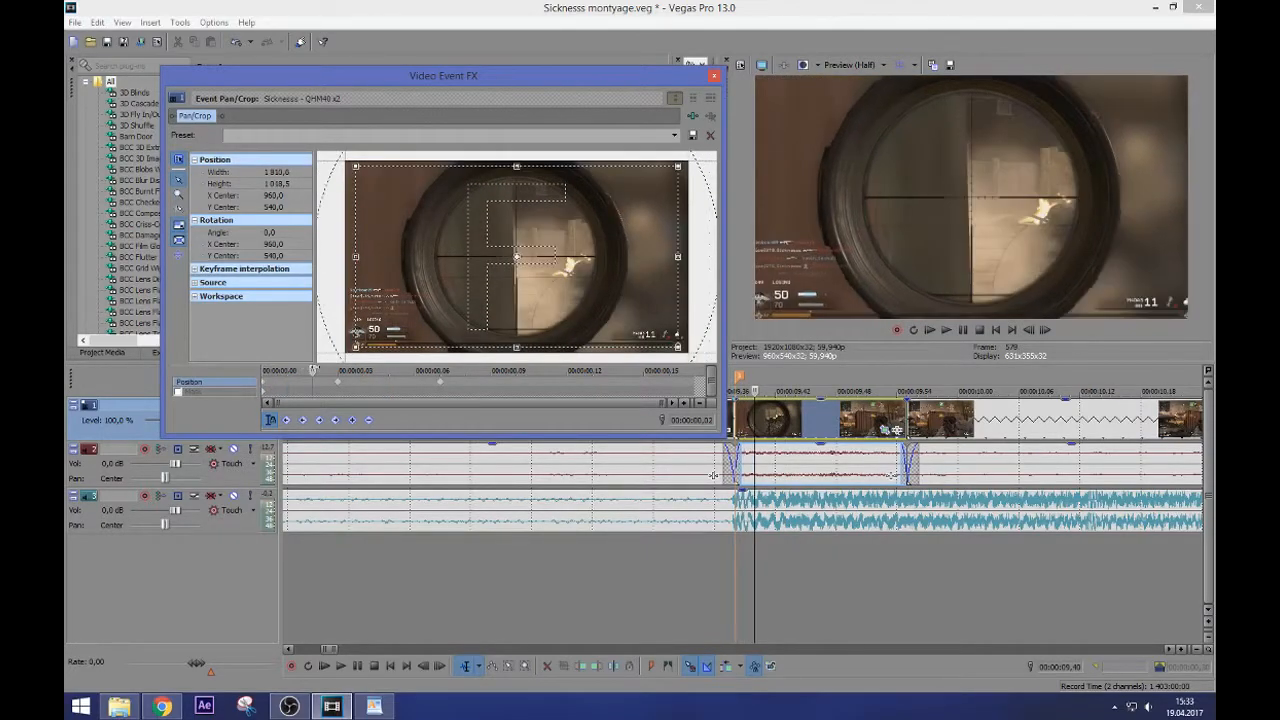
key(Right)
key(Right)
key(Right)
key(Right)
key(Right)
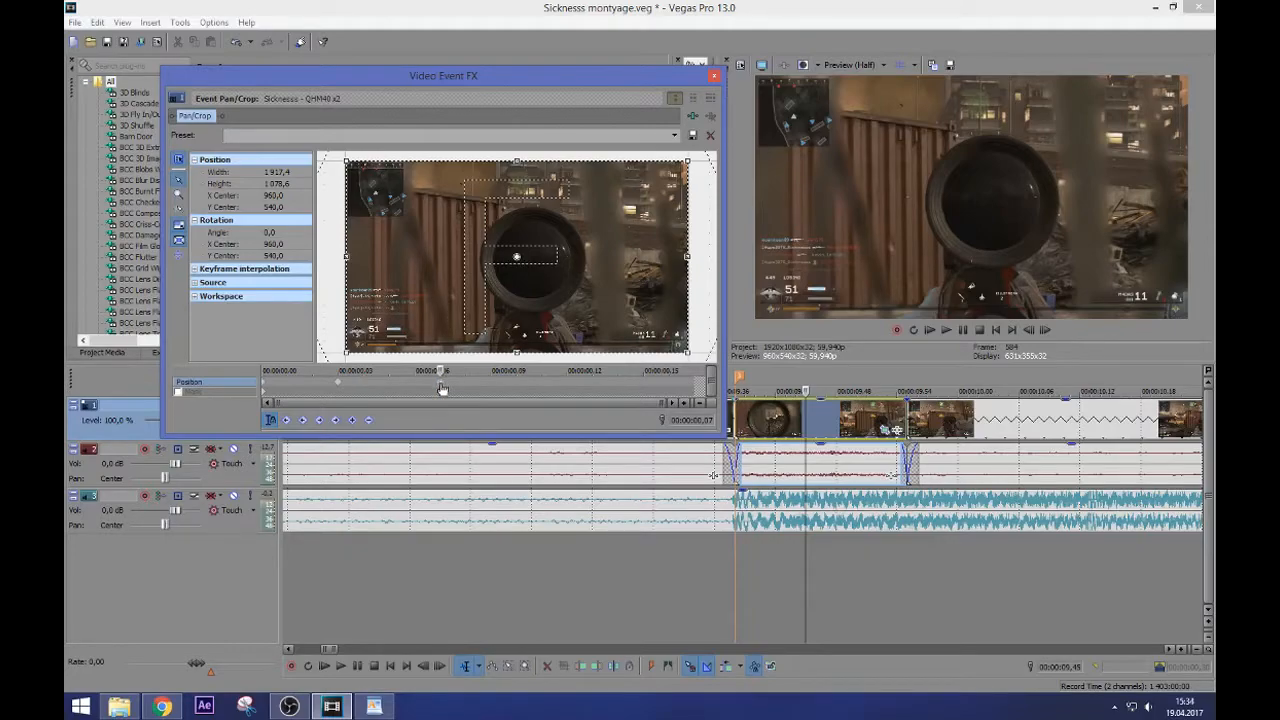
Restore the full-frame crop at 00:00:00,07, and delete the position keyframes at 00:00:00,07 and 00:00:00,03
right_click(452, 270)
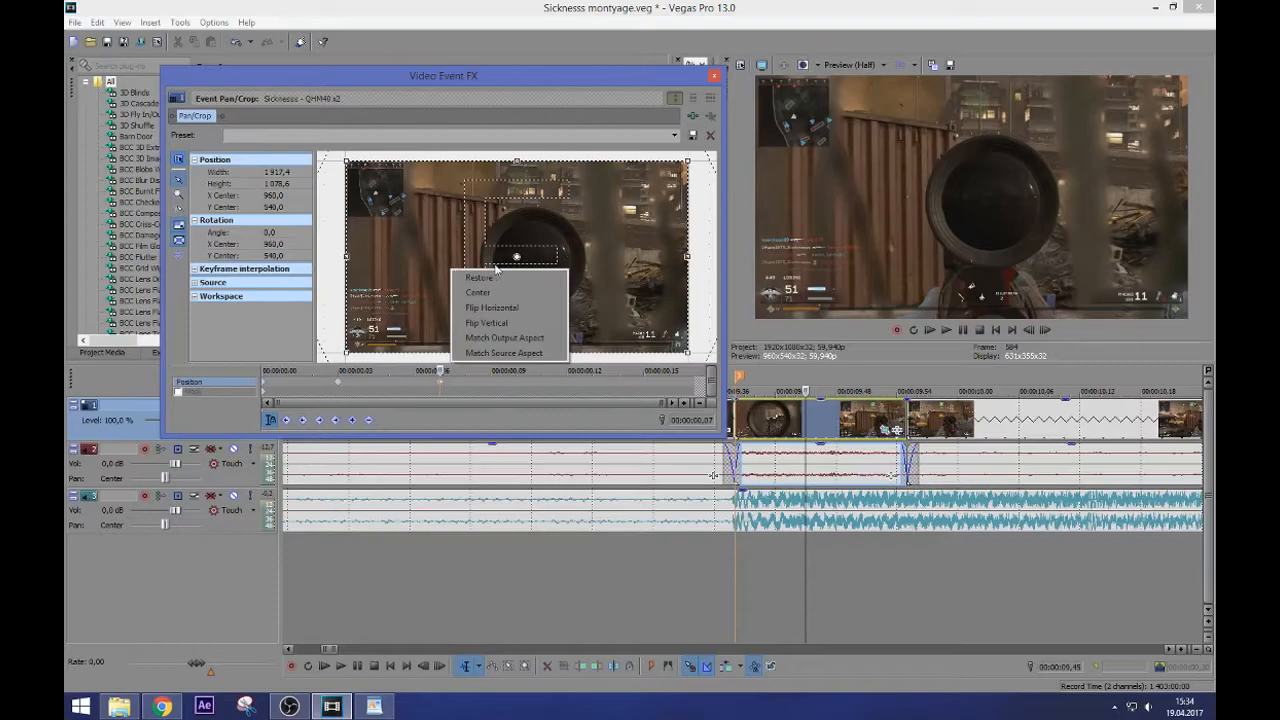
click(482, 278)
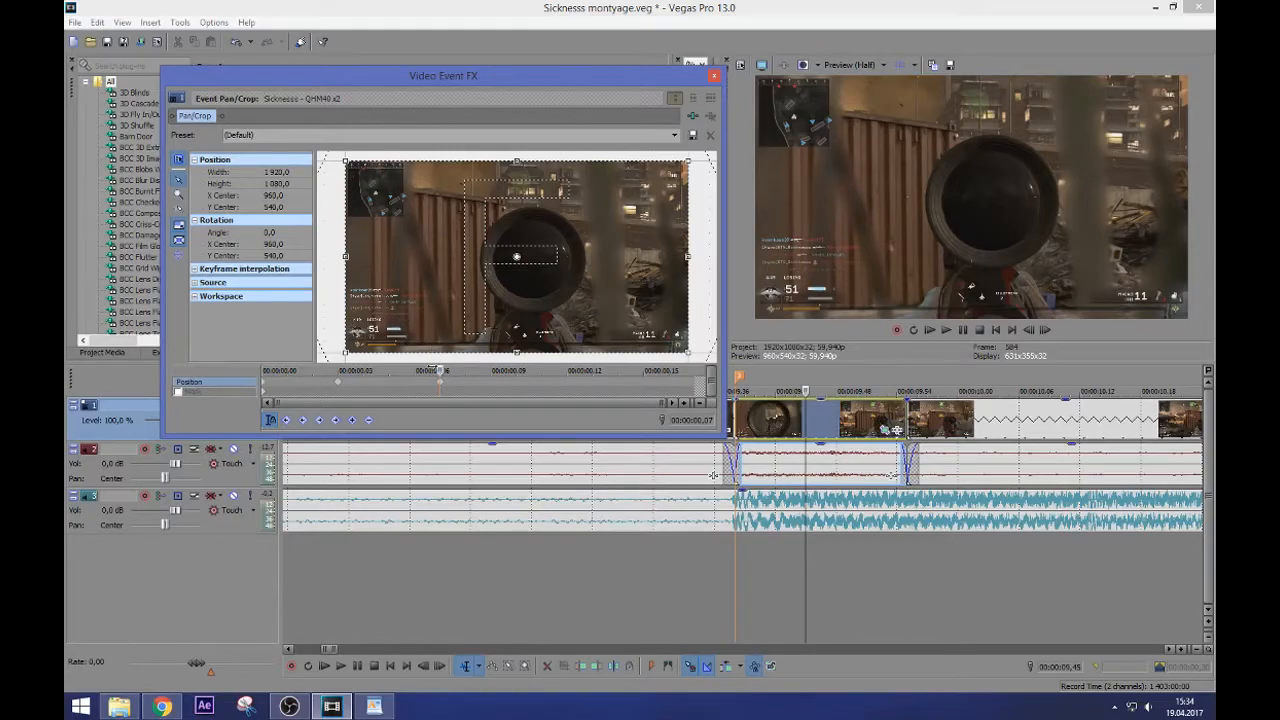
right_click(441, 387)
click(470, 445)
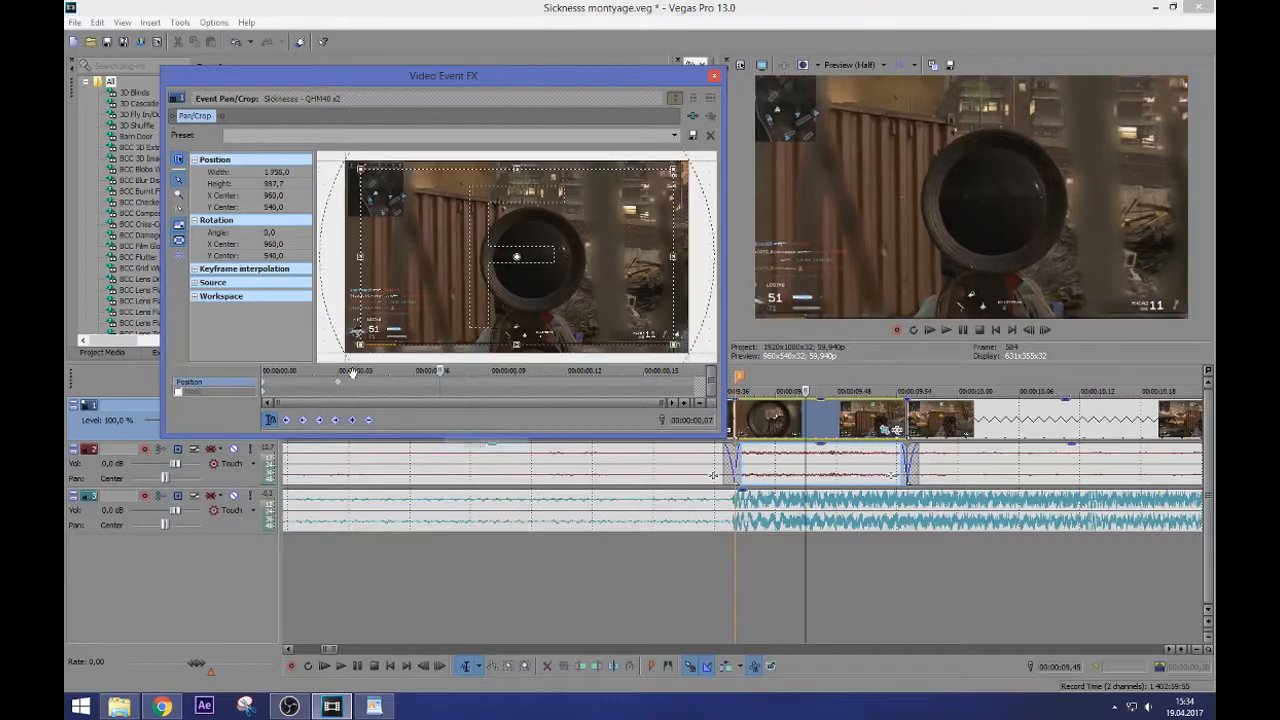
right_click(341, 388)
click(400, 446)
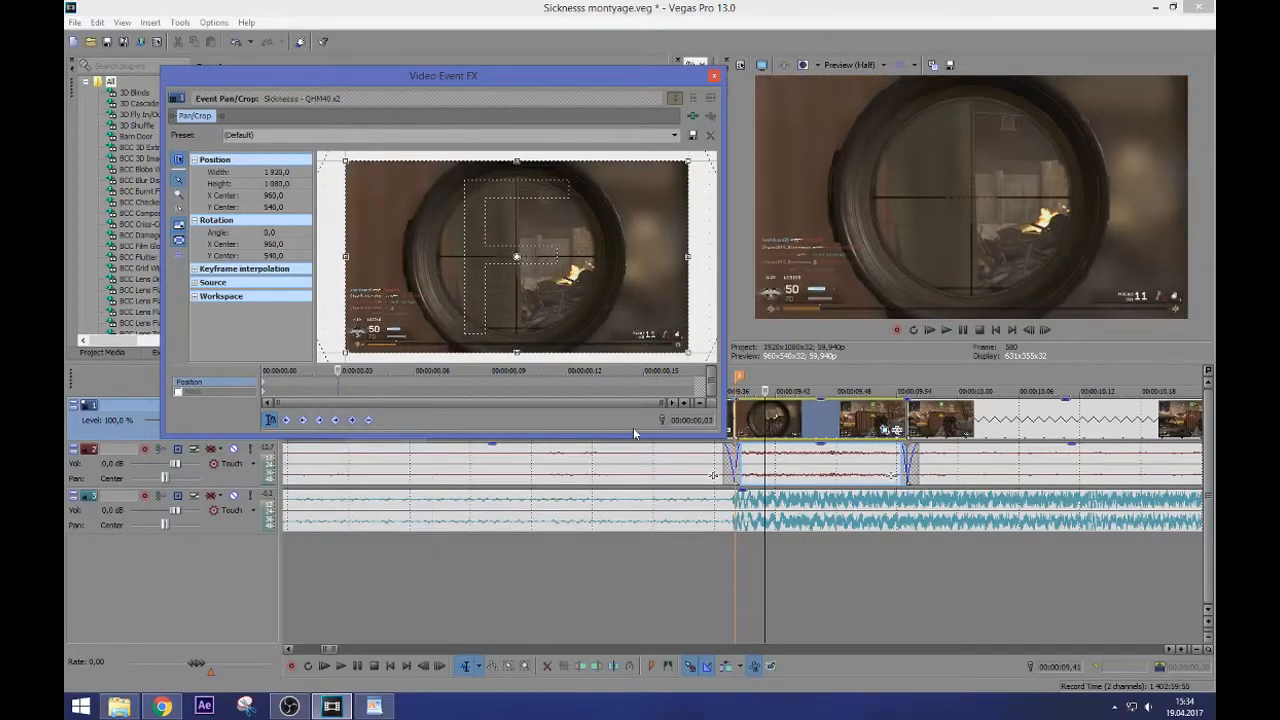
Go back to the clip's start and add a position keyframe two frames in, at 00:00:00,02
click(735, 422)
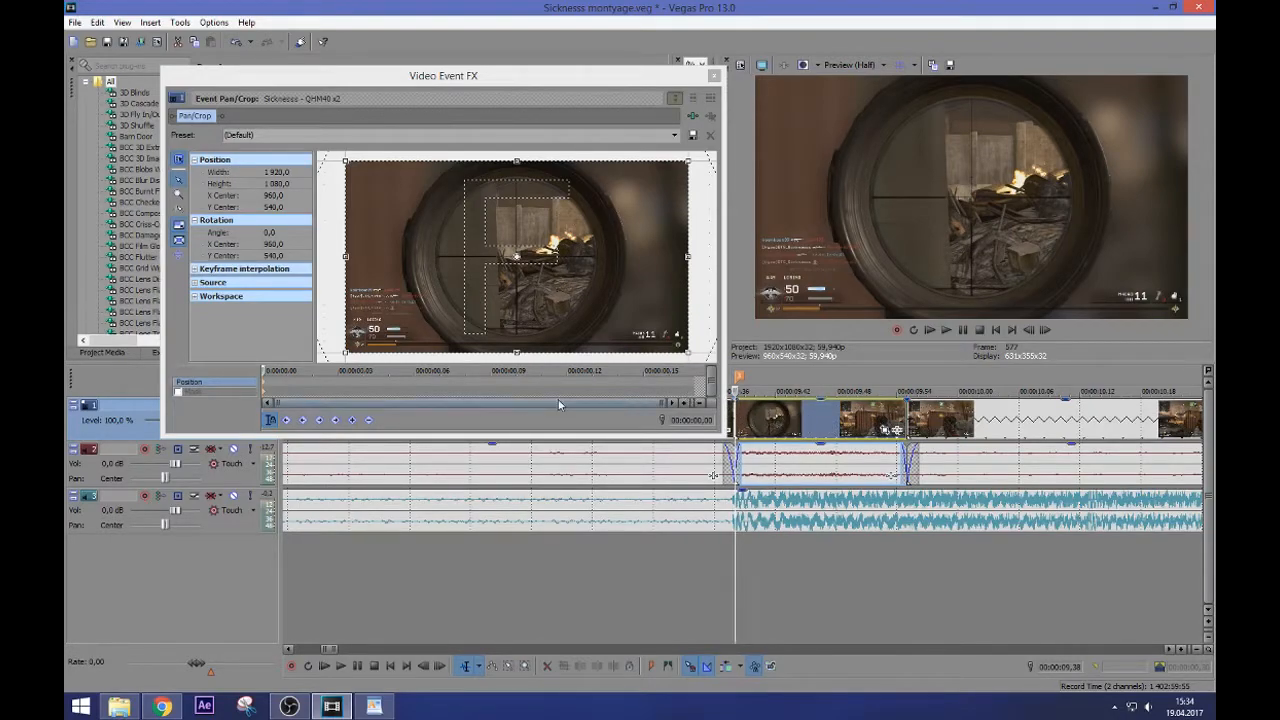
click(266, 386)
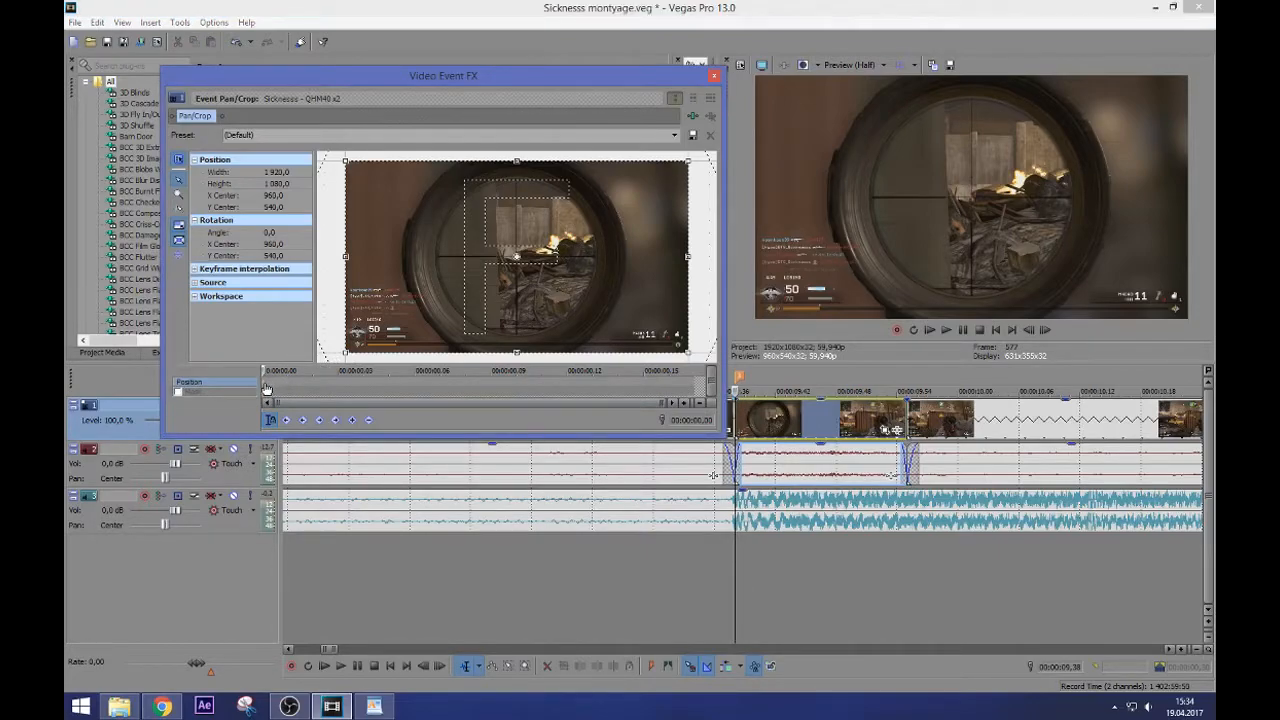
key(space)
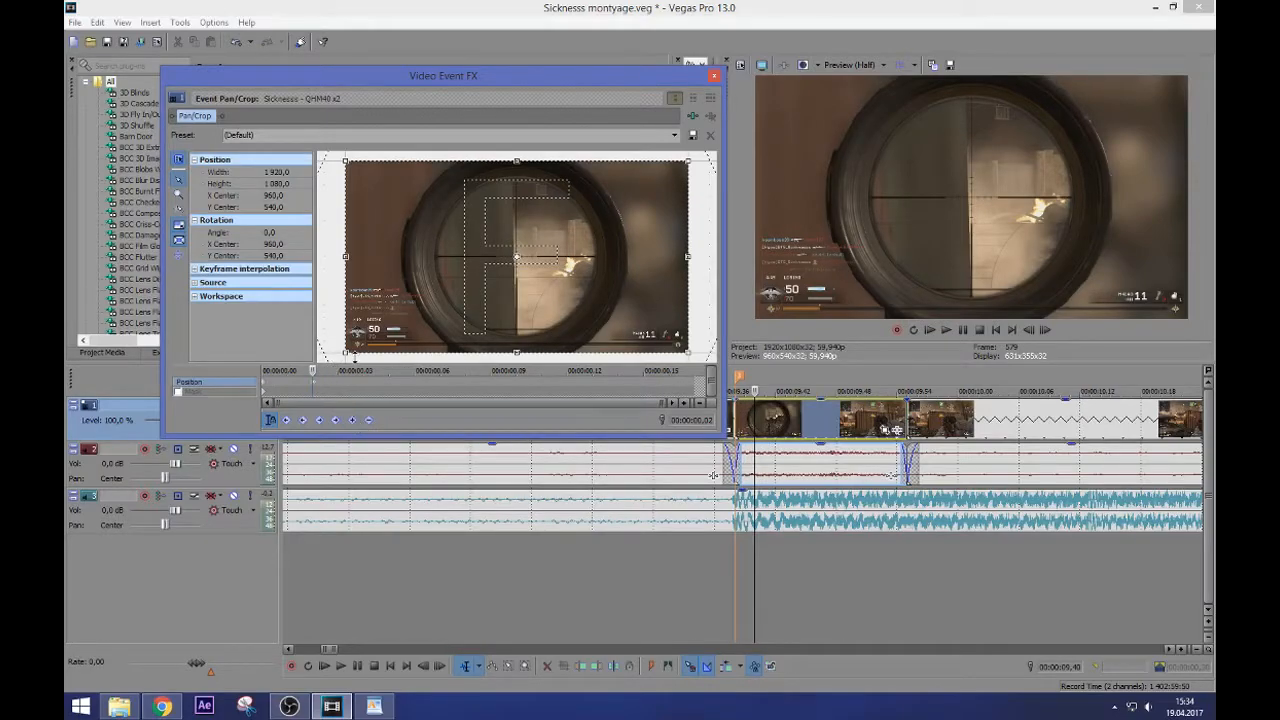
Try crops about 1,751 and 1,483 wide on the keyframe at 00:00:00,02, restoring the full frame after each
drag(345, 352, 363, 342)
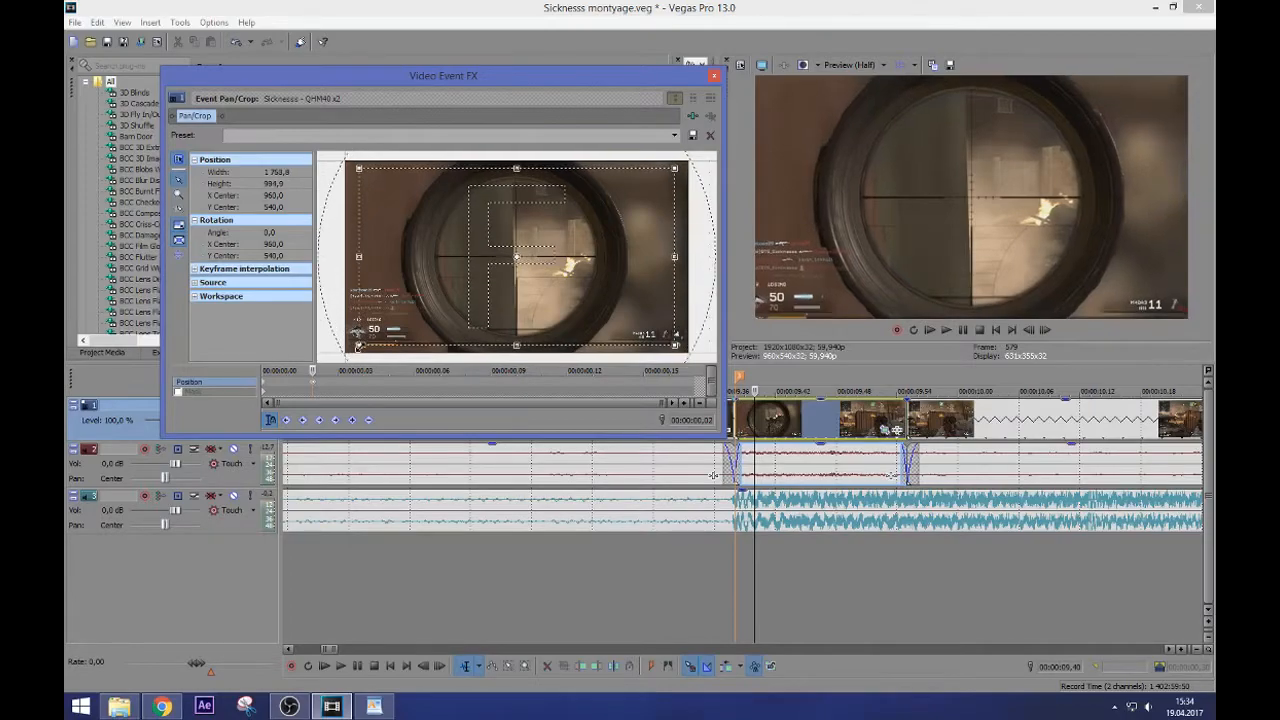
right_click(364, 343)
click(362, 349)
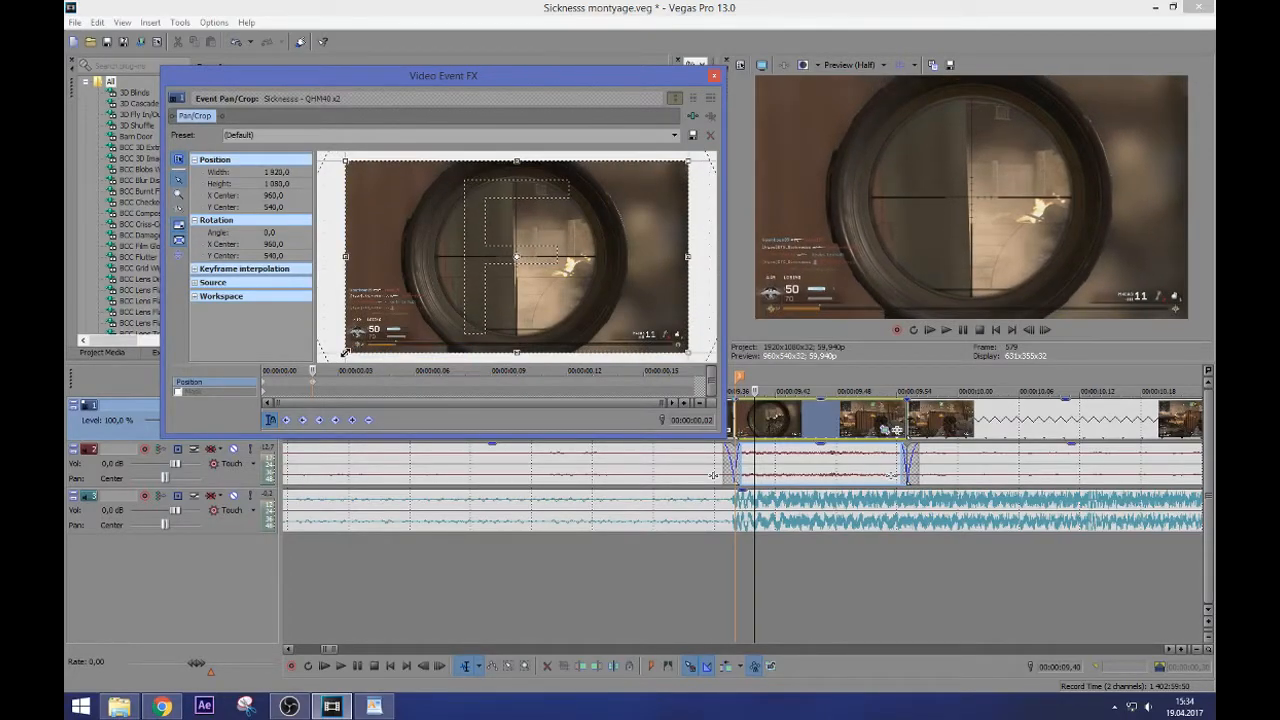
drag(345, 352, 358, 330)
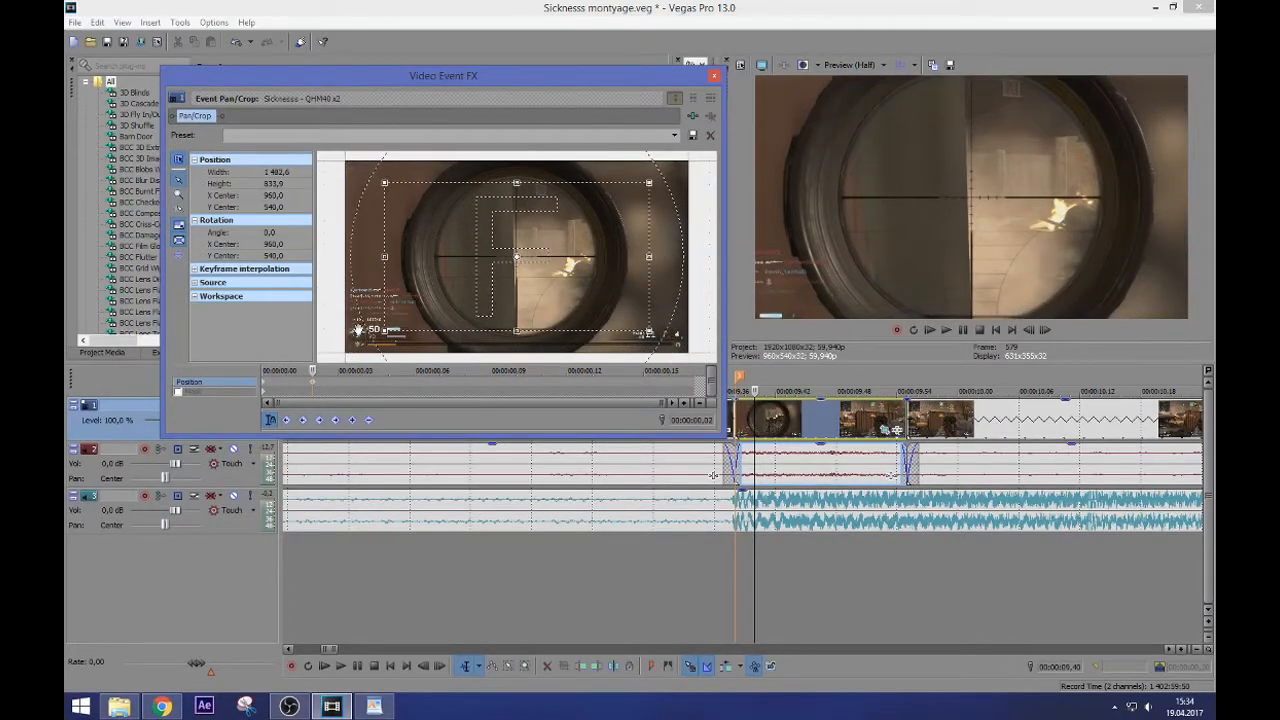
right_click(392, 322)
click(418, 331)
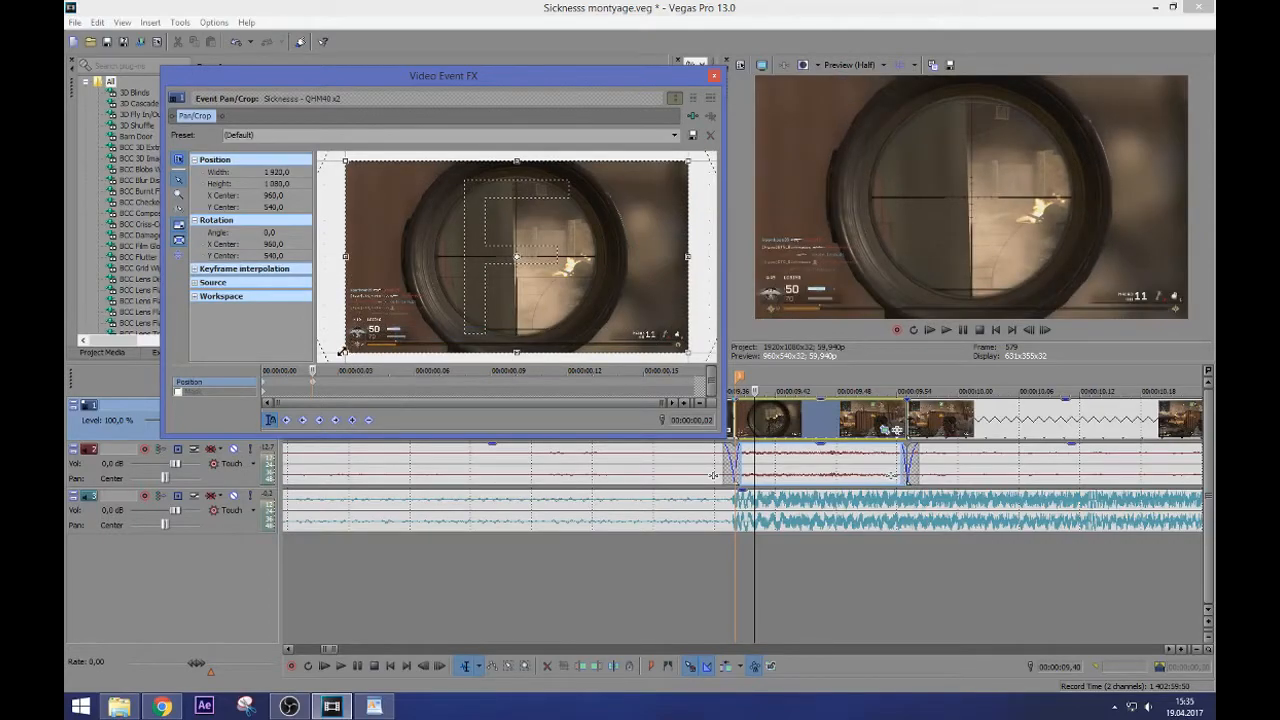
Zoom in slightly at 00:00:00,02 with a crop of about 1,824 × 1,026, and play the clip from its start
drag(343, 352, 350, 347)
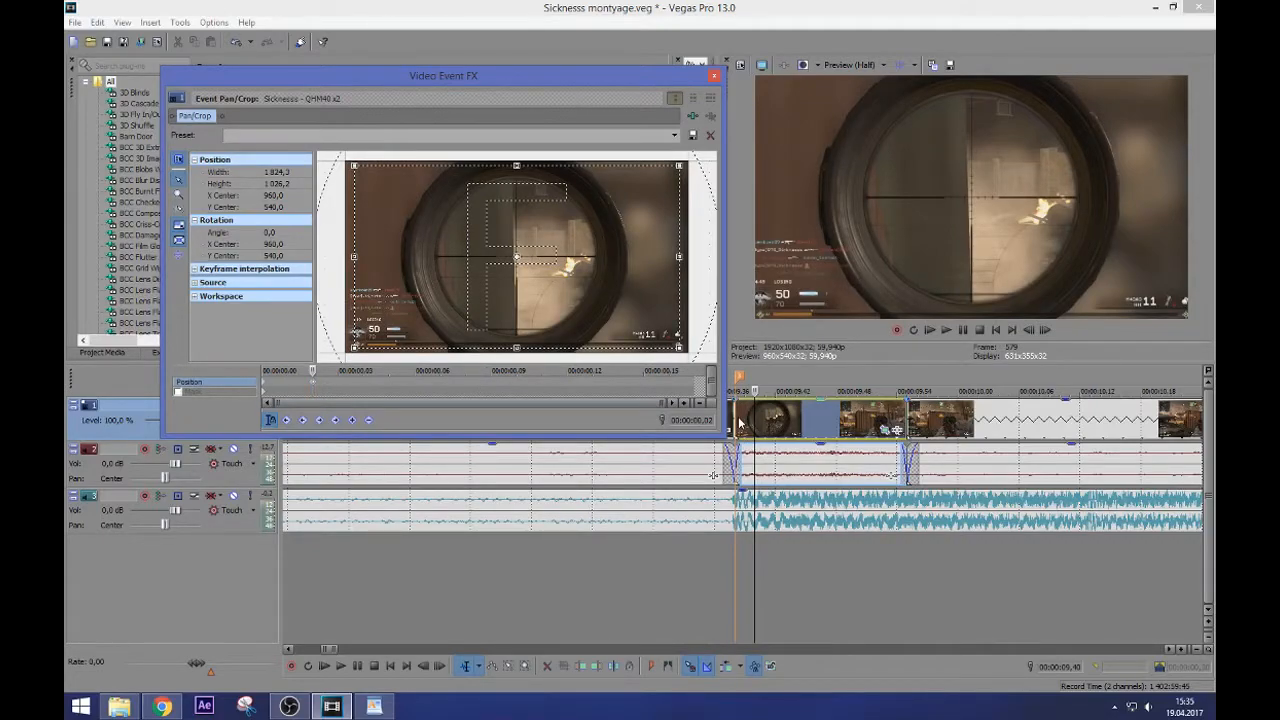
click(739, 424)
key(space)
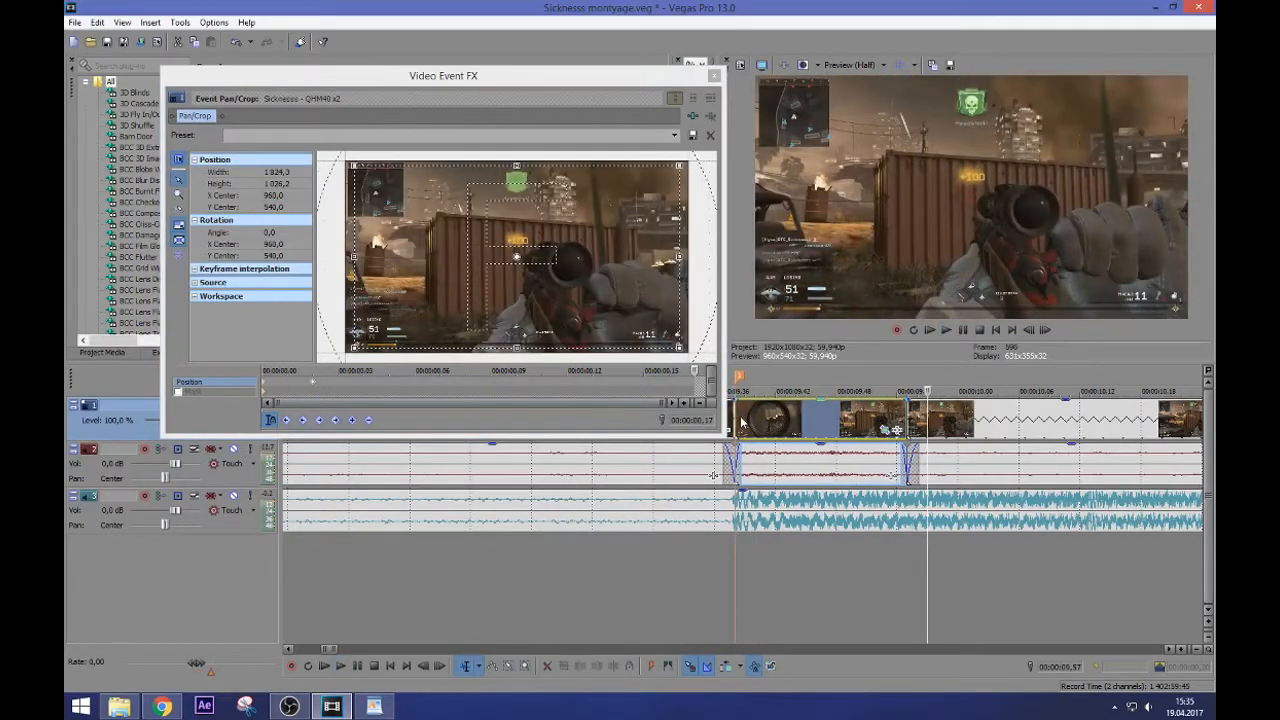
Add a position keyframe near the clip's end at 00:00:00,16 with a slightly wider crop of about 1,852 × 1,042
click(906, 418)
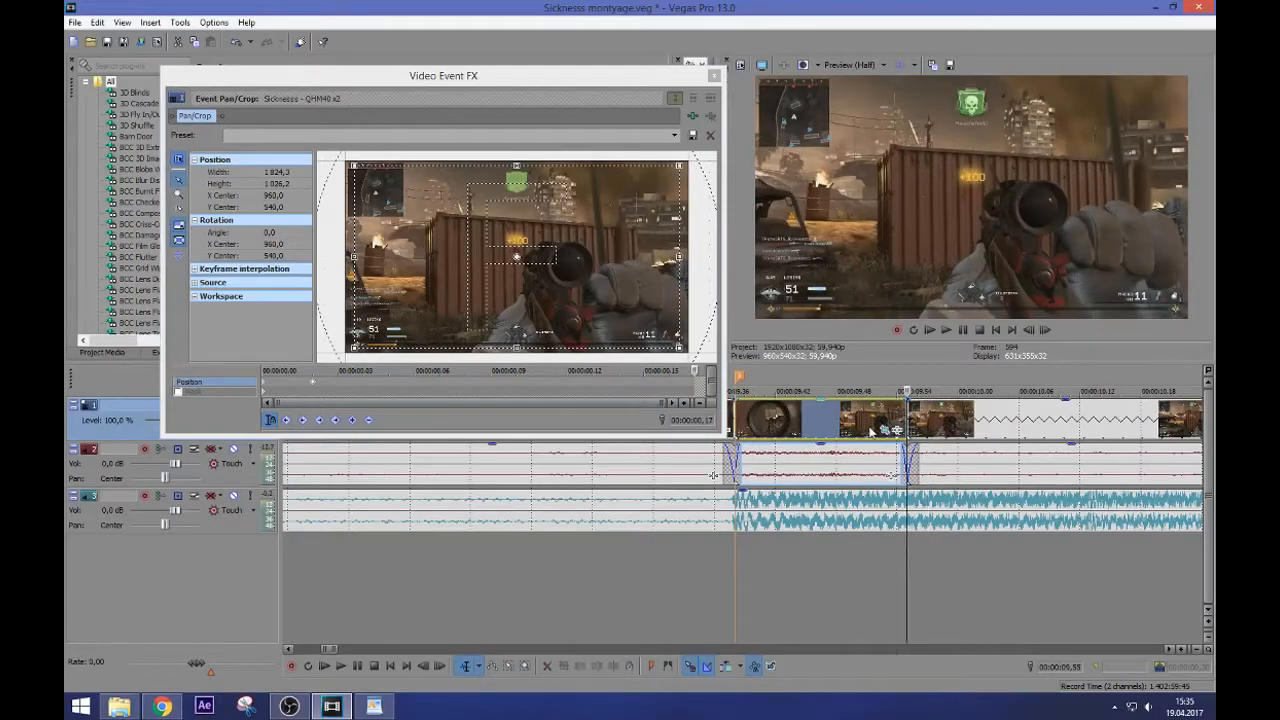
key(Left)
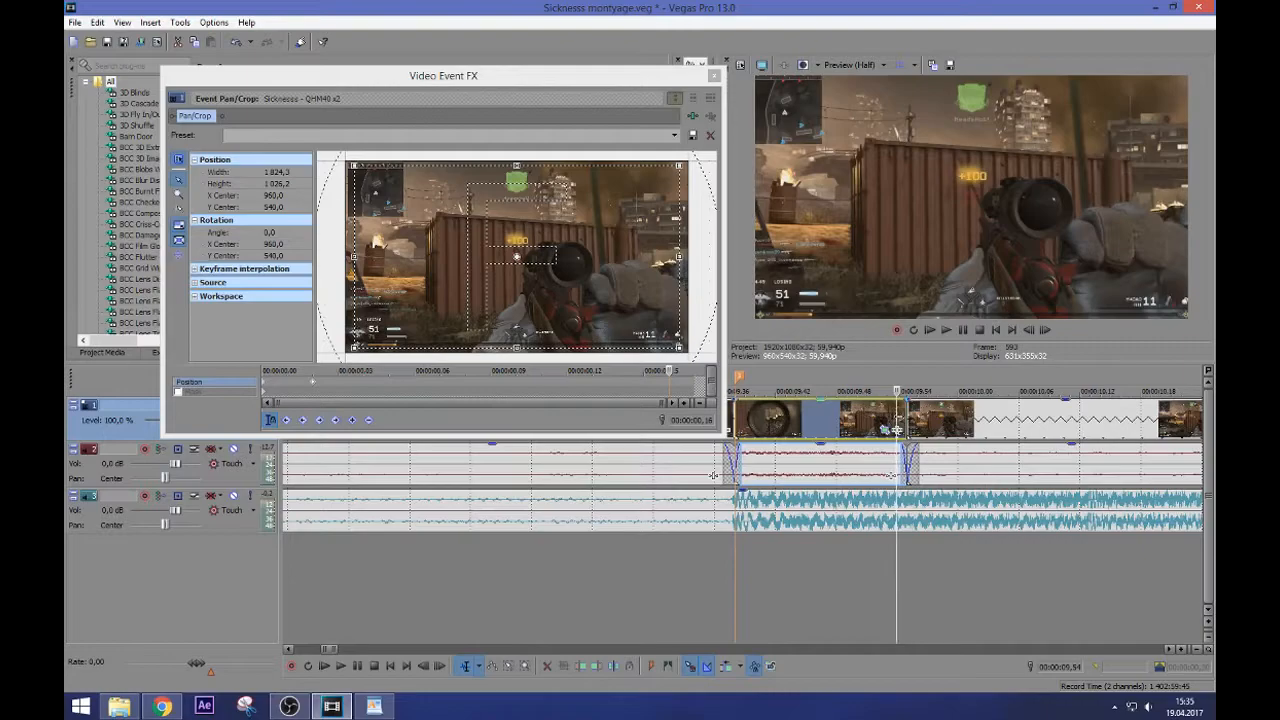
key(Right)
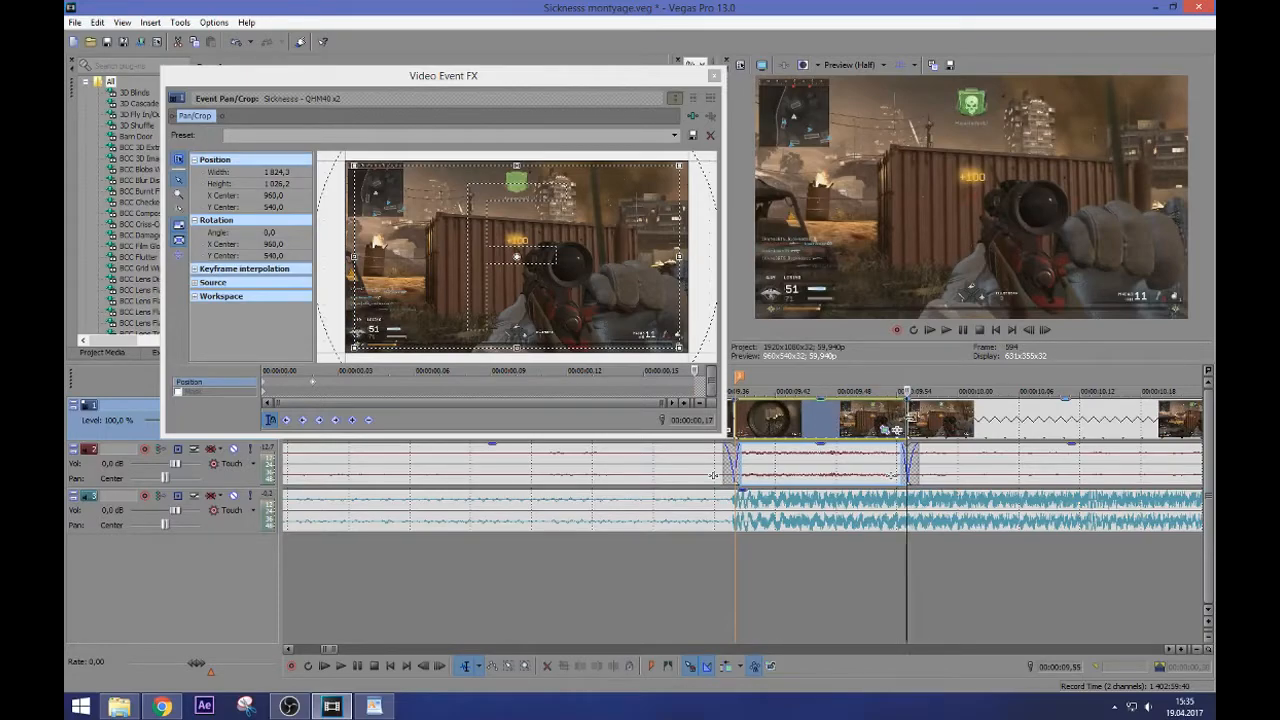
key(Left)
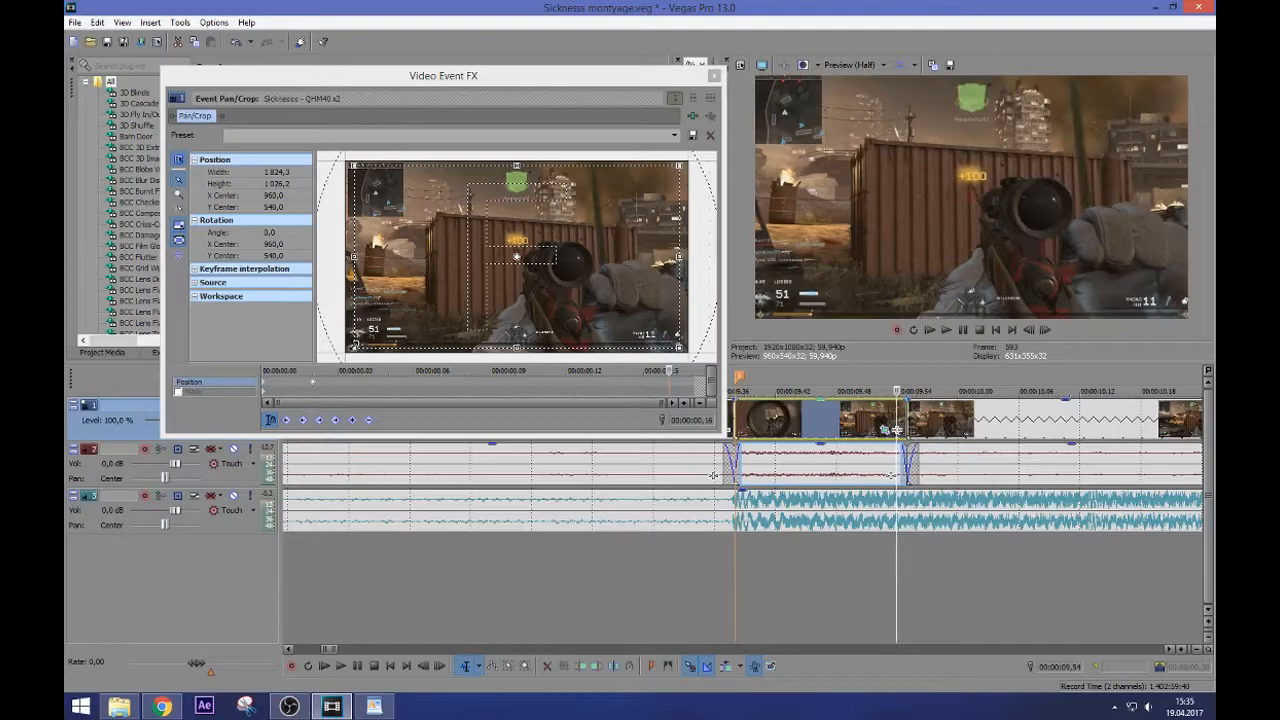
click(354, 347)
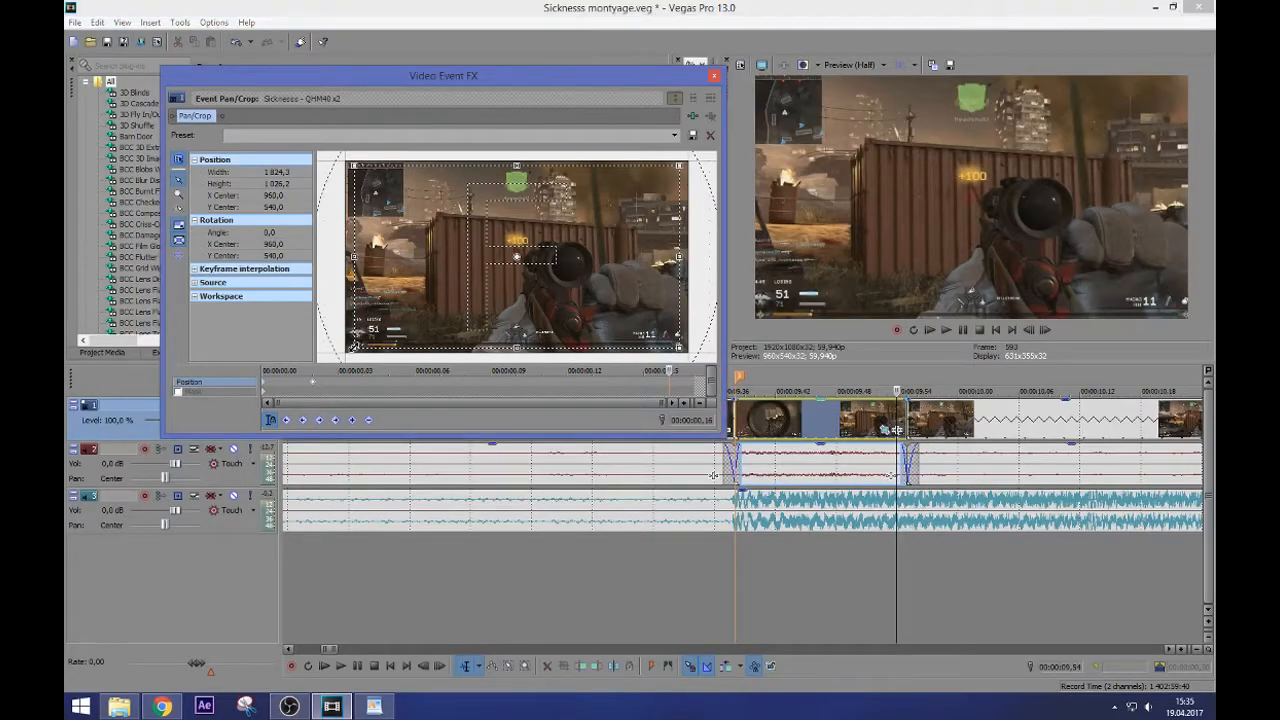
drag(354, 347, 352, 349)
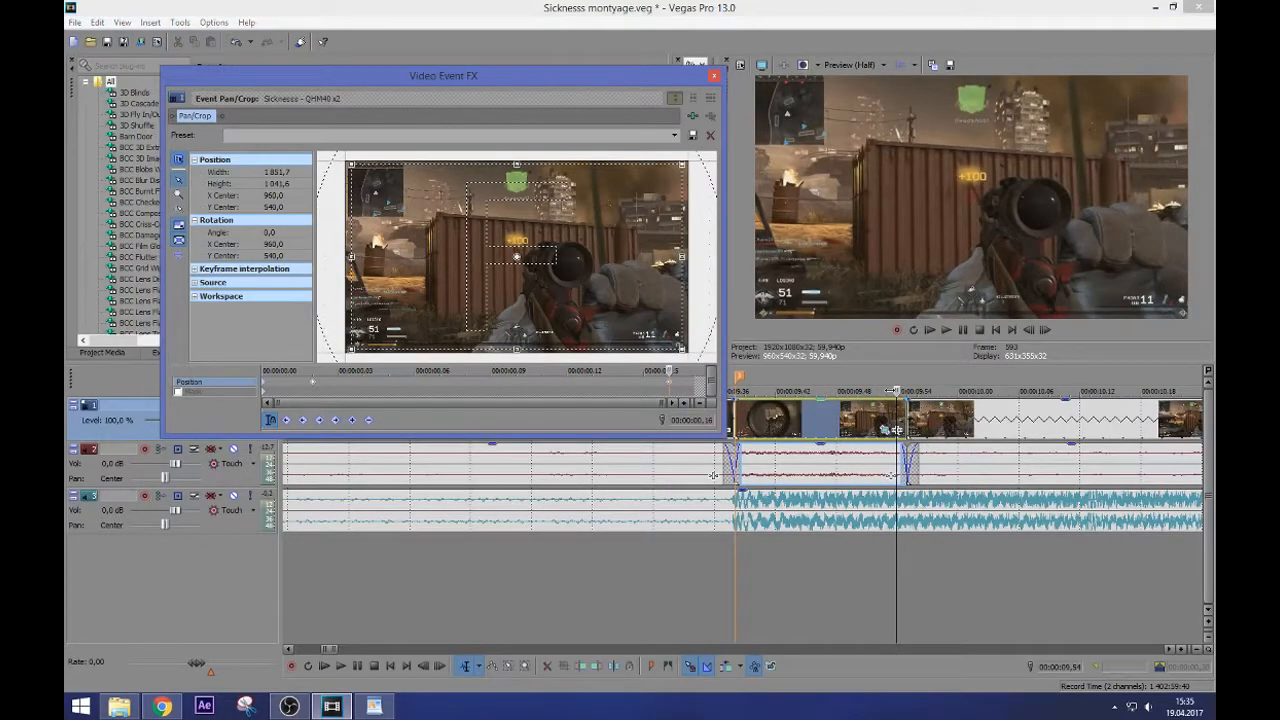
Copy the position keyframe at 00:00:00,16
right_click(670, 386)
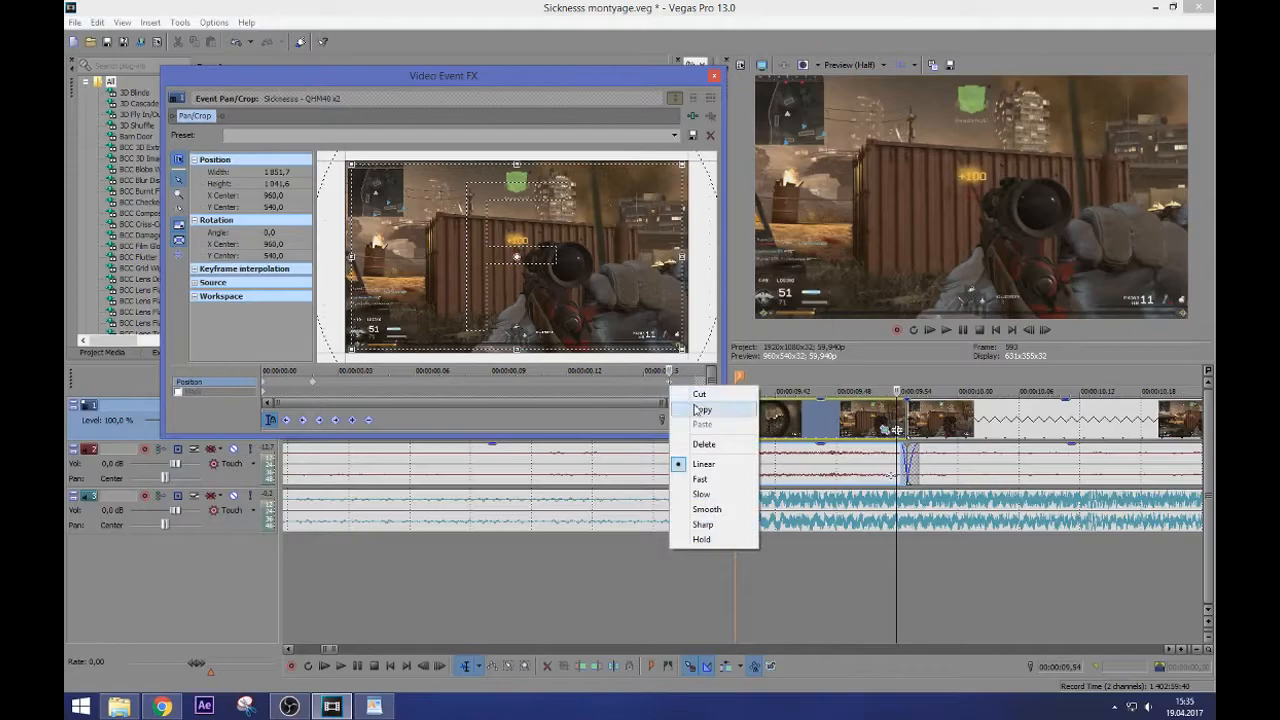
click(701, 411)
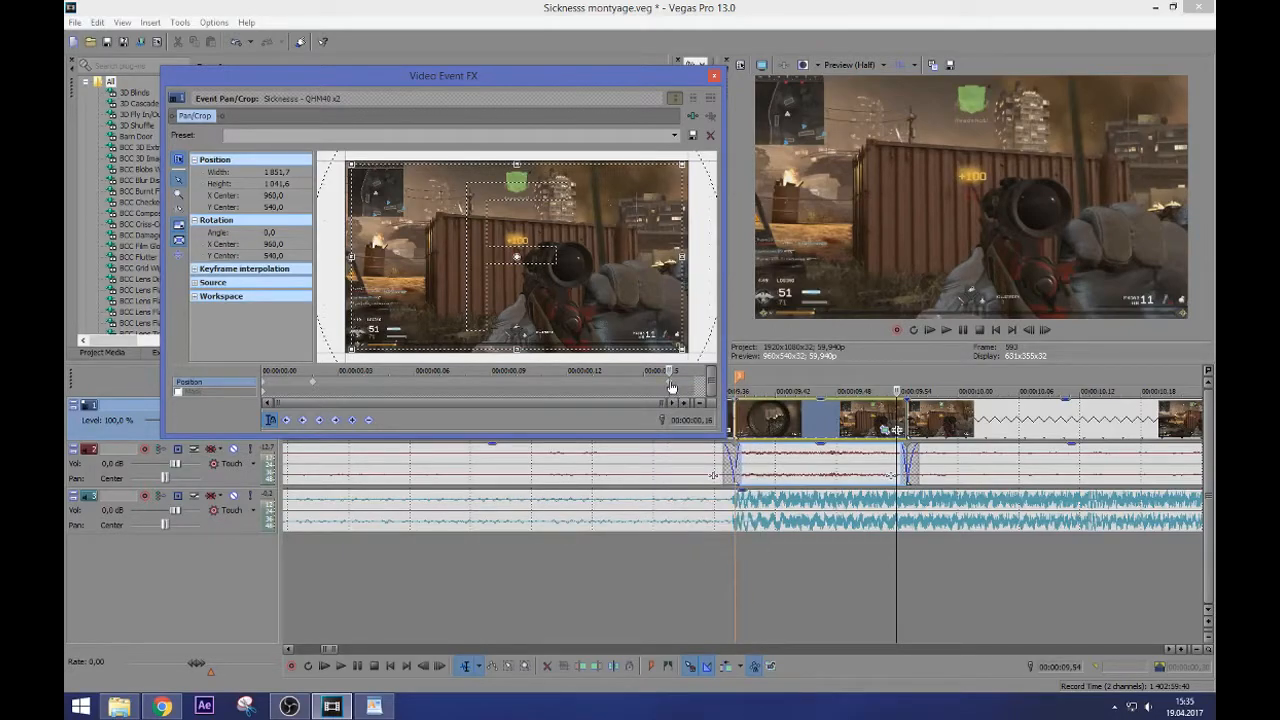
right_click(670, 386)
click(701, 409)
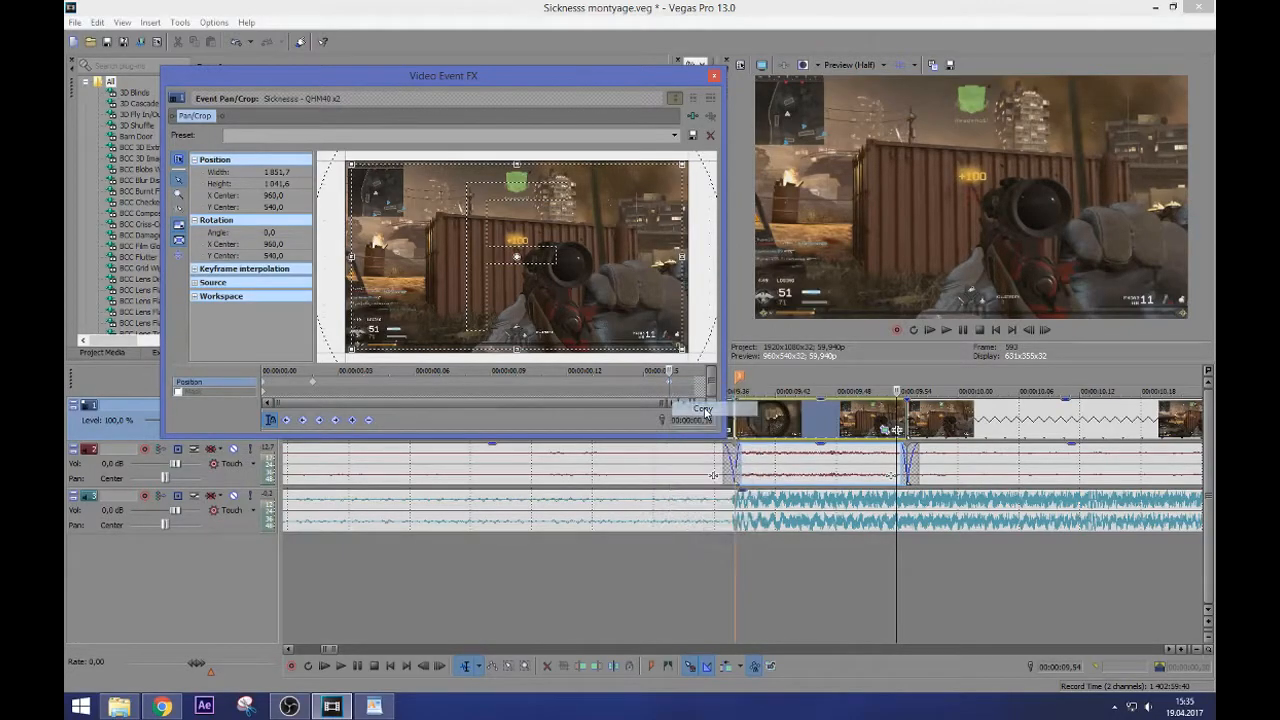
Move the final position keyframe to the clip's last frame at 00:00:00,17, and close the event's Pan/Crop window
drag(670, 386, 699, 388)
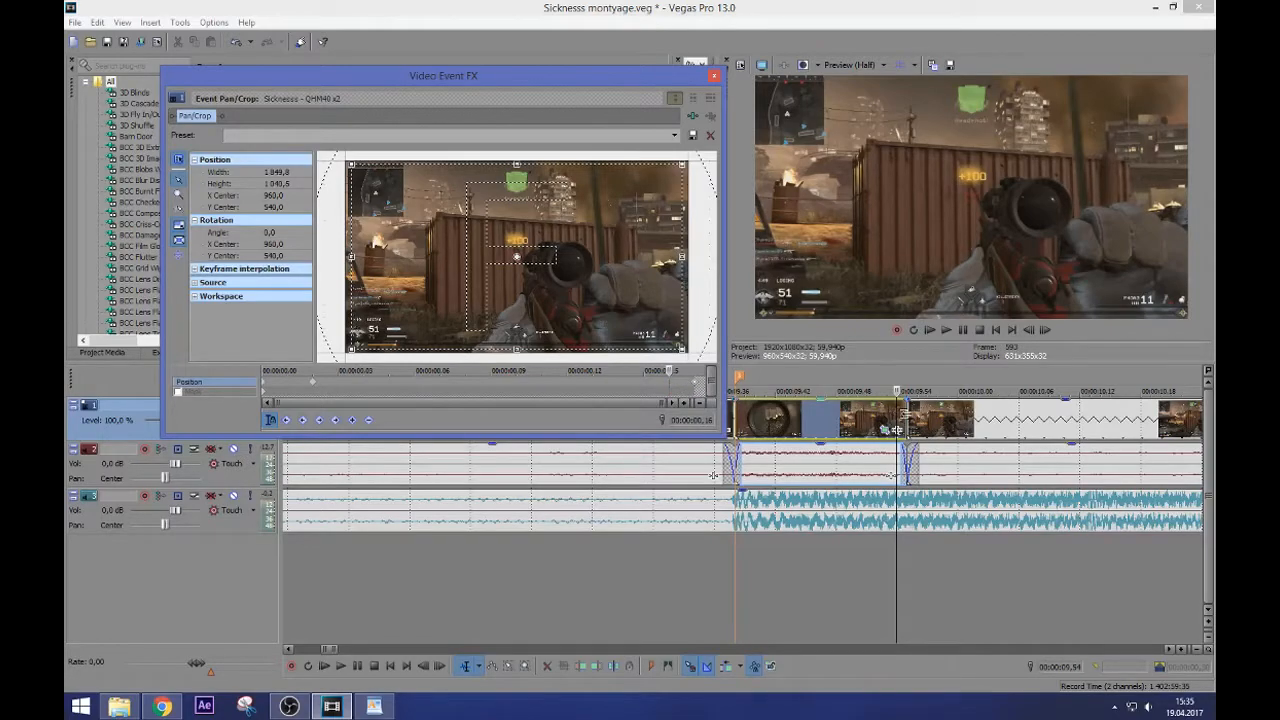
key(Right)
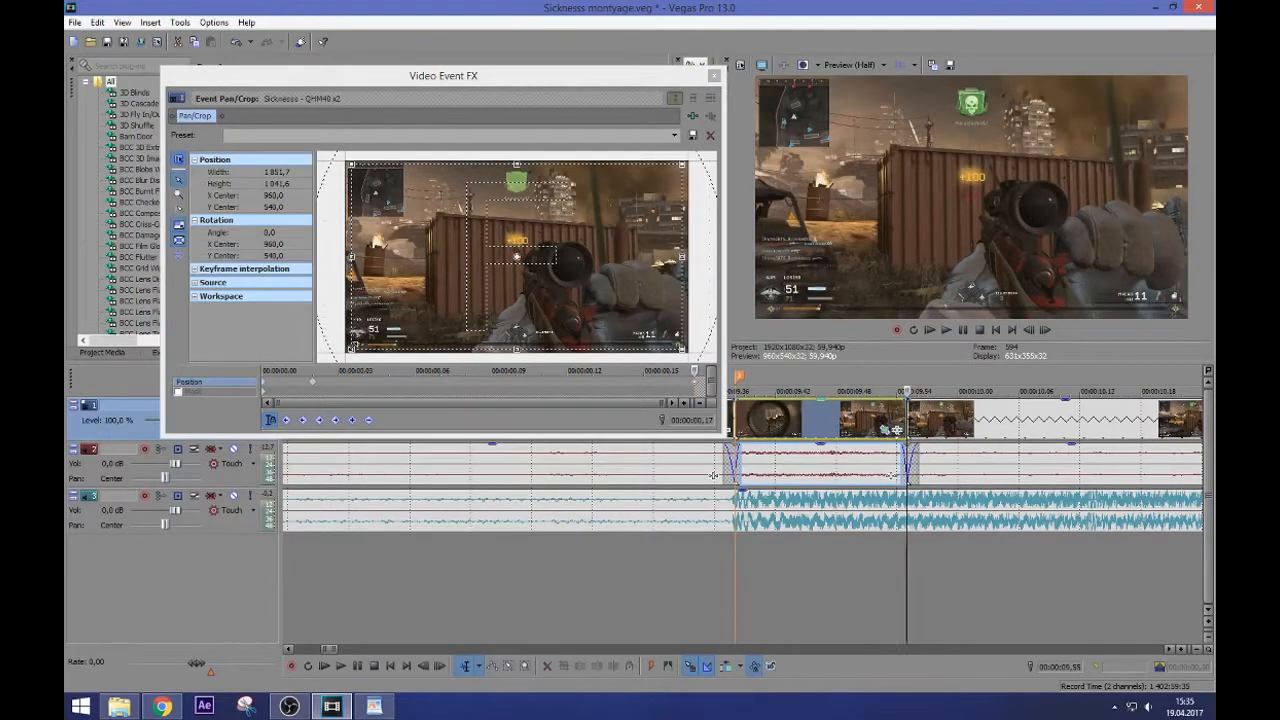
click(713, 75)
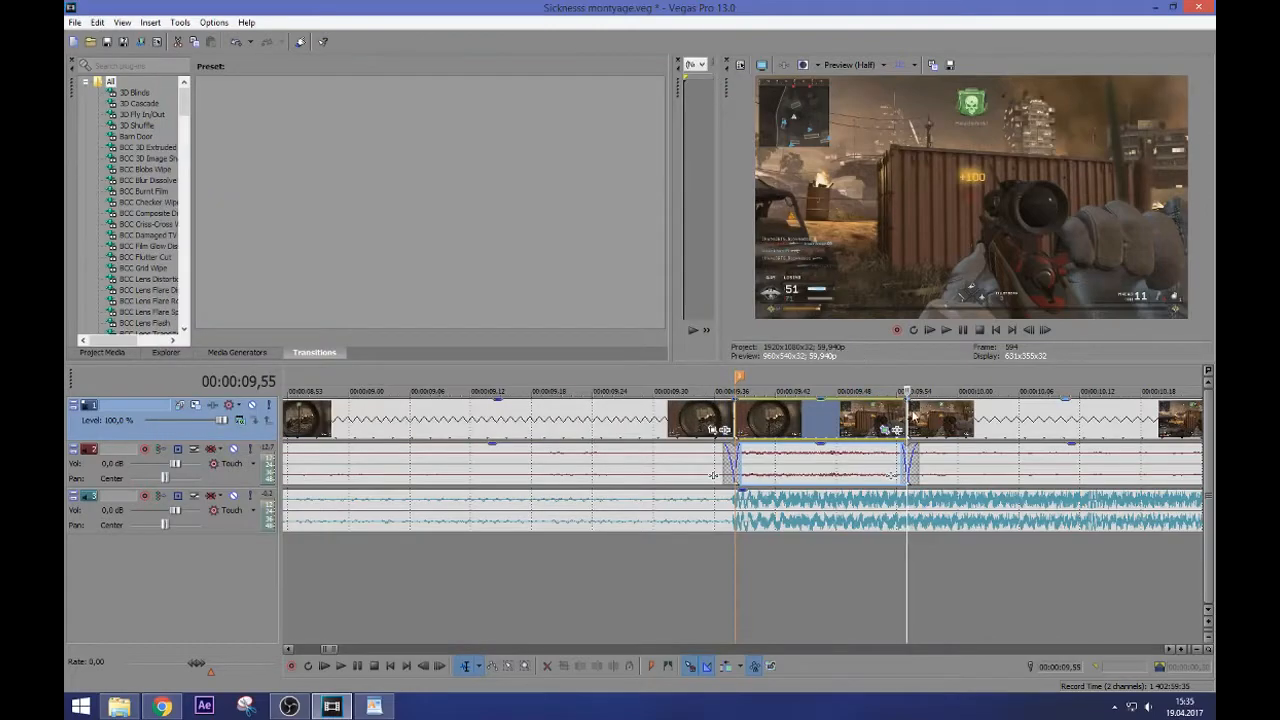
Paste the copied position keyframe into the following clip's Pan/Crop and delete its original first keyframe, so the clip starts cropped to about 1,852 × 1,042
click(910, 412)
scroll(910, 412, down, 2)
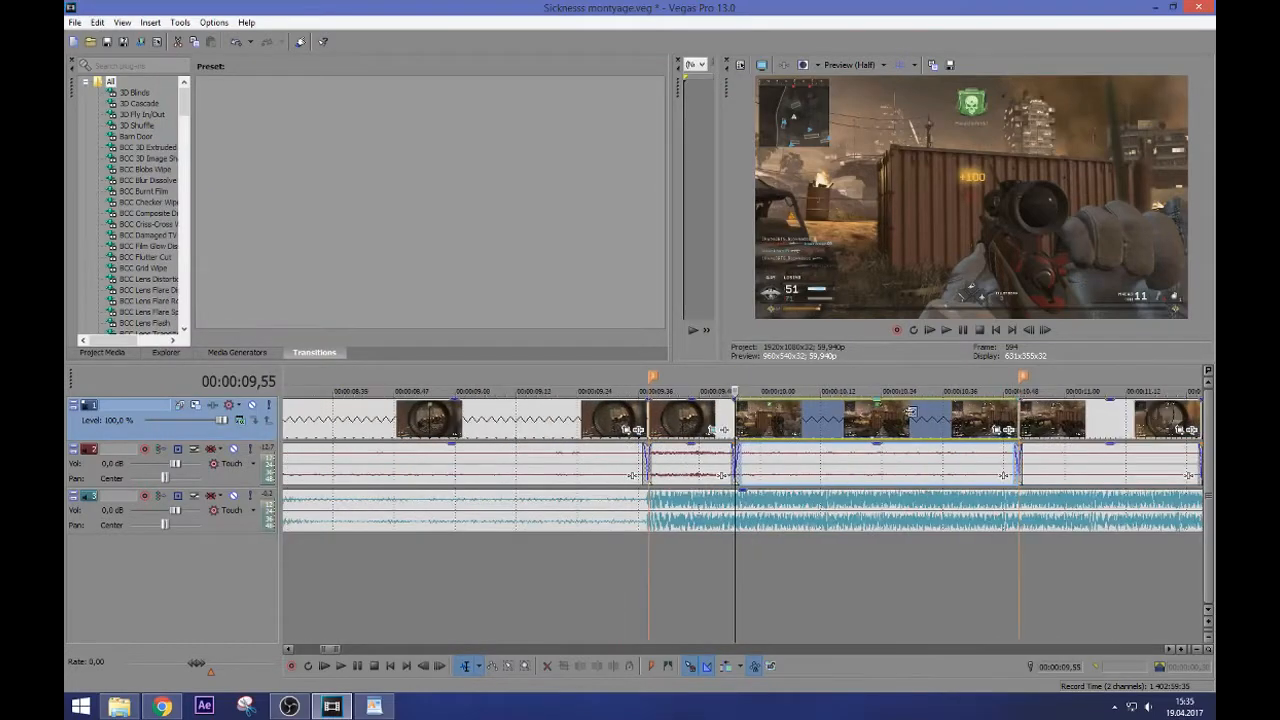
click(1097, 431)
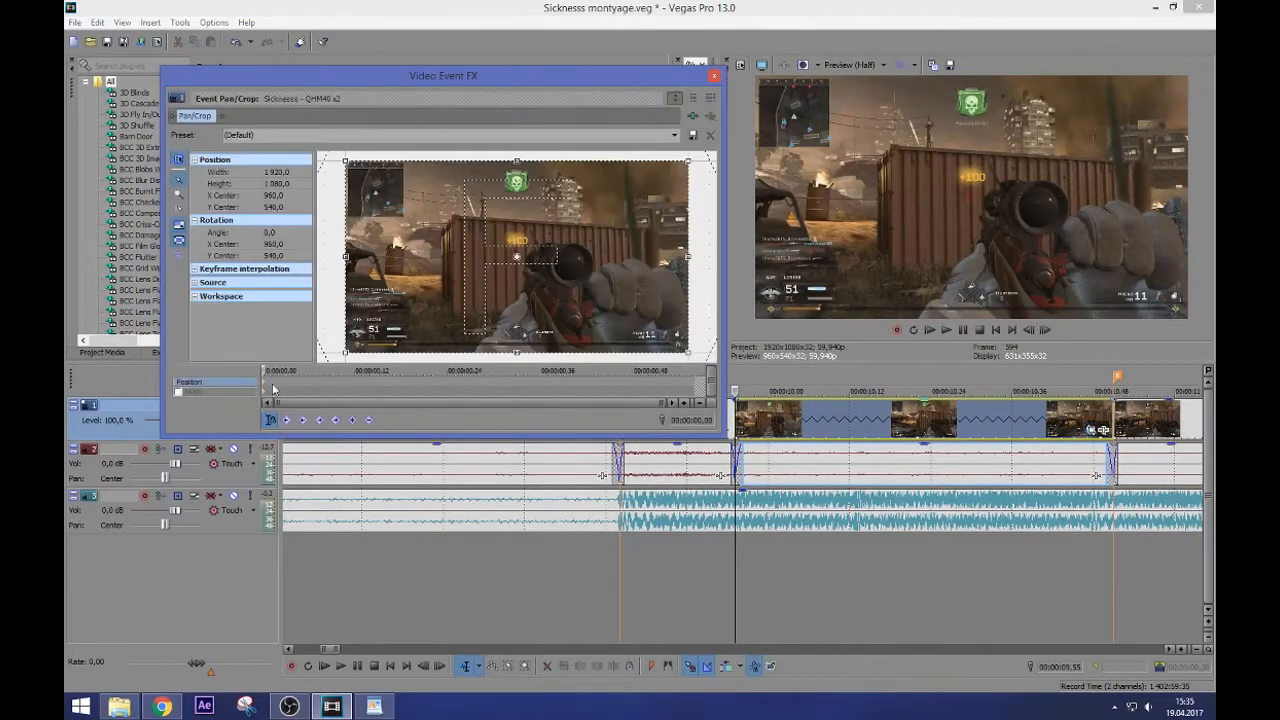
click(356, 379)
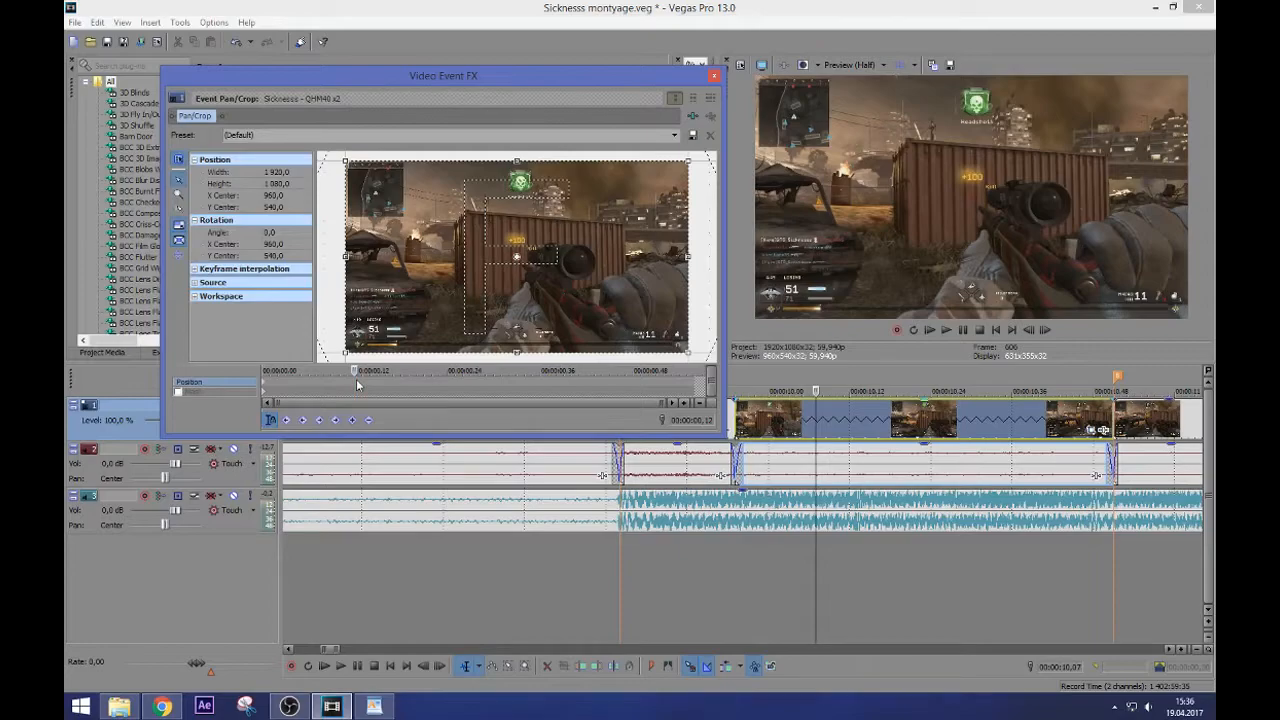
key(ctrl+v)
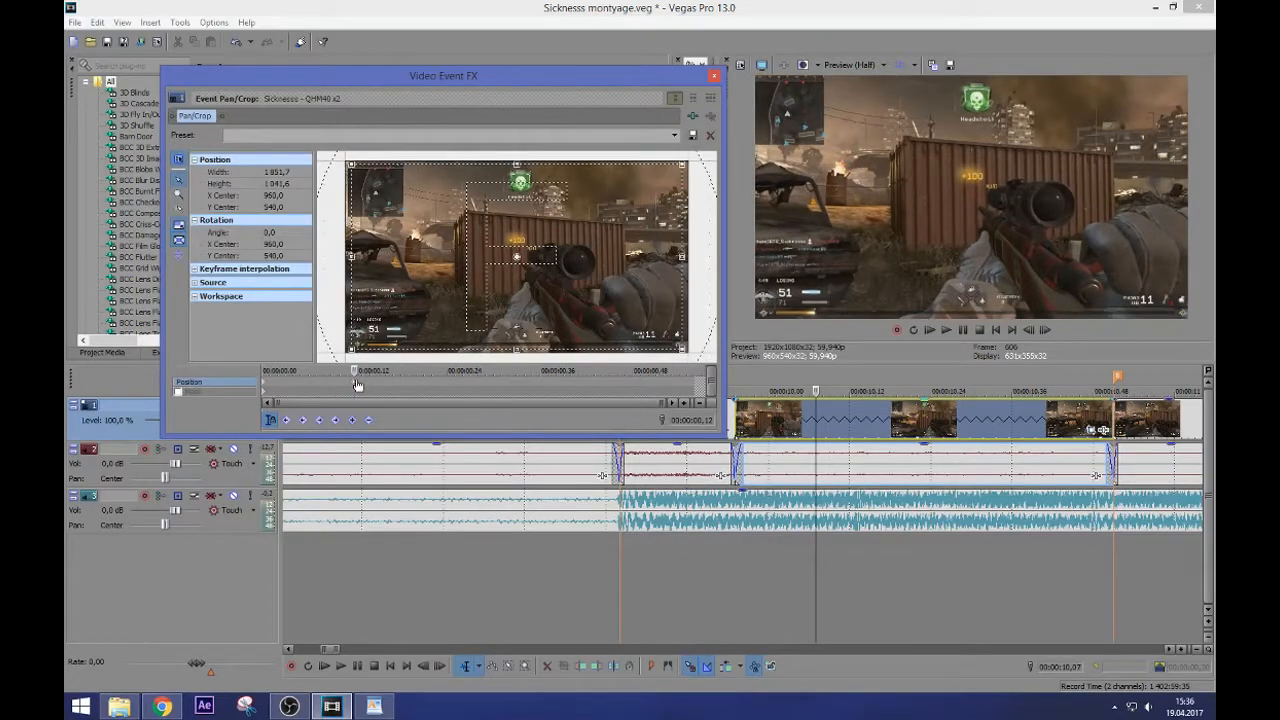
right_click(266, 387)
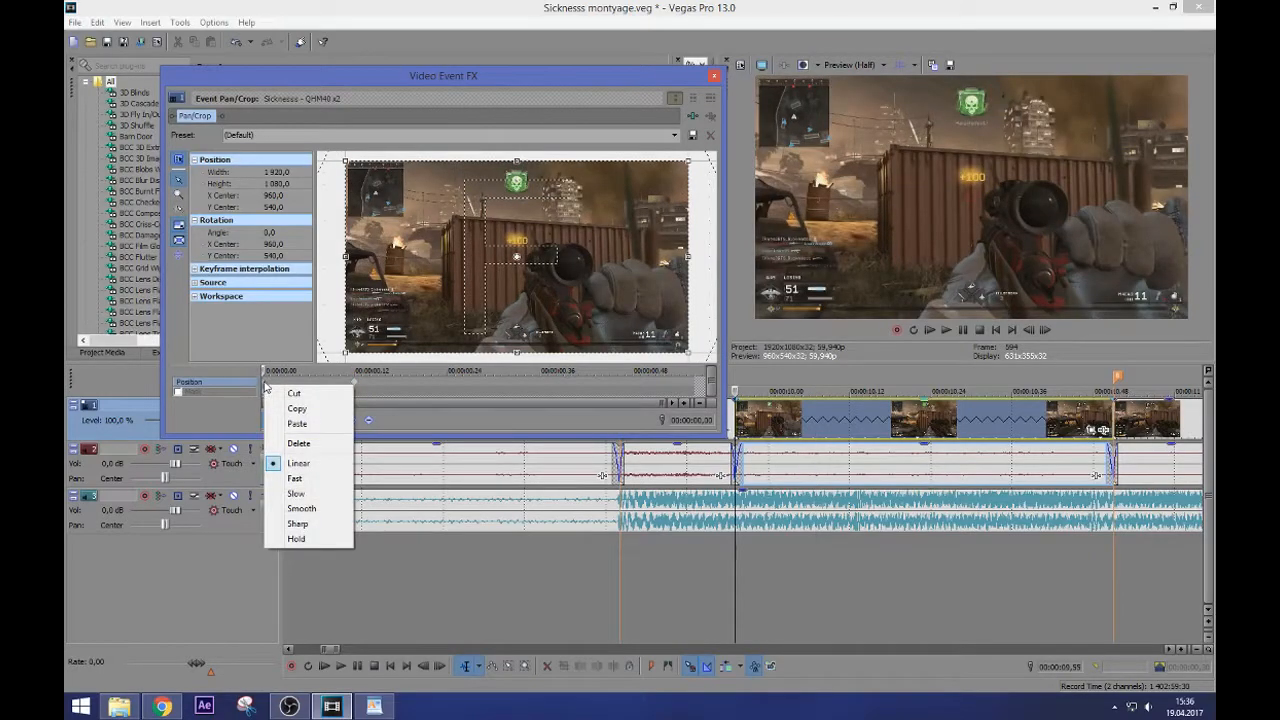
click(298, 443)
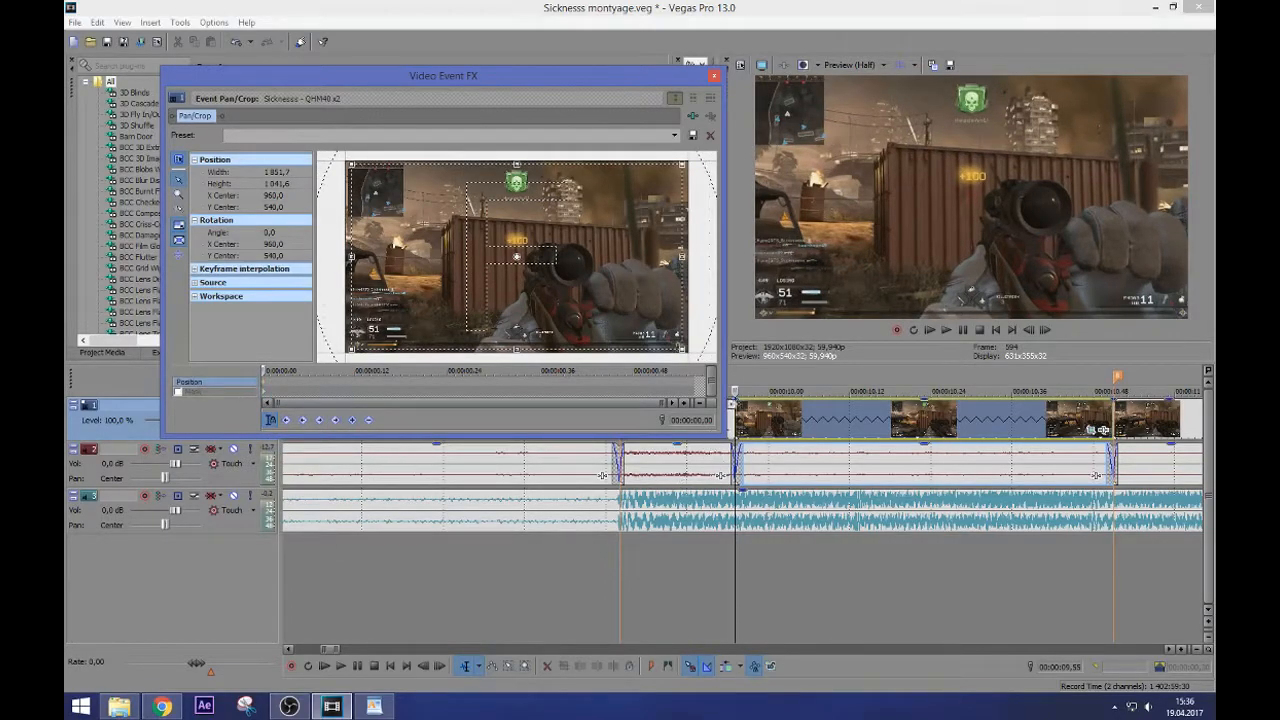
Play the clip after the short sniper shot from its start and middle to check the crop
click(738, 410)
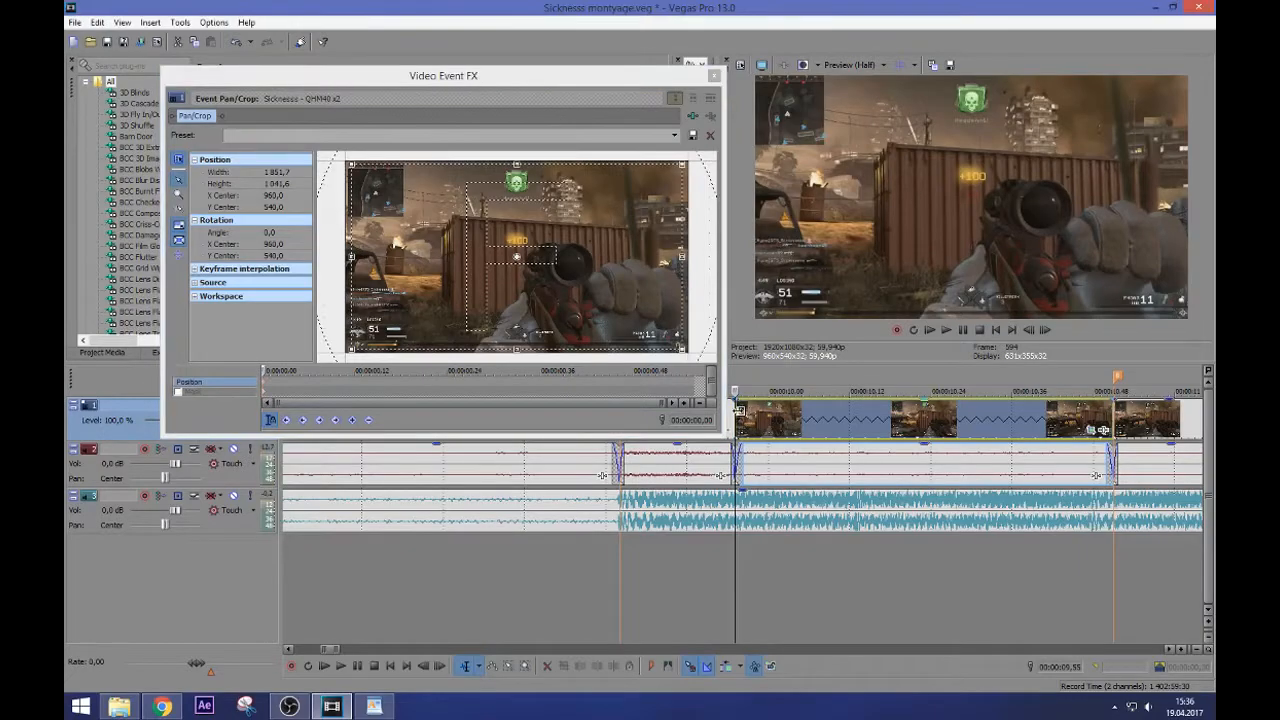
key(space)
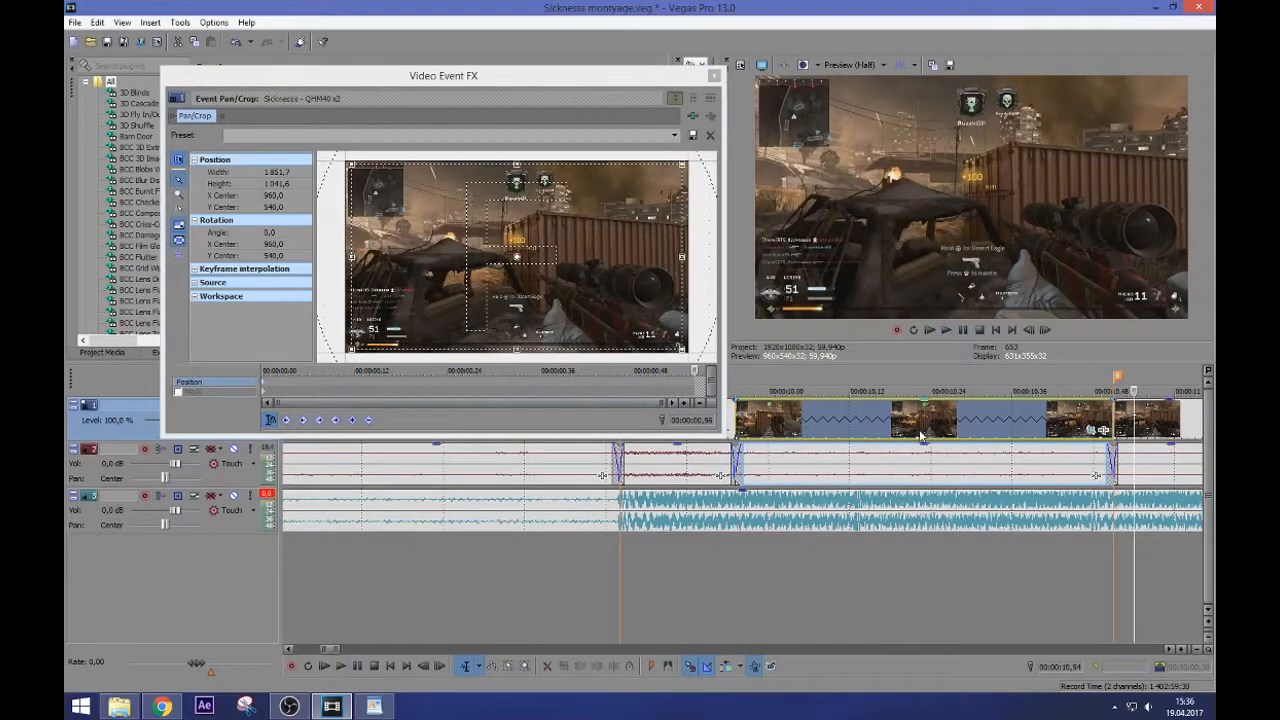
click(875, 425)
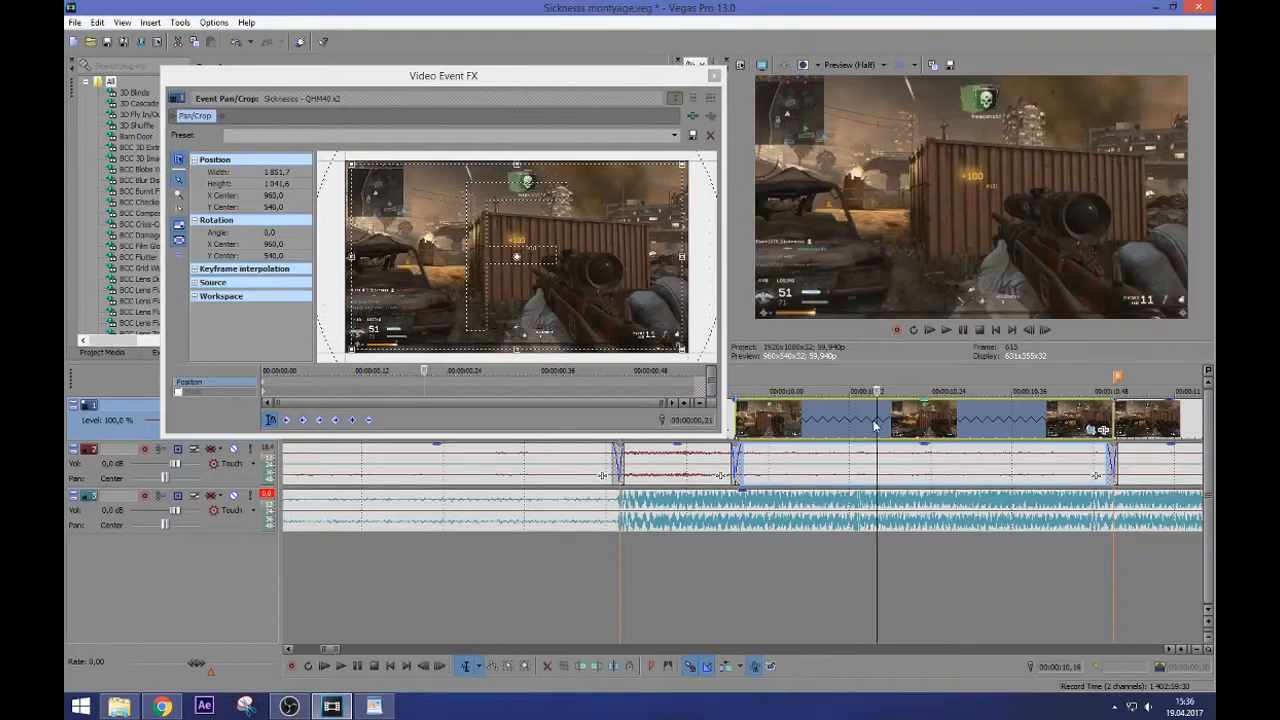
key(space)
key(space)
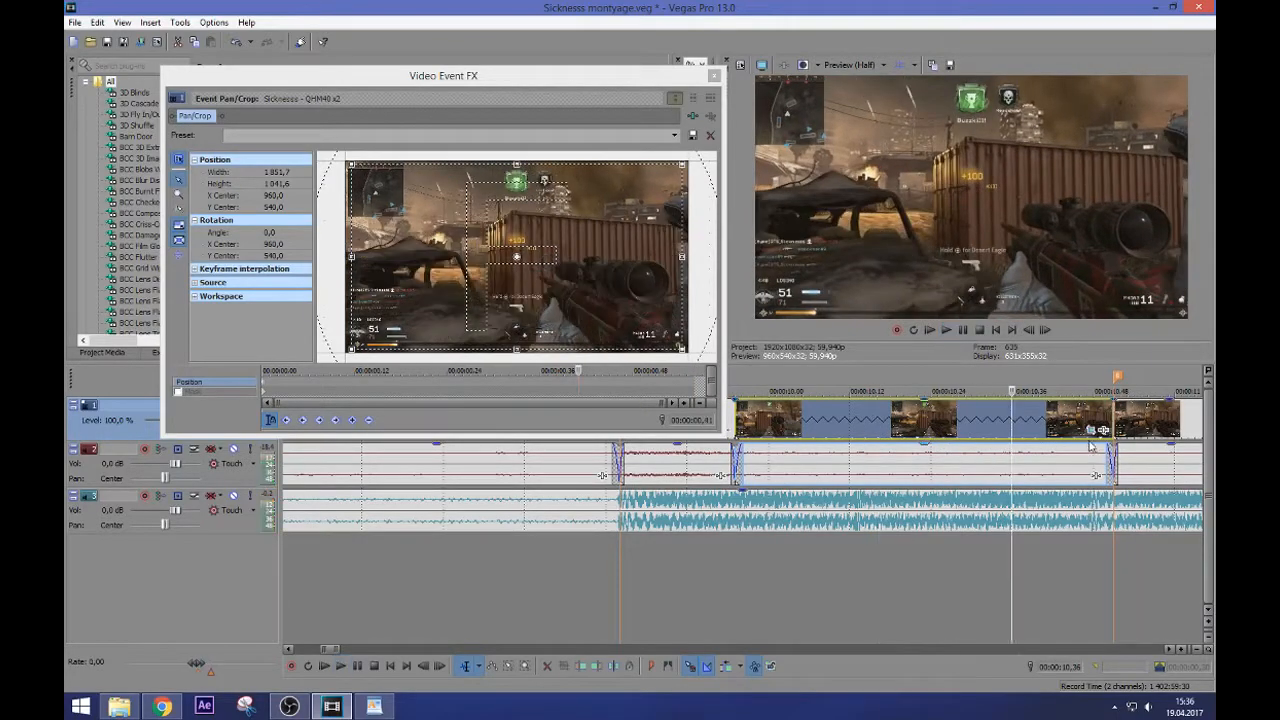
Restore the full 1,920 × 1,080 frame at the clip's last frame, 00:00:00,56, play it back, and close the Pan/Crop window
click(1113, 420)
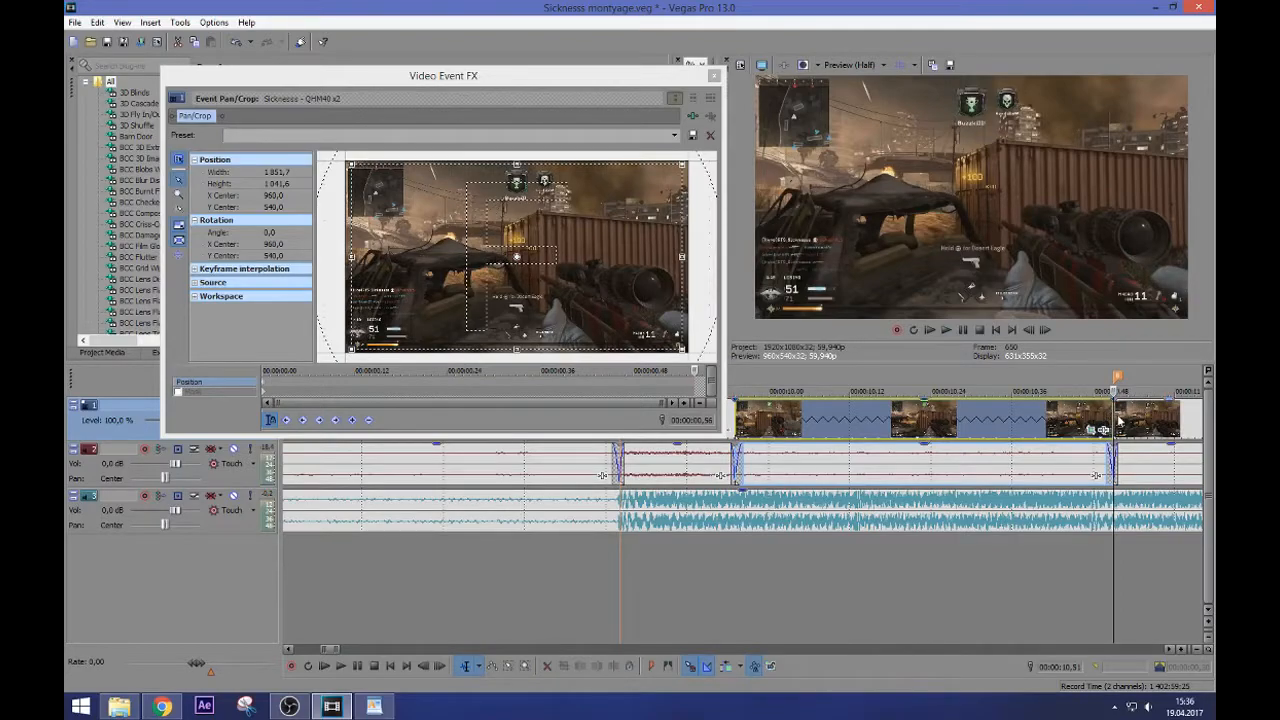
right_click(467, 298)
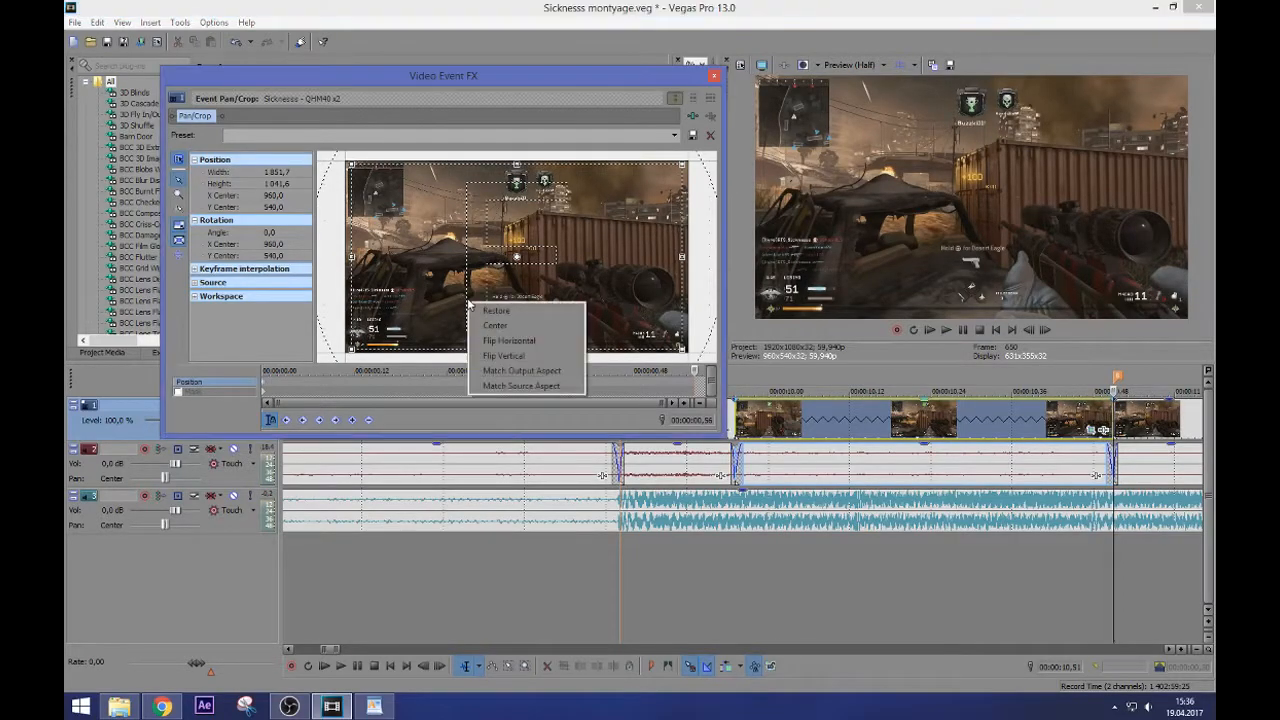
click(493, 314)
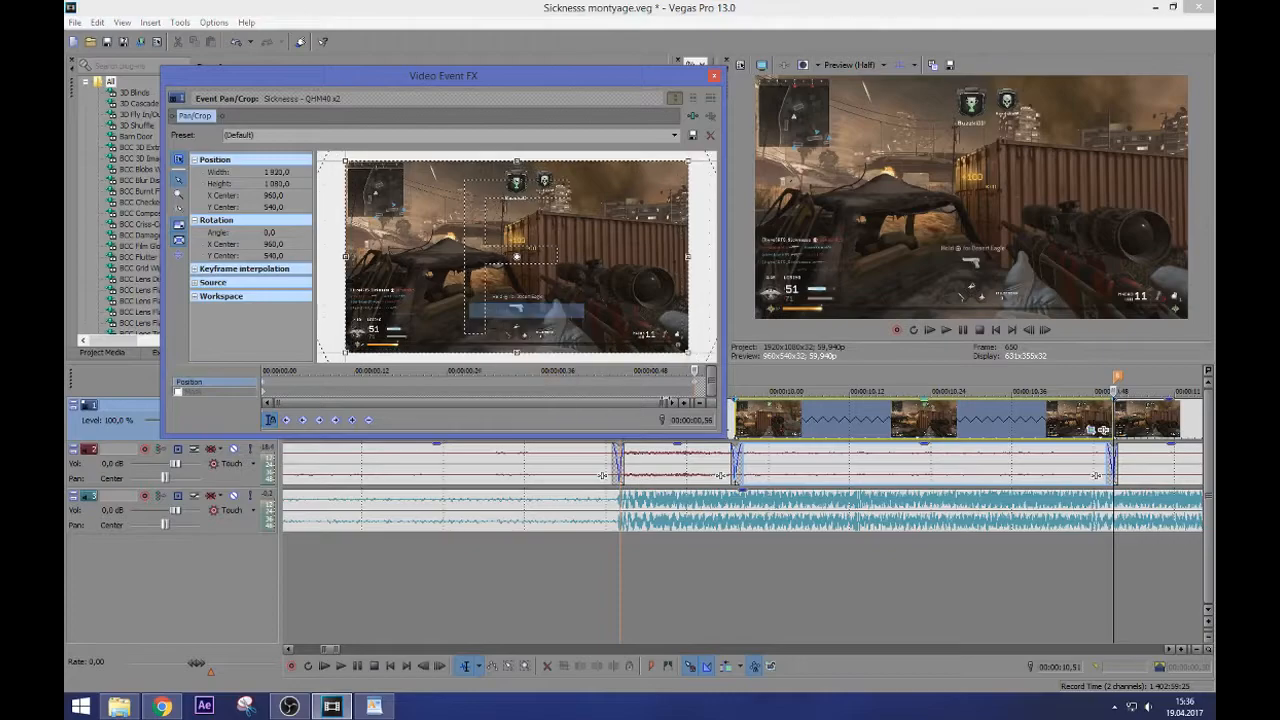
click(643, 463)
key(space)
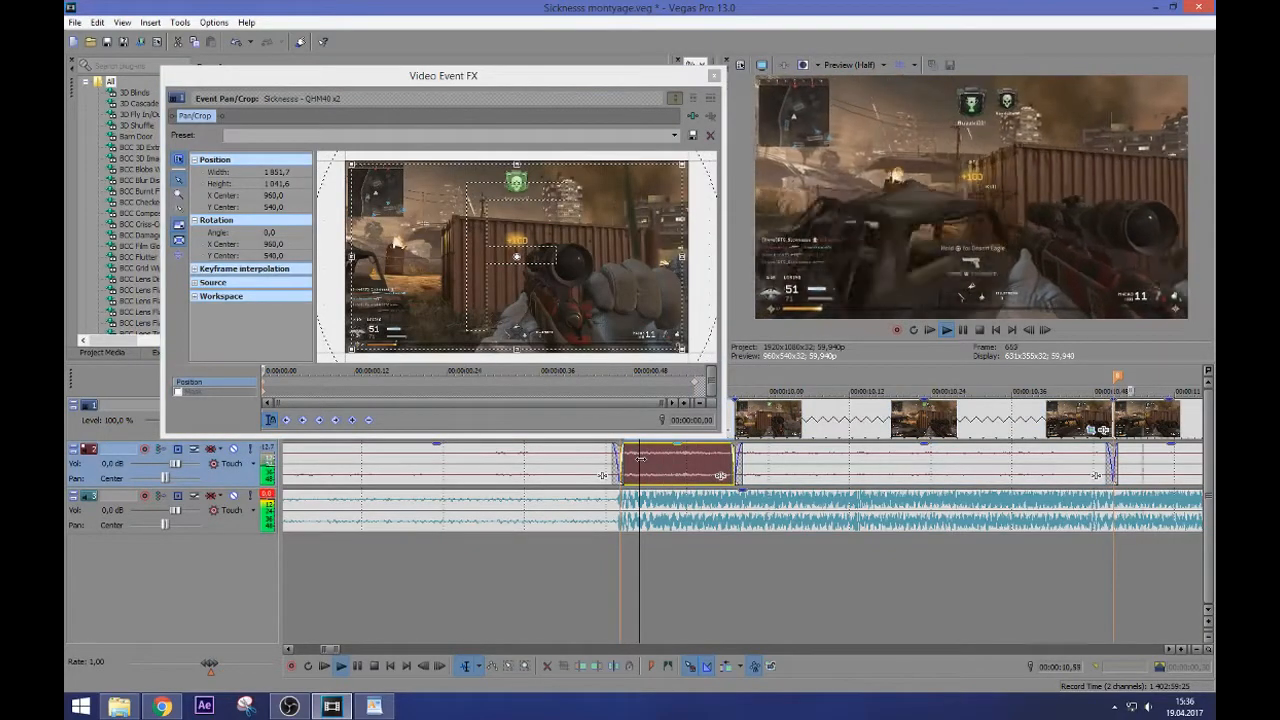
key(space)
click(713, 75)
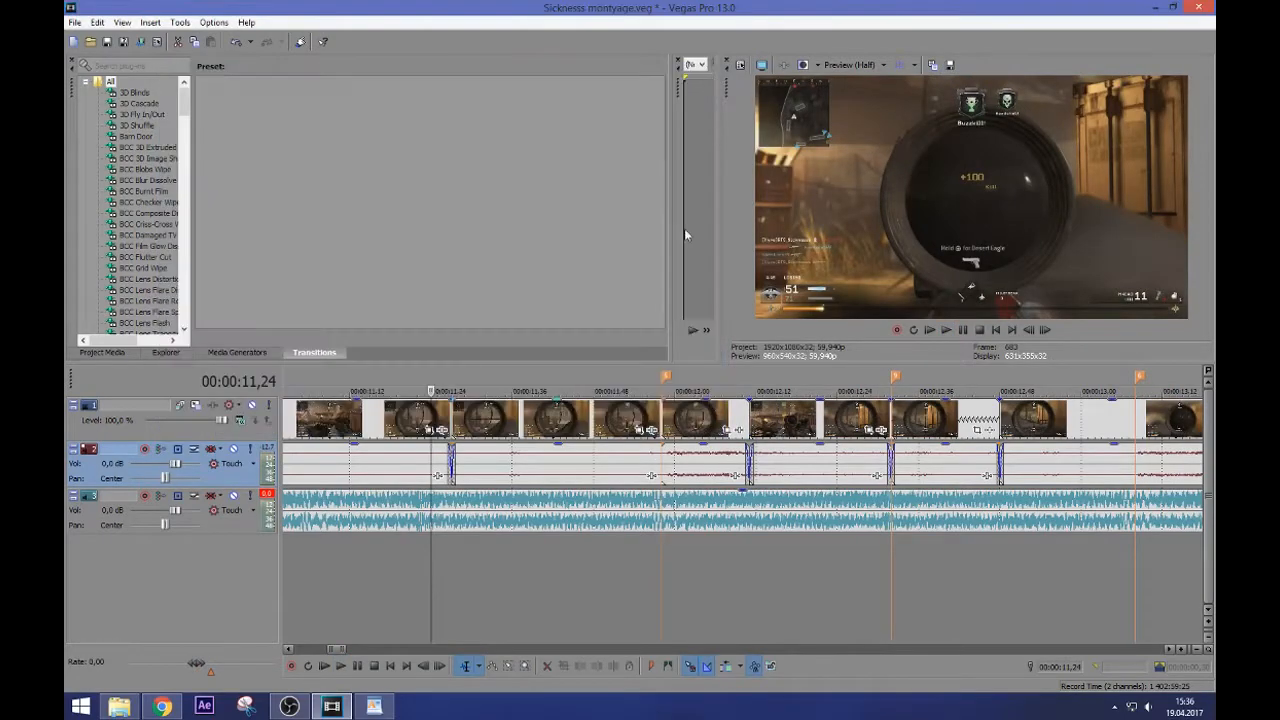
Play the montage from the opening clip through the two zoomed clips to review how the zoom follows the beat
scroll(610, 426, down, 5)
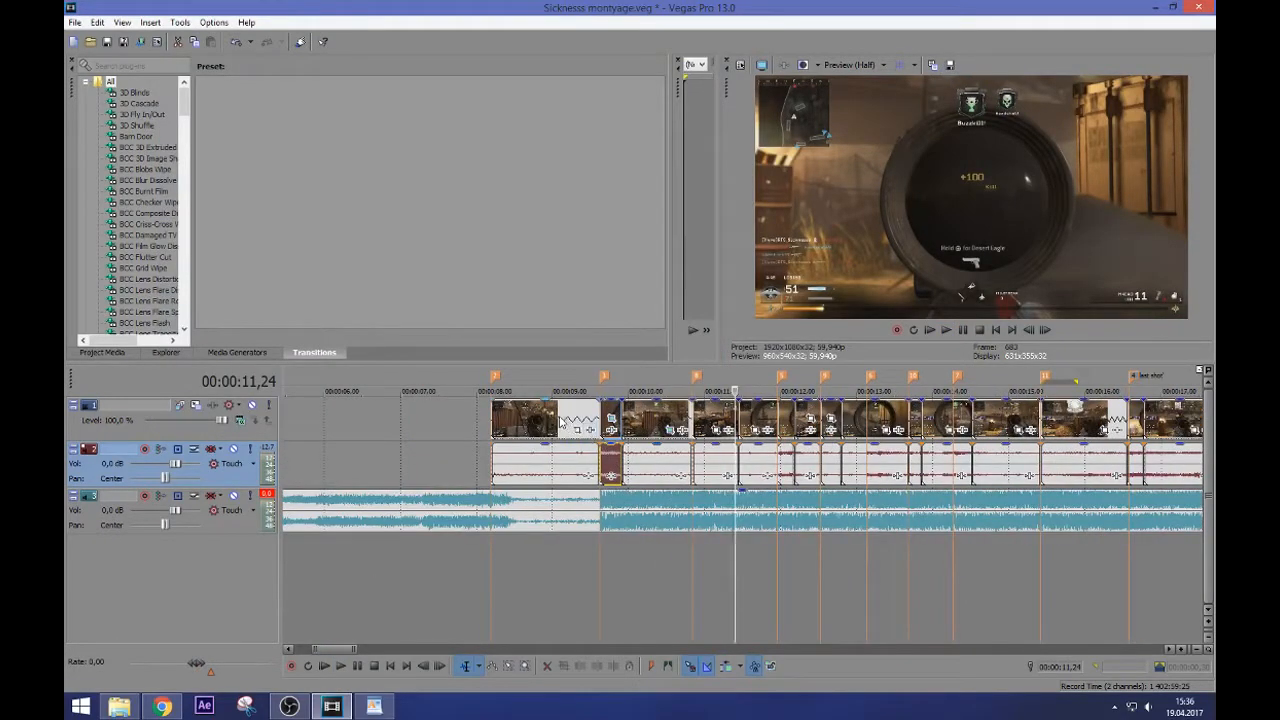
click(561, 423)
key(space)
key(space)
click(561, 419)
key(space)
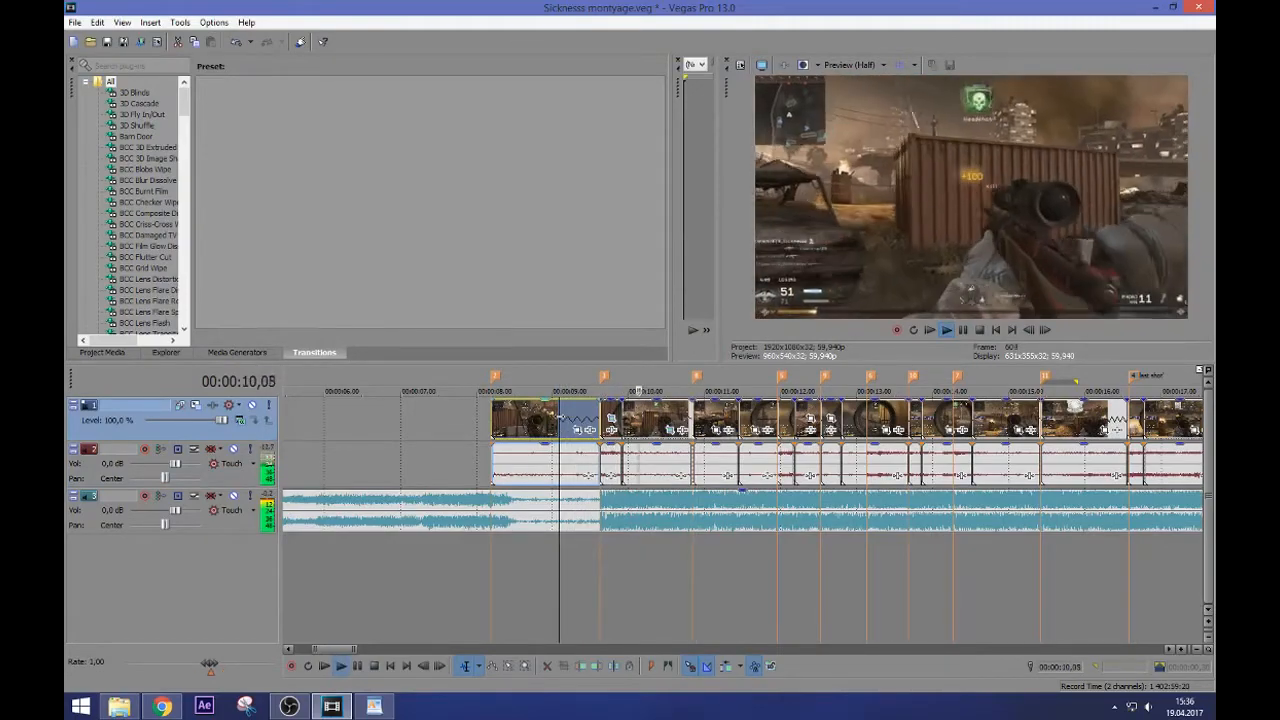
key(space)
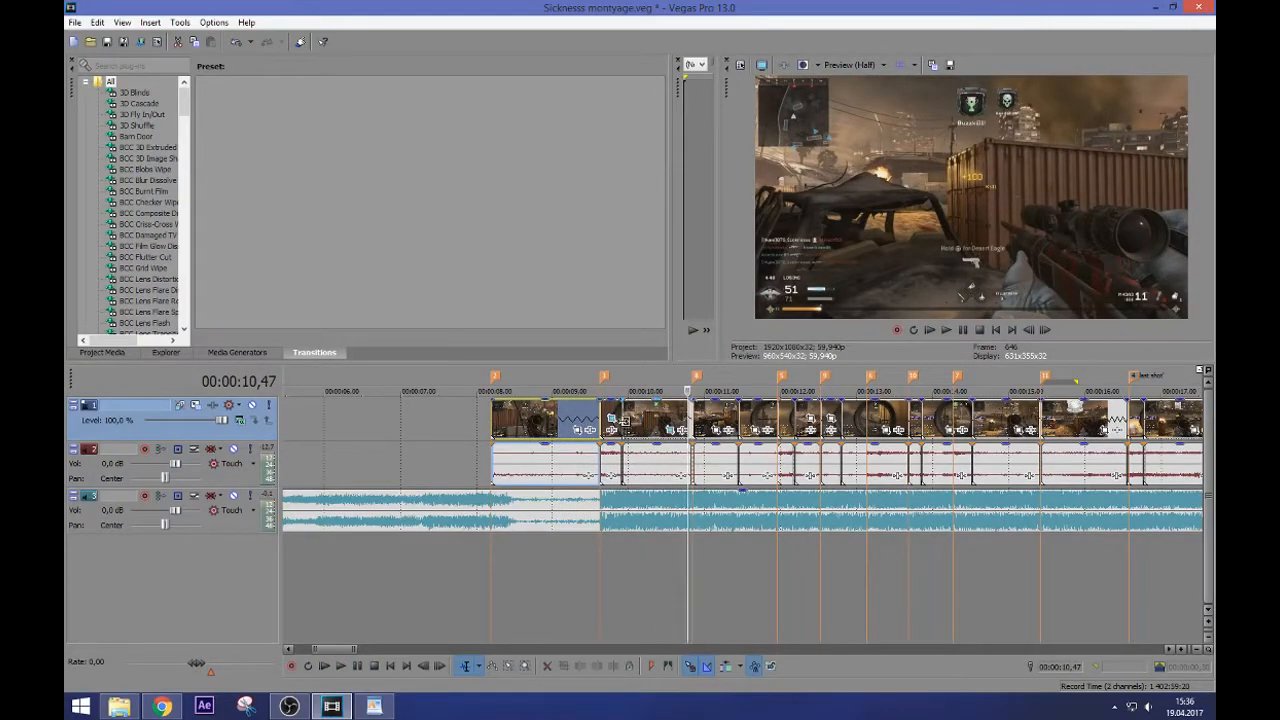
click(622, 420)
scroll(622, 420, up, 2)
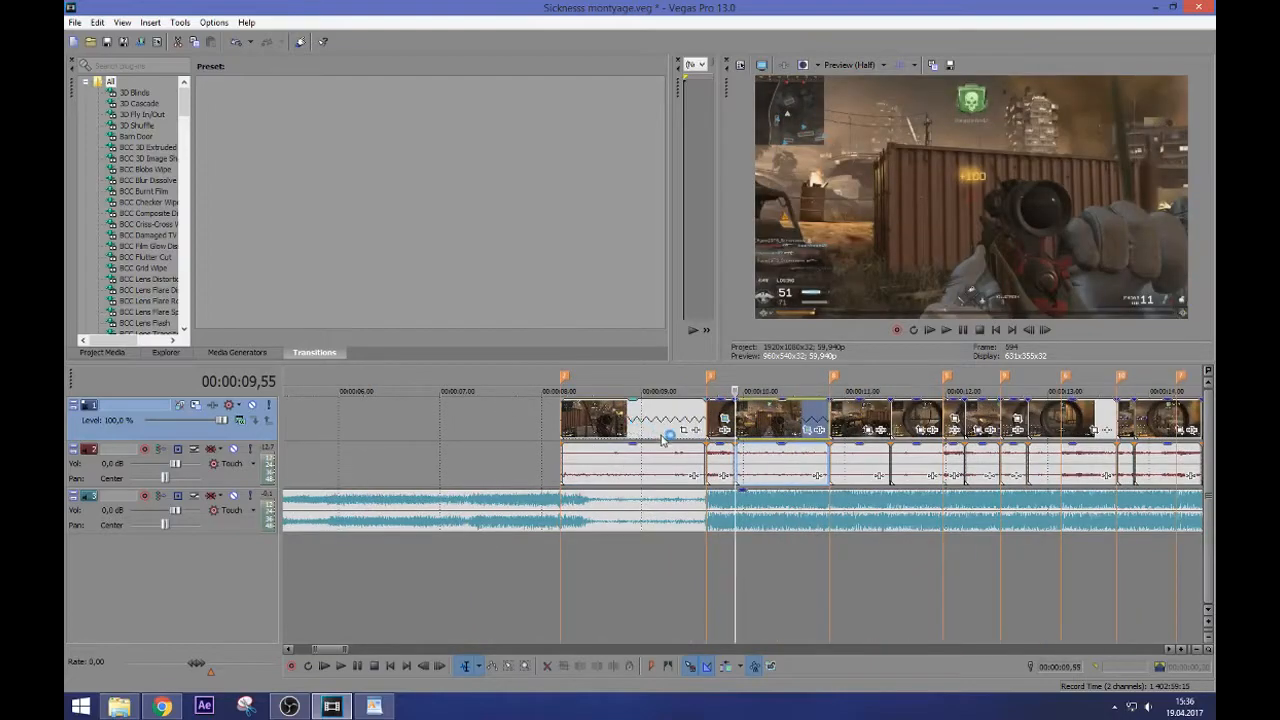
key(space)
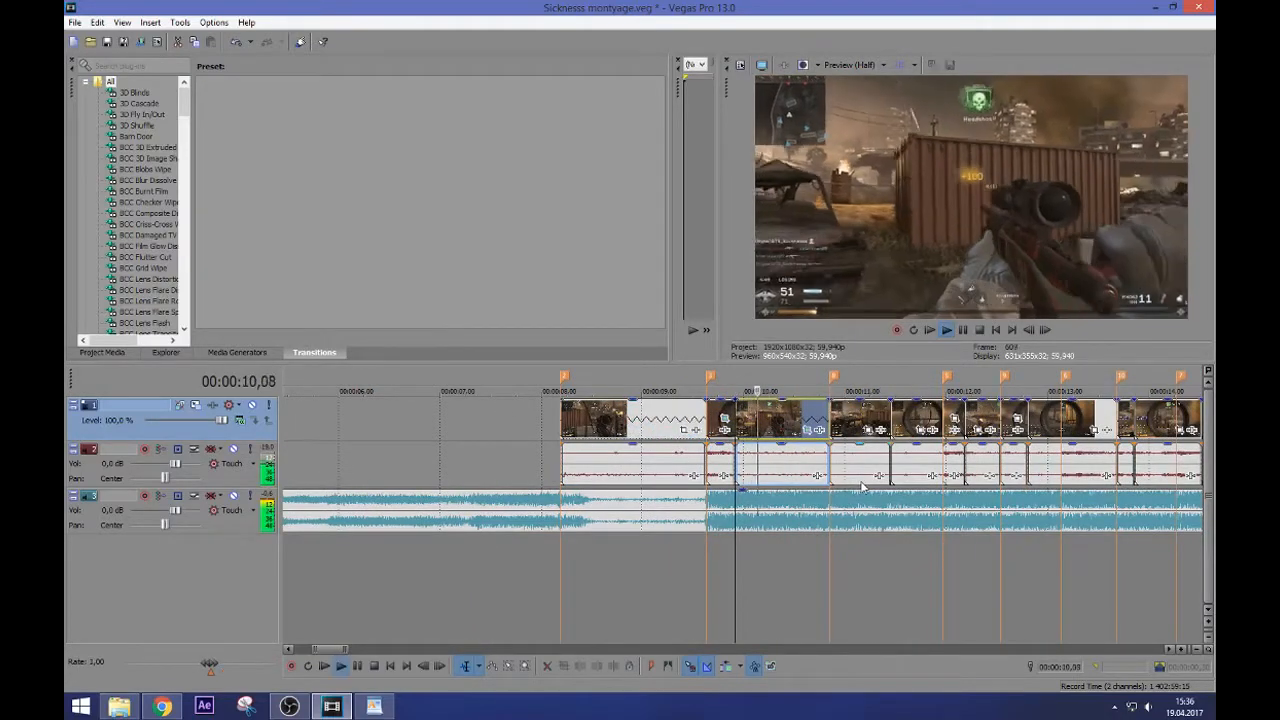
key(space)
click(837, 425)
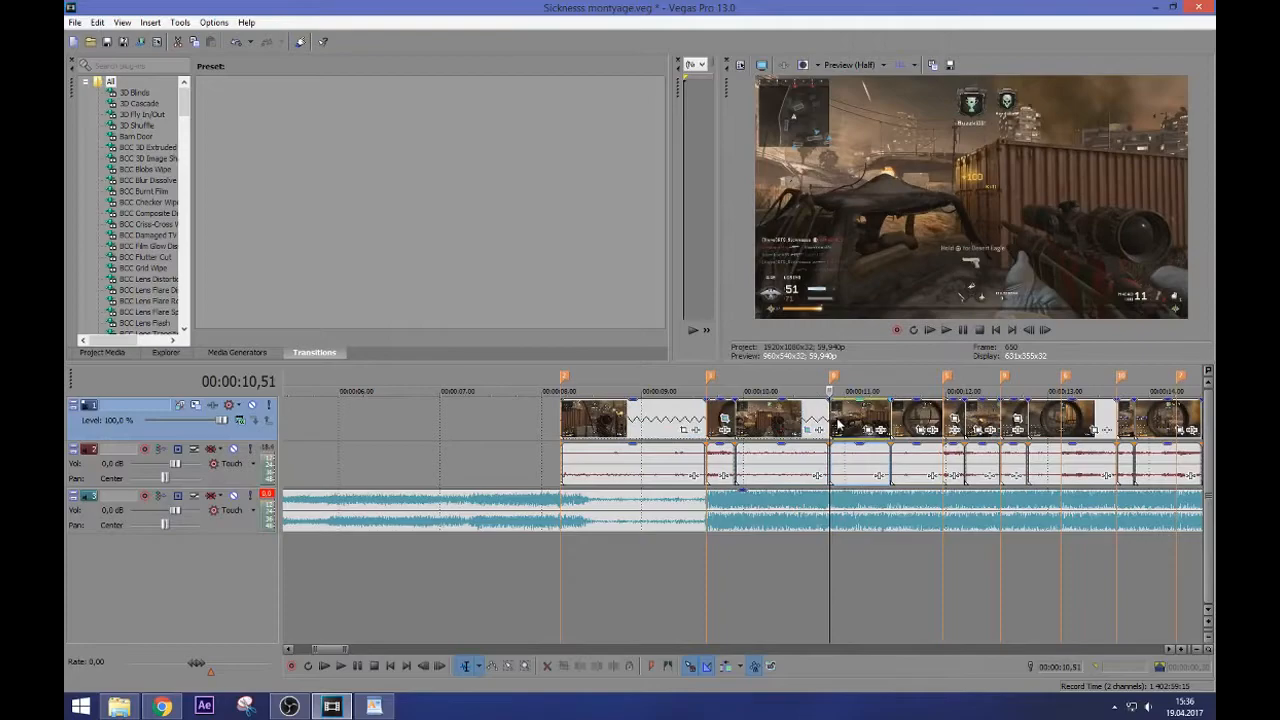
Copy the zoomed-in position keyframe at 00:00:00,02 from the short beat clip's Pan/Crop, and close its window
click(725, 422)
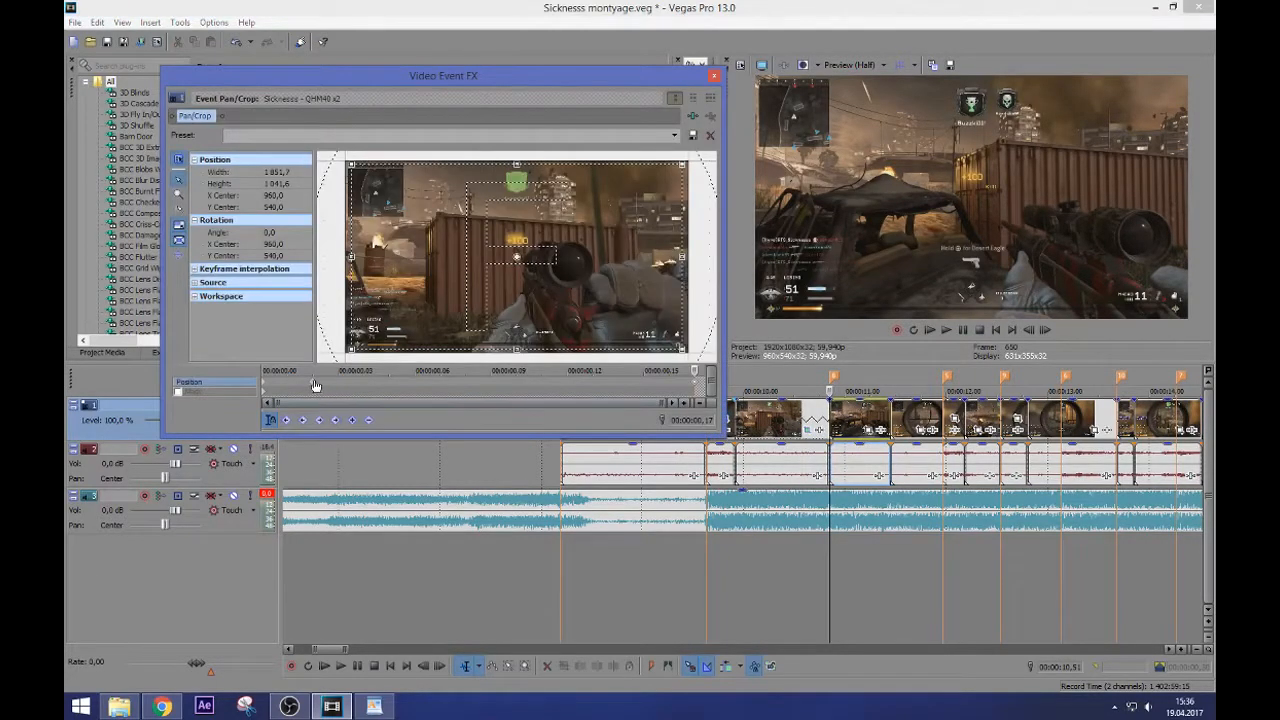
click(314, 383)
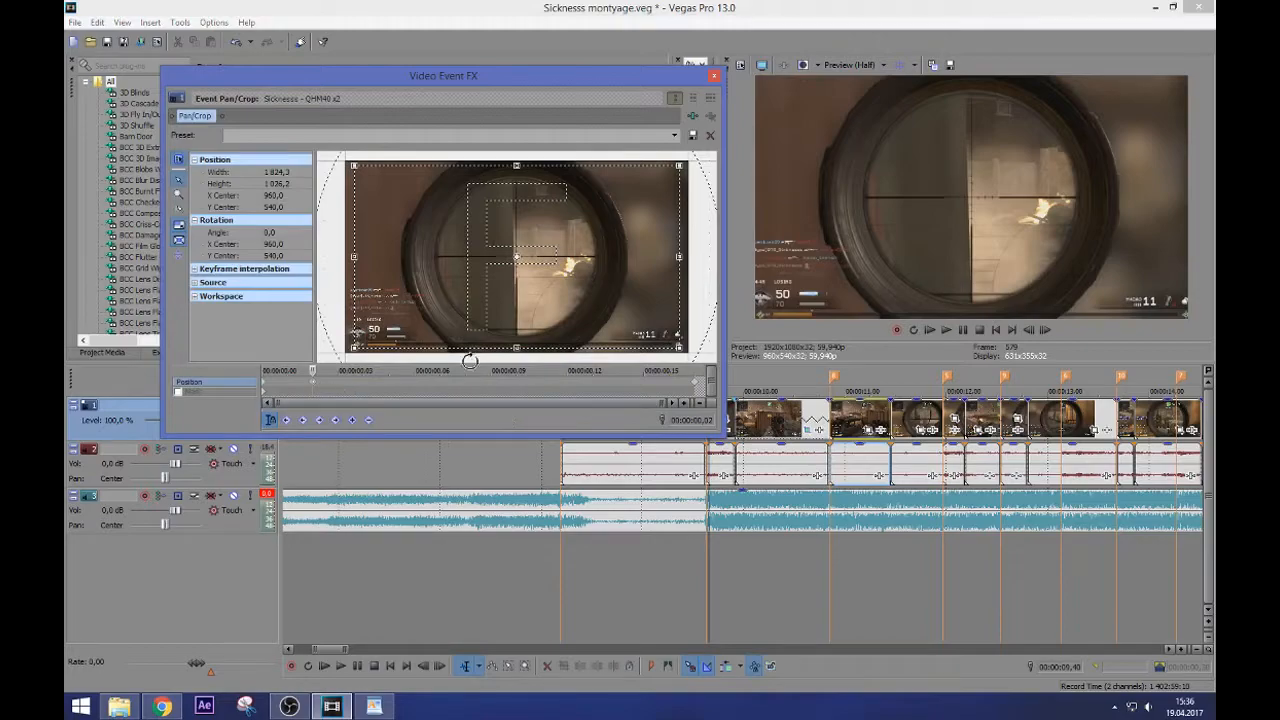
right_click(314, 386)
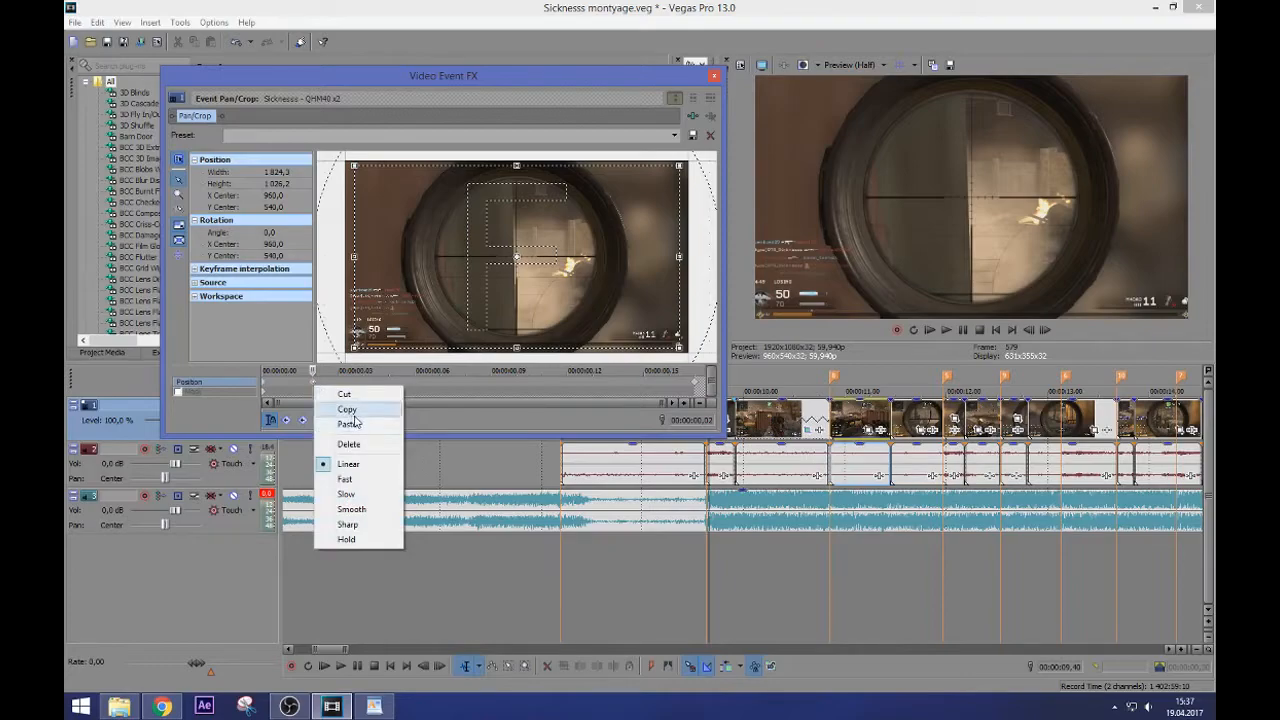
click(352, 411)
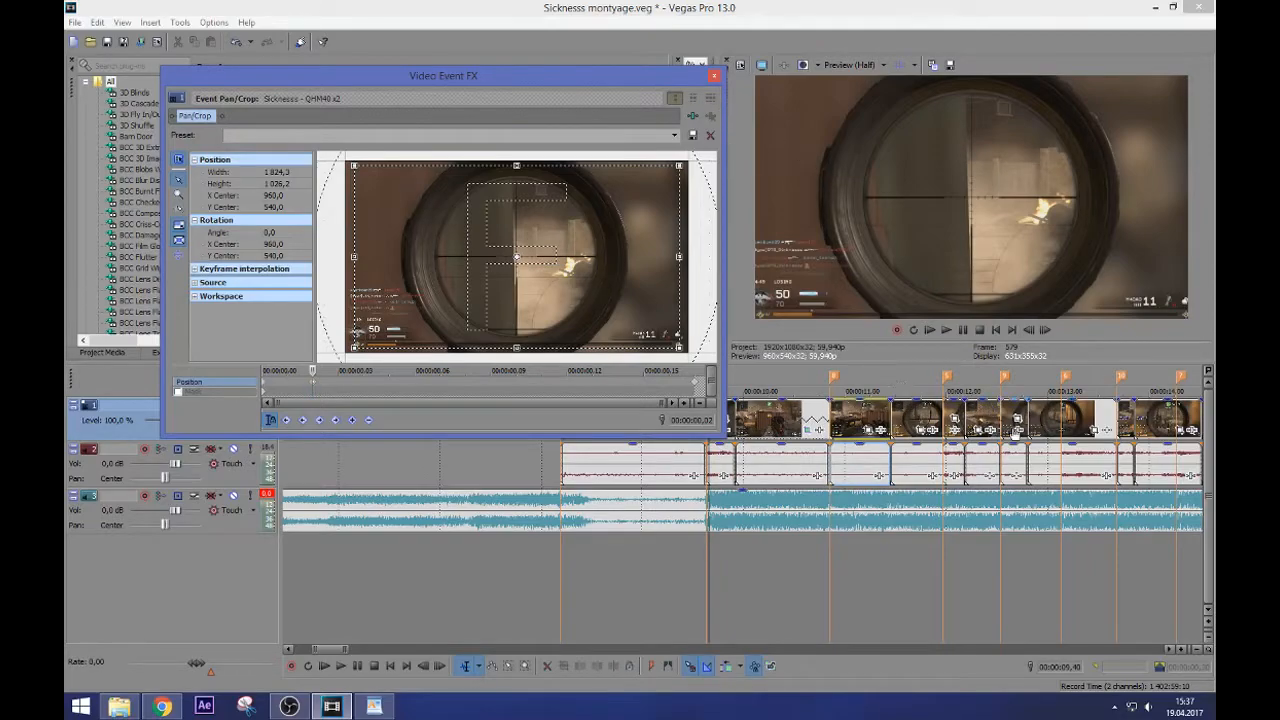
click(713, 76)
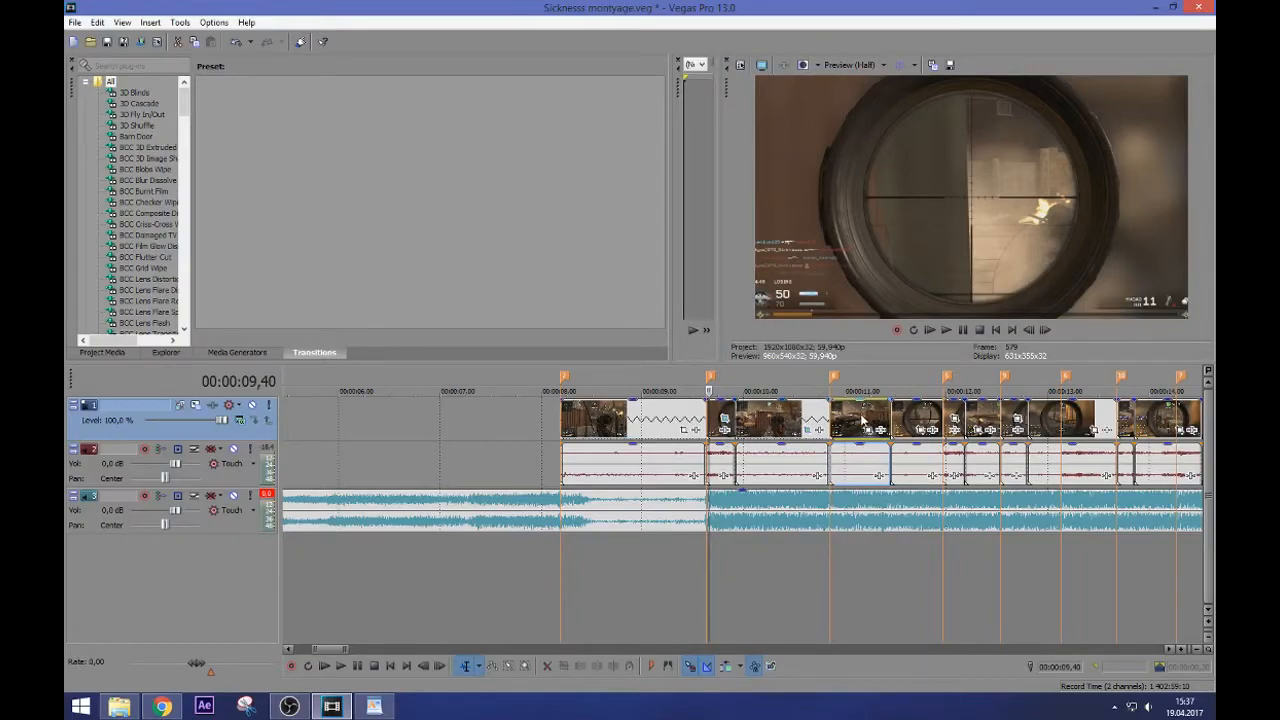
Paste the copied zoom keyframe at 00:00:00,02 in the Pan/Crop of the clip starting at the next beat marker, 00:00:10,51
click(822, 420)
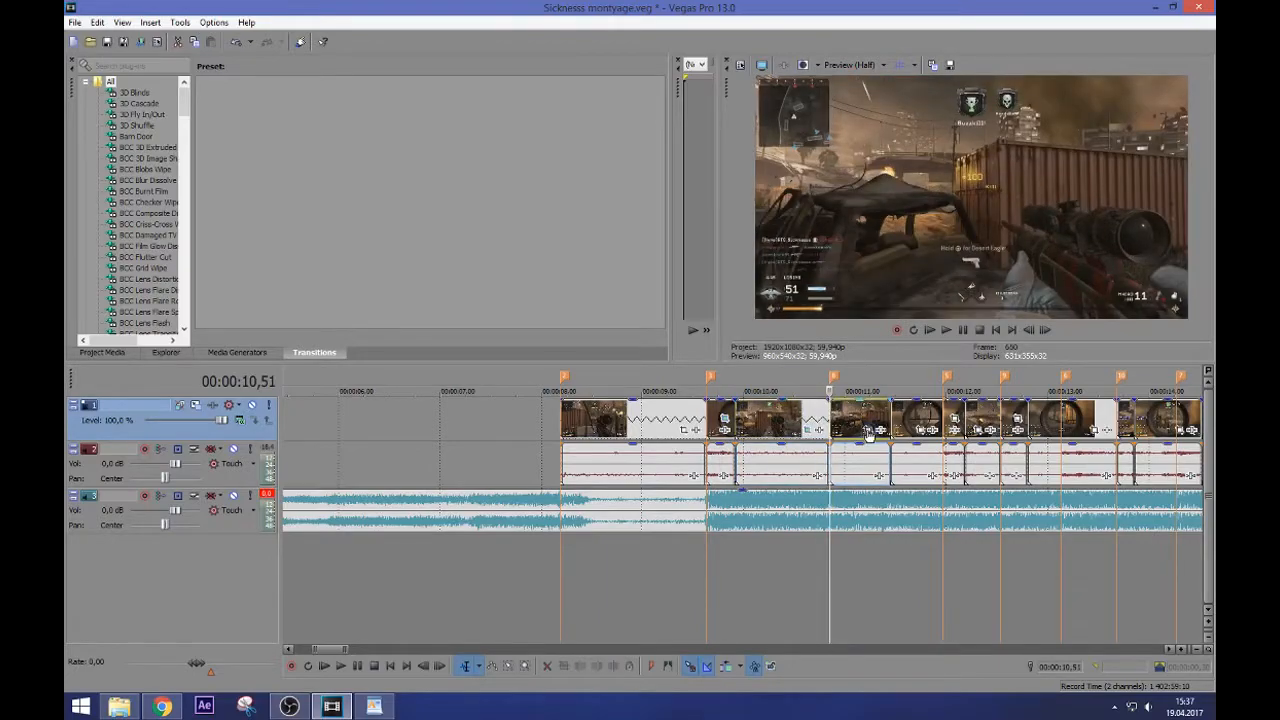
click(867, 430)
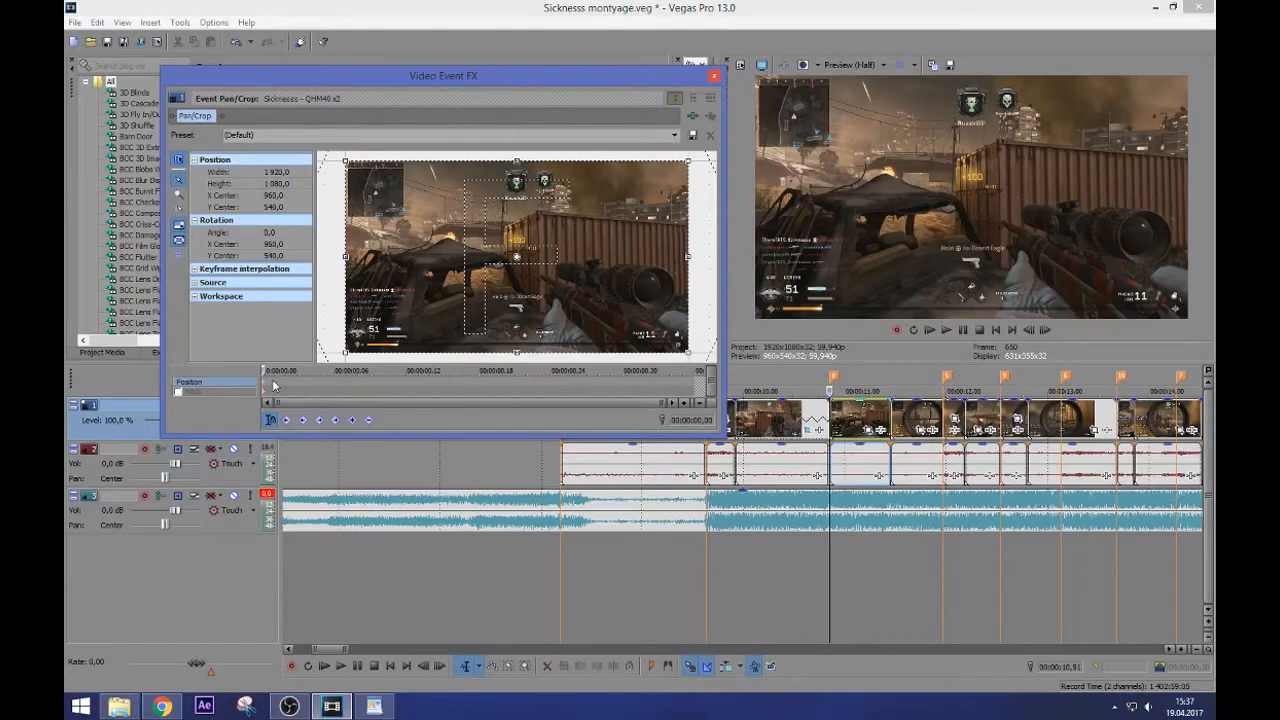
key(Right)
key(Right)
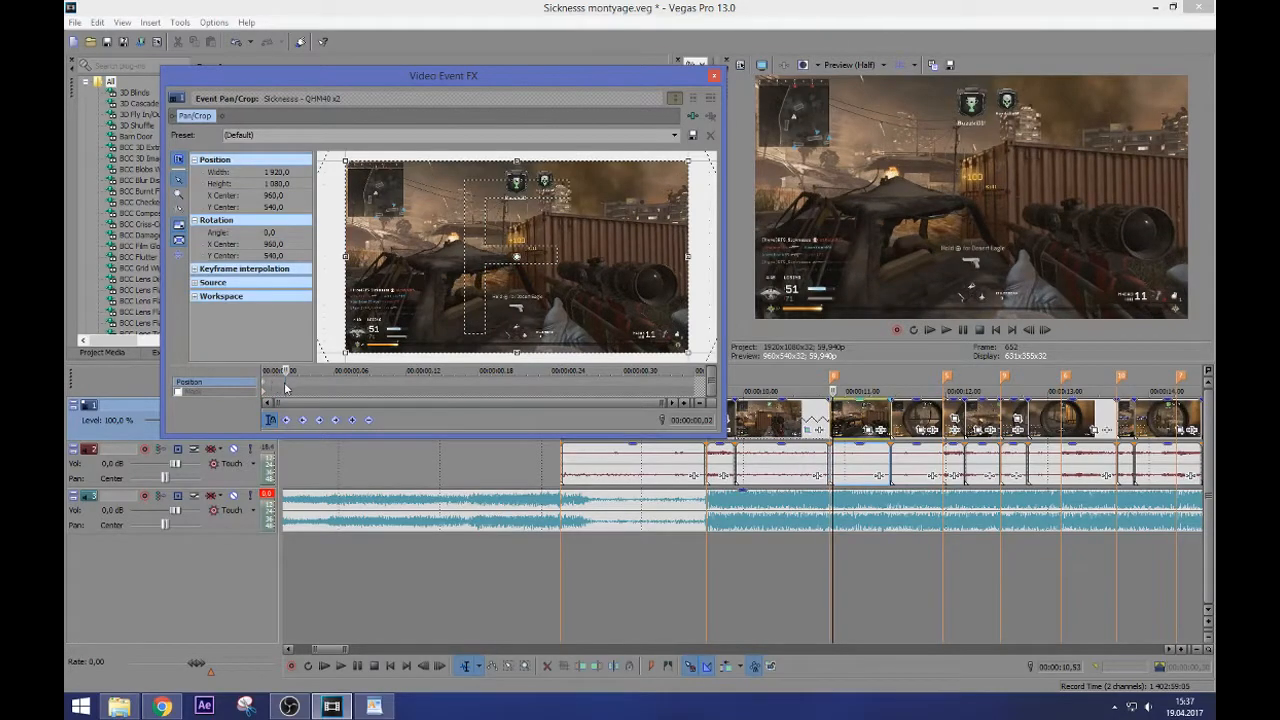
key(ctrl+v)
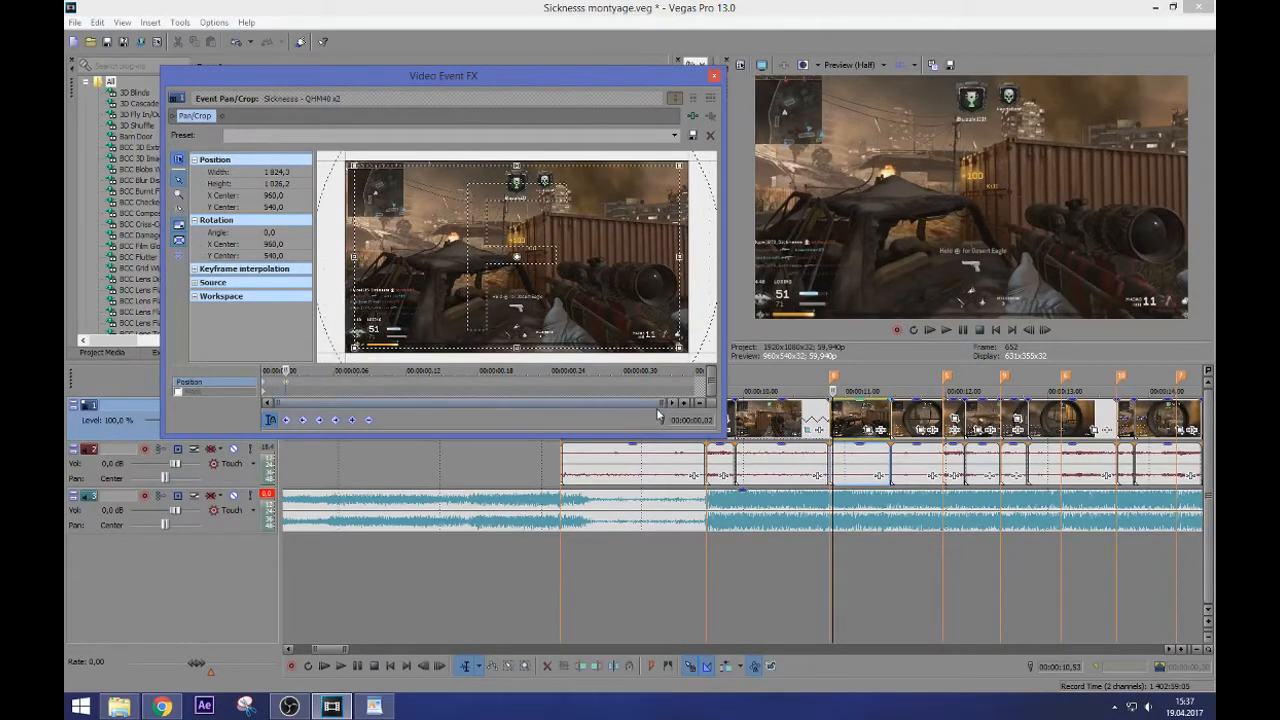
Restore the full 1,920 × 1,080 frame at that clip's last frame, 00:00:00,36, as the closing position keyframe
click(697, 381)
right_click(571, 293)
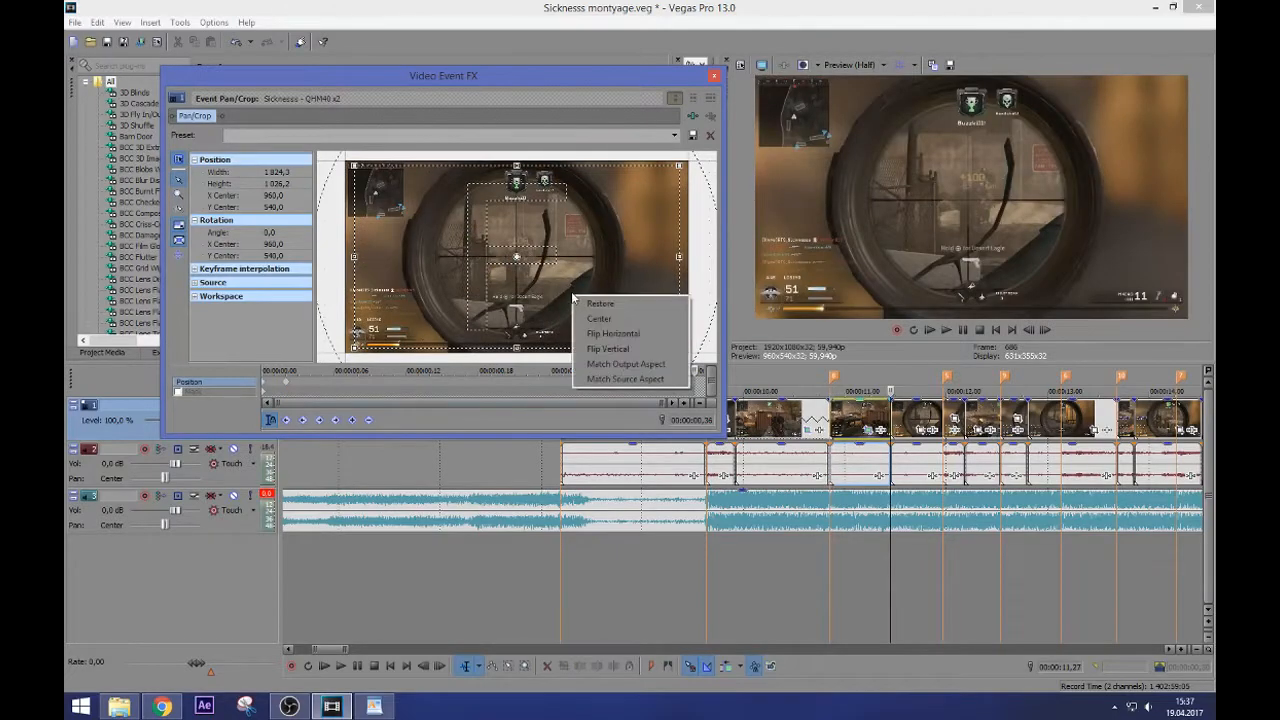
click(590, 303)
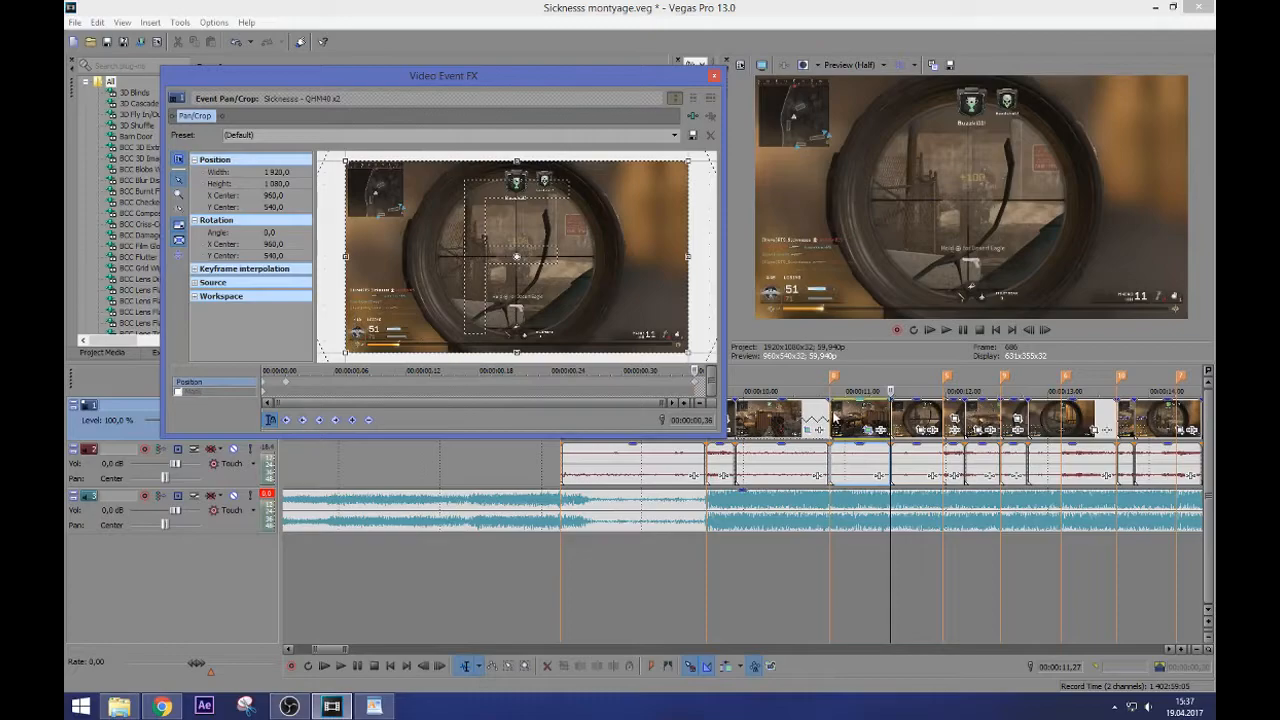
Play the newly zoomed clip from its start, and replay it from within the preceding clip
click(833, 411)
key(space)
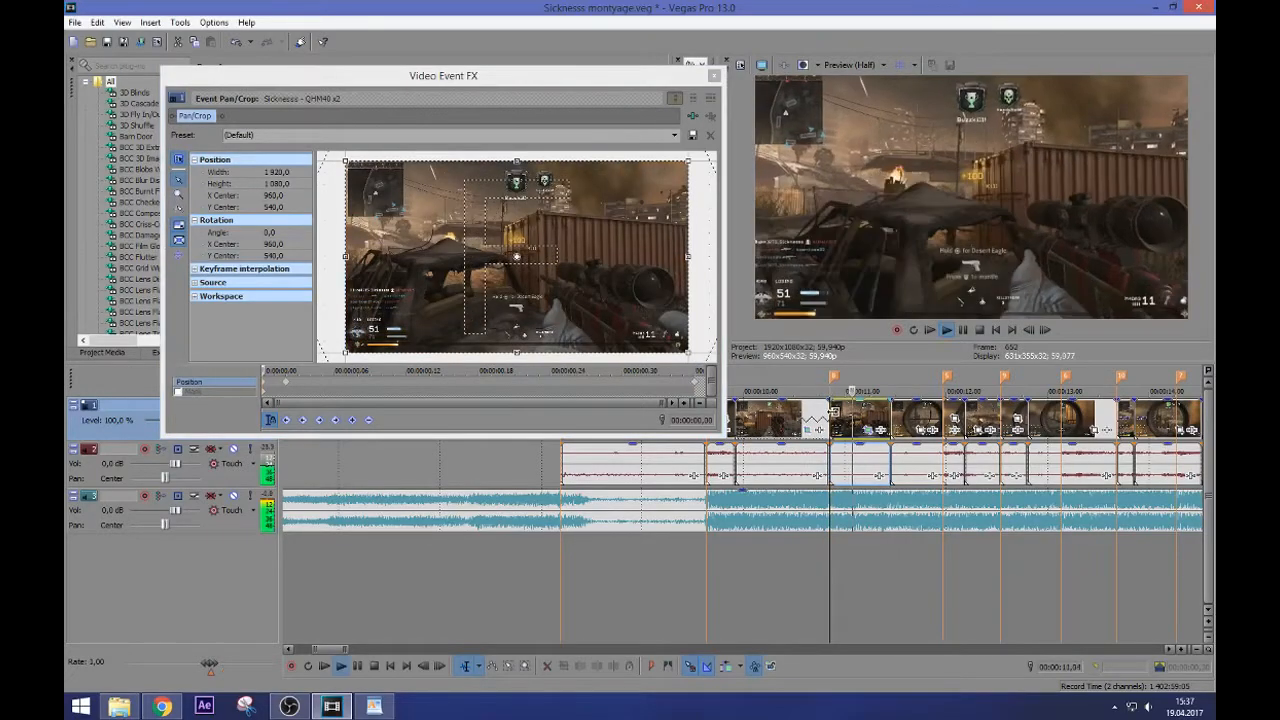
click(796, 411)
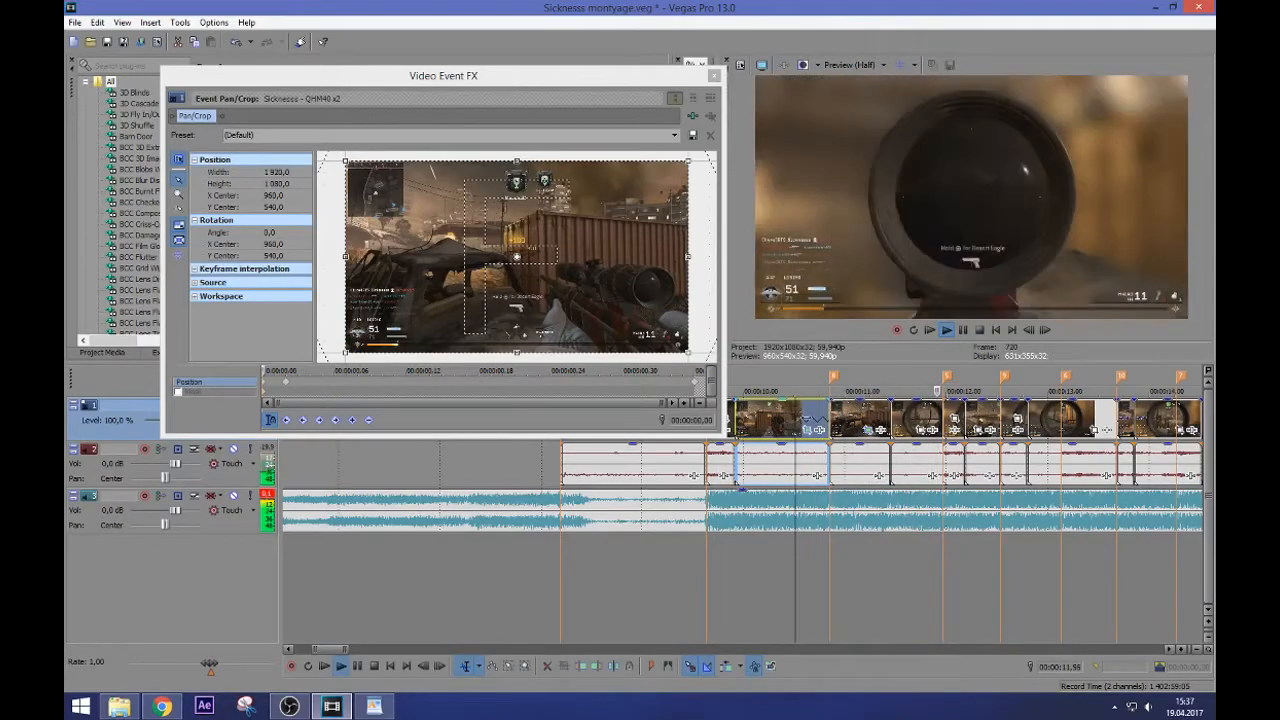
click(778, 421)
key(Return)
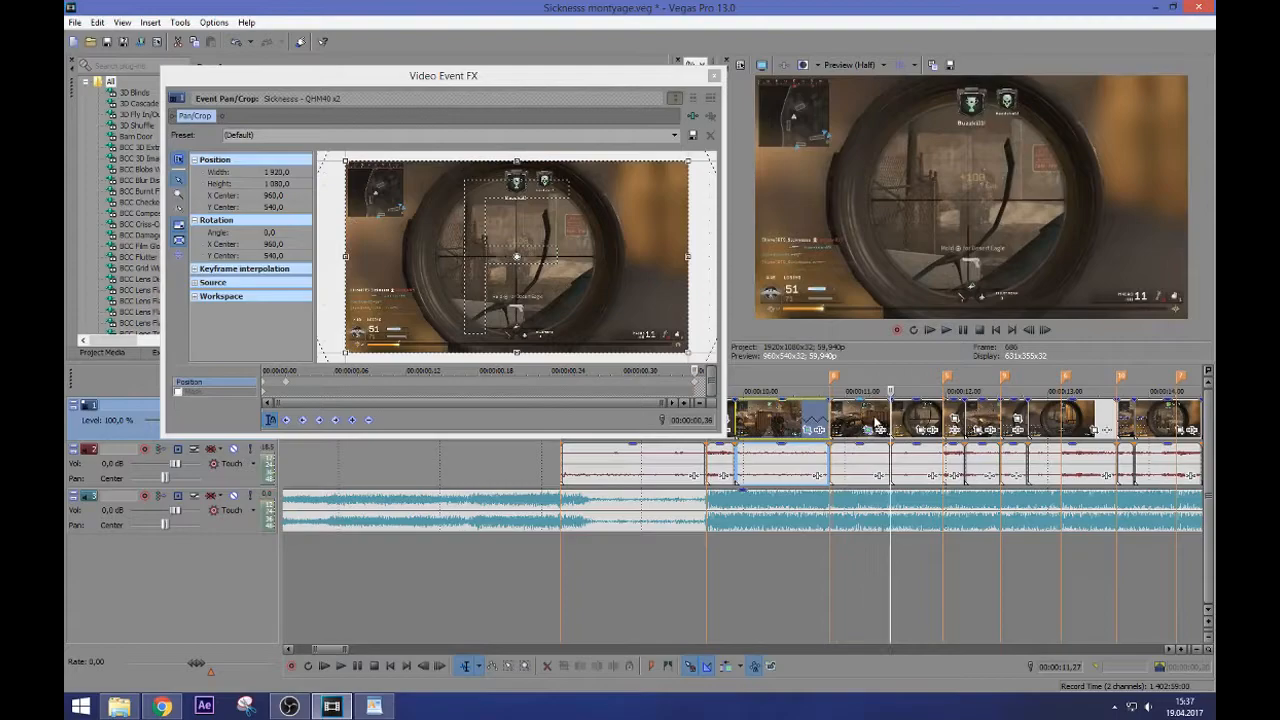
Paste the copied zoom keyframe at 00:00:00,02 in the Pan/Crop of the clip starting at 00:00:11,27
click(912, 430)
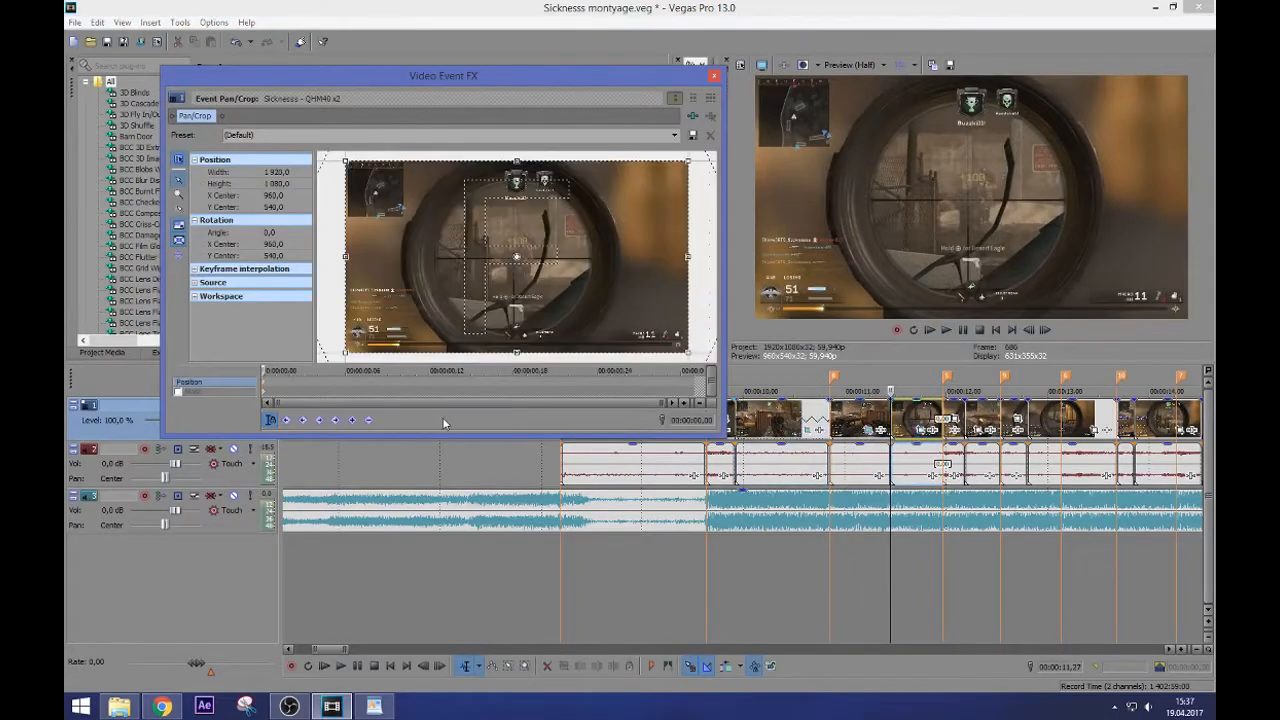
drag(263, 386, 290, 372)
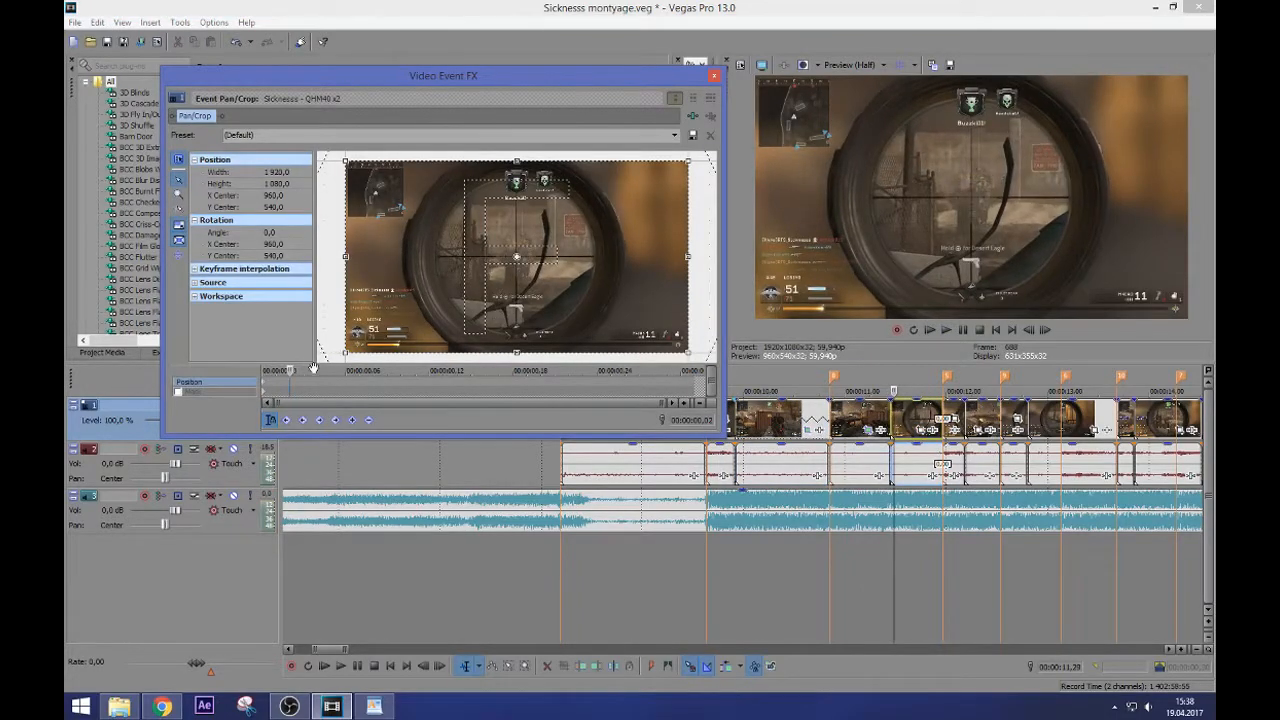
key(ctrl+v)
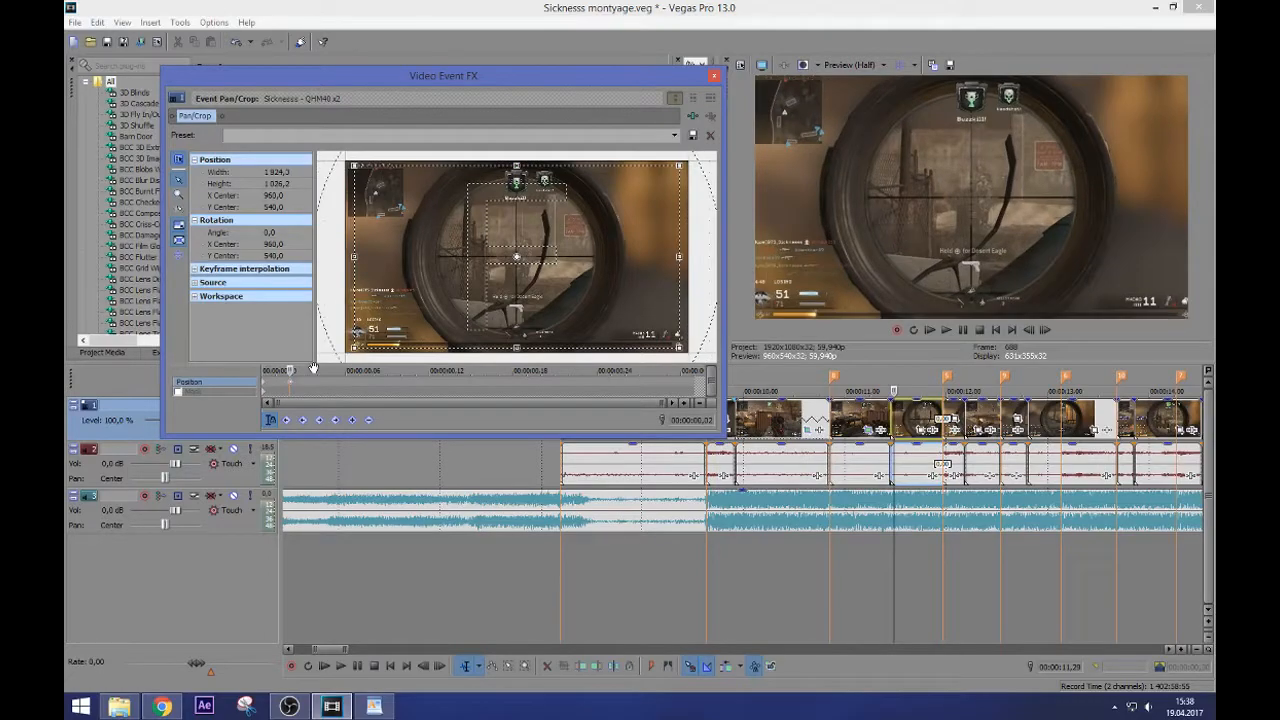
Restore the full 1,920 × 1,080 frame at that clip's last frame, 00:00:00,31, and close its Pan/Crop window
click(697, 386)
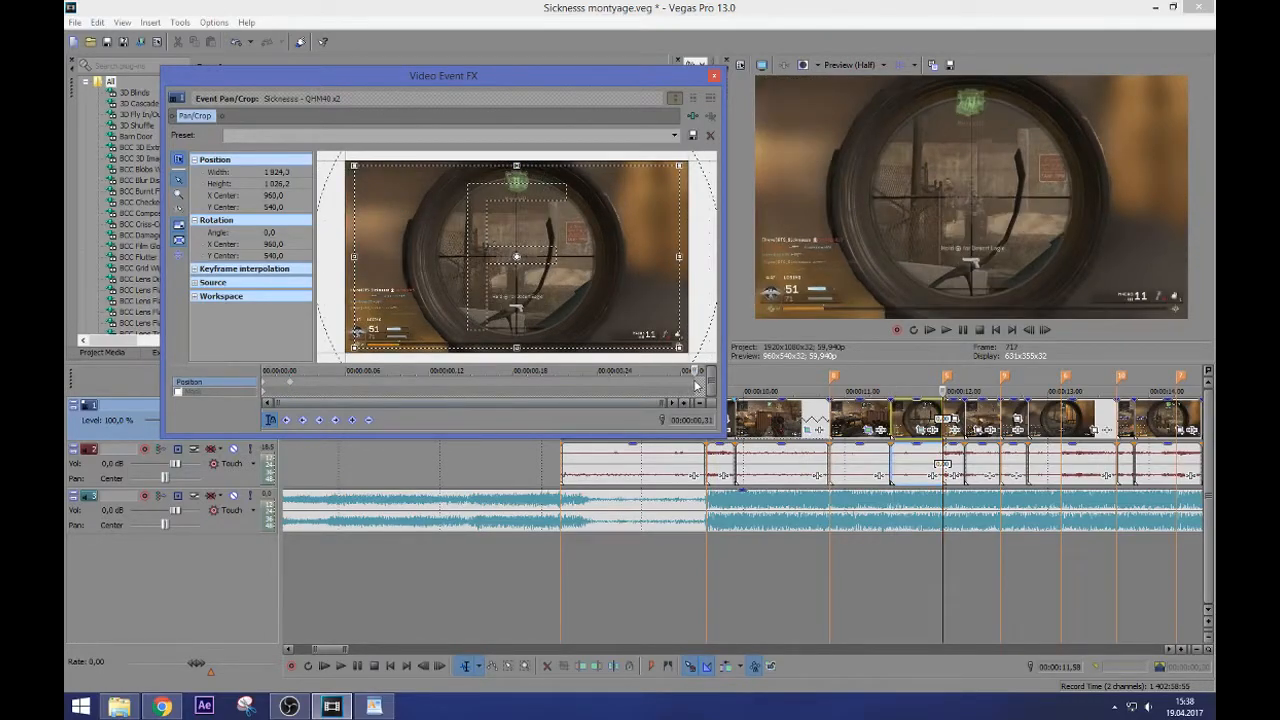
right_click(600, 300)
click(615, 308)
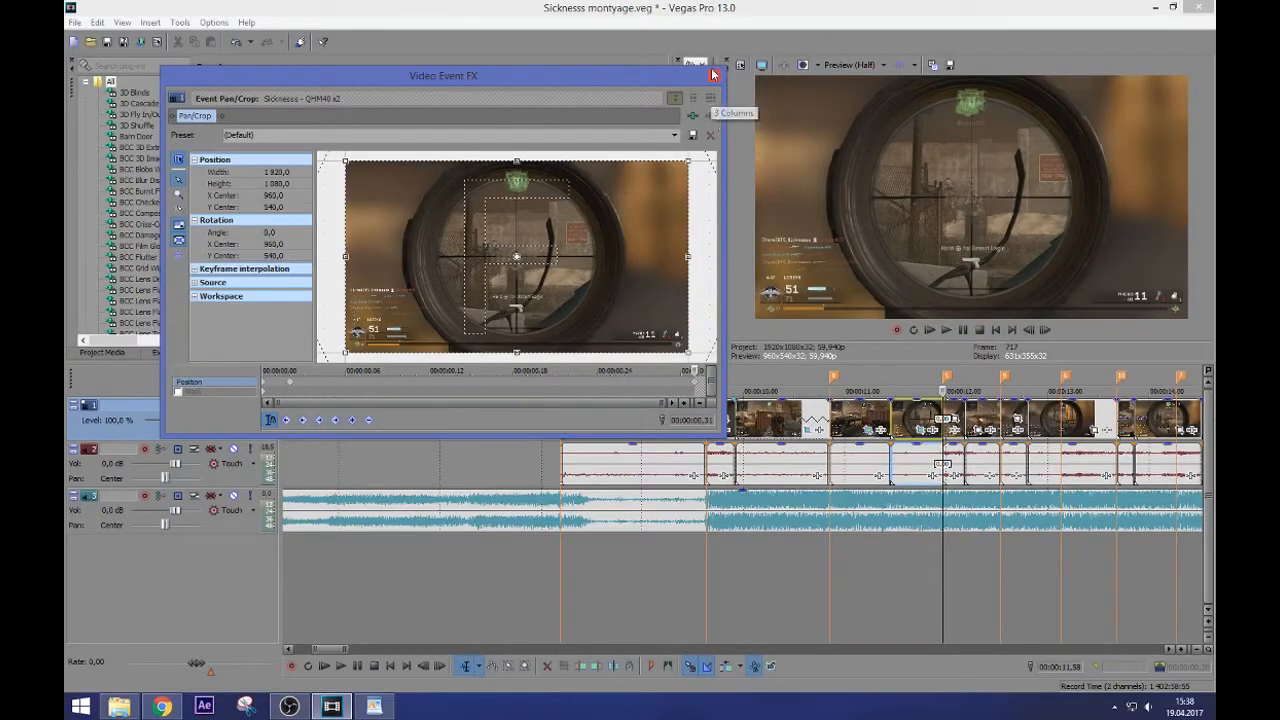
click(713, 75)
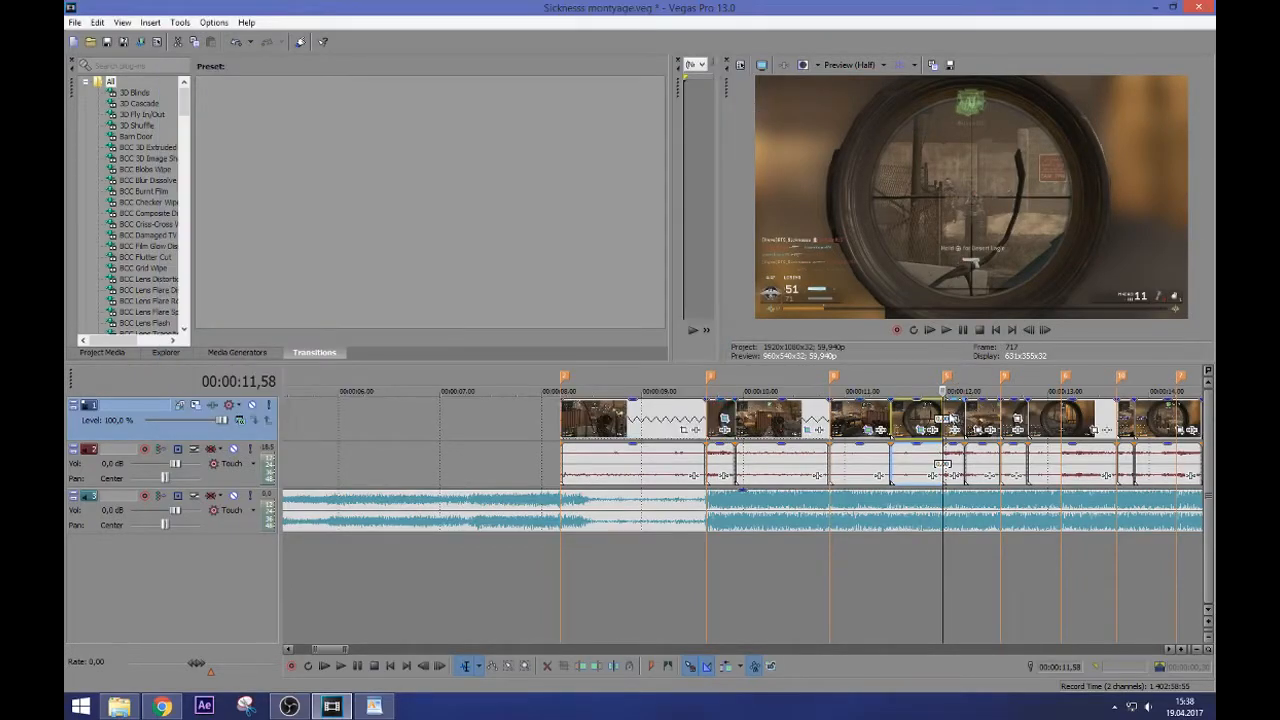
Paste the copied zoom keyframe at 00:00:00,02 in the Pan/Crop of the short clip starting at the 00:00:11,58 beat marker
click(952, 416)
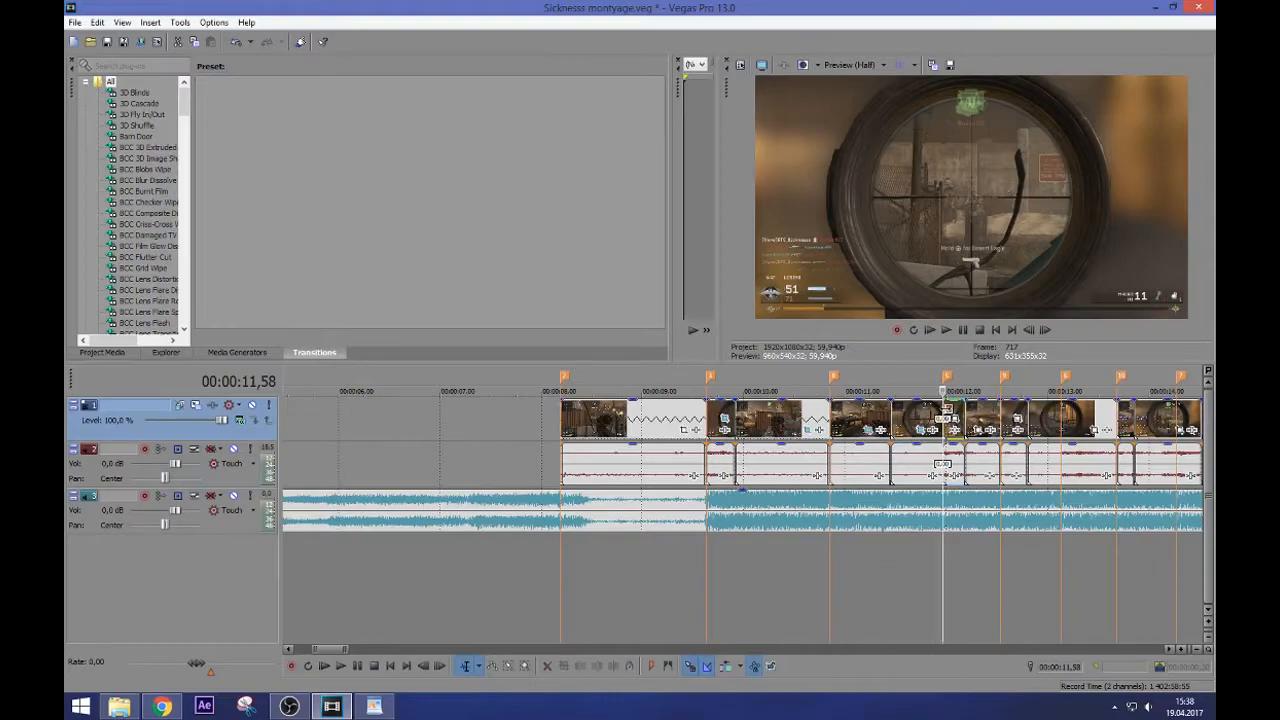
scroll(947, 409, up, 3)
click(778, 431)
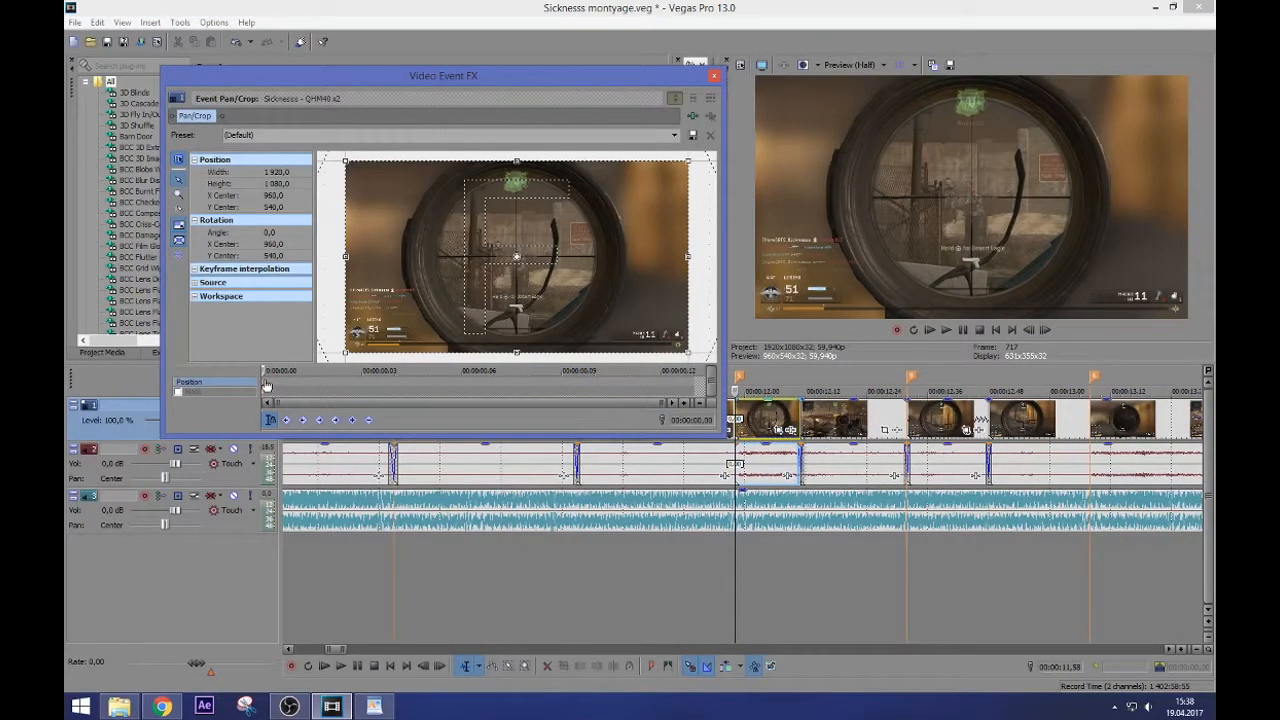
key(Right)
key(Right)
key(ctrl+v)
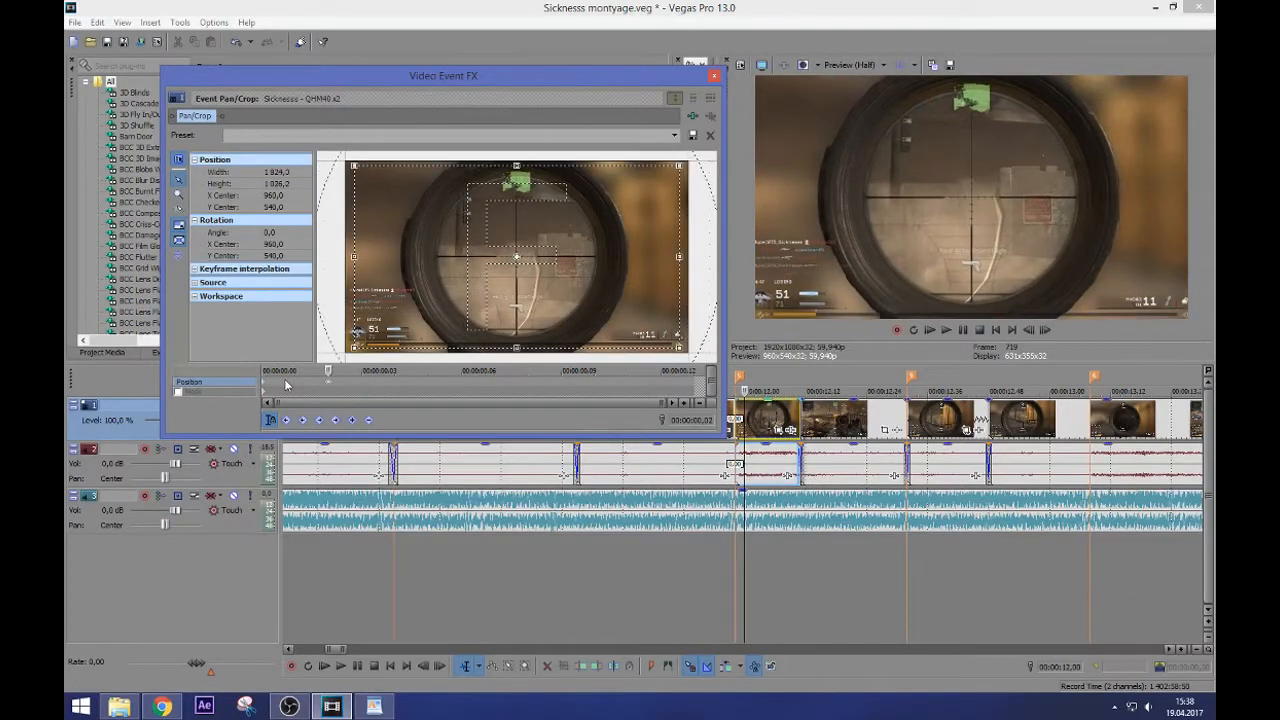
Add a slightly eased 1,838 × 1,033.9 position keyframe at 00:00:00,12, copy it, and move it to the short clip's end
click(687, 386)
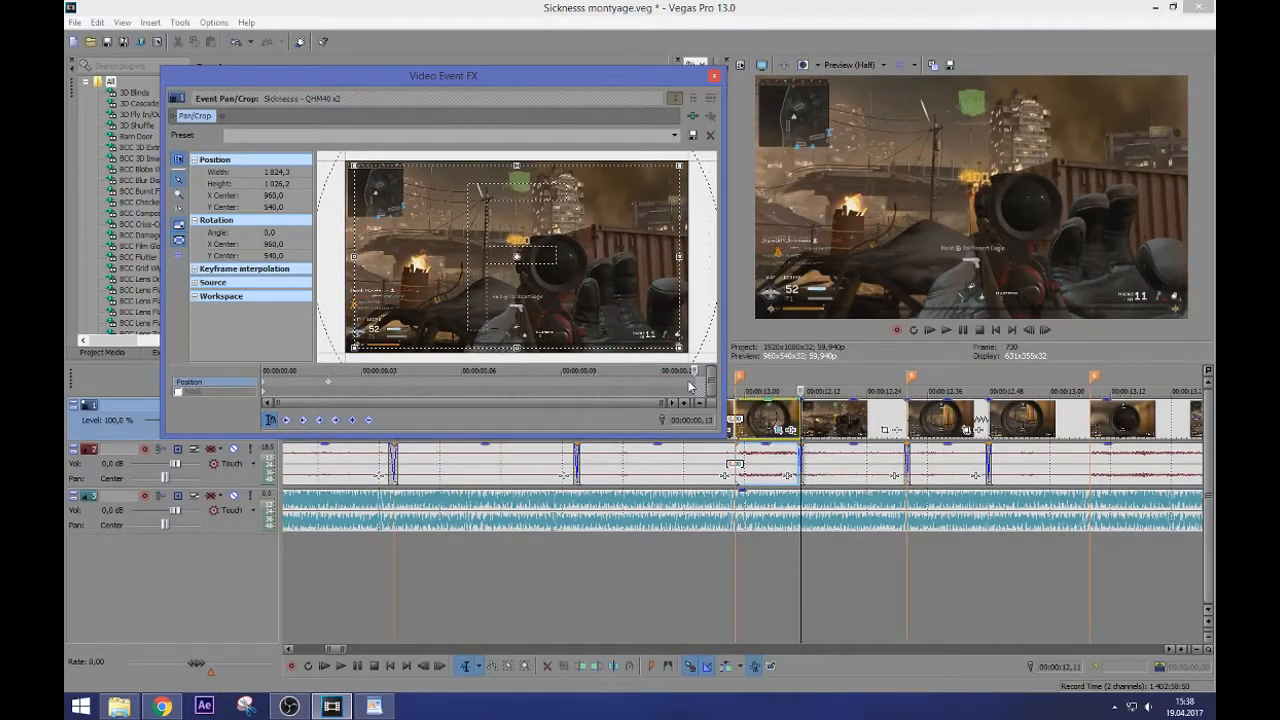
click(806, 425)
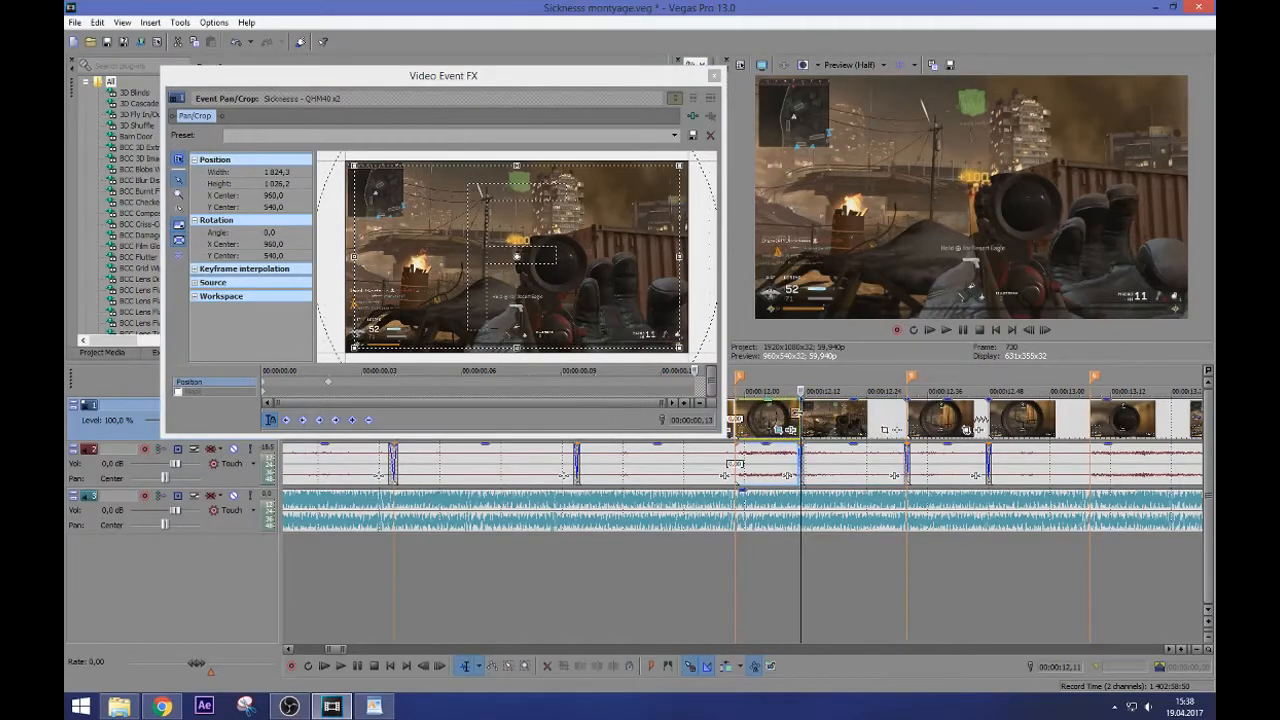
key(Left)
click(665, 388)
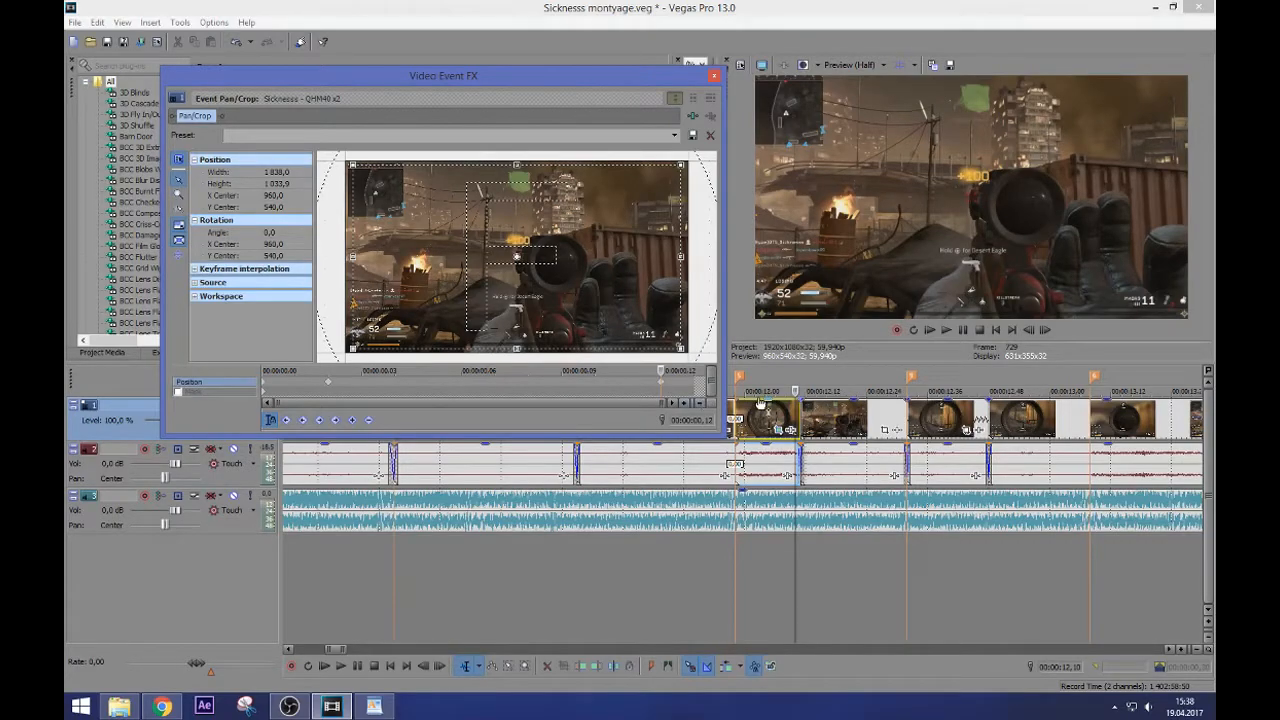
right_click(663, 388)
click(690, 411)
drag(663, 384, 697, 385)
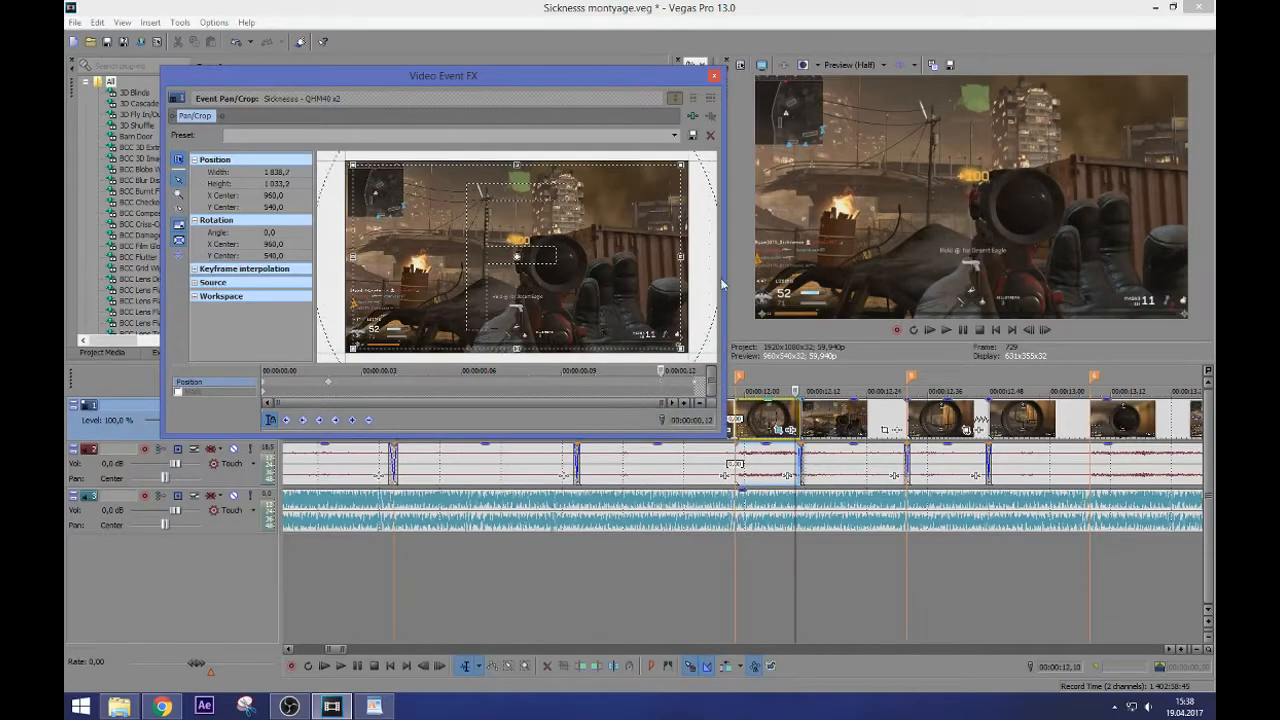
click(715, 76)
Paste the copied 1,838 × 1,033.9 position keyframe at the start of the next clip, beginning at 00:00:12,11
click(885, 432)
click(885, 432)
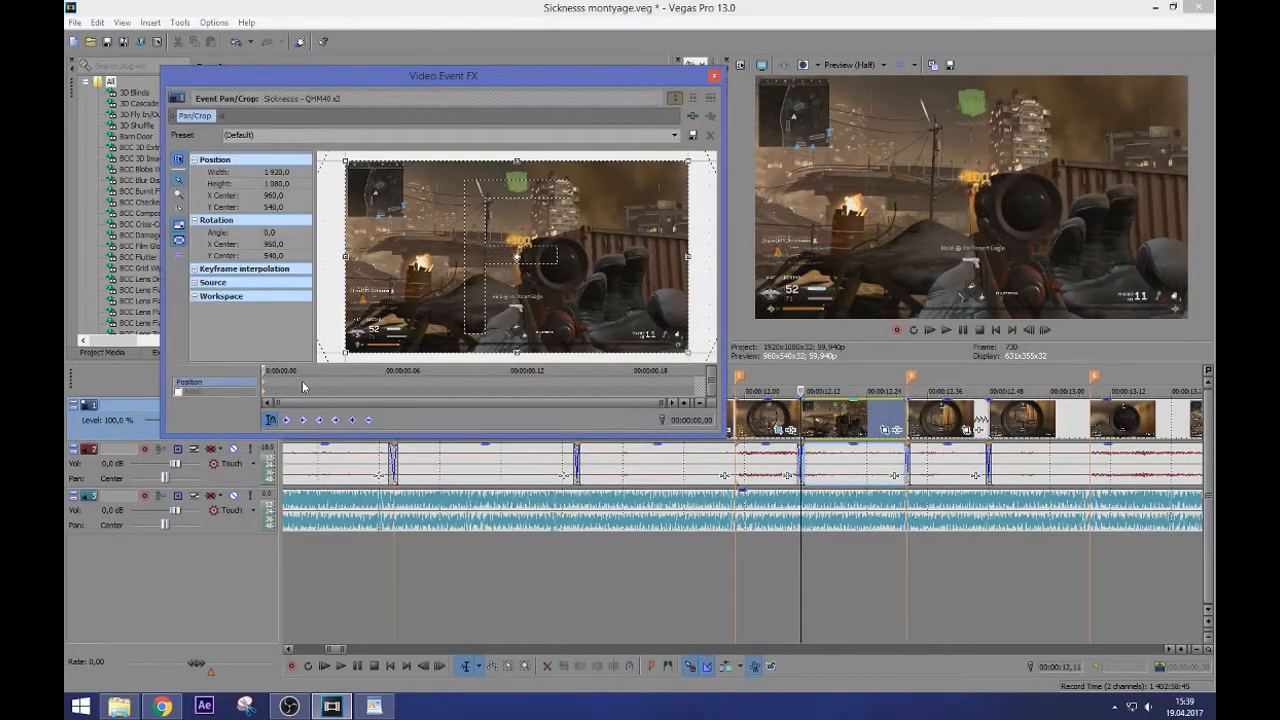
click(302, 381)
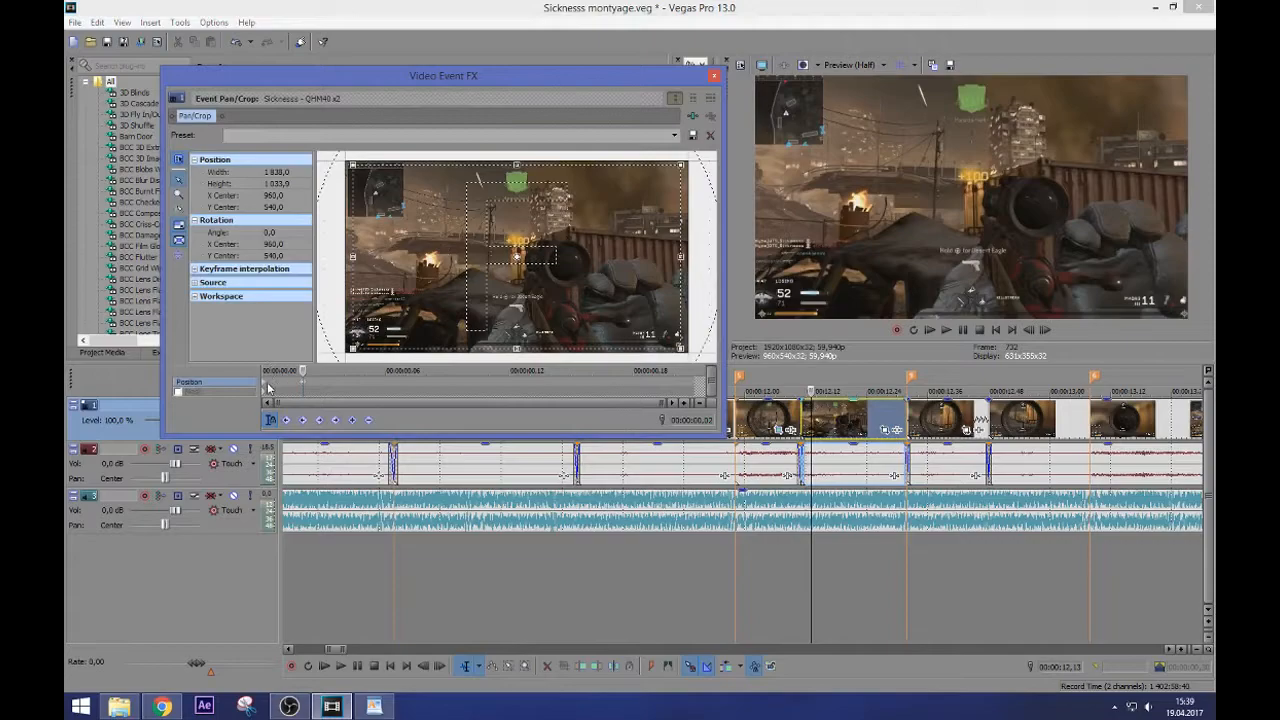
right_click(266, 388)
click(319, 444)
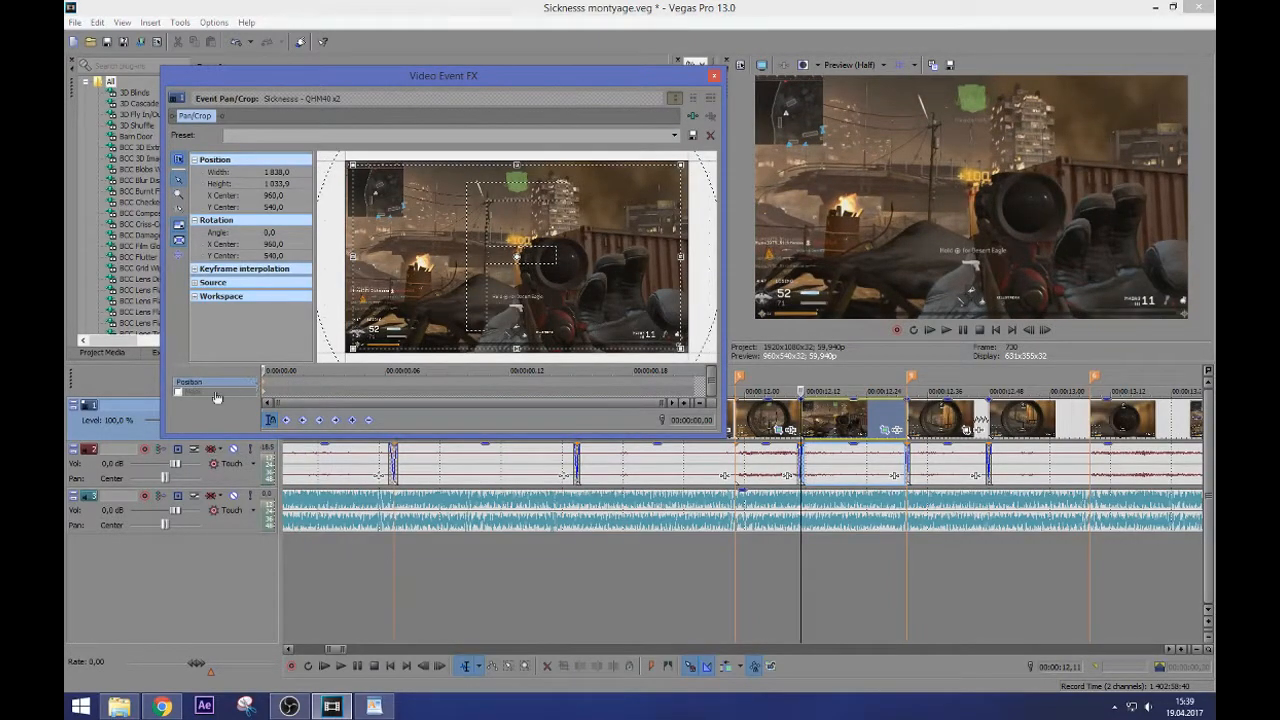
Restore the full 1,920 × 1,080 frame at the 00:00:12,11 clip's last frame, 00:00:00,21, and close its Pan/Crop window
click(697, 387)
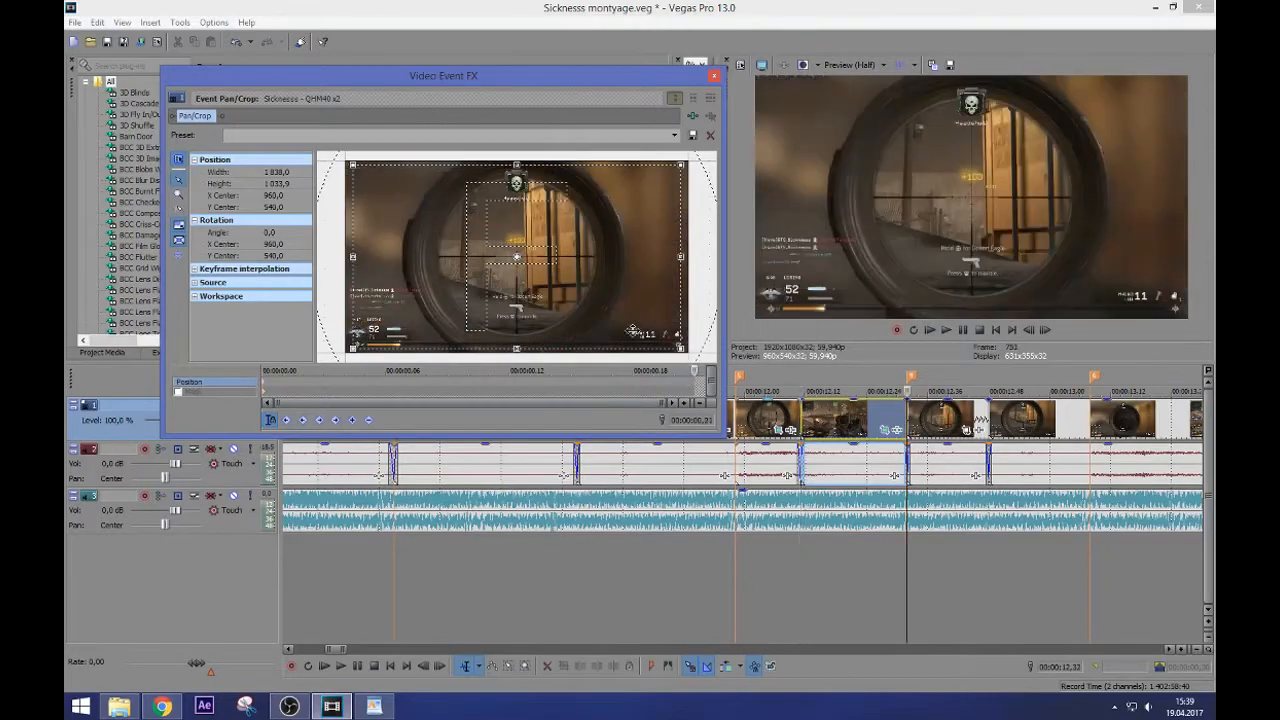
right_click(596, 311)
click(619, 319)
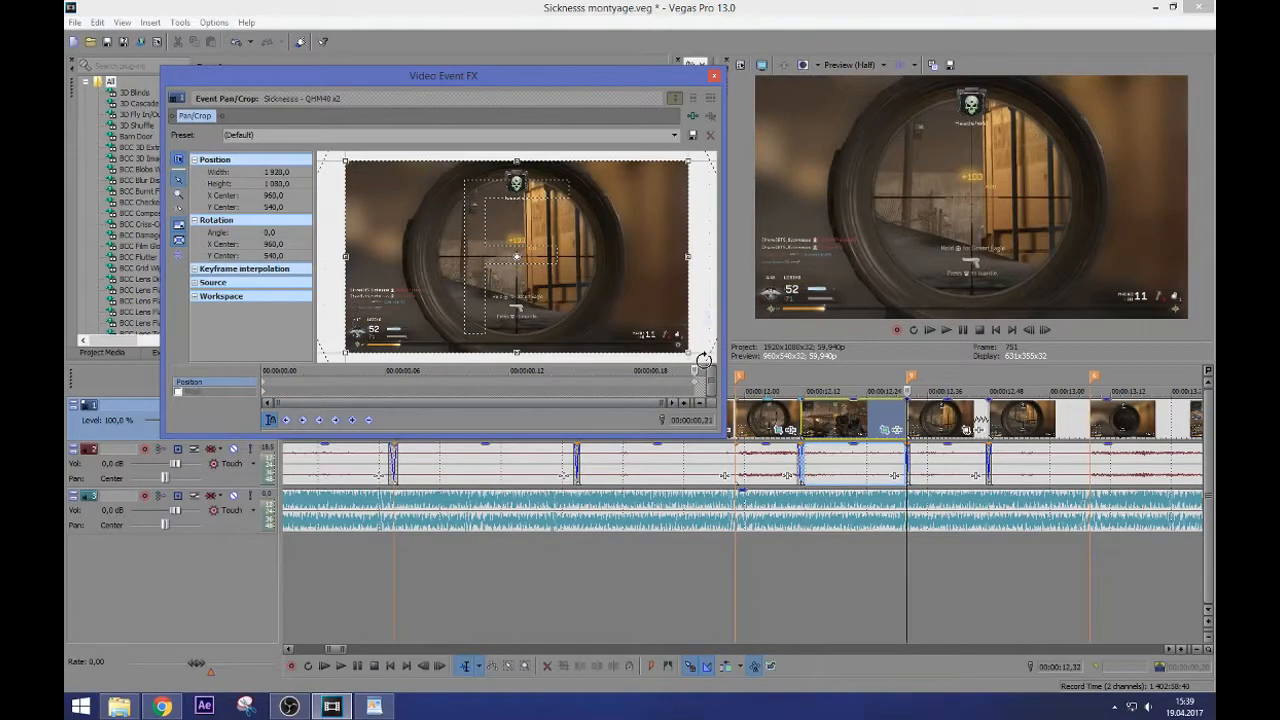
click(713, 75)
Play the newly zoomed clips repeatedly, starting from within the clips just before the 00:00:11,58 beat marker
click(648, 418)
key(space)
key(Return)
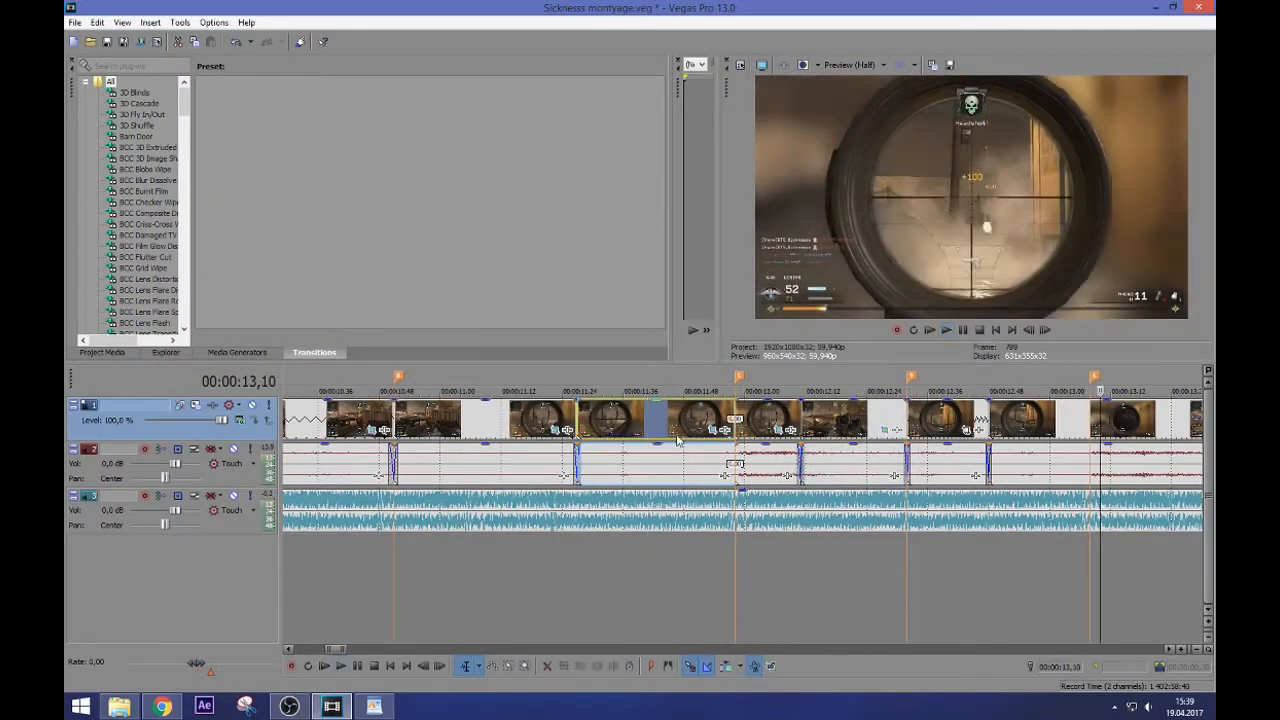
click(685, 422)
key(space)
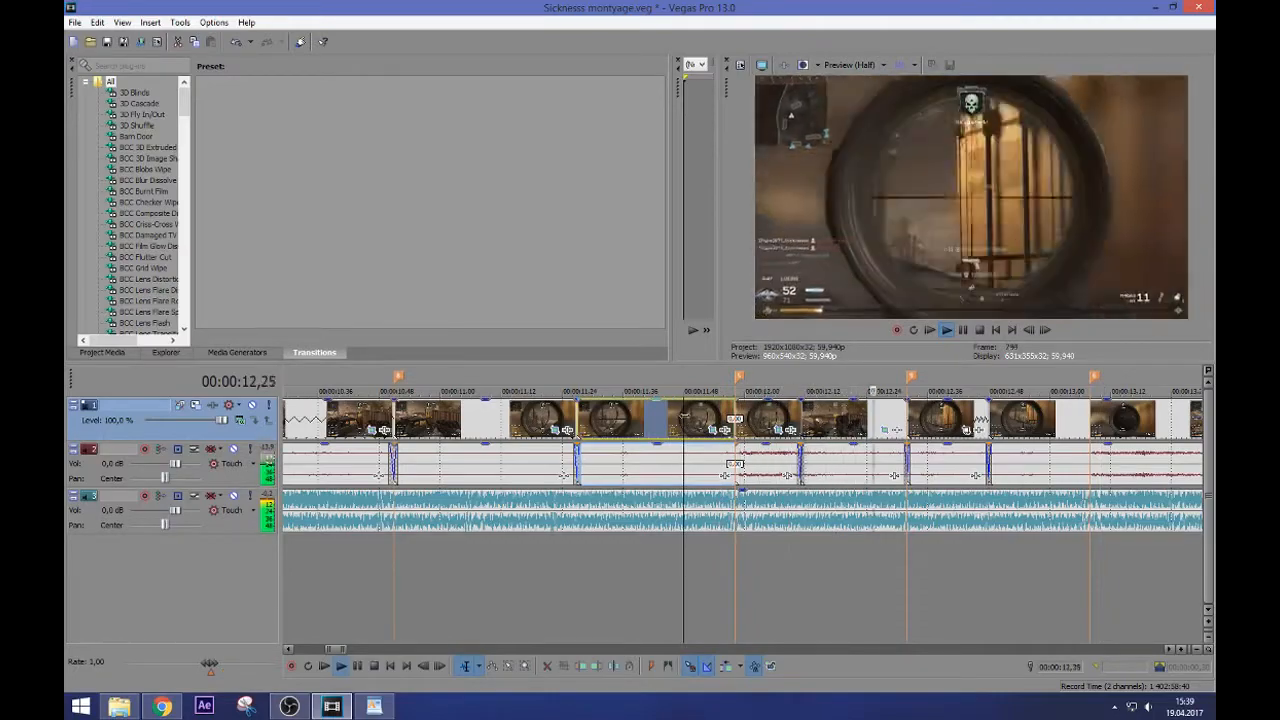
key(Return)
click(699, 430)
key(space)
key(Return)
key(space)
key(Return)
click(694, 422)
key(space)
key(Return)
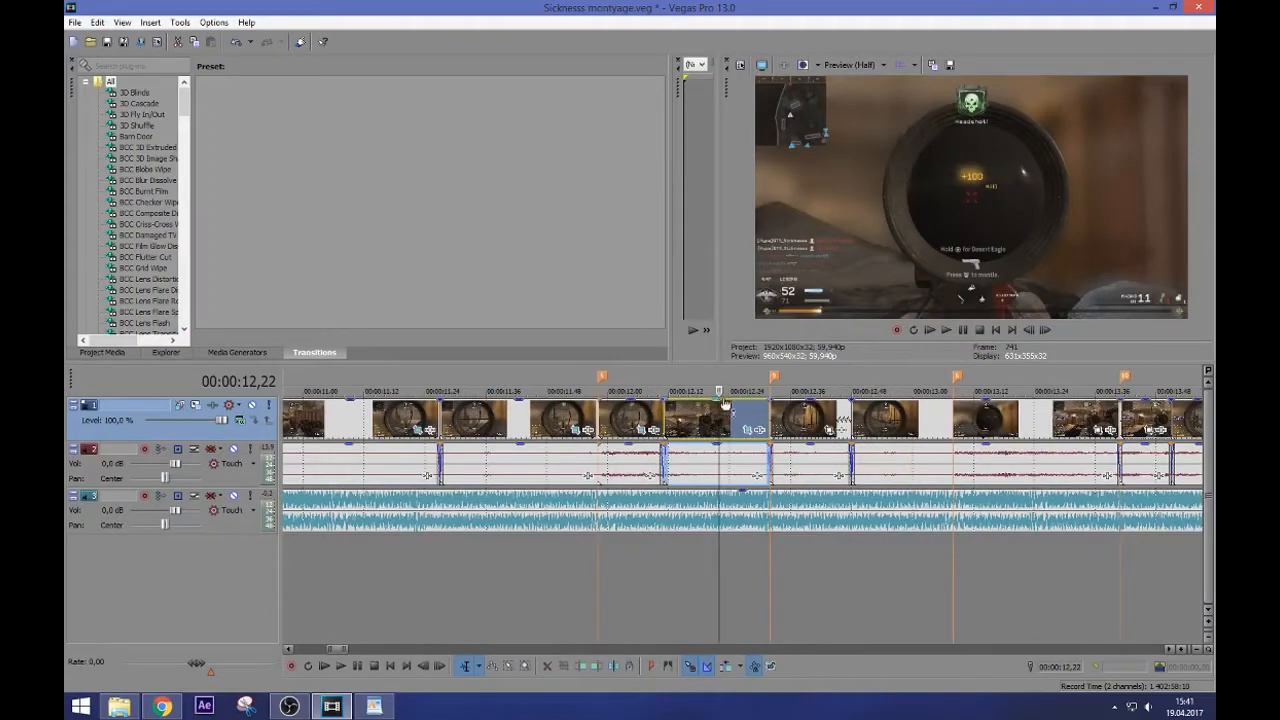
click(743, 411)
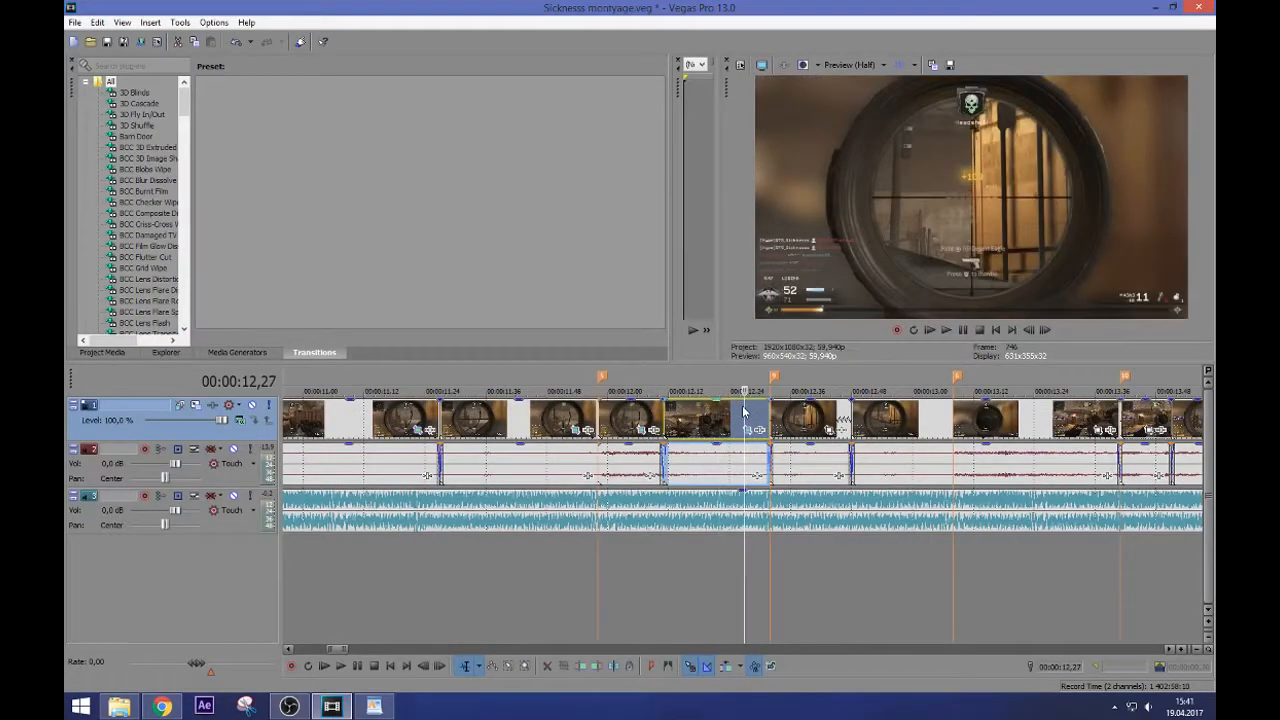
scroll(795, 432, down, 3)
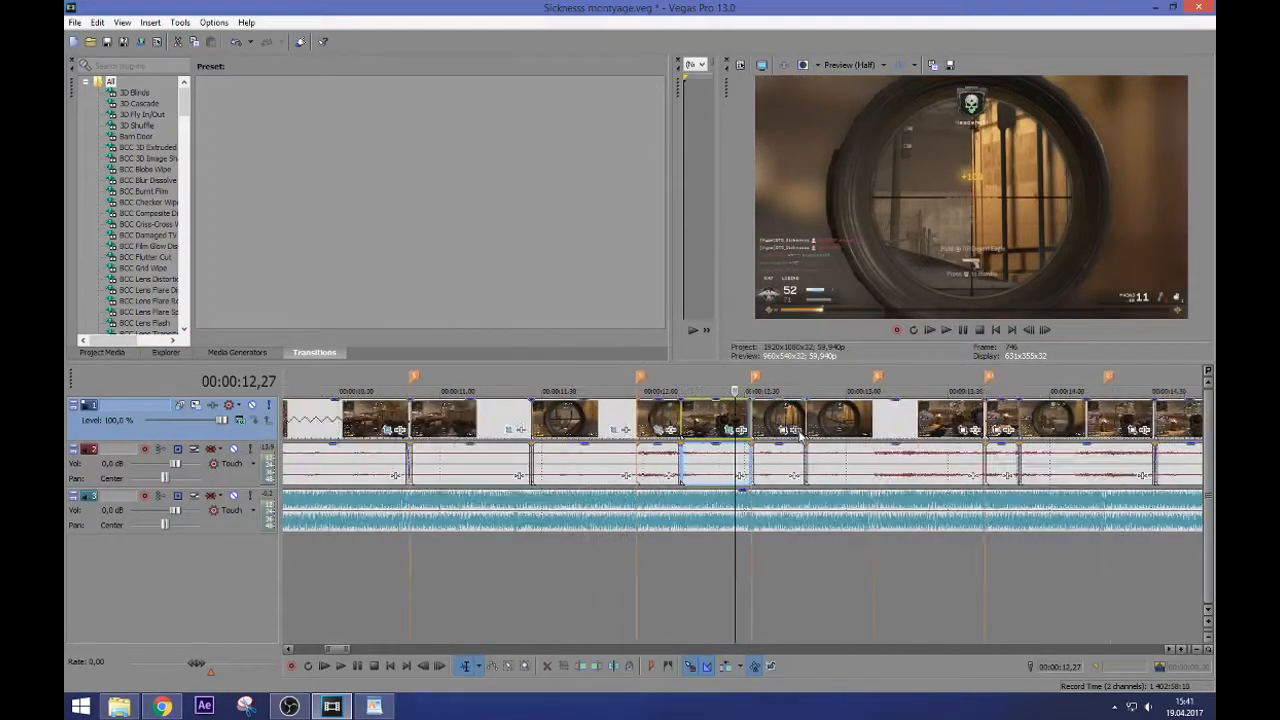
scroll(400, 424, down, 2)
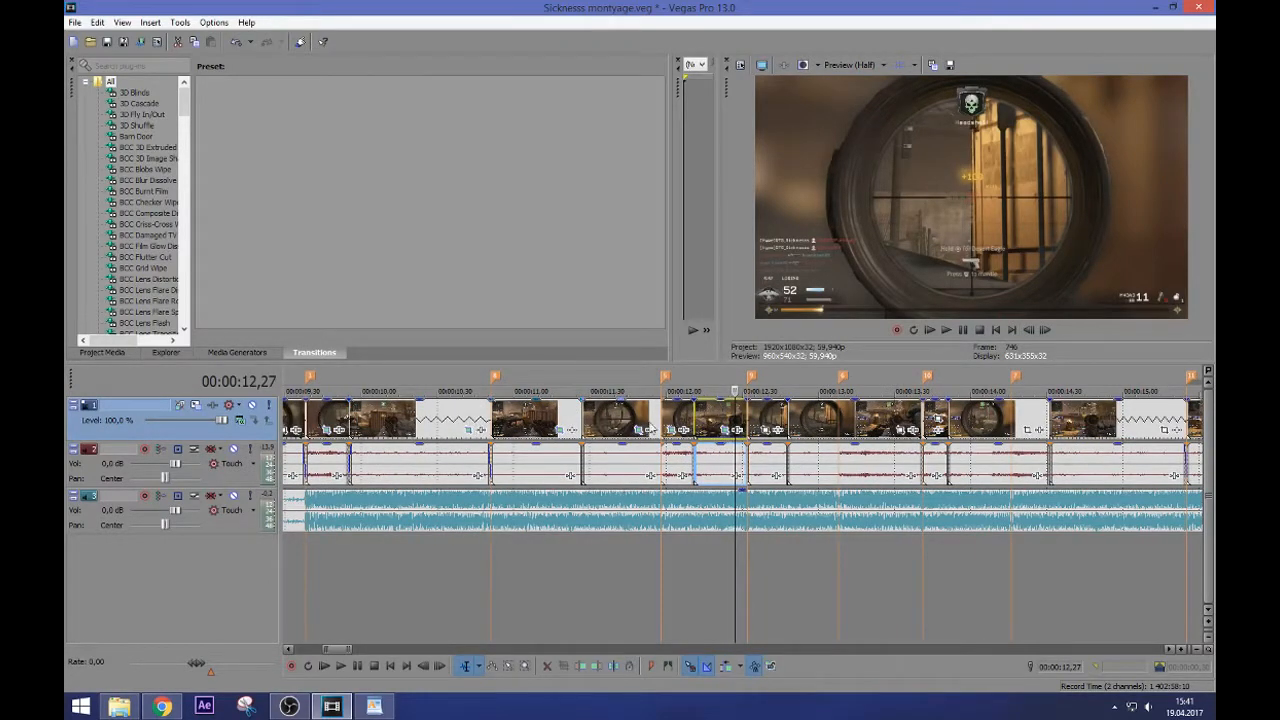
click(748, 418)
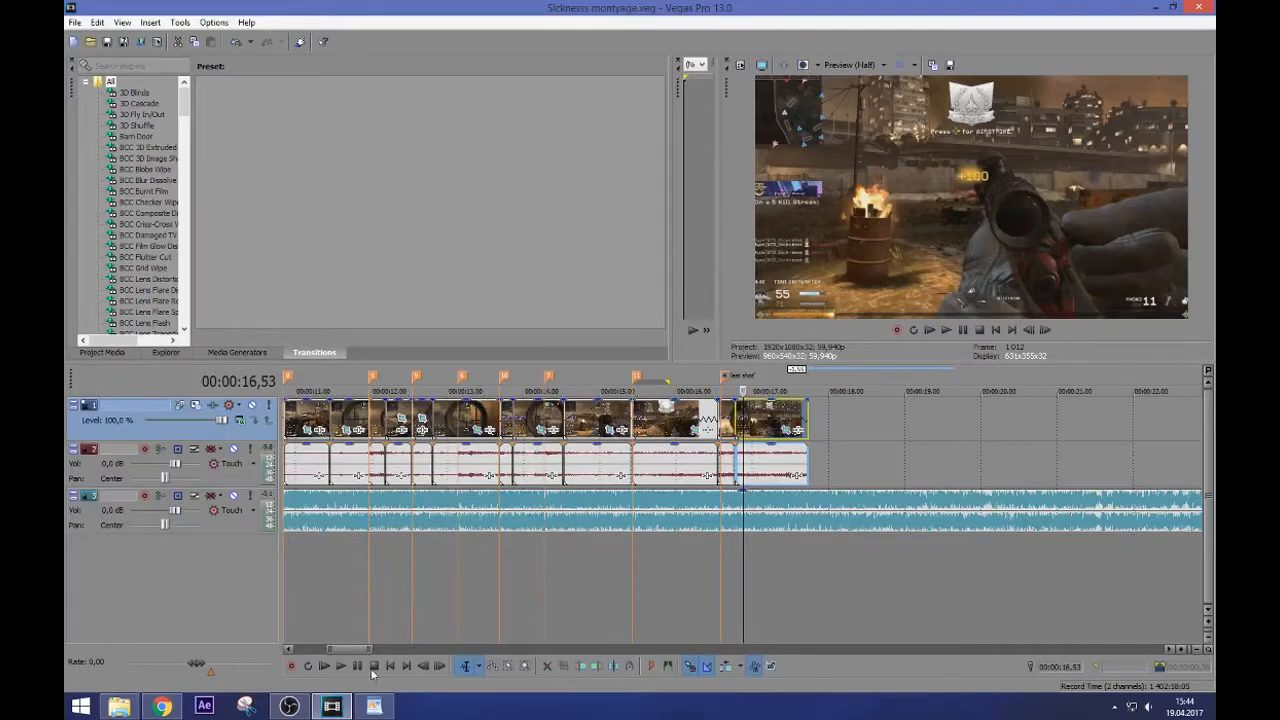
Switch to the WordPad topic list, review the screen pumps and color correction entries, and minimize the document
click(374, 706)
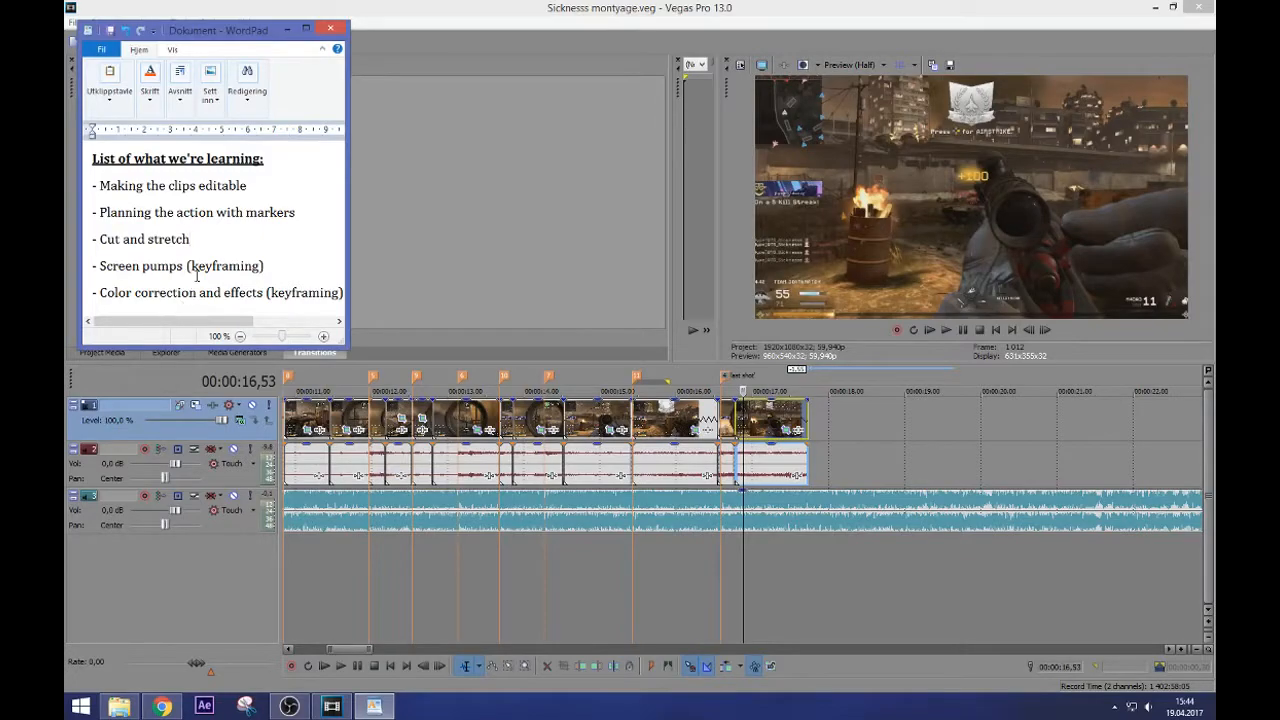
drag(268, 266, 332, 296)
click(155, 239)
click(306, 292)
click(287, 29)
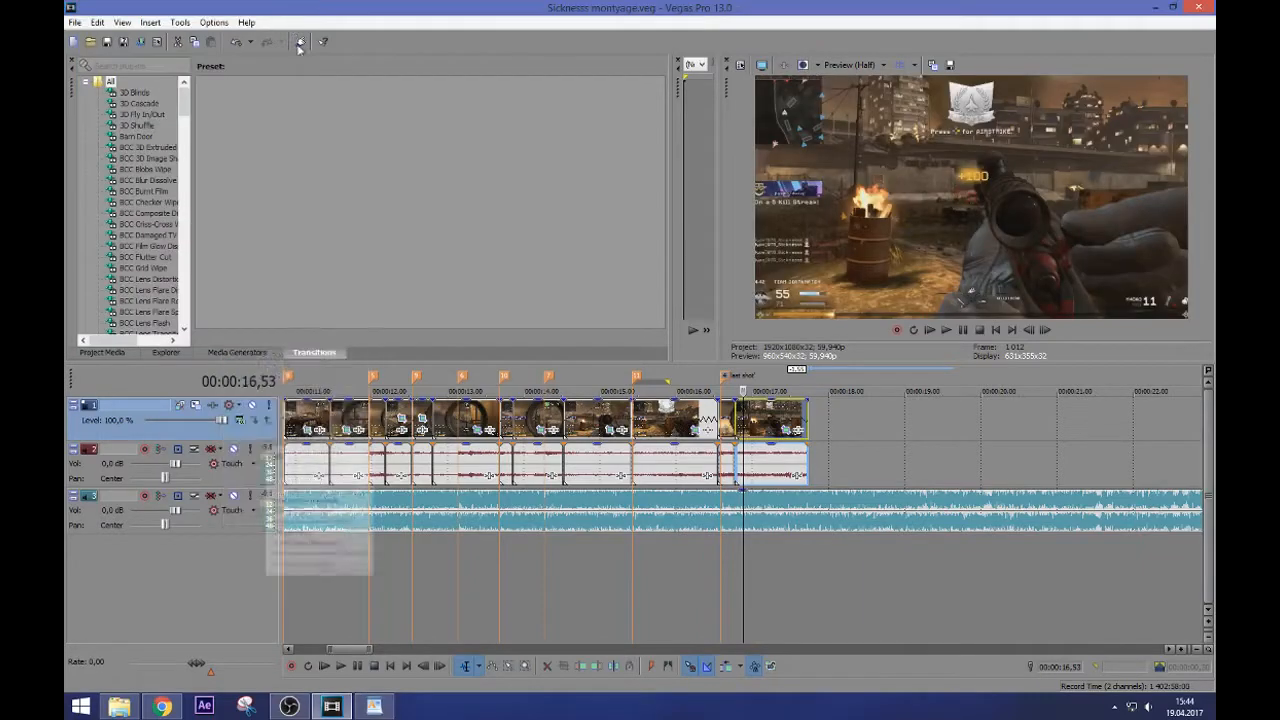
click(662, 422)
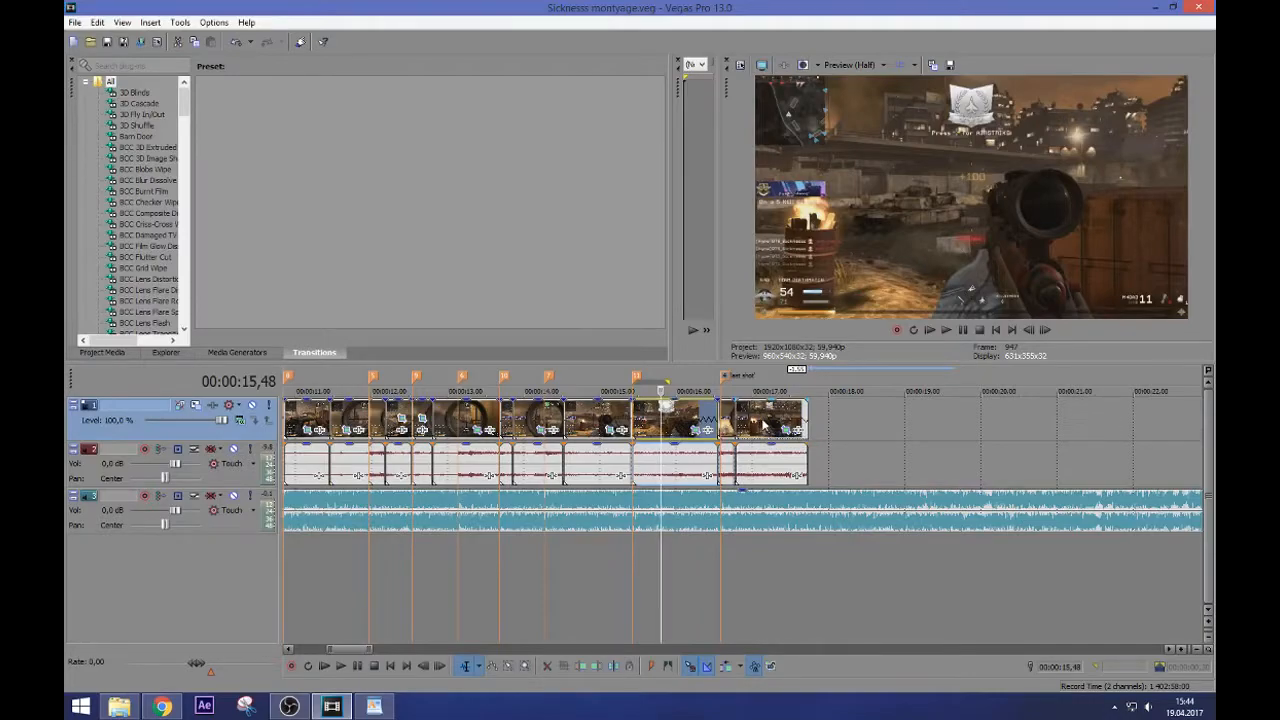
click(764, 424)
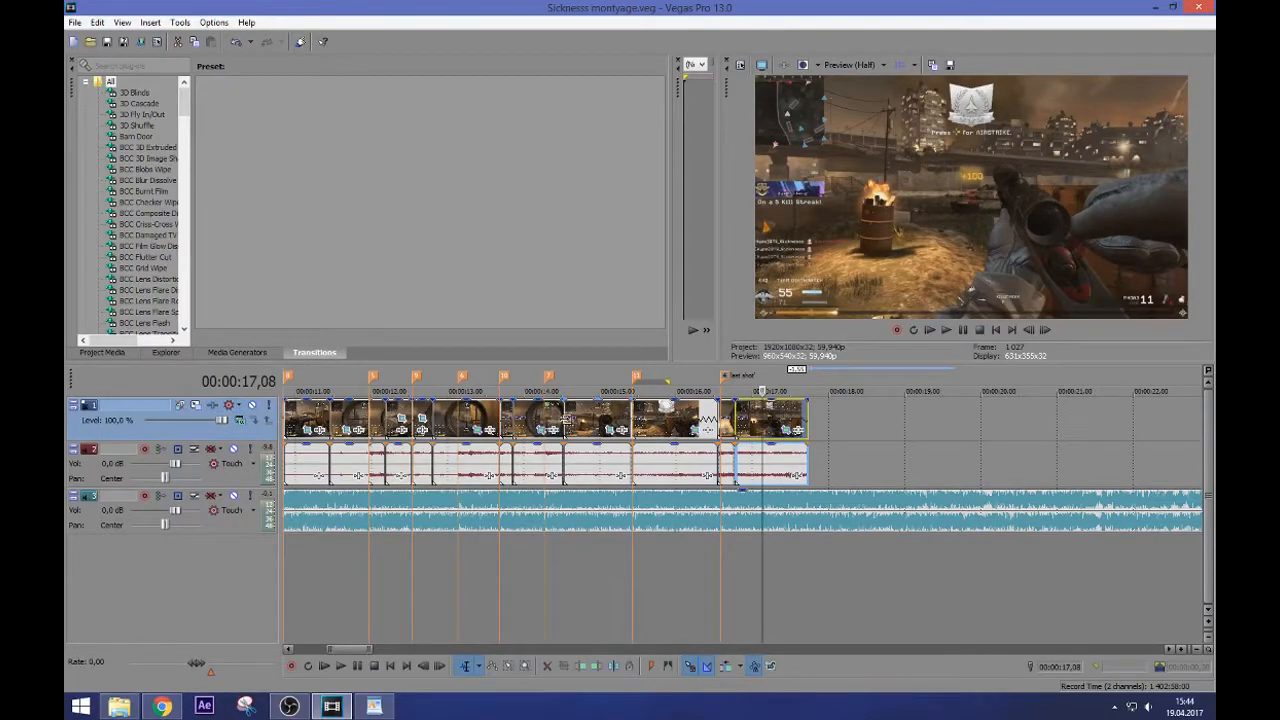
scroll(928, 436, down, 10)
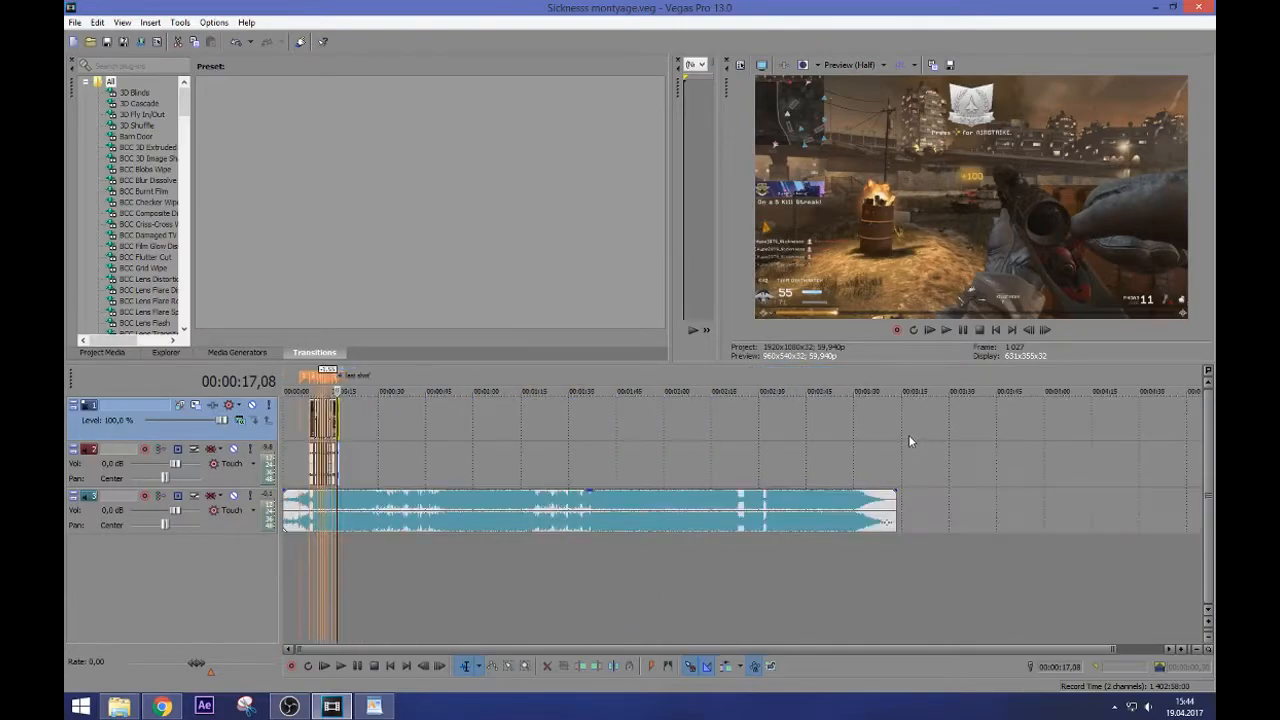
scroll(531, 424, up, 8)
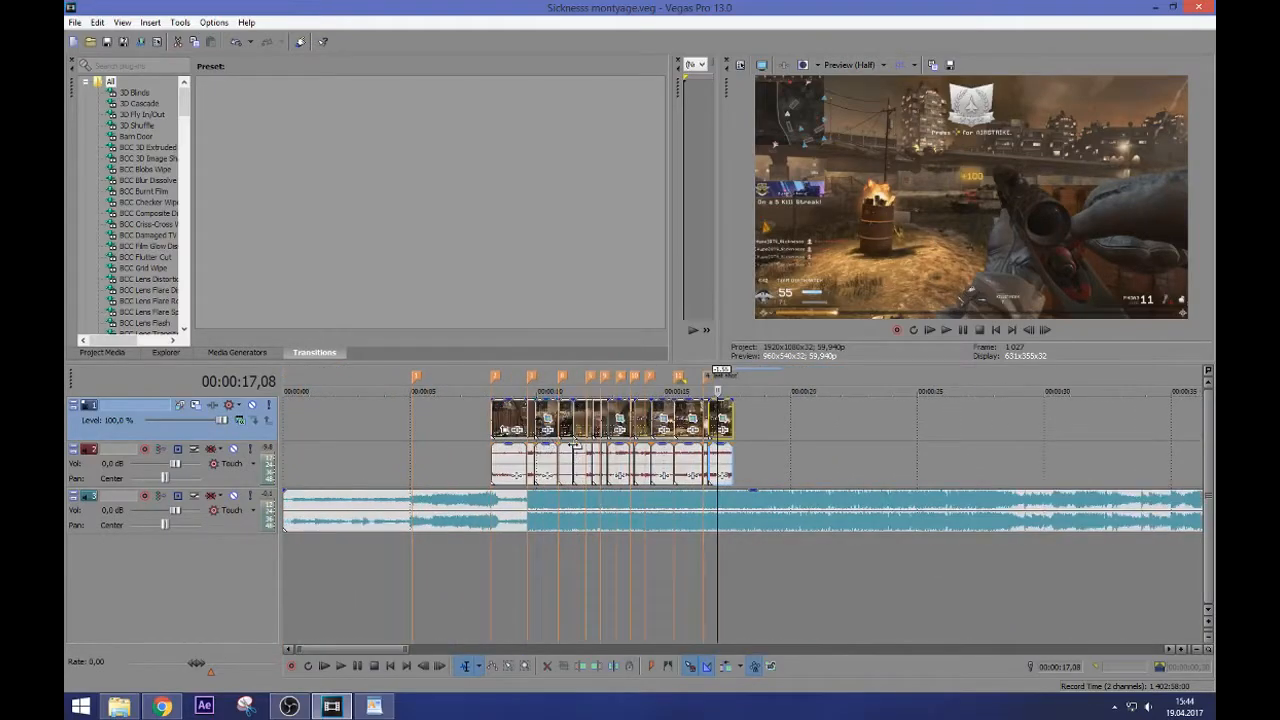
Add the Sony Levels effect to the whole montage video track as a track effect
click(213, 406)
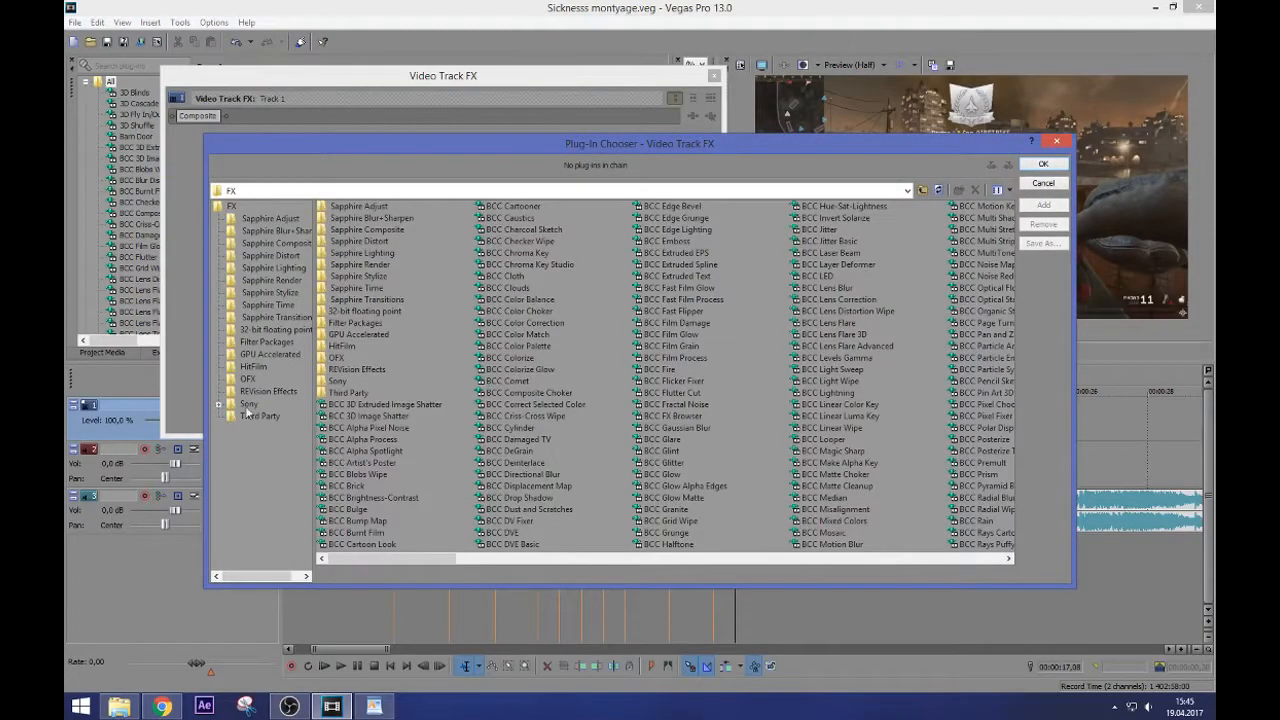
mouse_move(414, 557)
mouse_down()
mouse_move(707, 557)
mouse_move(405, 550)
mouse_up()
click(249, 405)
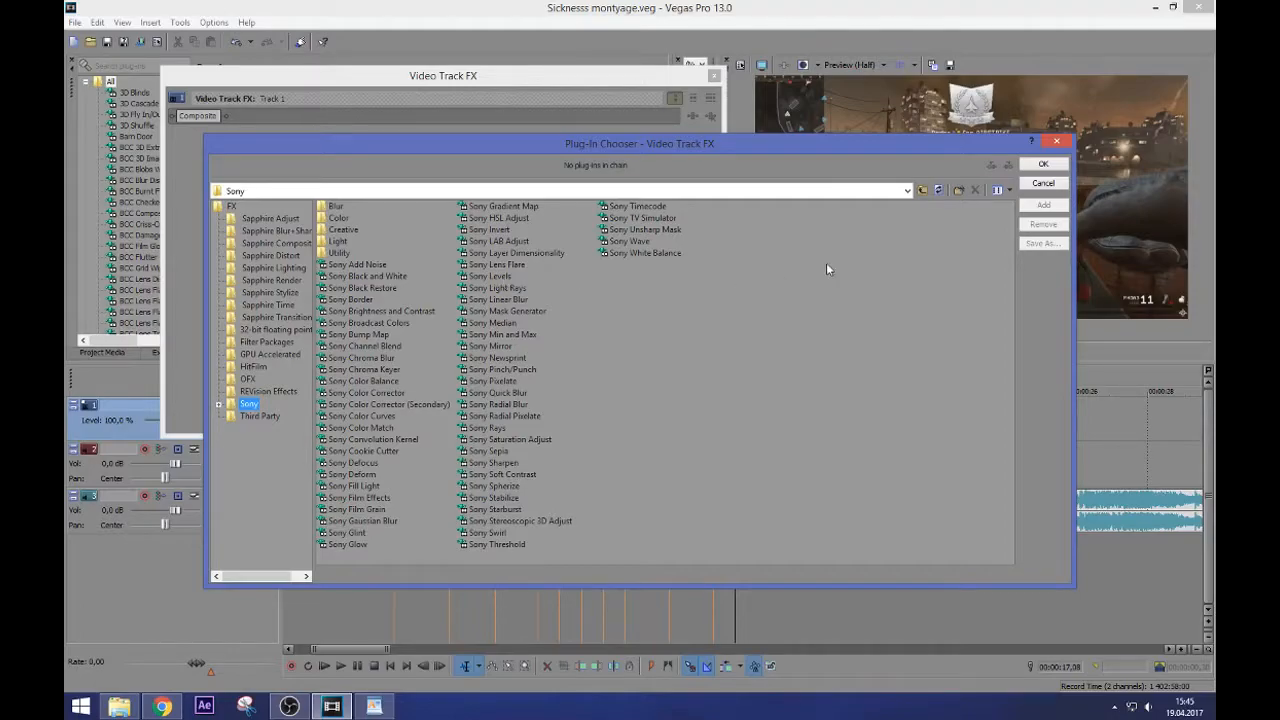
click(494, 276)
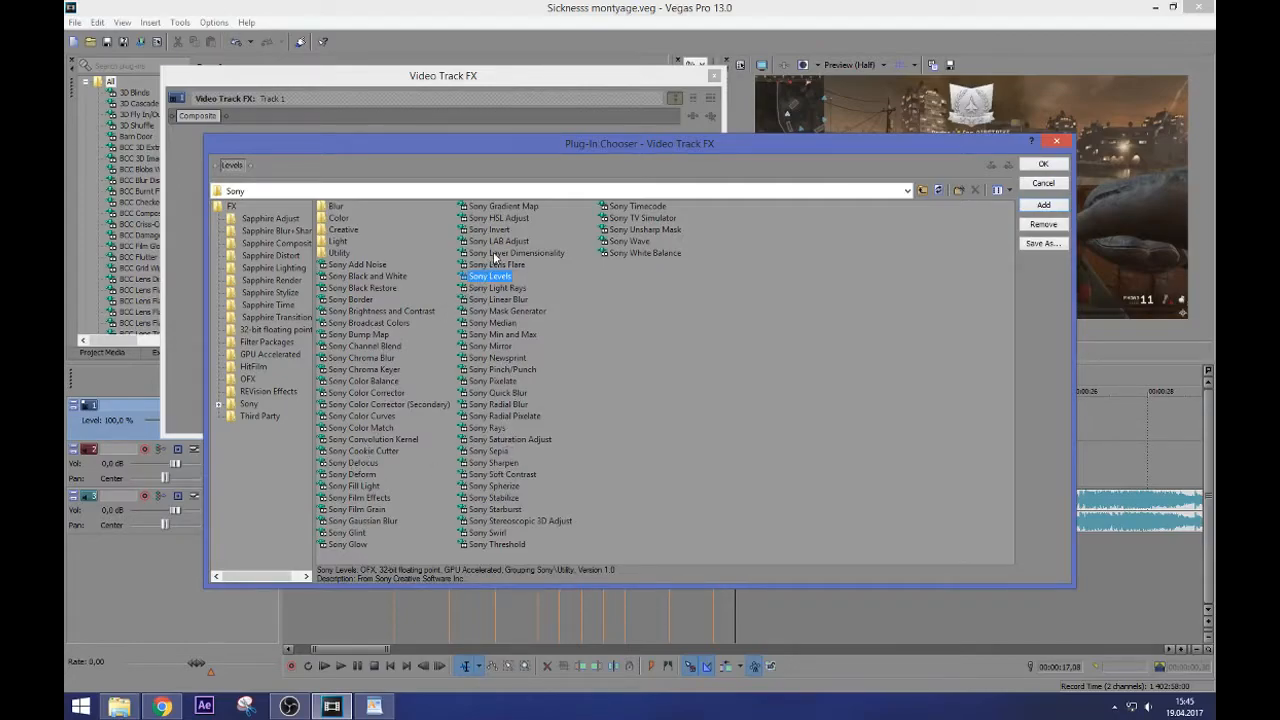
click(1044, 164)
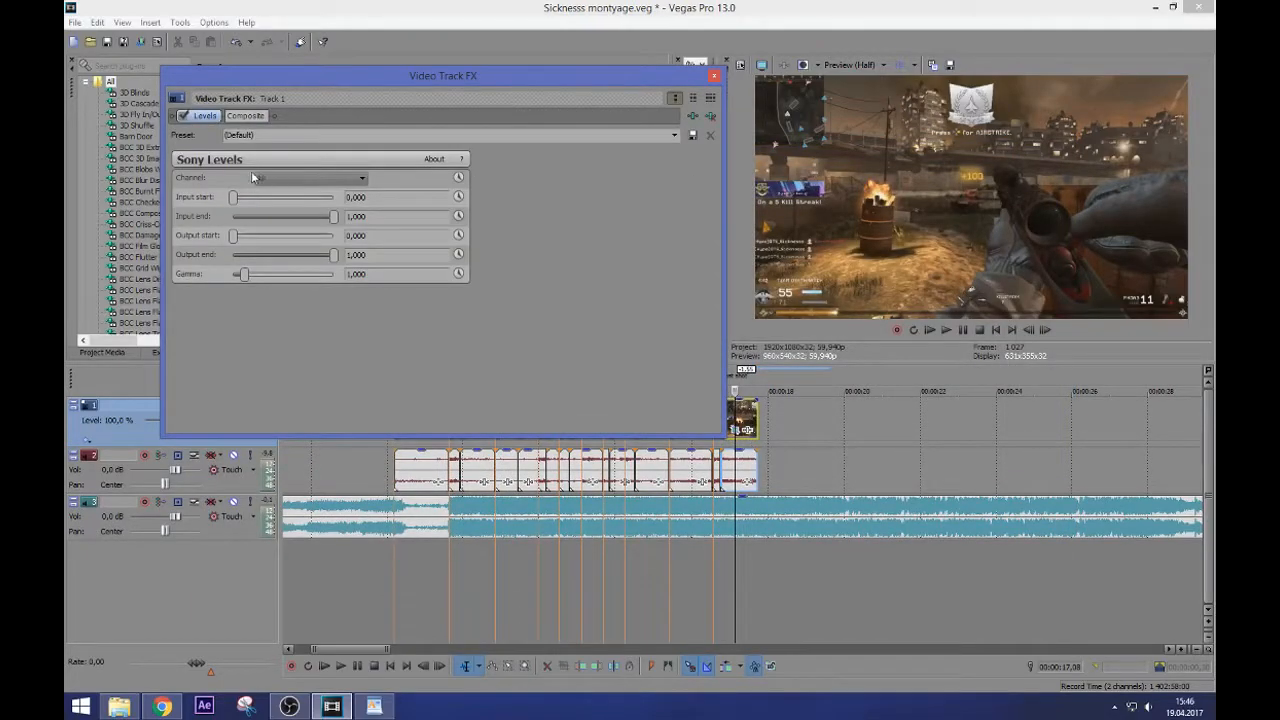
Try out the Levels effect's input end, output and gamma sliders, lowering gamma to 0,450, and restore the (Default) preset
mouse_move(334, 216)
mouse_down()
mouse_move(253, 214)
mouse_move(326, 218)
mouse_move(286, 218)
mouse_move(313, 220)
mouse_up()
double_click(313, 218)
mouse_move(233, 235)
mouse_down()
mouse_move(308, 238)
mouse_move(228, 238)
mouse_up()
mouse_move(332, 257)
mouse_down()
mouse_move(283, 256)
mouse_move(337, 257)
mouse_up()
drag(247, 278, 210, 277)
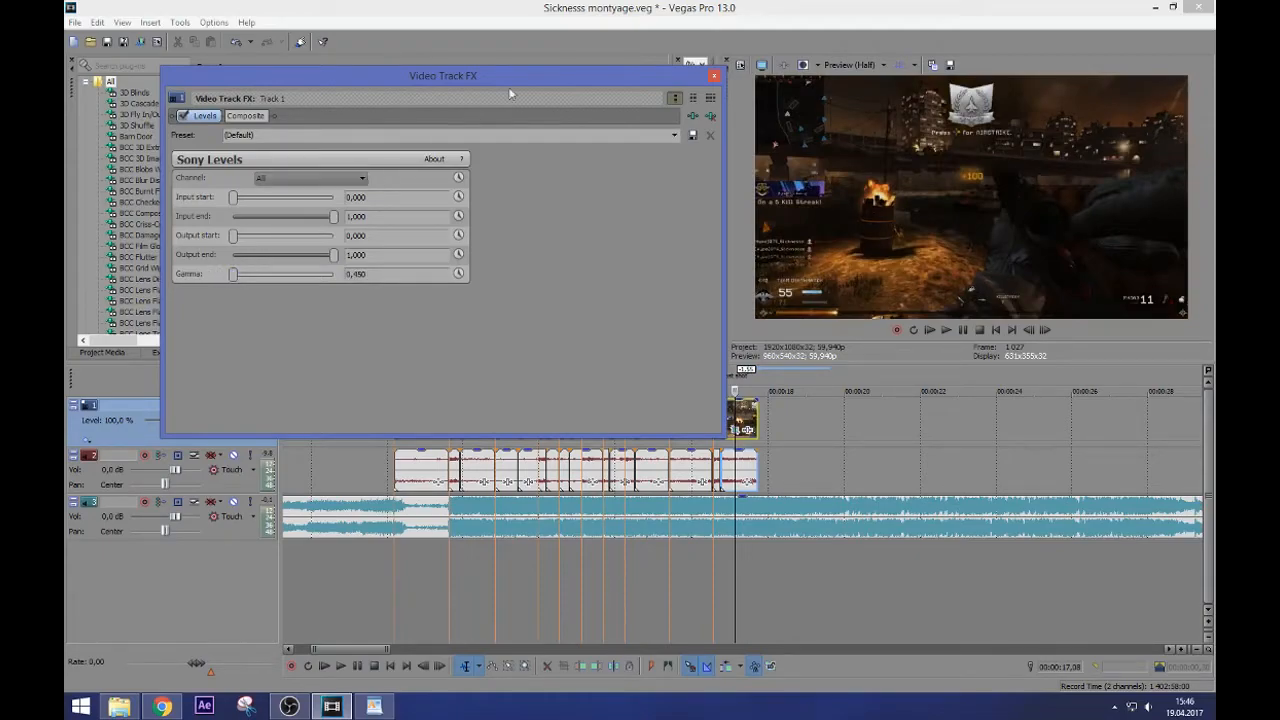
click(674, 135)
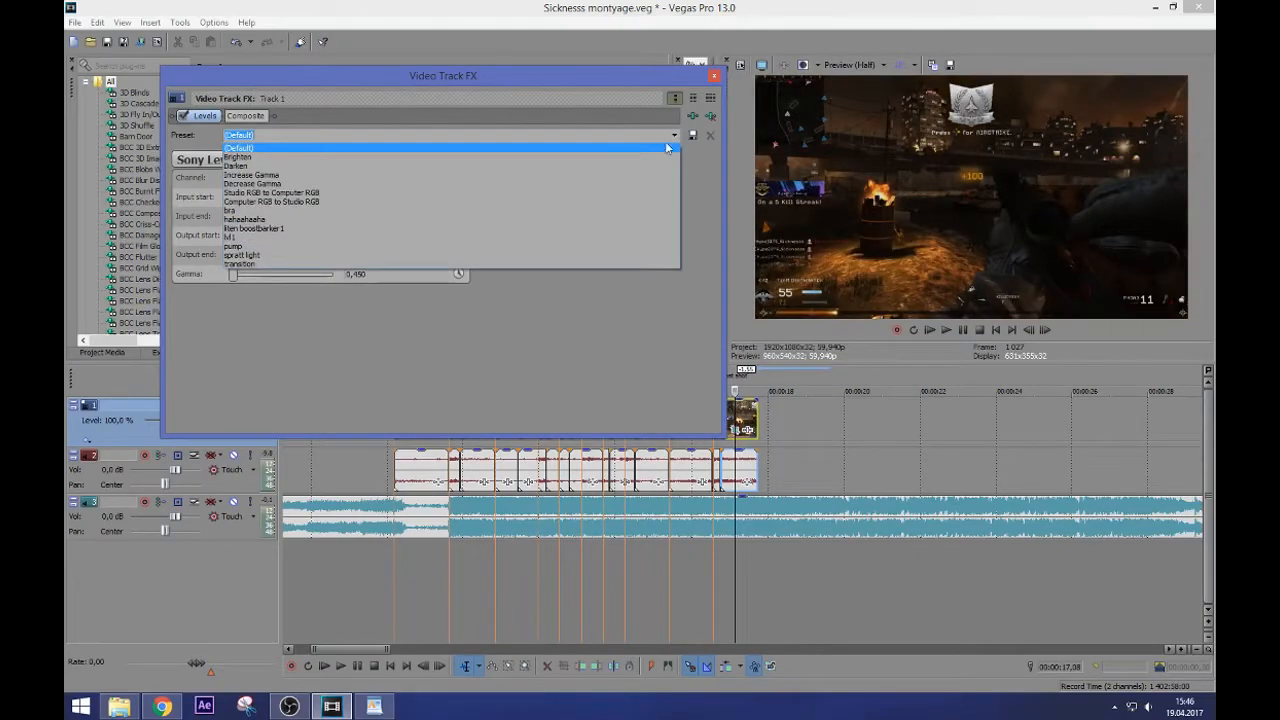
click(576, 149)
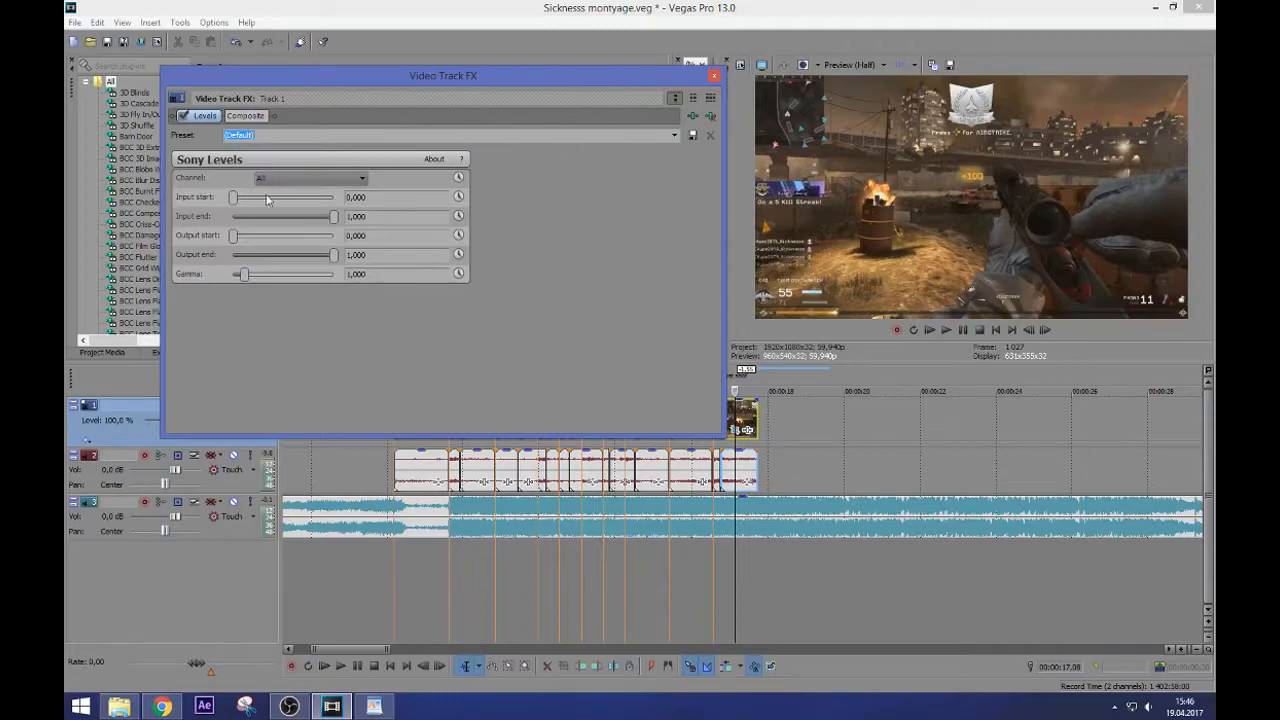
Turn on keyframe animation for Input end, and move and shorten the Video Track FX window to uncover the clips
click(458, 216)
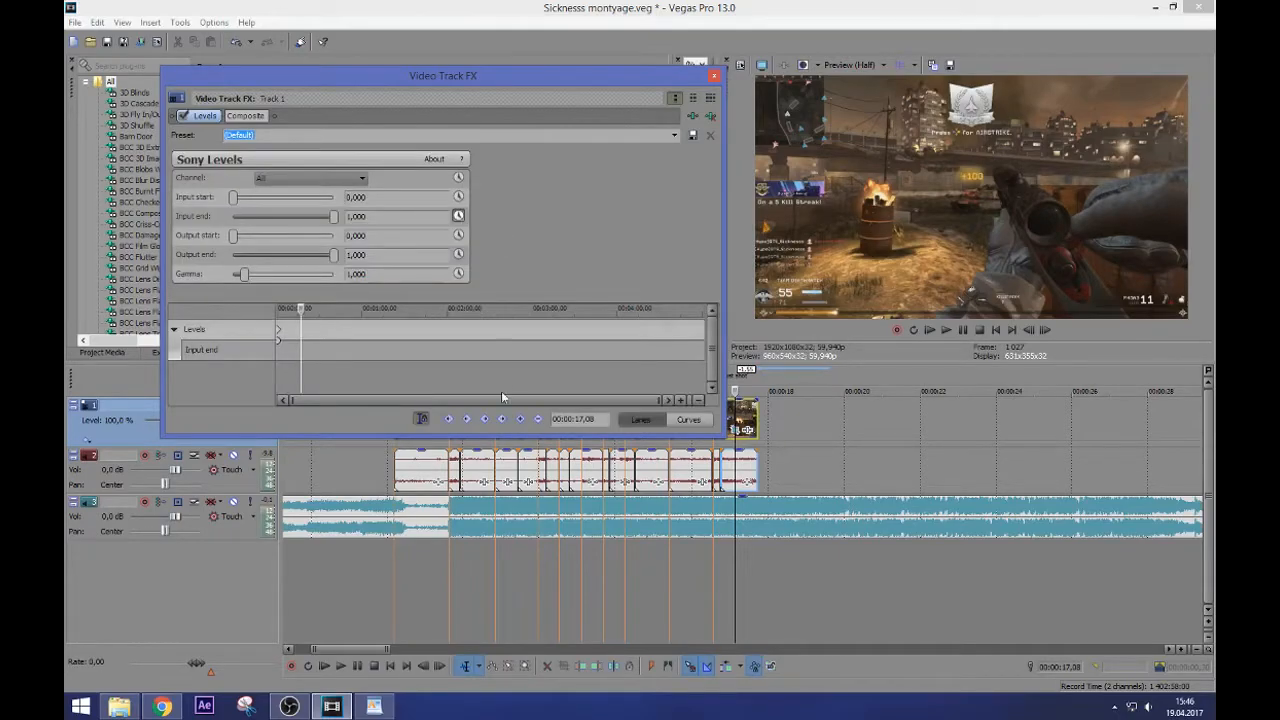
drag(302, 315, 317, 336)
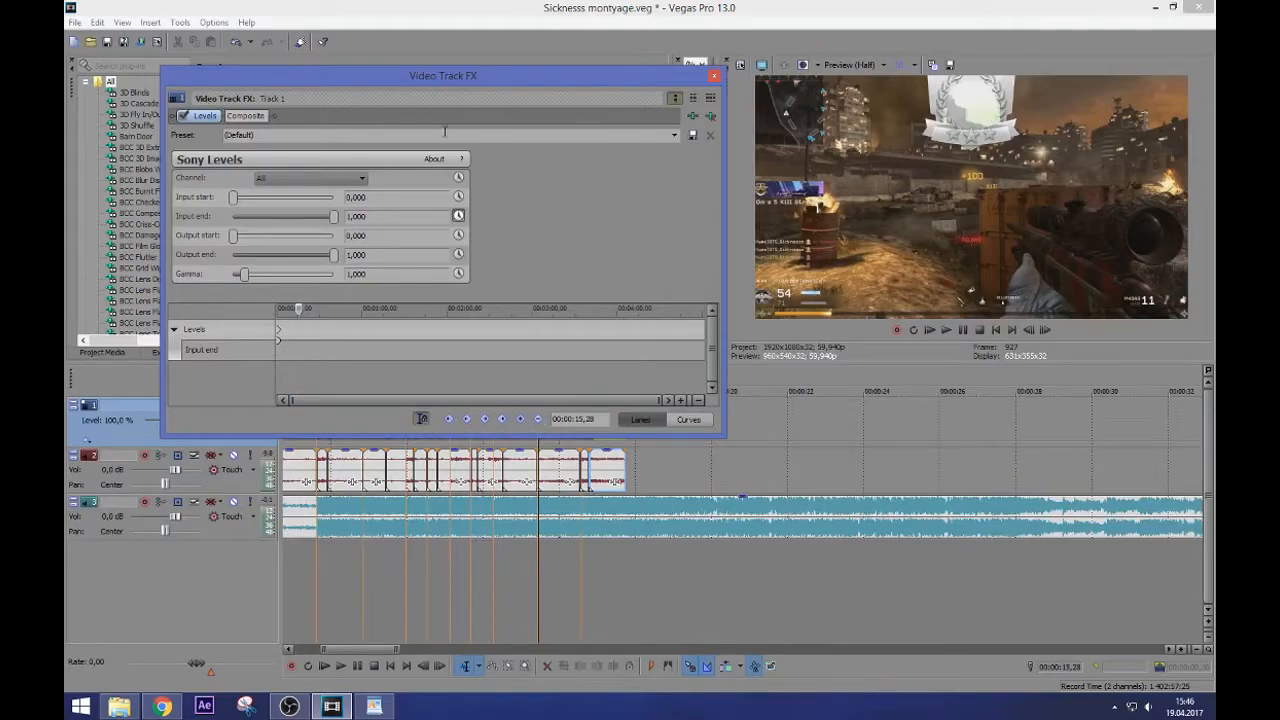
drag(446, 87, 423, 60)
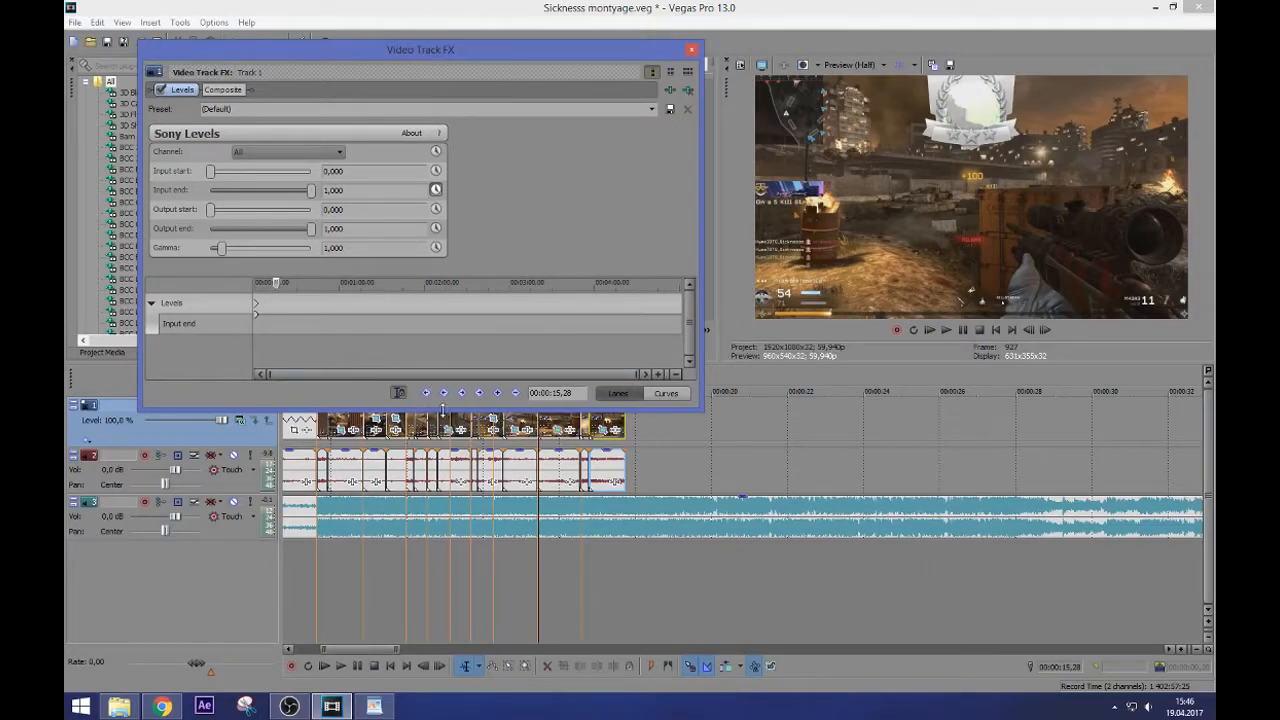
drag(443, 409, 423, 332)
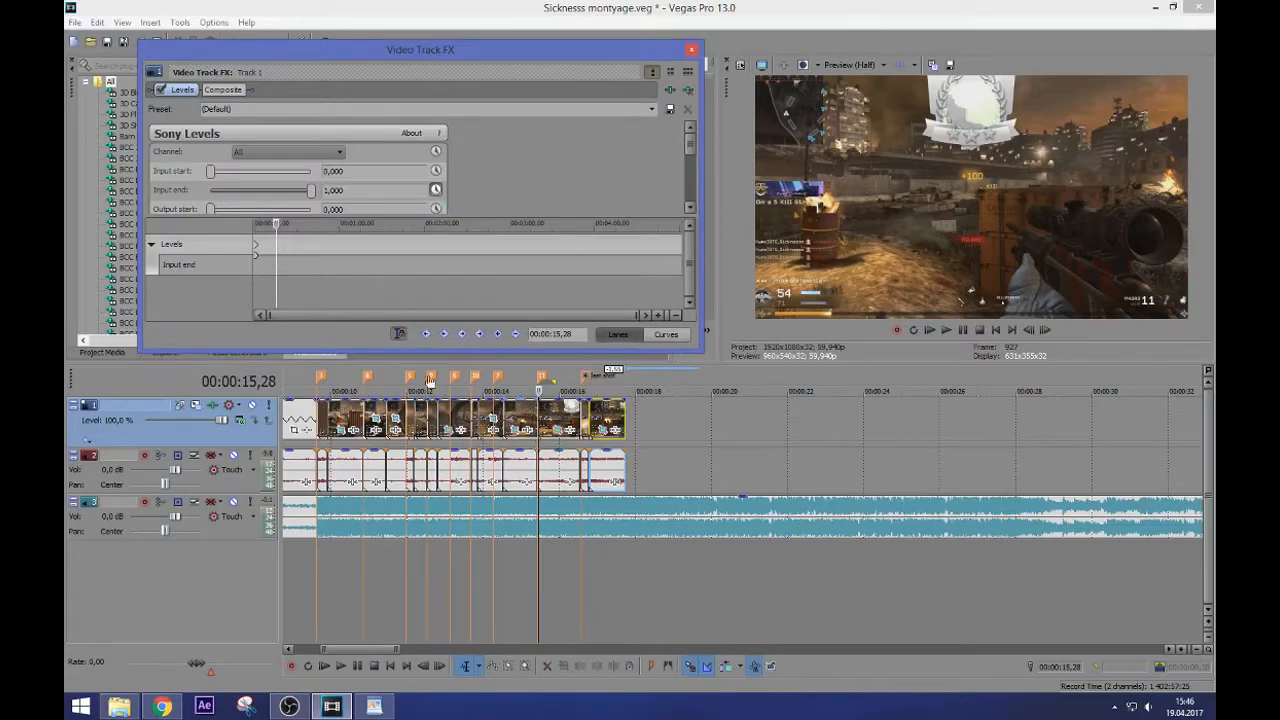
Play the montage from its first clip to the following beat and add an Input end keyframe at 00:00:09,38
click(256, 262)
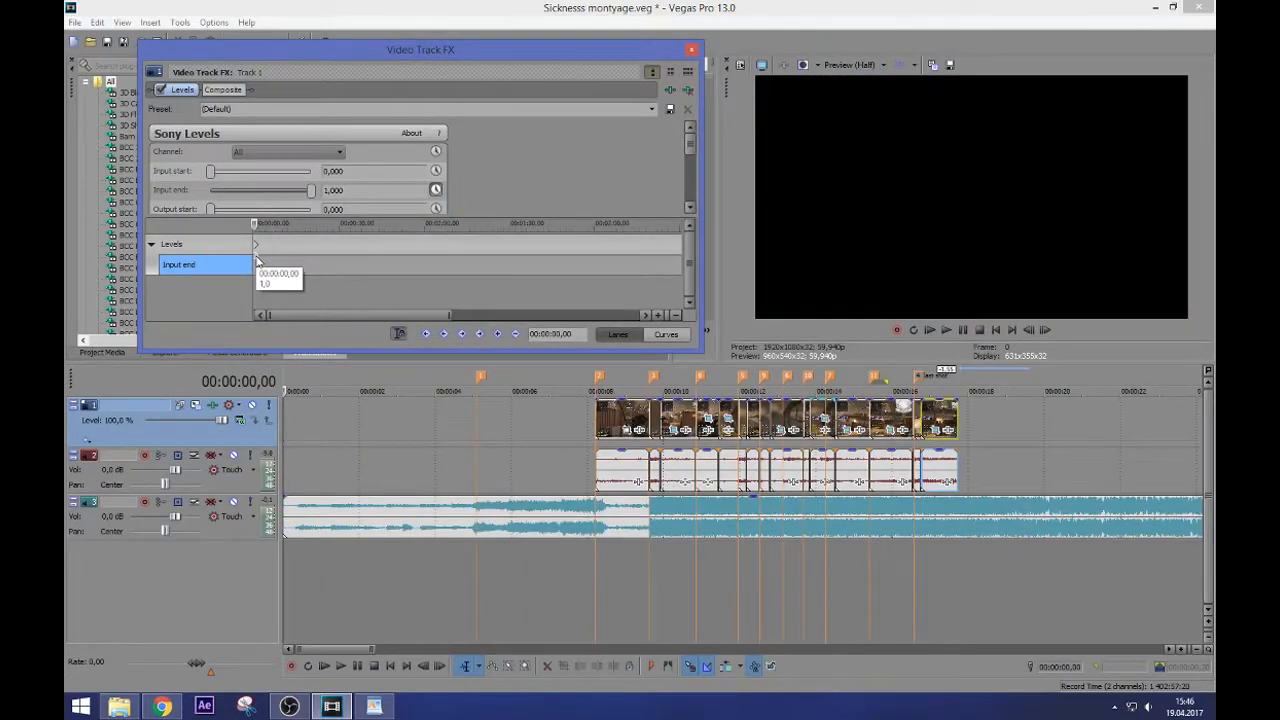
click(598, 415)
key(space)
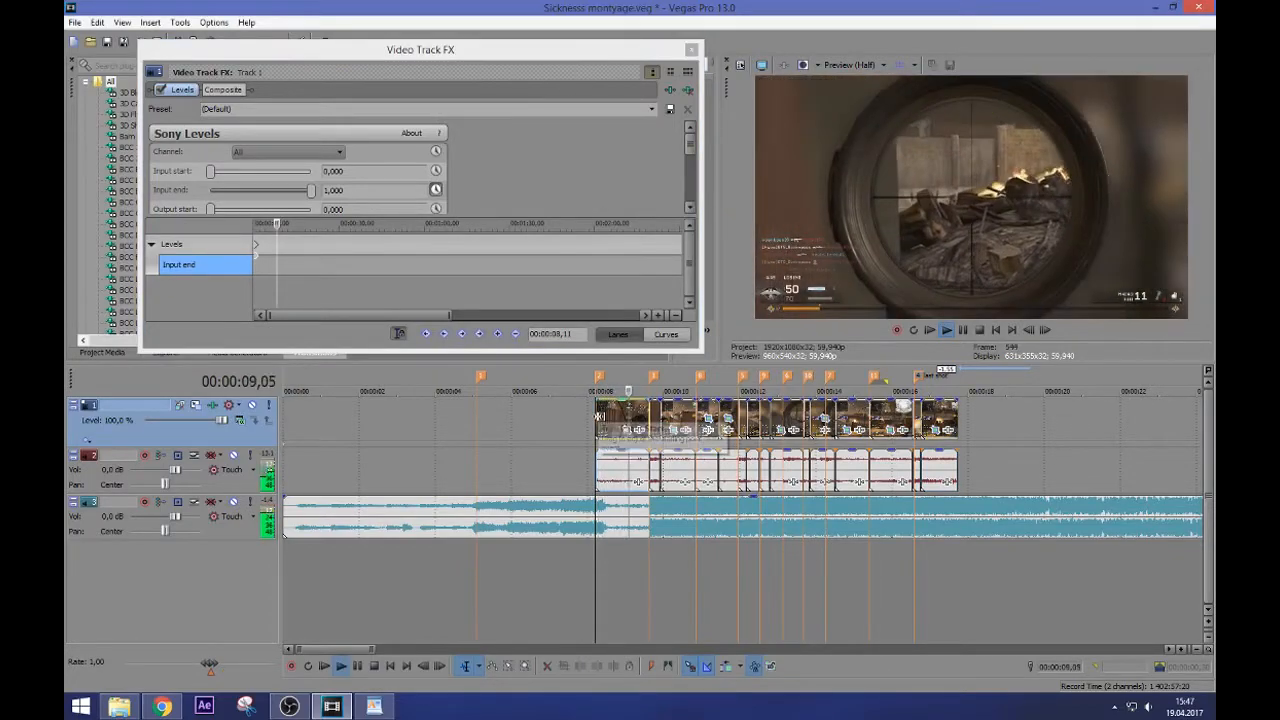
key(Return)
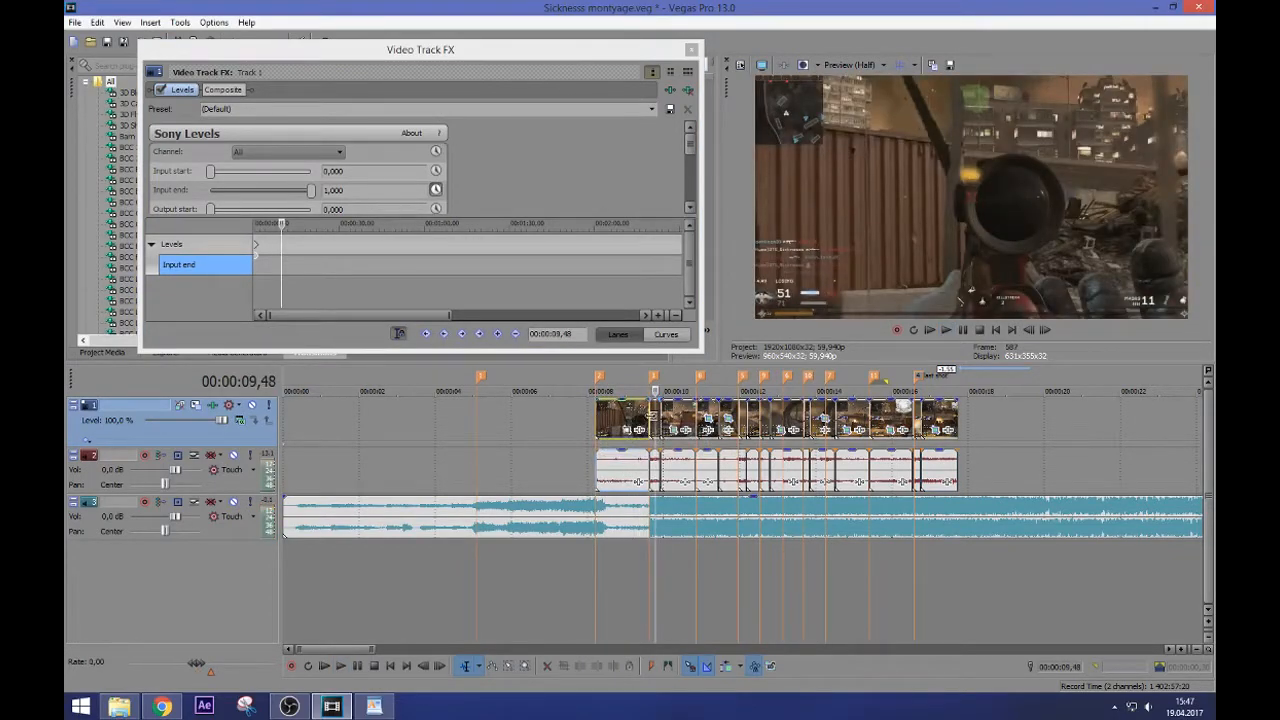
click(651, 415)
click(498, 334)
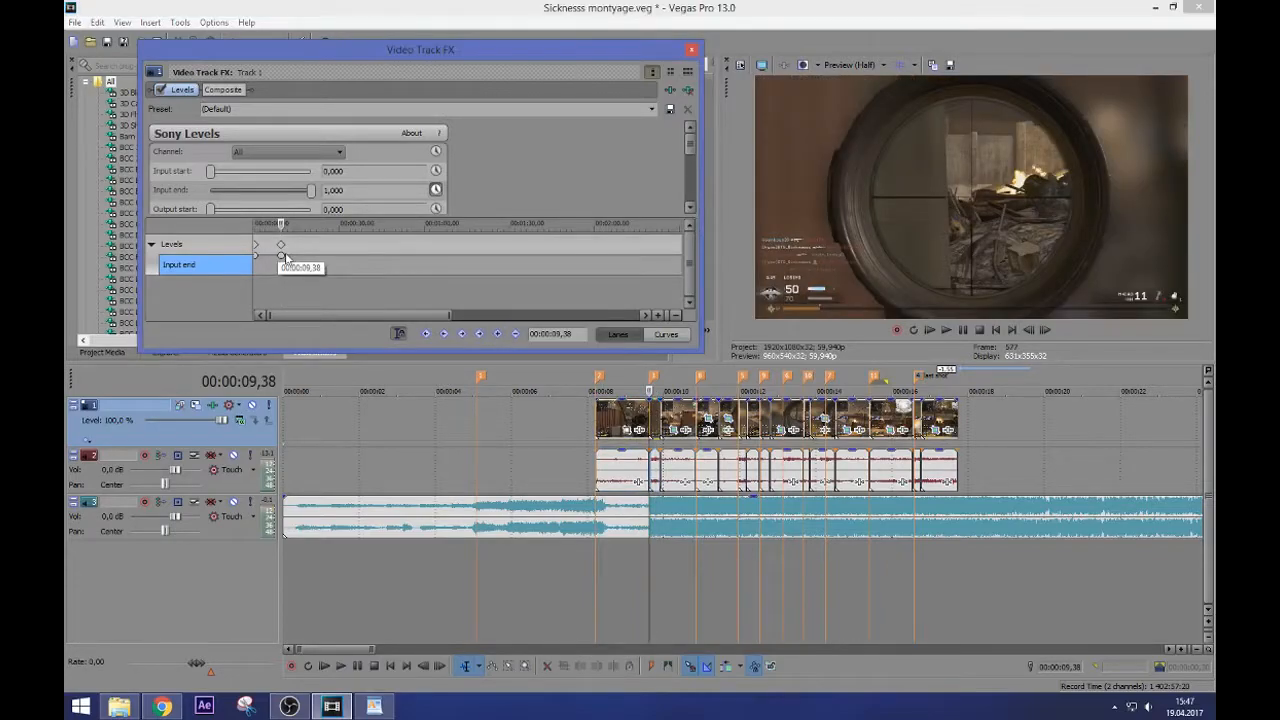
Step around the cut frame by frame and add an Input end keyframe of 1,000 one frame earlier, at 00:00:09,37
scroll(321, 268, up, 2)
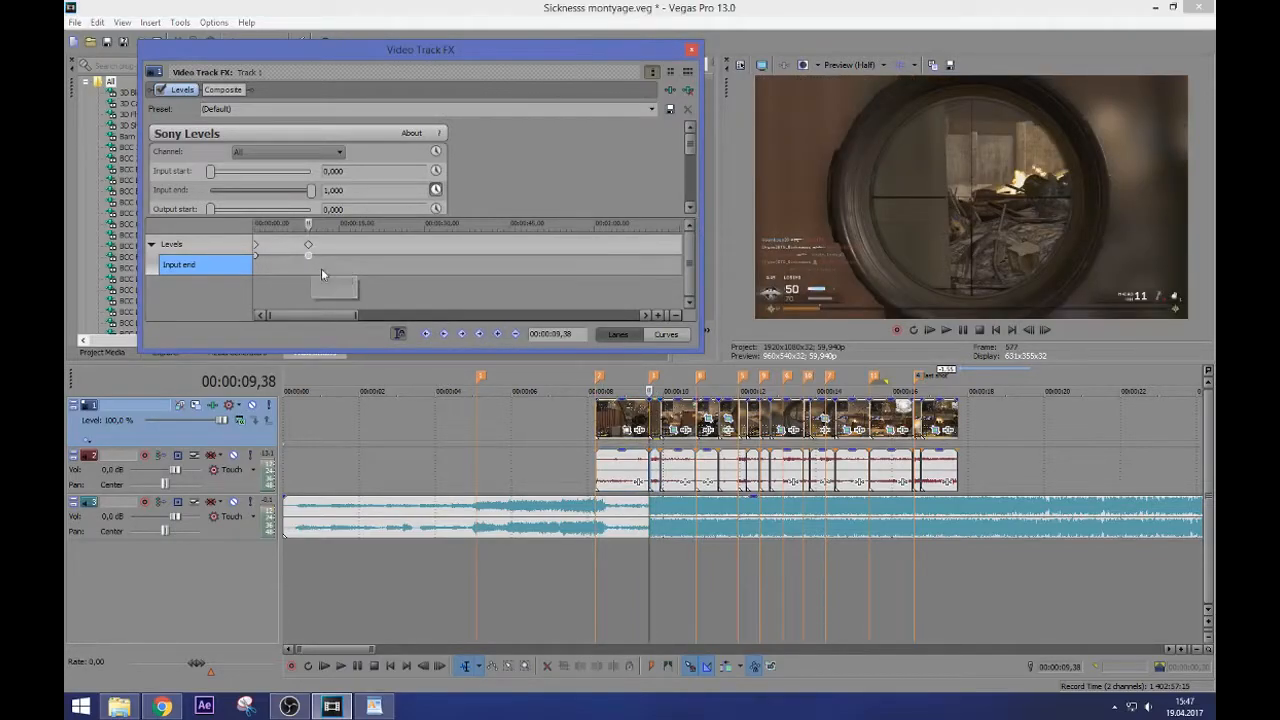
scroll(303, 256, up, 2)
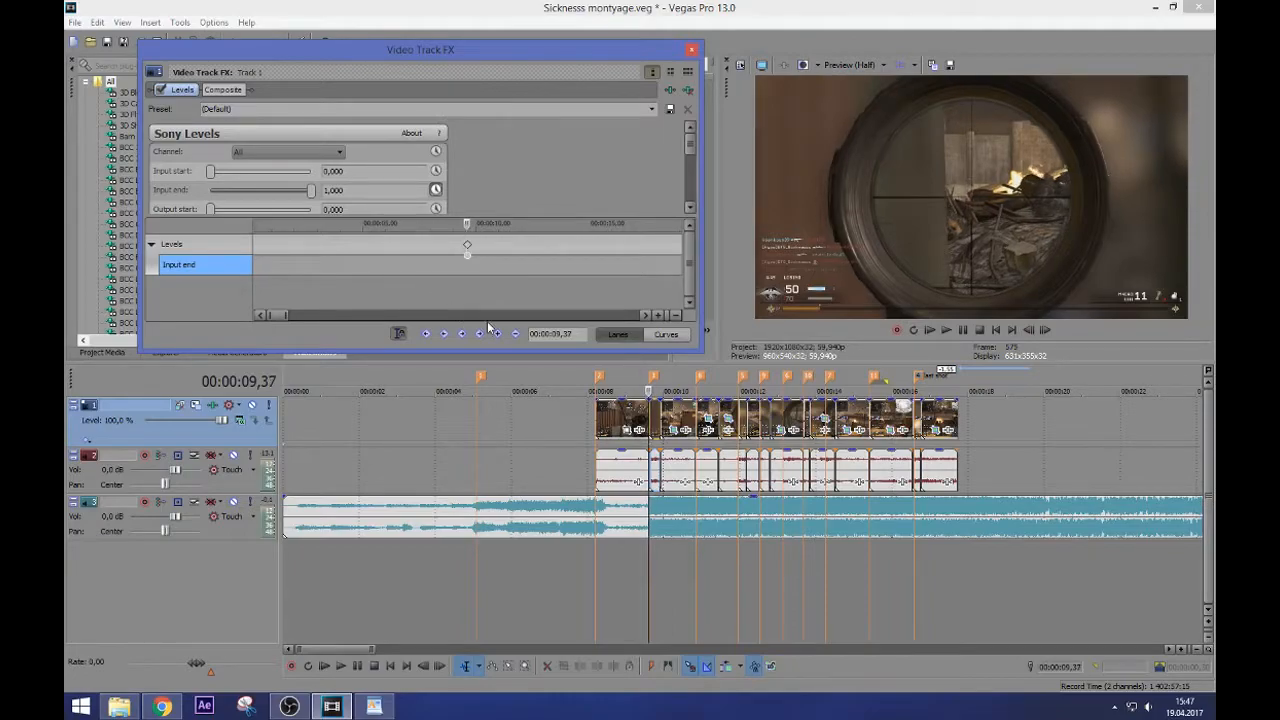
scroll(484, 294, up, 2)
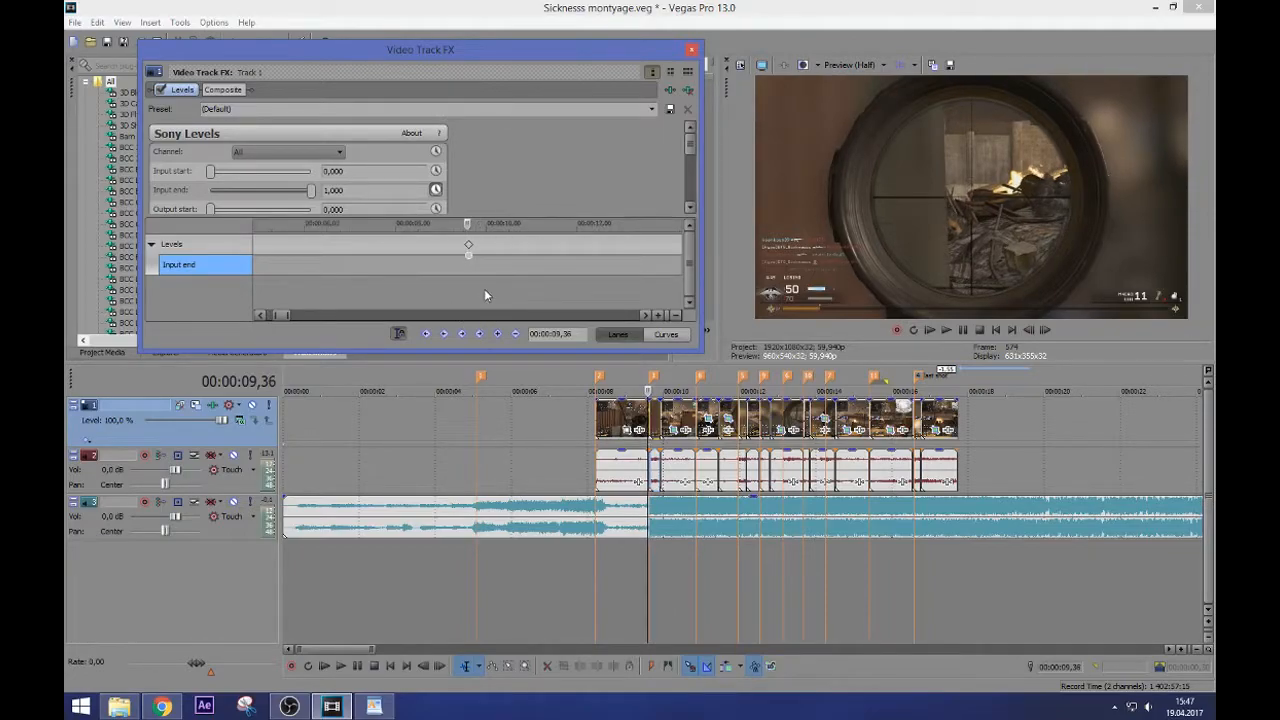
scroll(485, 290, up, 2)
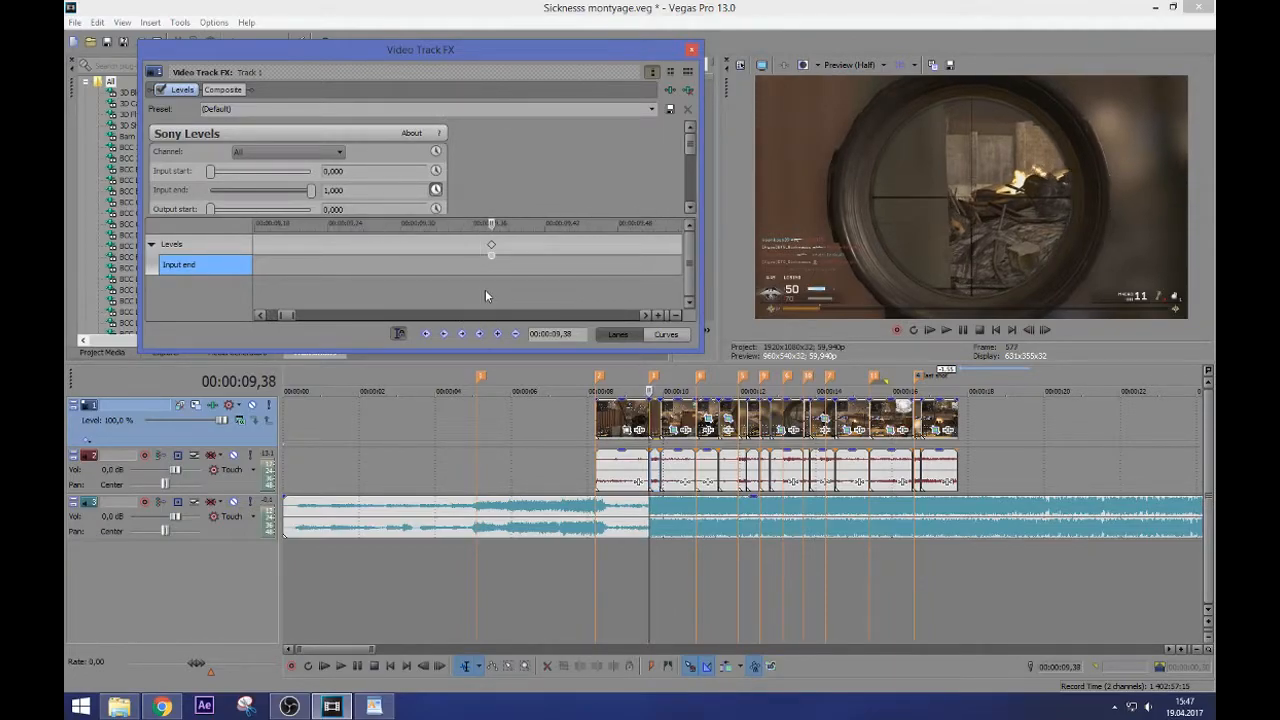
key(Left)
key(Left)
key(Right)
key(Right)
key(Left)
key(Left)
key(Right)
key(Right)
key(Left)
key(Left)
key(Right)
key(Right)
key(Left)
key(Left)
key(Right)
click(497, 333)
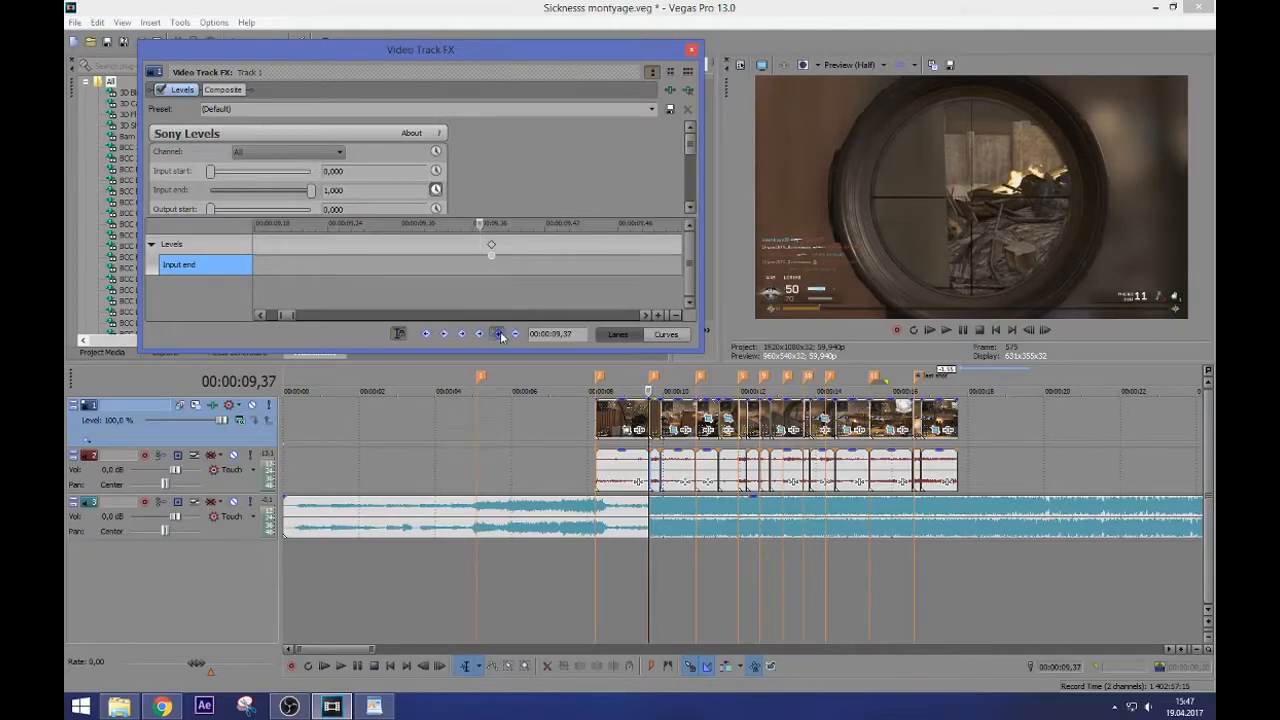
mouse_move(311, 197)
mouse_down()
mouse_move(290, 191)
mouse_move(312, 190)
mouse_up()
Set the 00:00:09,38 keyframe's Input end to 0,714 and play from the cut to the next beat to review the brightening
click(492, 249)
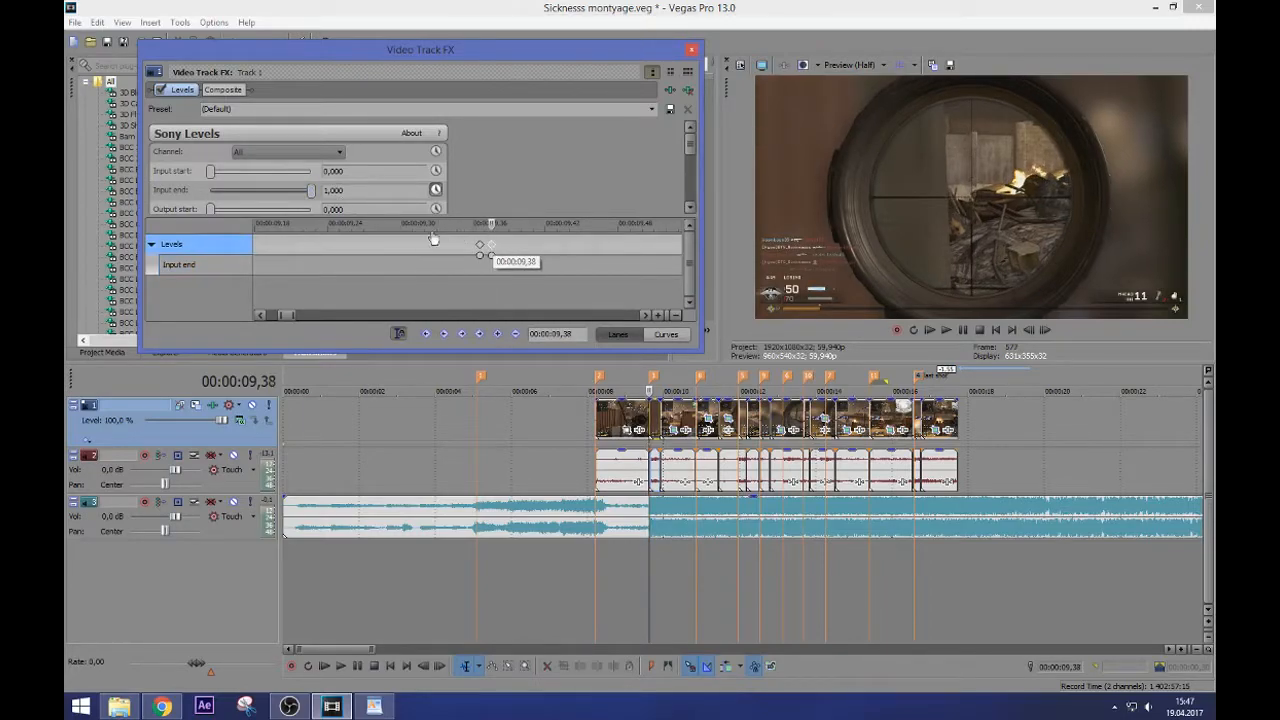
drag(311, 190, 283, 190)
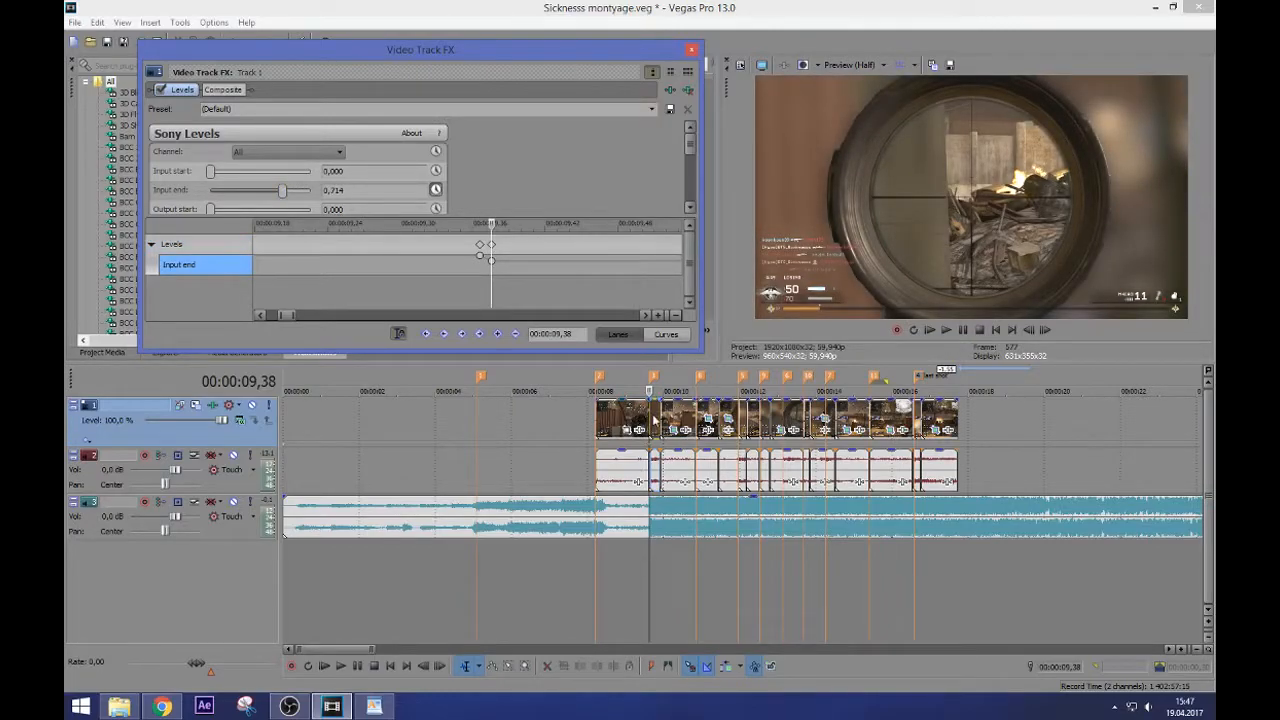
key(space)
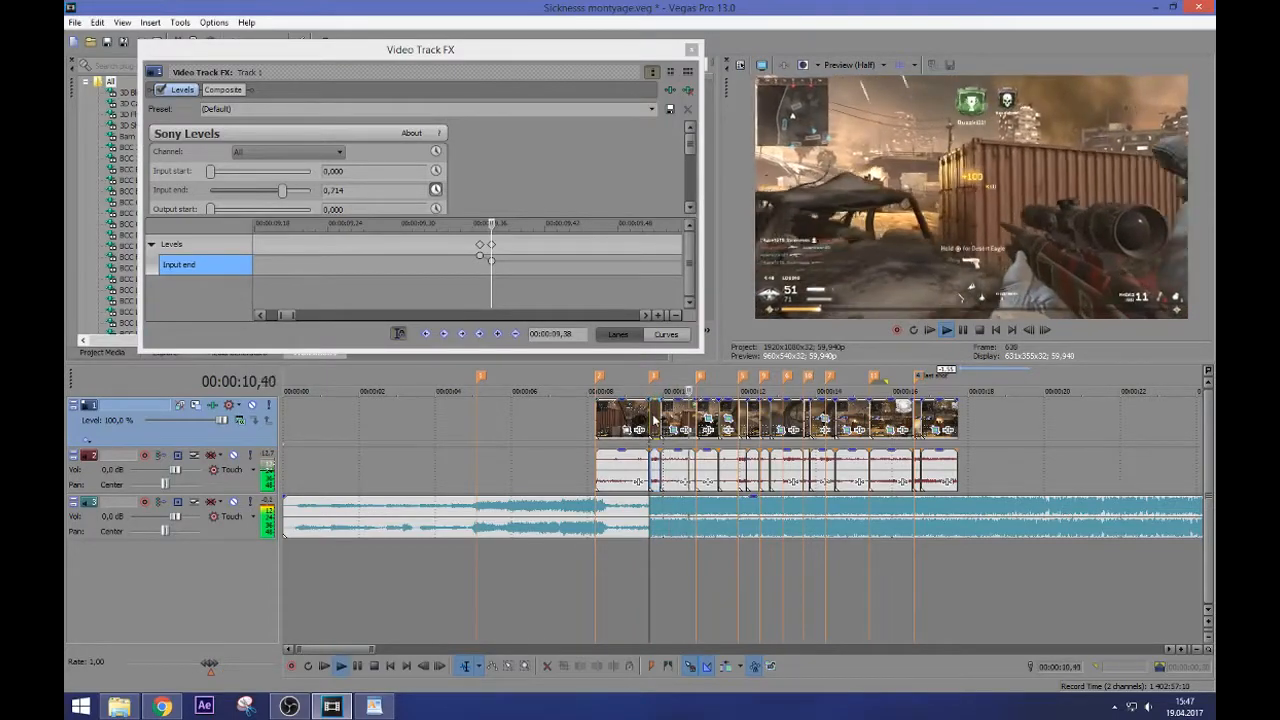
key(Return)
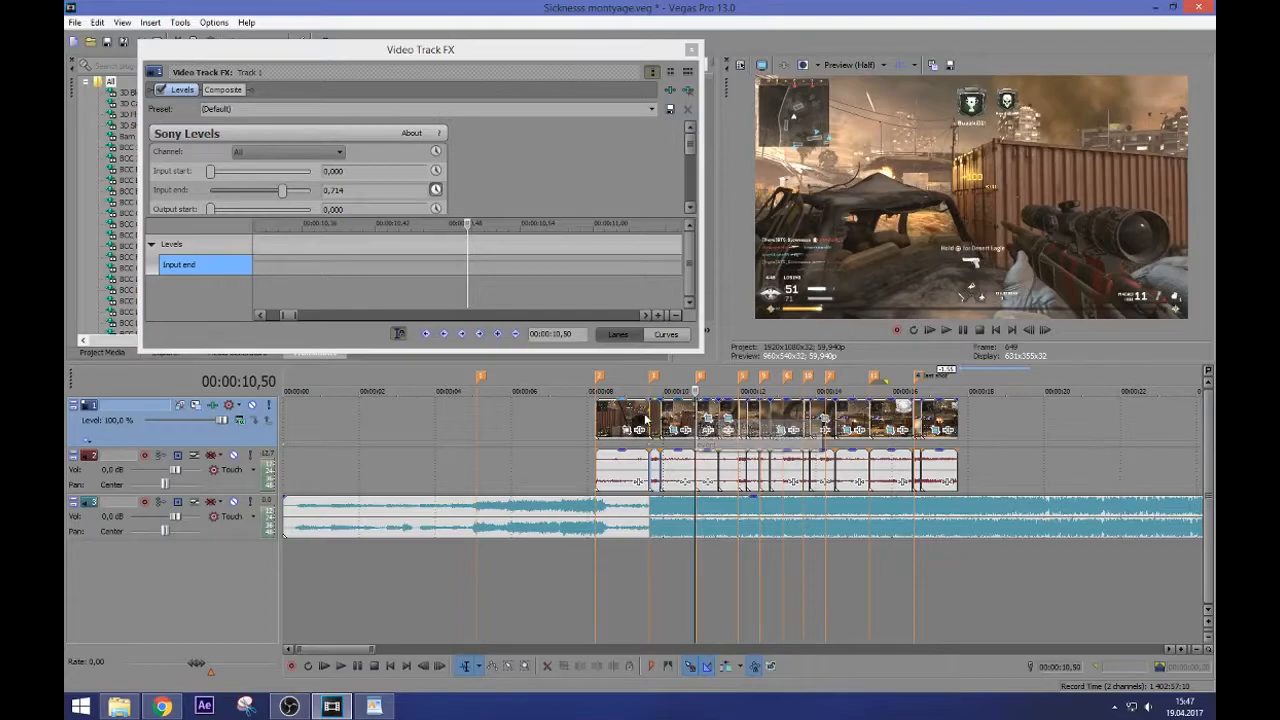
key(space)
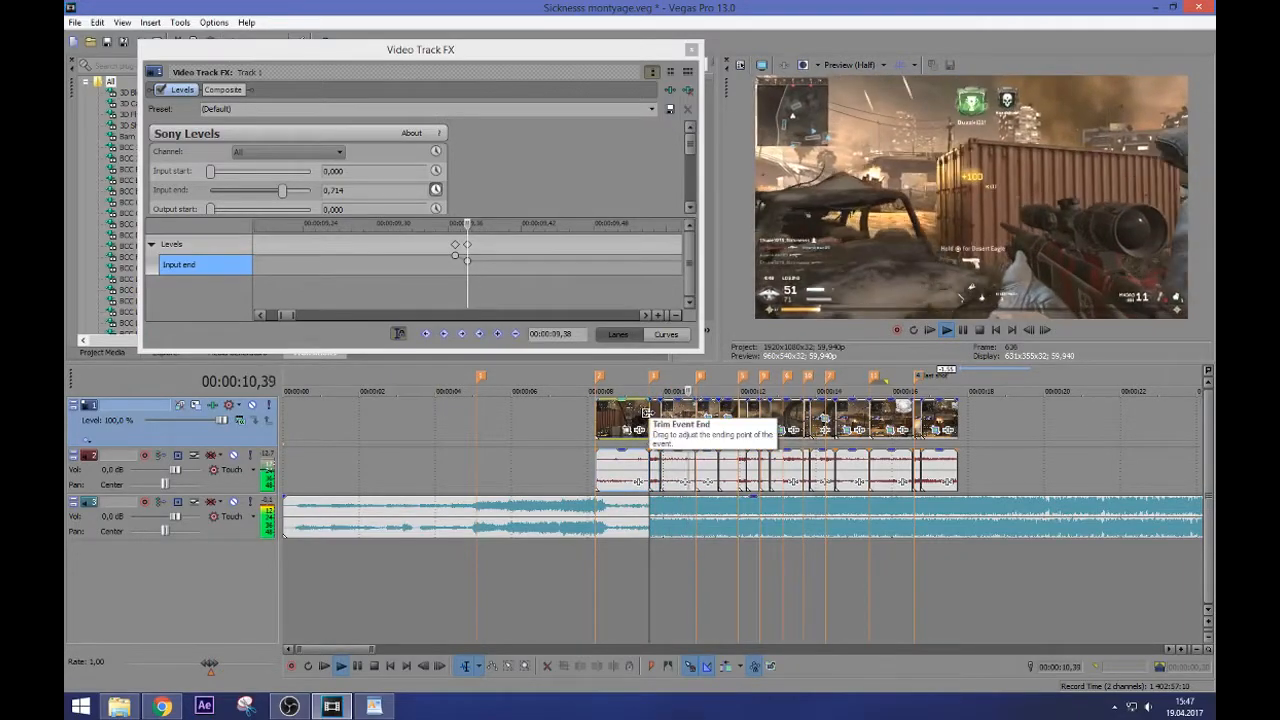
key(Return)
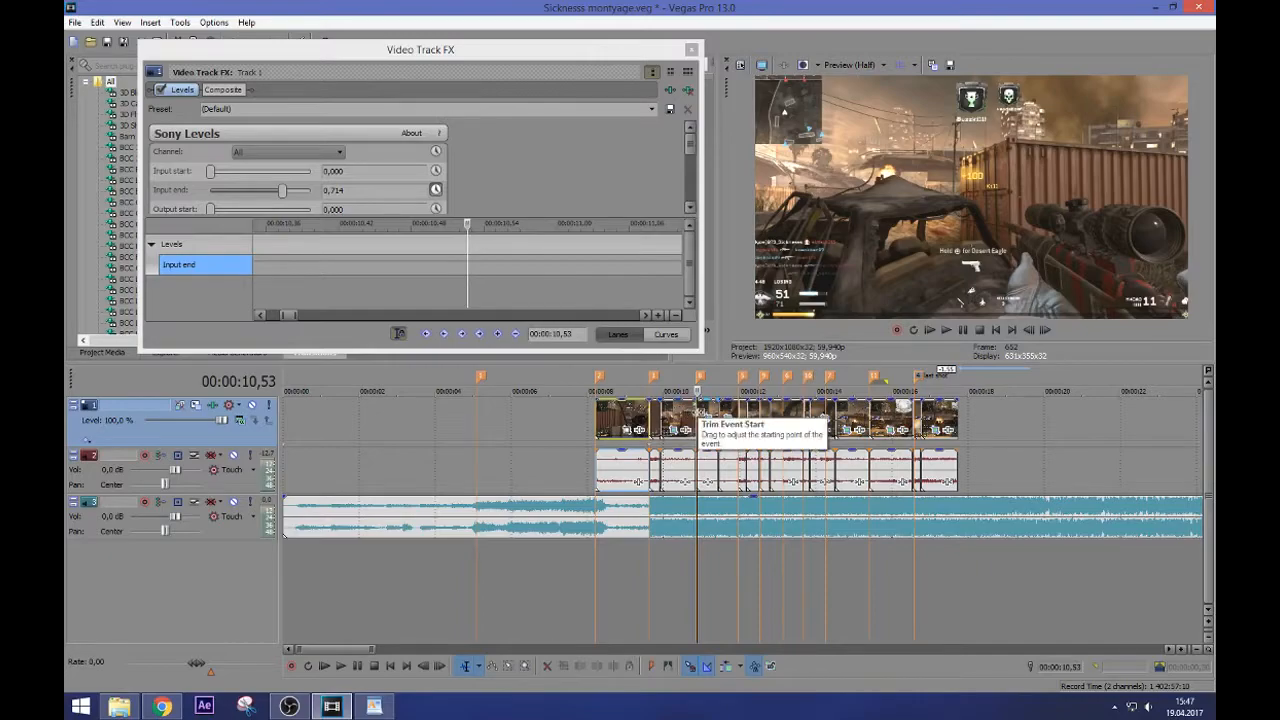
Add an Input end keyframe at the next cut, 00:00:10,51, and set Input end to 1,000 one frame earlier, at 00:00:10,50
click(694, 413)
scroll(694, 413, up, 5)
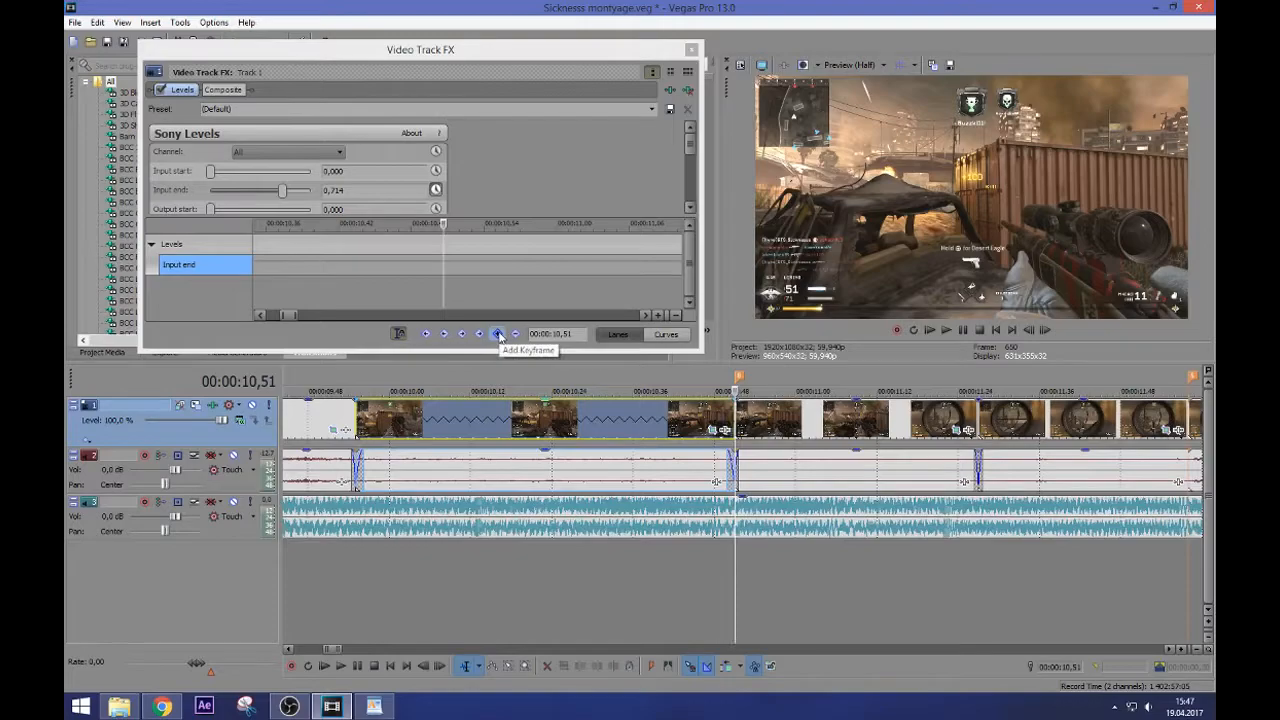
click(497, 334)
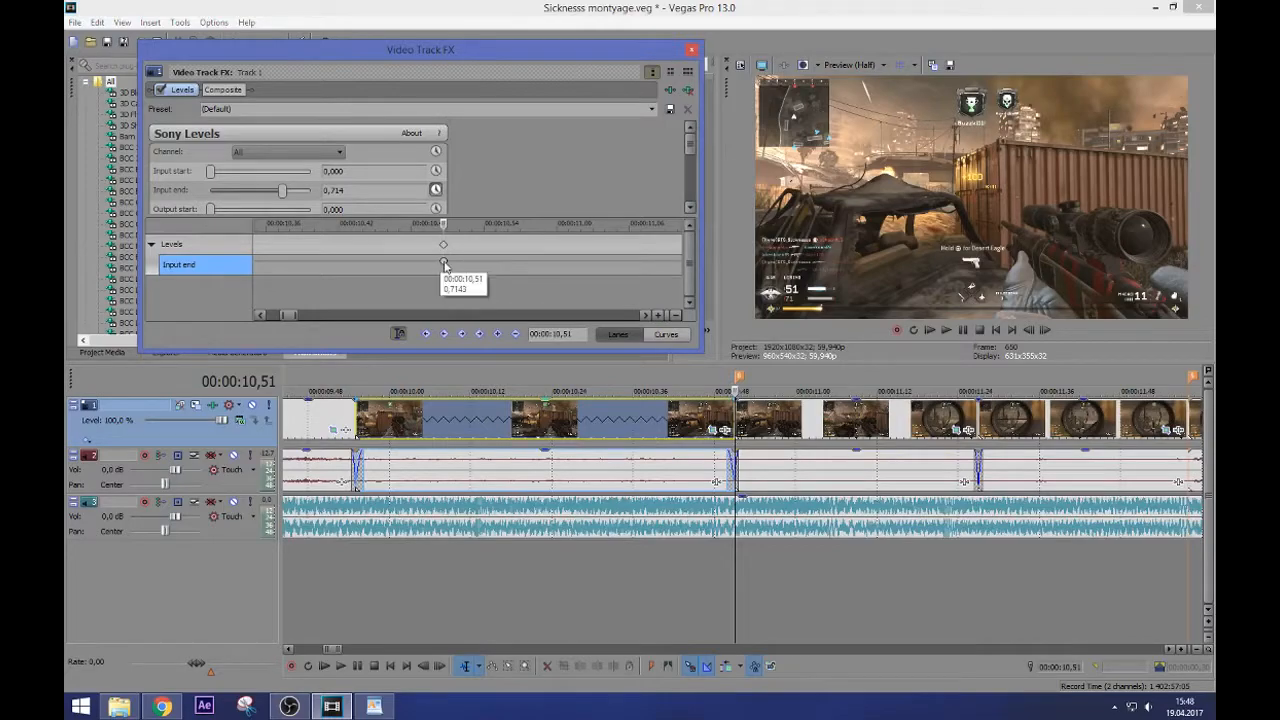
scroll(446, 266, down, 2)
scroll(447, 266, down, 2)
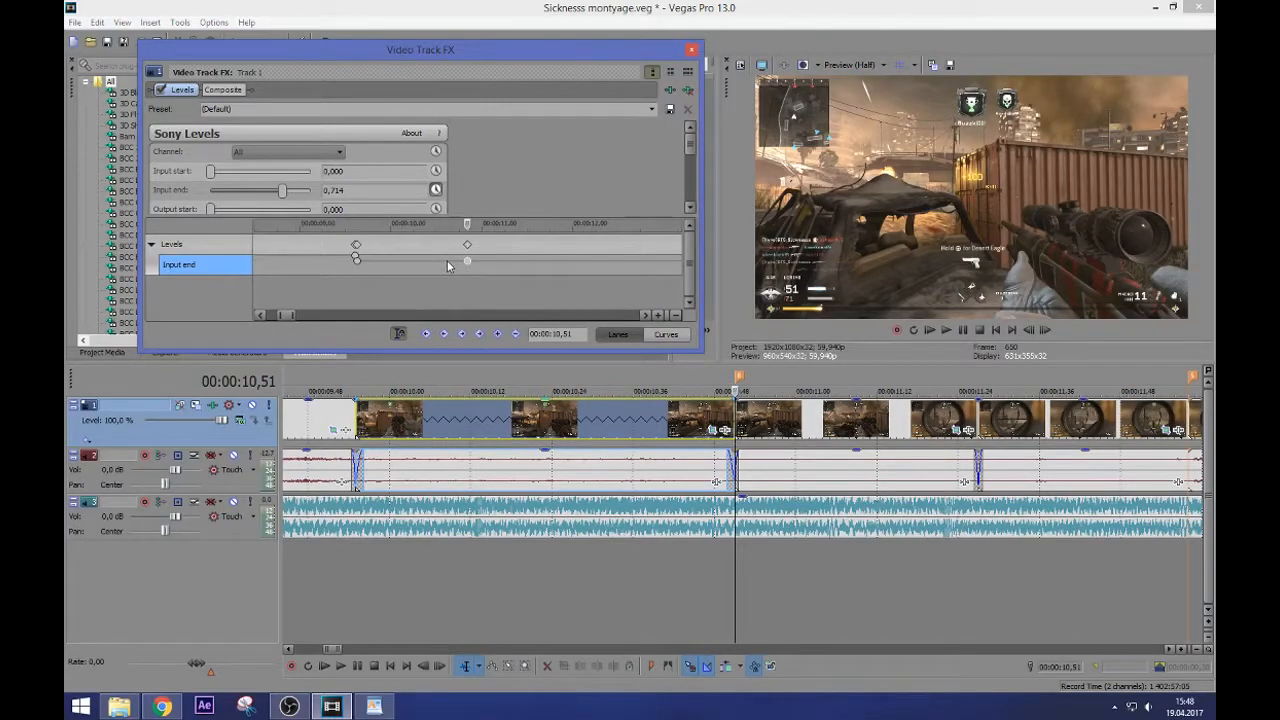
mouse_move(360, 263)
key(Left)
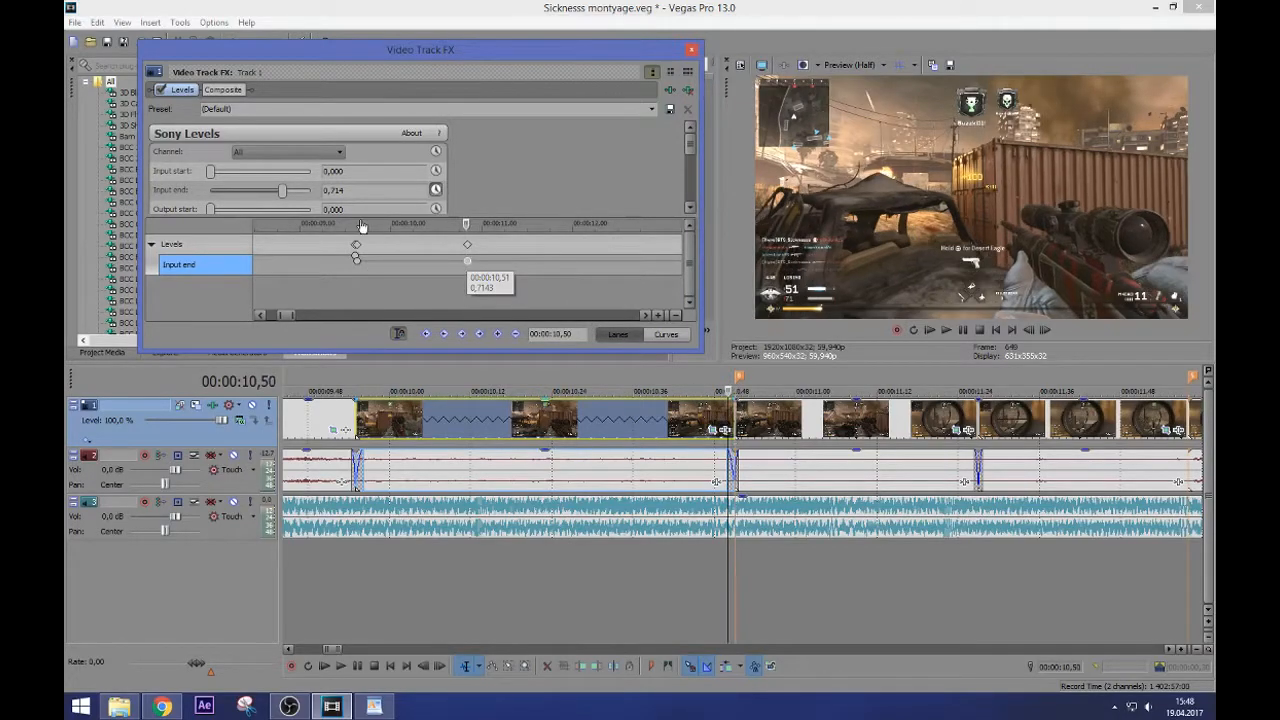
scroll(472, 265, up, 5)
drag(283, 191, 333, 193)
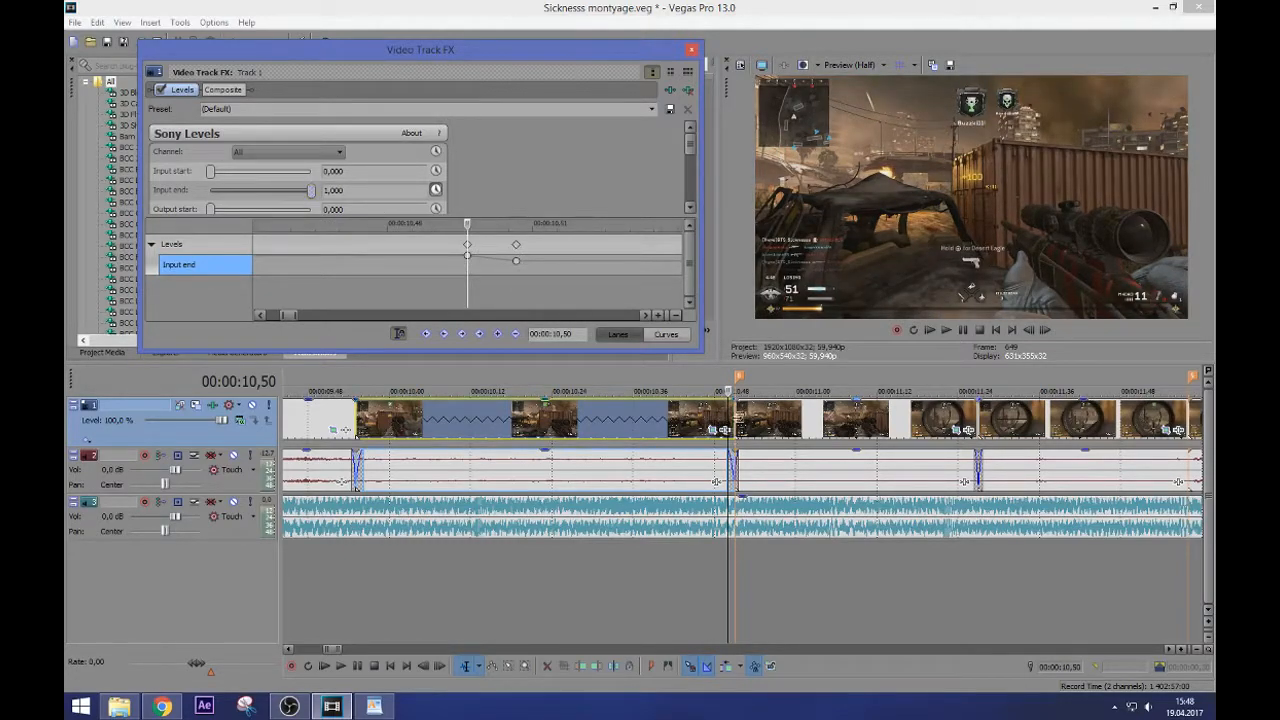
Play on to the following cut, add an Input end keyframe at 00:00:11,27, and set Input end to 1,000 at 00:00:11,26
click(737, 418)
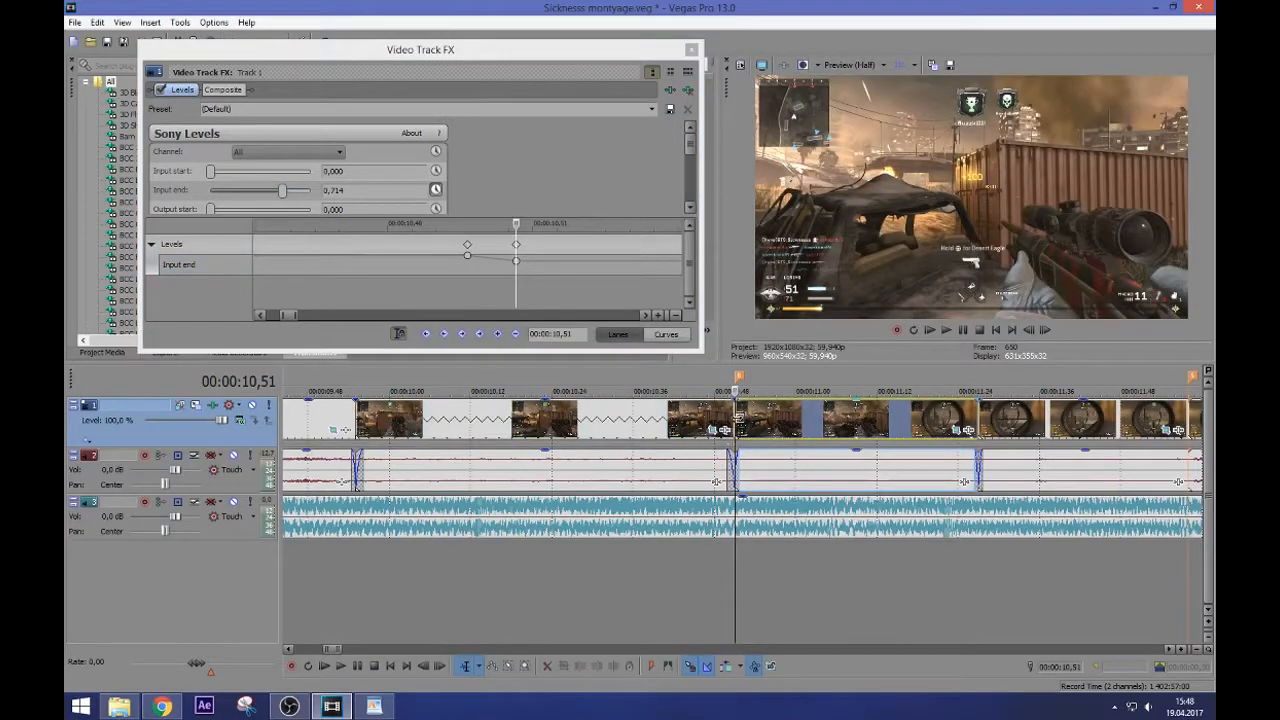
scroll(737, 421, down, 4)
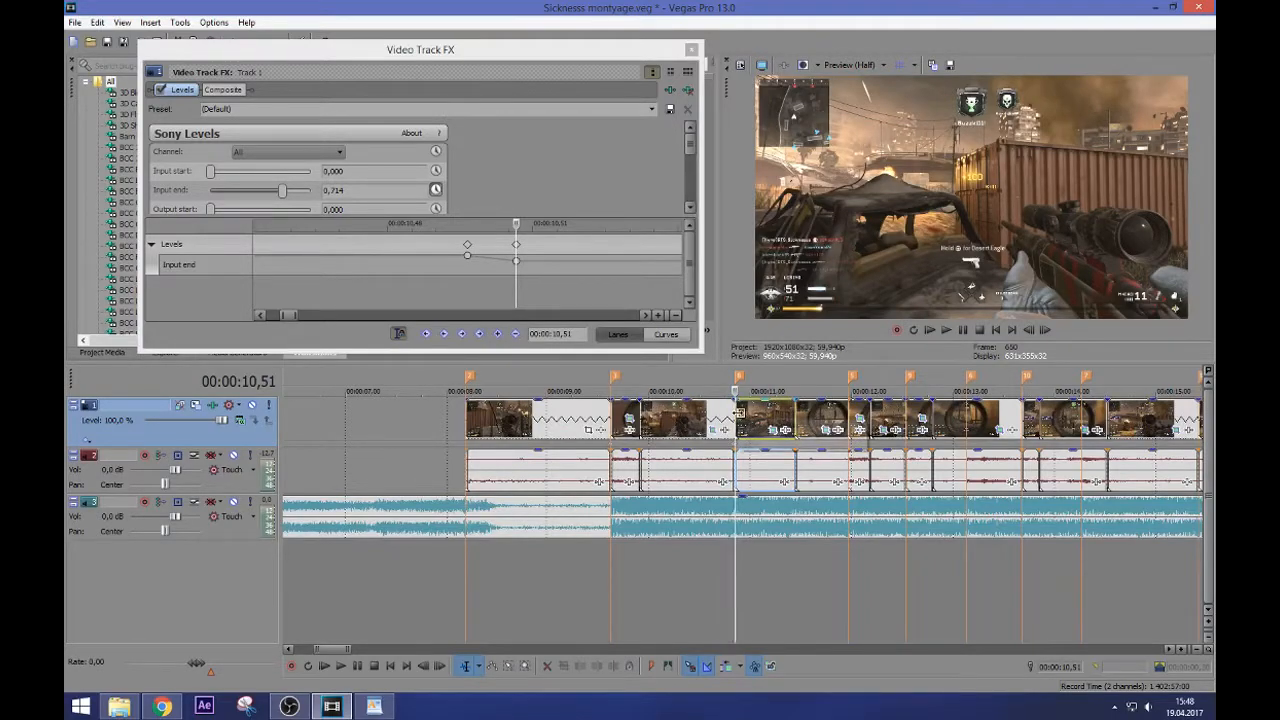
key(space)
key(Return)
key(Right)
key(Right)
key(Right)
key(Right)
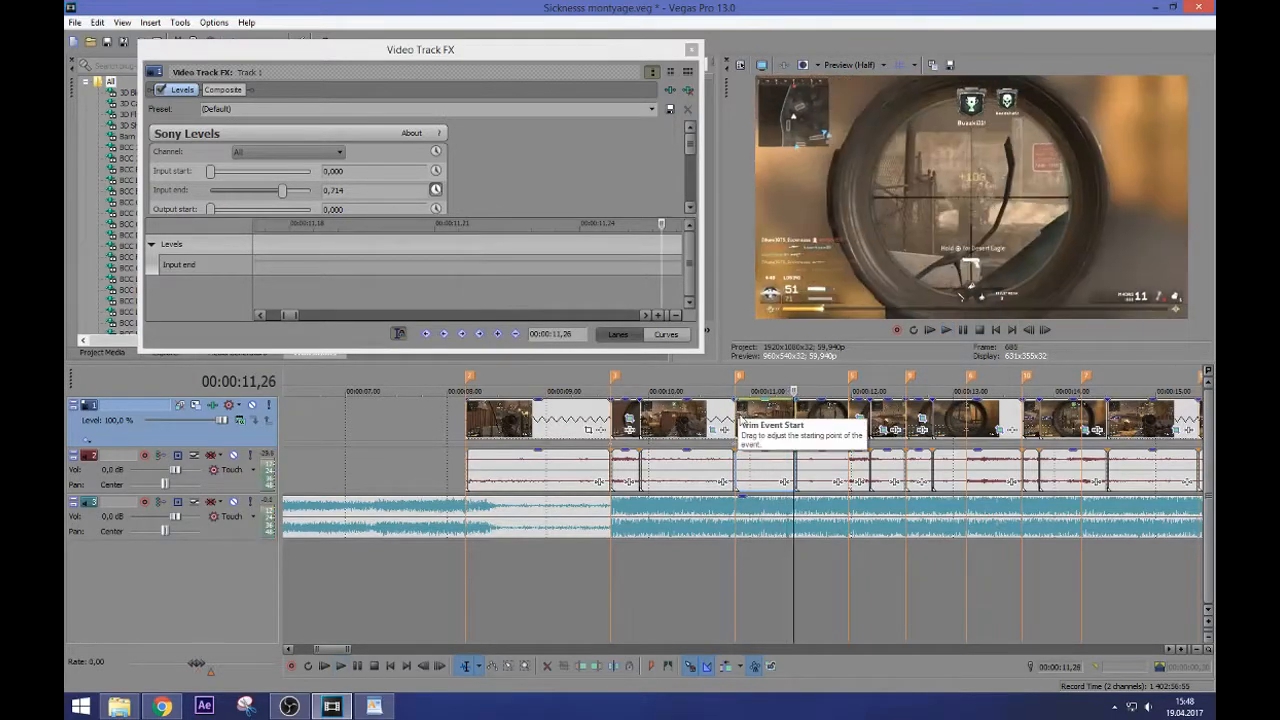
key(Right)
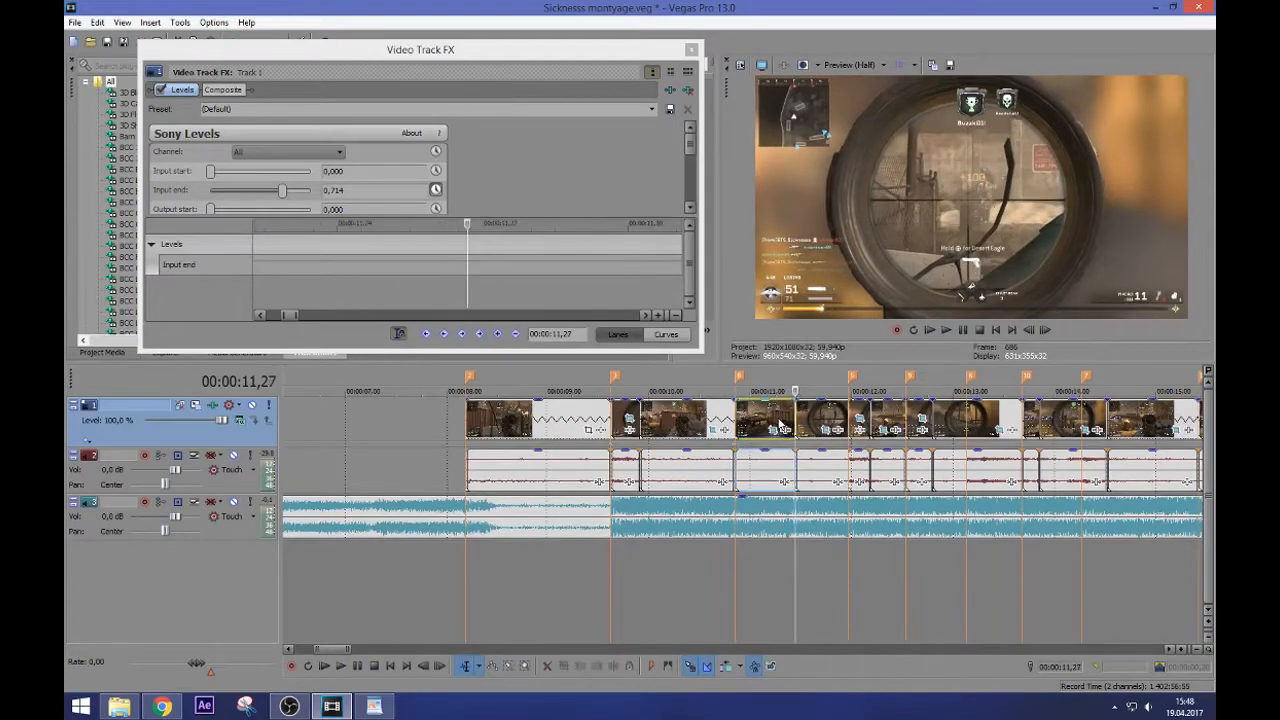
click(497, 334)
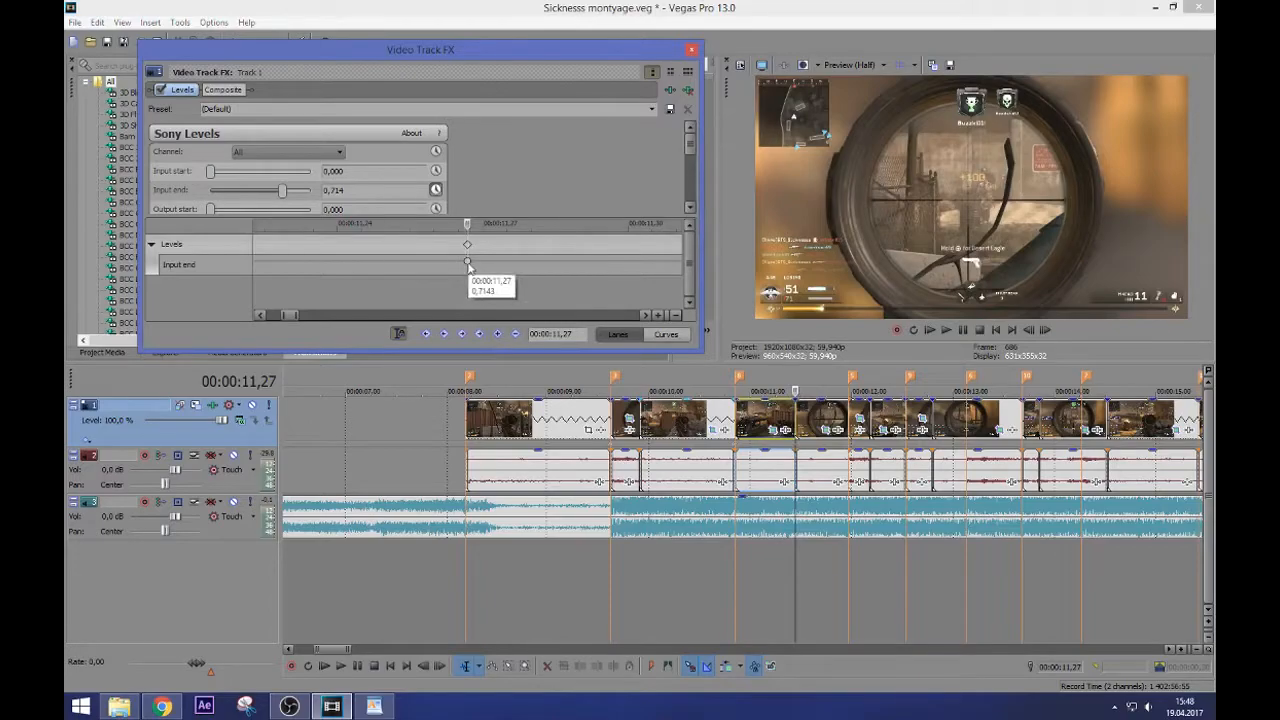
click(457, 261)
drag(286, 194, 436, 213)
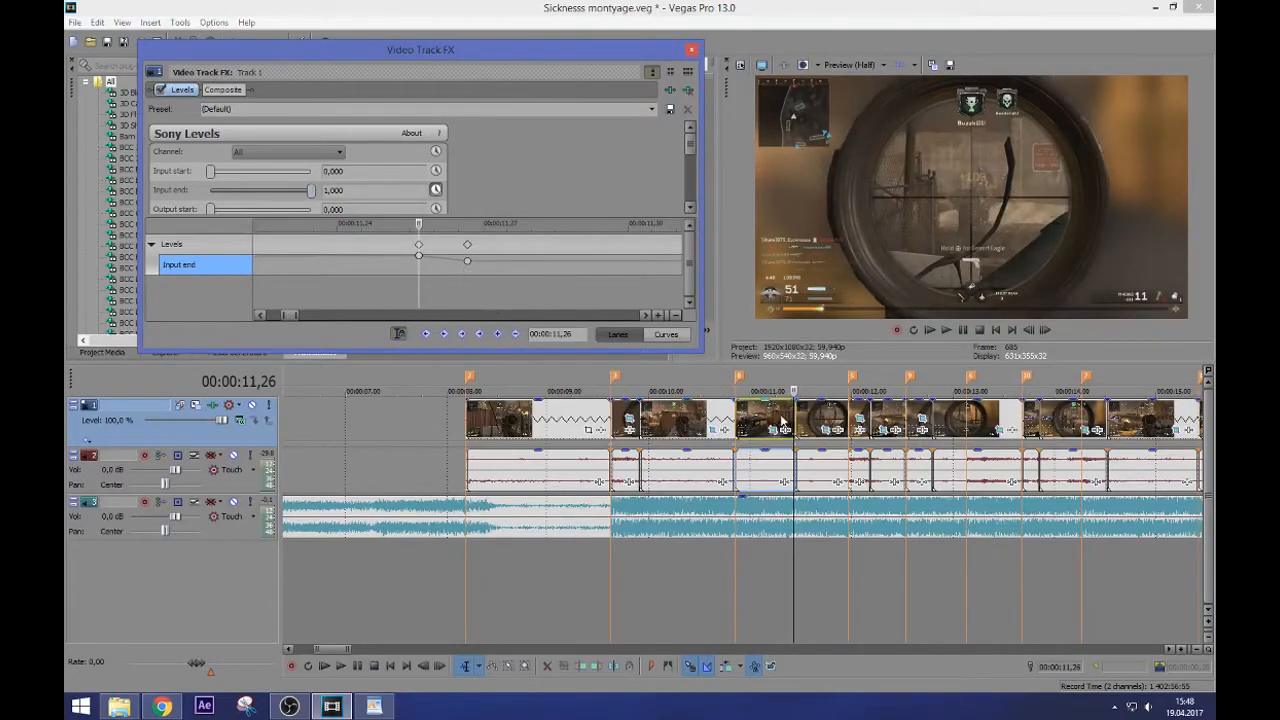
Play on to the next cut, add an Input end keyframe at 00:00:11,58, and set Input end to 1,000 at 00:00:11,57
click(946, 329)
key(Return)
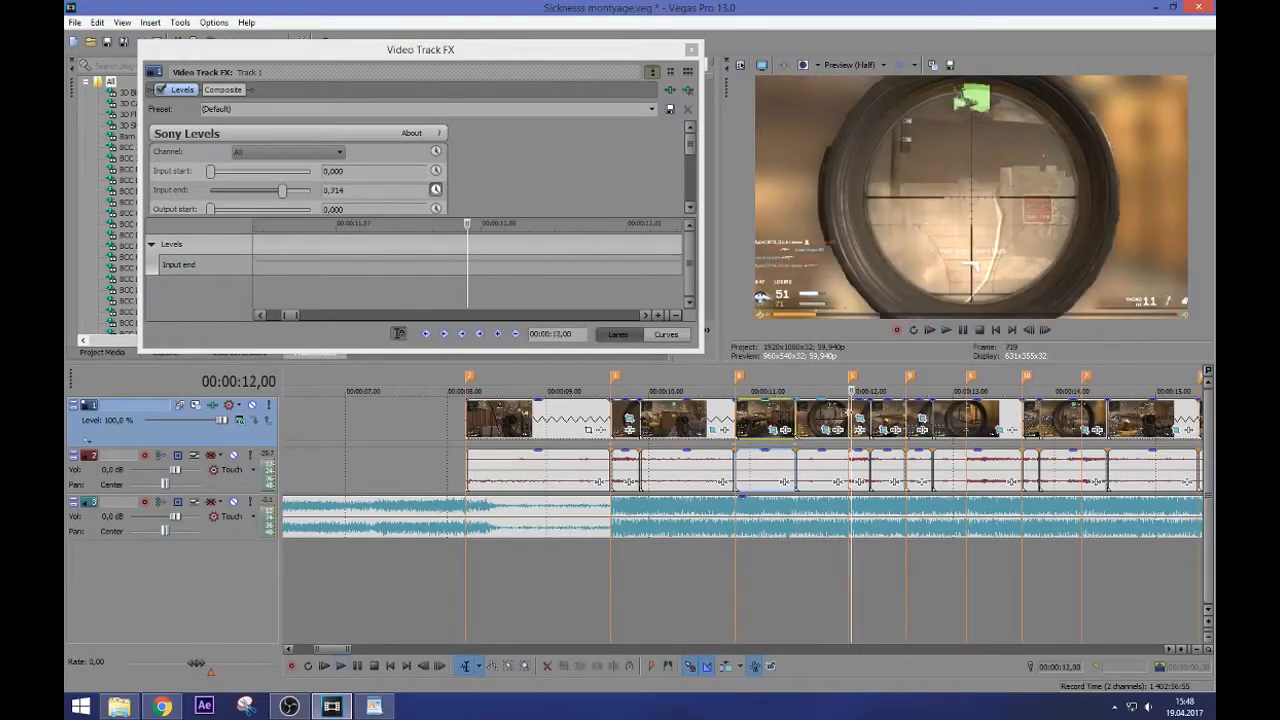
click(849, 418)
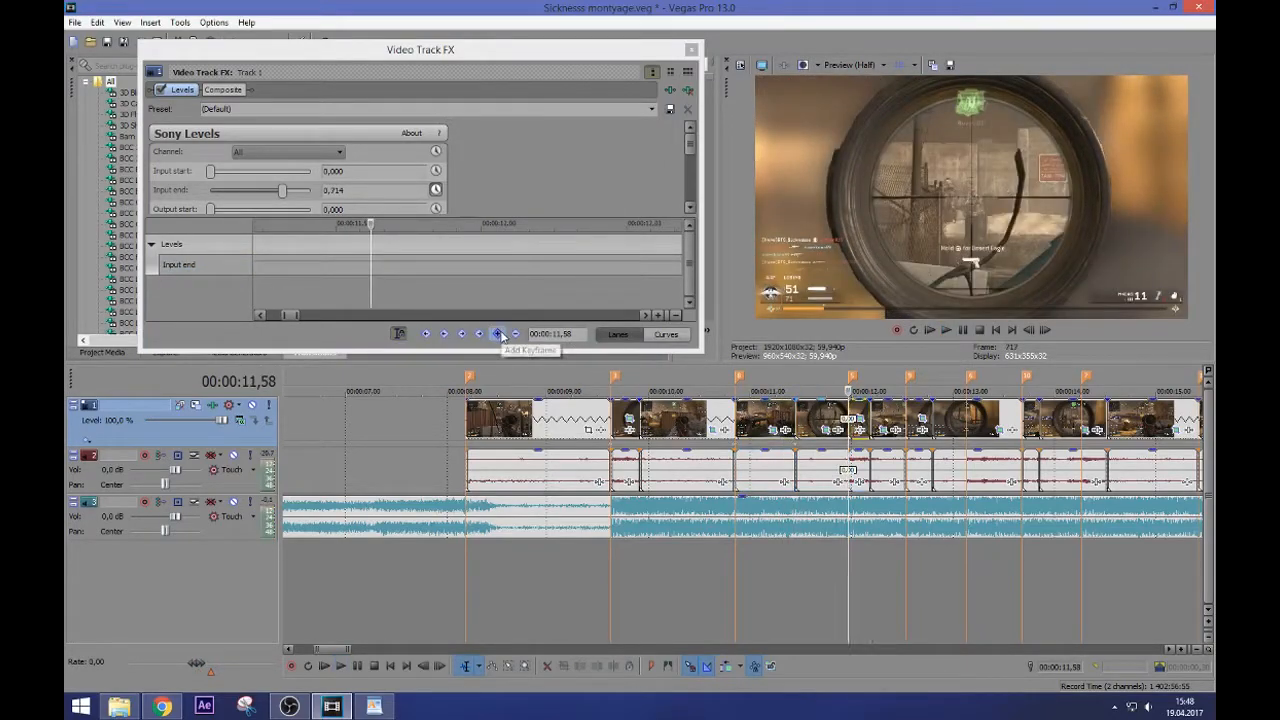
click(498, 334)
click(370, 261)
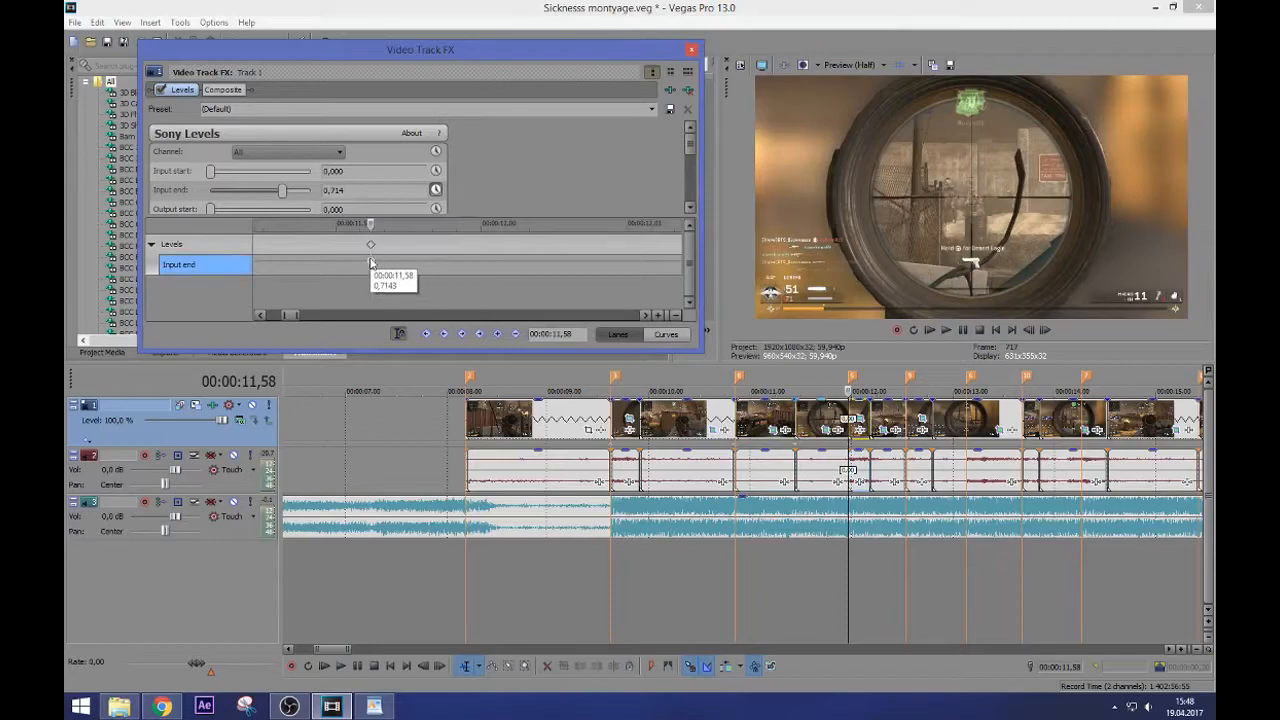
drag(283, 192, 312, 191)
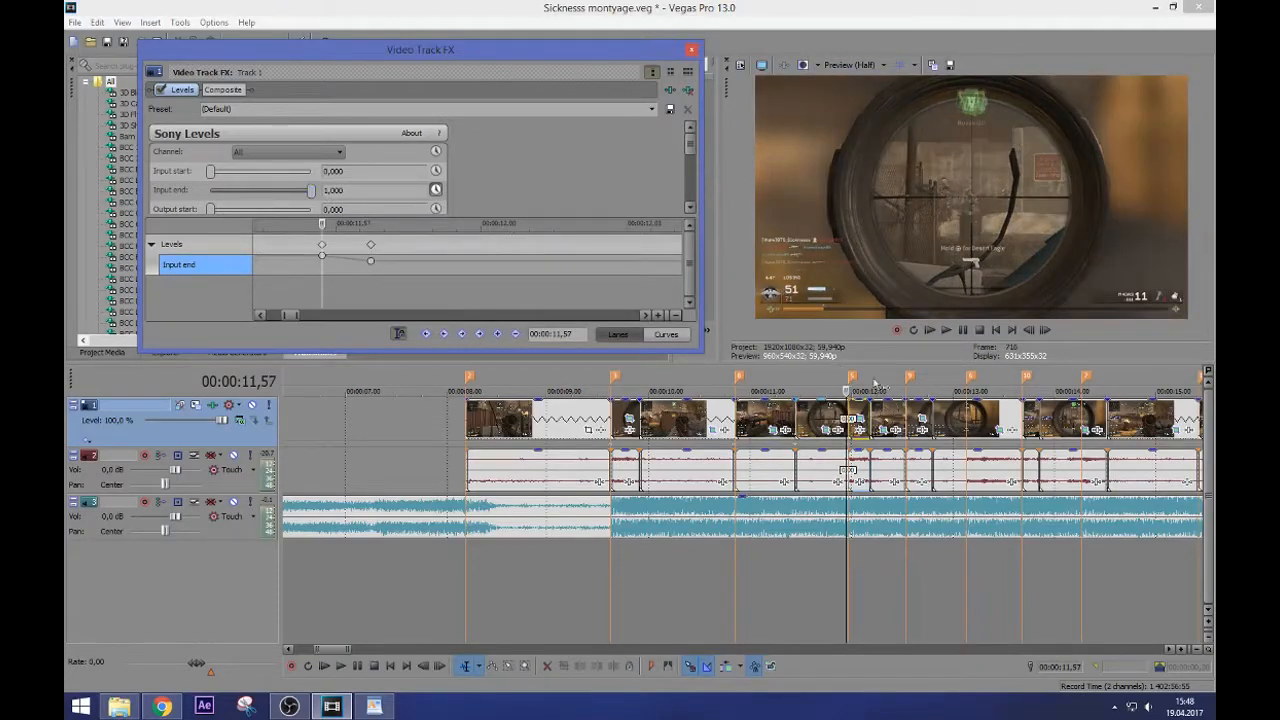
Play on to the following beat, add an Input end keyframe at 00:00:12,32, and set Input end to 1,000 at 00:00:12,31
click(847, 417)
key(space)
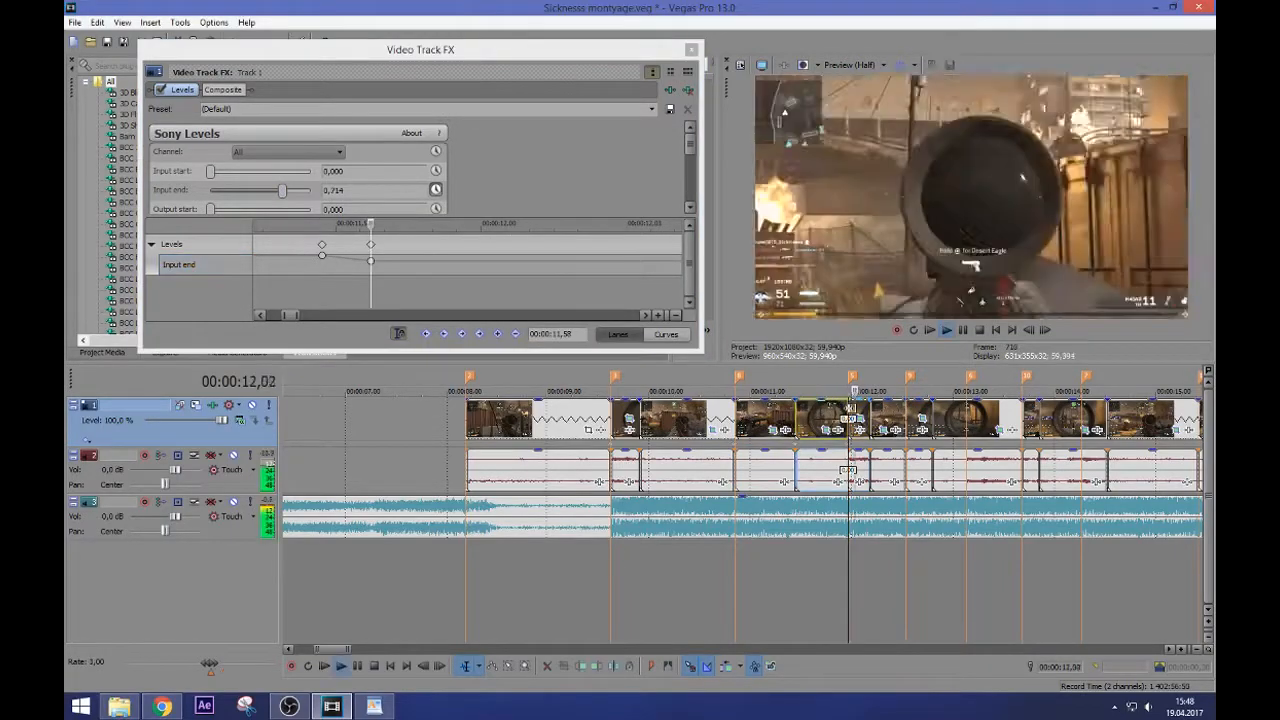
key(Return)
click(908, 418)
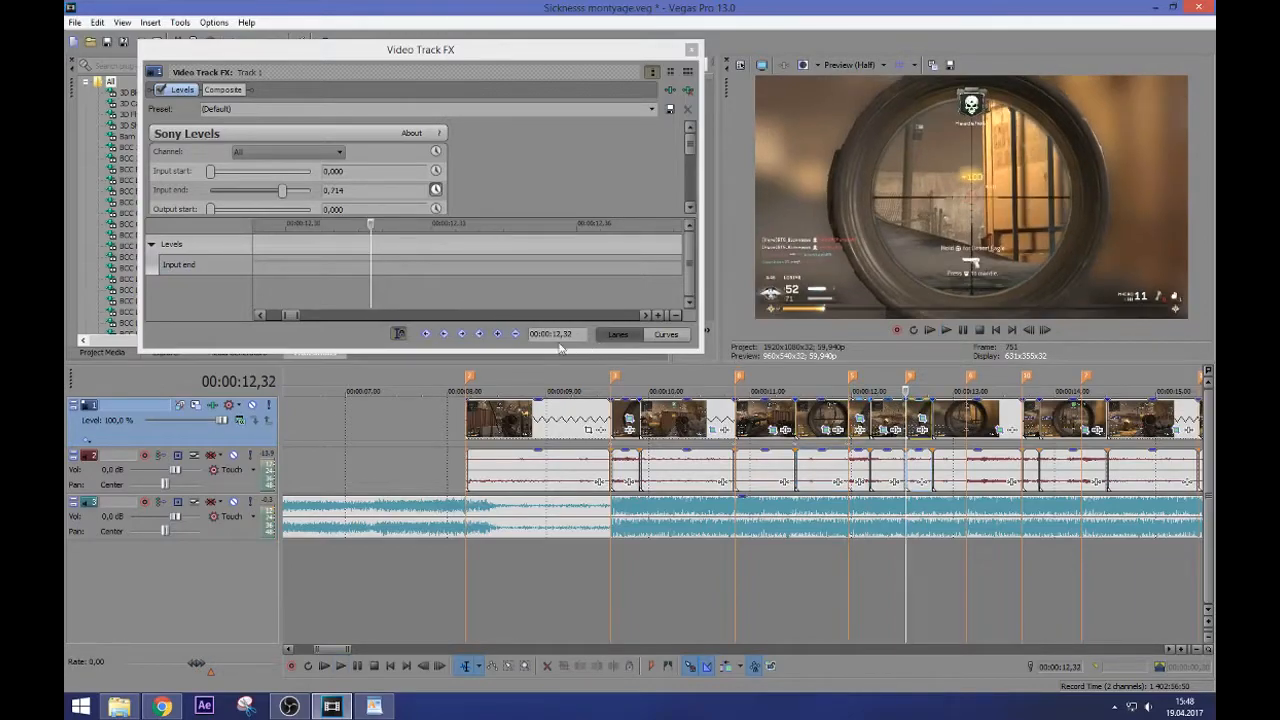
click(498, 334)
click(371, 262)
key(Left)
drag(283, 190, 312, 191)
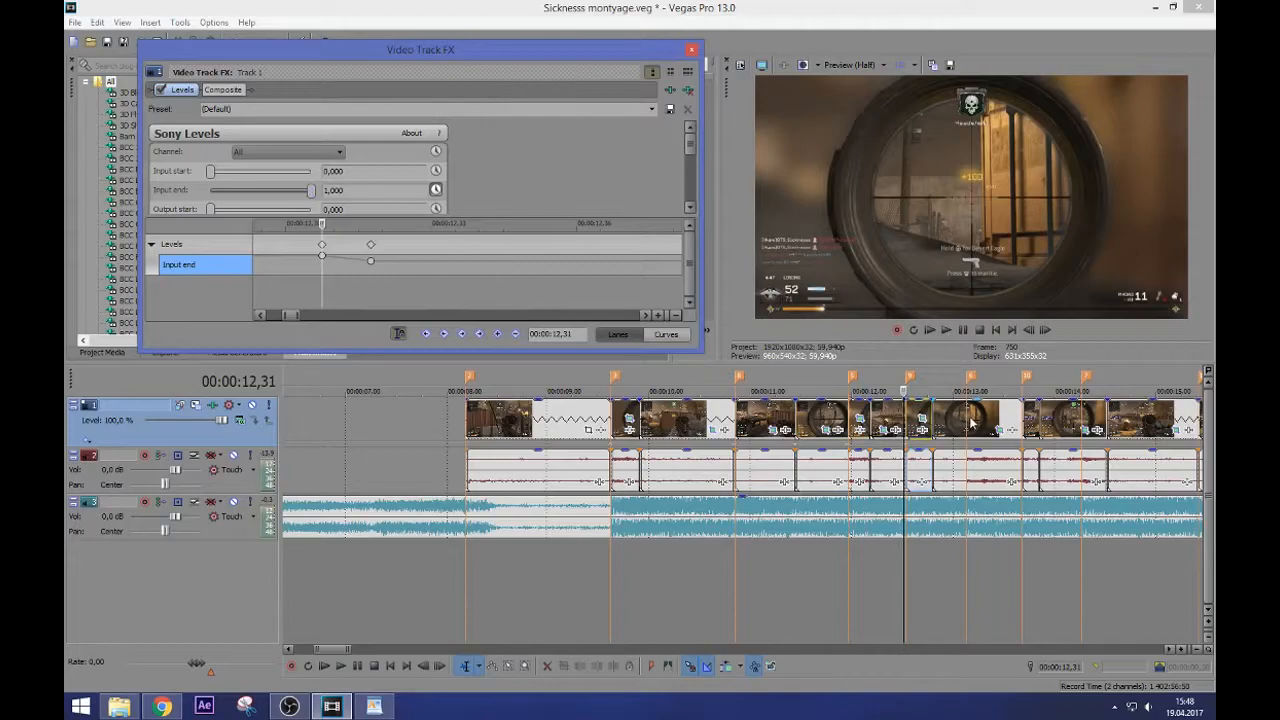
Check the next beat by playback, add an Input end keyframe at 00:00:13,08, and set Input end to 1,000 one frame earlier, at 00:00:13,07
click(966, 424)
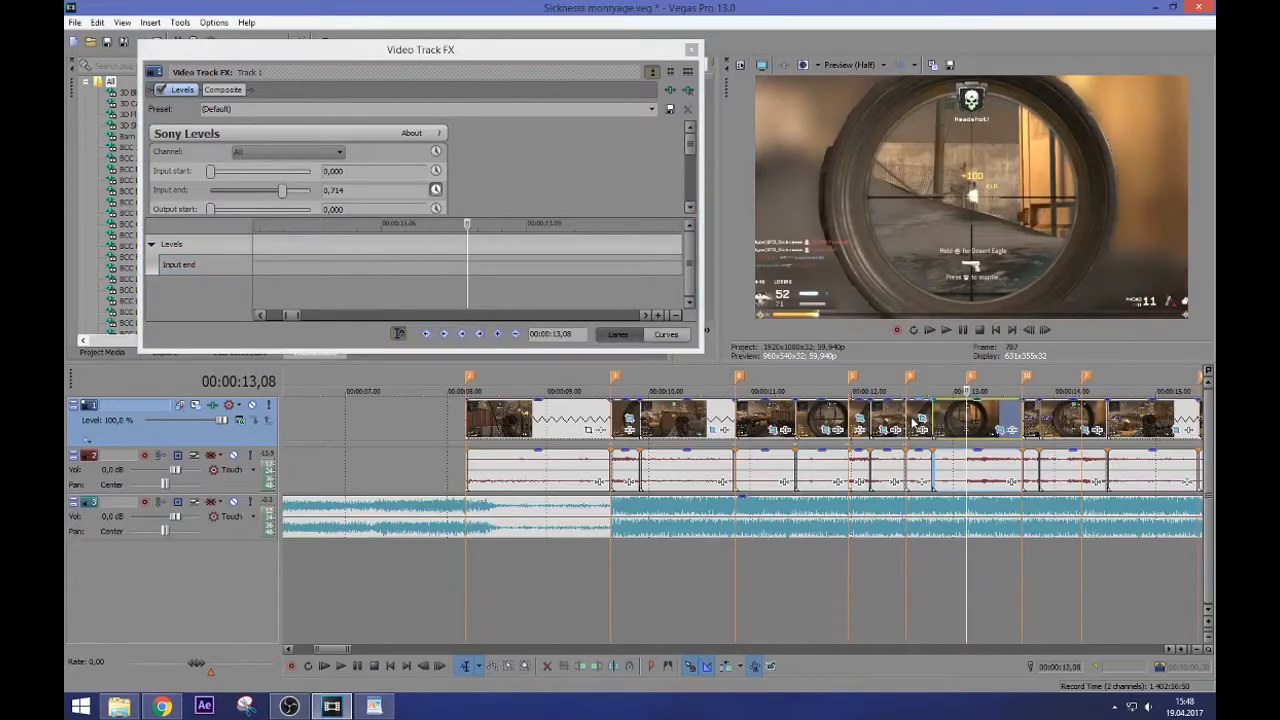
click(910, 420)
key(space)
key(Return)
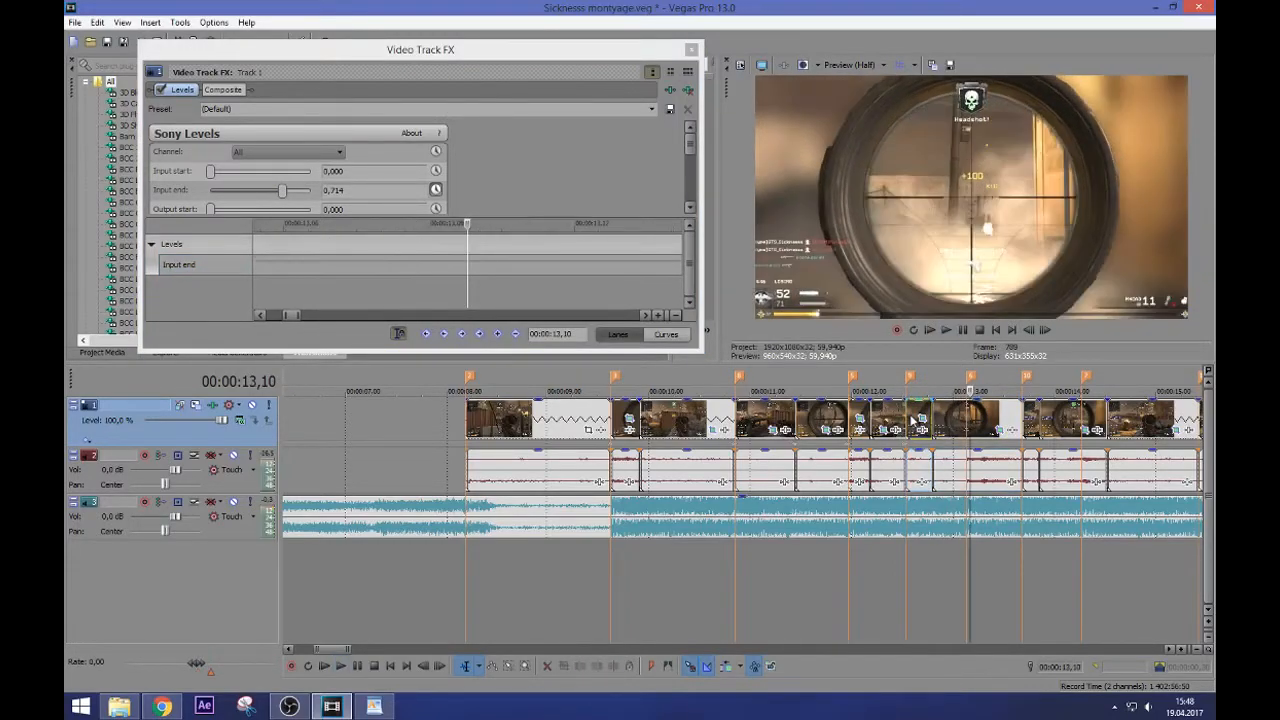
click(964, 424)
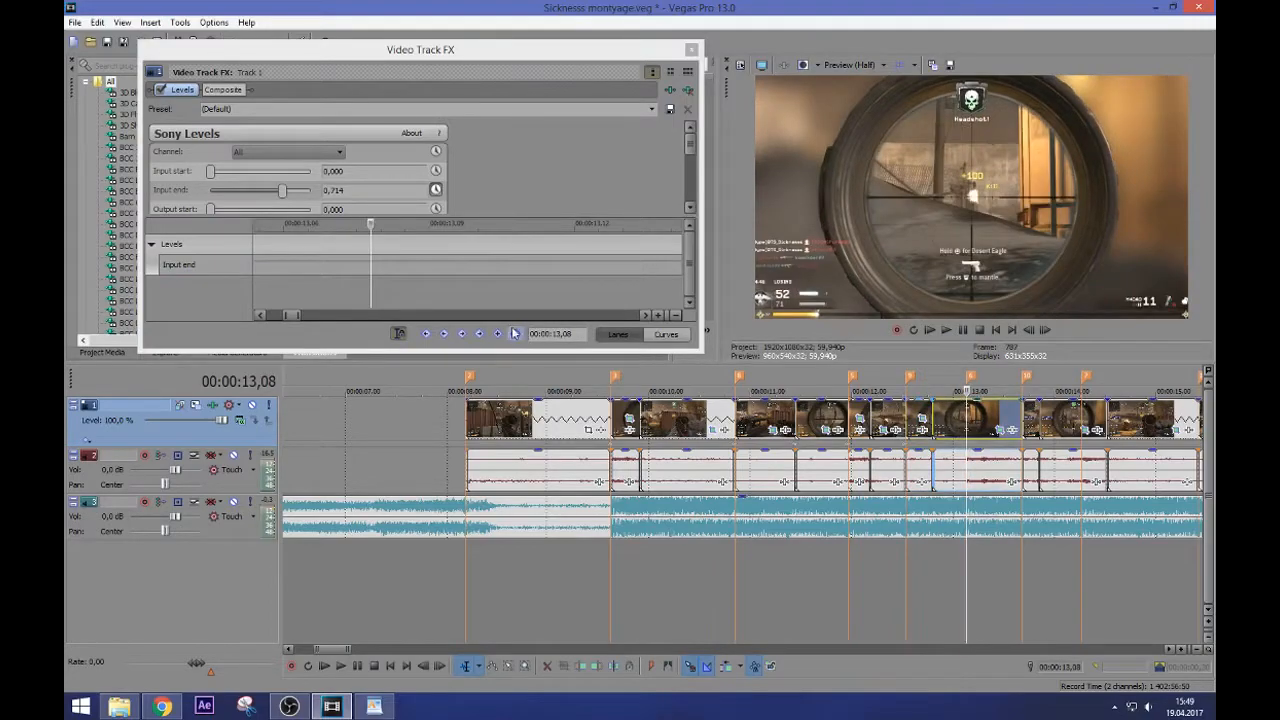
click(486, 331)
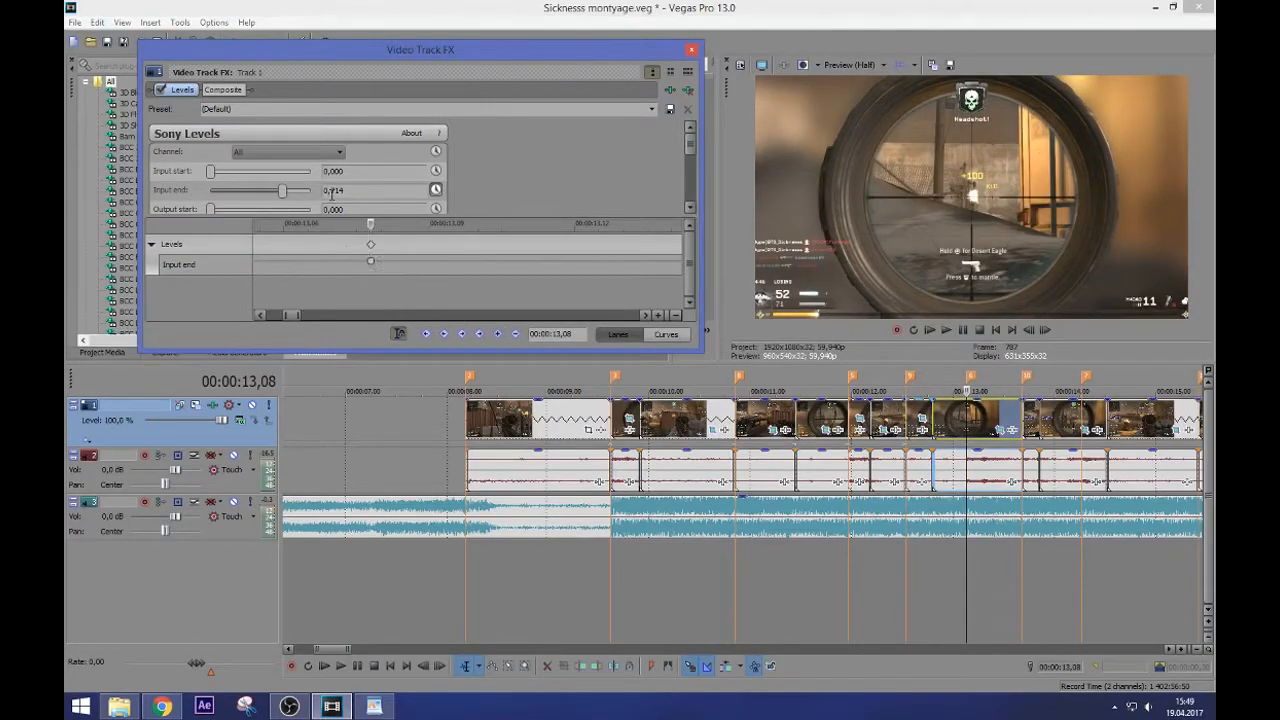
click(372, 266)
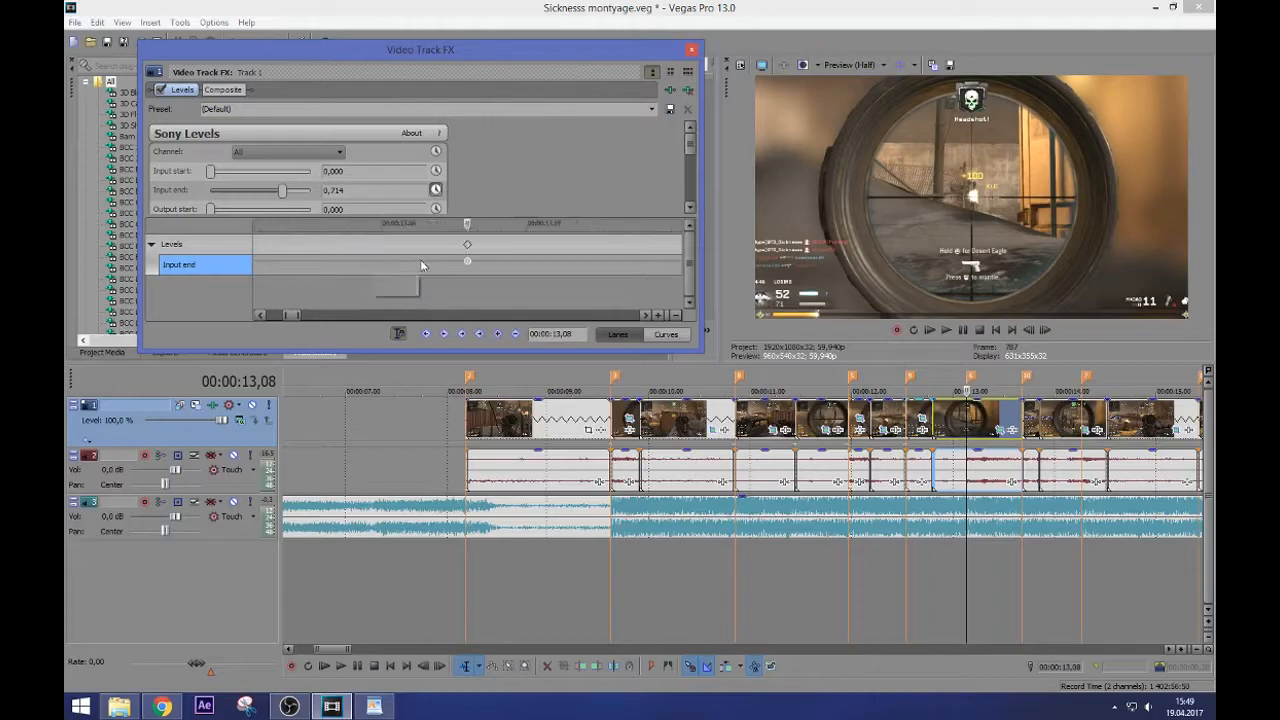
key(Left)
drag(281, 194, 312, 191)
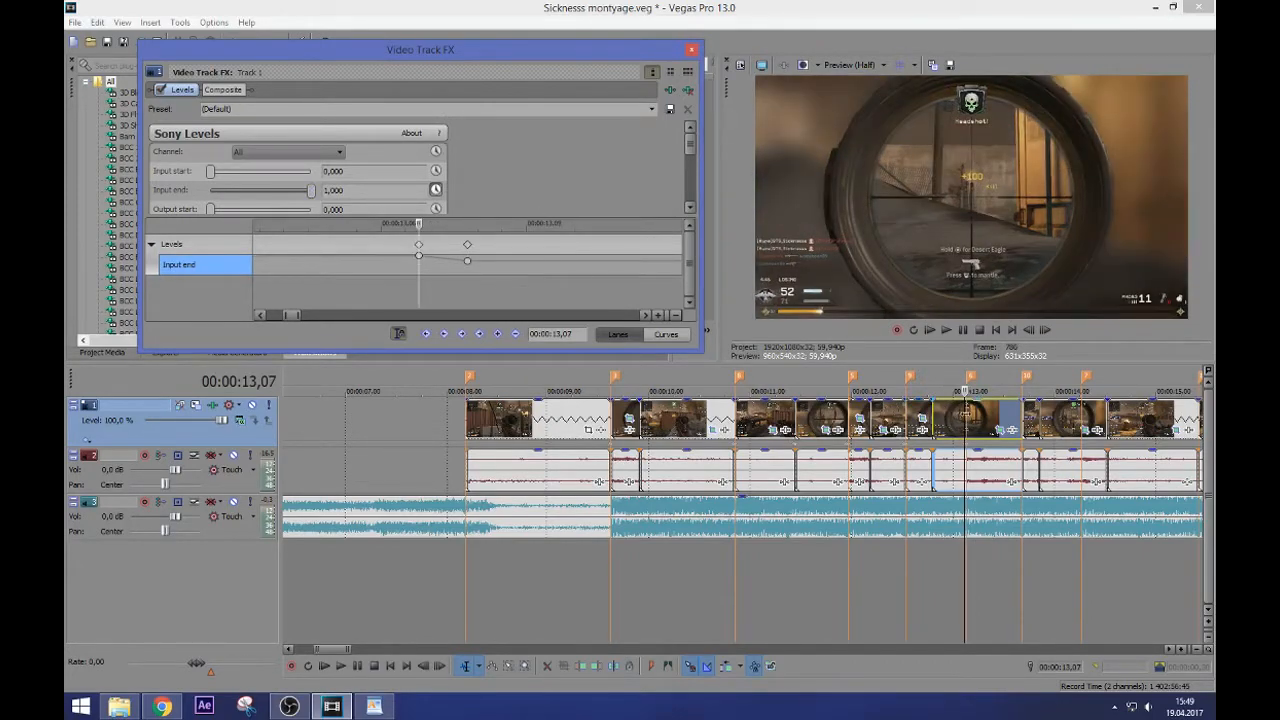
click(1007, 420)
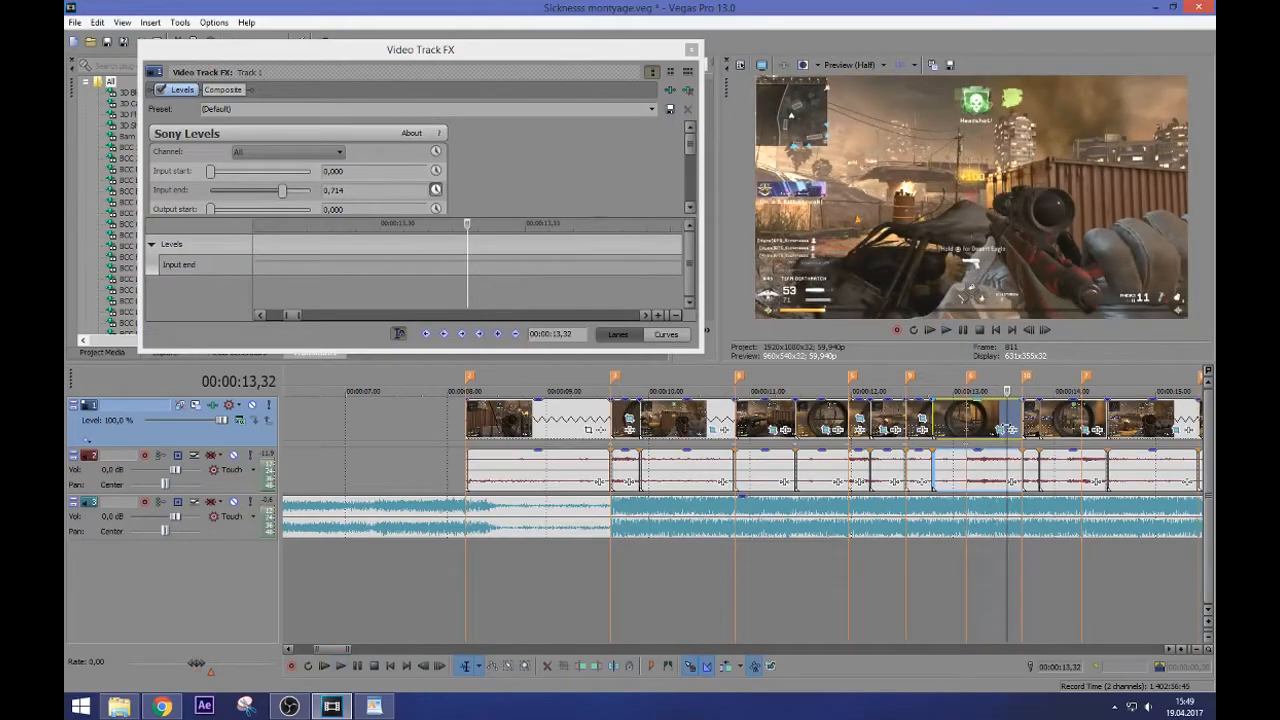
scroll(1095, 432, down, 2)
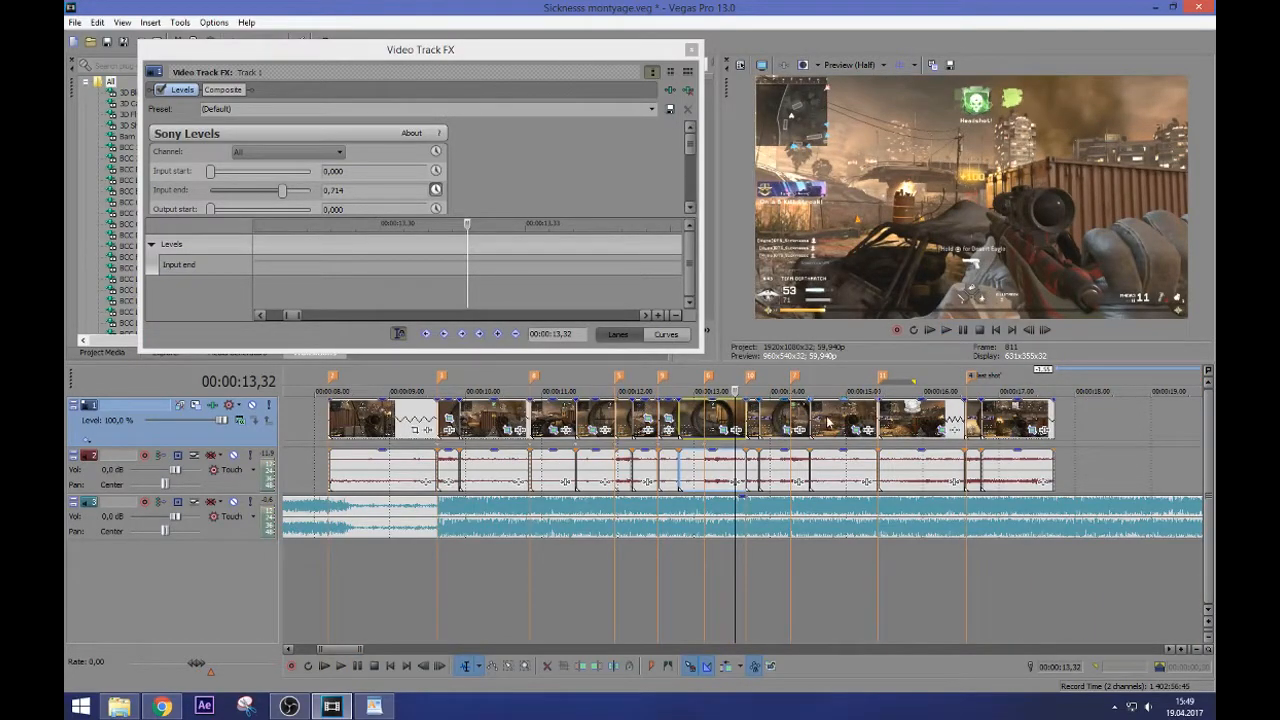
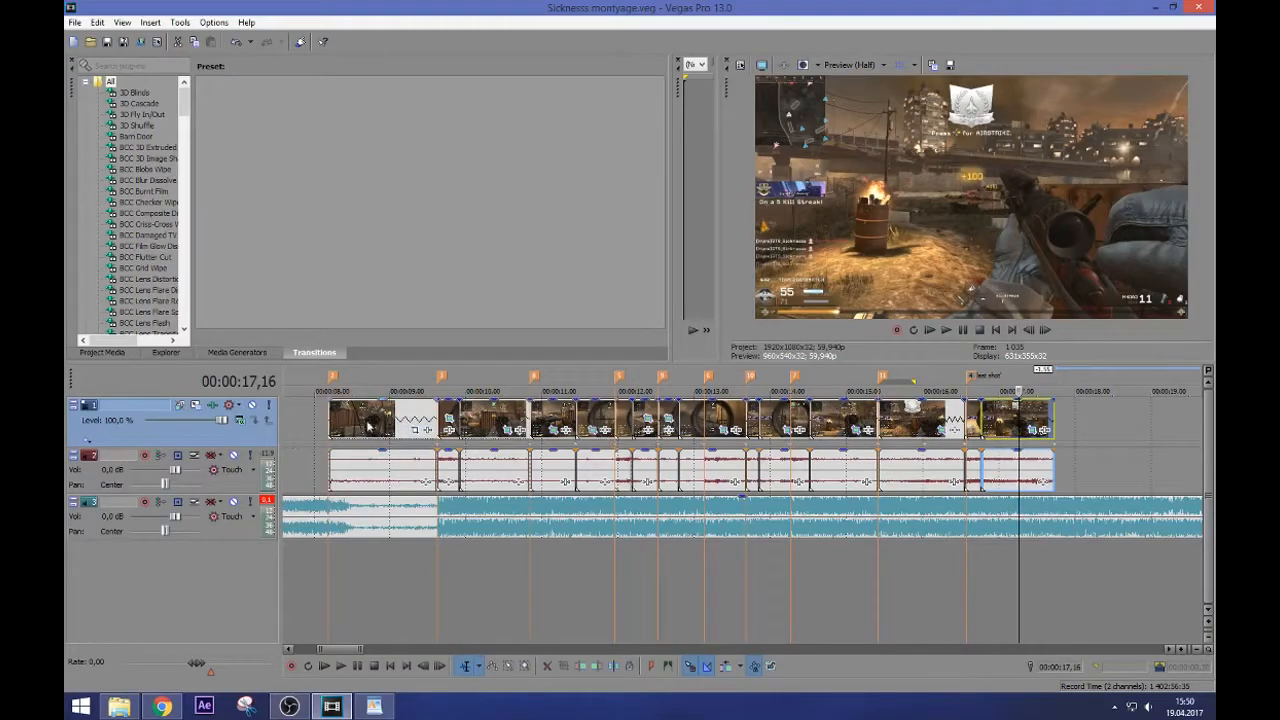
click(212, 405)
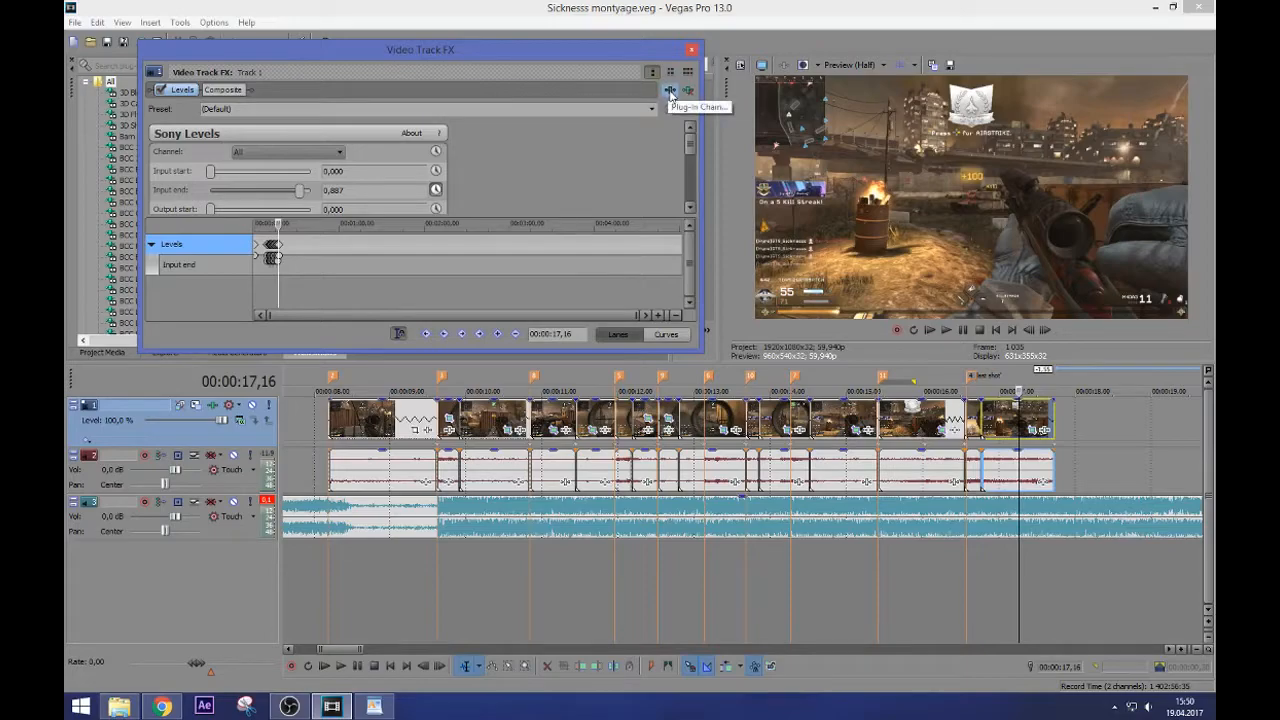
click(691, 49)
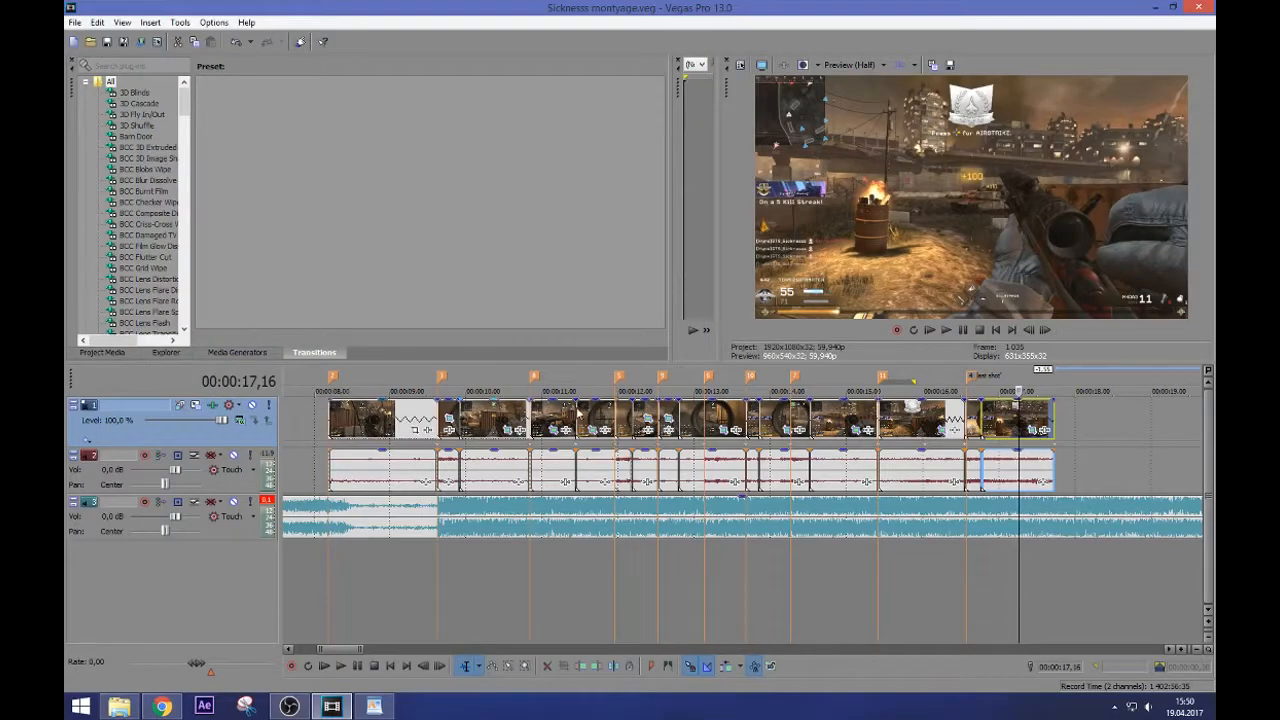
scroll(1013, 428, down, 5)
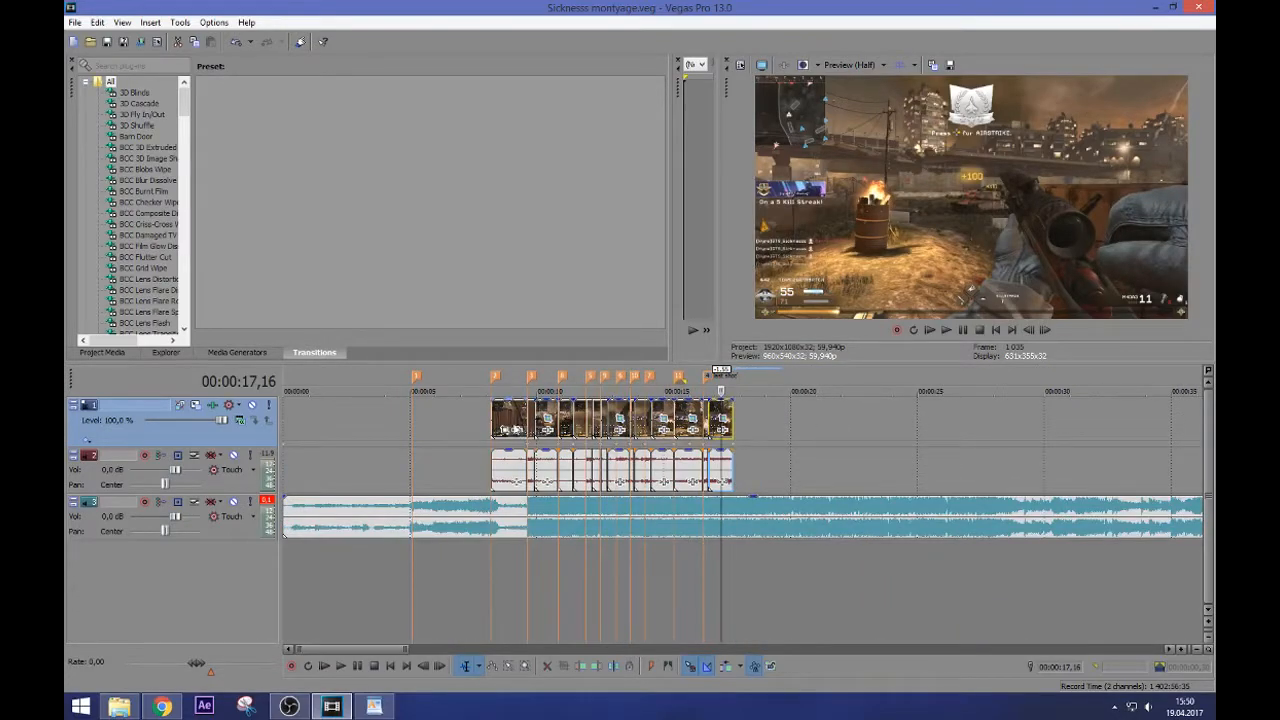
Add Sony Black and White, Sony Brightness and Contrast, and Sony Gradient Map to the video track's effect chain
click(213, 406)
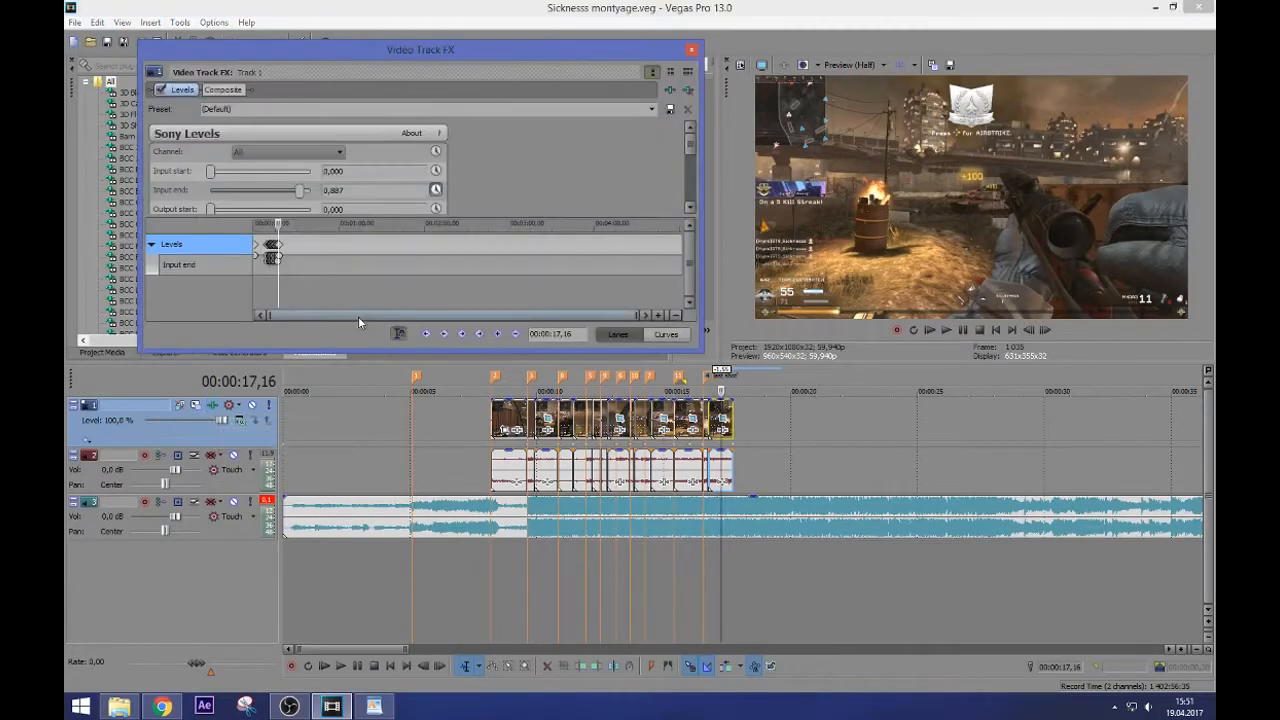
click(670, 91)
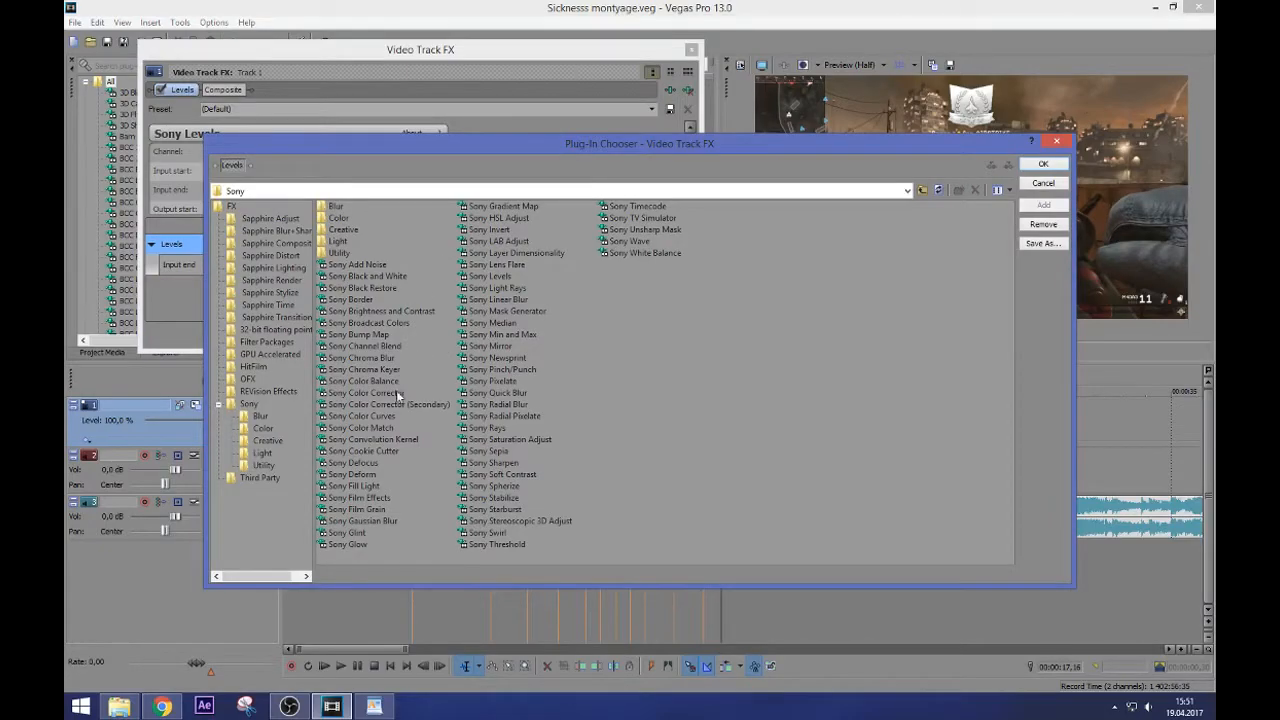
click(384, 276)
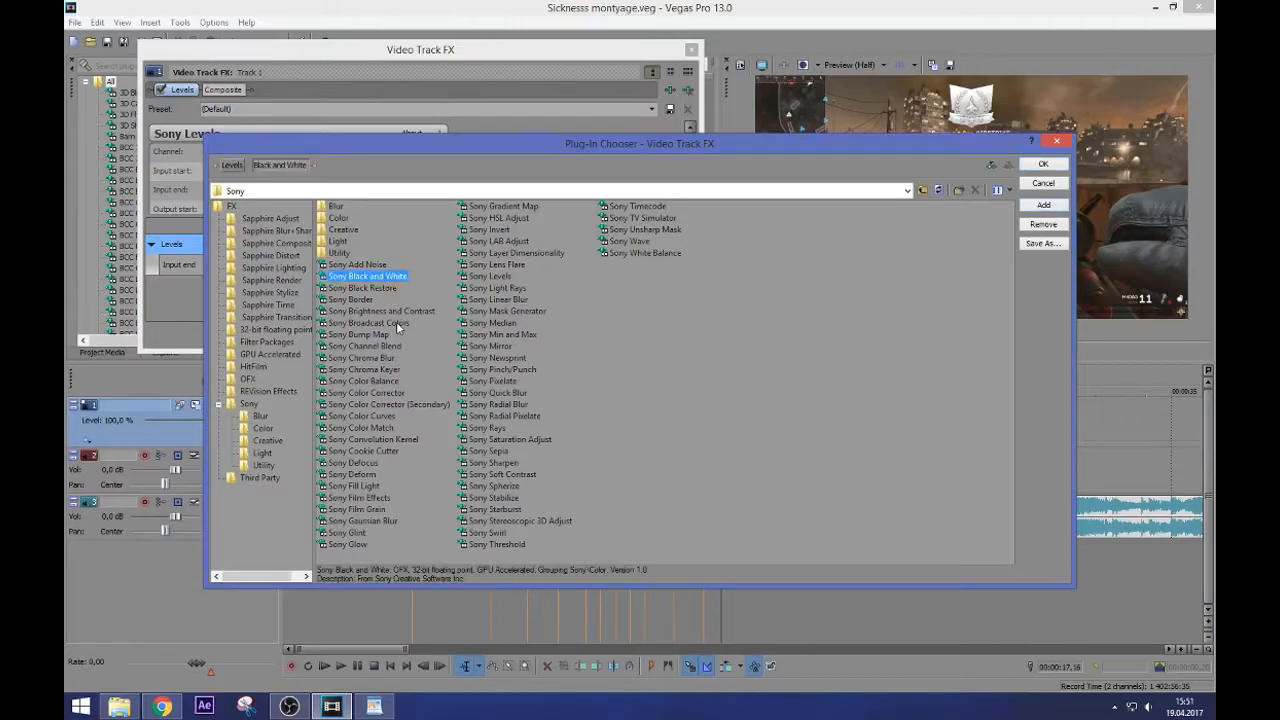
double_click(406, 313)
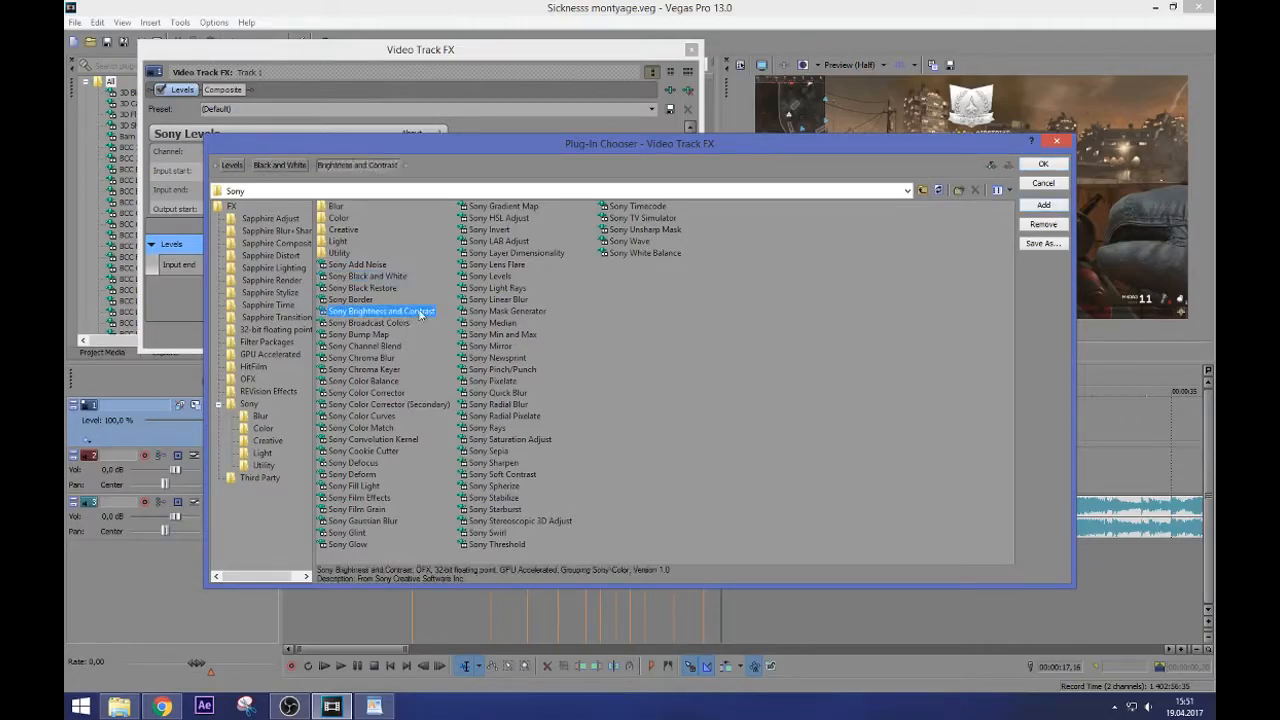
click(515, 208)
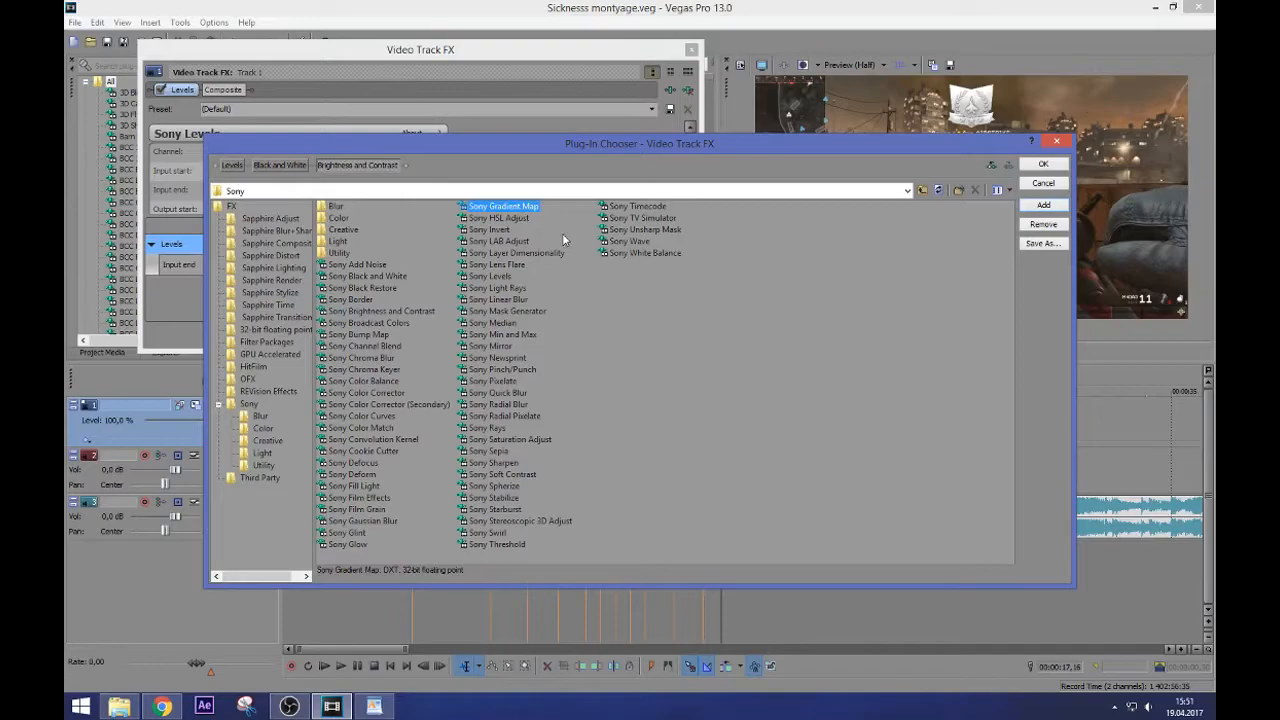
double_click(516, 207)
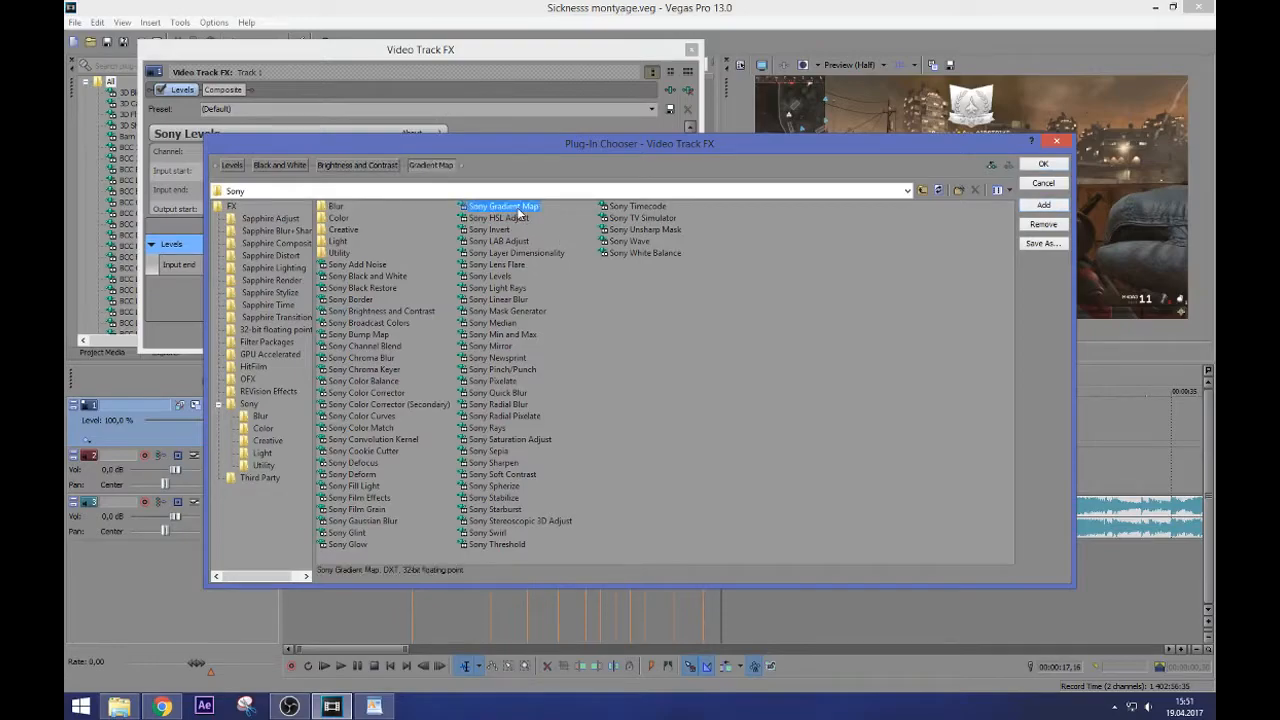
Add a second Sony Levels and Sony Sharpen to the end of the track's effect chain
double_click(501, 275)
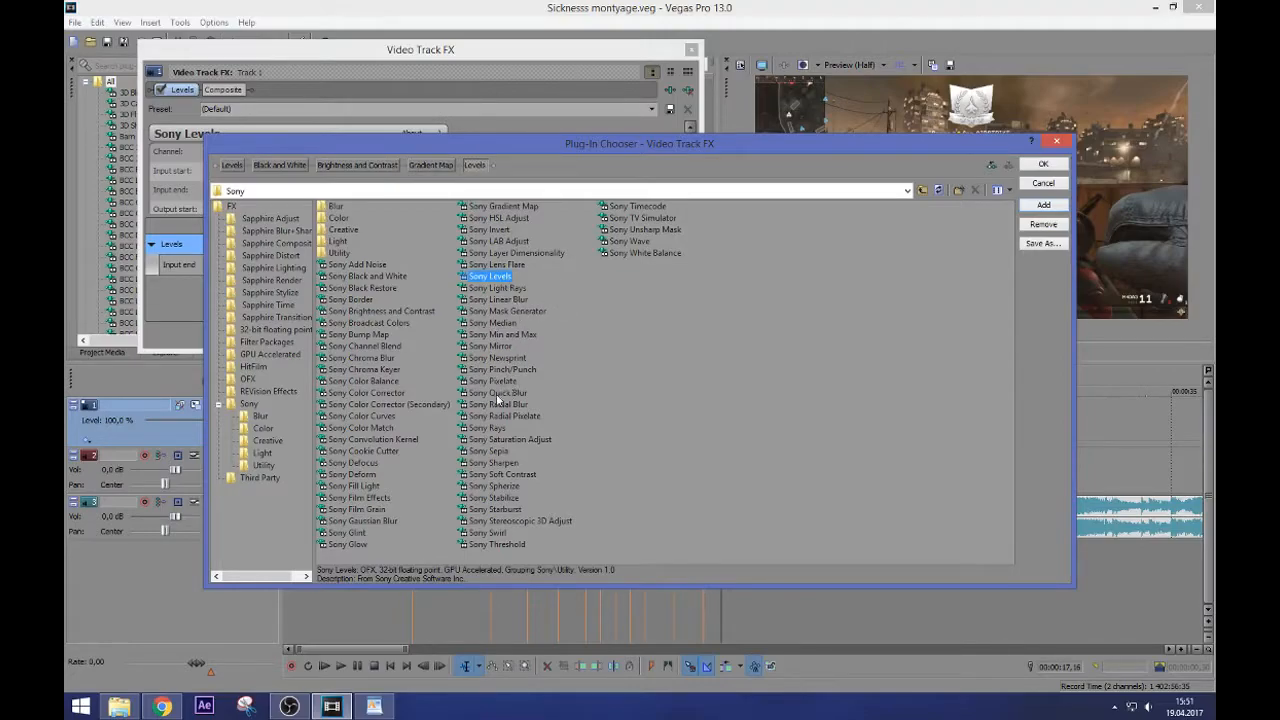
click(505, 463)
click(543, 467)
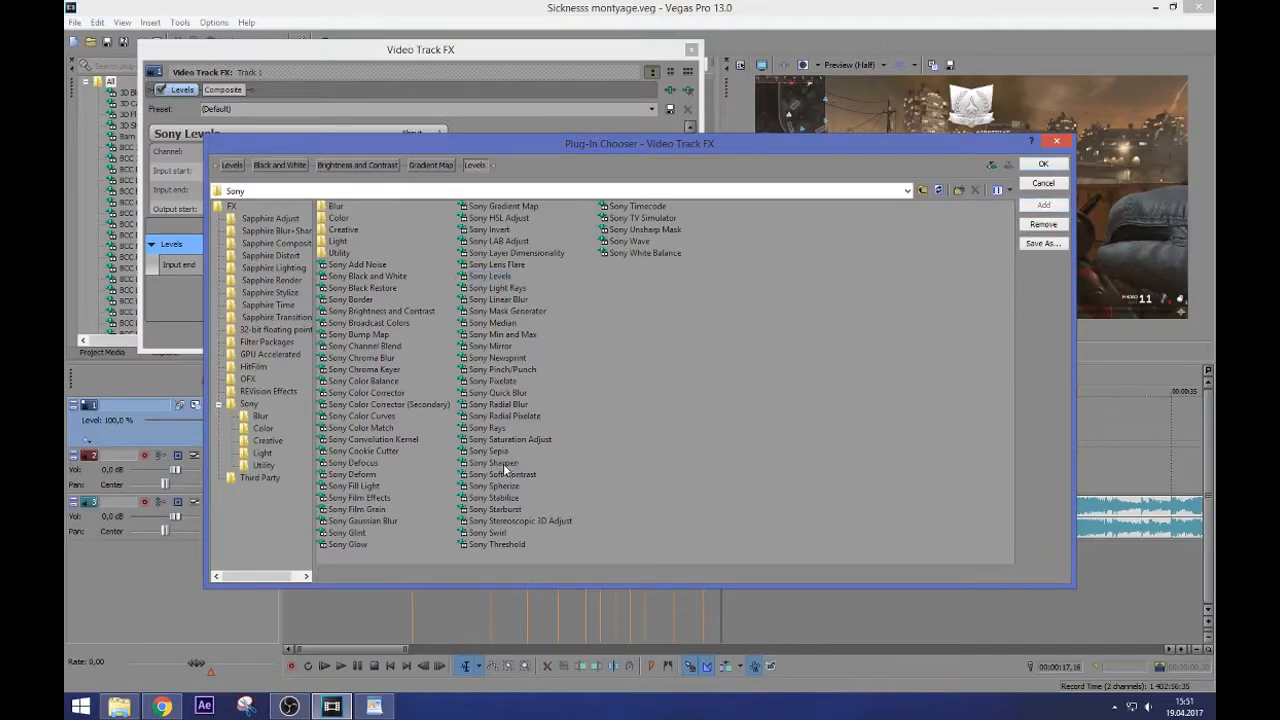
double_click(505, 465)
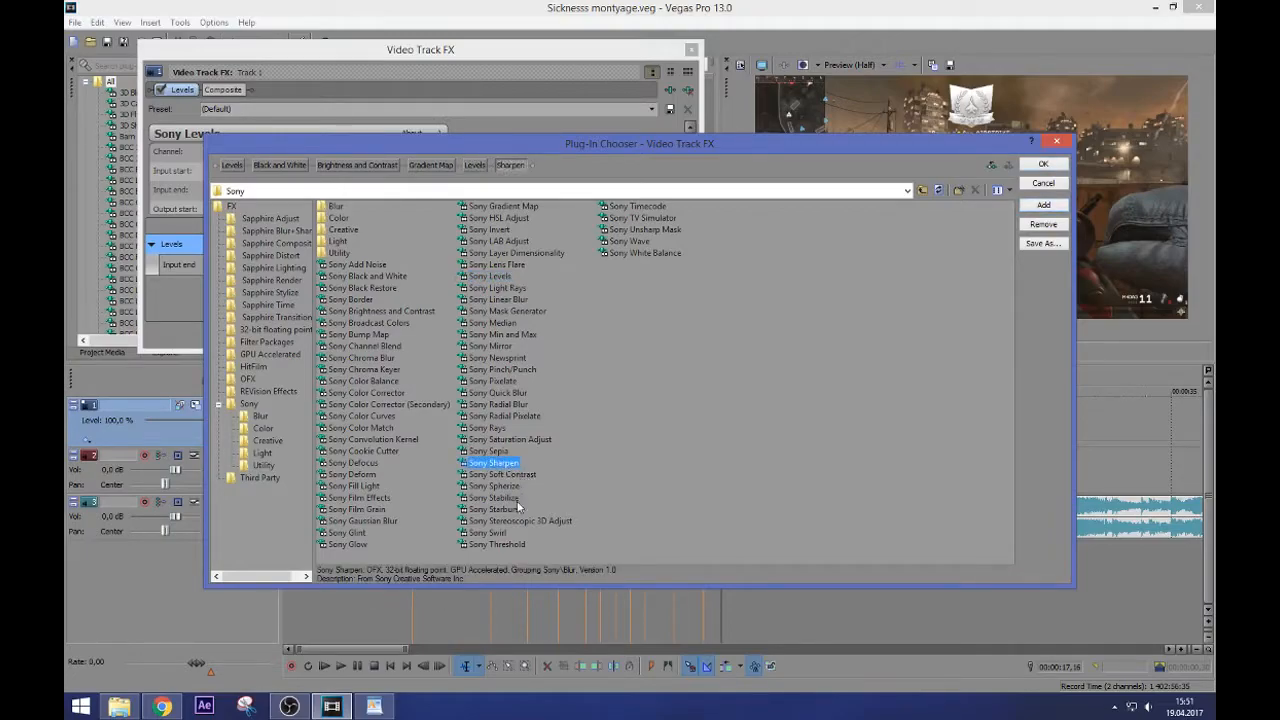
Look through the Sony, BCC and Sapphire effects in the plug-in chooser for glow and color balance plug-ins
click(348, 545)
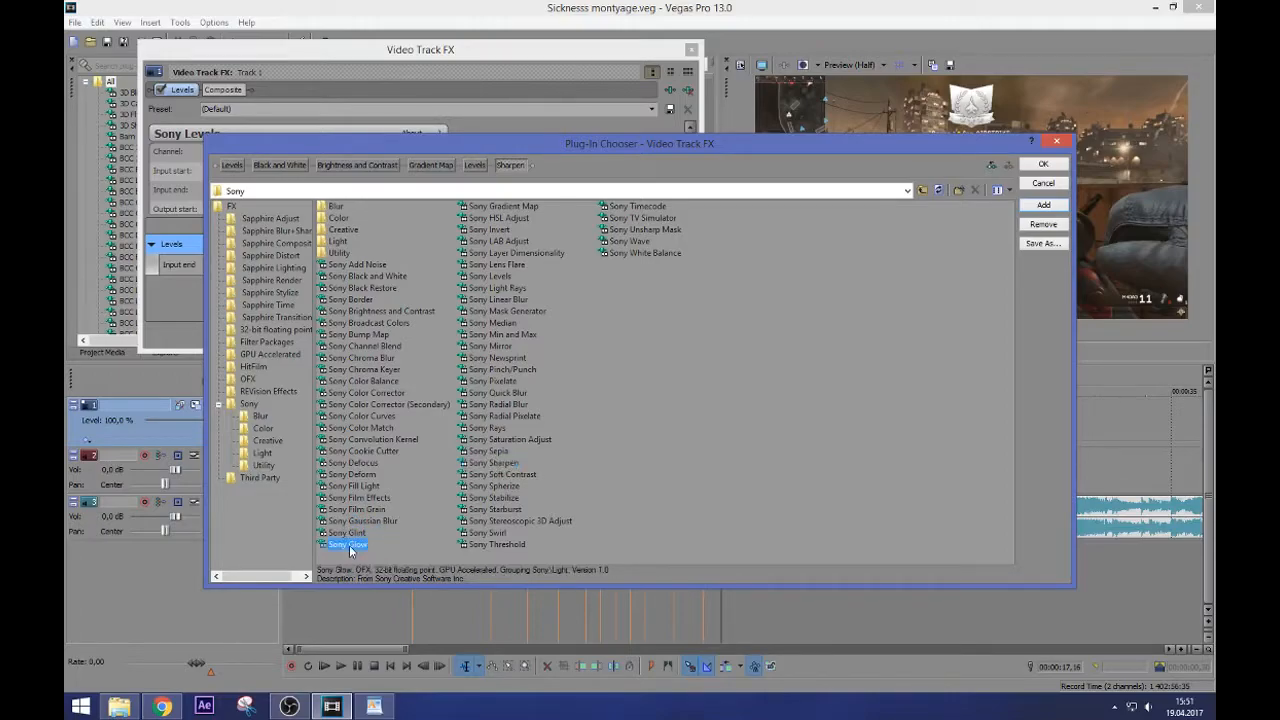
click(230, 206)
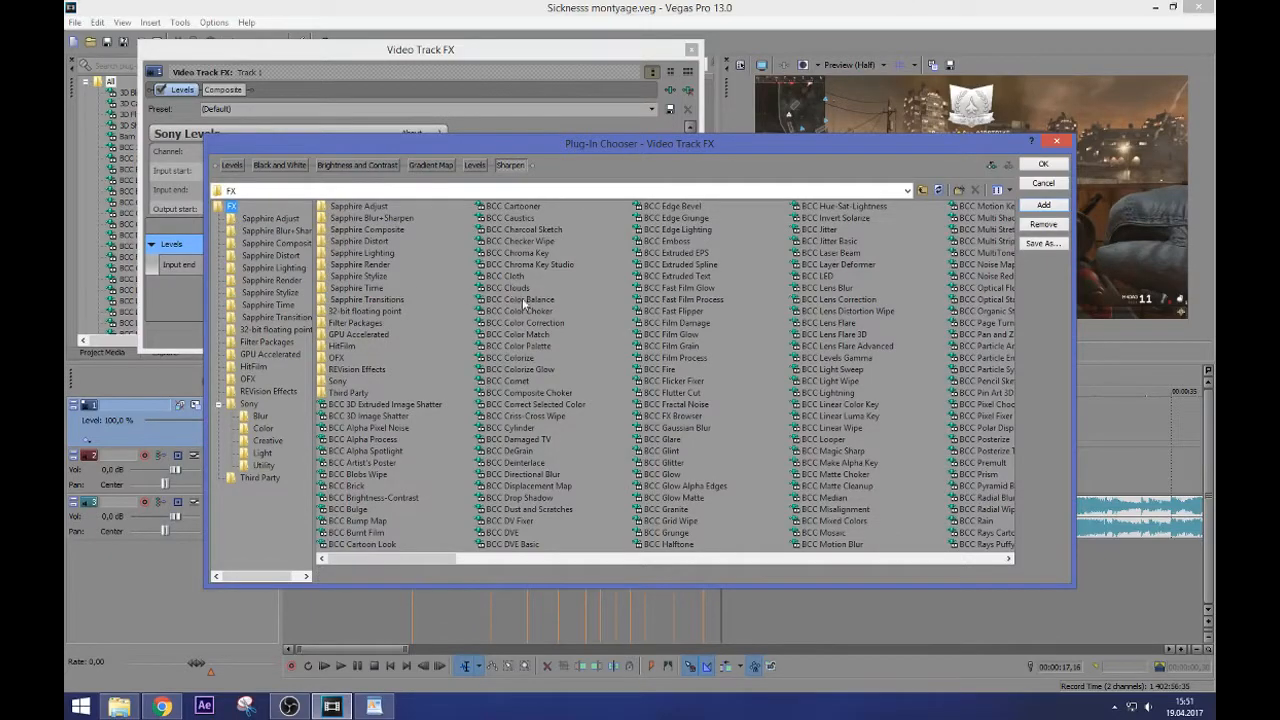
click(528, 299)
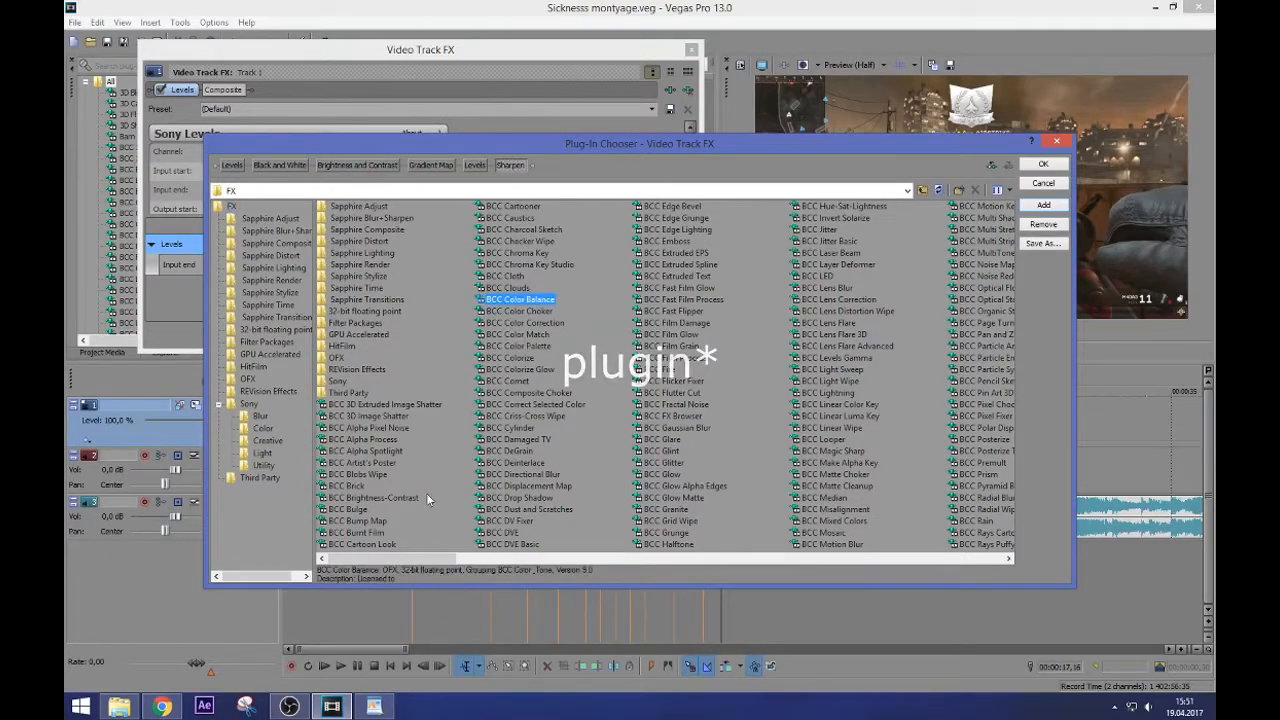
drag(417, 558, 798, 558)
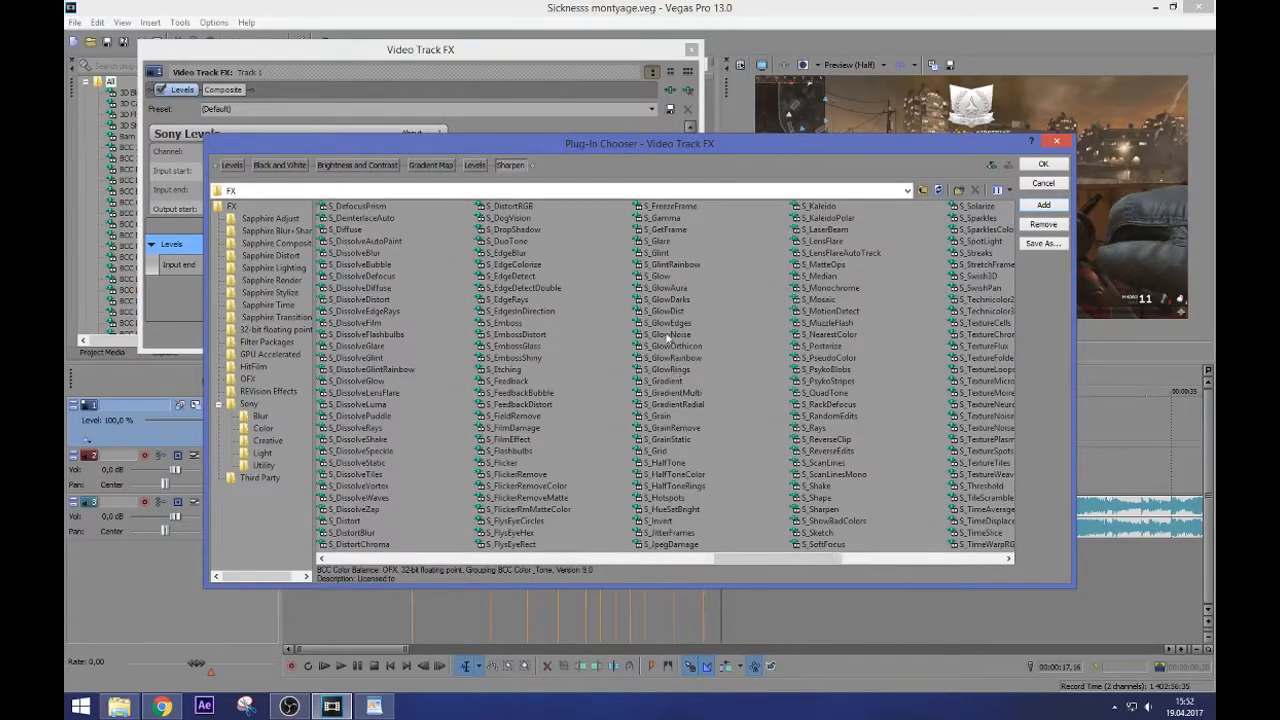
click(666, 279)
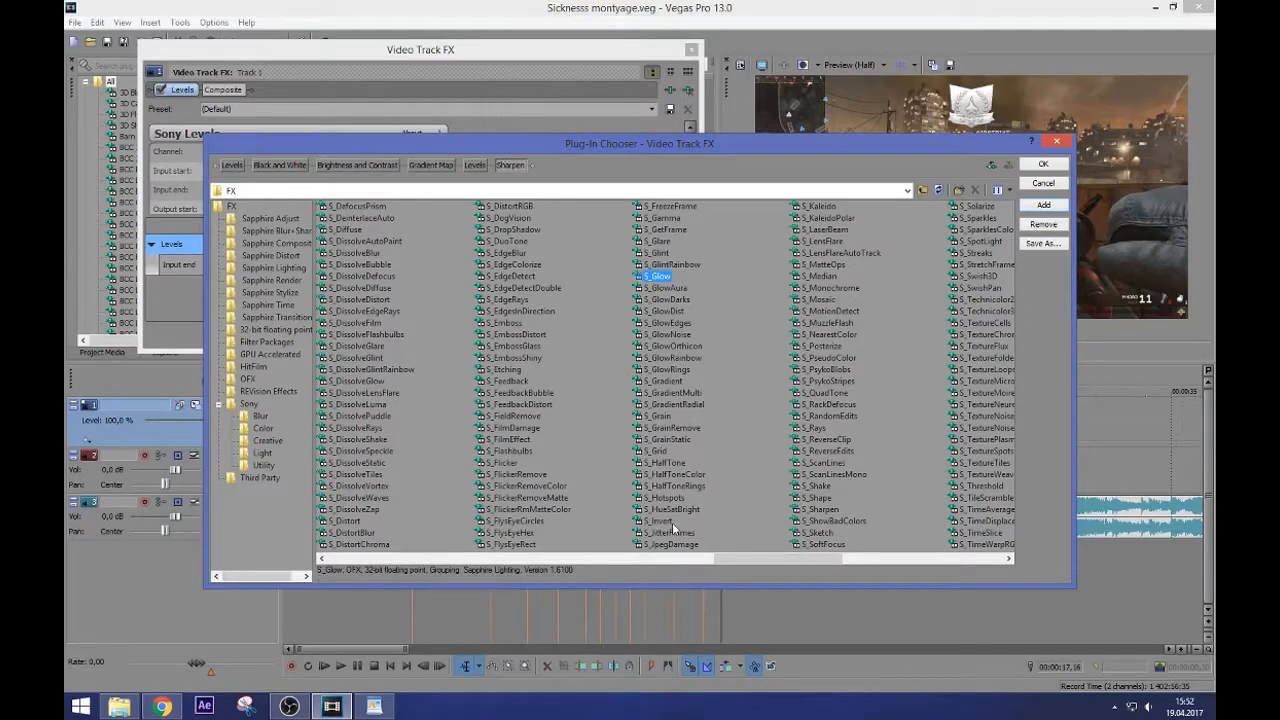
drag(755, 560, 445, 553)
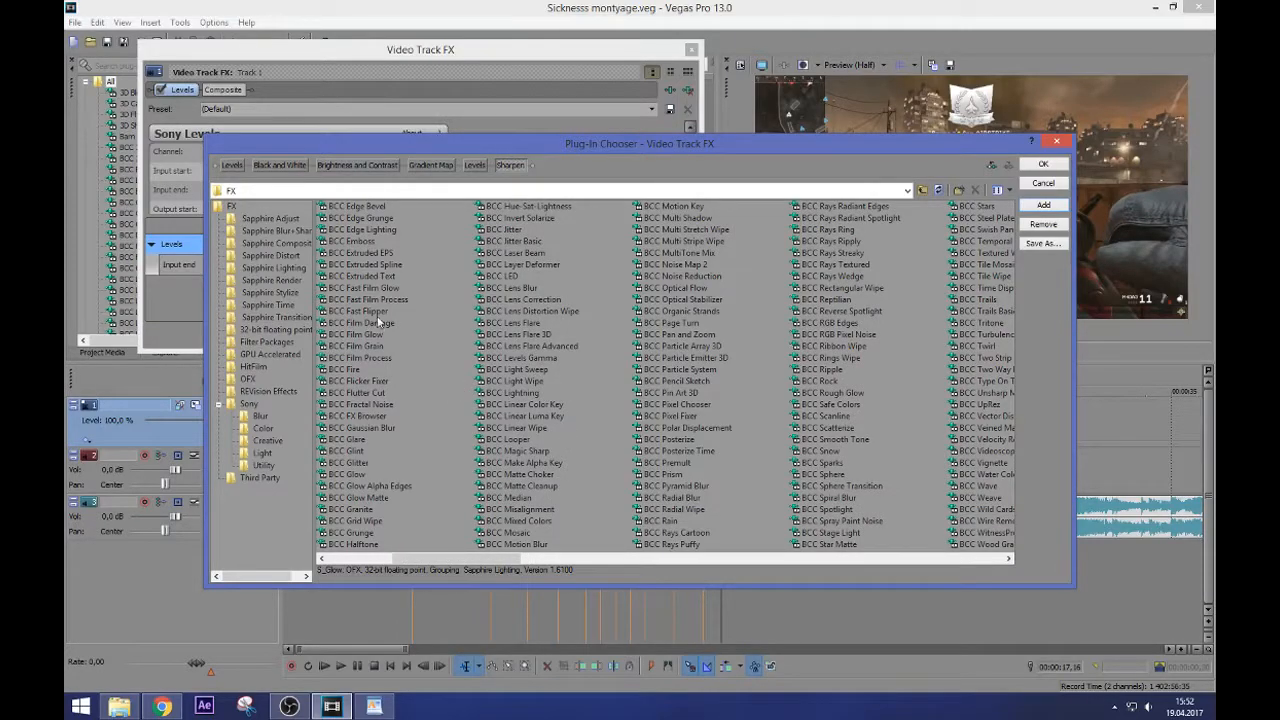
drag(500, 558, 385, 558)
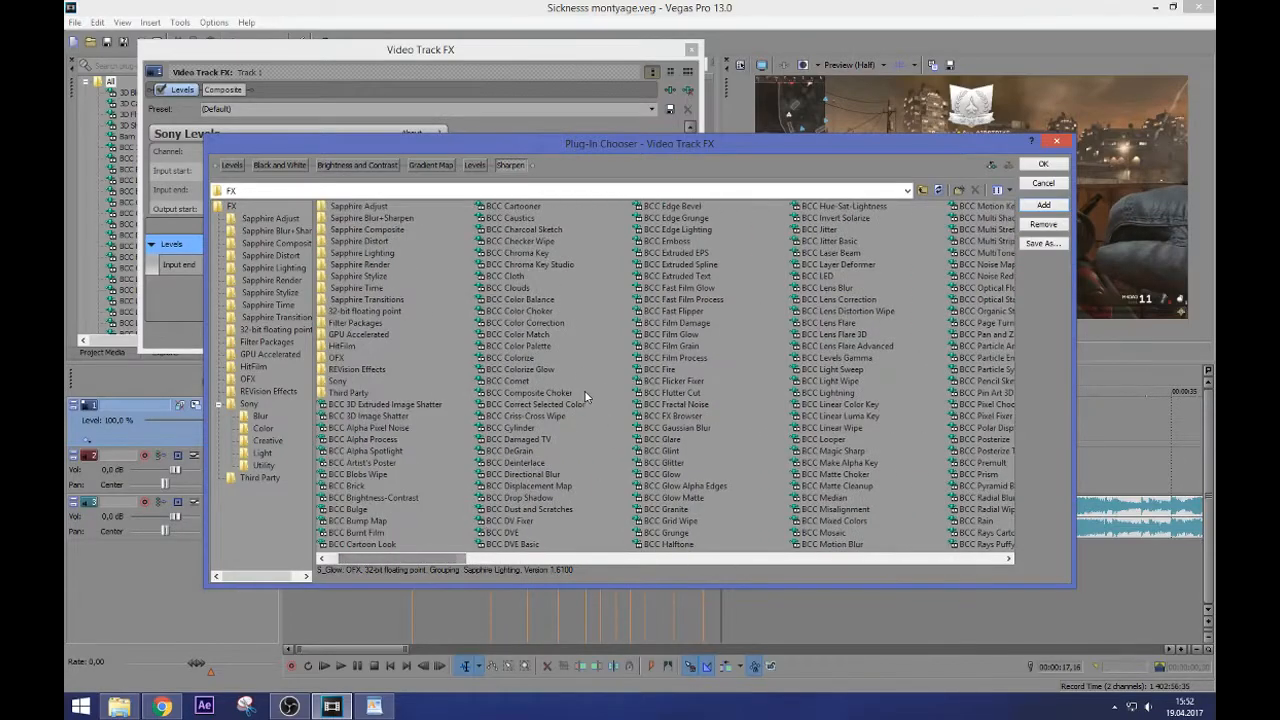
click(680, 288)
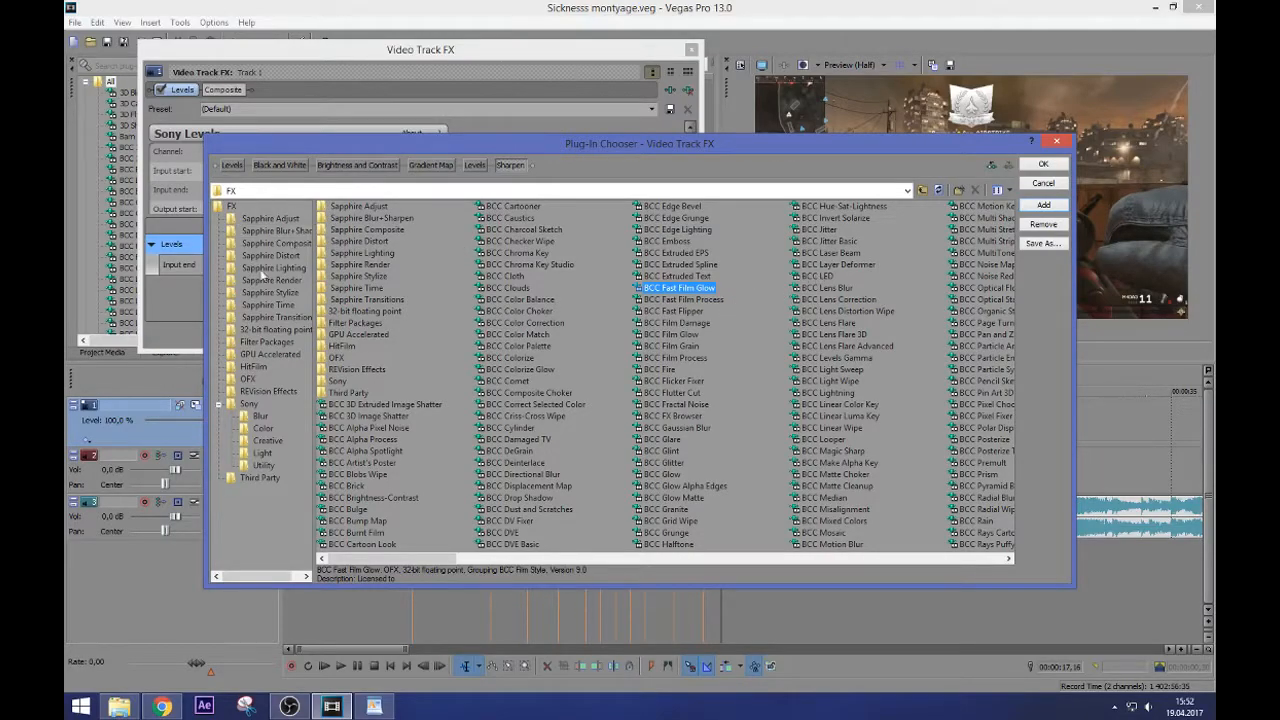
click(242, 404)
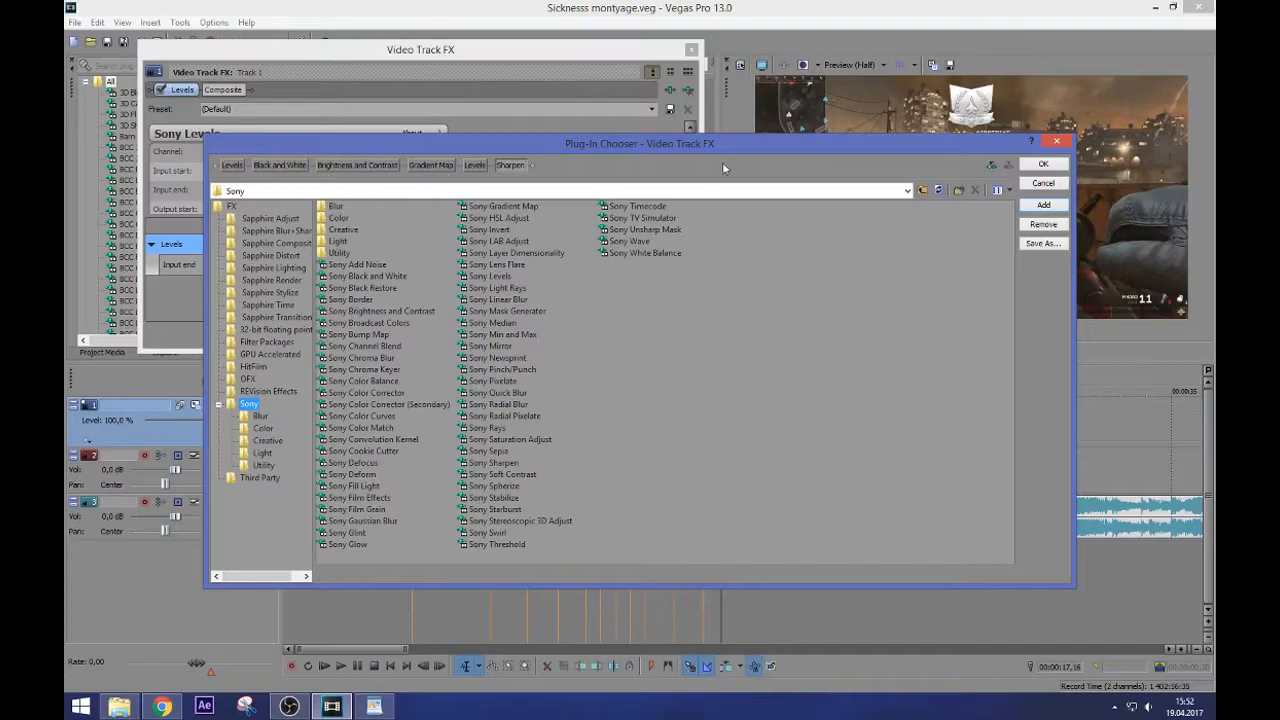
Accept the assembled effect chain and move the keyframed Levels effect to the end of the chain
click(1043, 164)
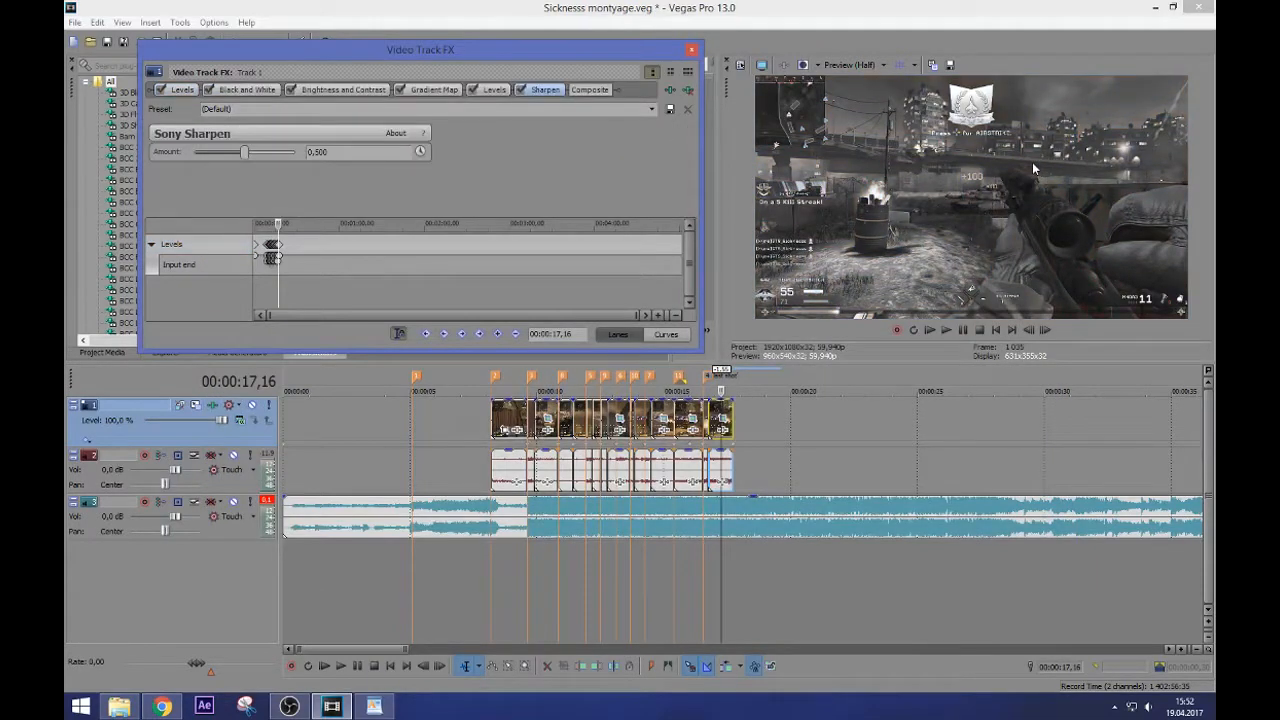
click(181, 90)
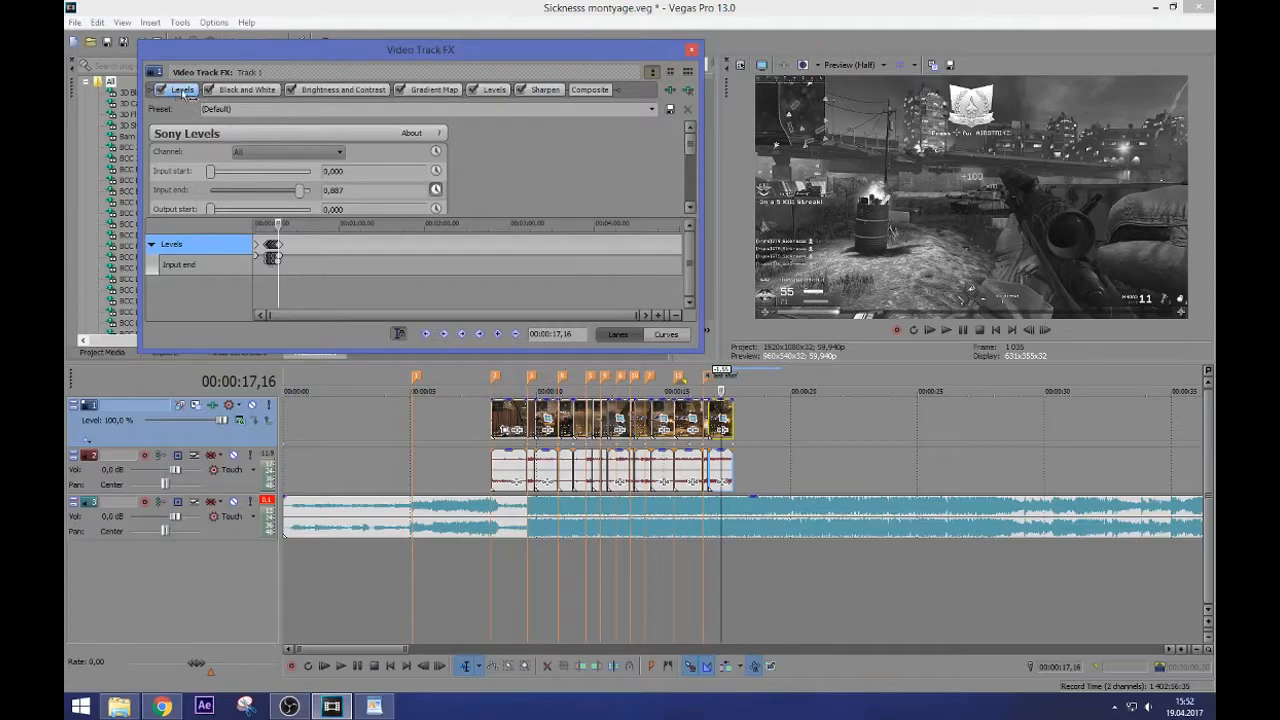
mouse_move(590, 107)
mouse_down()
mouse_move(603, 106)
mouse_move(586, 102)
mouse_up()
Compare the 50% and 25% presets of the Black and White effect and settle on 50% Black and White
click(192, 90)
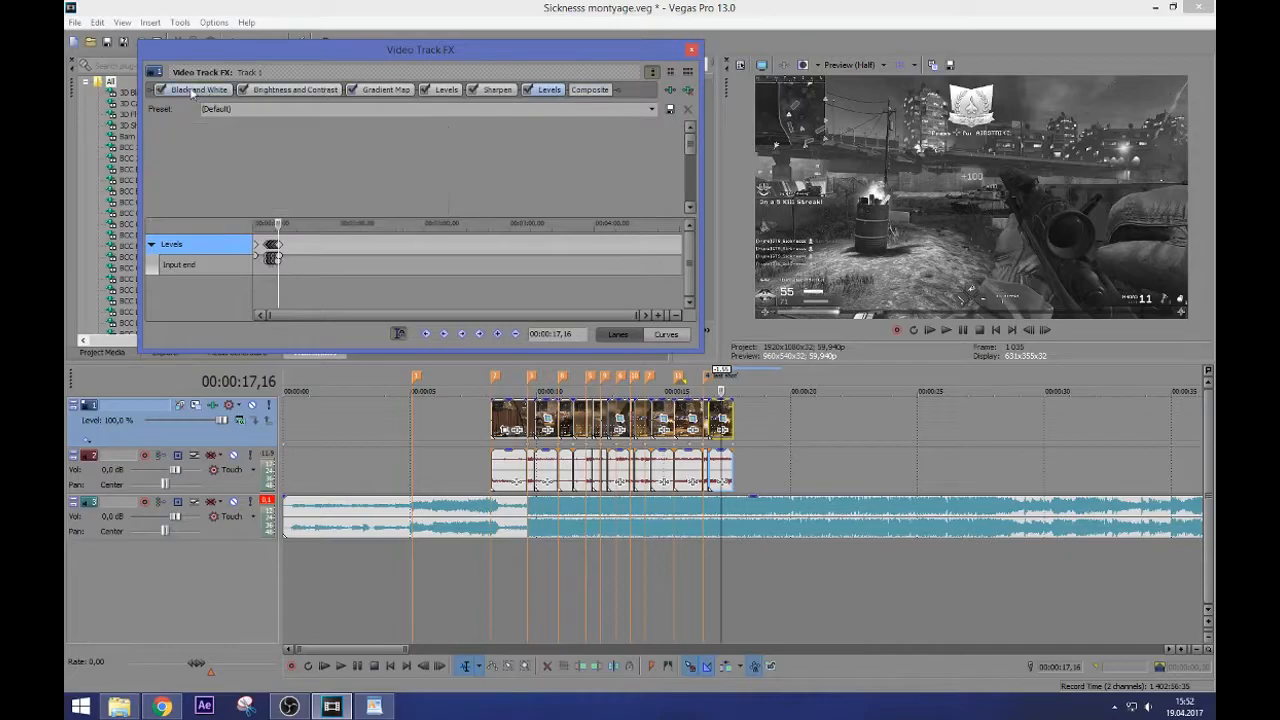
click(653, 109)
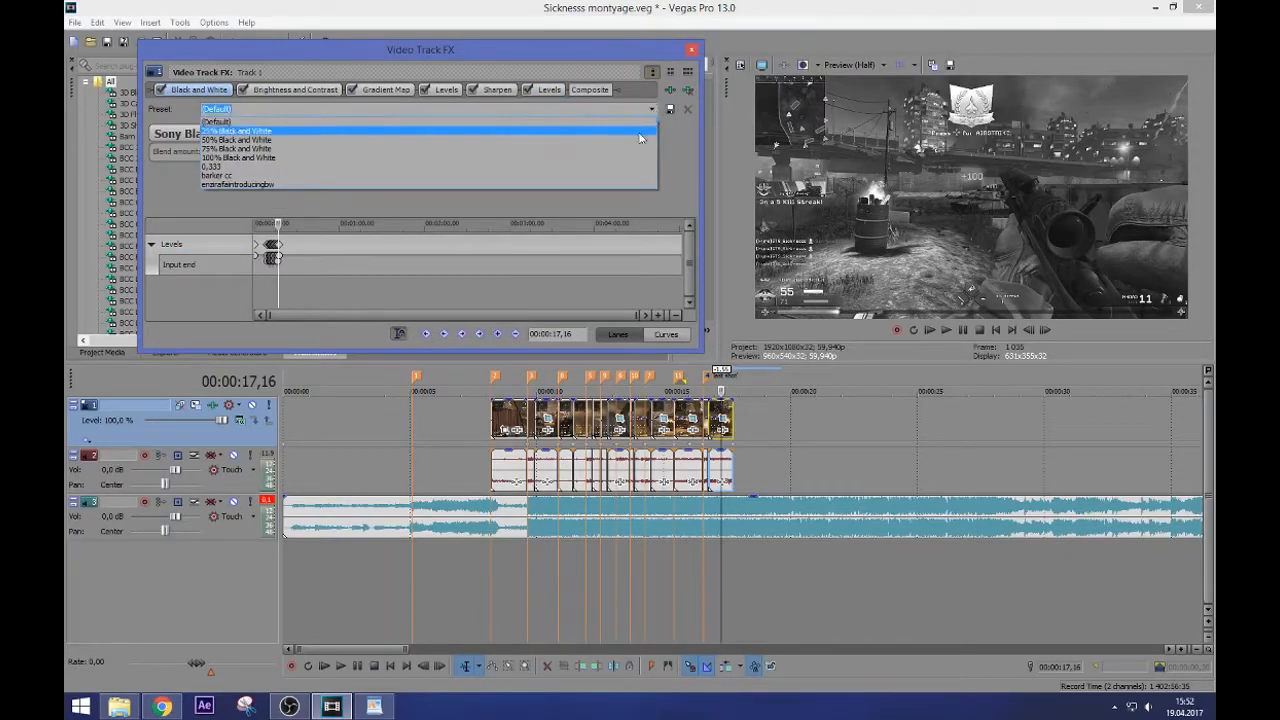
click(636, 136)
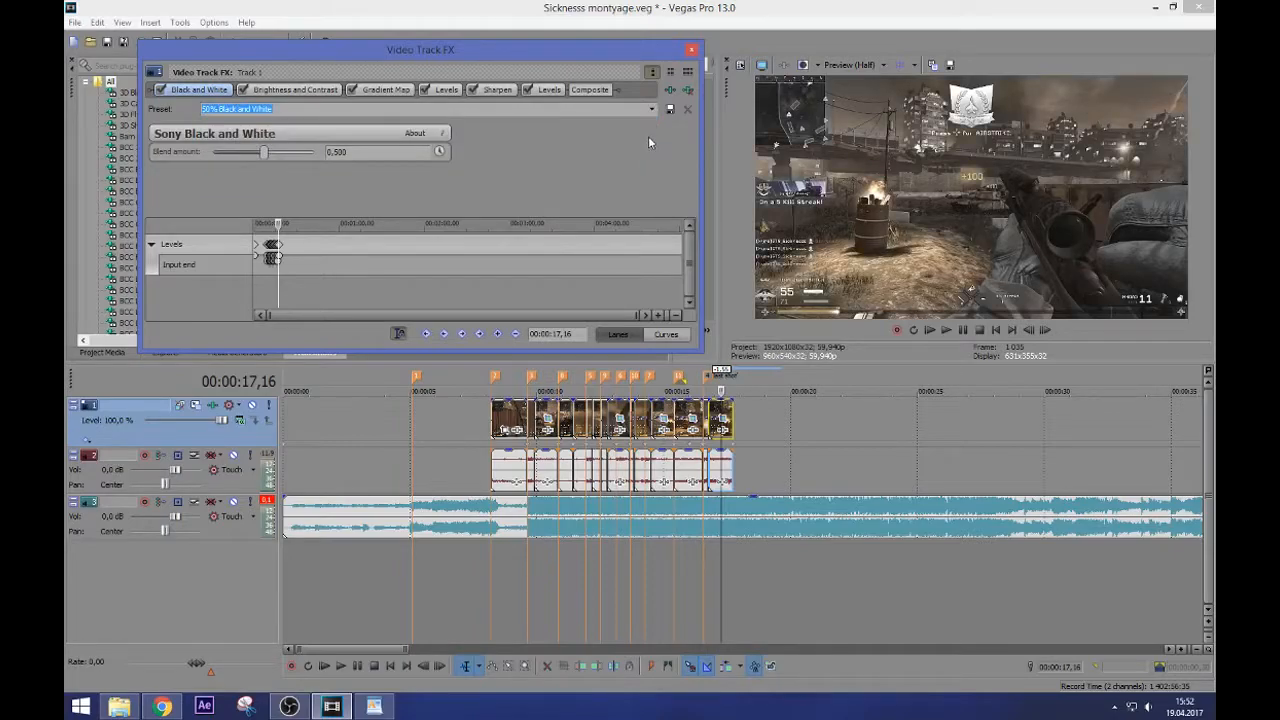
click(652, 109)
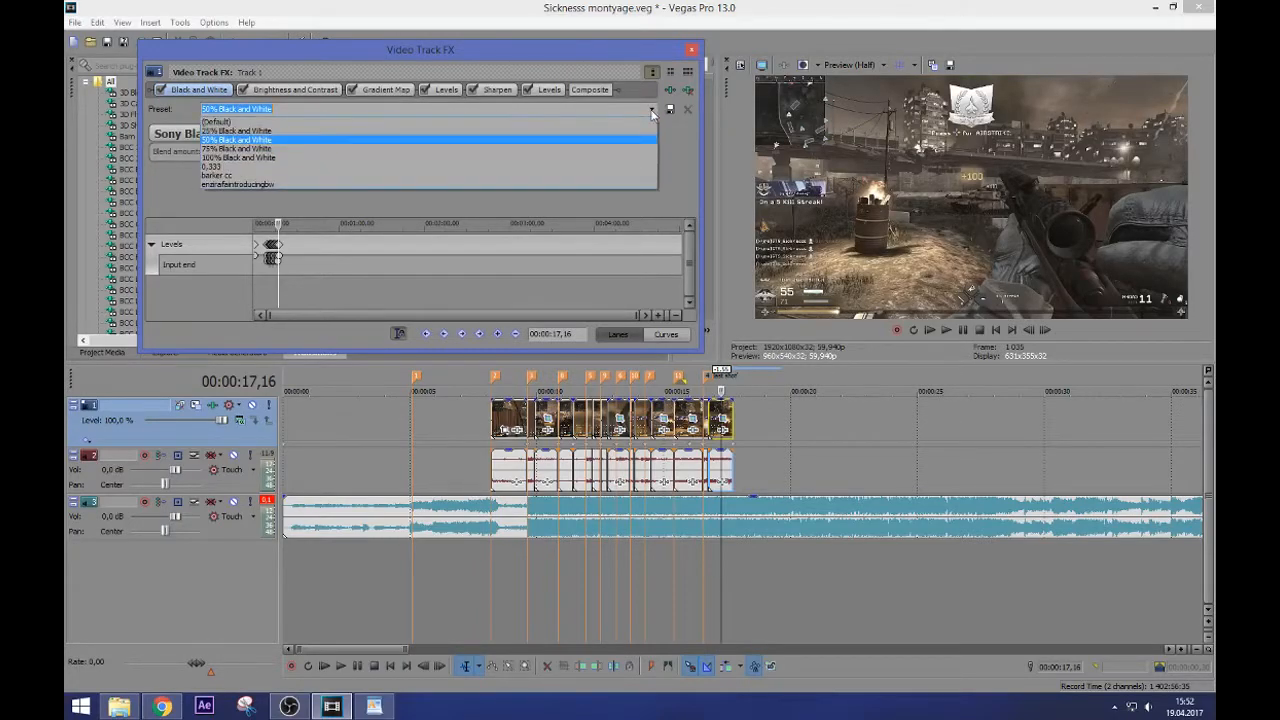
click(607, 131)
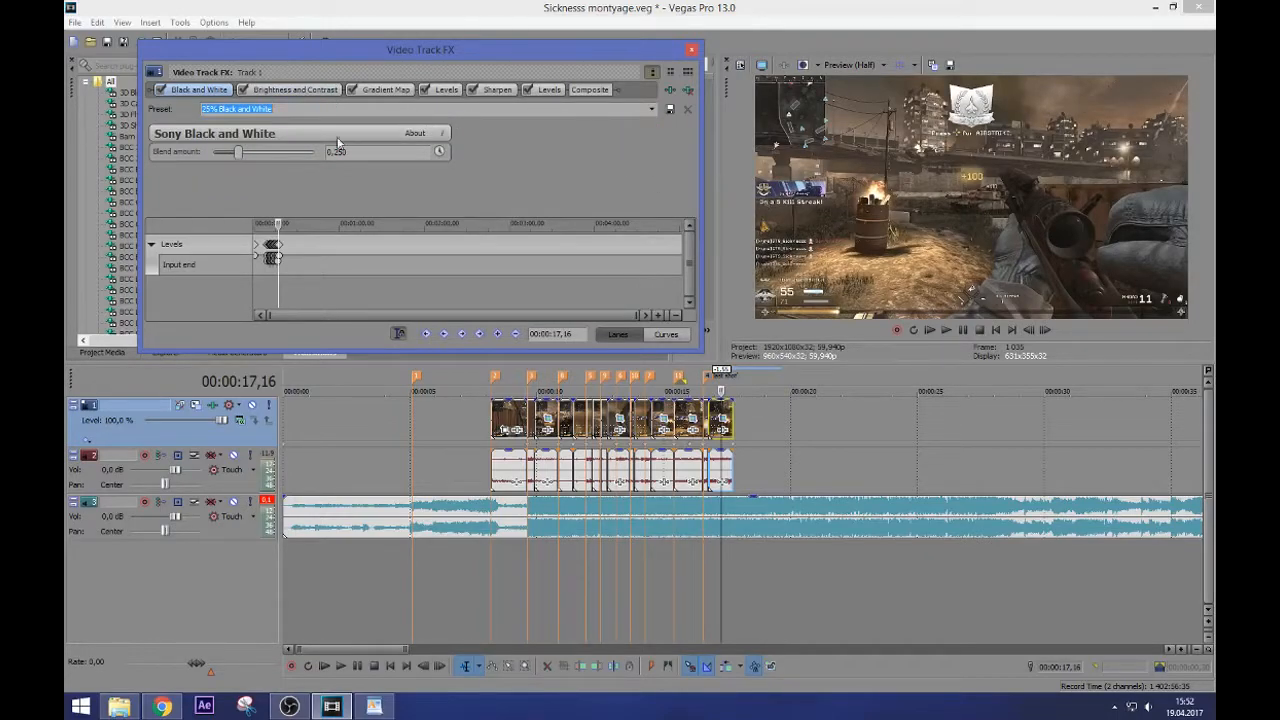
click(652, 109)
click(544, 117)
click(316, 90)
click(200, 91)
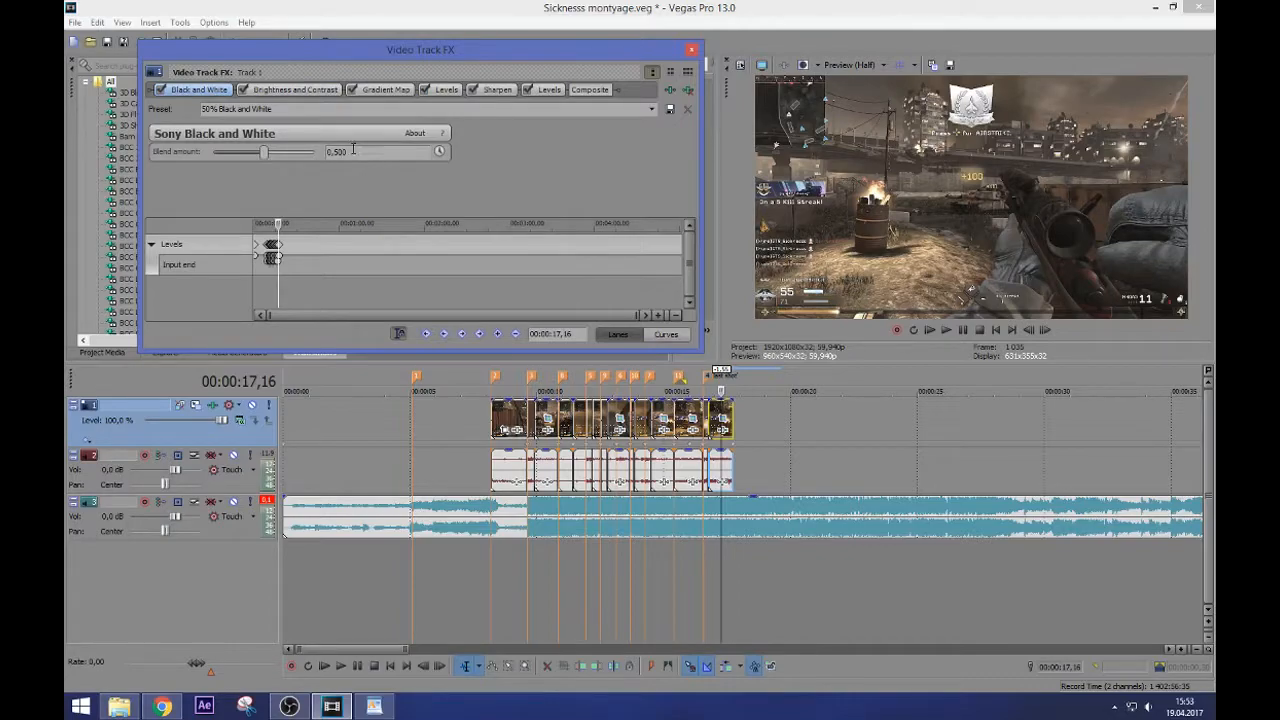
Try a contrast change in Brightness and Contrast, reset it to the default preset, and set Contrast to about 0,061
click(296, 90)
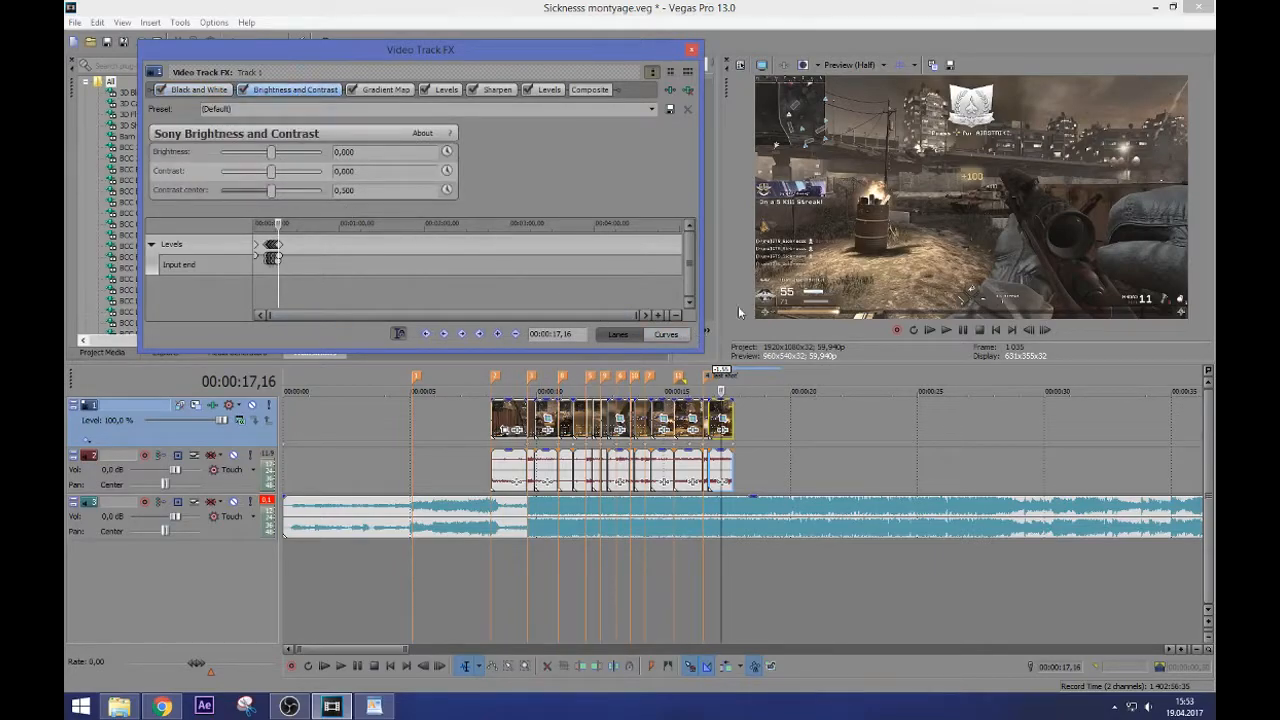
mouse_move(271, 171)
mouse_down()
mouse_move(295, 171)
mouse_move(278, 175)
mouse_up()
click(650, 109)
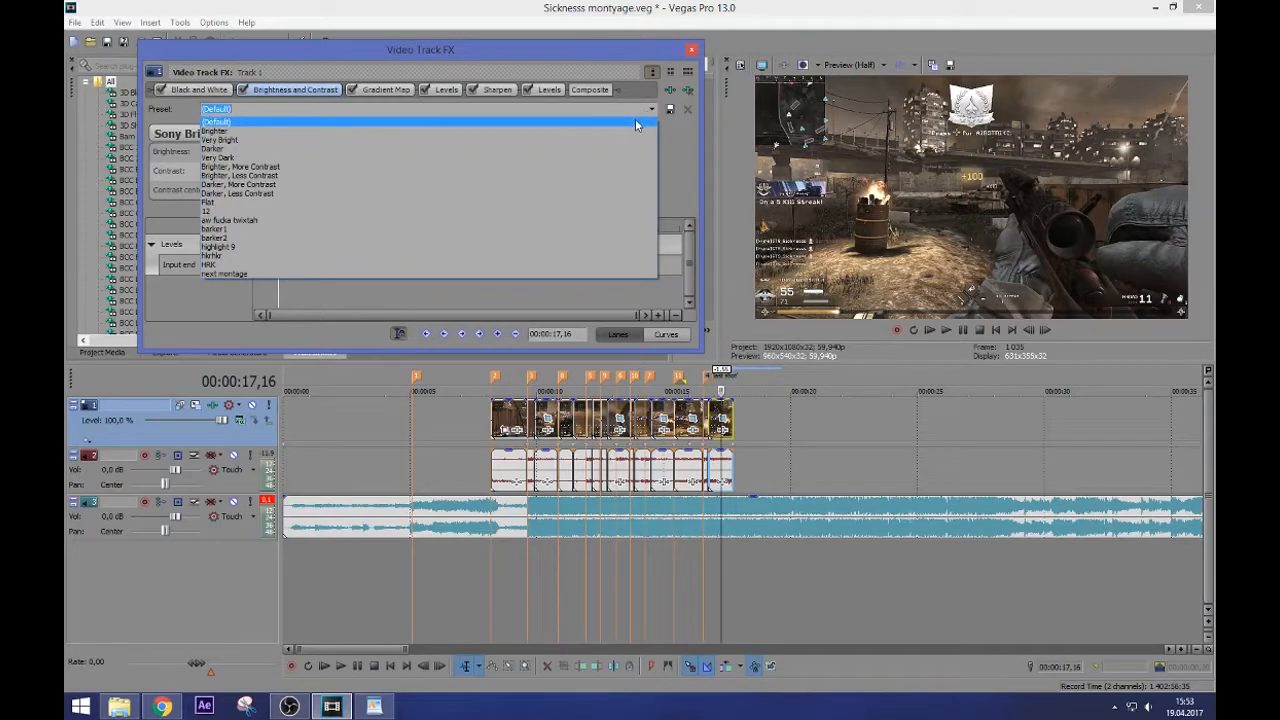
click(635, 121)
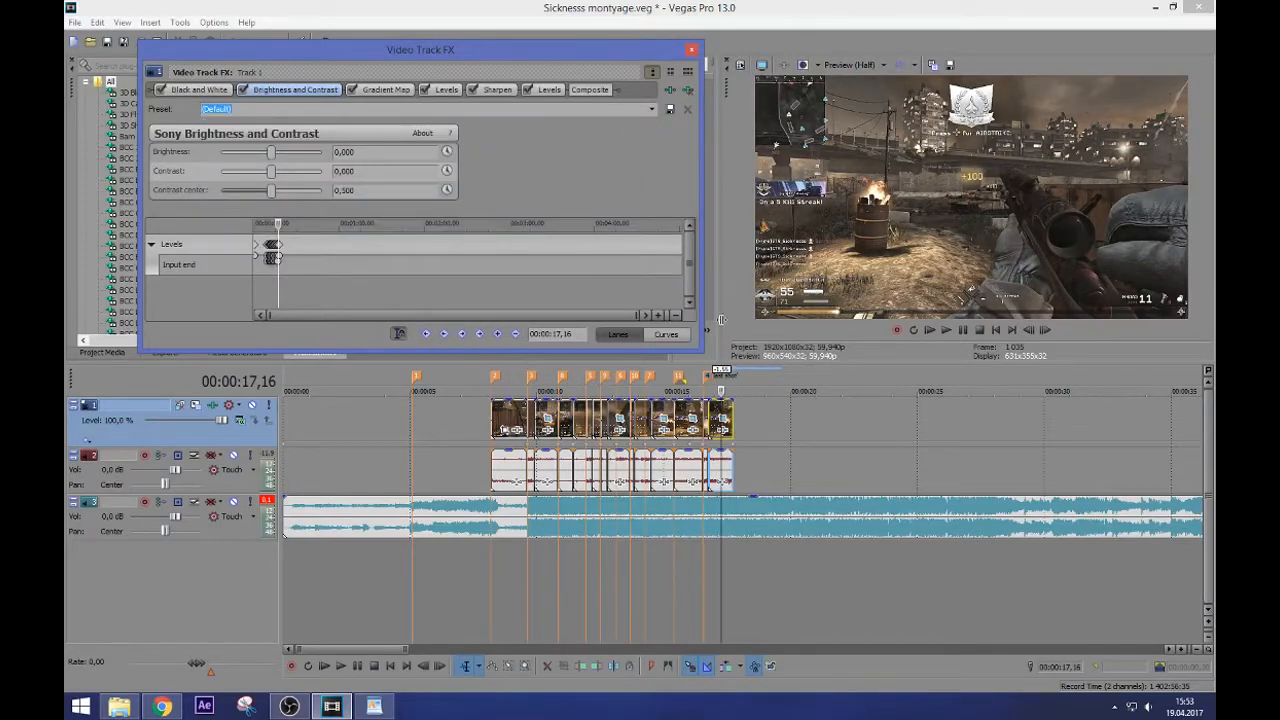
click(273, 176)
drag(273, 176, 276, 176)
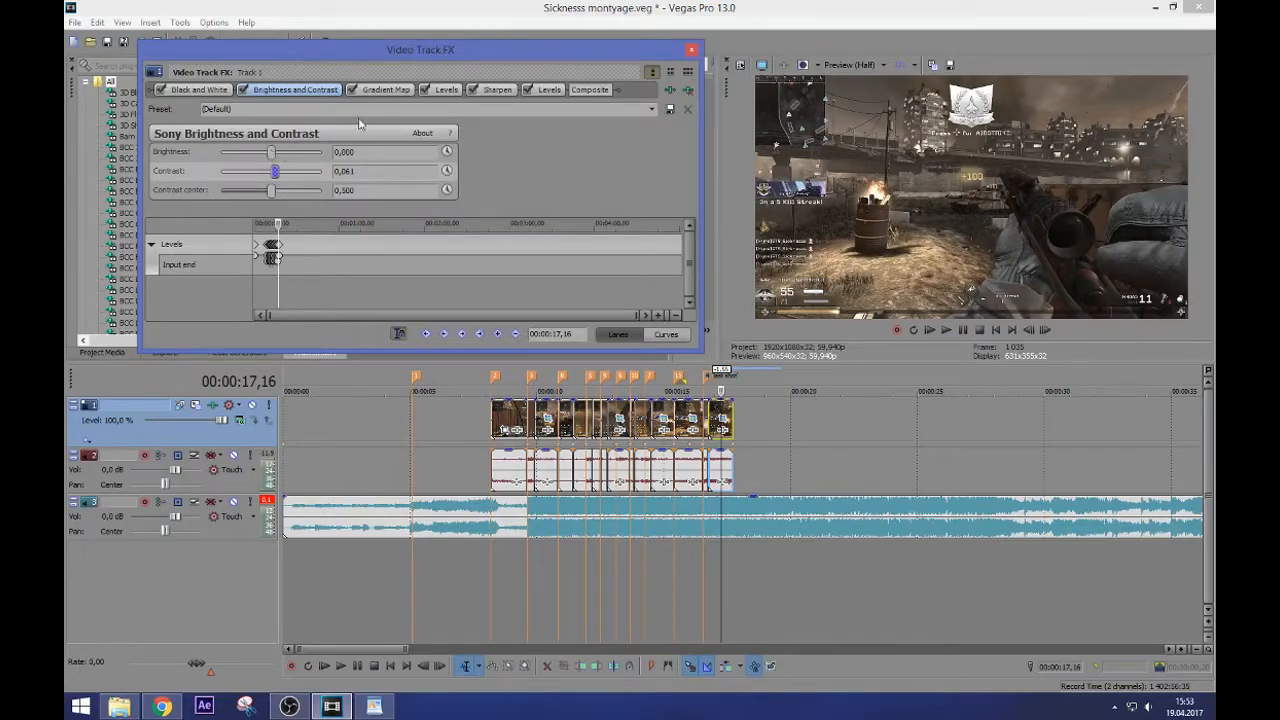
Show the Gradient Map settings and enlarge the Video Track FX window so all its color controls fit
click(393, 92)
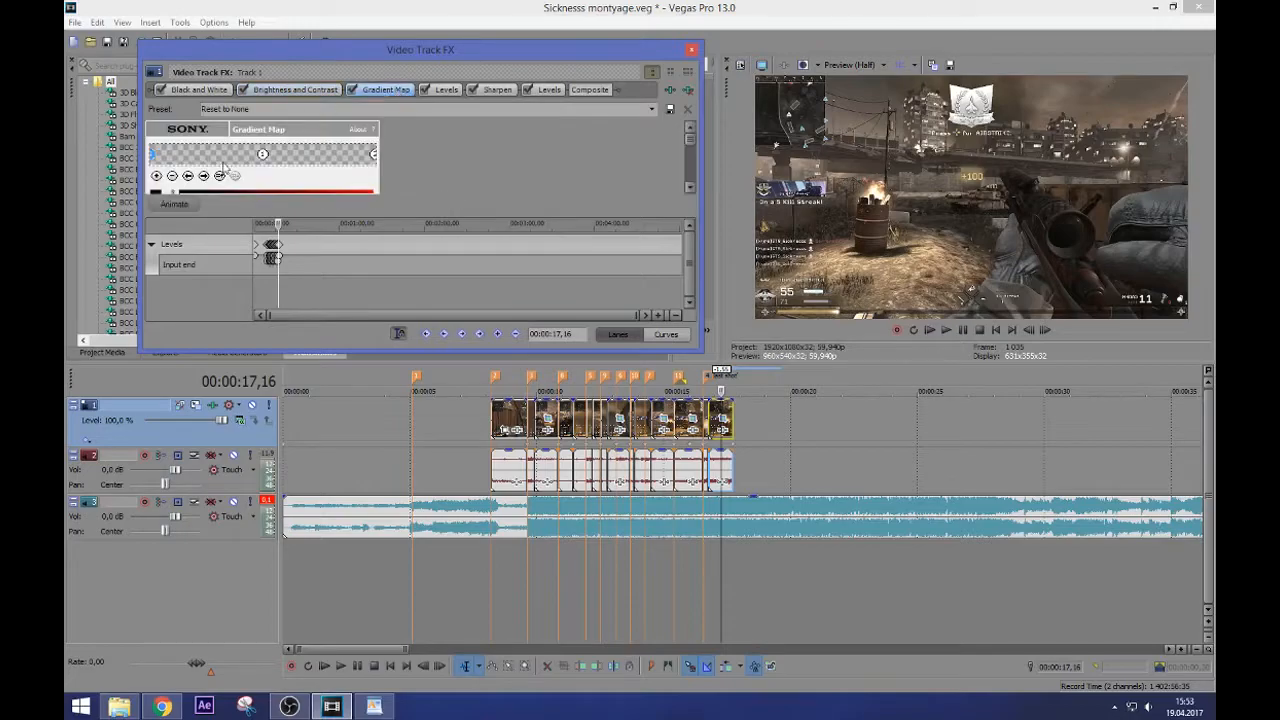
drag(688, 143, 690, 161)
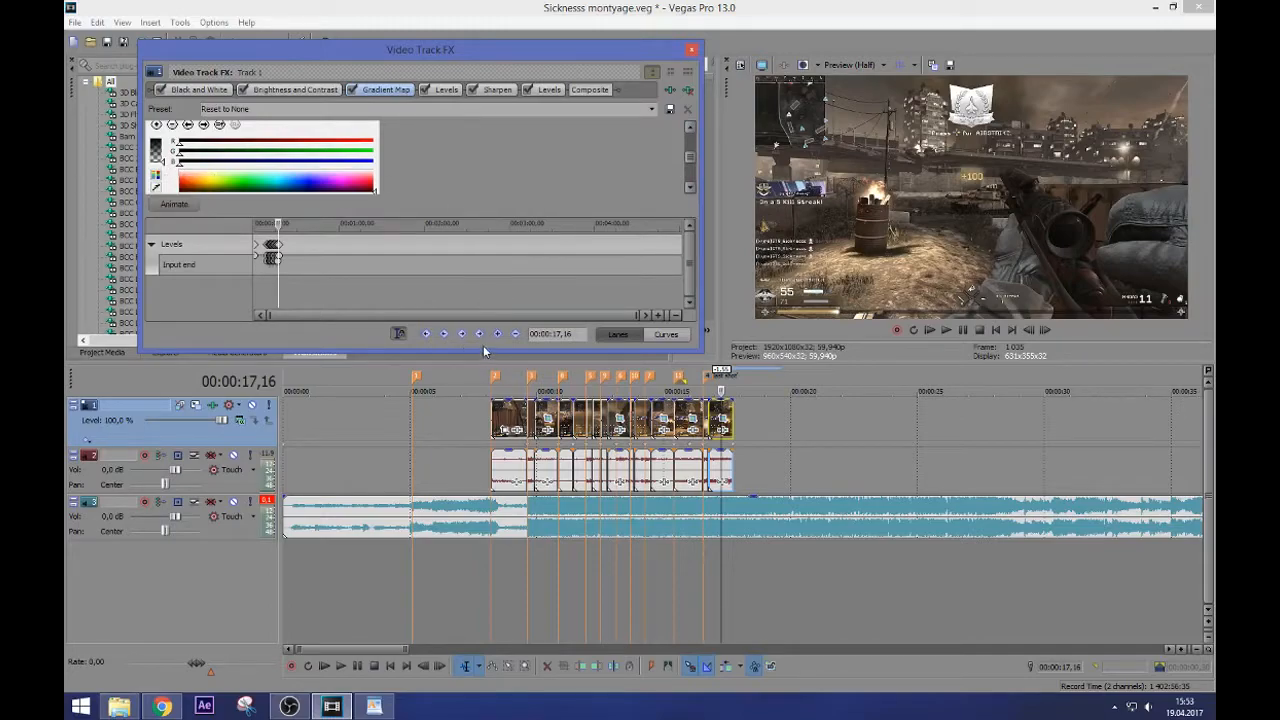
drag(484, 350, 489, 466)
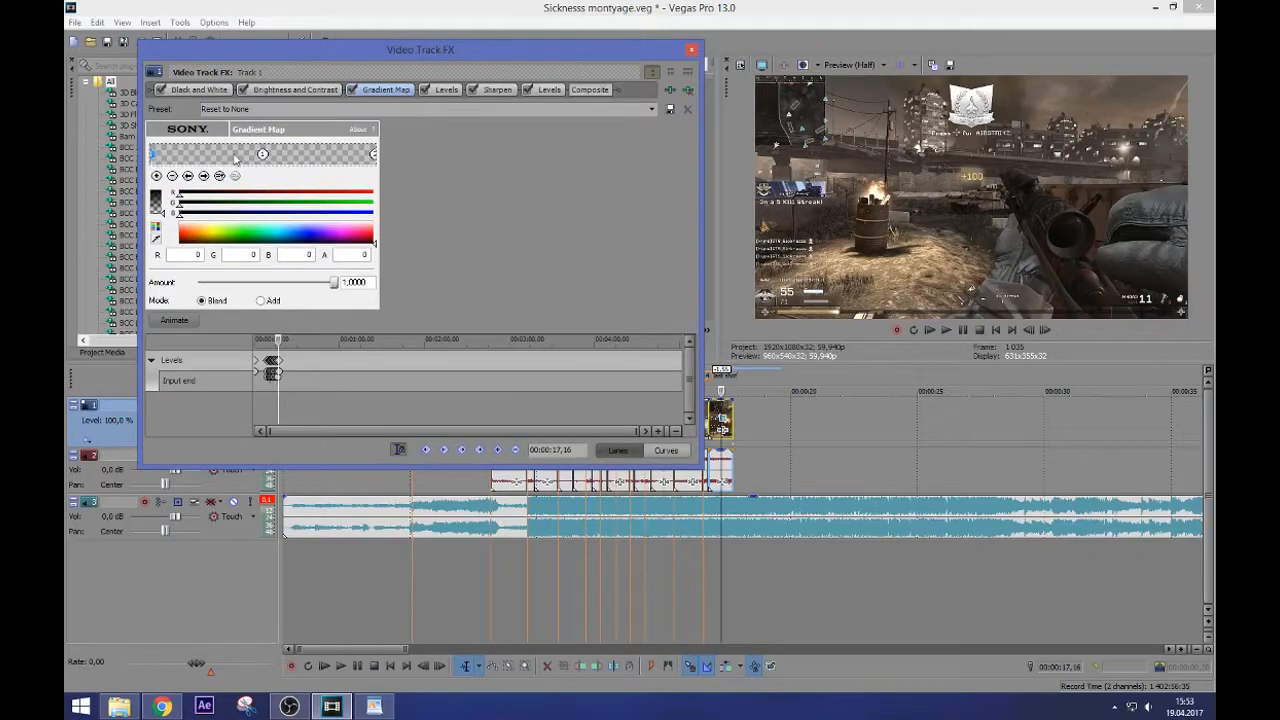
click(262, 155)
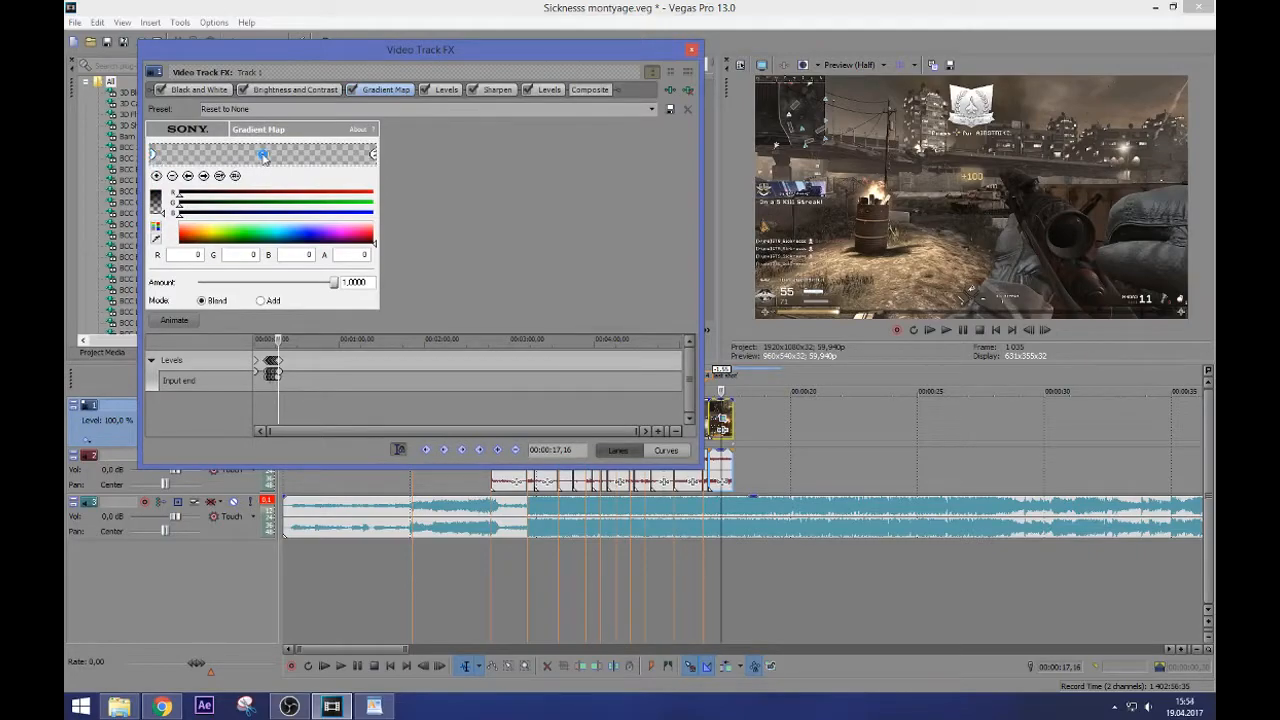
Try a teal tint of R 0, G 189, B 195 on the gradient's end point and return its alpha to 0
click(374, 154)
drag(163, 214, 164, 186)
drag(223, 233, 277, 235)
drag(164, 188, 162, 228)
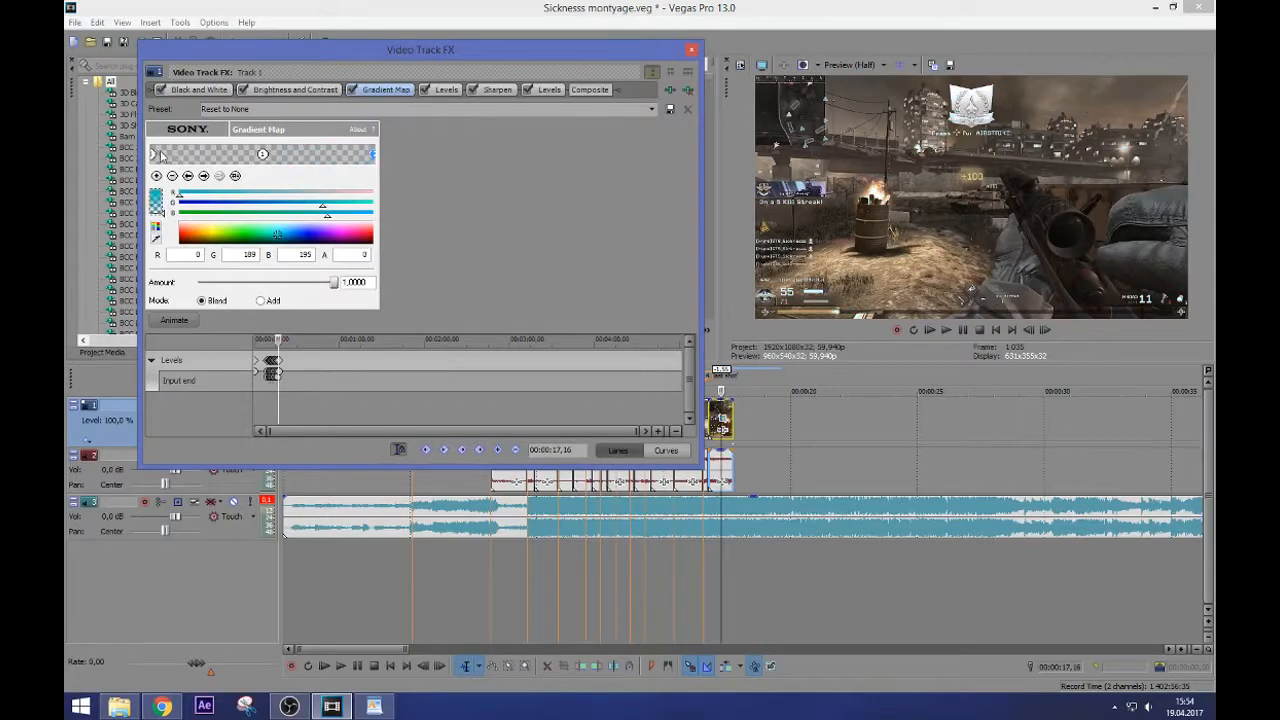
Make the gradient's black start point semi-transparent by raising its alpha to about 124
click(155, 156)
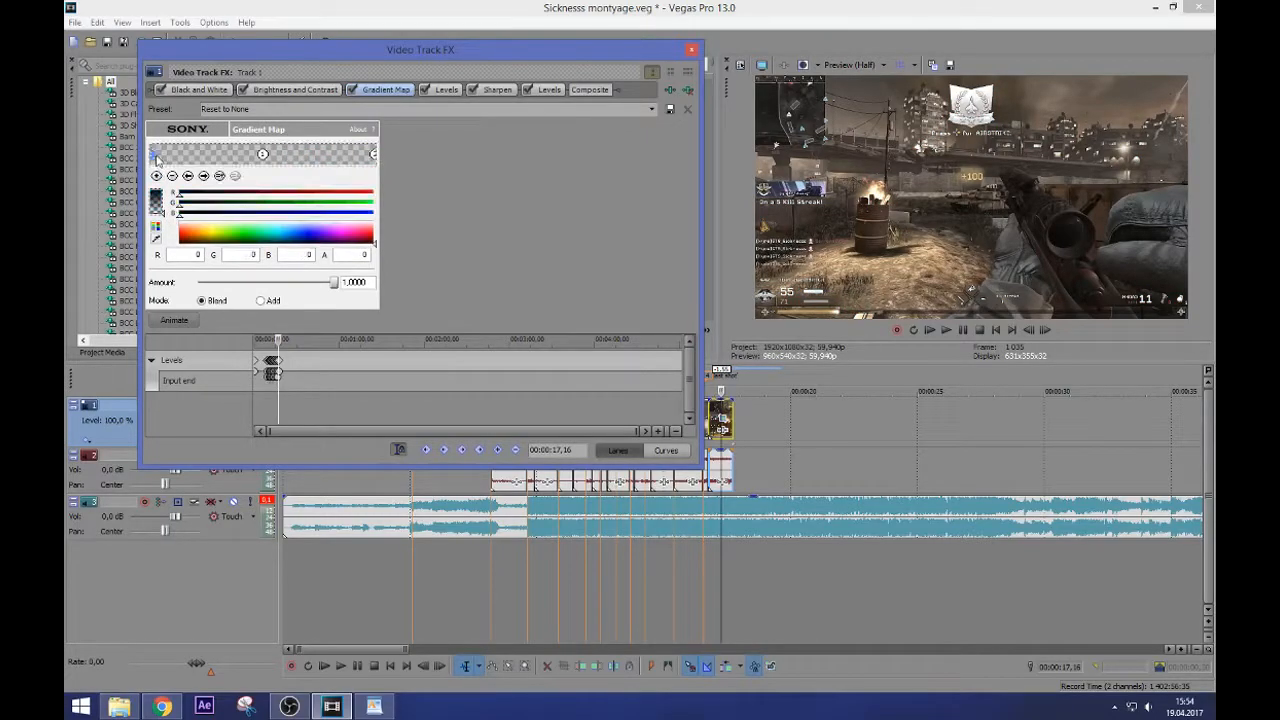
mouse_move(160, 220)
mouse_down()
mouse_move(168, 176)
mouse_move(177, 238)
mouse_move(179, 210)
mouse_up()
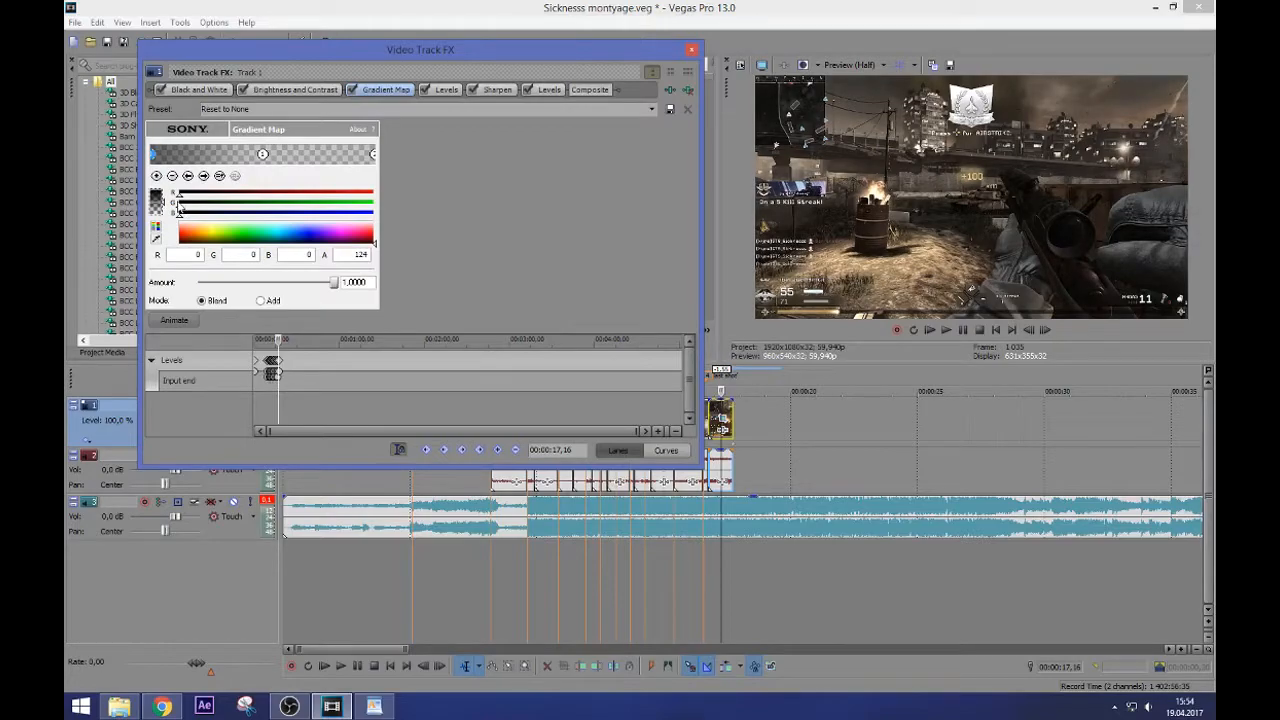
drag(178, 208, 177, 204)
Try an Input end of 0,000 in the Levels effect placed before Sharpen, and set Input end to about 0,69
click(444, 89)
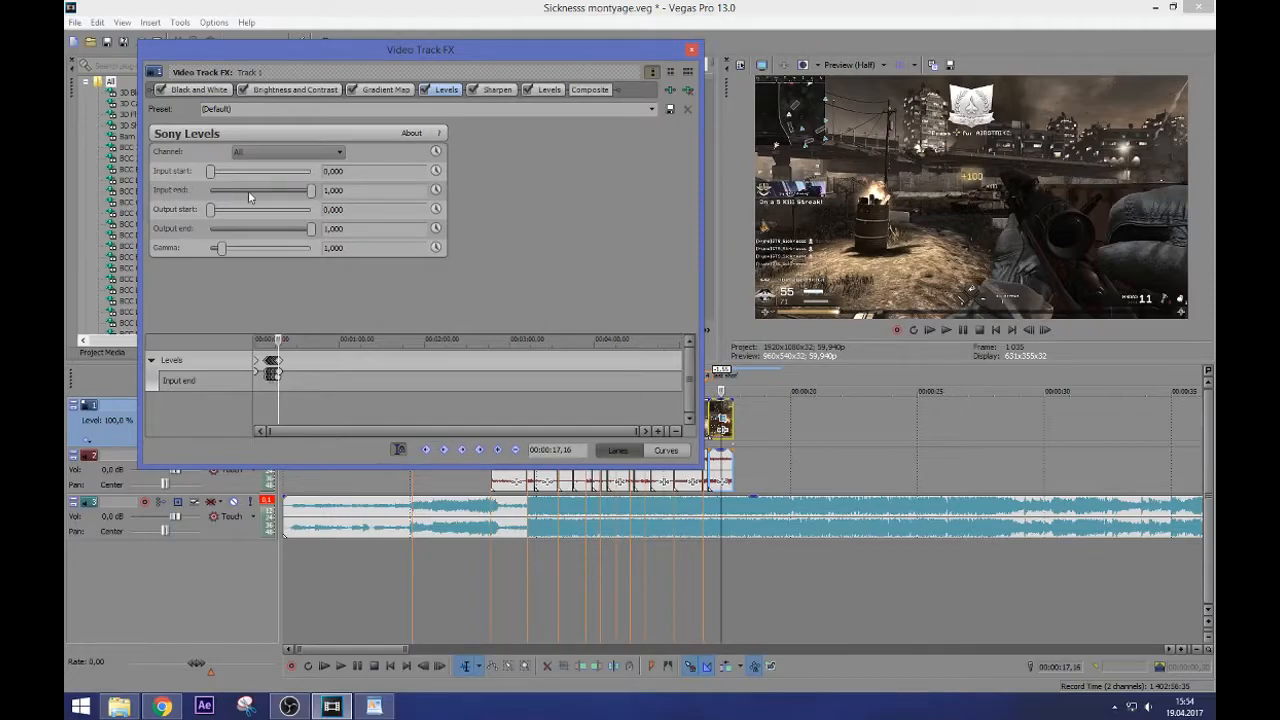
drag(312, 192, 198, 192)
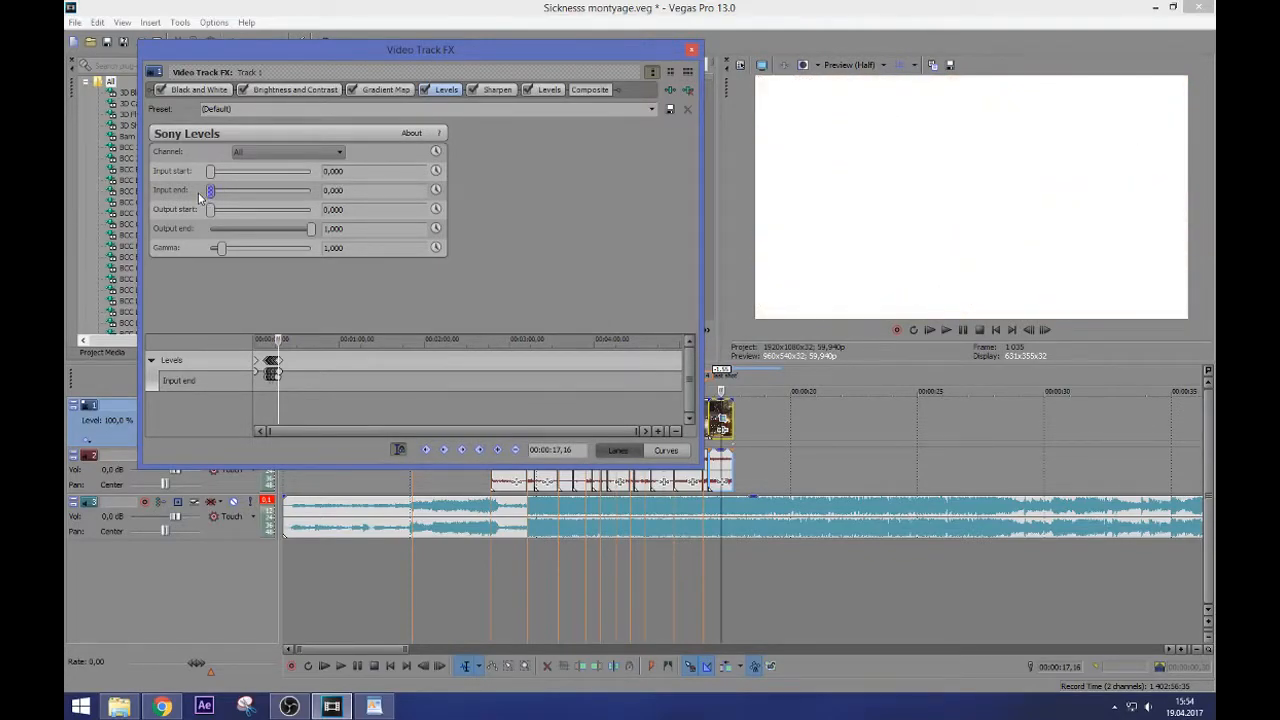
click(497, 89)
click(446, 89)
drag(210, 190, 280, 190)
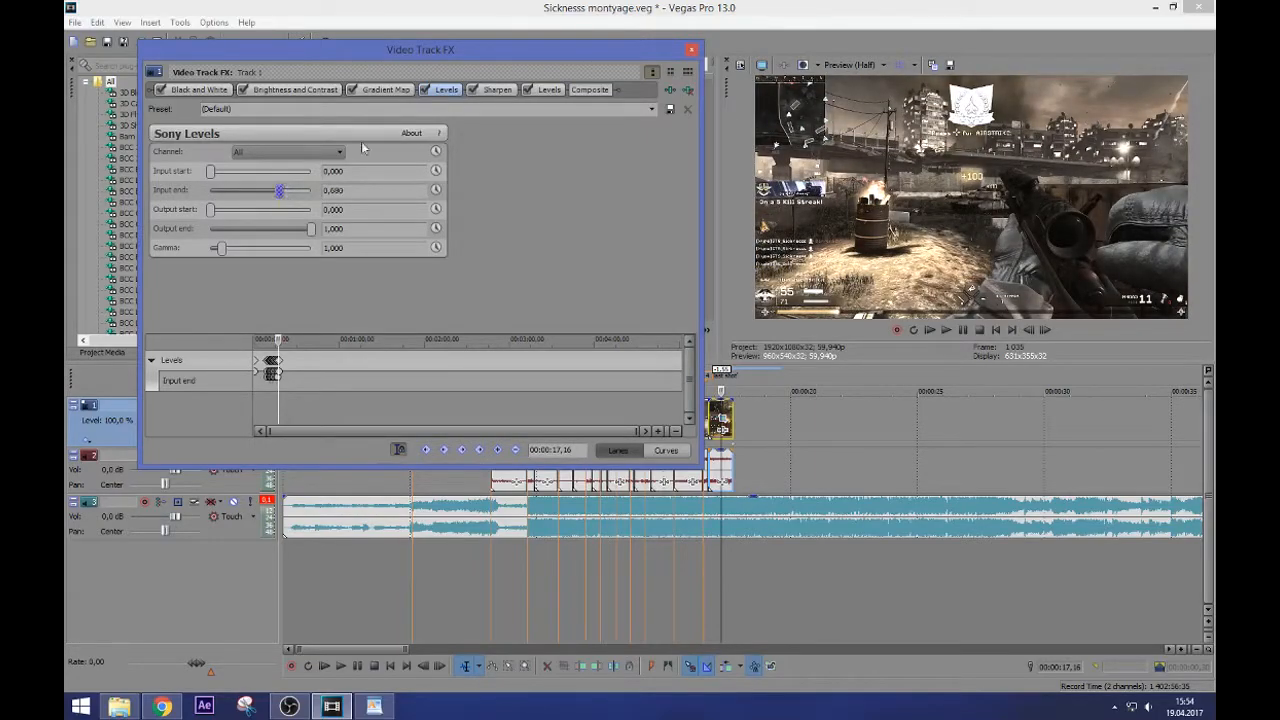
Try a stronger Sharpen amount on the track and apply the Light preset instead
click(498, 89)
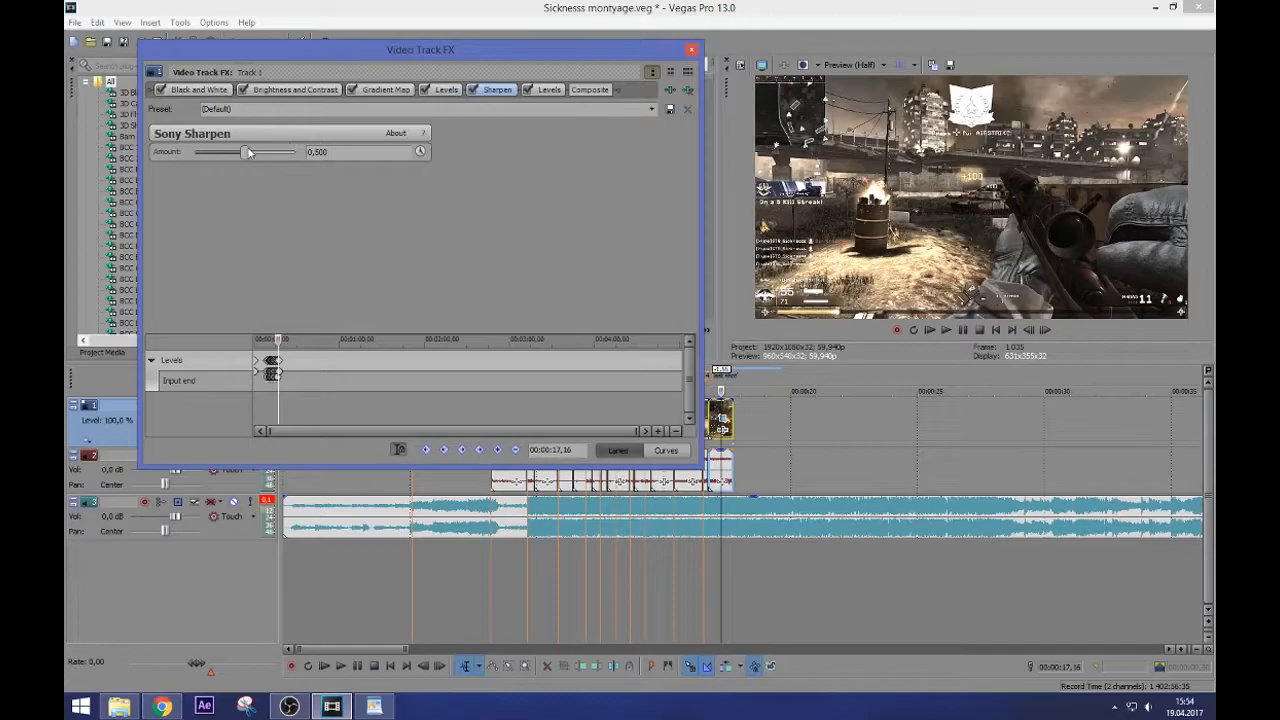
drag(250, 152, 278, 158)
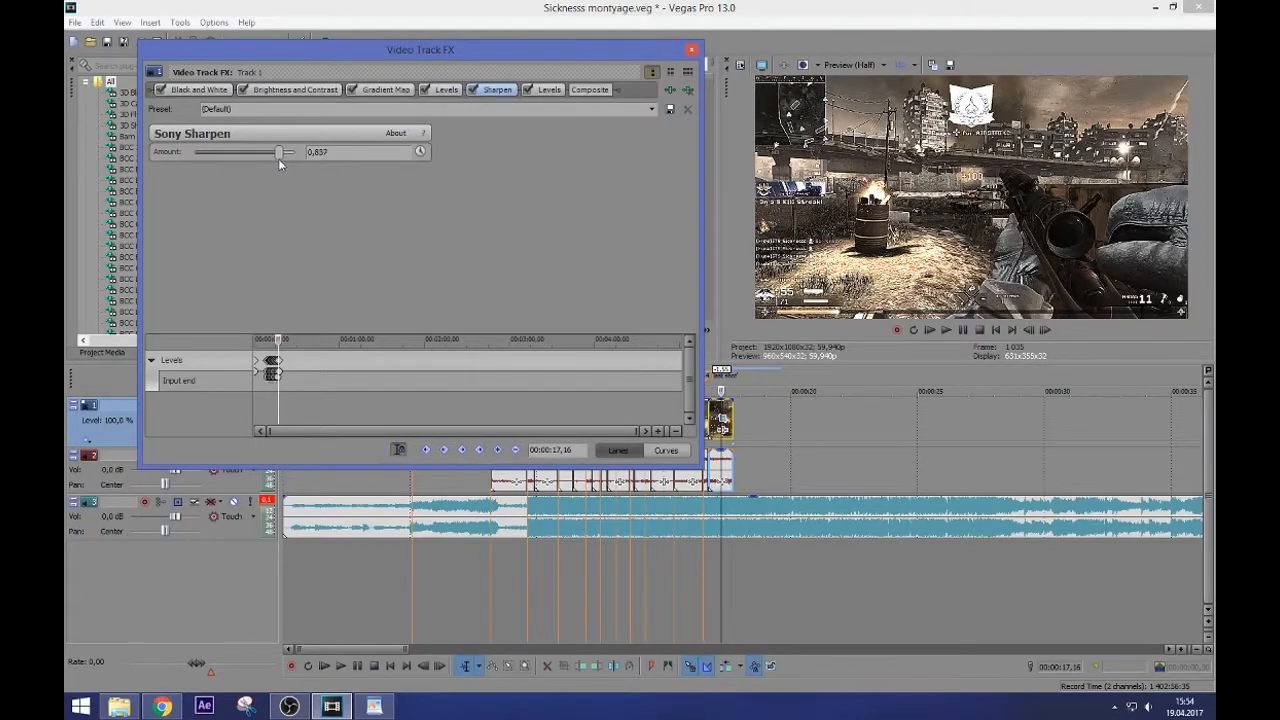
click(651, 109)
click(624, 140)
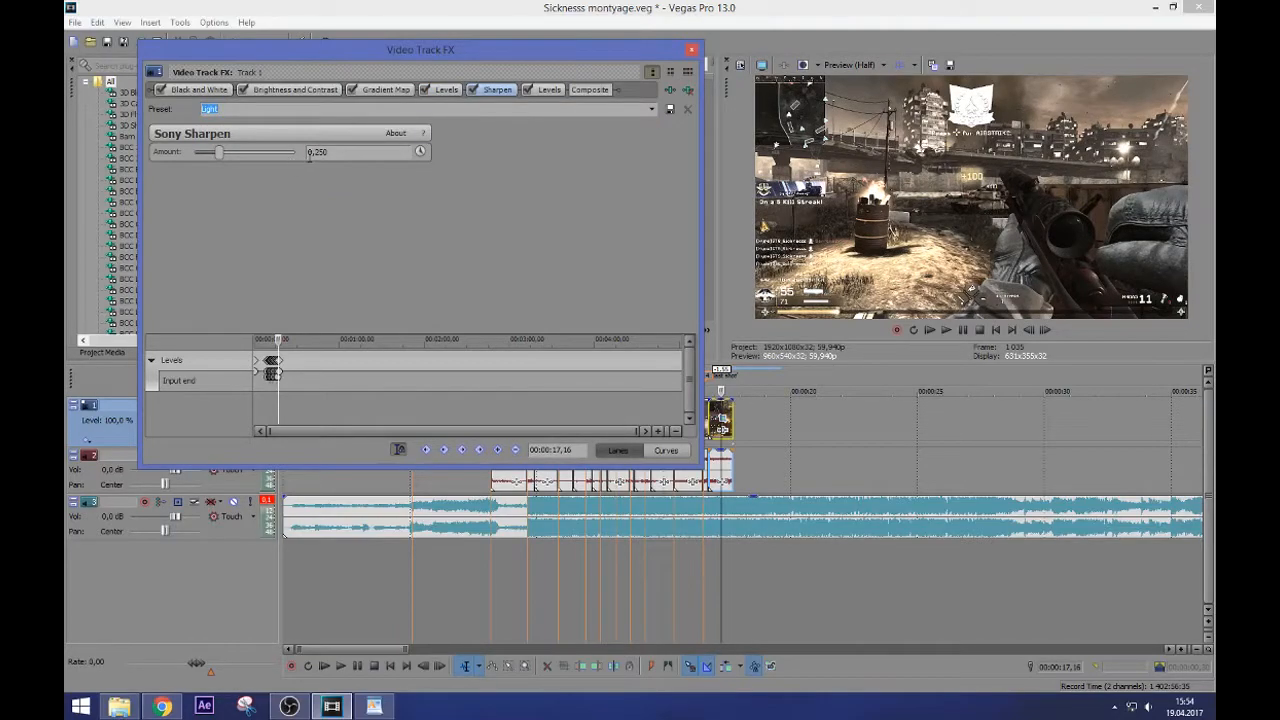
Close the track-wide effect chain after checking its last Levels effect and insert a new video track above the clips
click(547, 91)
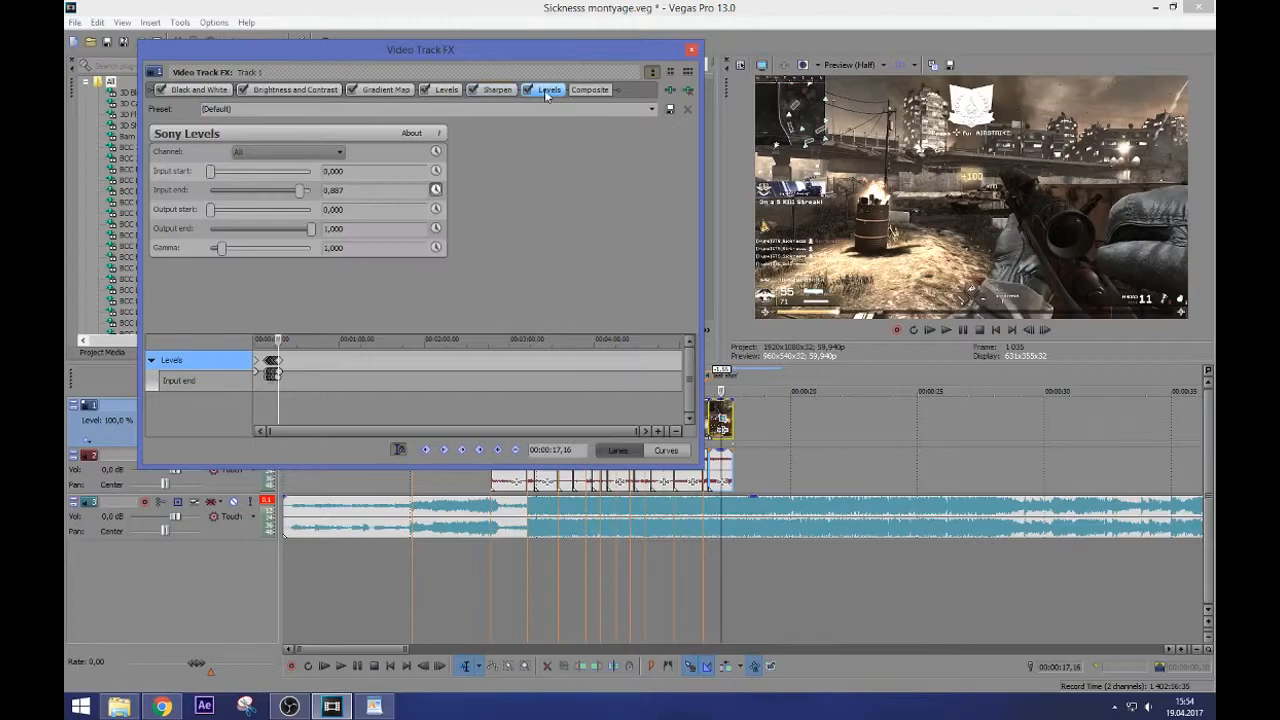
click(691, 51)
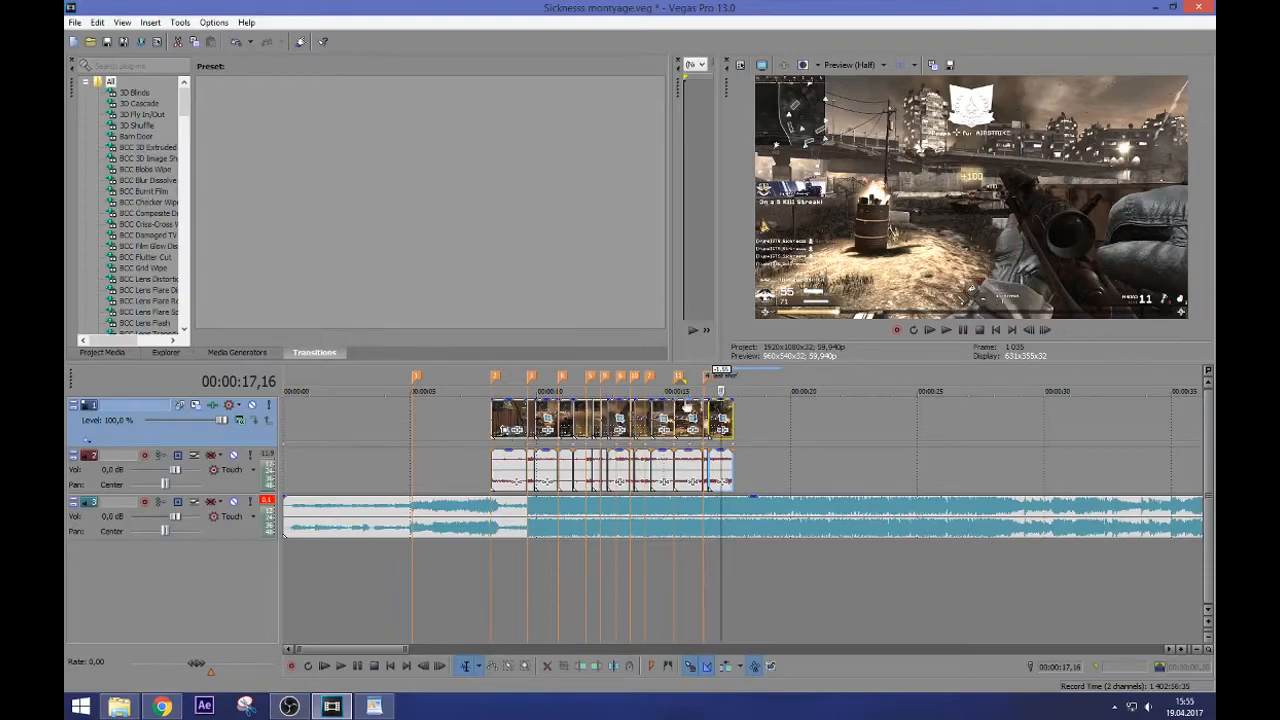
right_click(234, 440)
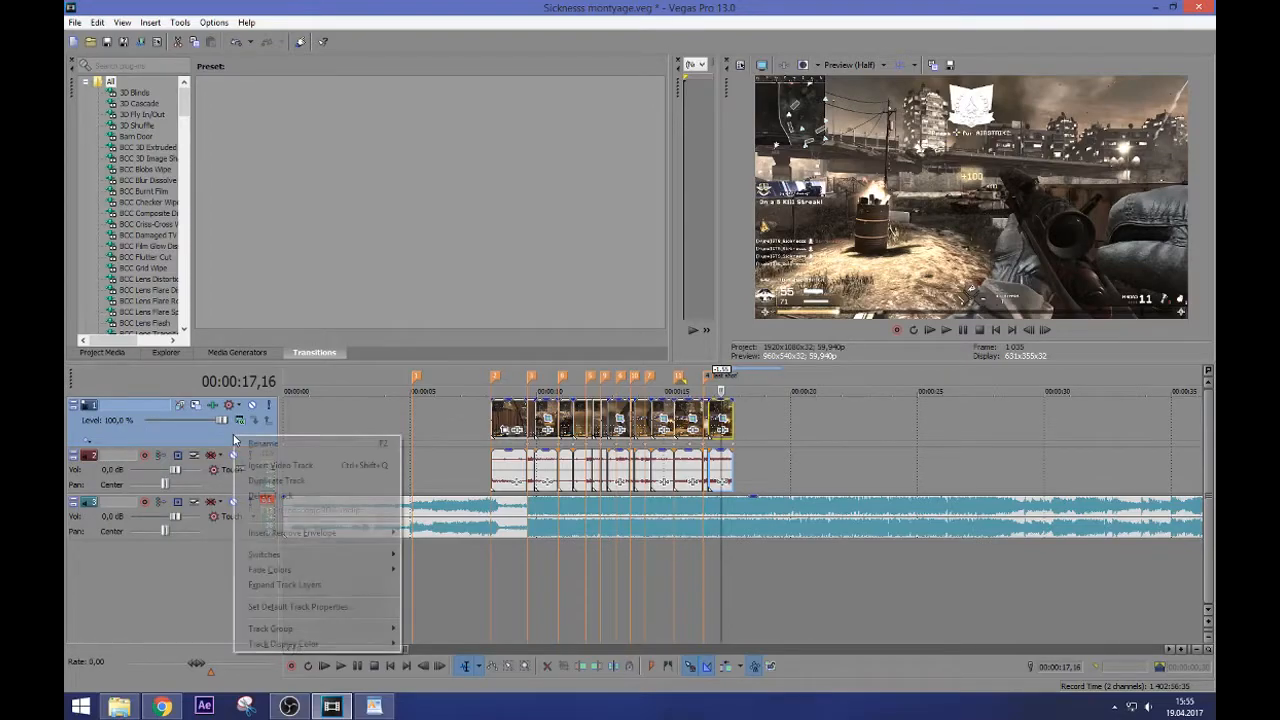
click(278, 466)
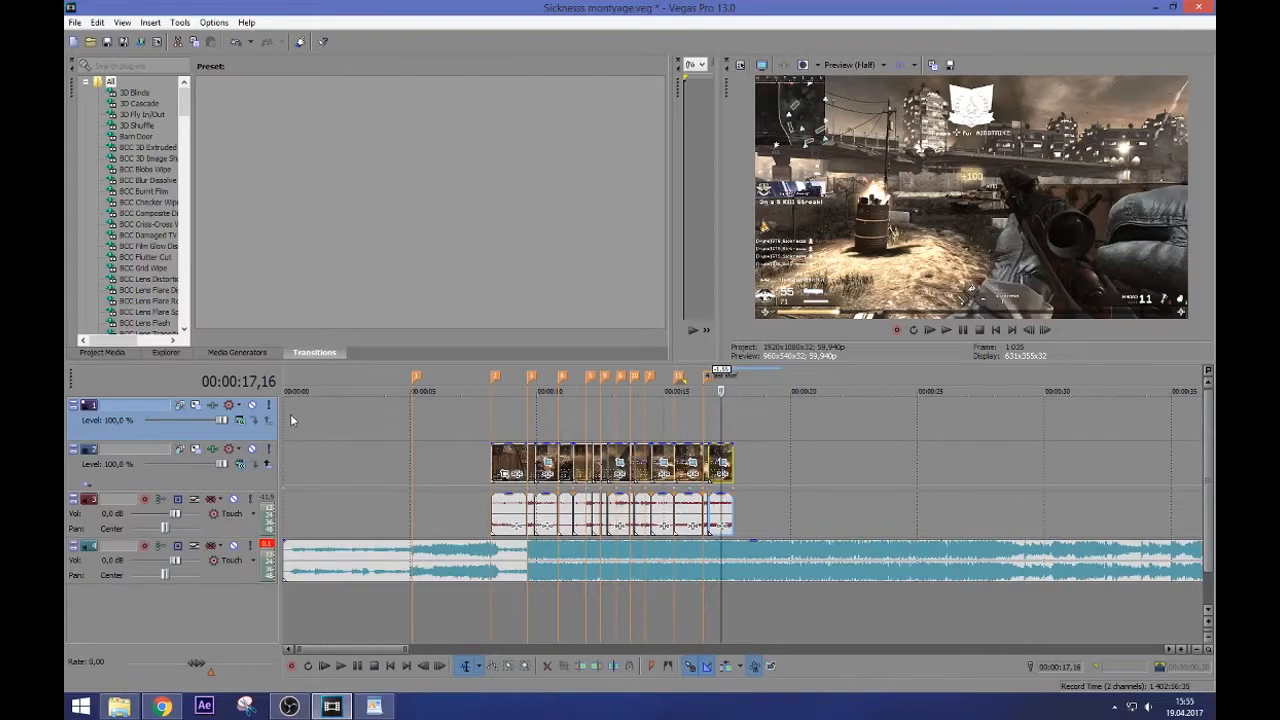
Insert a Sony Solid Color generated media event at the start of the new empty video track
click(285, 420)
key(space)
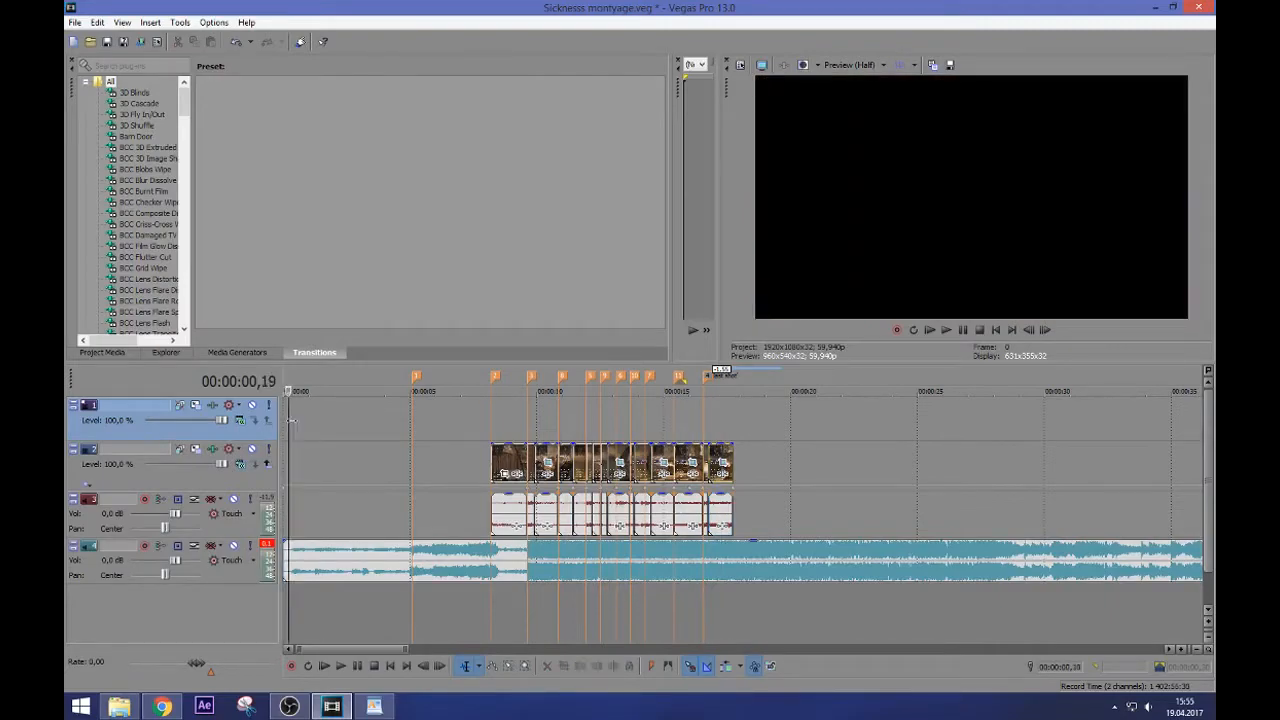
key(space)
right_click(286, 415)
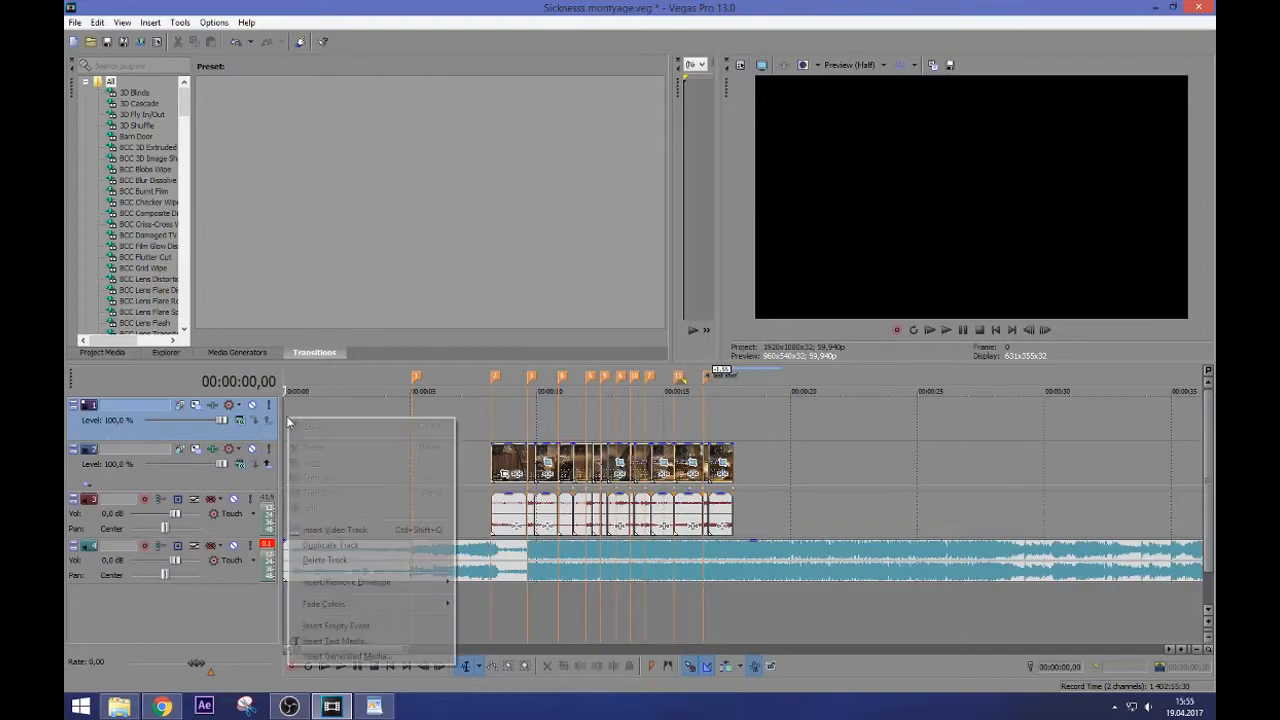
click(352, 657)
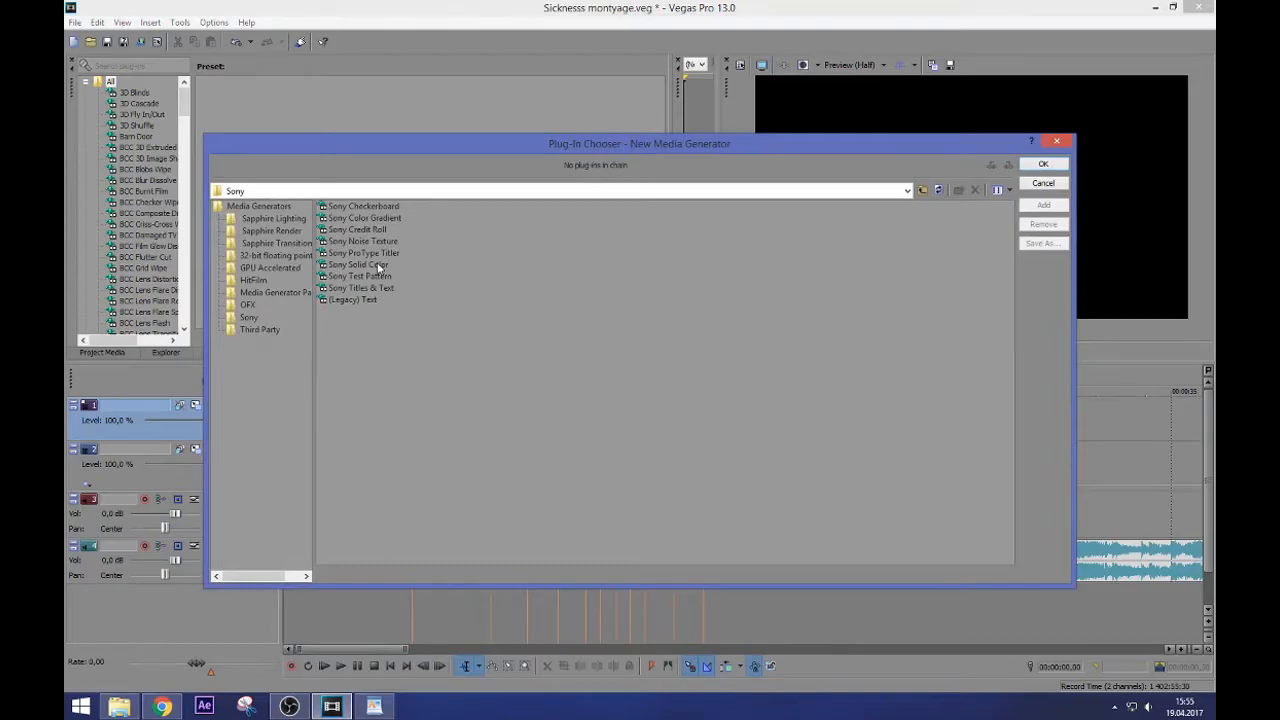
double_click(375, 266)
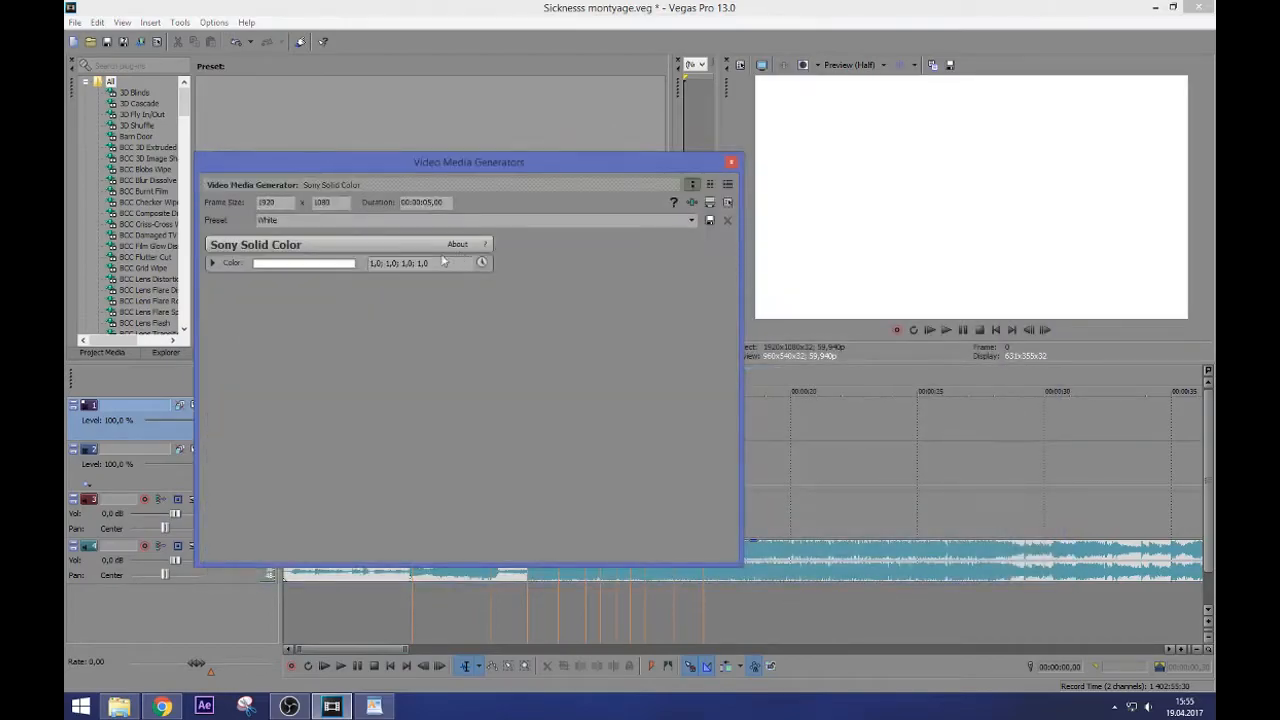
Set the solid color to opaque black (0,0; 0,0; 0,0; 1,0) and close the generator settings
click(347, 263)
drag(322, 303, 183, 455)
drag(353, 415, 350, 430)
click(510, 352)
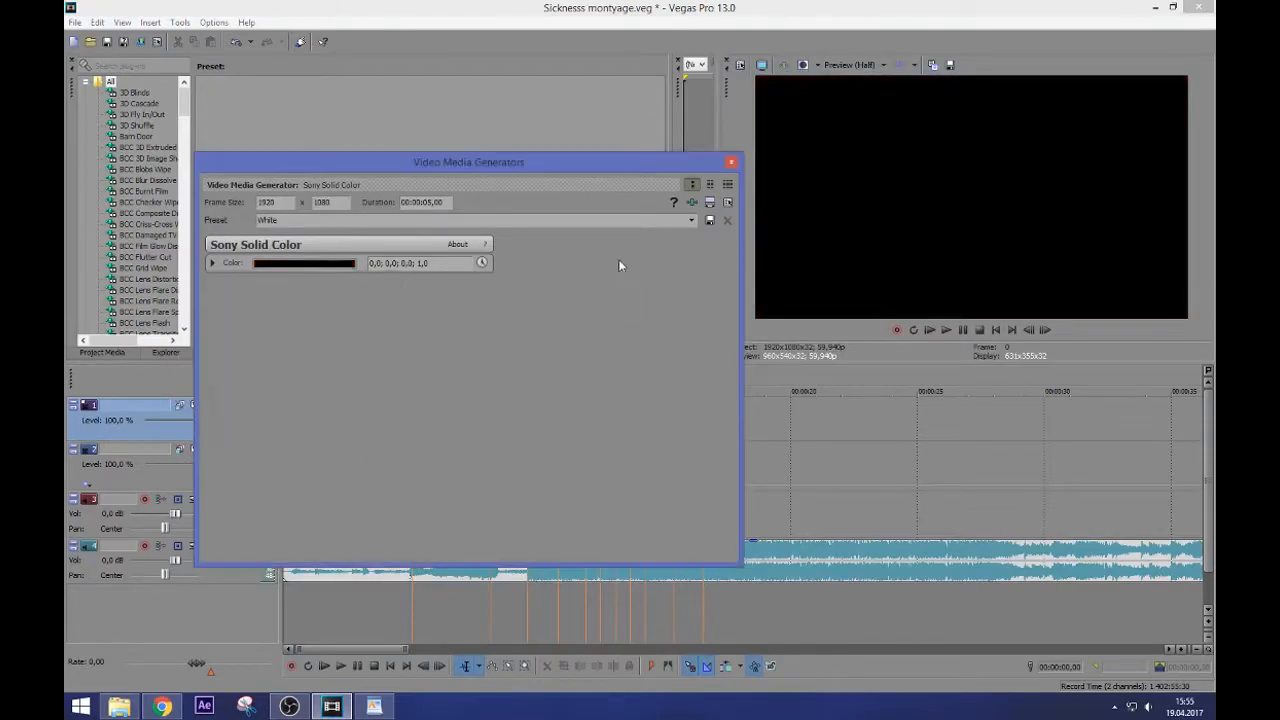
click(732, 163)
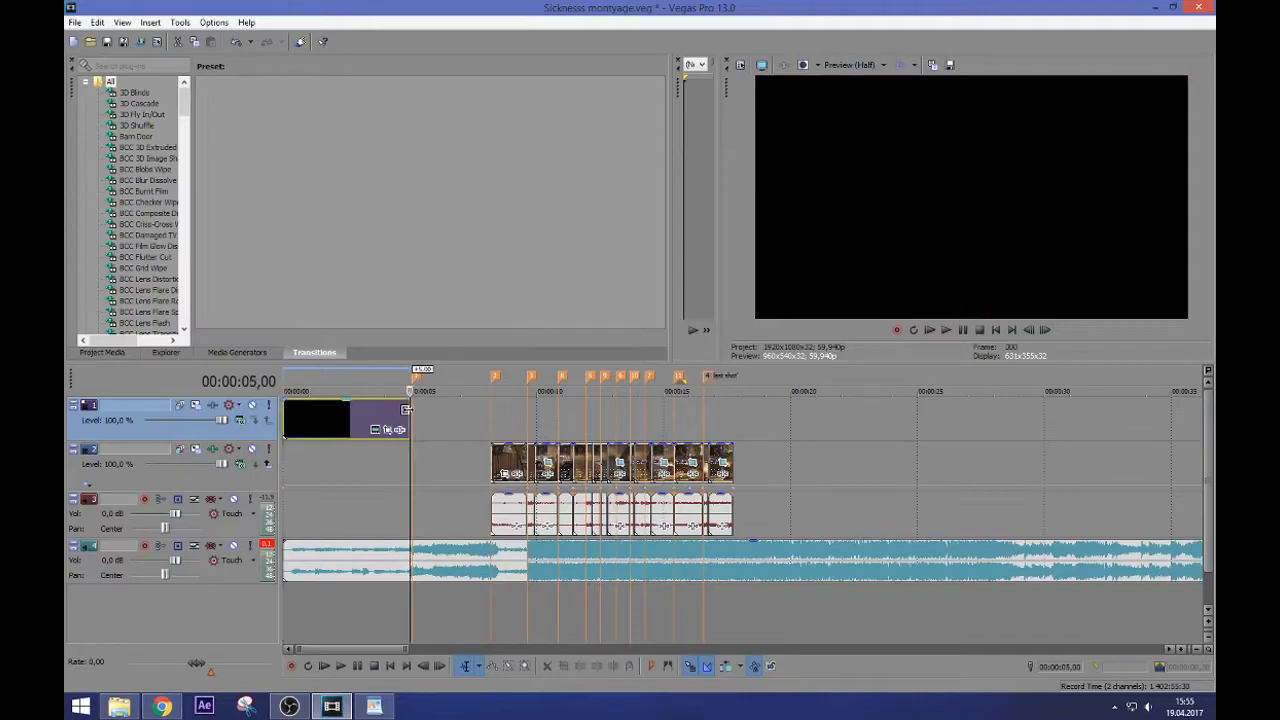
Extend the black solid color event on the top track past the end of the music
scroll(407, 410, down, 10)
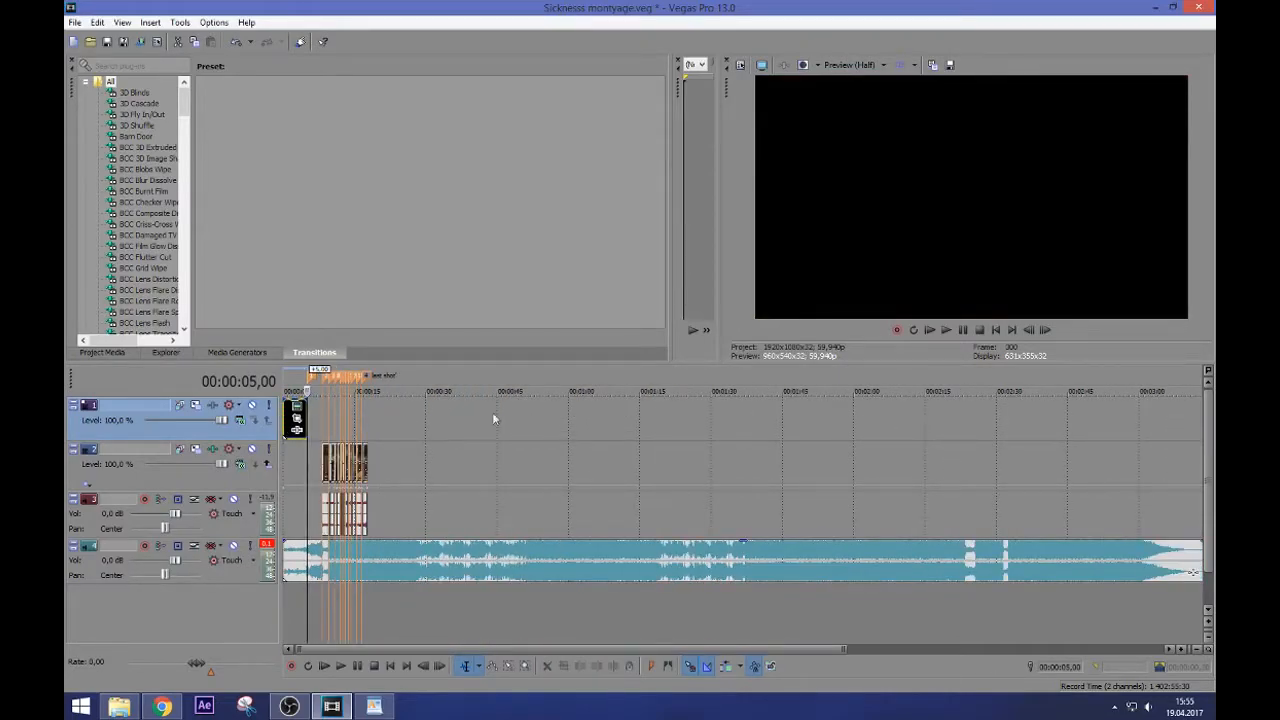
drag(307, 412, 449, 412)
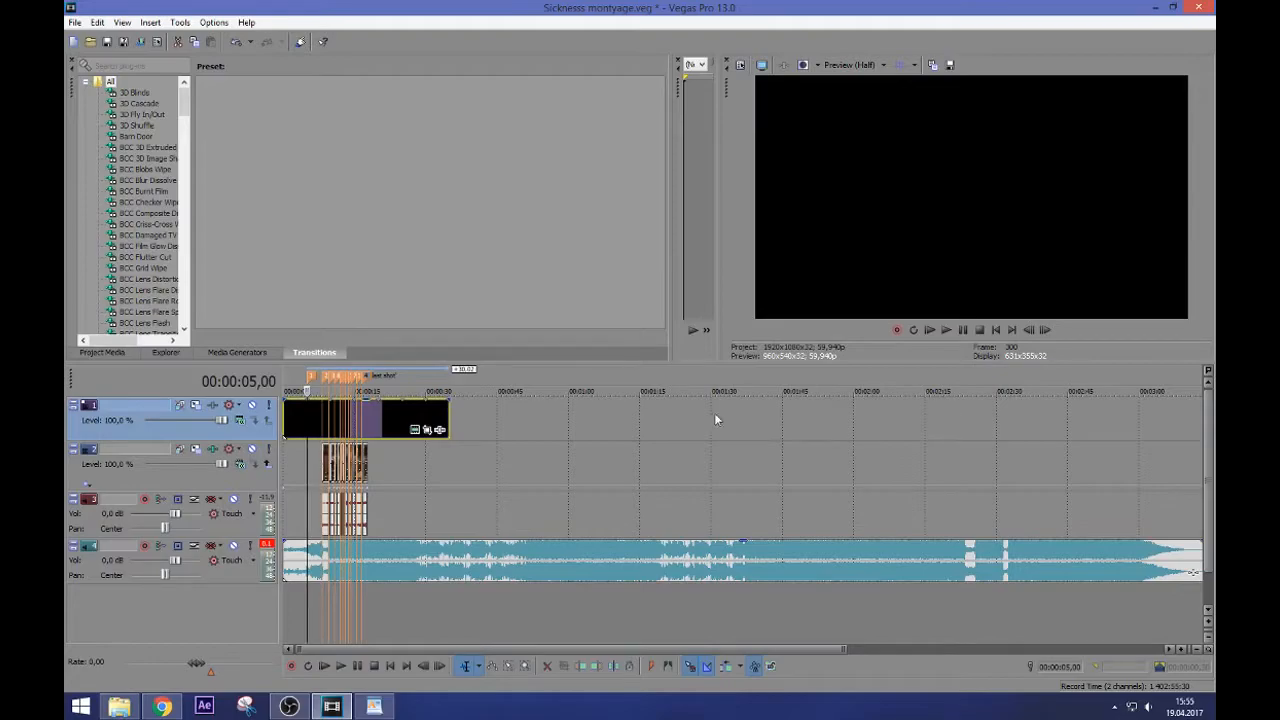
click(336, 418)
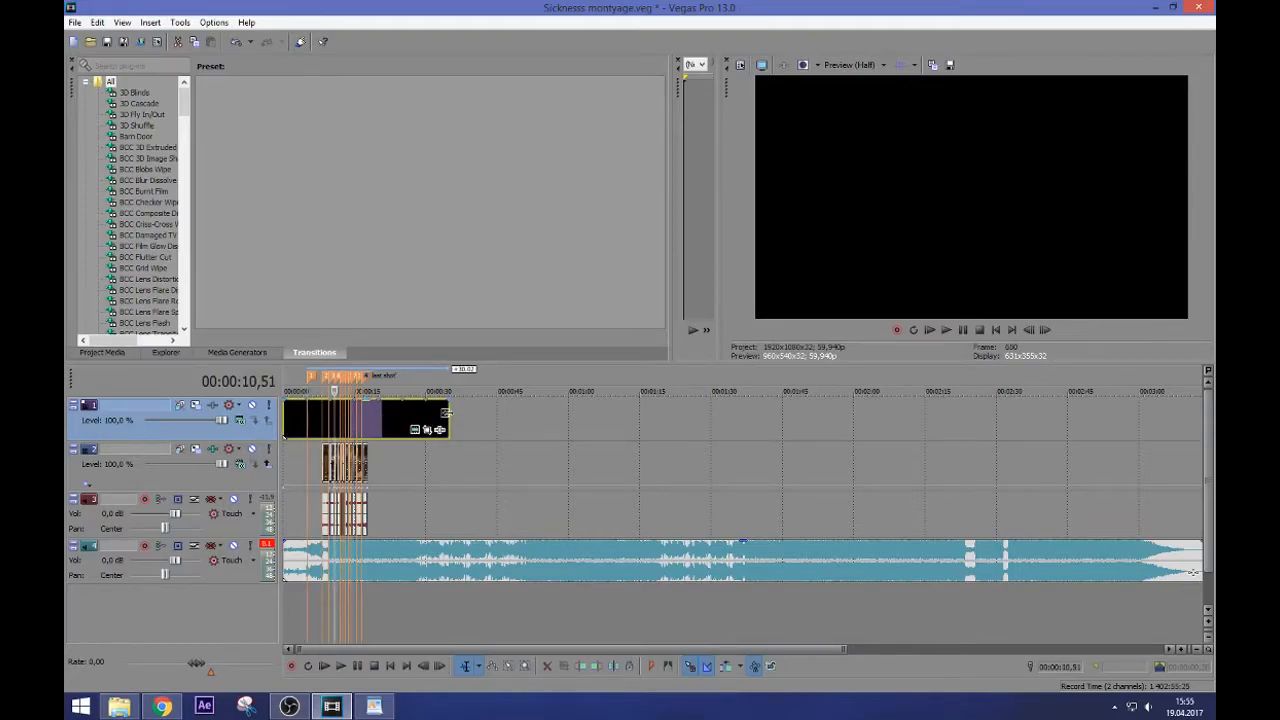
drag(449, 428, 1205, 428)
scroll(716, 475, down, 1)
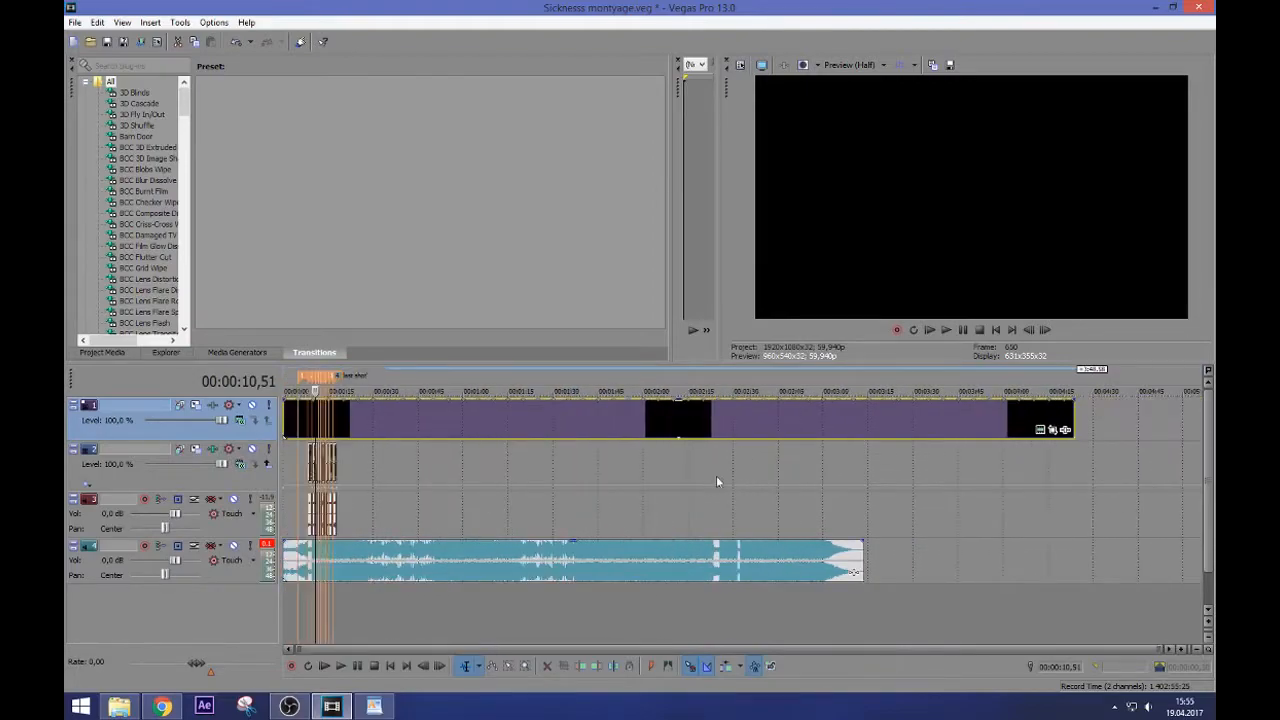
Park the playhead over the gameplay clips at about 00:00:09,38 and add the Sony Cookie Cutter effect to the solid color event
click(308, 418)
click(321, 419)
click(315, 421)
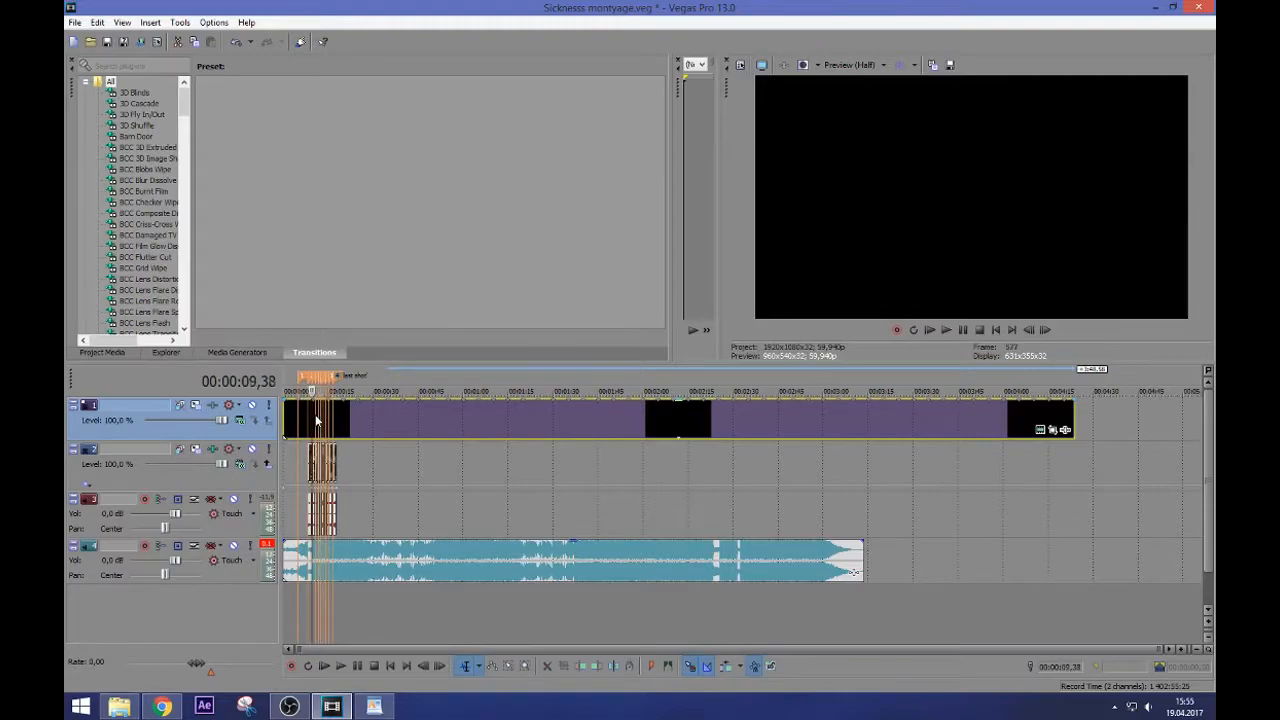
click(1066, 430)
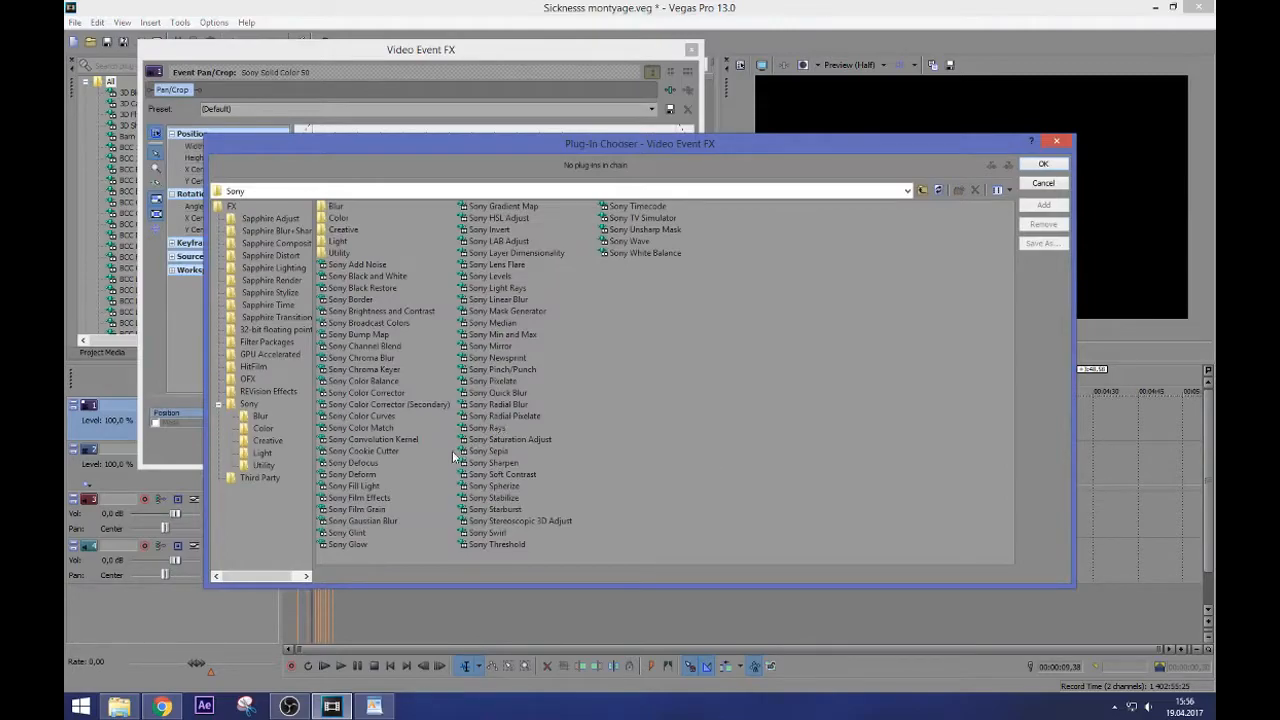
click(373, 450)
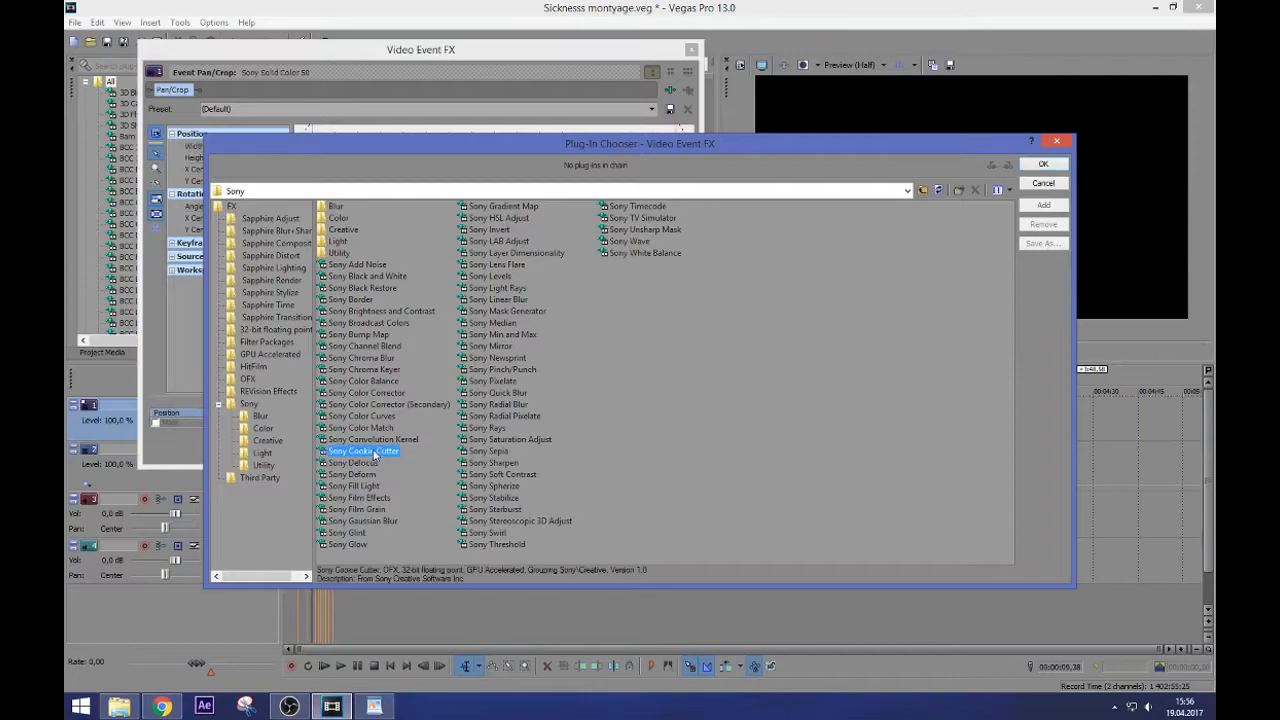
double_click(379, 452)
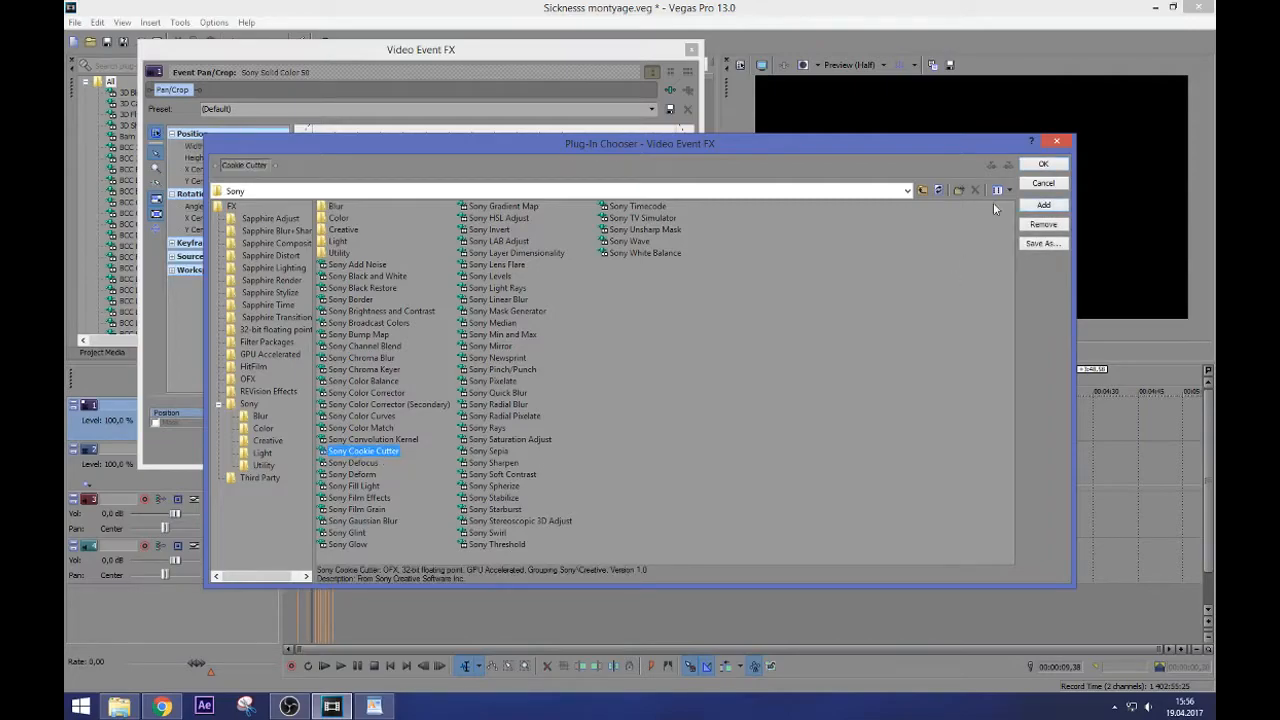
click(1043, 164)
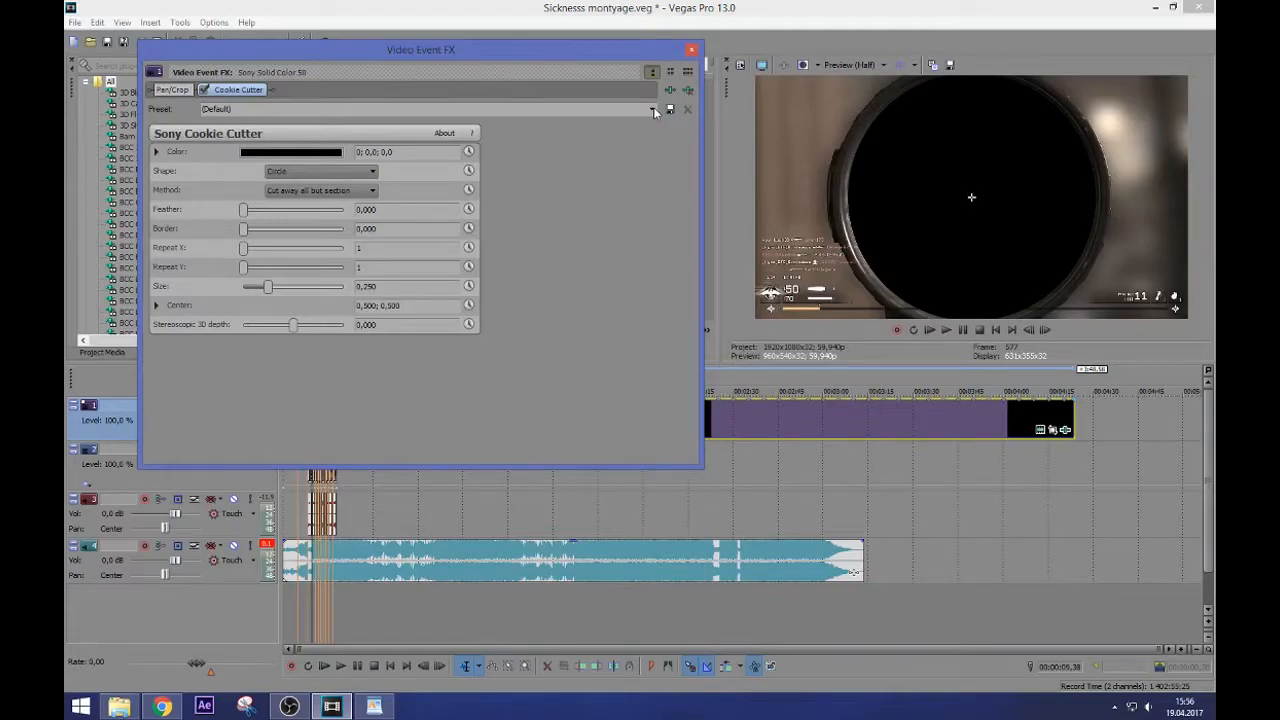
Try the Cookie Cutter presets between TicTacToe and Letterbox, including cinematics 2 (larger), and return to the (Default) preset
click(652, 110)
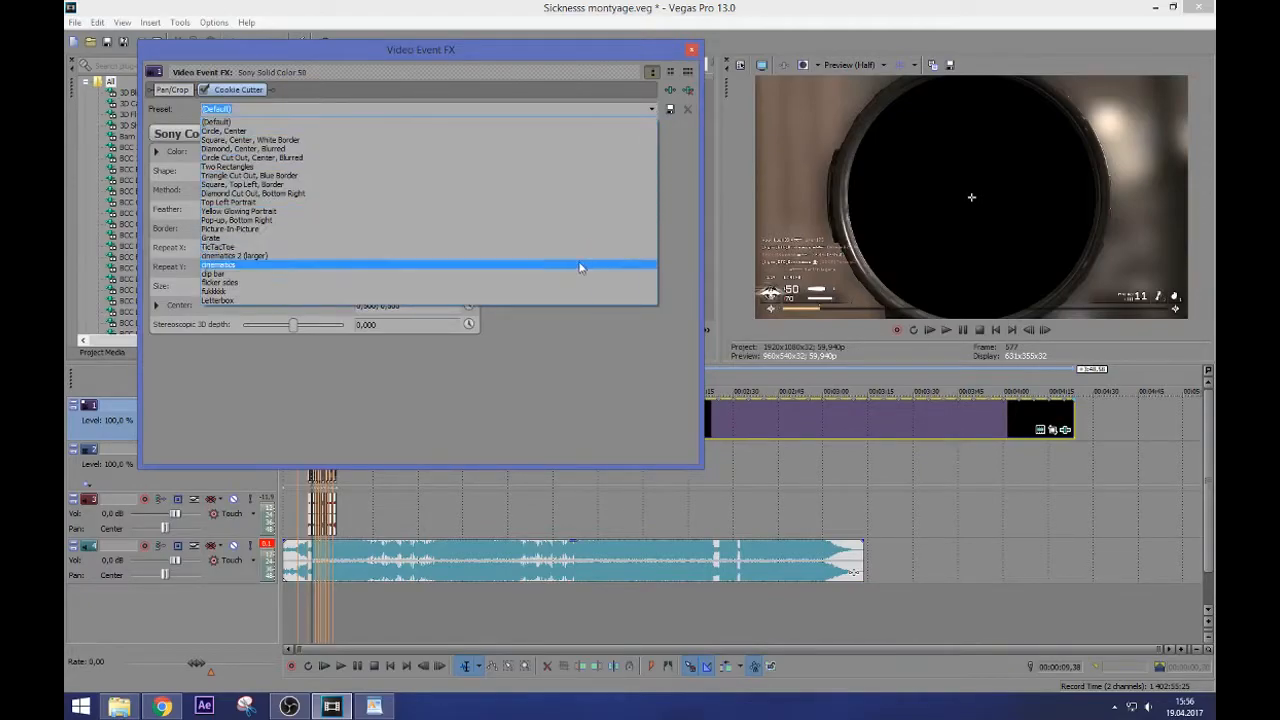
key(Up)
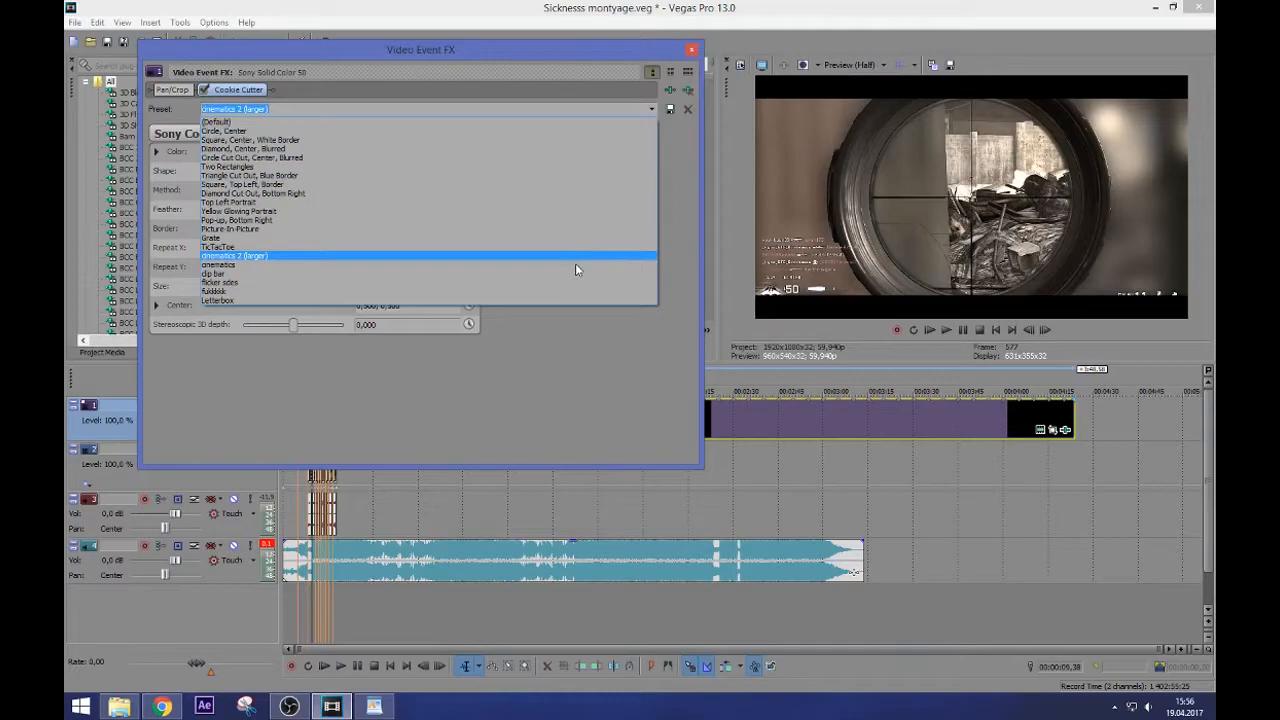
key(Down)
key(Down)
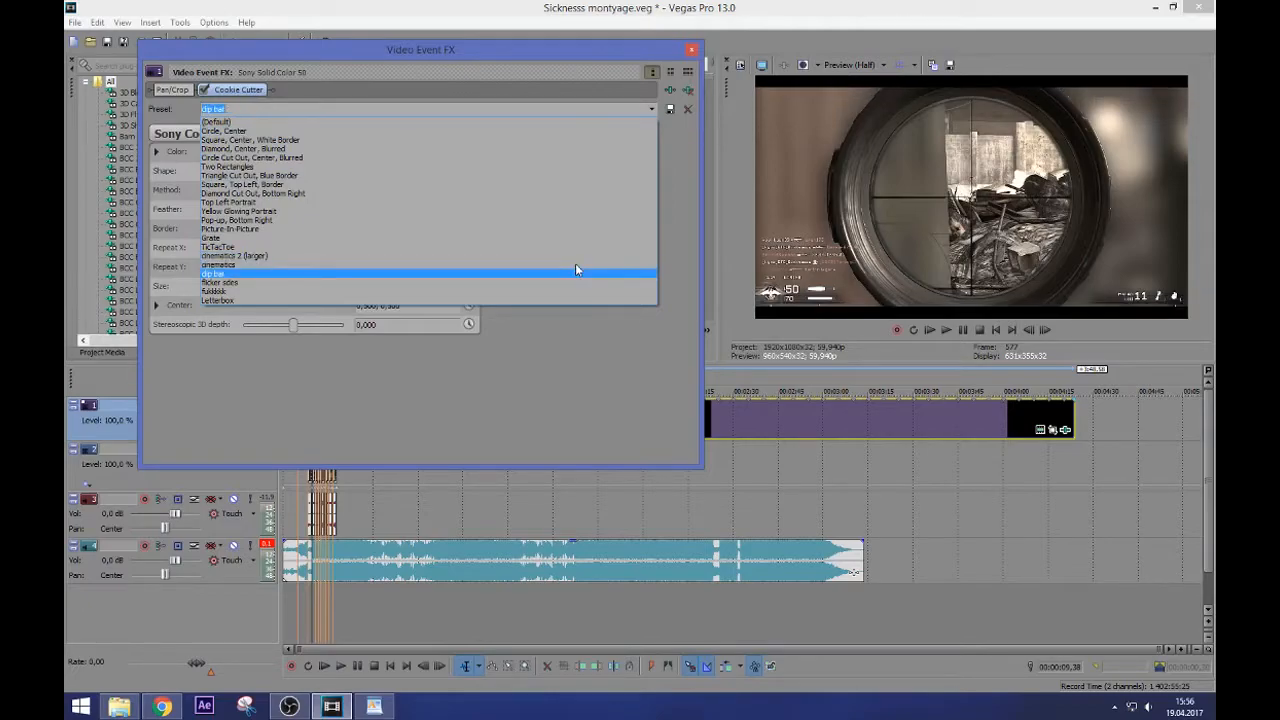
key(Down)
key(Down)
key(Down)
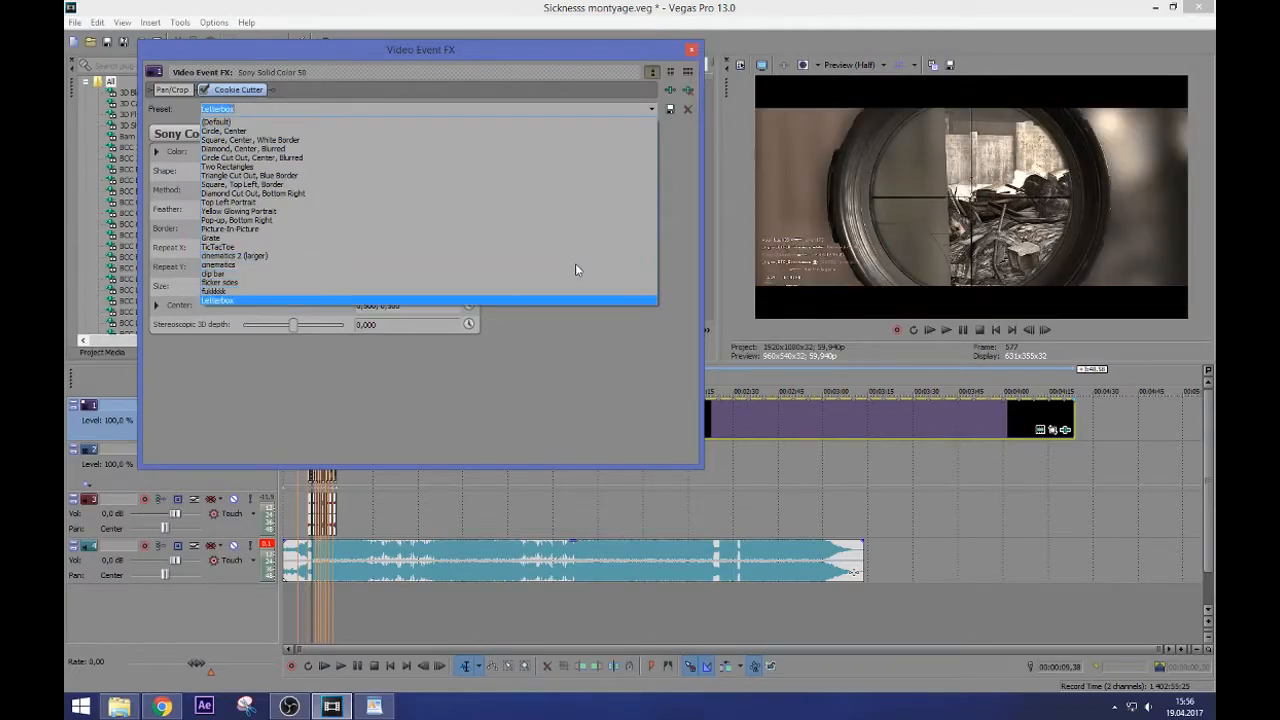
key(Up)
key(Up)
key(Up)
key(Up)
key(Up)
key(Up)
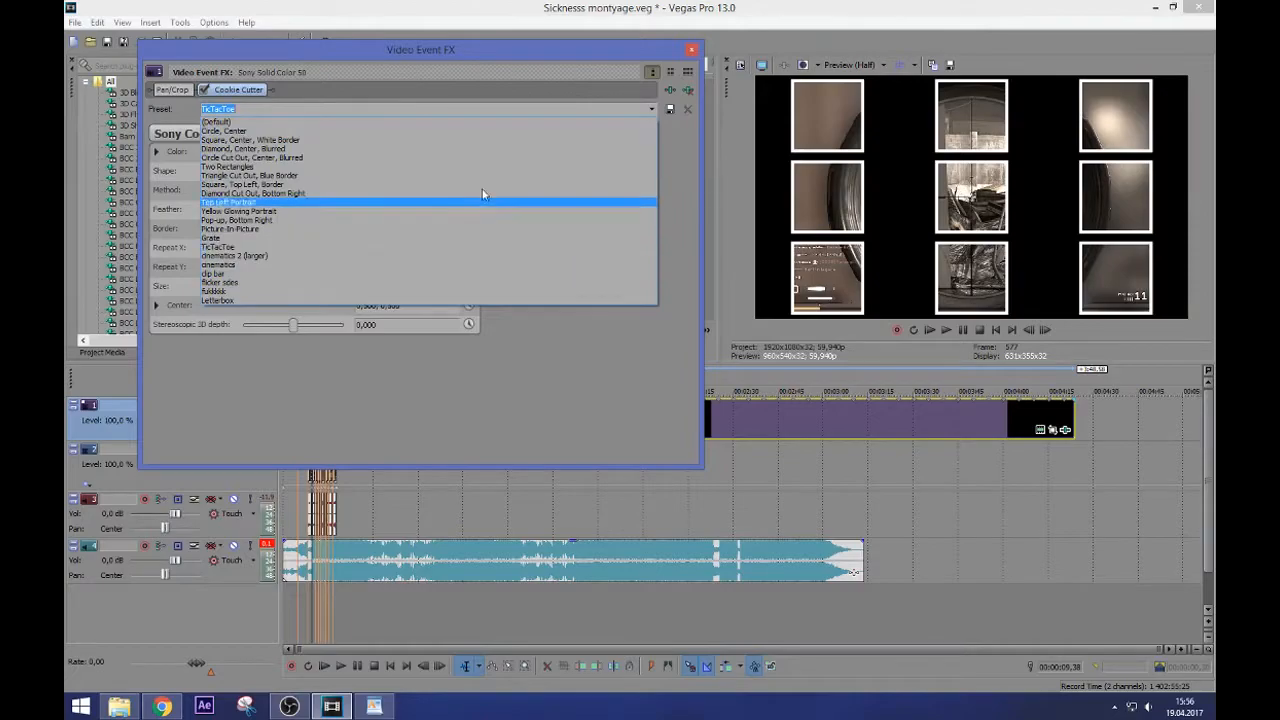
click(415, 122)
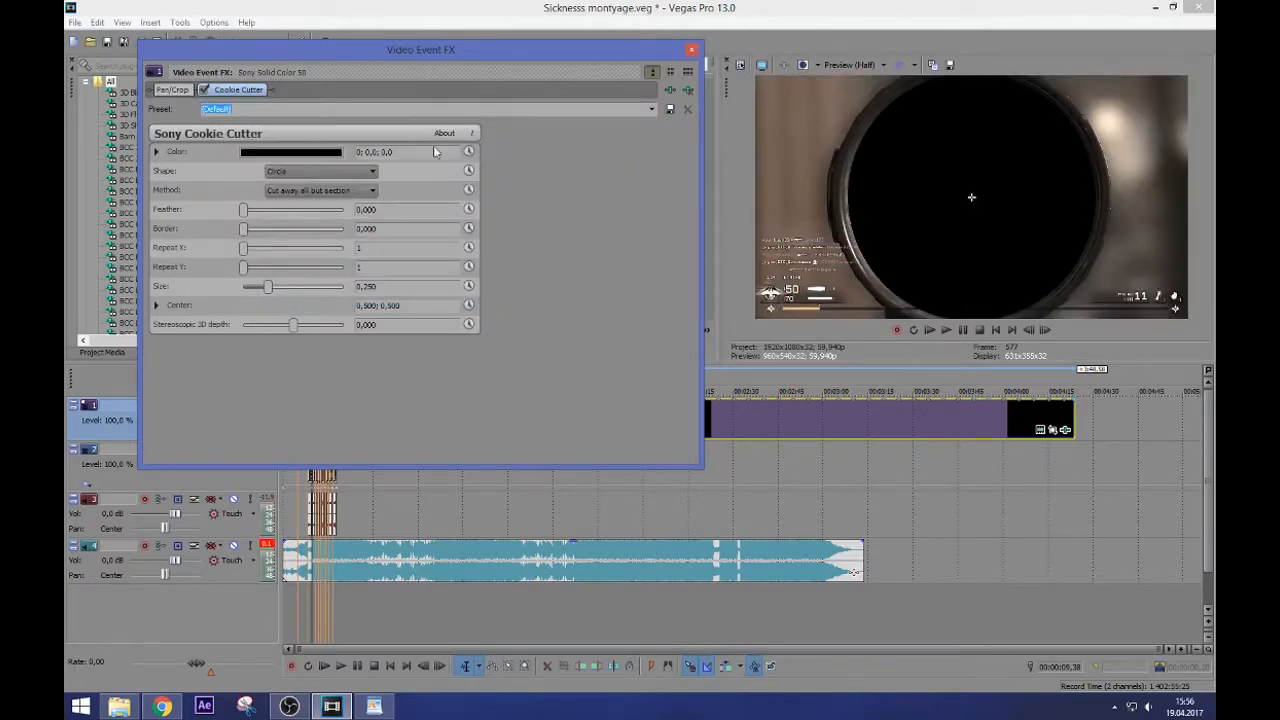
Set the Cookie Cutter shape to Square and its method to Cut away section
click(372, 171)
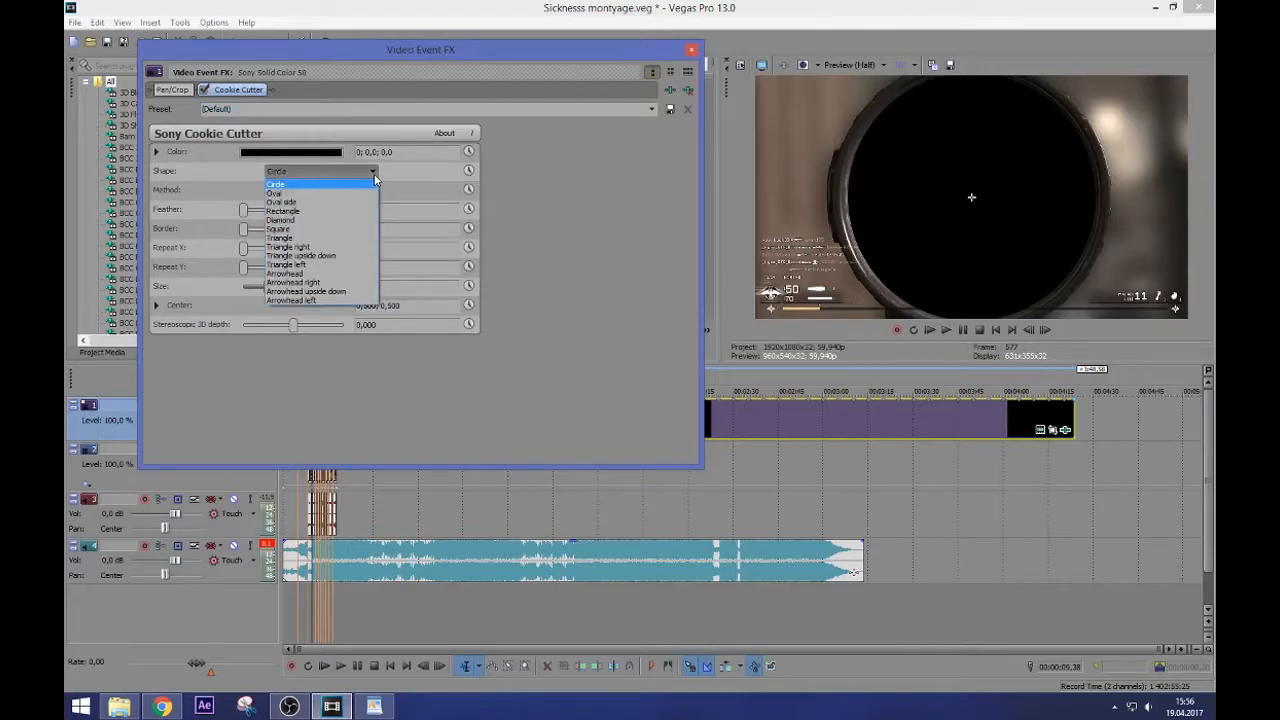
click(371, 229)
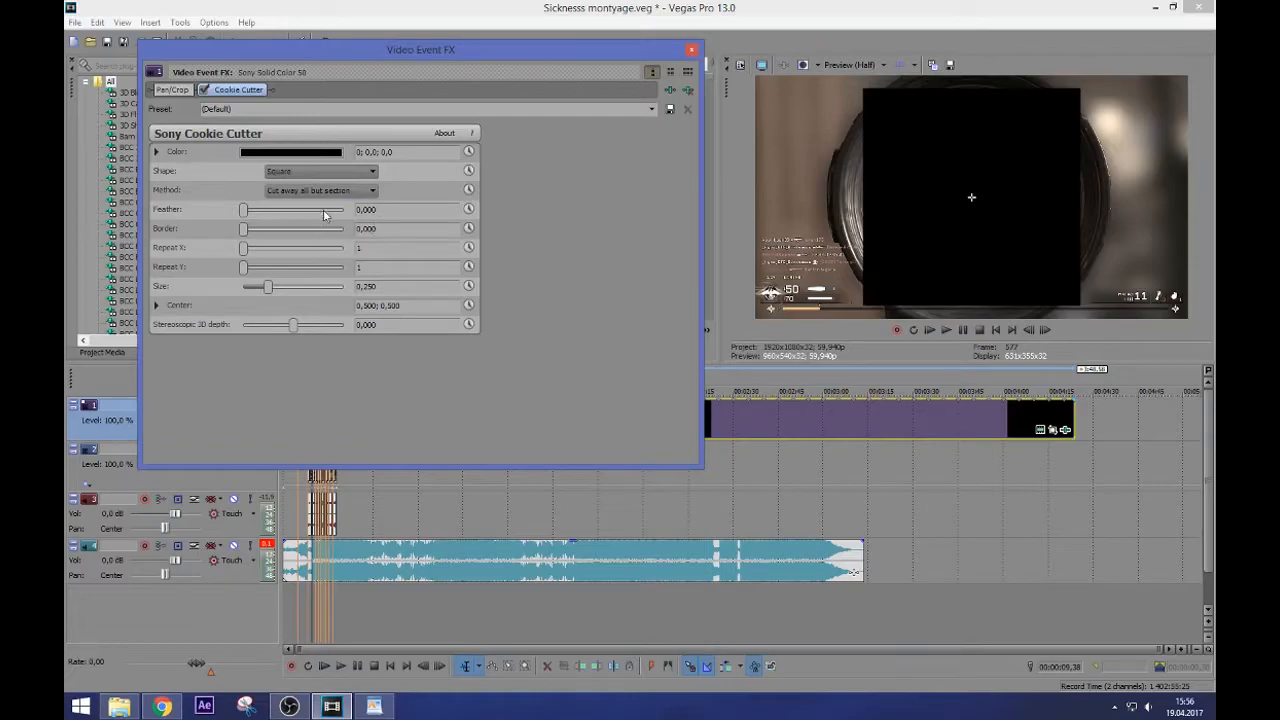
click(336, 192)
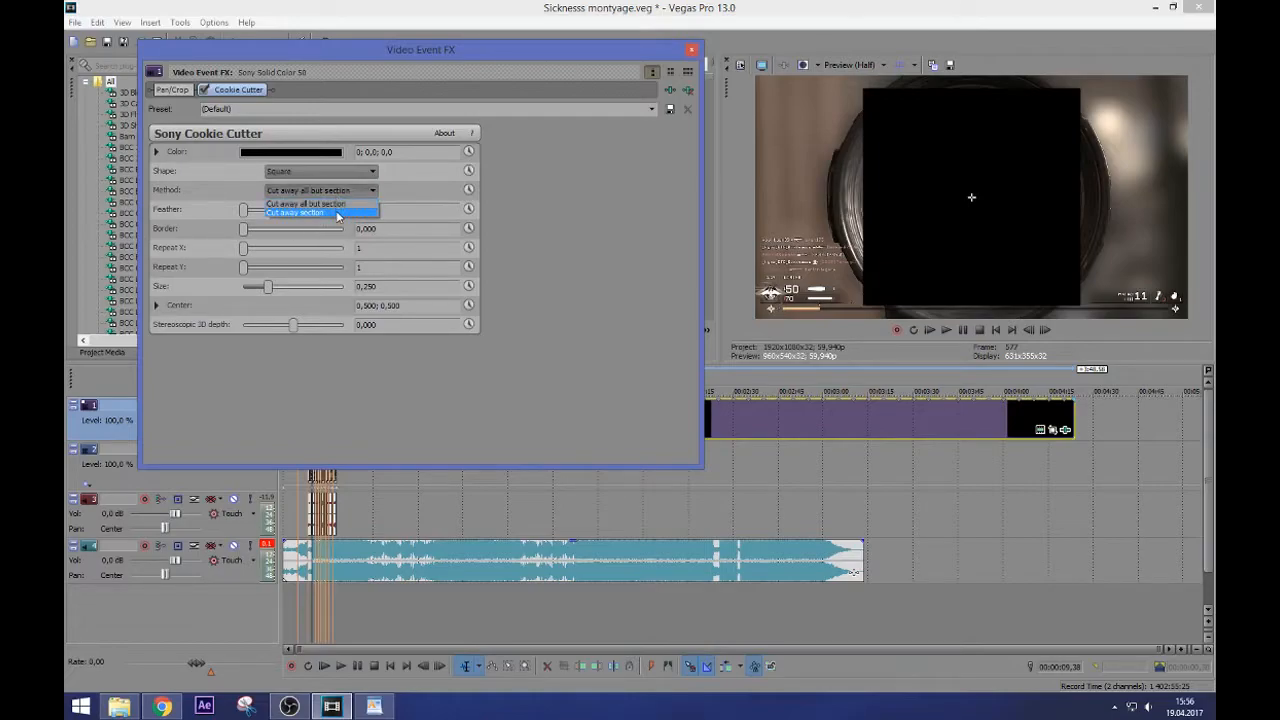
click(338, 213)
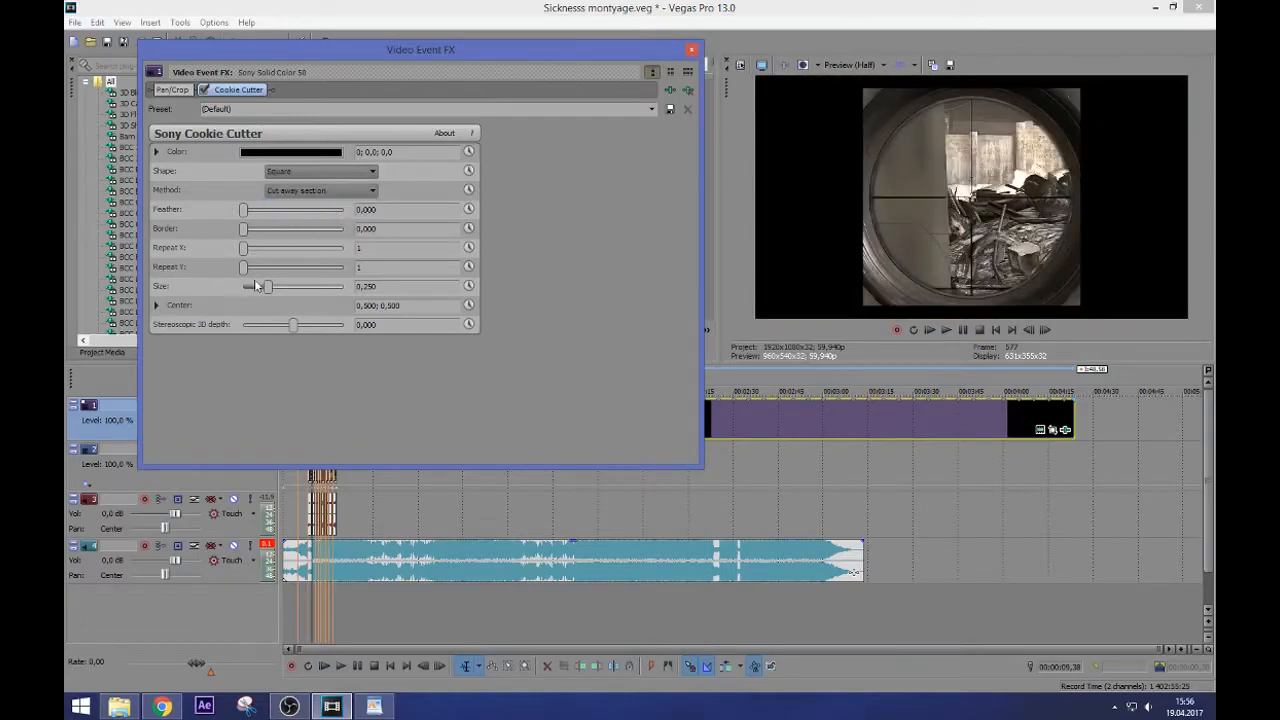
Form horizontal cinematic bars by setting the Cookie Cutter's Repeat X to 10 and Size to about 0,490
drag(268, 292, 287, 291)
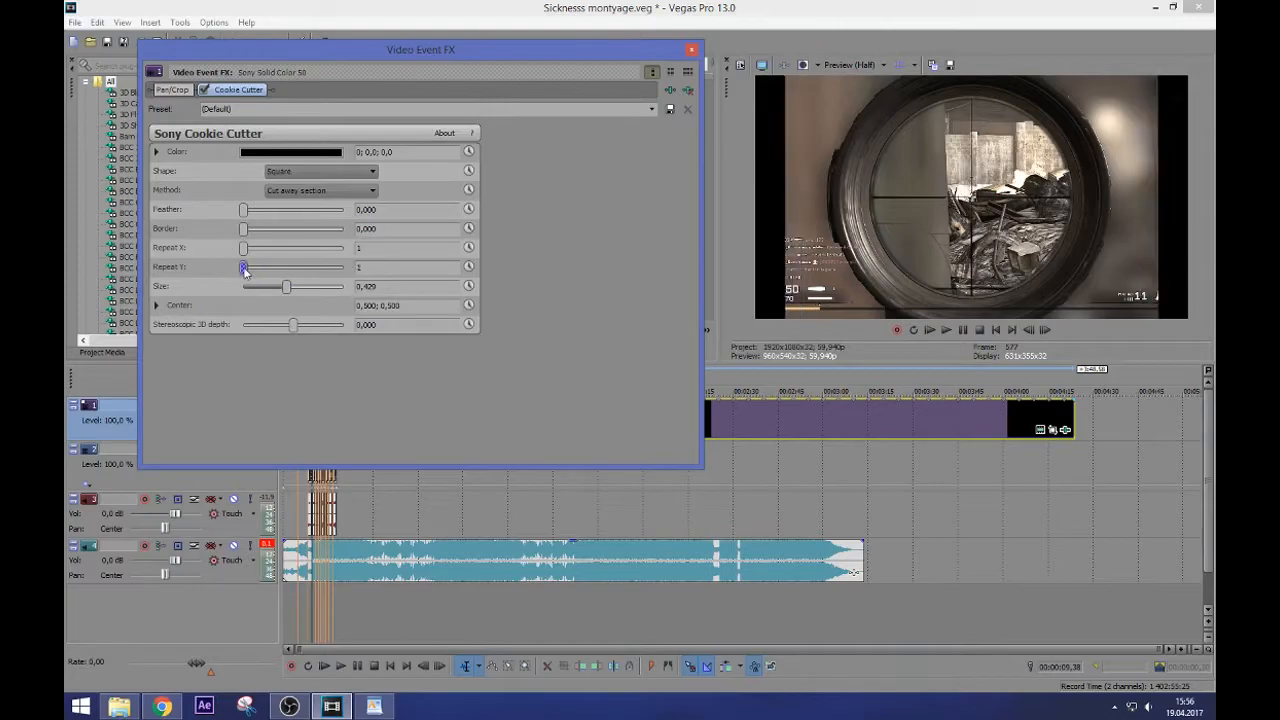
drag(244, 248, 421, 252)
drag(425, 248, 366, 257)
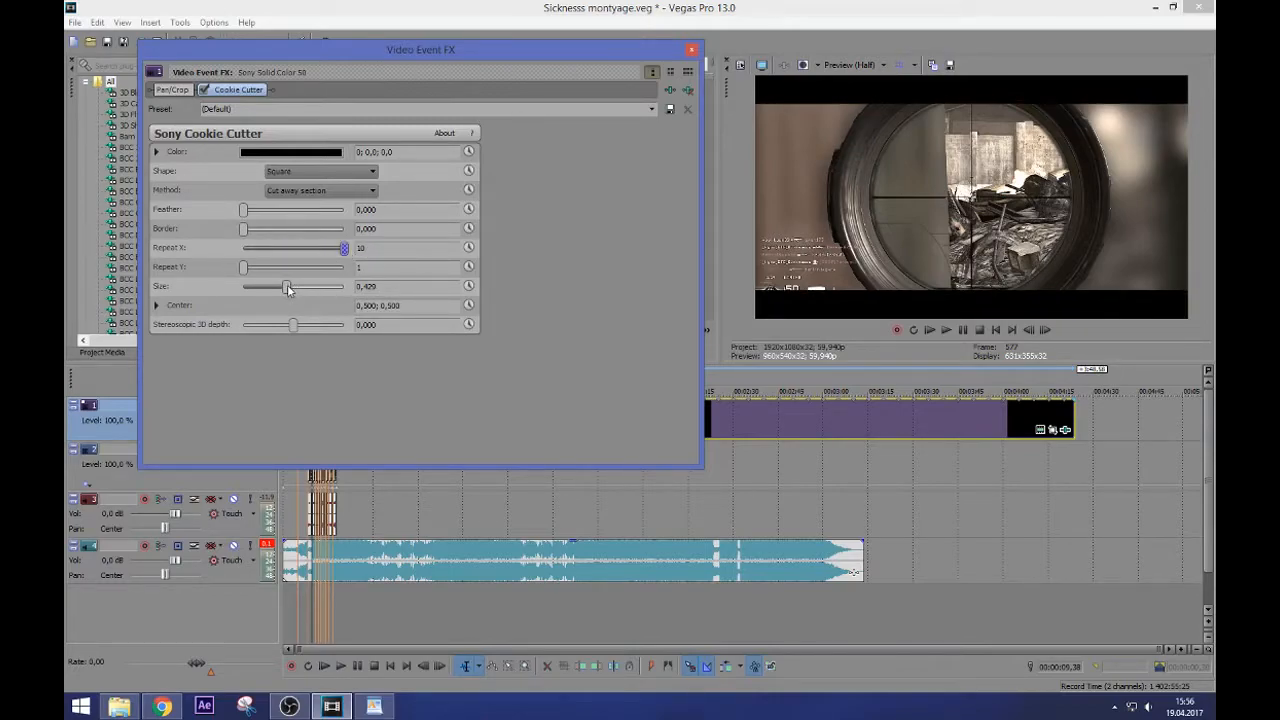
mouse_move(285, 289)
mouse_down()
mouse_move(243, 288)
mouse_move(294, 296)
mouse_up()
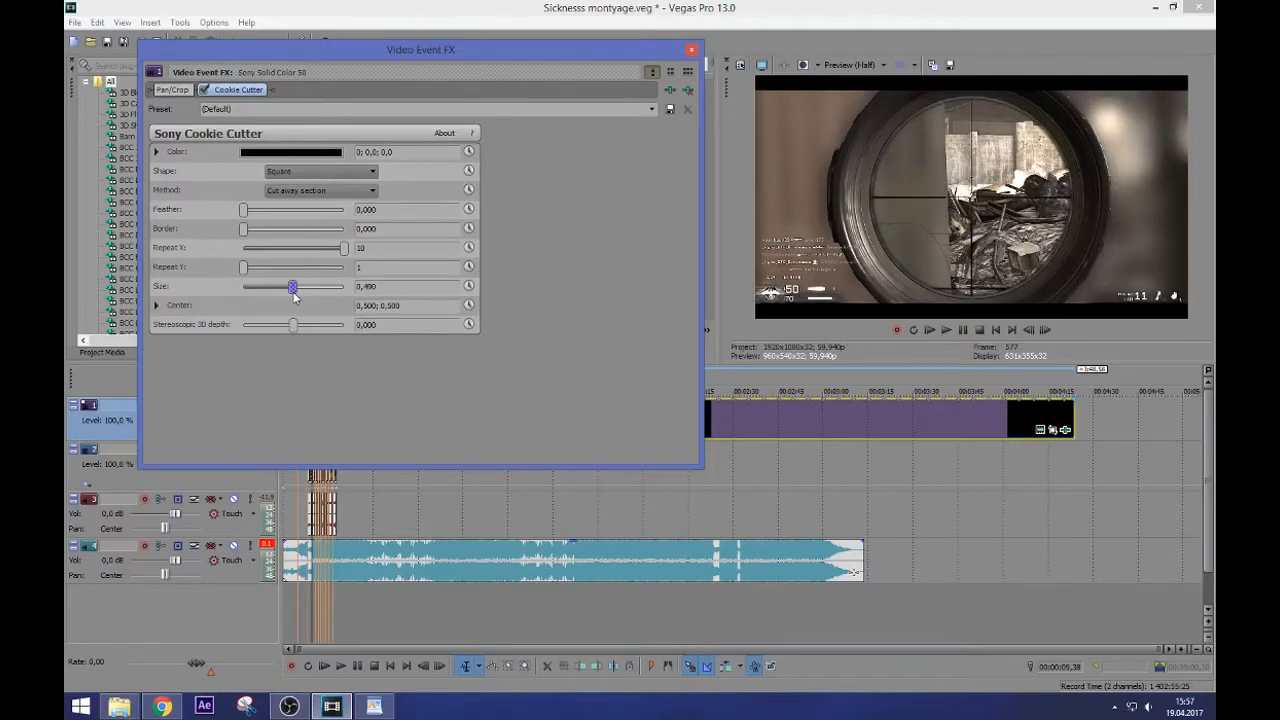
click(294, 296)
Save the Cookie Cutter settings as the preset "nice looking for clips cinematic bars" and select it from the presets
click(392, 111)
text(nic)
click(651, 109)
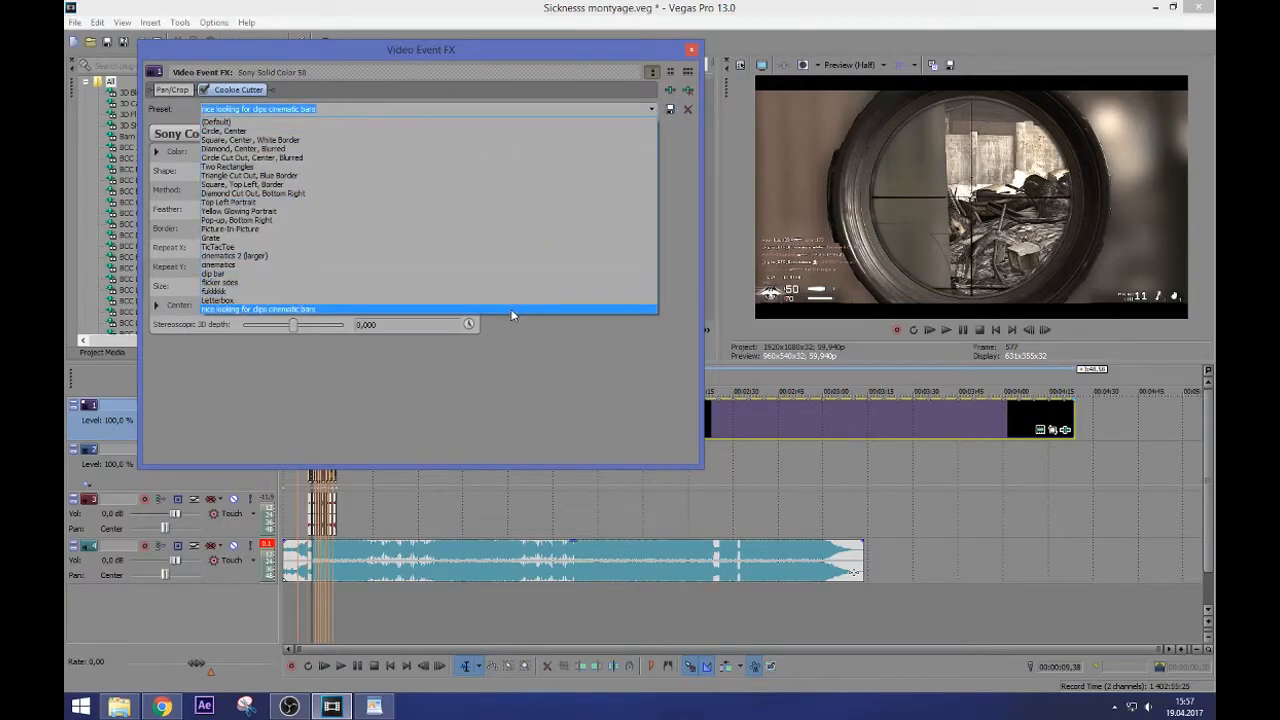
click(510, 308)
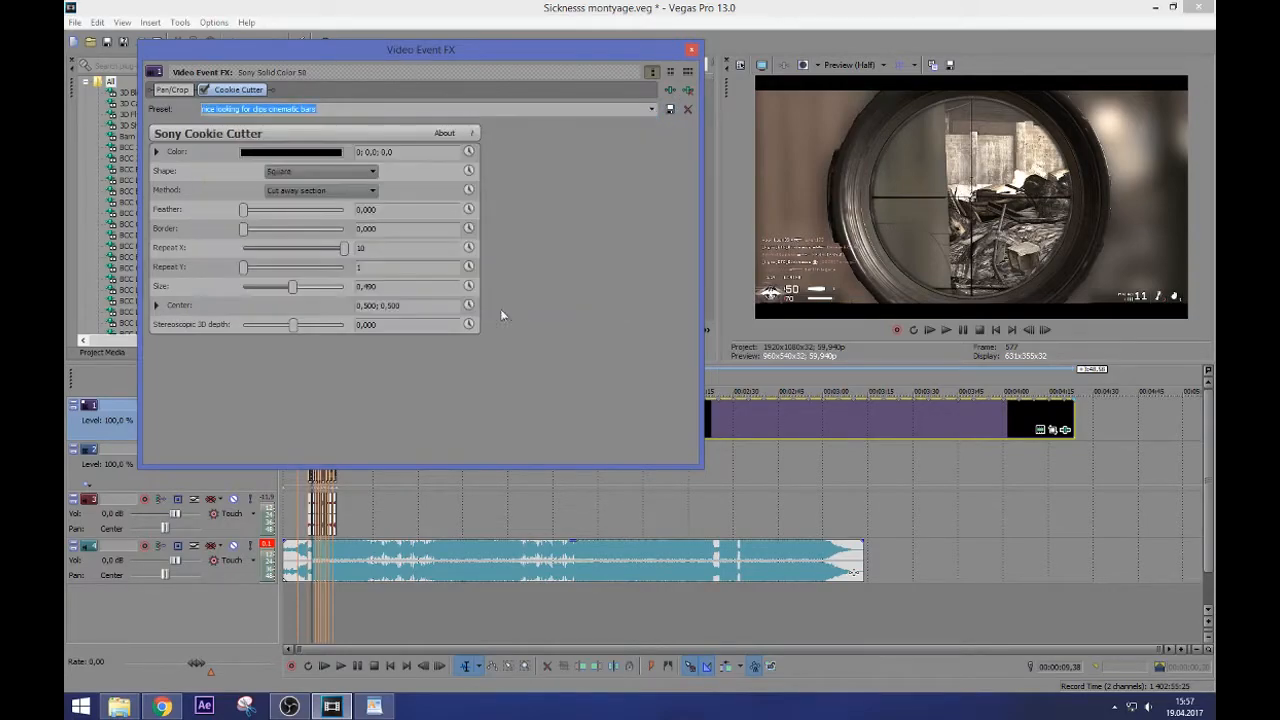
Make the cinematic bars thicker by reducing the Cookie Cutter Size to about 0,408
click(293, 289)
drag(293, 291, 285, 291)
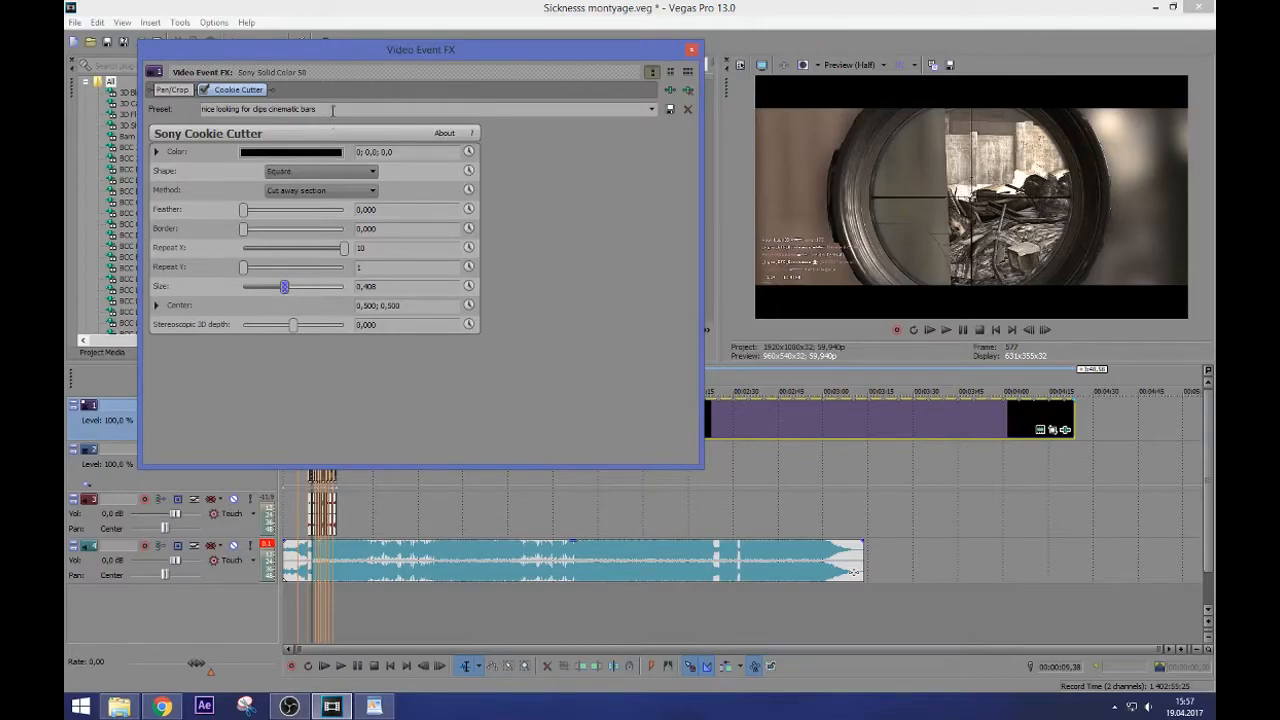
Close the cinematic bars' effect settings and review the keyframing topics in the WordPad list of what is being learned
click(691, 49)
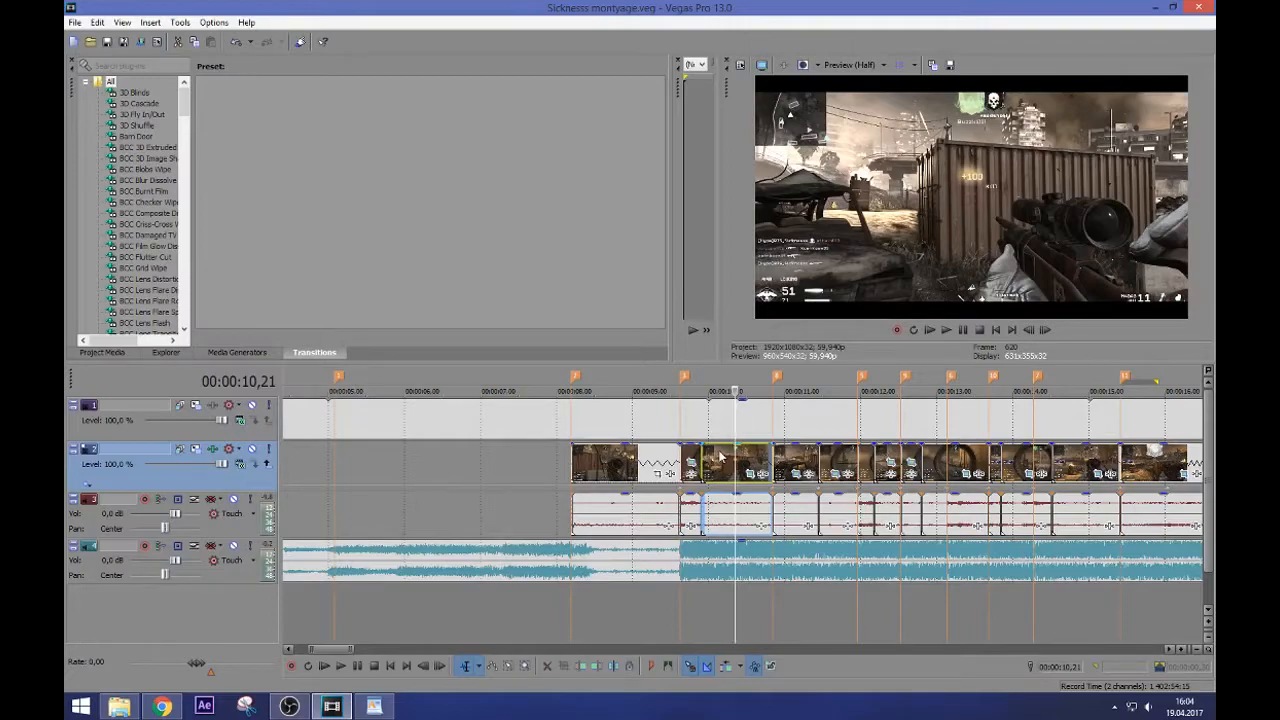
click(374, 707)
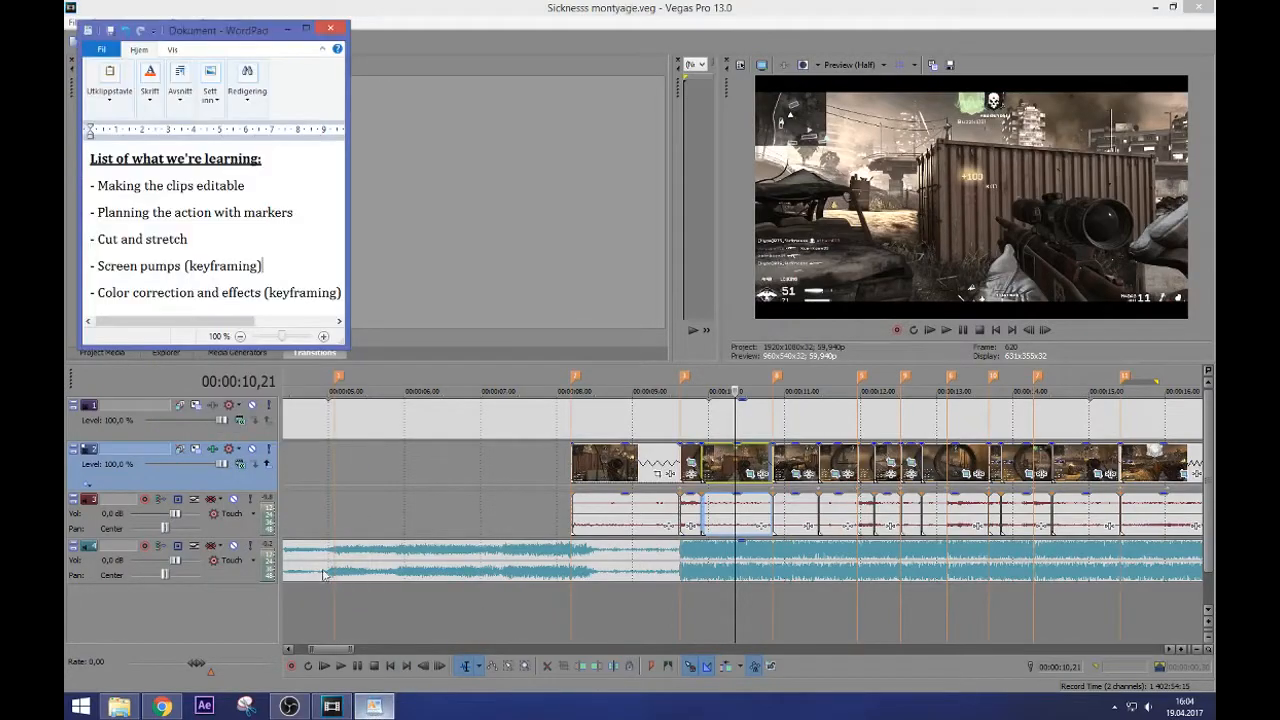
drag(264, 268, 190, 265)
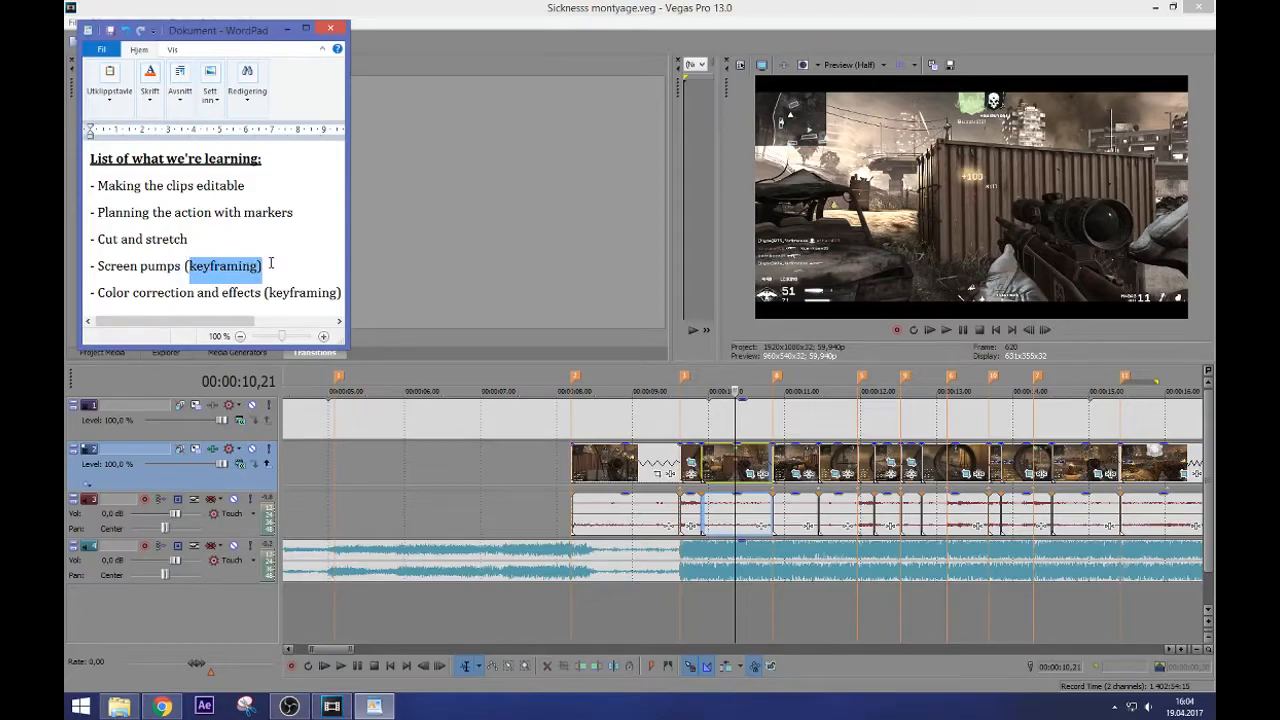
click(270, 263)
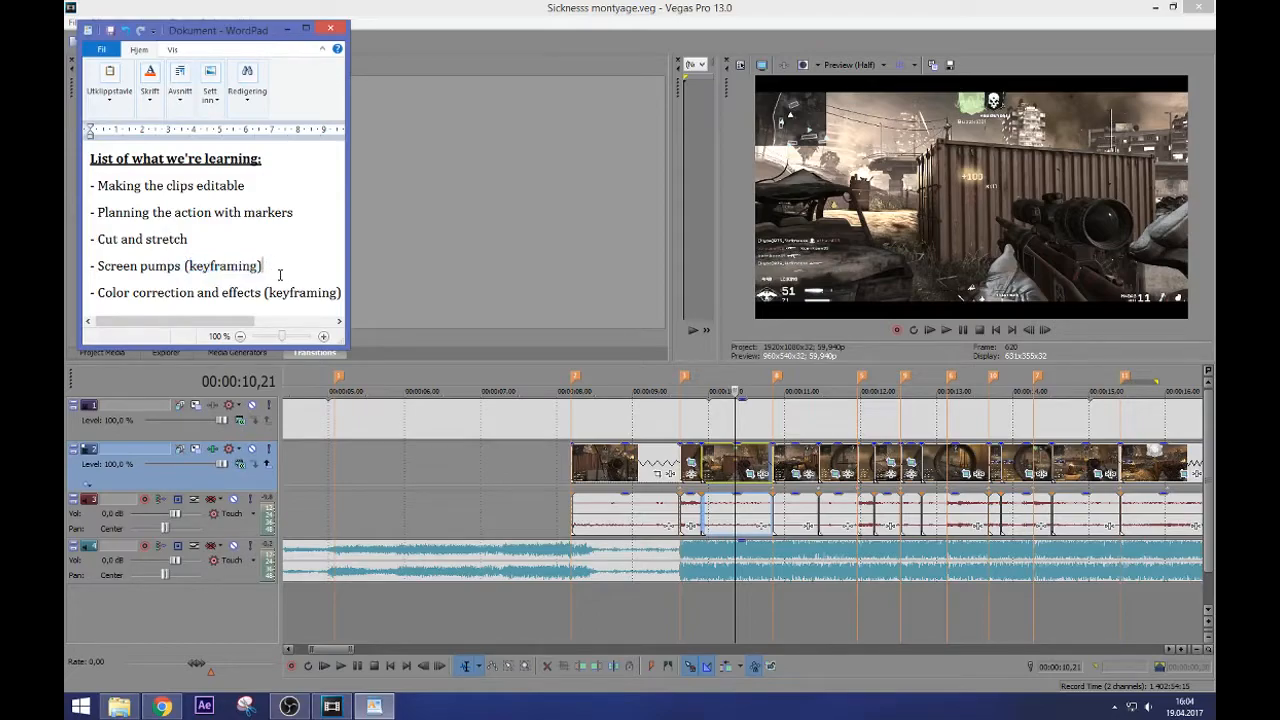
click(336, 30)
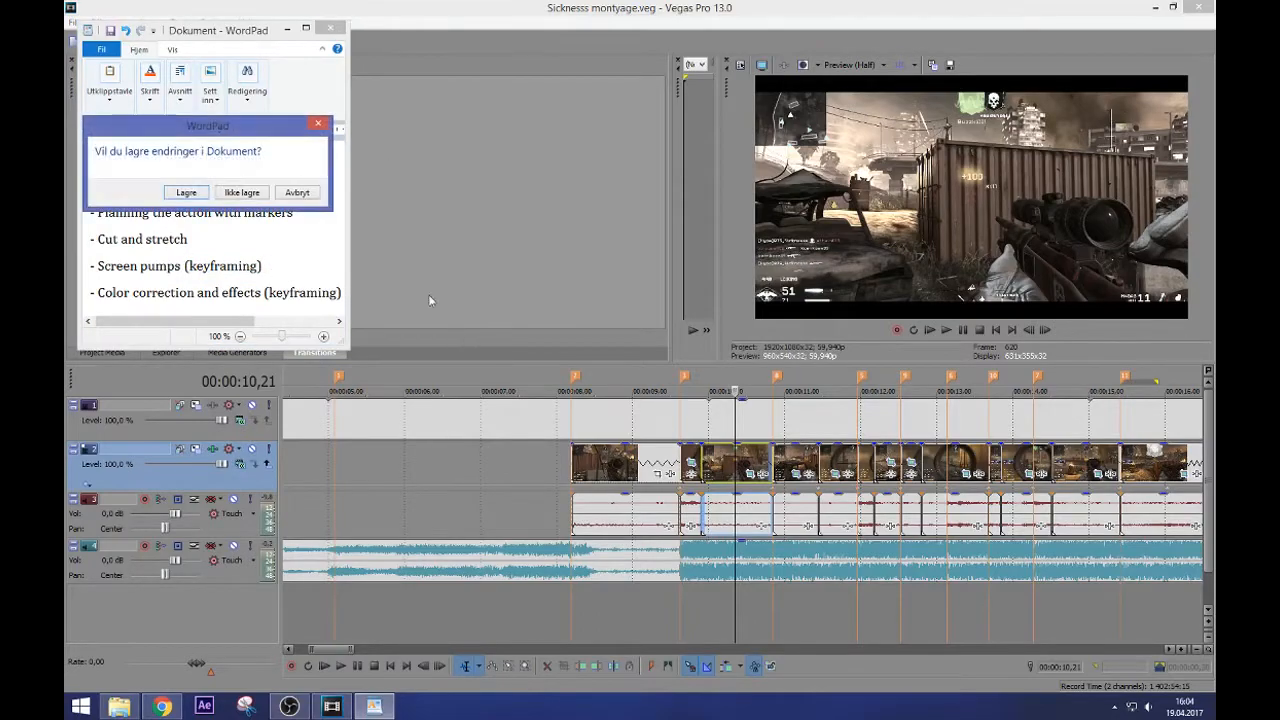
click(296, 191)
click(285, 29)
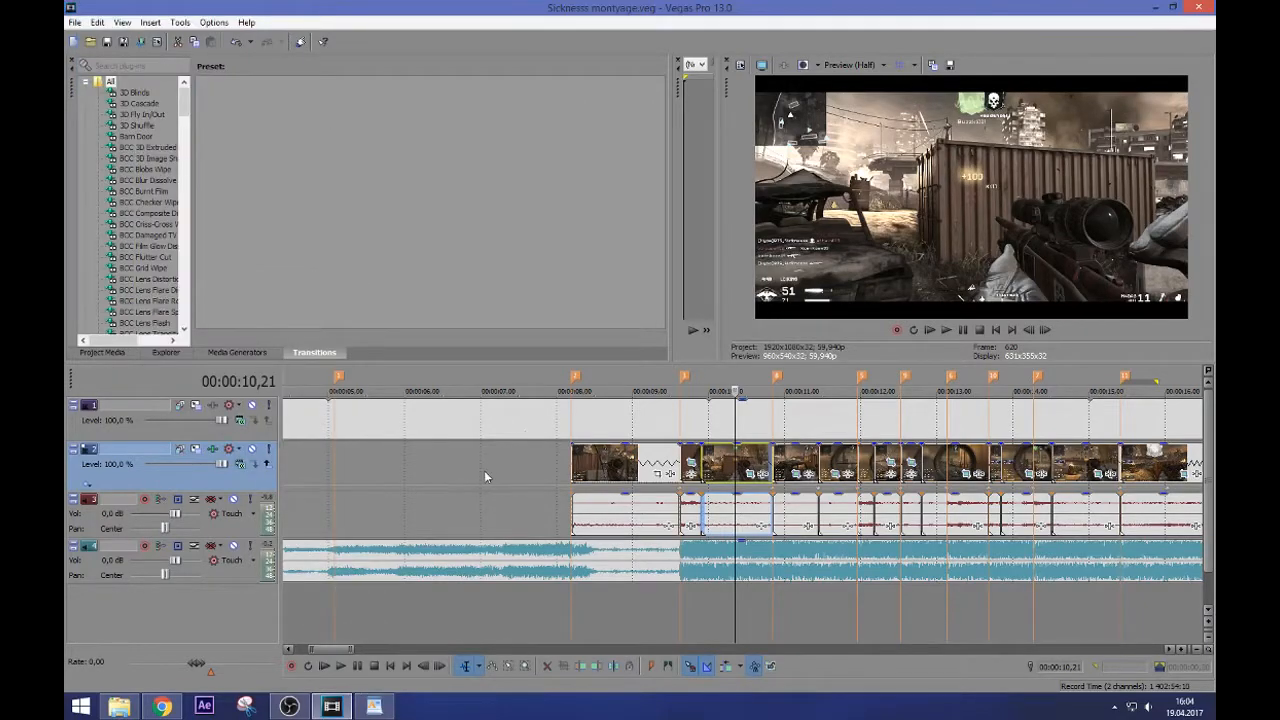
Insert a text event reading "SCK Presents" at the start of the second video track and scale it to about 0,369
click(484, 470)
scroll(484, 467, down, 4)
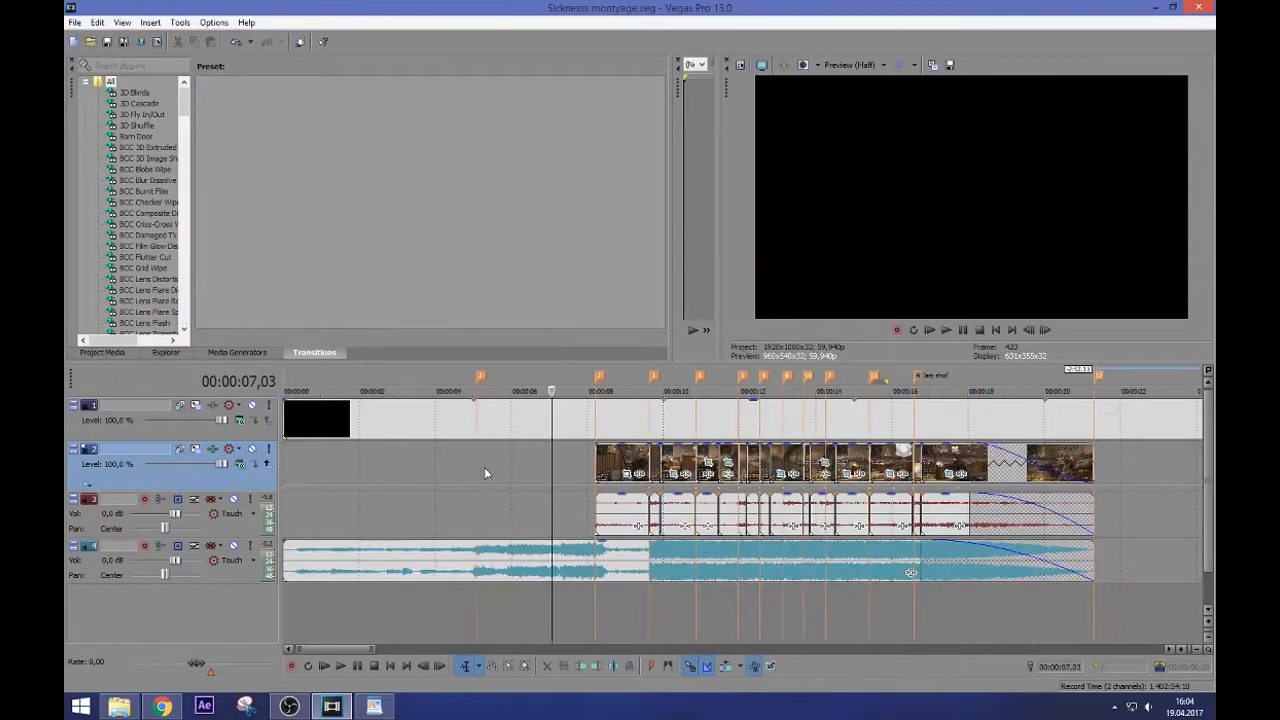
click(287, 463)
right_click(287, 463)
click(350, 436)
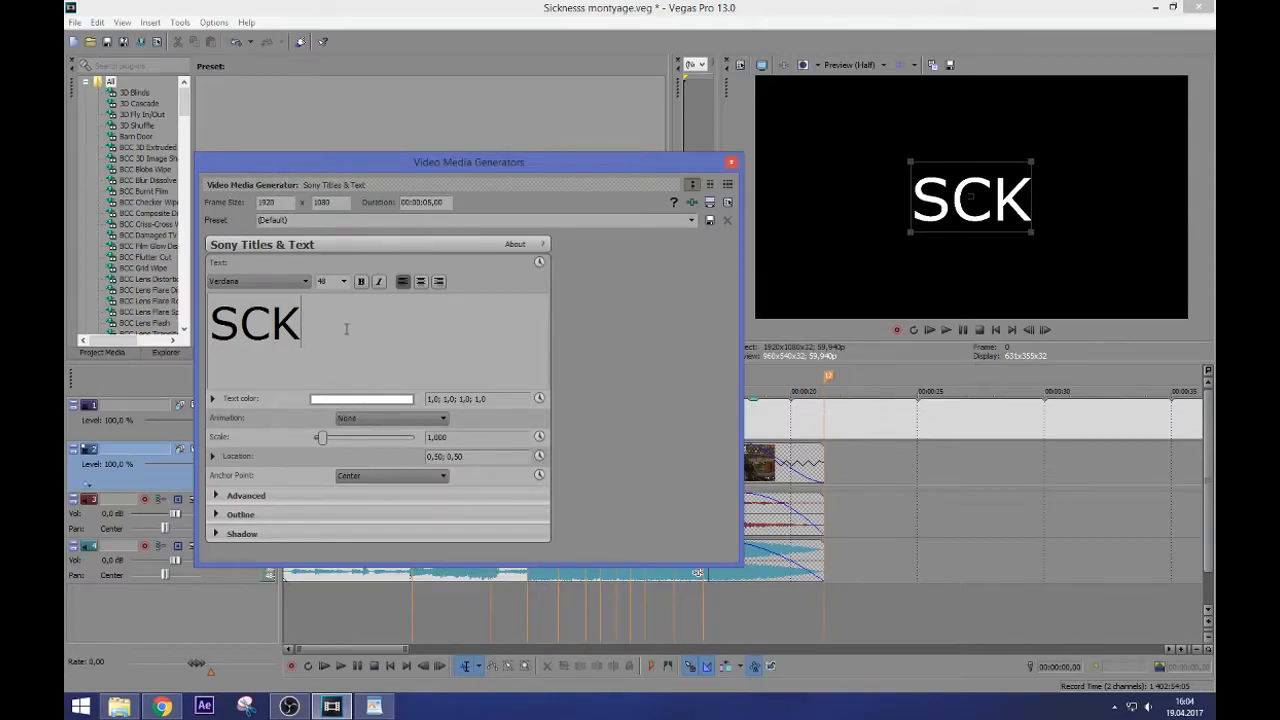
text(P)
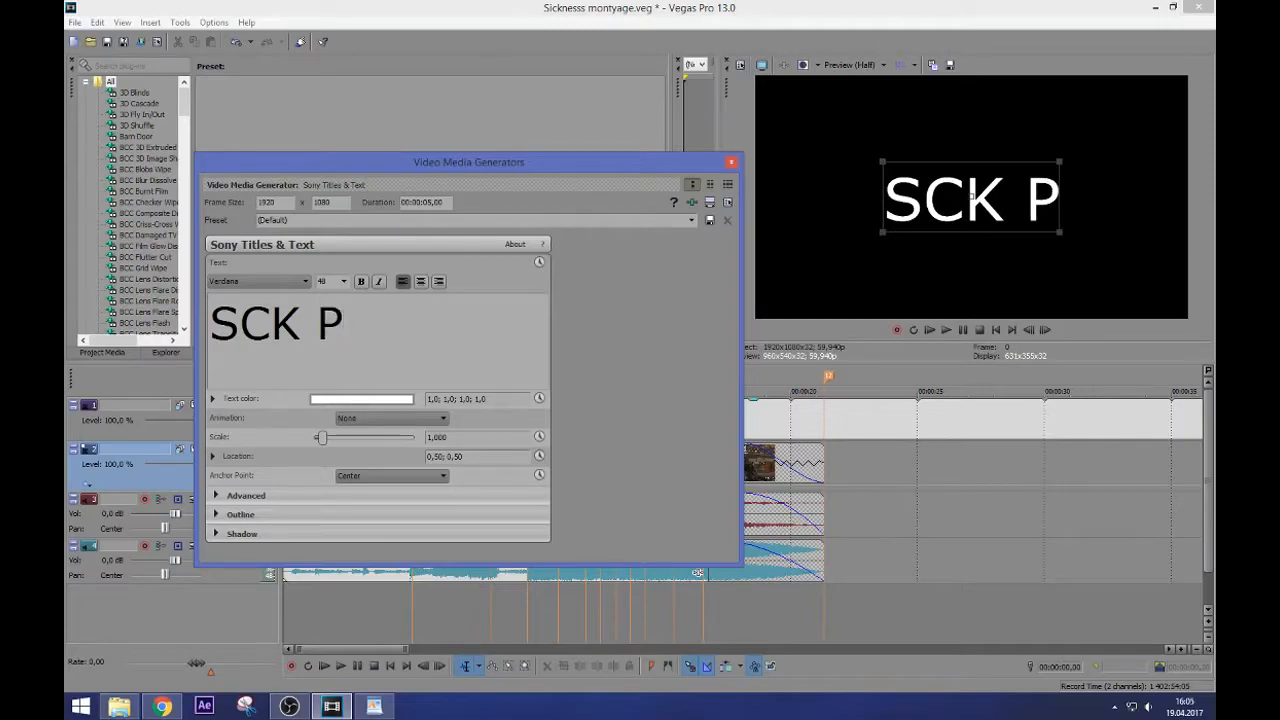
text(resents)
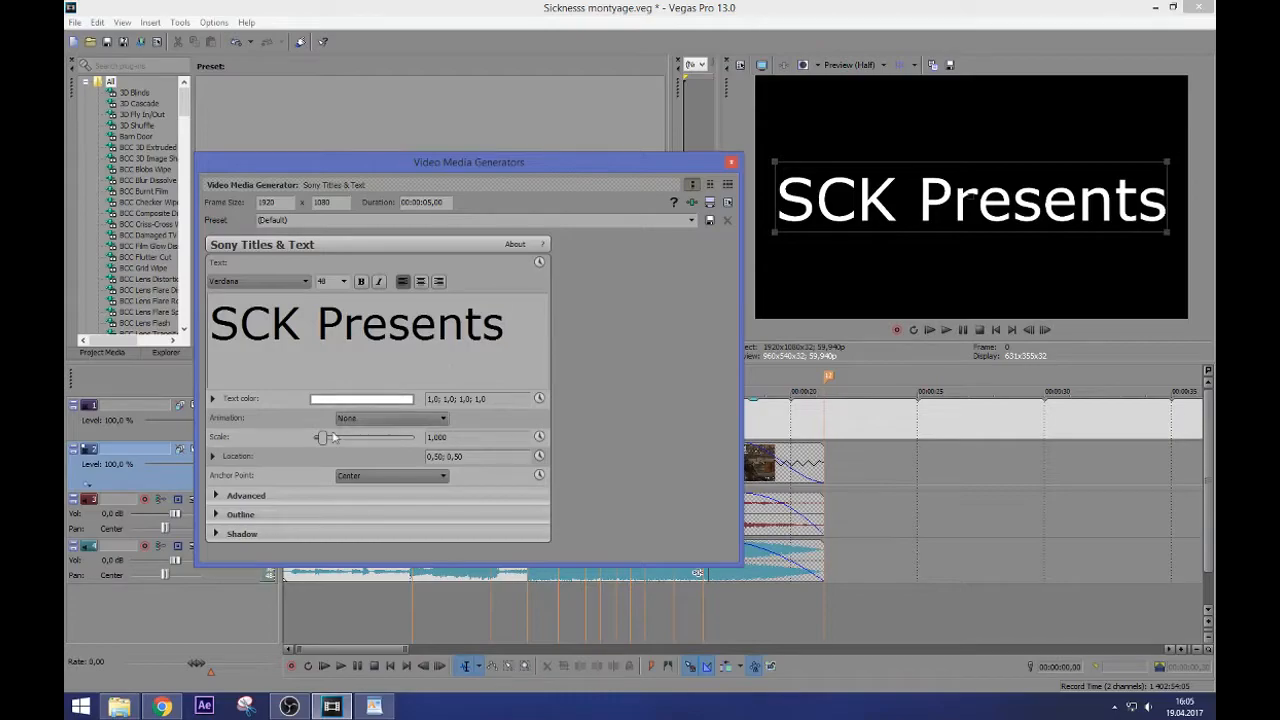
drag(323, 437, 320, 437)
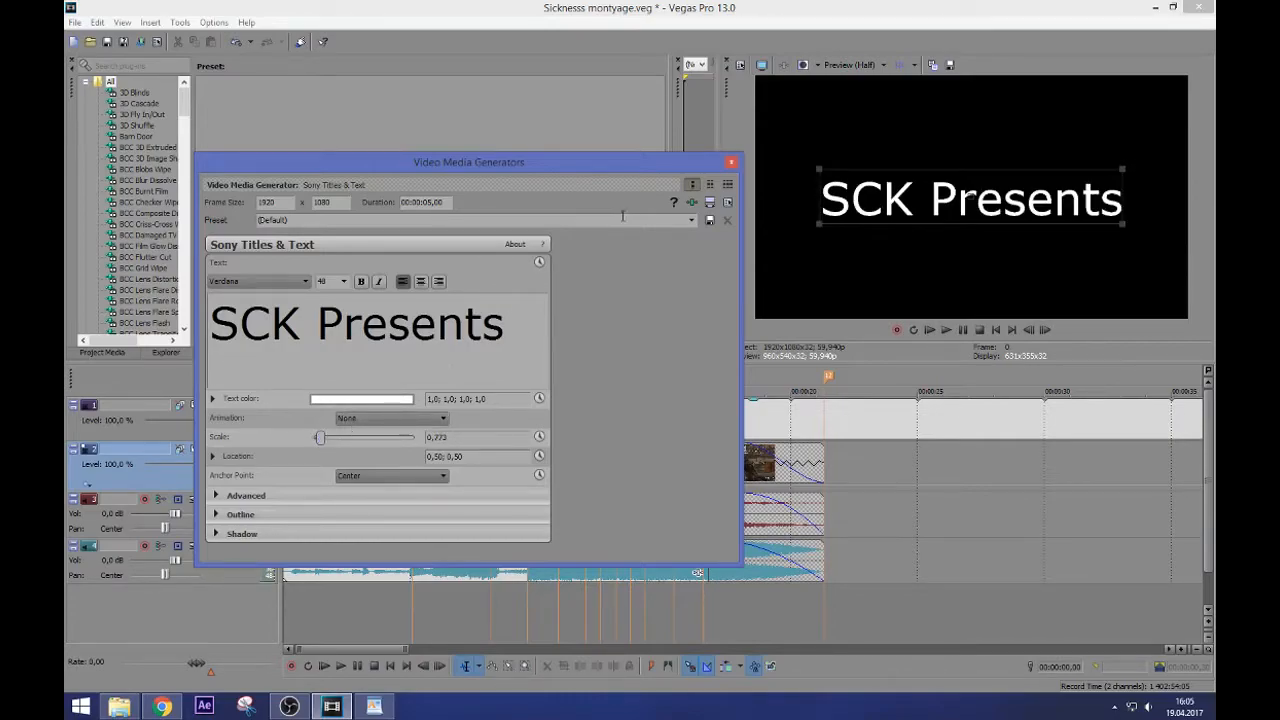
drag(317, 436, 316, 437)
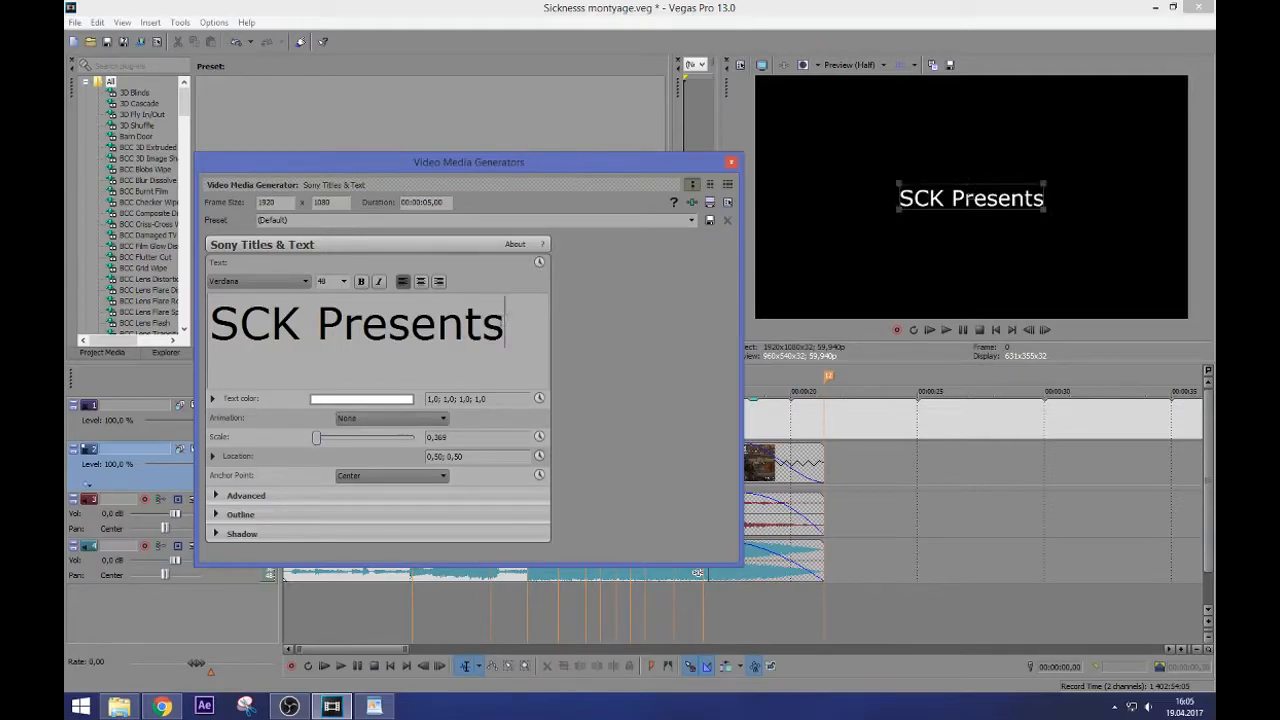
Try several fonts on the whole title text and set it to Morpheus
key(ctrl+a)
click(304, 281)
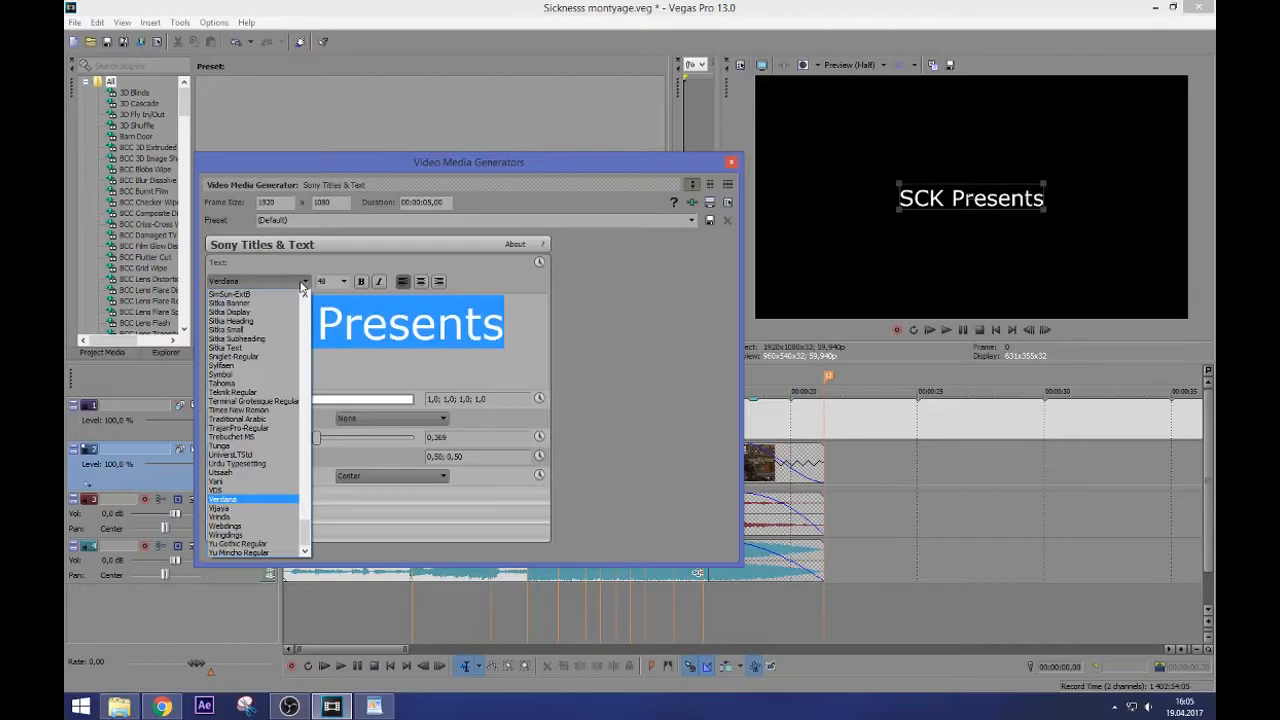
key(Up)
key(Up)
key(Up)
key(Up)
key(Up)
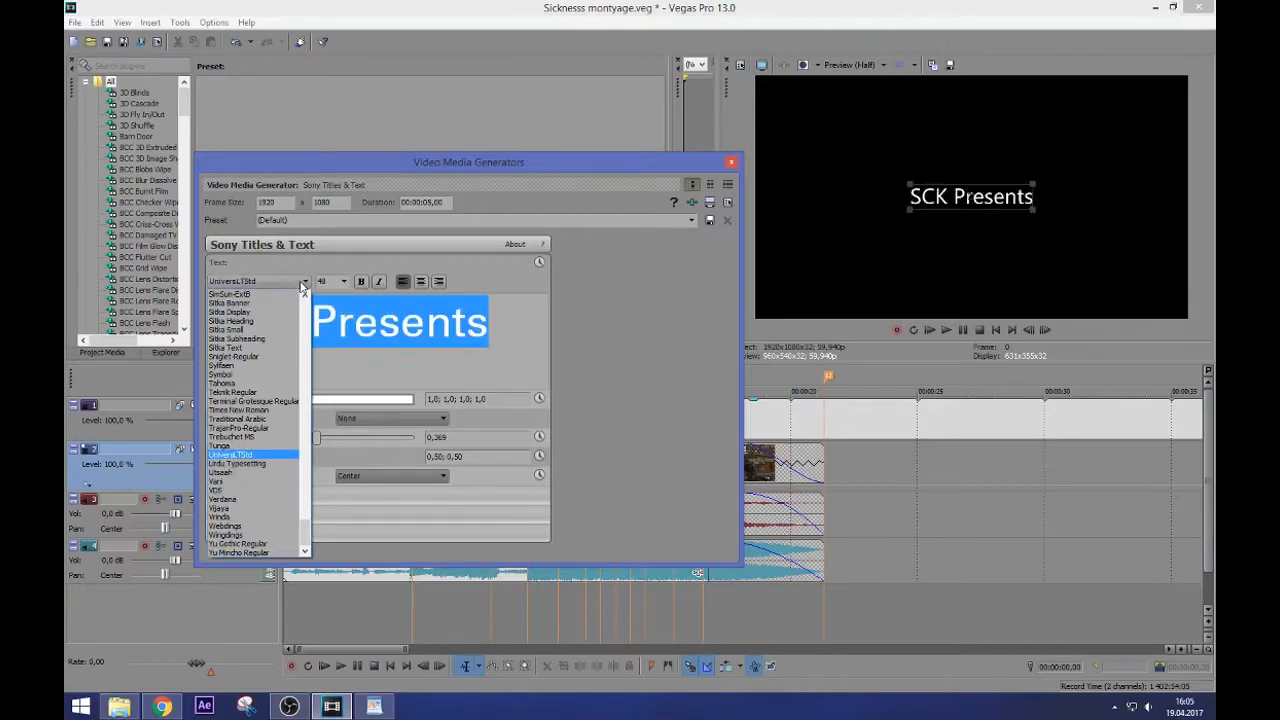
key(Down)
key(Up)
key(Up)
key(Up)
key(Up)
key(Up)
key(Up)
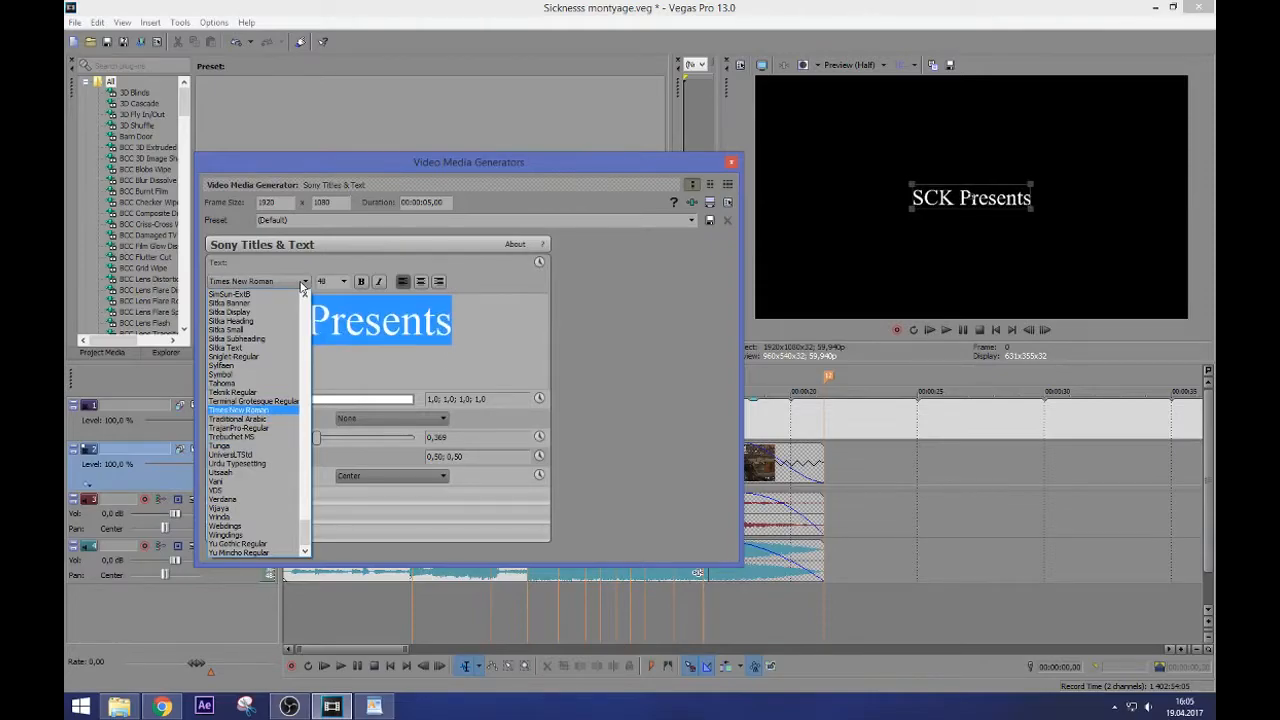
key(m)
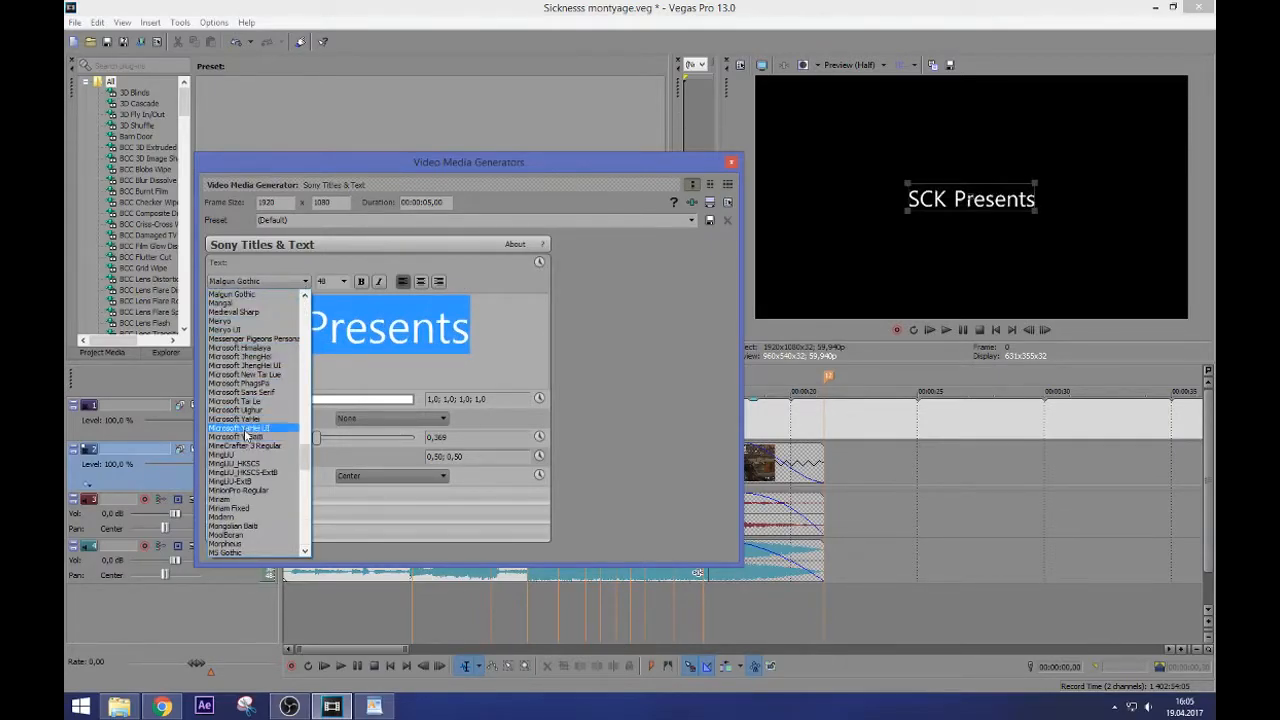
click(238, 545)
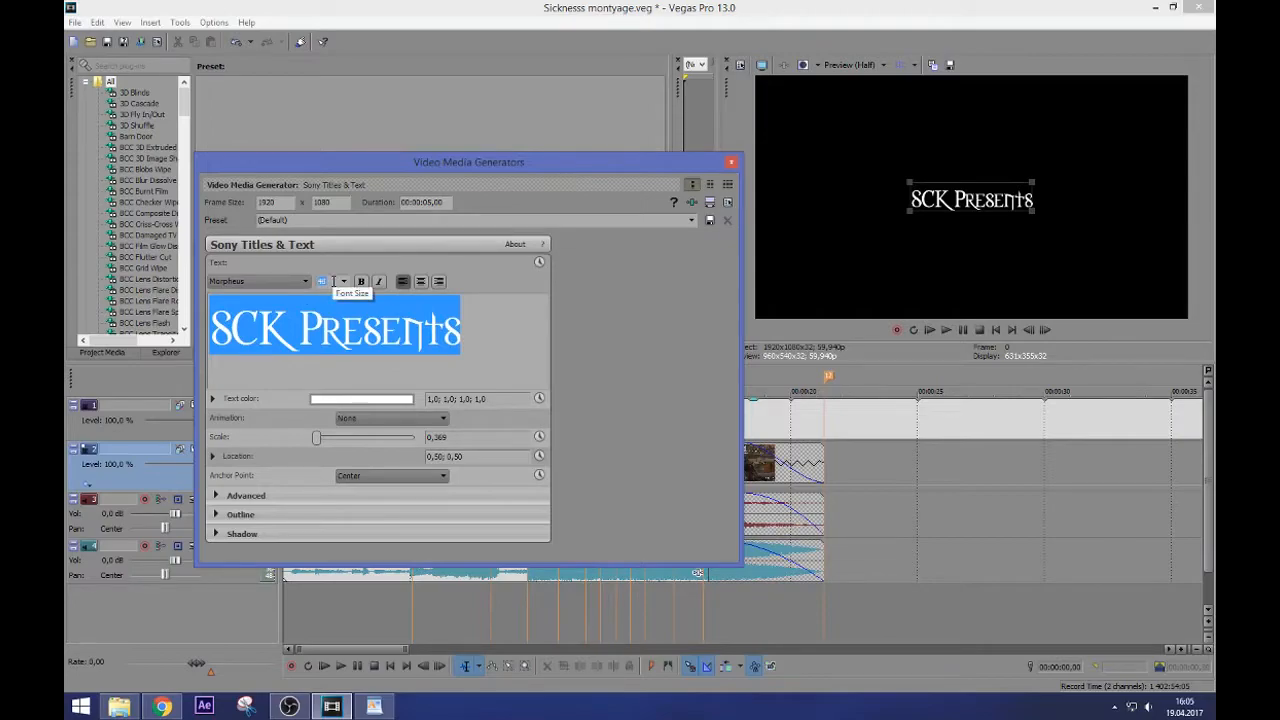
Set the title's font size to 25 and adjust its scale to about 0,369
text(25)
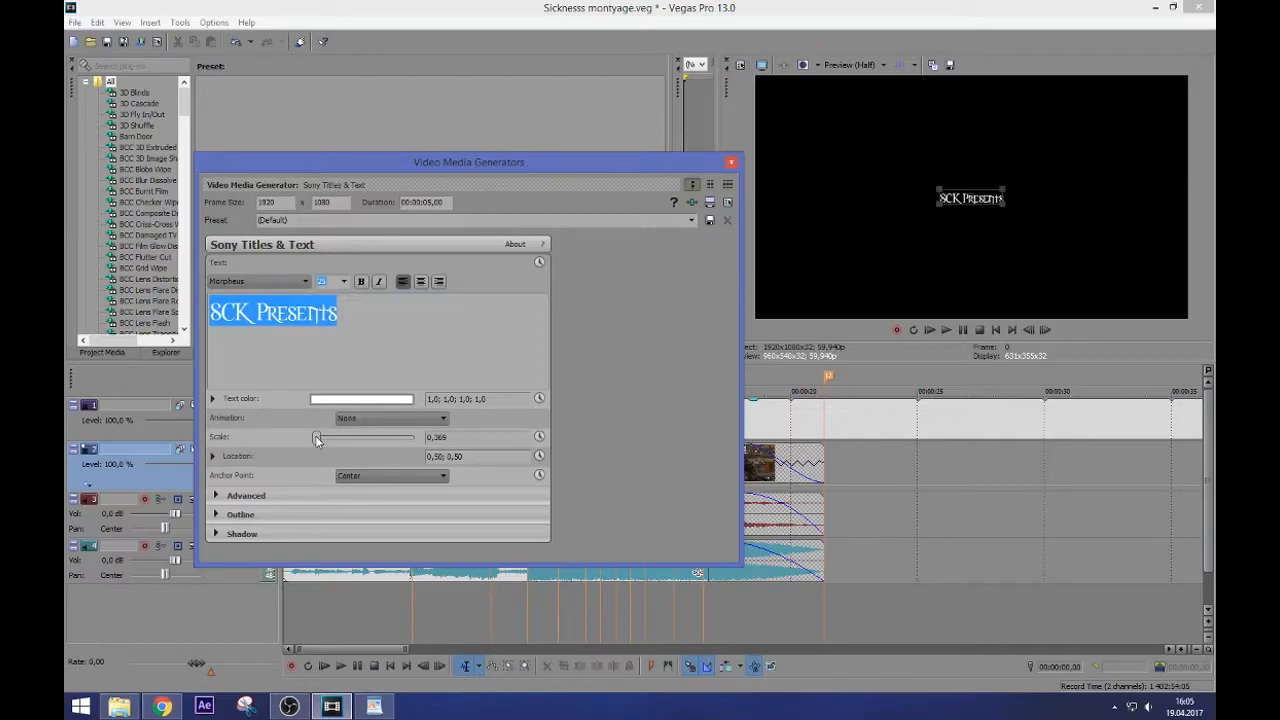
drag(315, 436, 316, 441)
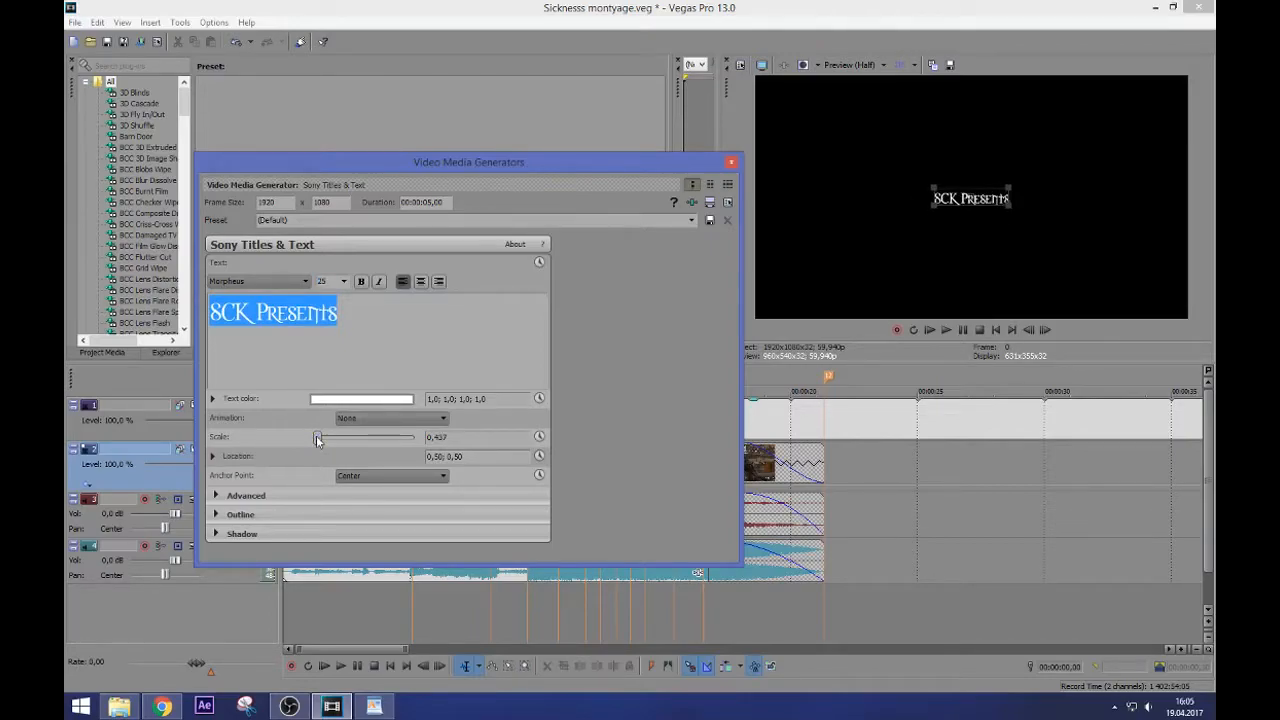
drag(317, 437, 316, 437)
drag(317, 437, 315, 437)
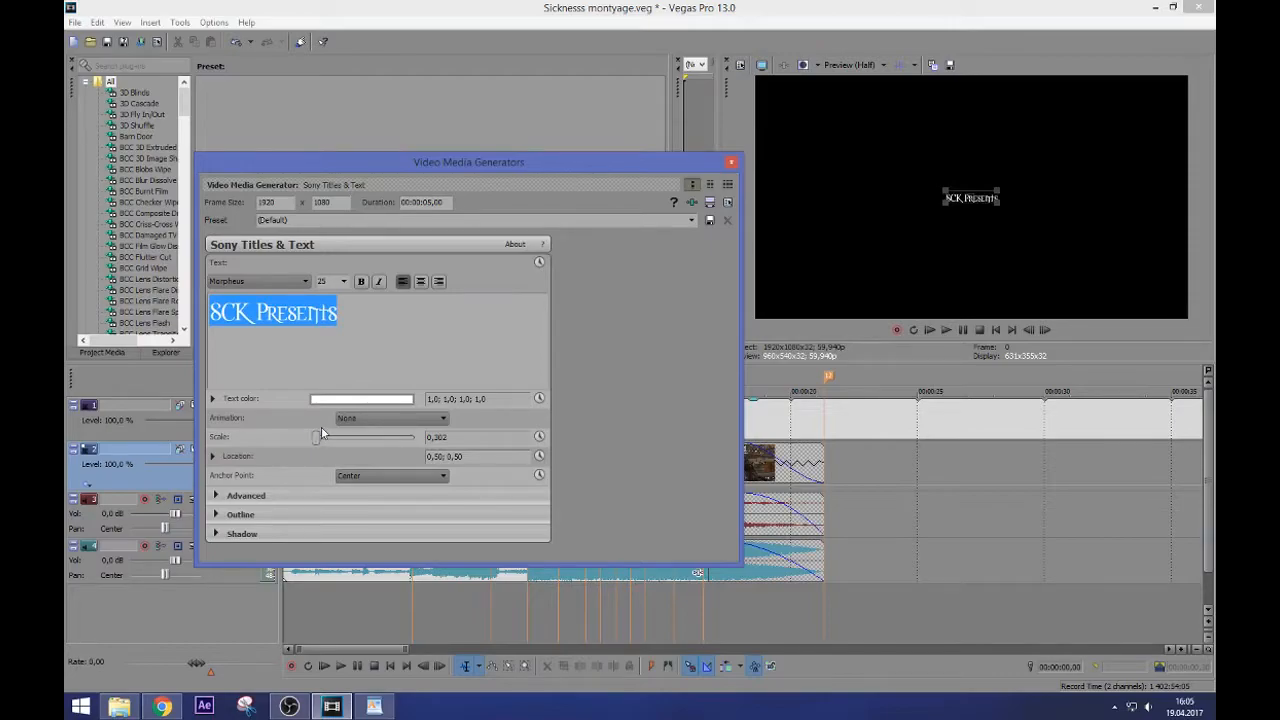
drag(315, 436, 316, 437)
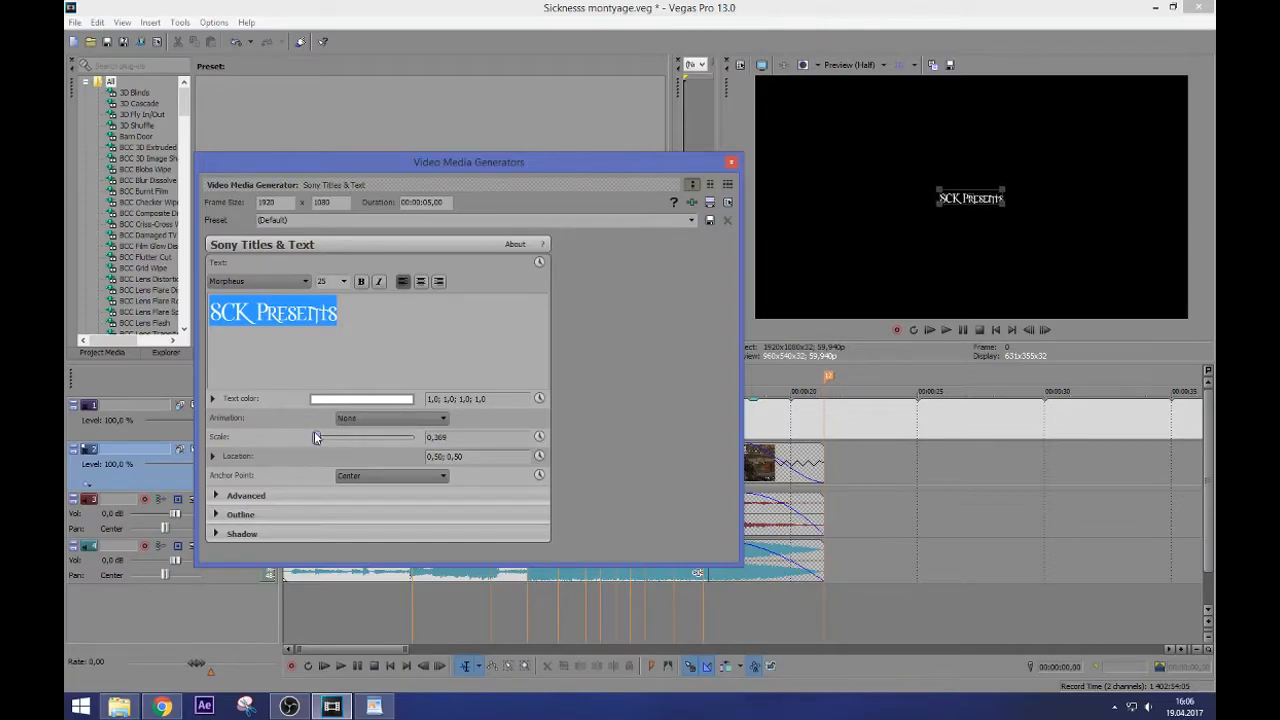
Widen the title's letter spacing with a Tracking value of about 0,306 and close the text generator
click(218, 497)
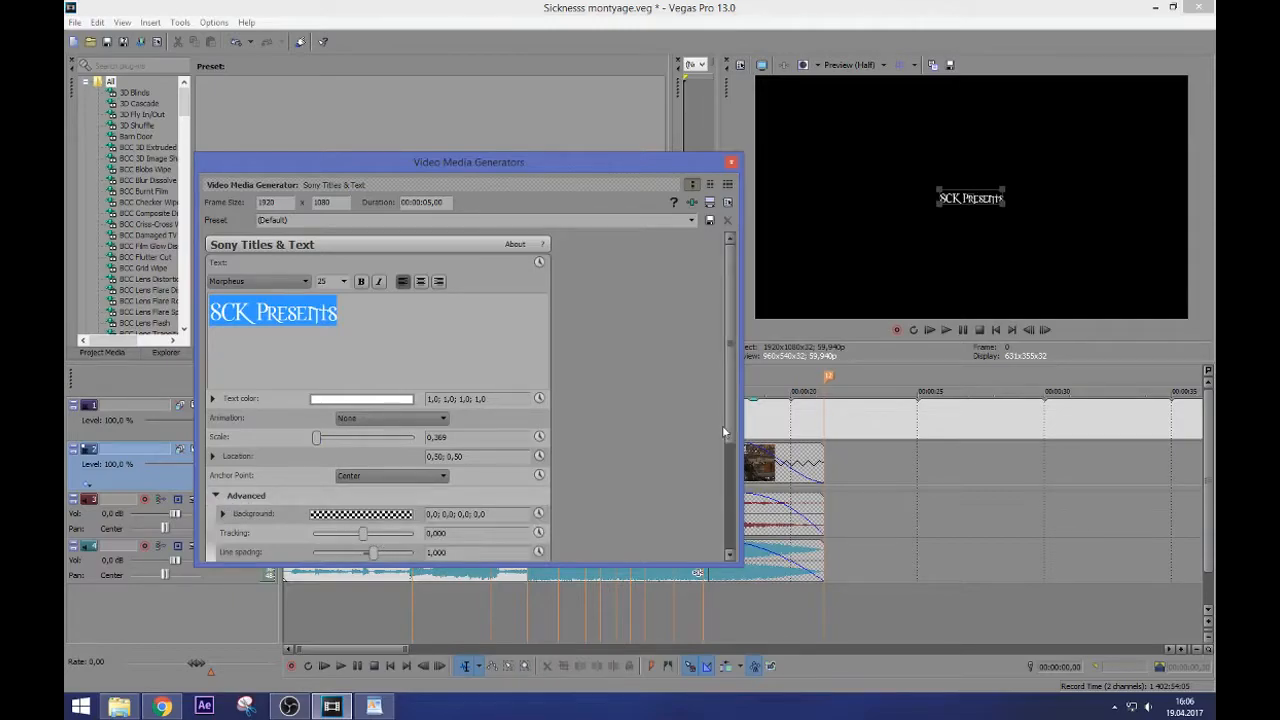
scroll(708, 470, down, 3)
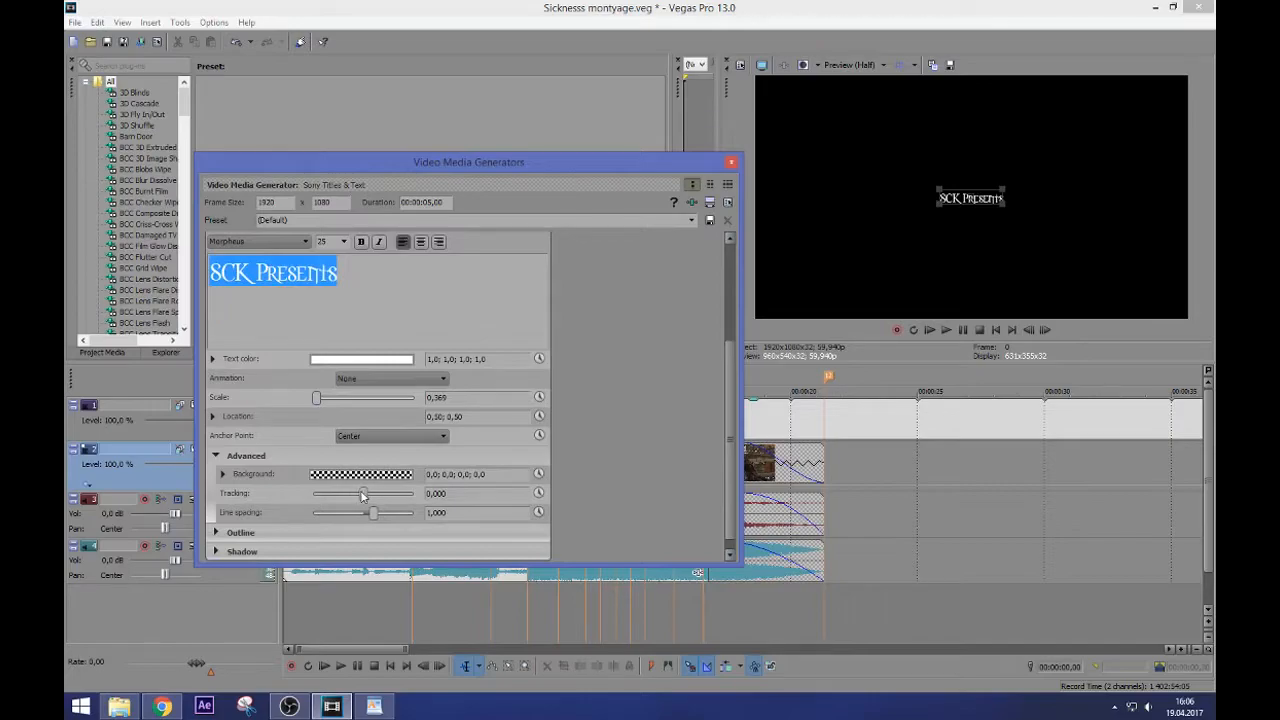
mouse_move(362, 493)
mouse_down()
mouse_move(381, 494)
mouse_move(366, 494)
mouse_up()
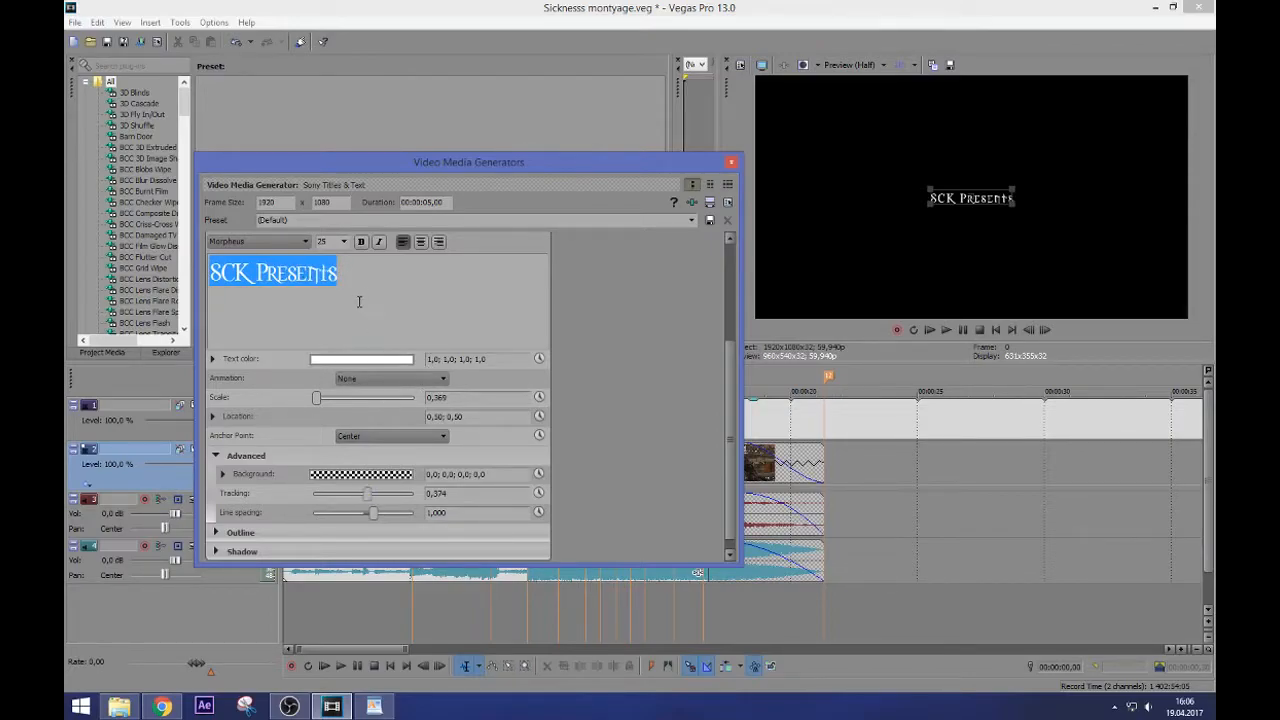
mouse_move(370, 493)
mouse_down()
mouse_move(384, 492)
mouse_move(367, 493)
mouse_up()
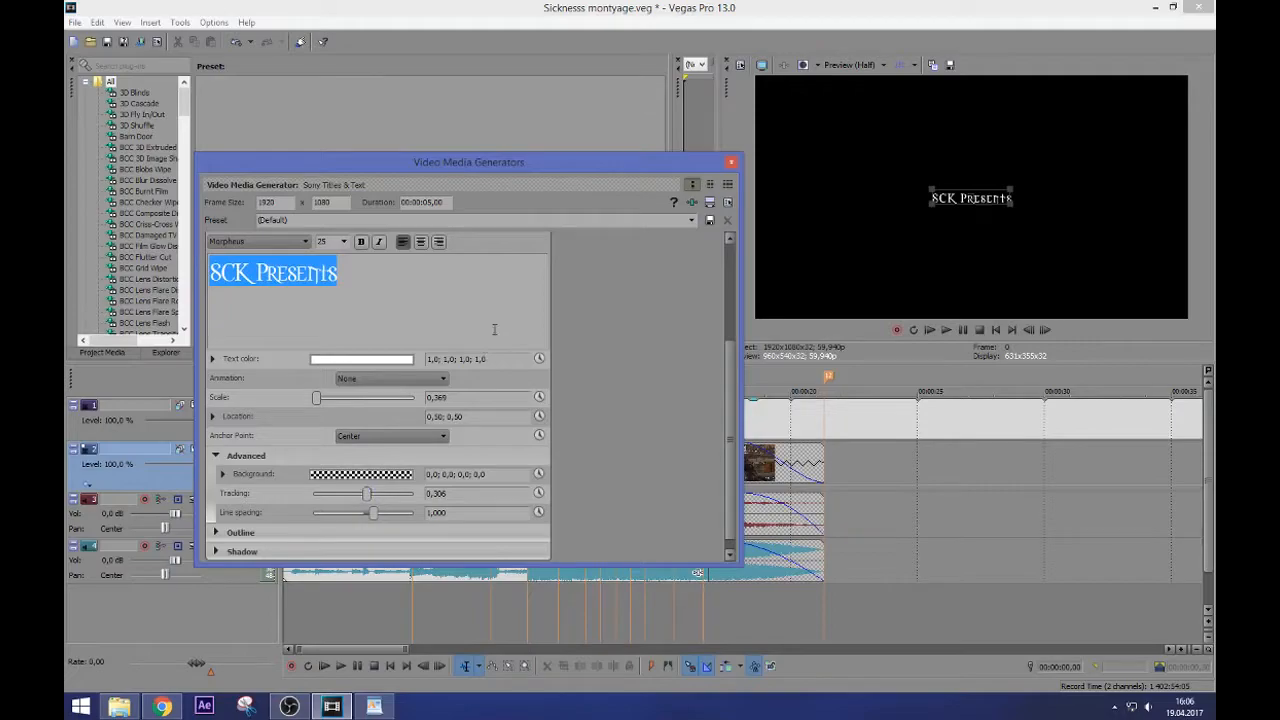
click(731, 165)
Move the title event to start at about 00:00:00,29 and trim its end to the first marker
click(289, 463)
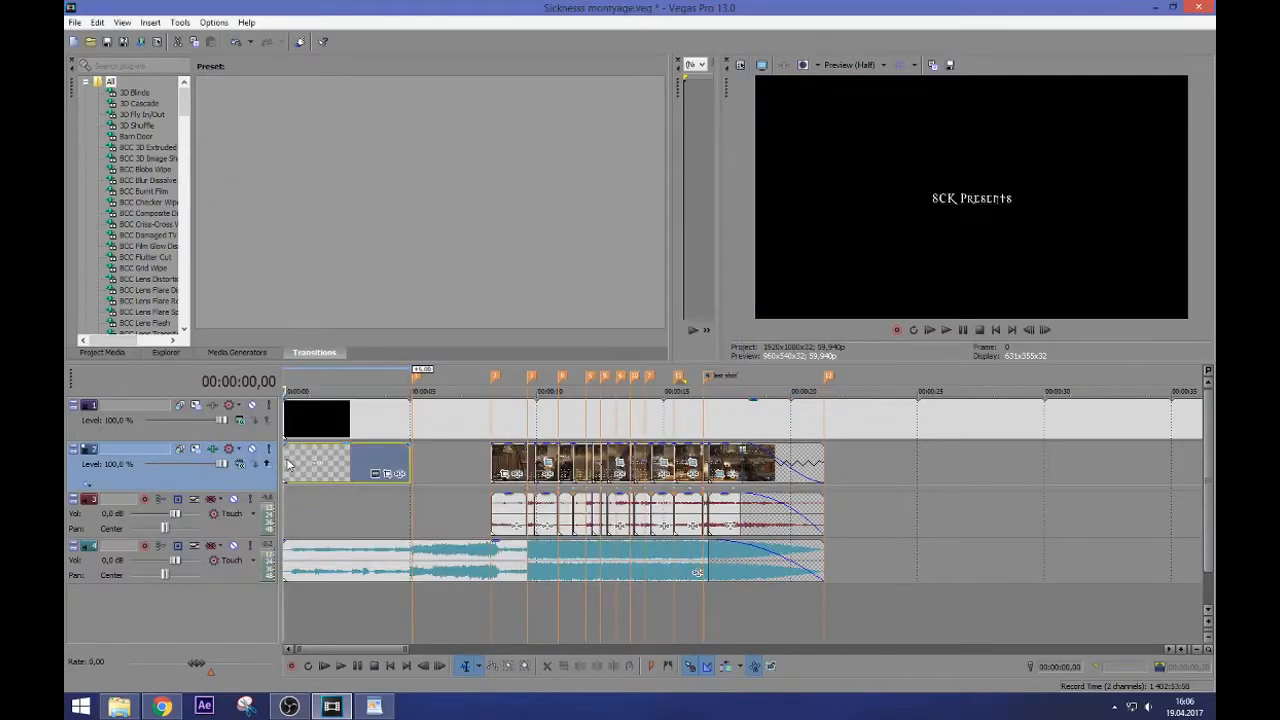
scroll(300, 463, up, 5)
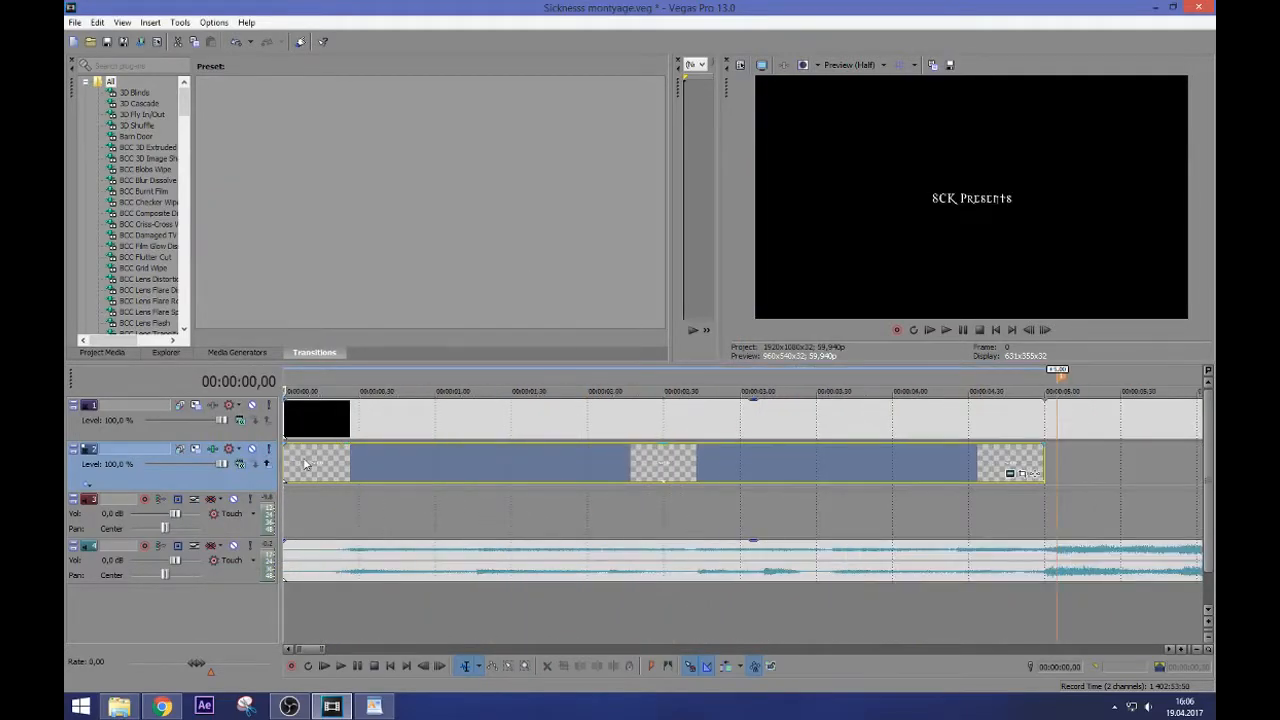
key(space)
key(Return)
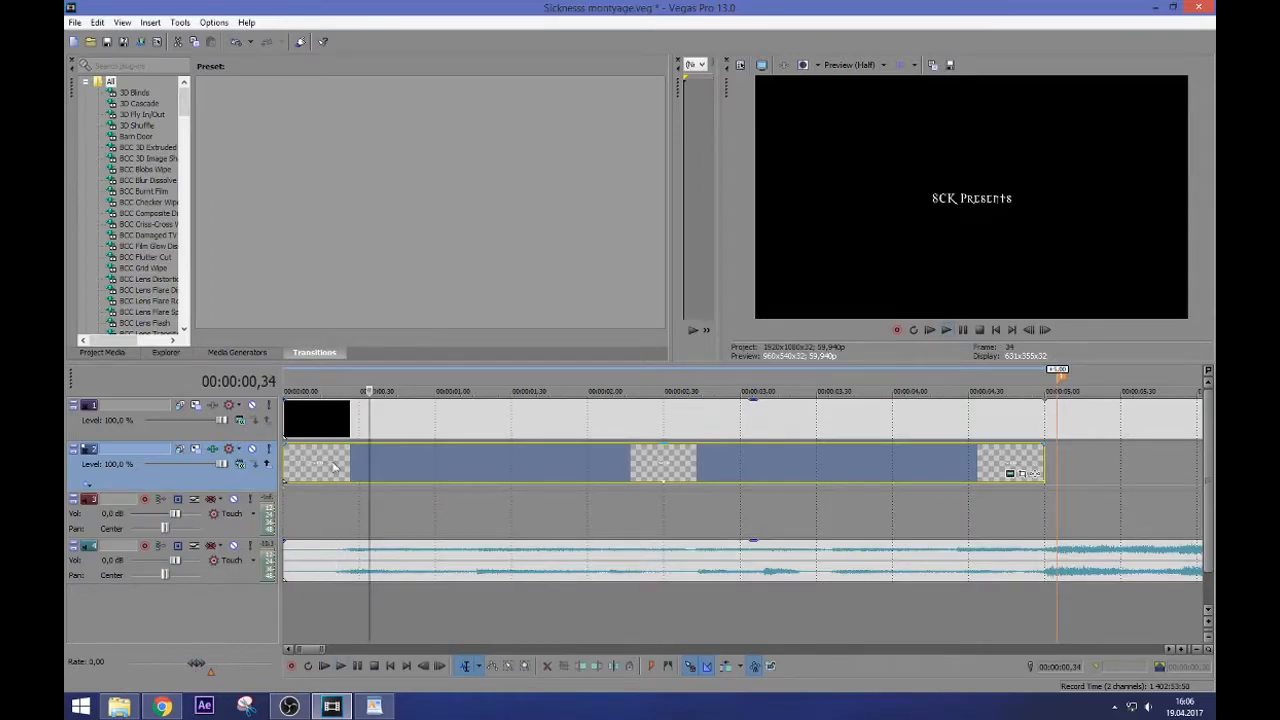
click(341, 461)
key(Return)
drag(331, 465, 393, 462)
scroll(409, 466, down, 2)
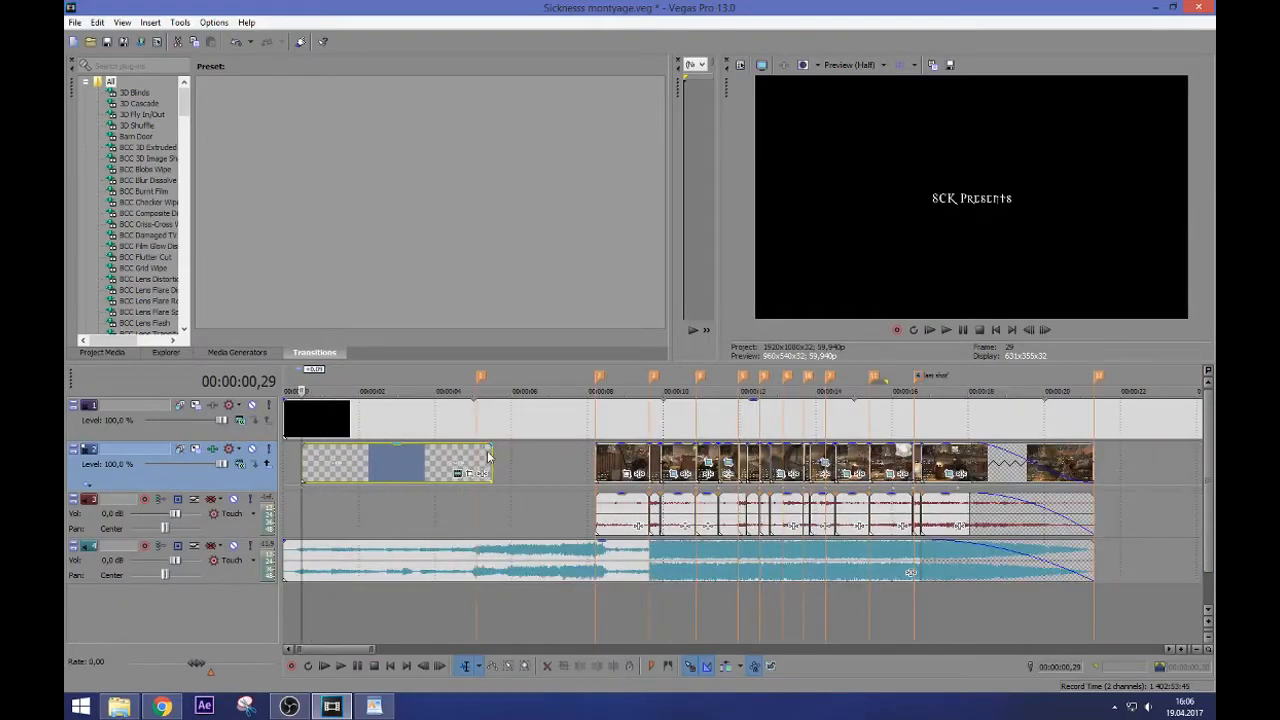
drag(491, 457, 477, 457)
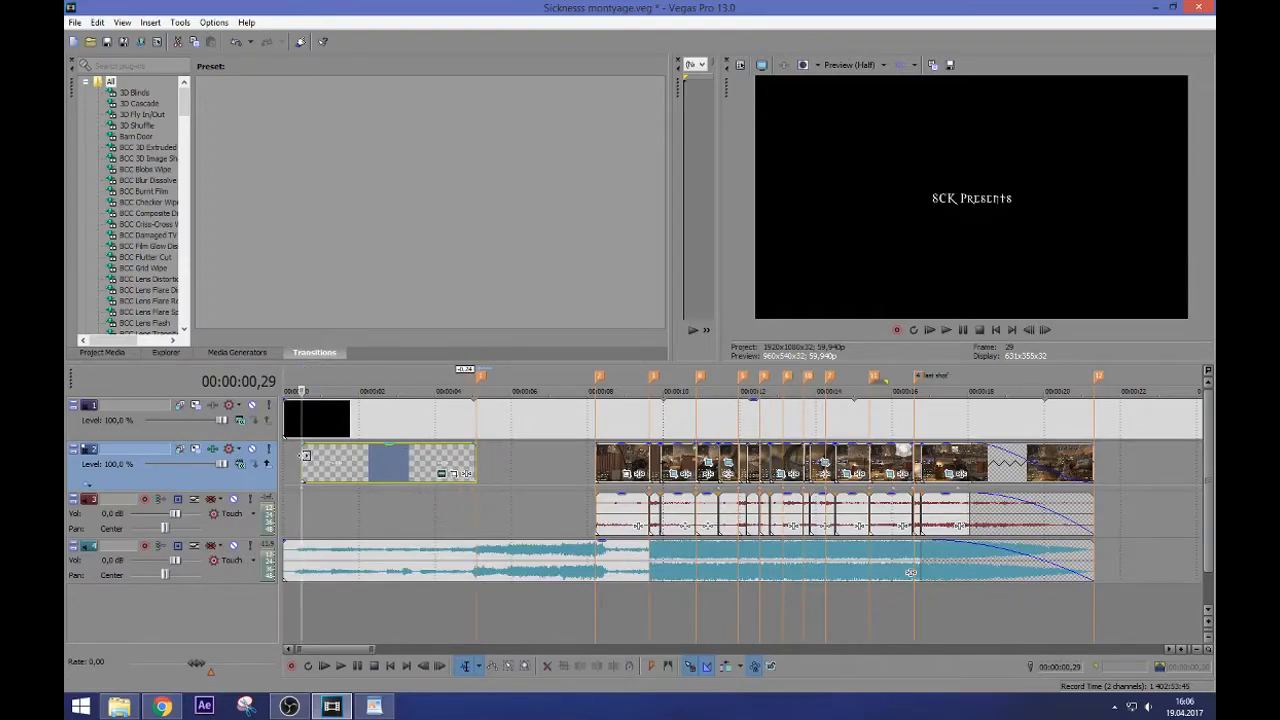
Keyframe the title's Pan/Crop frame from about 0,8 × 0,5 at its start to about 1 610,9 wide at 00:00:00,03
click(455, 476)
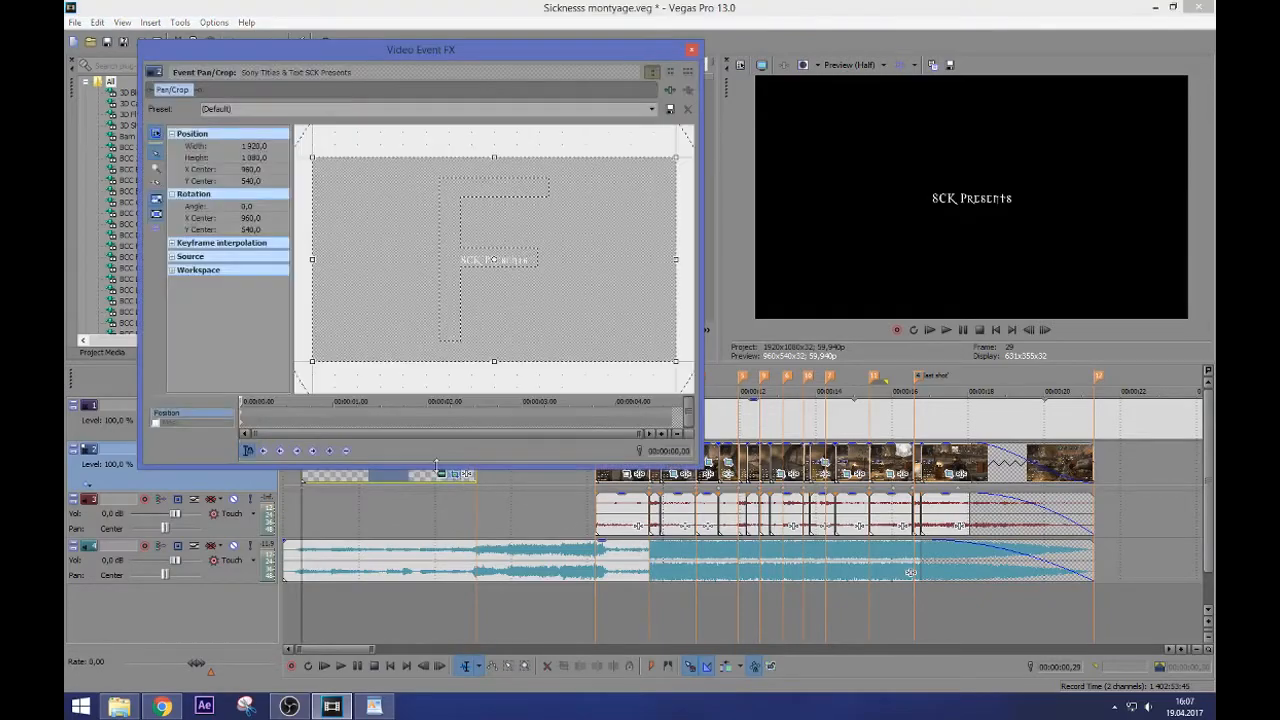
drag(315, 358, 491, 259)
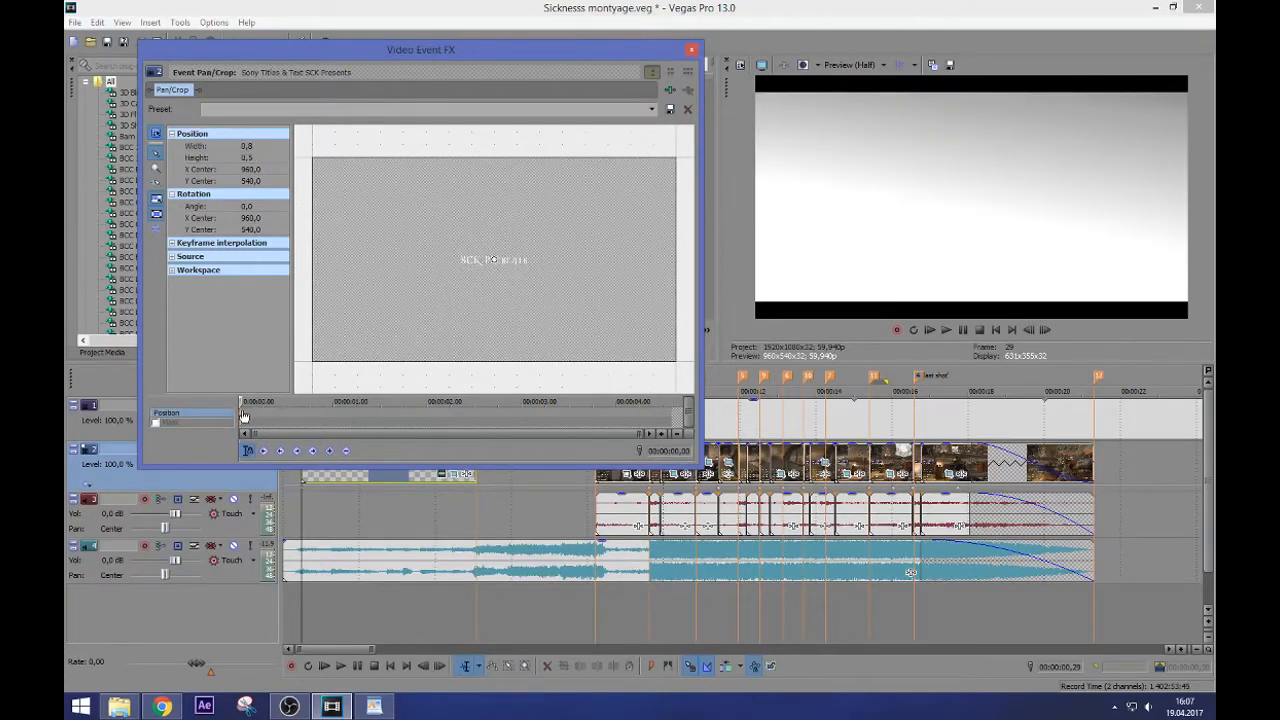
key(Right)
key(Right)
scroll(251, 416, up, 2)
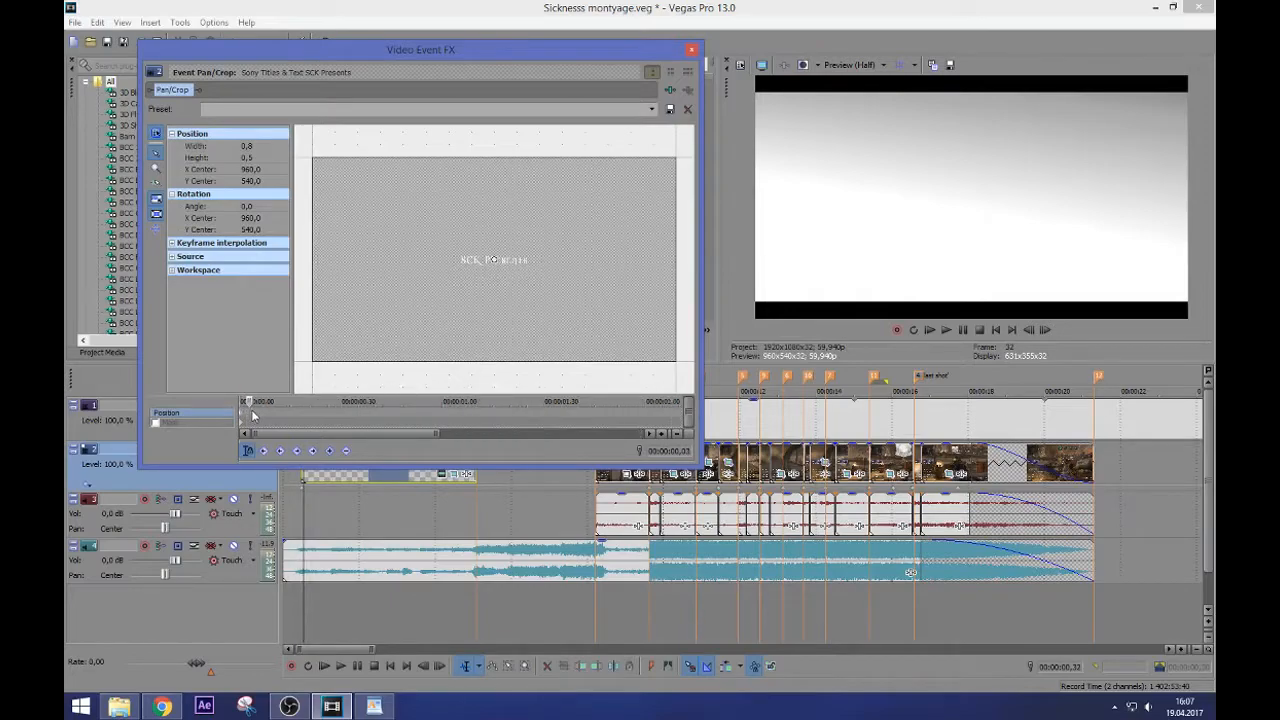
right_click(484, 268)
click(499, 280)
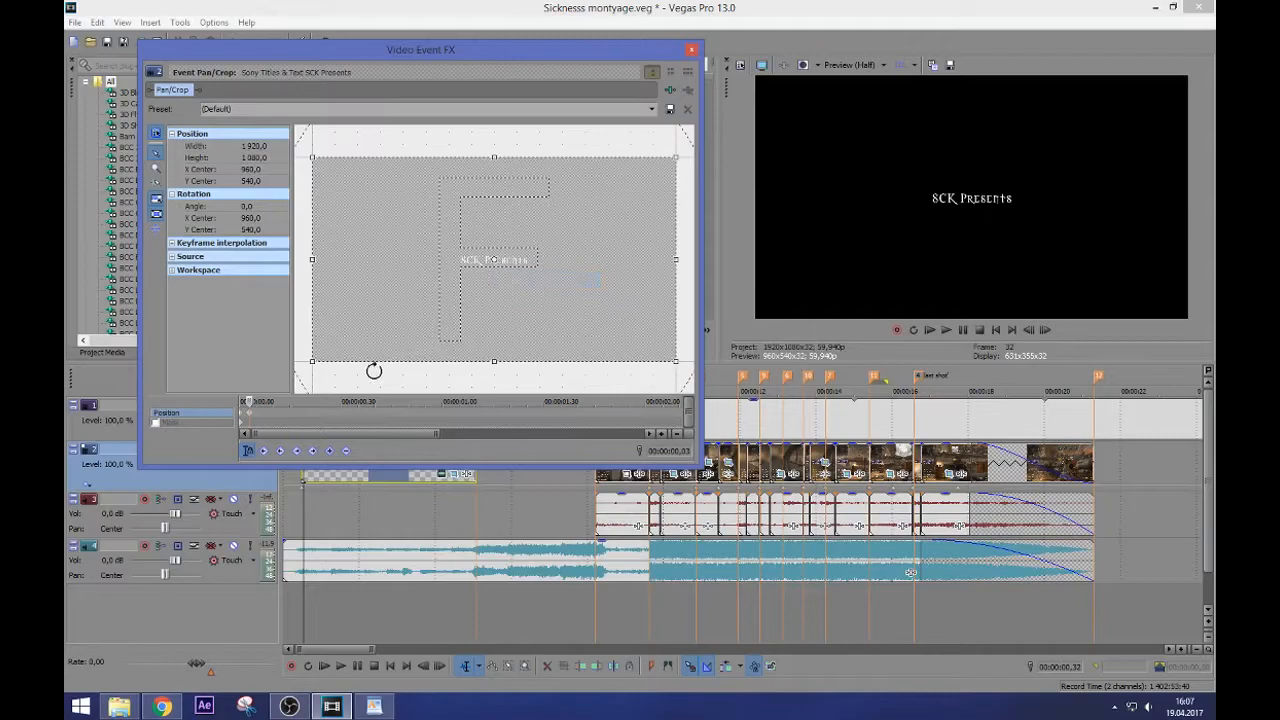
drag(312, 362, 323, 345)
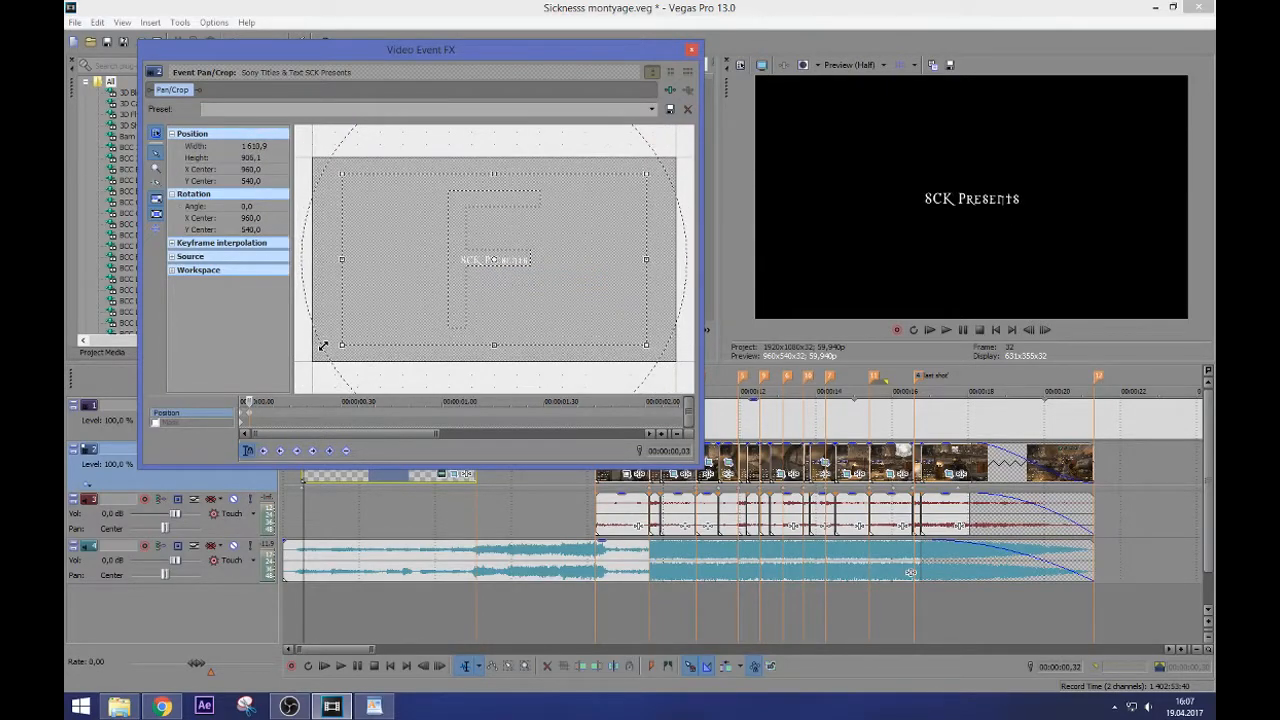
Enlarge the title's Pan/Crop frame to about 1 713,9 wide at 00:00:00,03 and restore it to 1 920 × 1 080 at 00:00:04,36
mouse_move(323, 346)
mouse_down()
mouse_move(312, 360)
mouse_move(319, 351)
mouse_up()
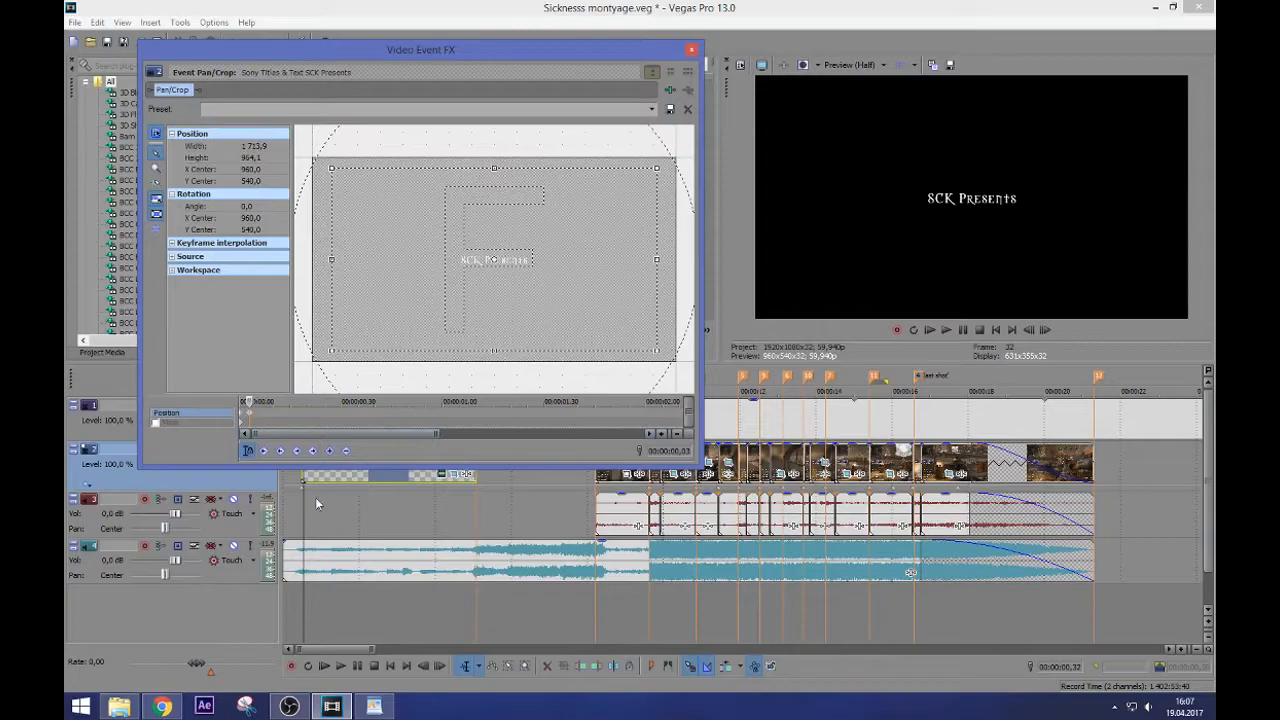
click(478, 501)
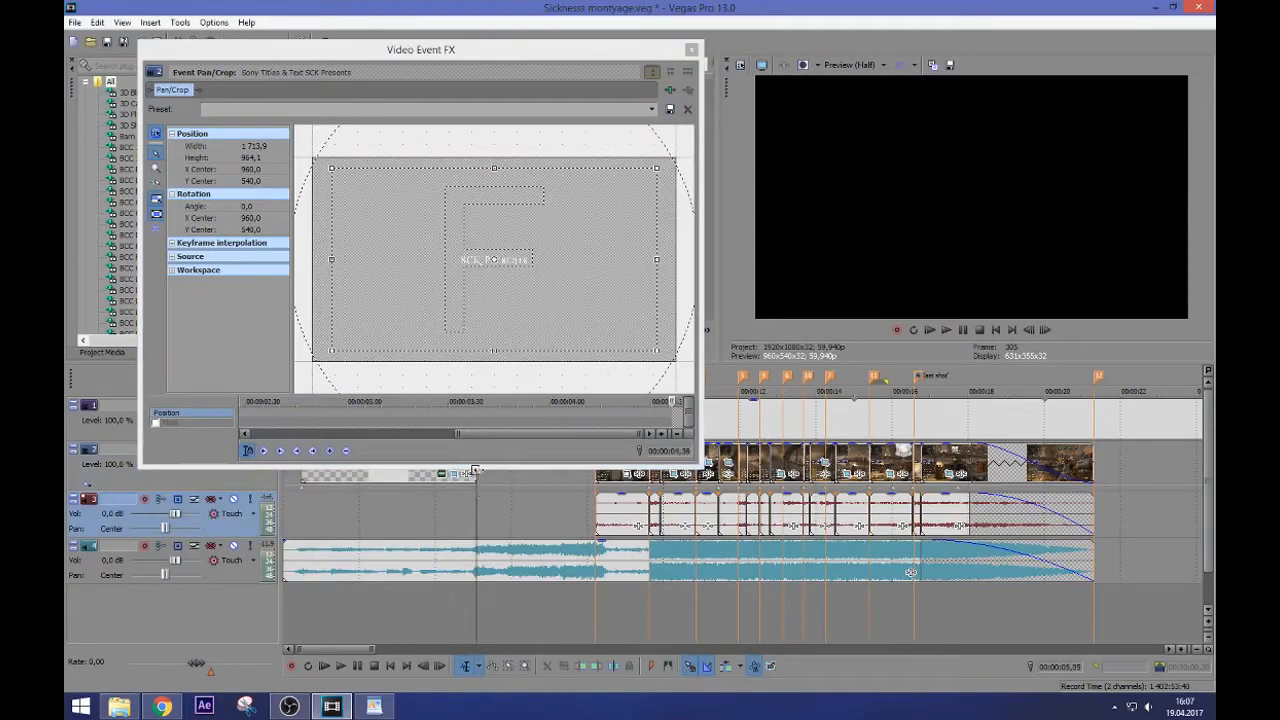
drag(481, 466, 498, 351)
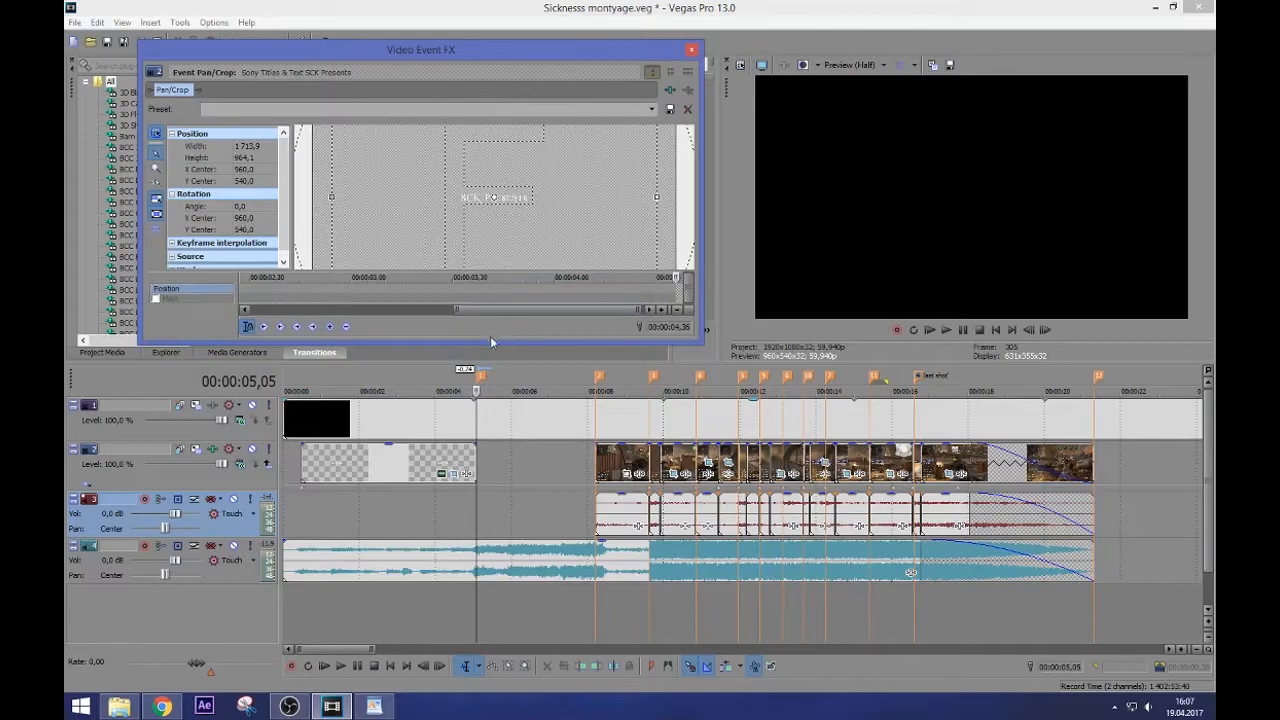
drag(493, 343, 494, 420)
right_click(486, 270)
click(497, 281)
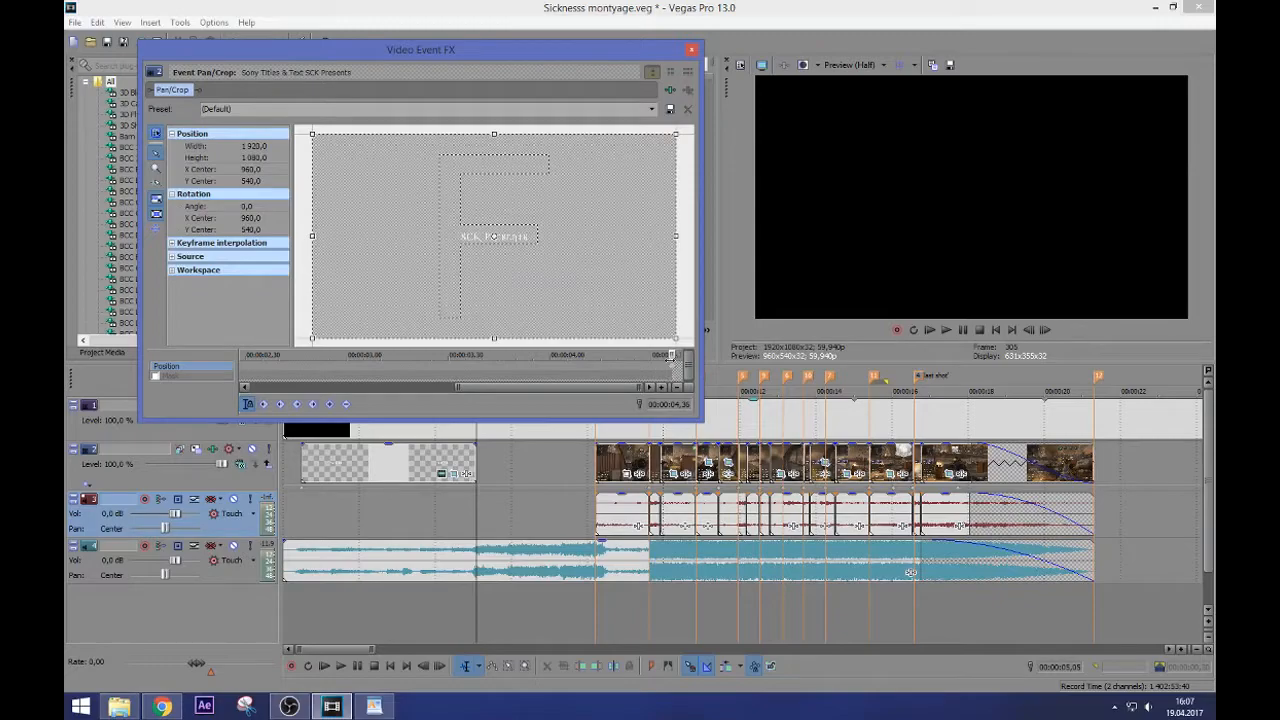
click(692, 51)
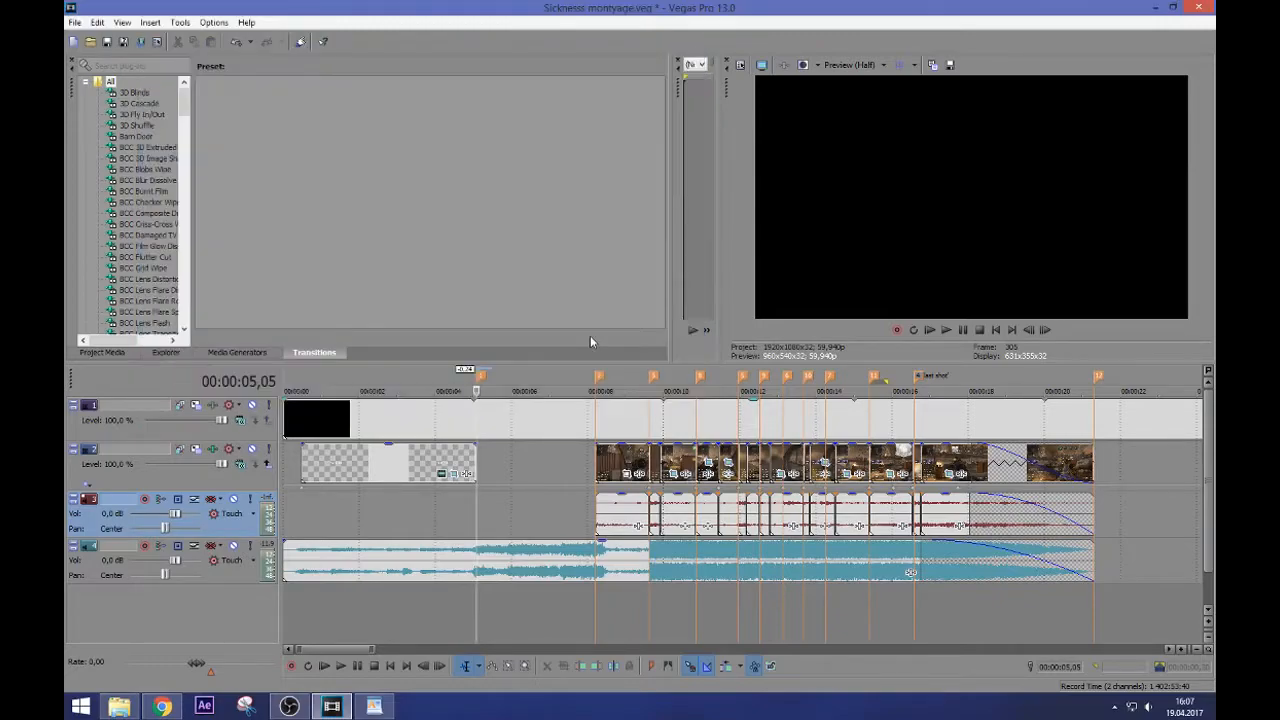
Play back the SCK Presents title from just before its start to check the Pan/Crop animation
click(289, 461)
key(space)
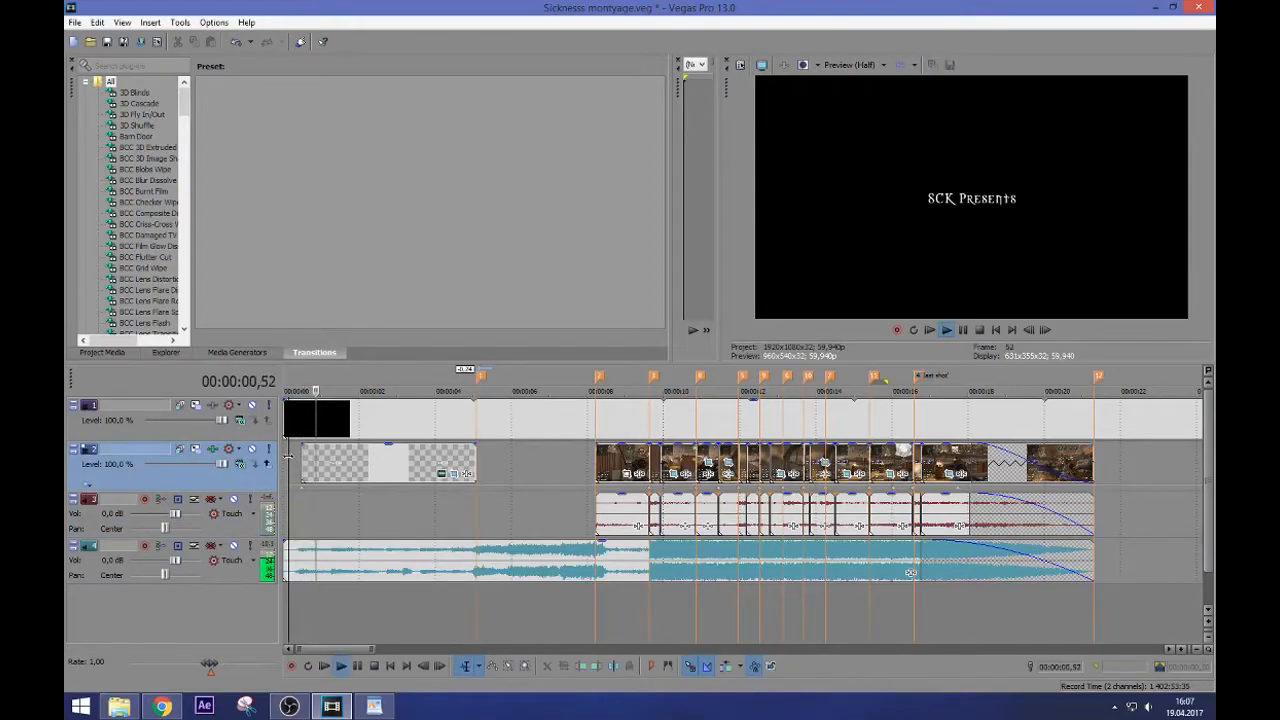
click(303, 455)
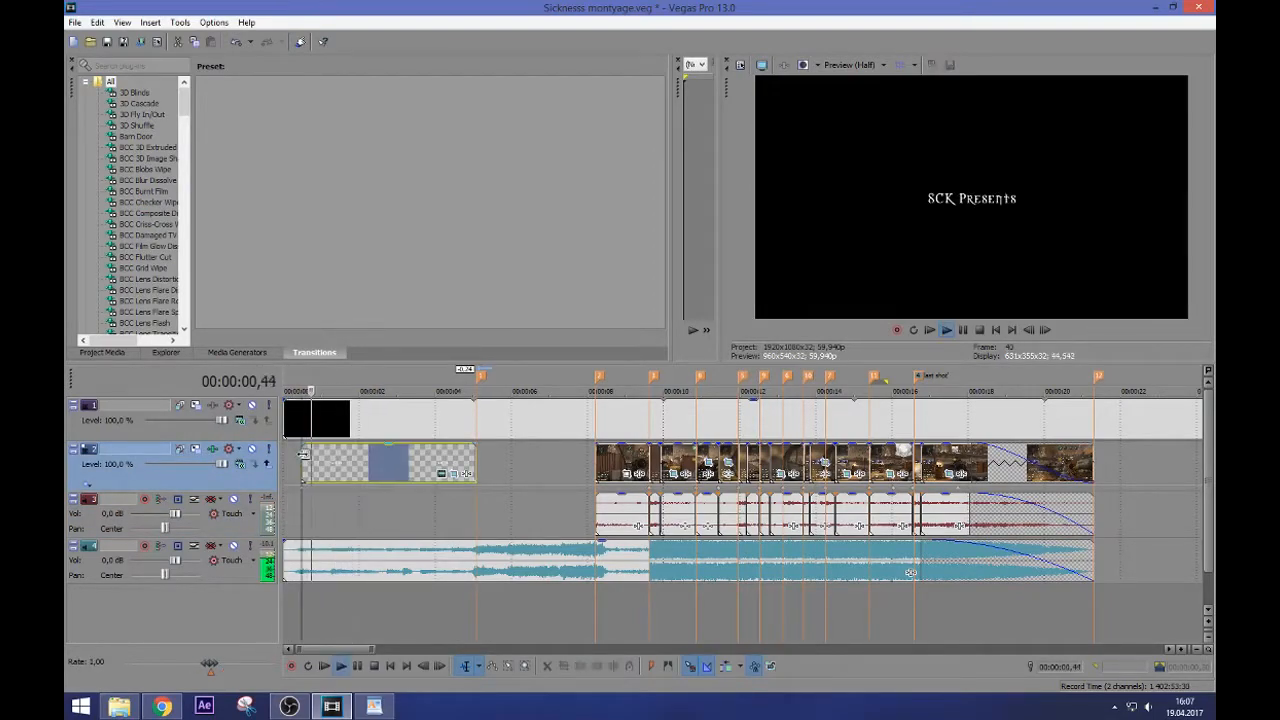
click(296, 451)
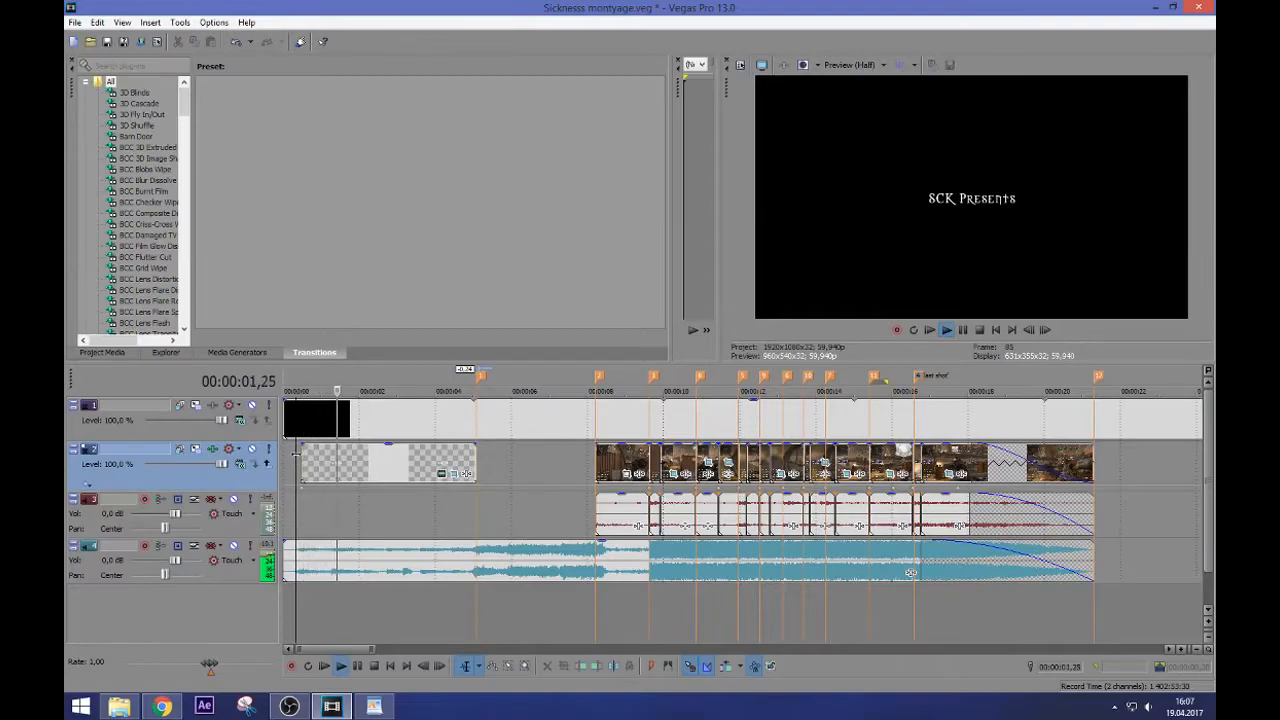
key(Return)
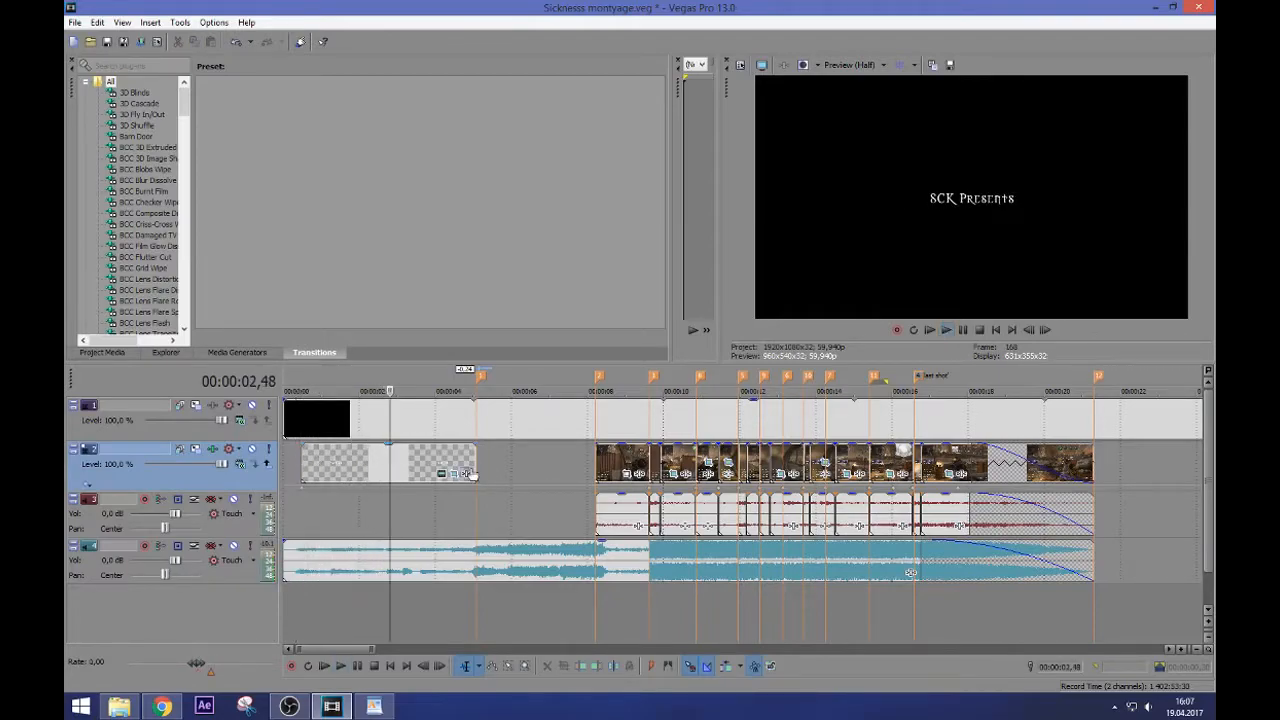
key(space)
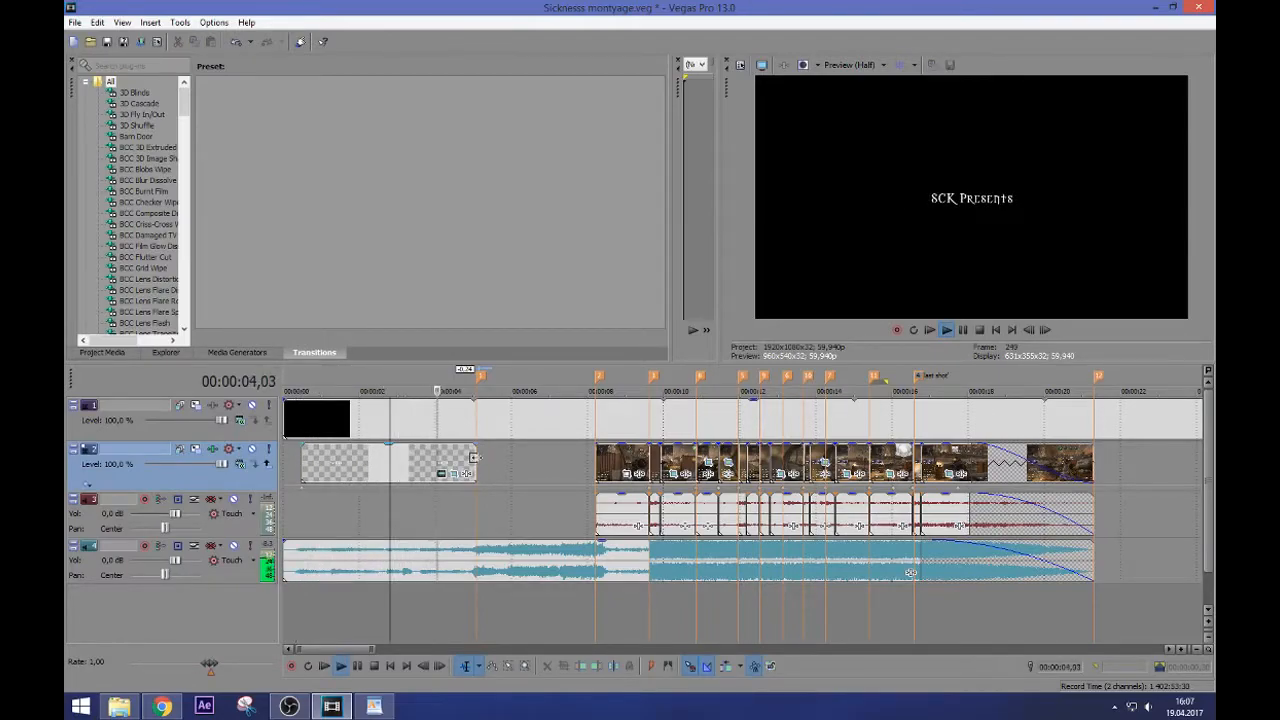
key(Return)
Add a long fade-out to the SCK Presents title, starting near its middle and finishing at the first marker
click(476, 450)
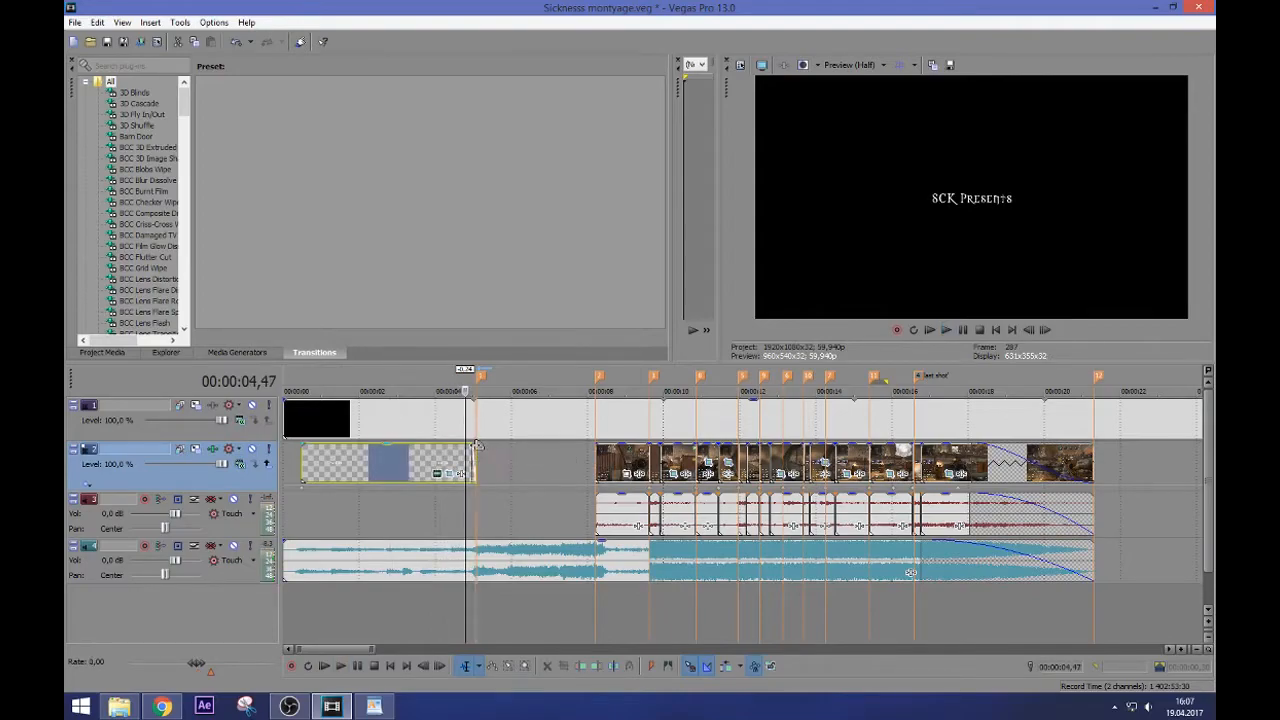
click(476, 448)
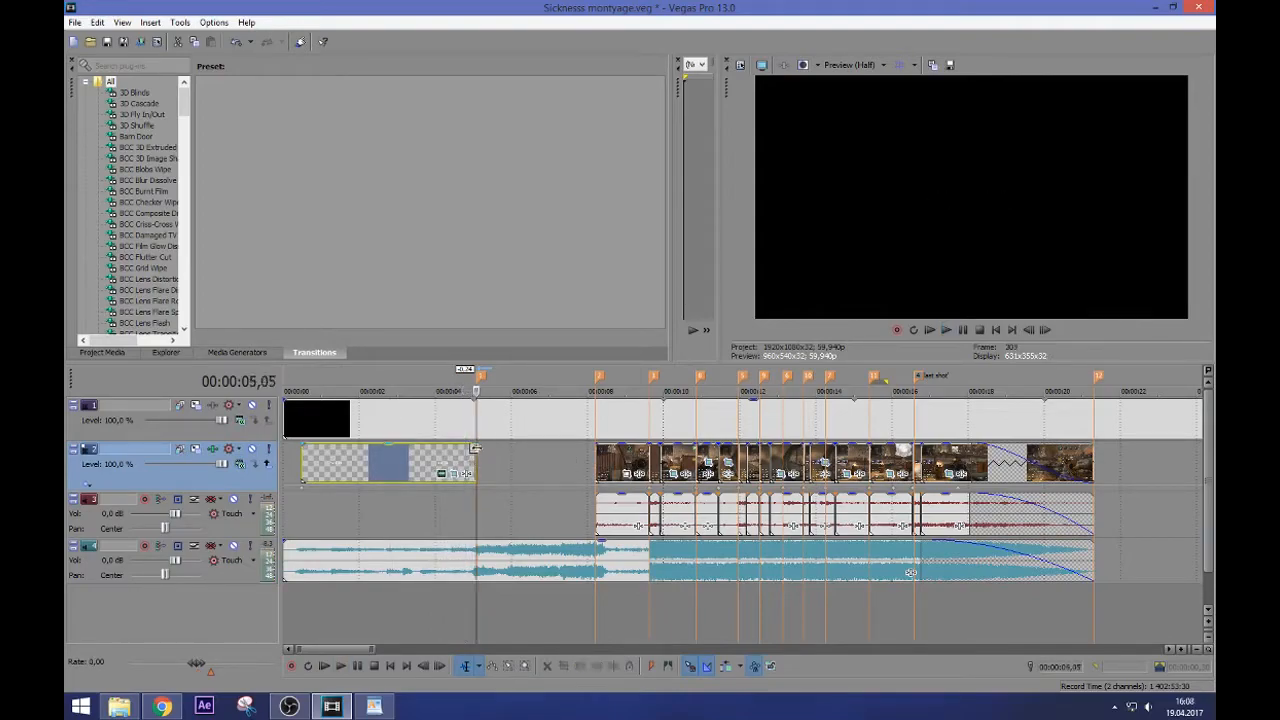
scroll(476, 449, up, 3)
scroll(600, 447, up, 3)
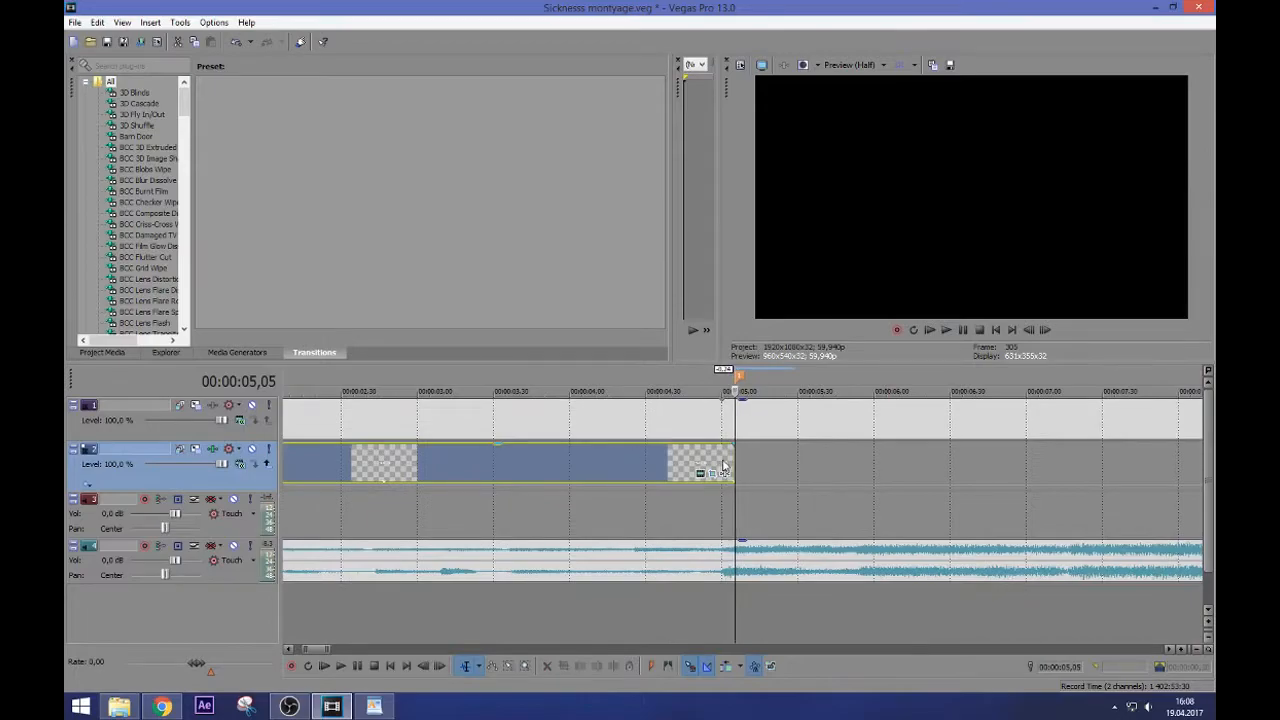
scroll(728, 462, up, 2)
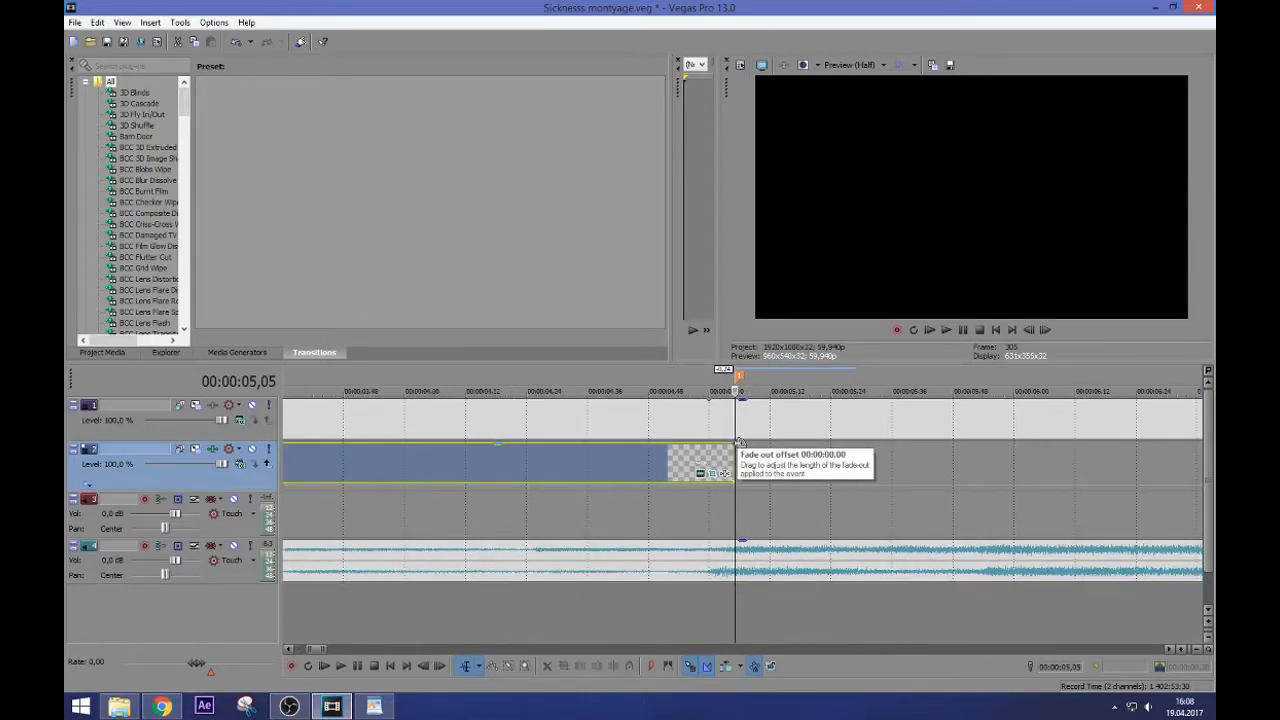
scroll(738, 442, down, 3)
mouse_move(738, 442)
mouse_down()
mouse_move(470, 446)
mouse_move(483, 450)
mouse_up()
scroll(508, 456, down, 5)
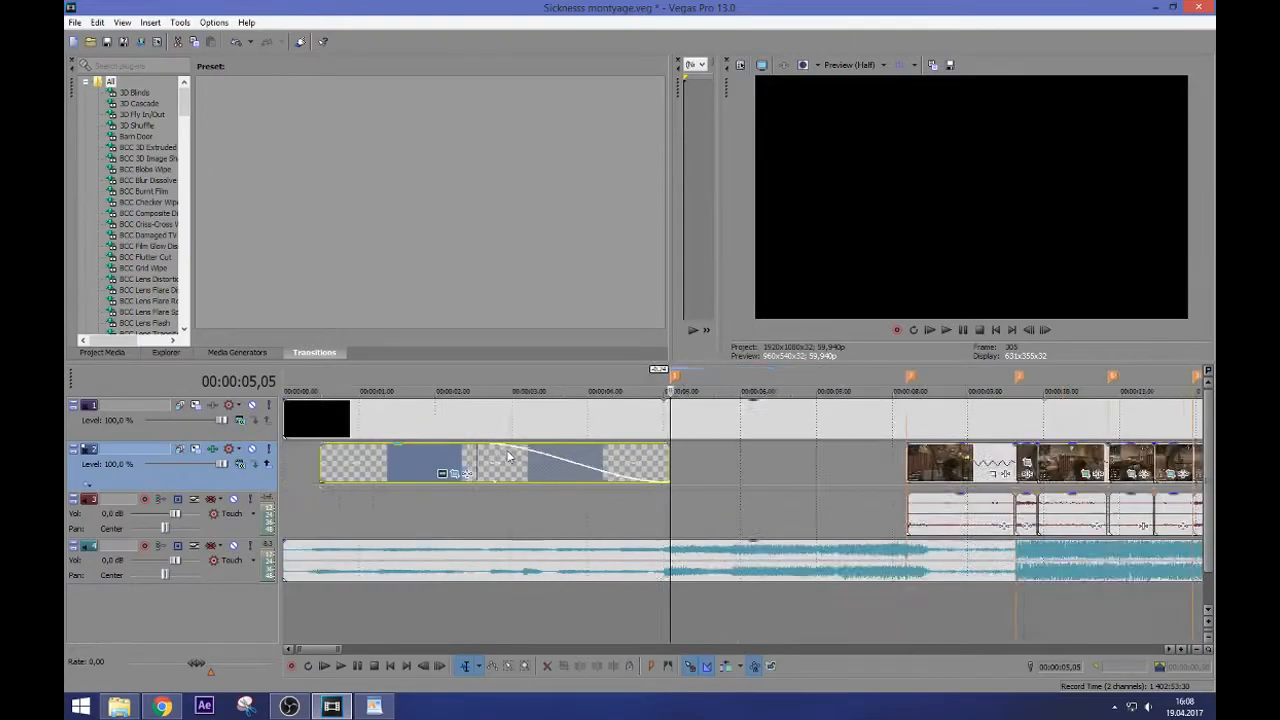
Play back the title from its start to check the fade-out
click(304, 454)
key(space)
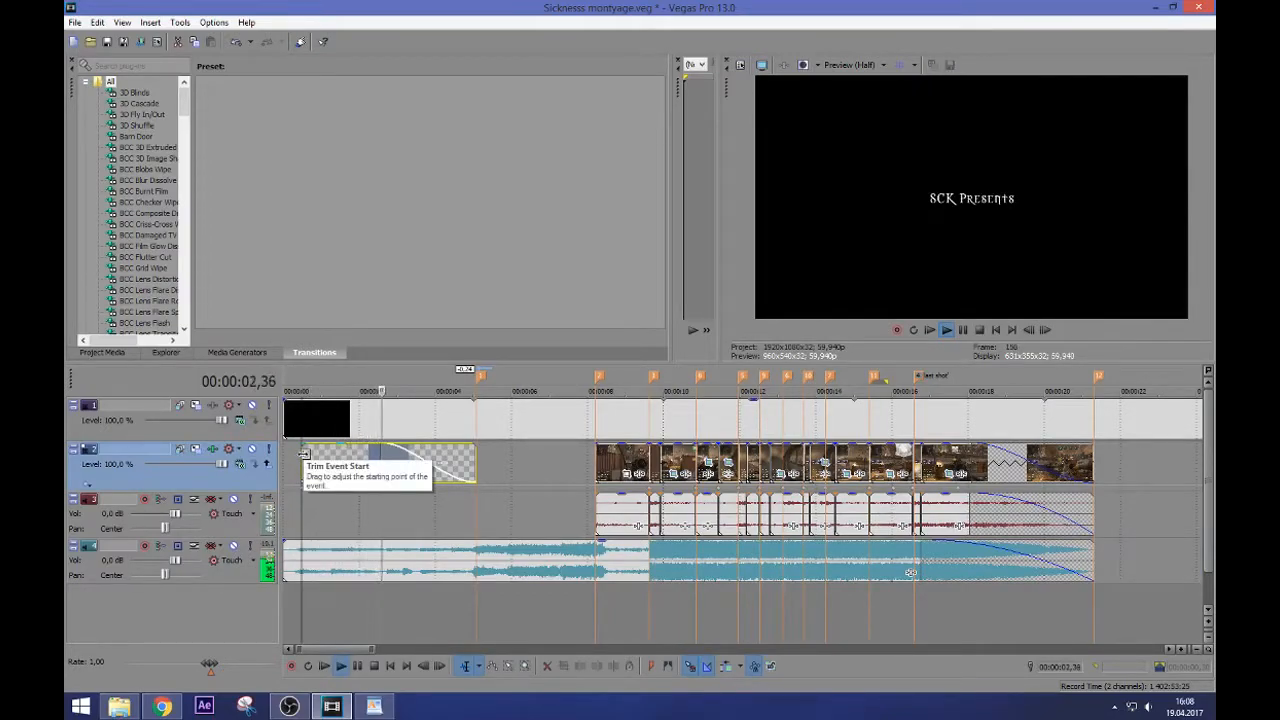
key(Return)
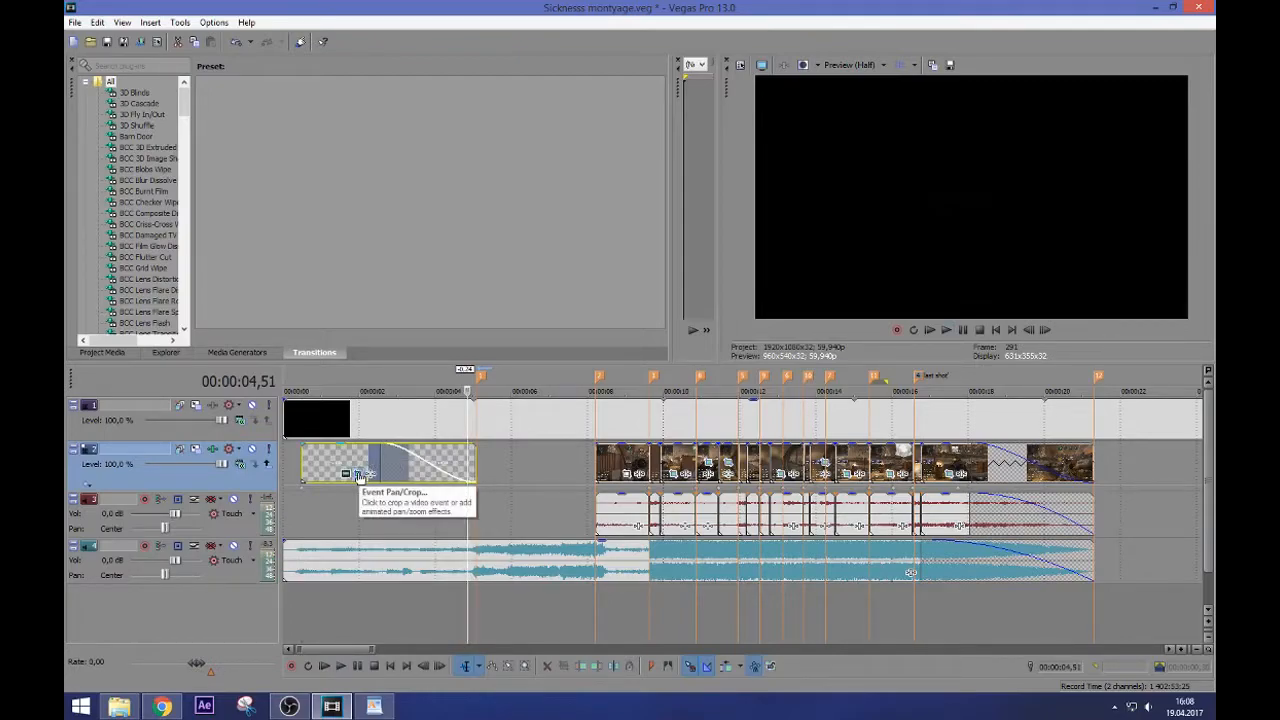
Enlarge the title's Pan/Crop frame at the end keyframe, 00:00:04,36, to about 2 350,2 × 1 322, checking the motion in playback
click(358, 474)
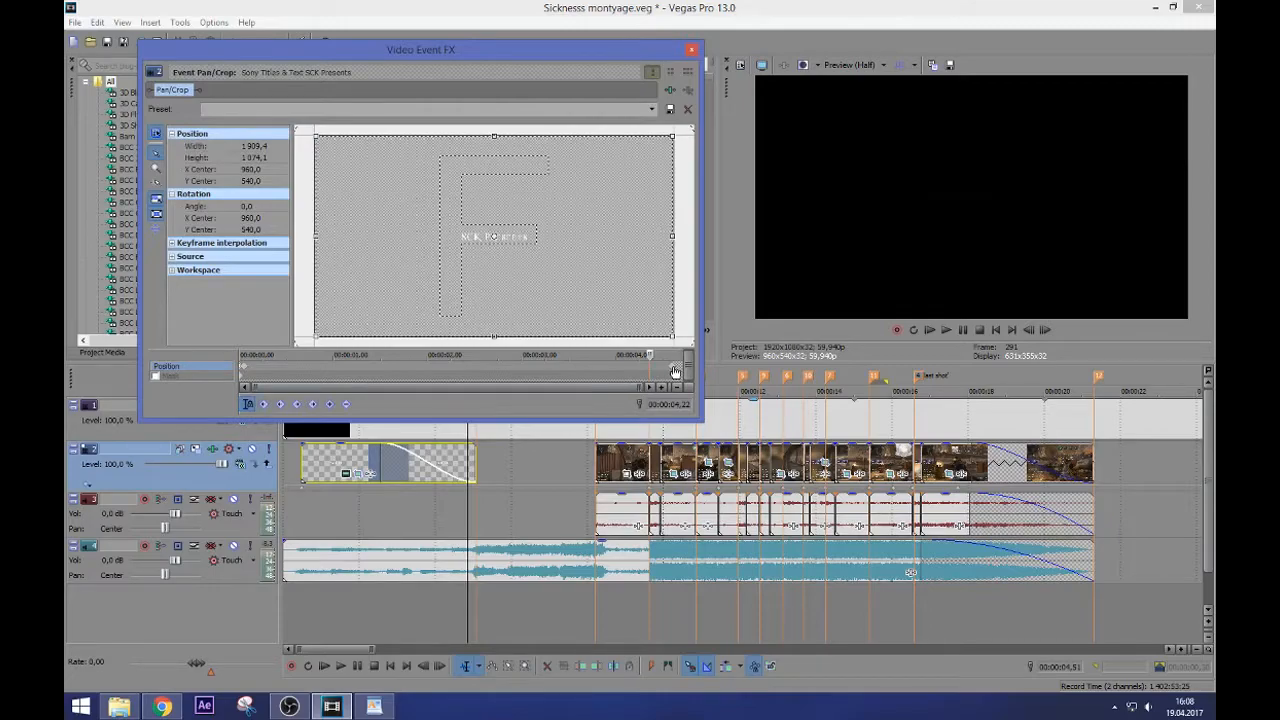
click(674, 371)
drag(315, 337, 307, 342)
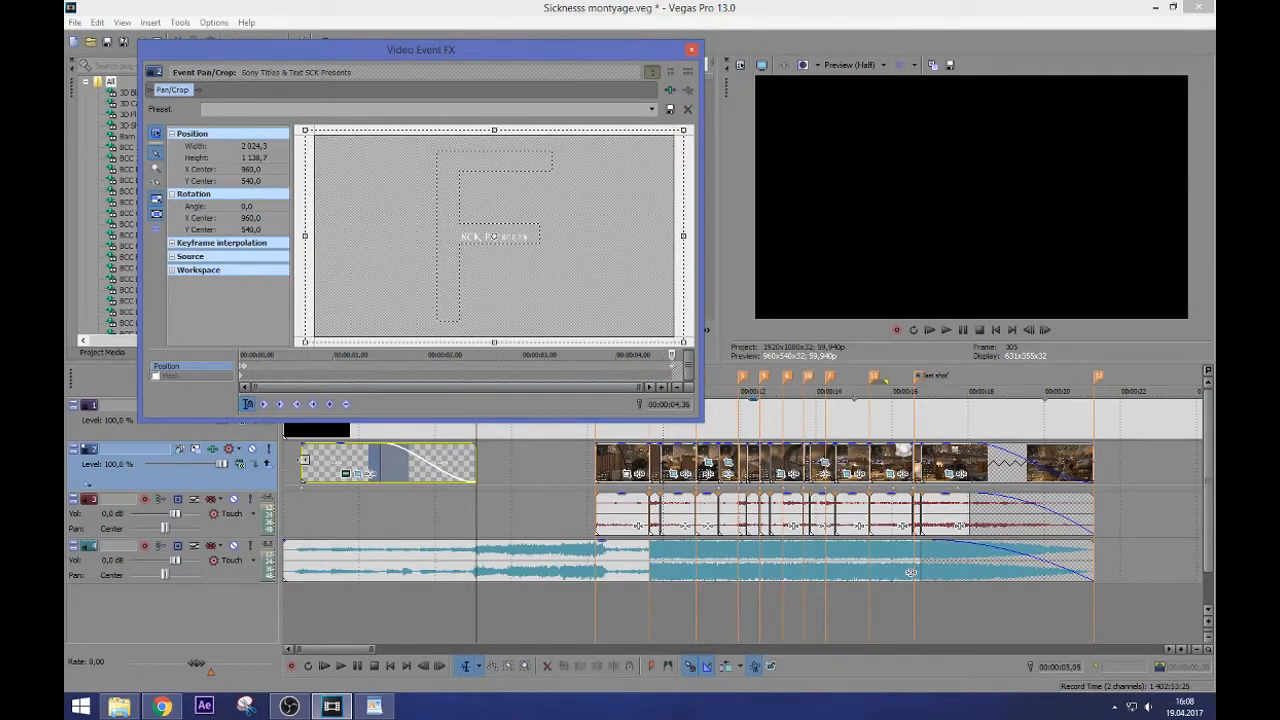
click(304, 460)
key(space)
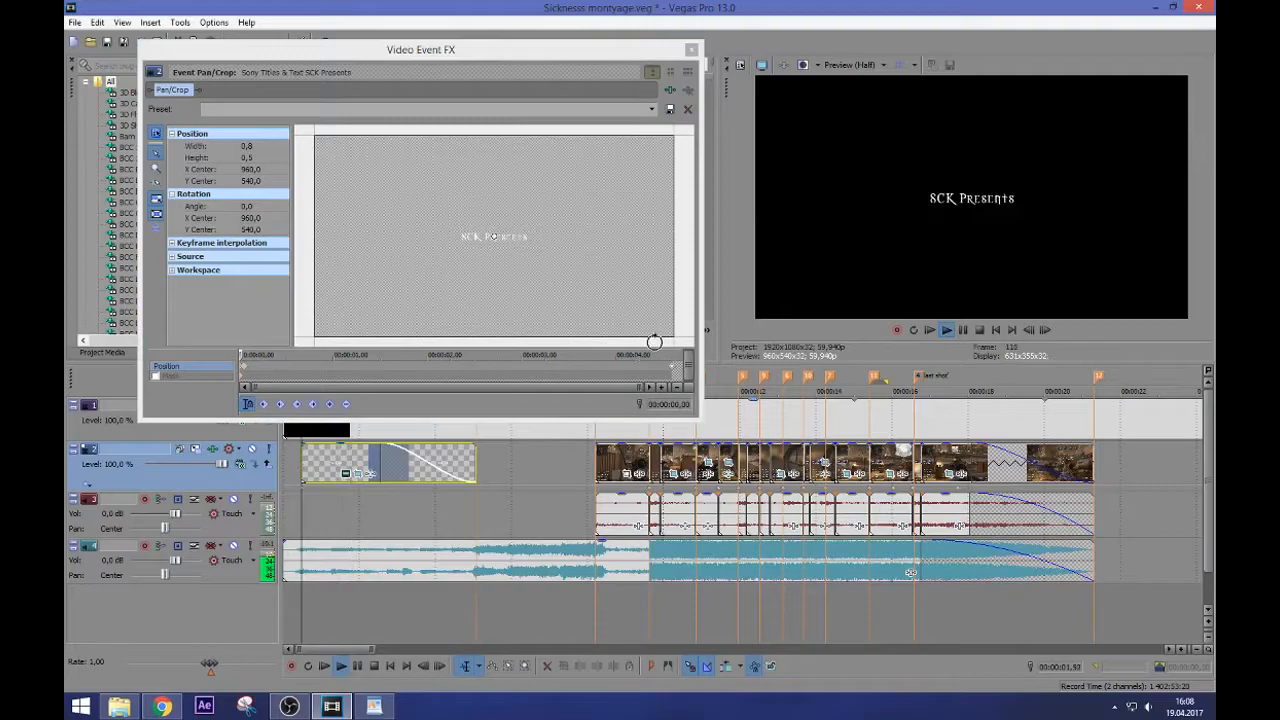
click(376, 334)
drag(315, 341, 289, 355)
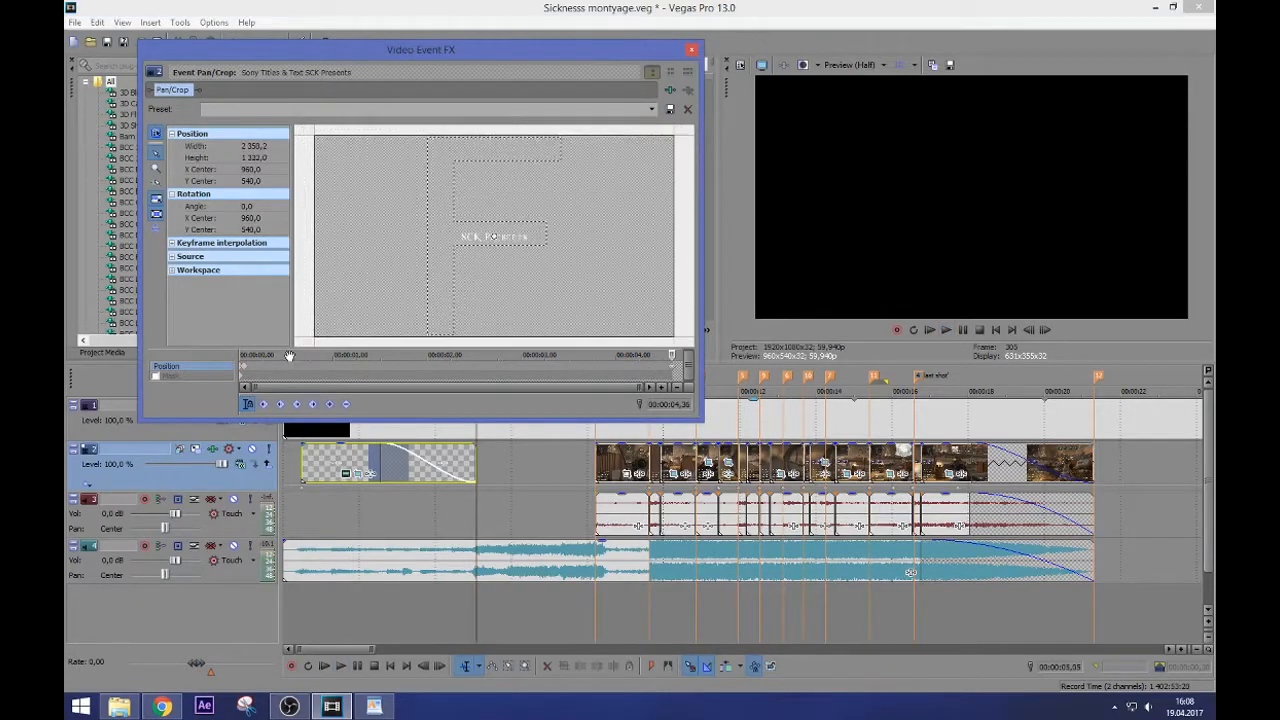
Play back the title with its new end zoom and close the Pan/Crop window
click(306, 453)
key(space)
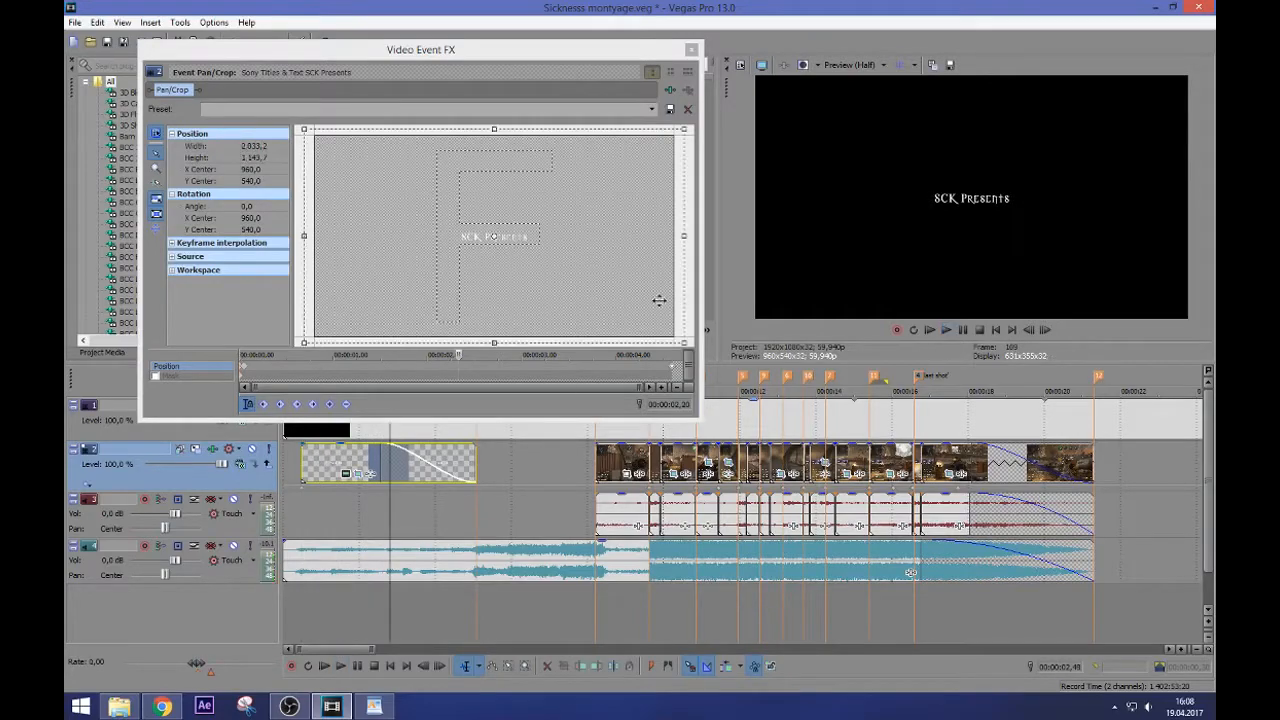
click(693, 60)
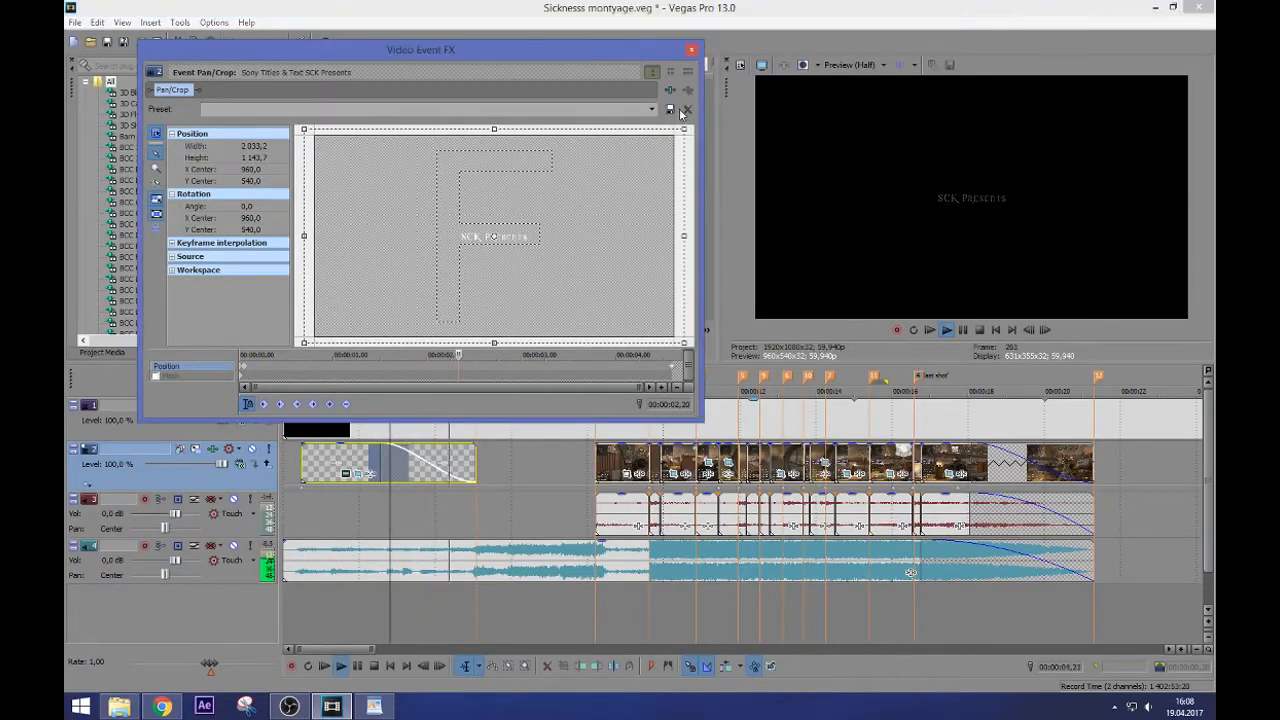
click(693, 50)
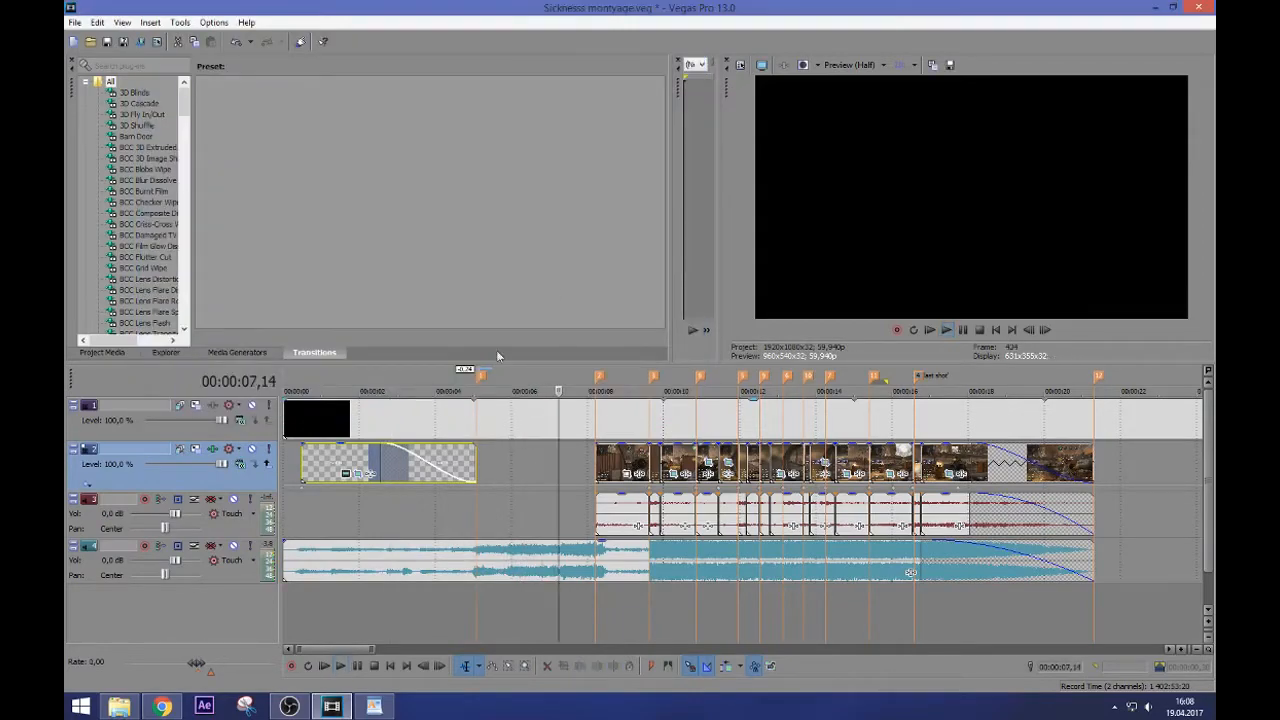
Insert a text event on the title's track at 00:00:05,13, just after the first marker, reading "in a big montage jk"
click(482, 460)
right_click(482, 460)
click(486, 425)
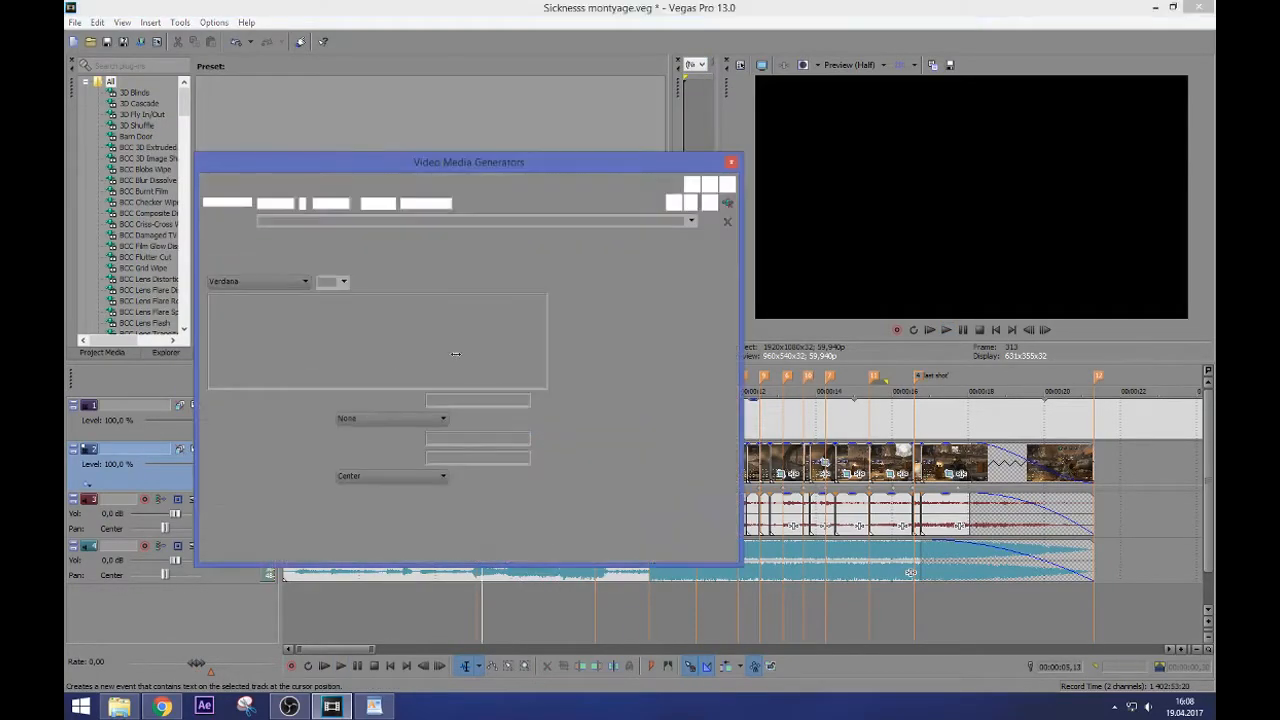
drag(479, 330, 238, 330)
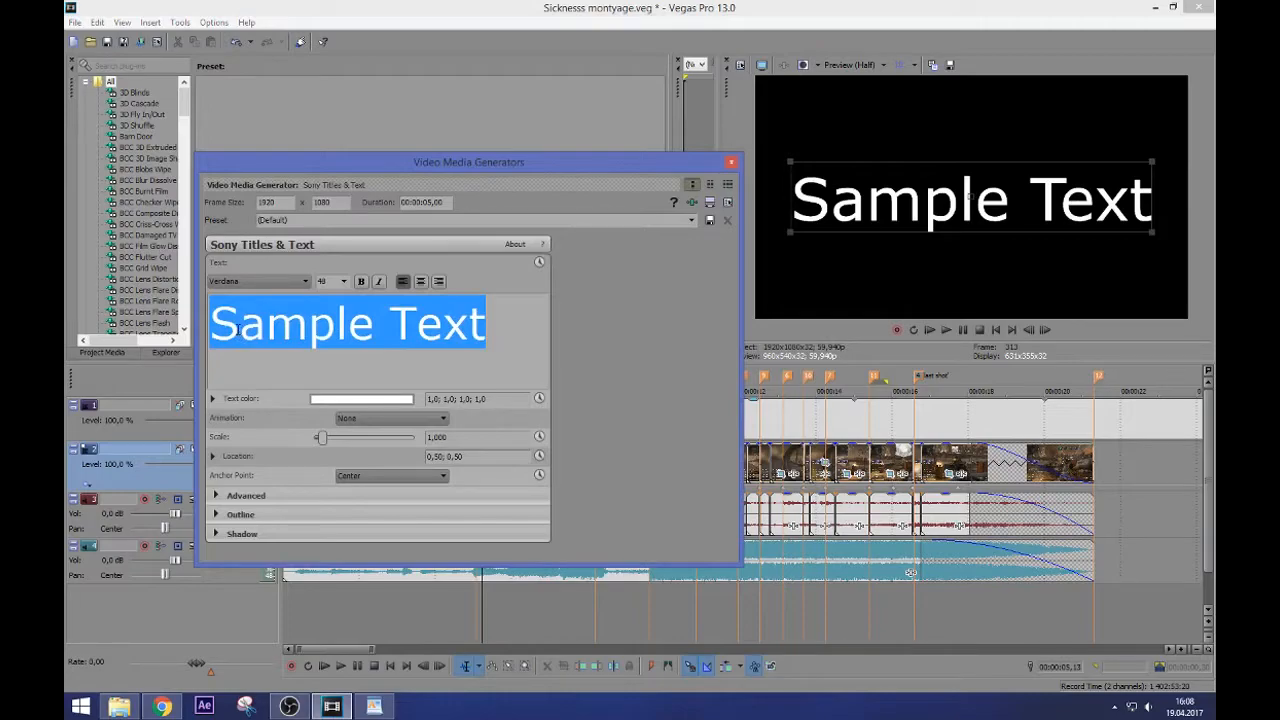
text(in a)
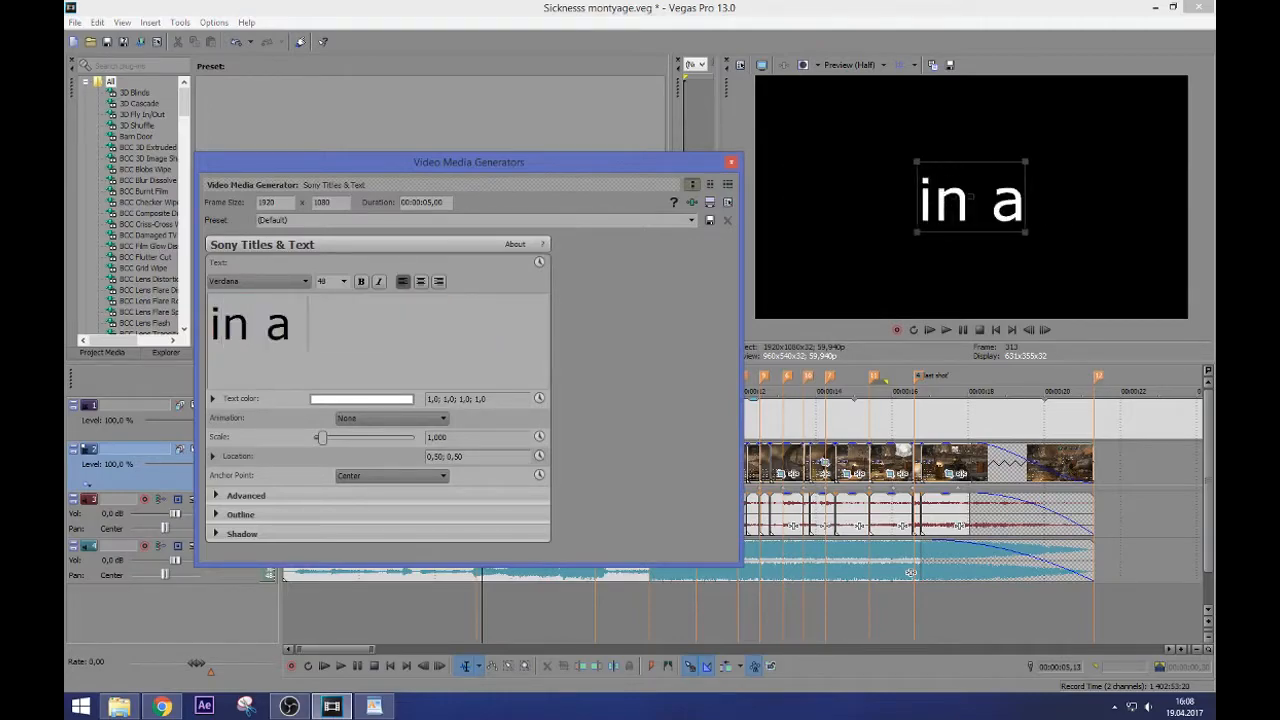
text( big montage)
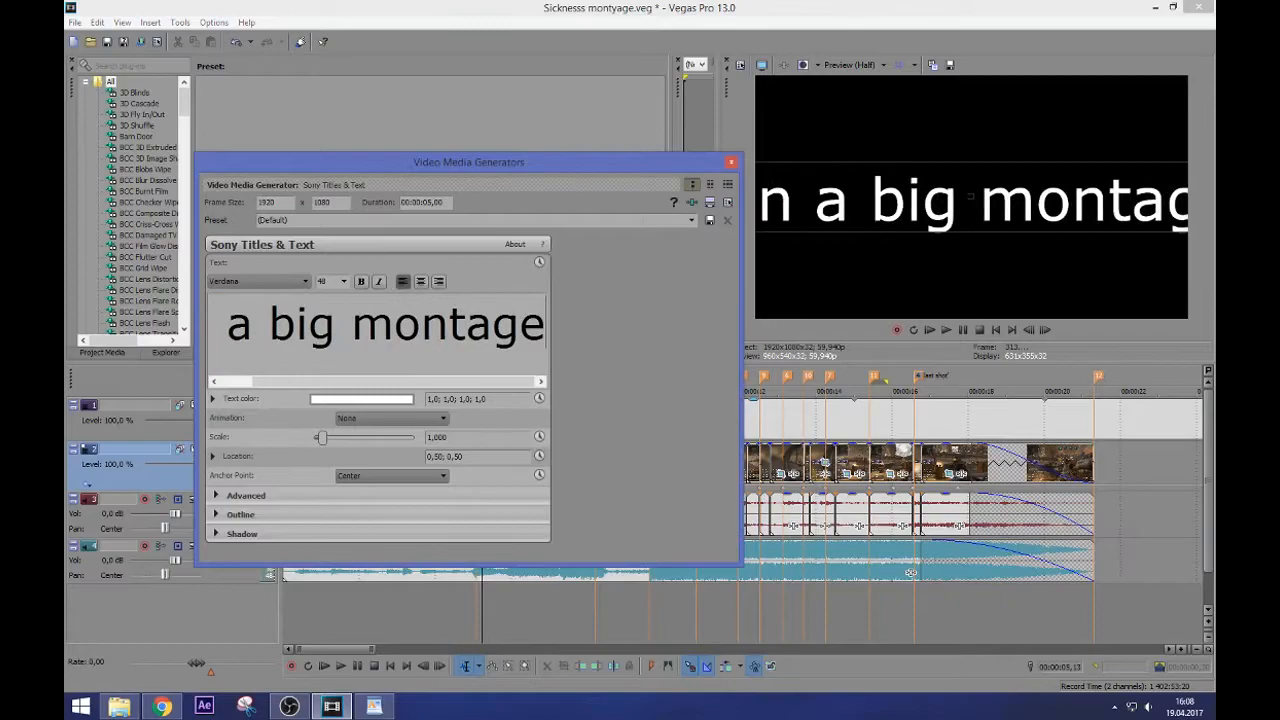
text( jk)
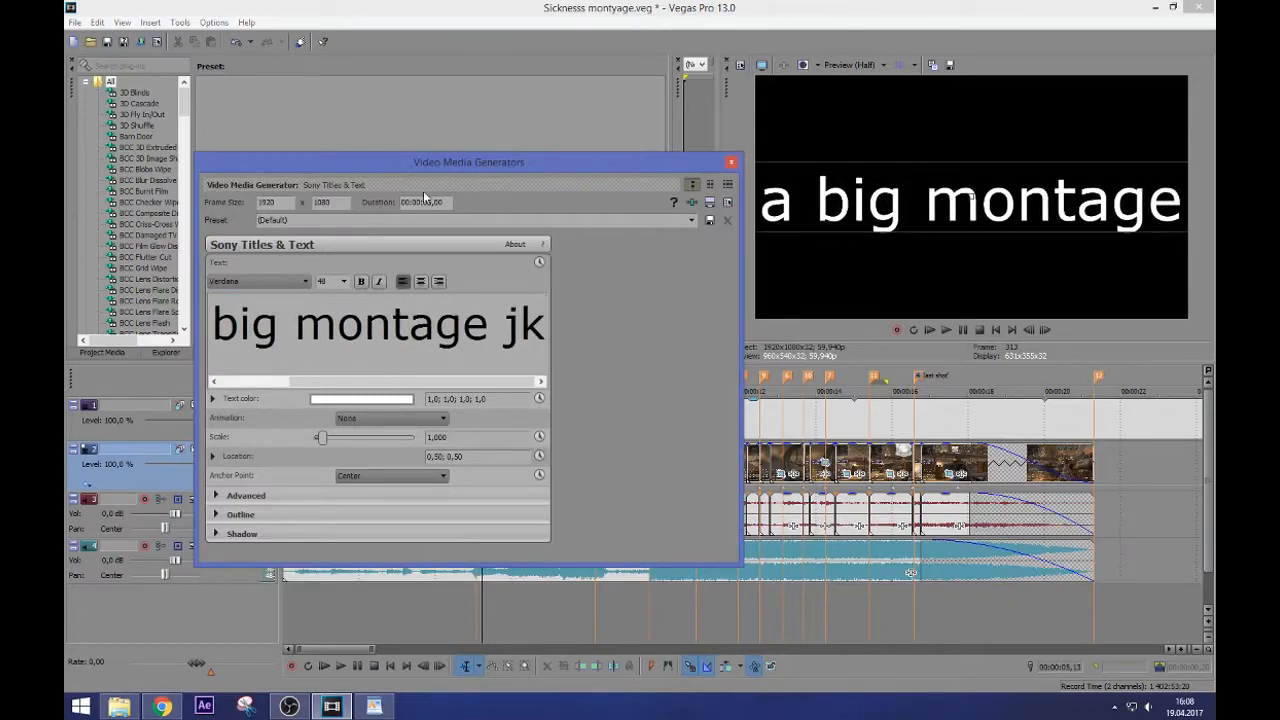
Set the font size of the whole "in a big montage jk" text to 12 and select its event on the timeline
key(ctrl+shift+Left)
key(ctrl+shift+Left)
key(ctrl+shift+Left)
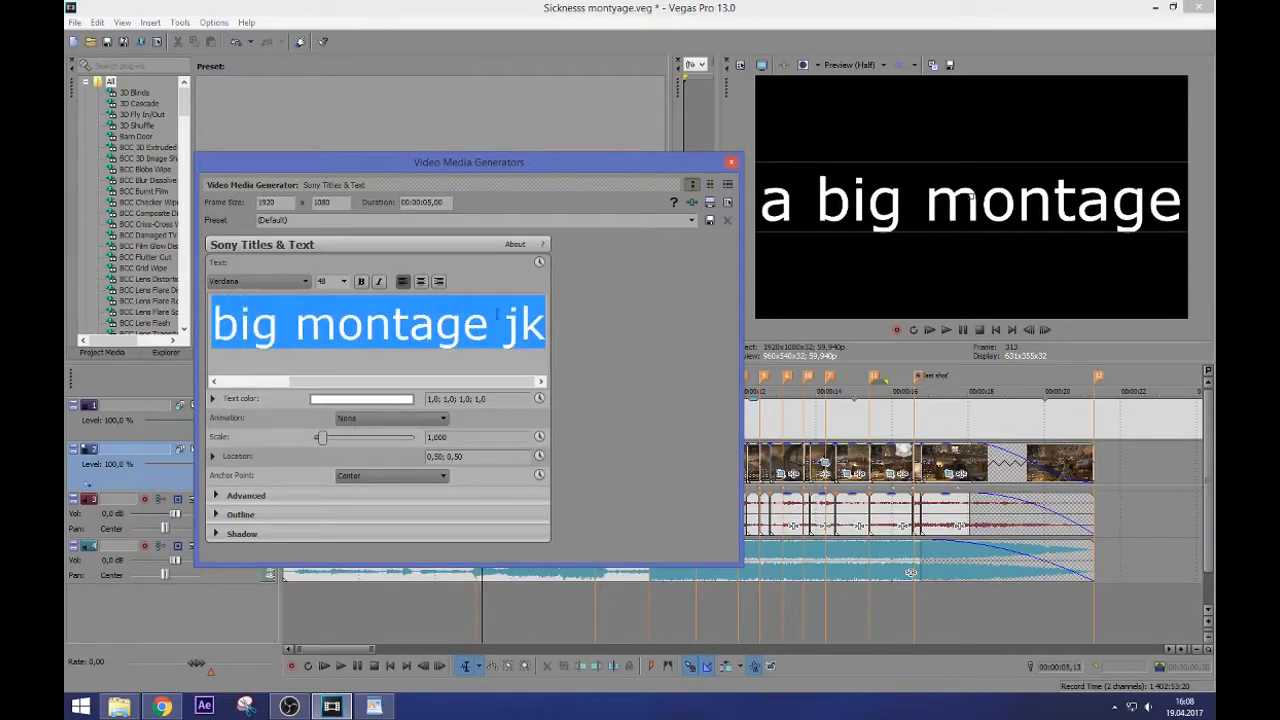
drag(548, 327, 258, 318)
click(459, 324)
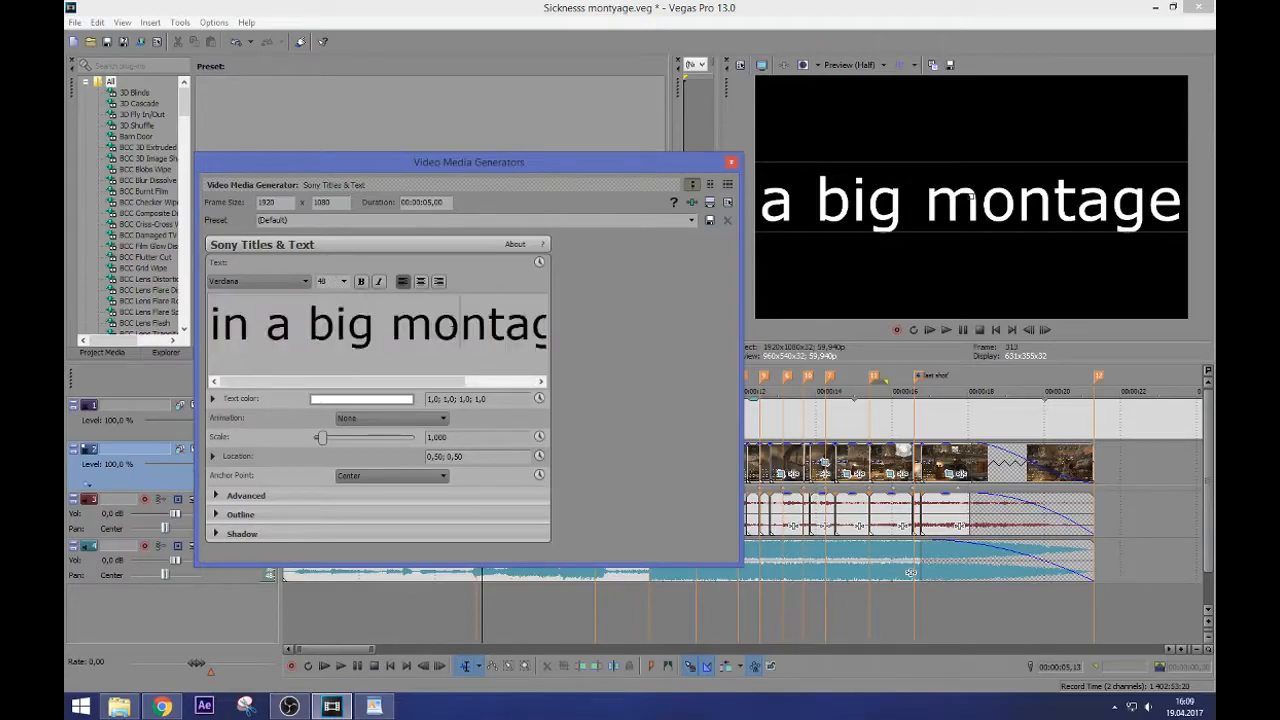
drag(430, 382, 507, 383)
drag(543, 326, 174, 337)
drag(318, 282, 335, 281)
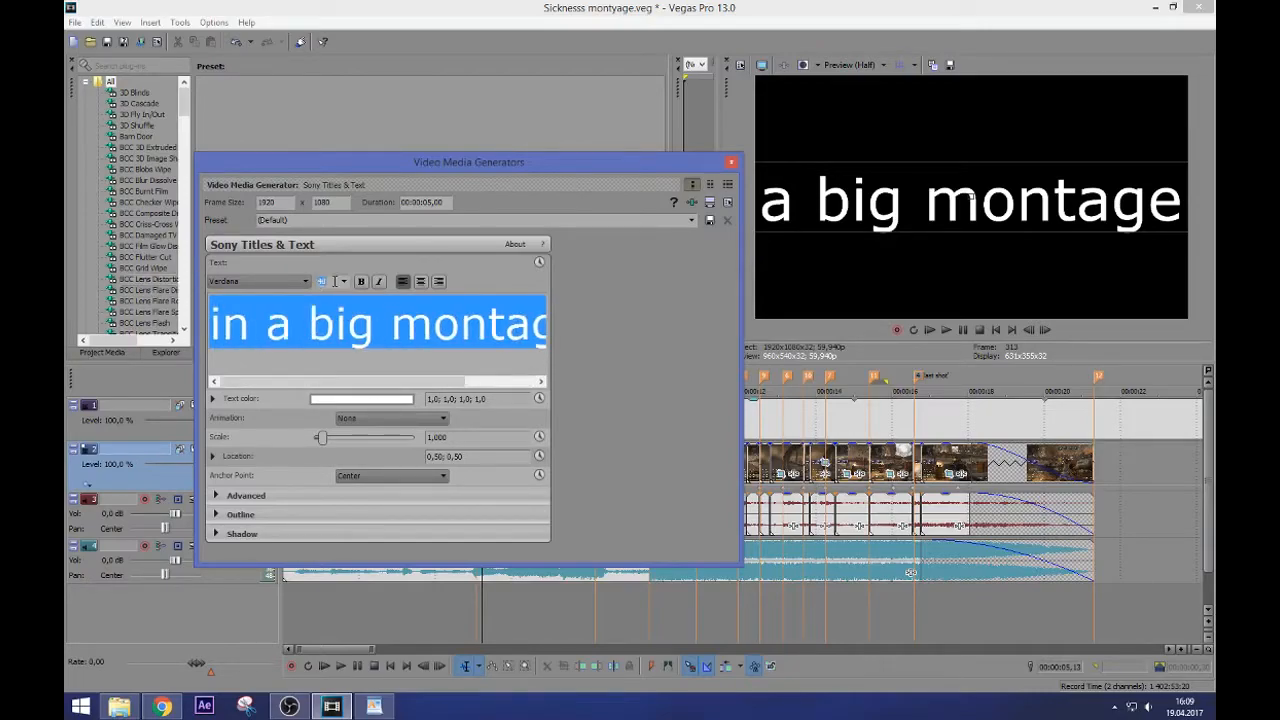
text(12)
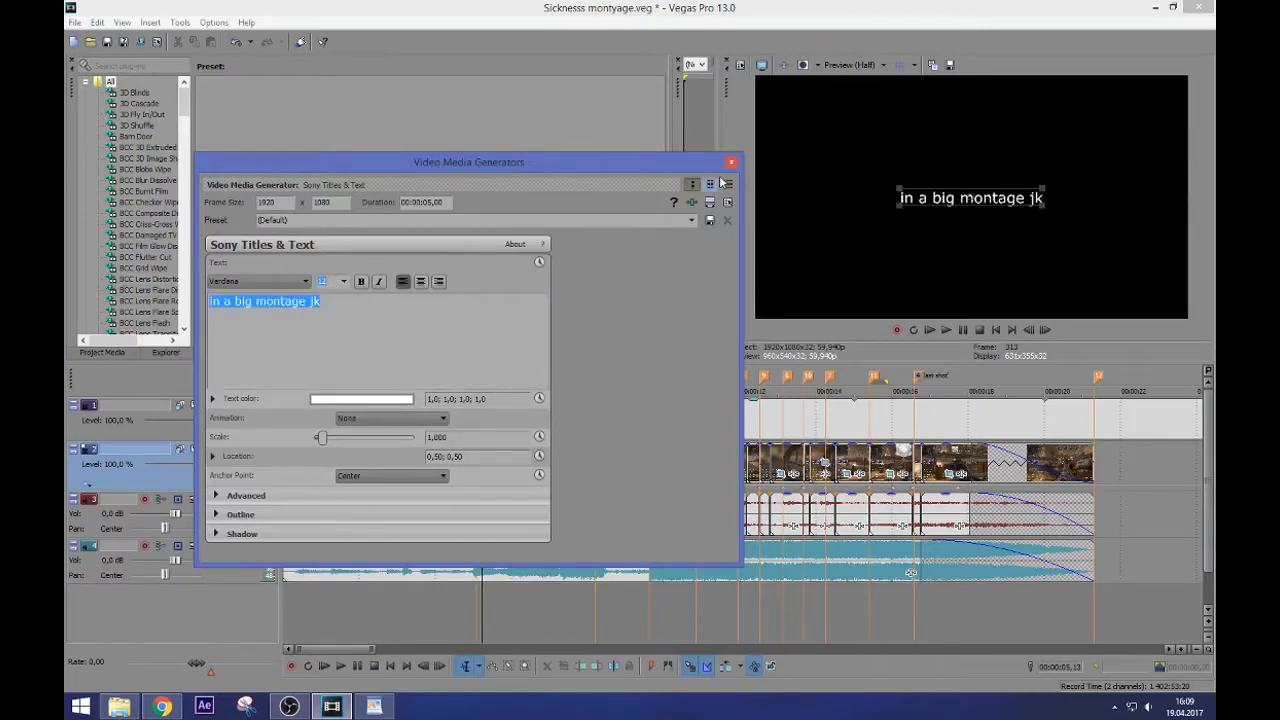
click(732, 162)
click(506, 461)
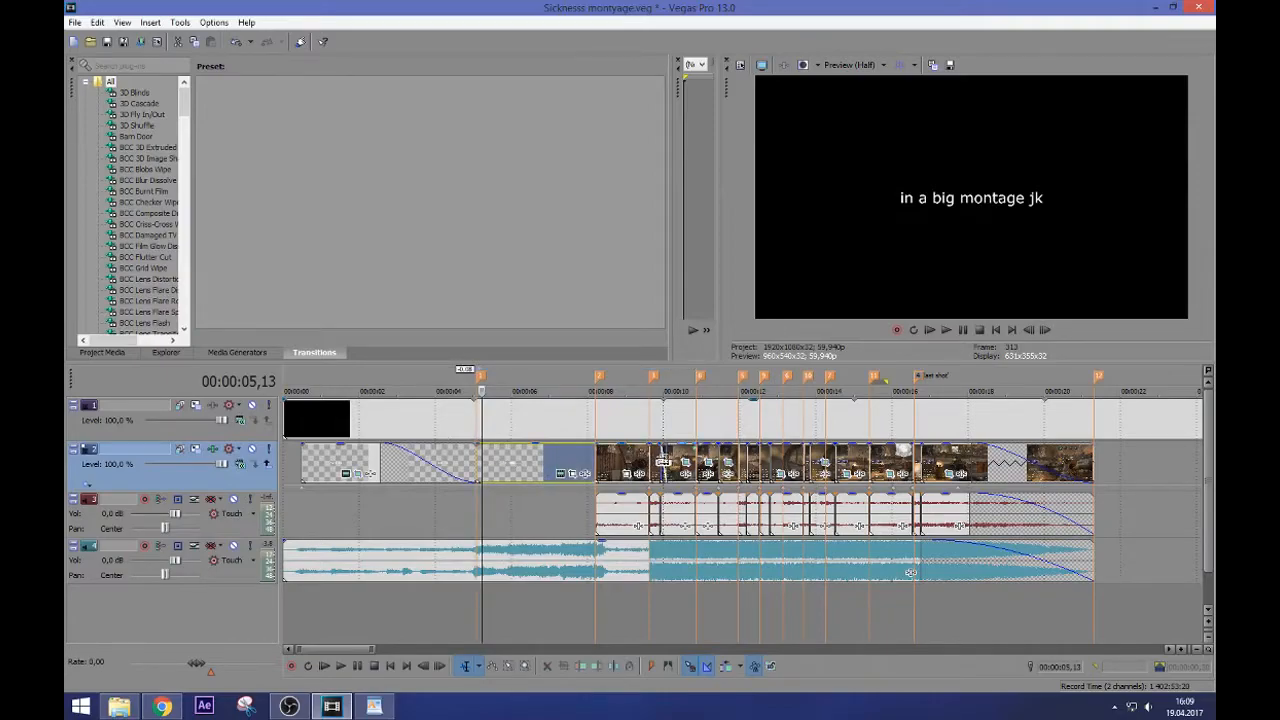
click(588, 458)
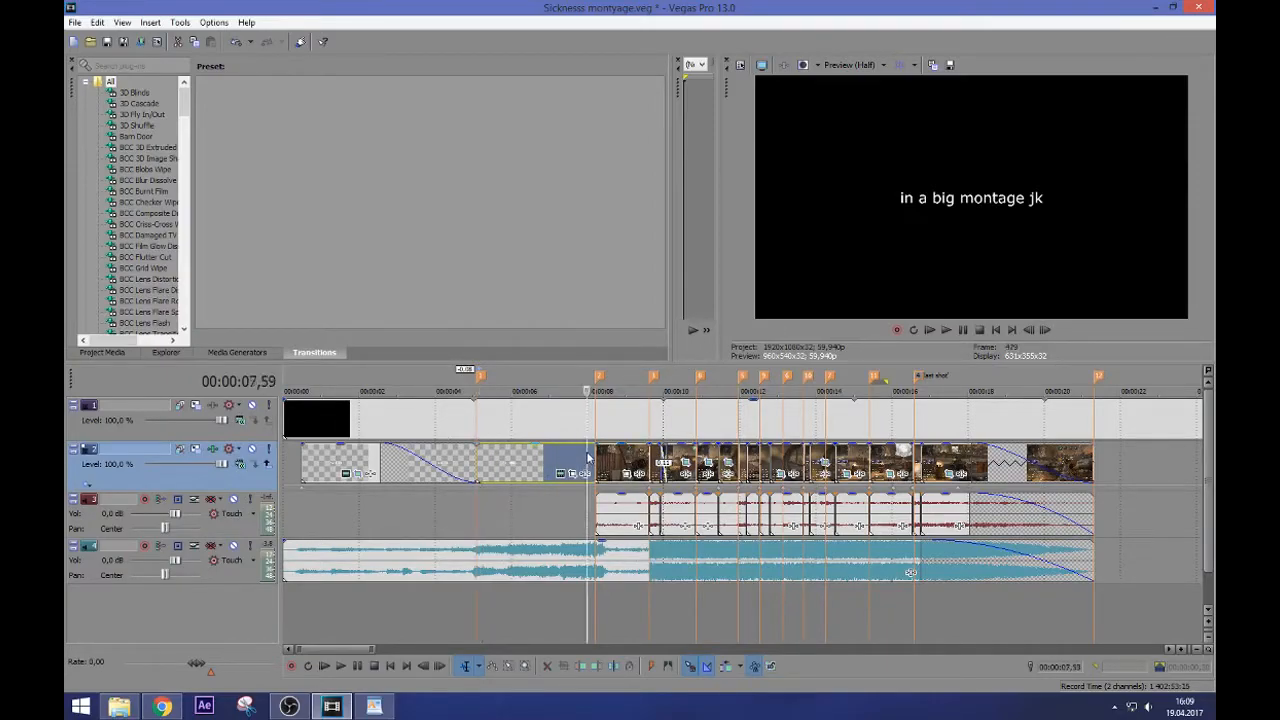
Split the "in a big montage jk" event at 00:00:07,59, delete the remainder, and extend the title's end to the second marker, where the first clip starts
scroll(586, 452, up, 3)
scroll(587, 452, up, 3)
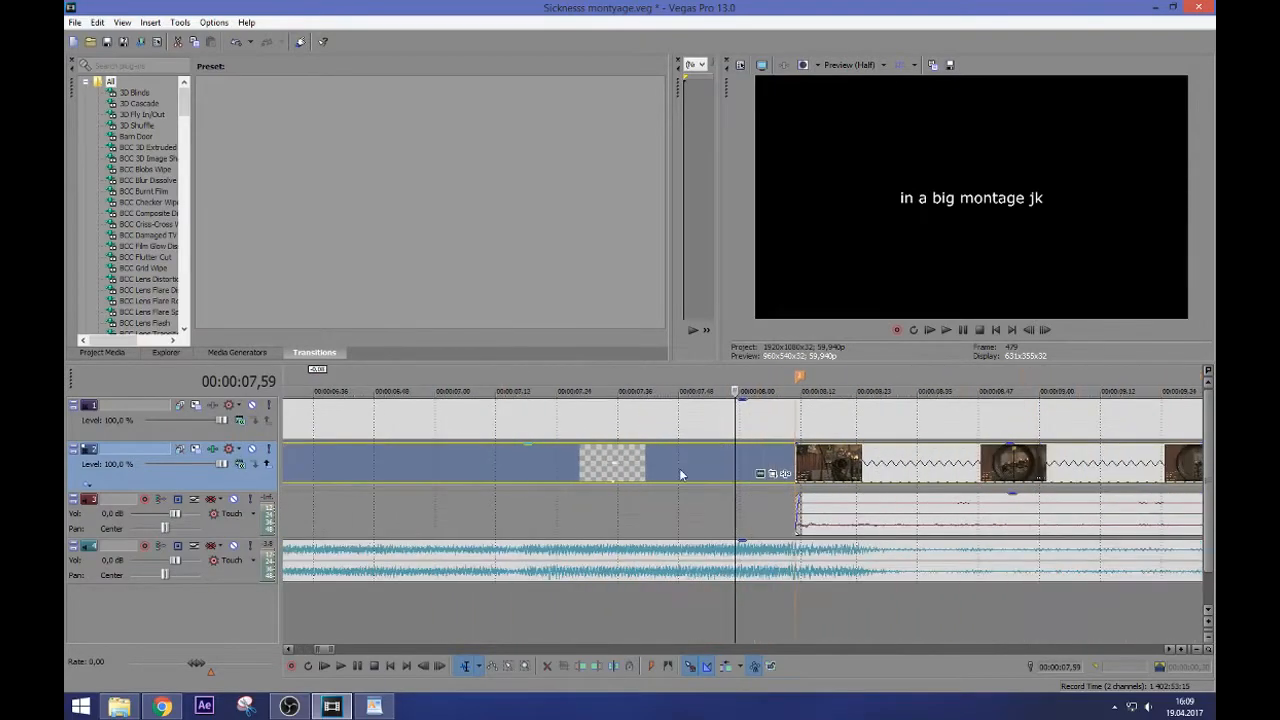
key(s)
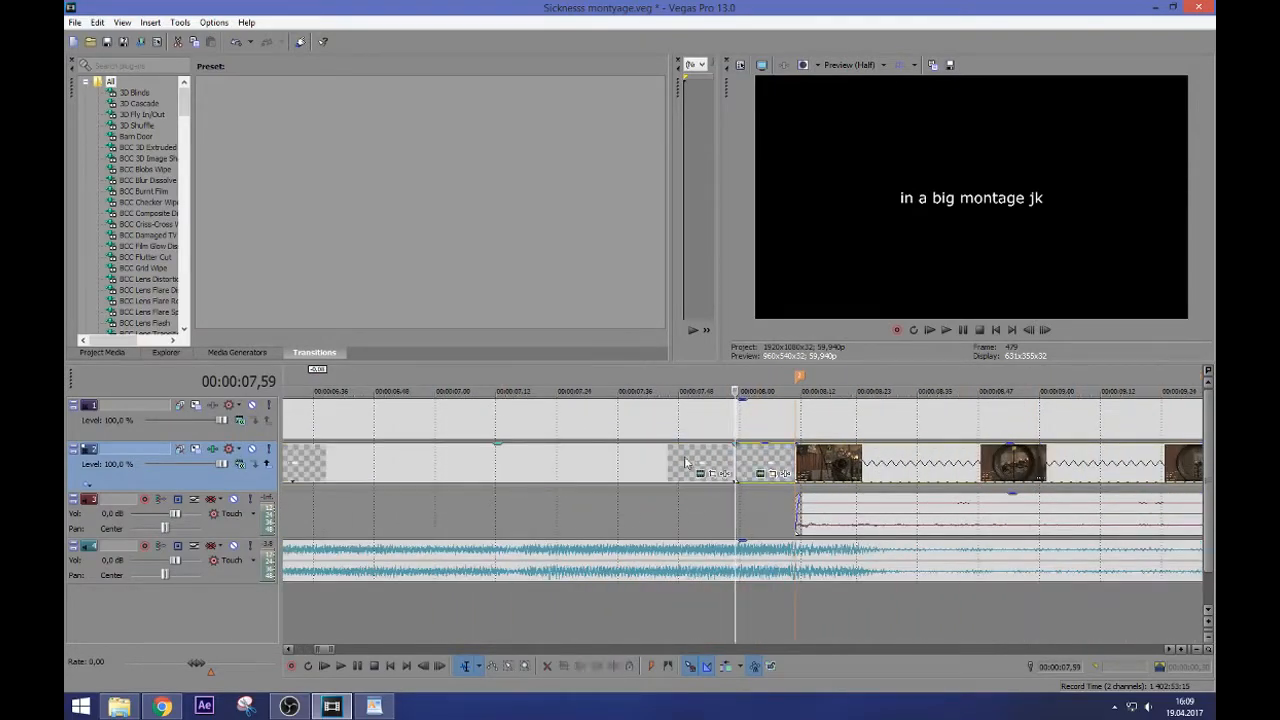
key(Delete)
scroll(774, 463, down, 3)
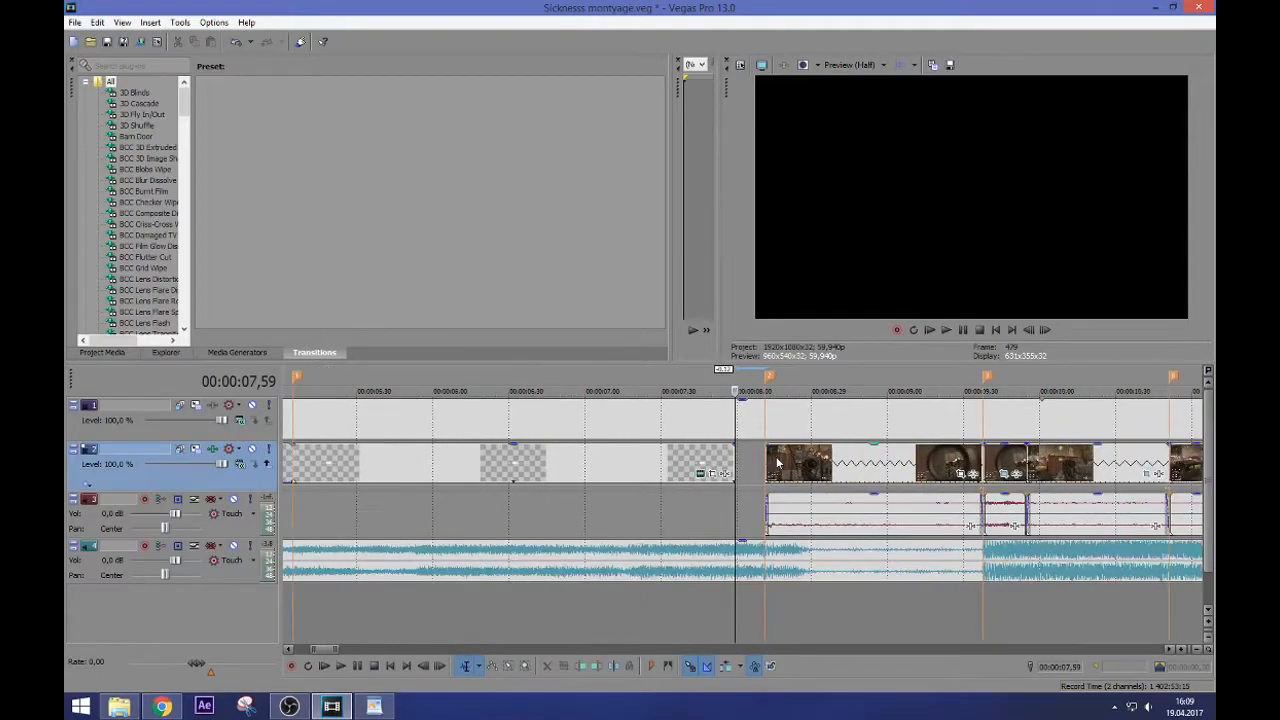
drag(735, 454, 760, 447)
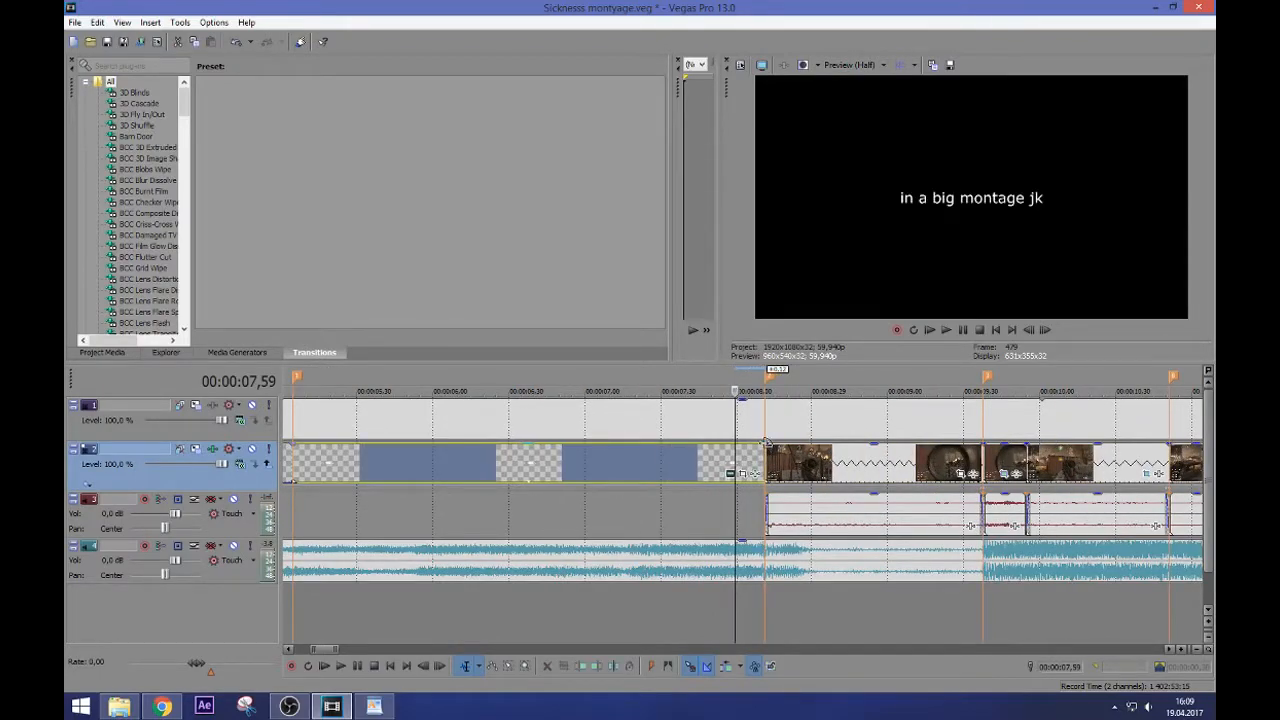
scroll(666, 455, down, 4)
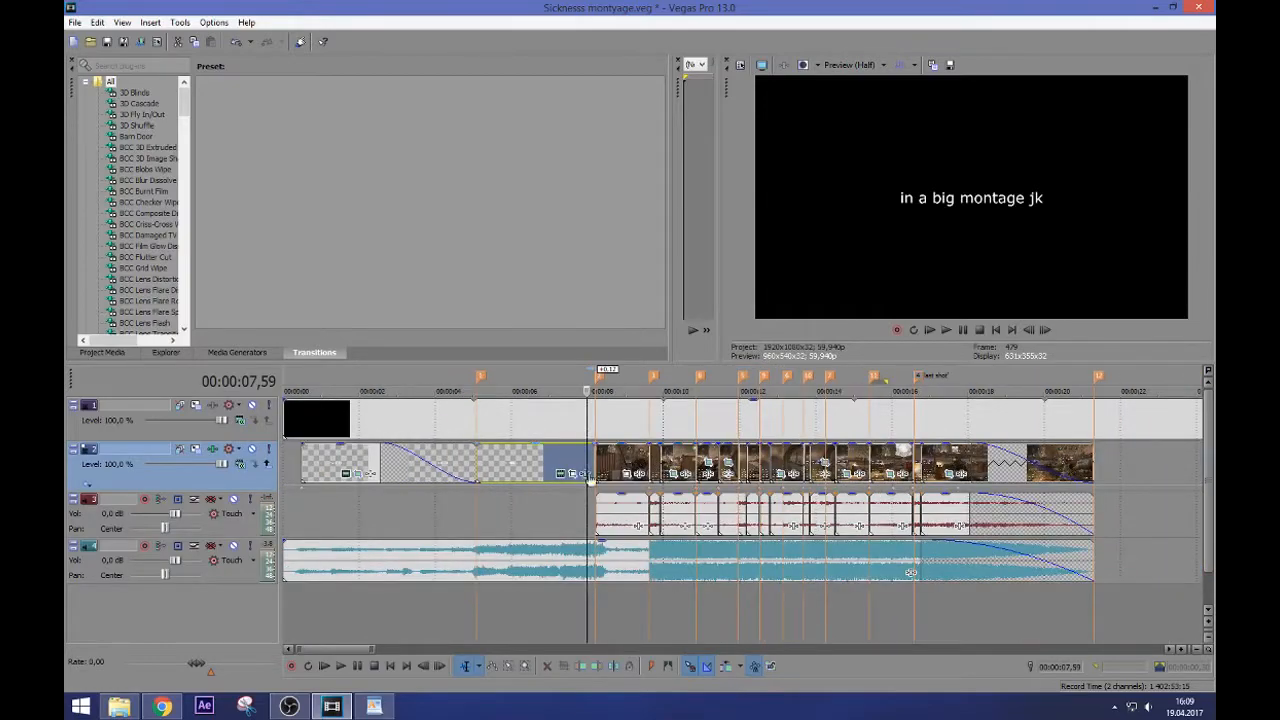
Open the "in a big montage jk" title's Pan/Crop and shrink its frame at the start keyframe to about 3,6 × 2,0
click(576, 476)
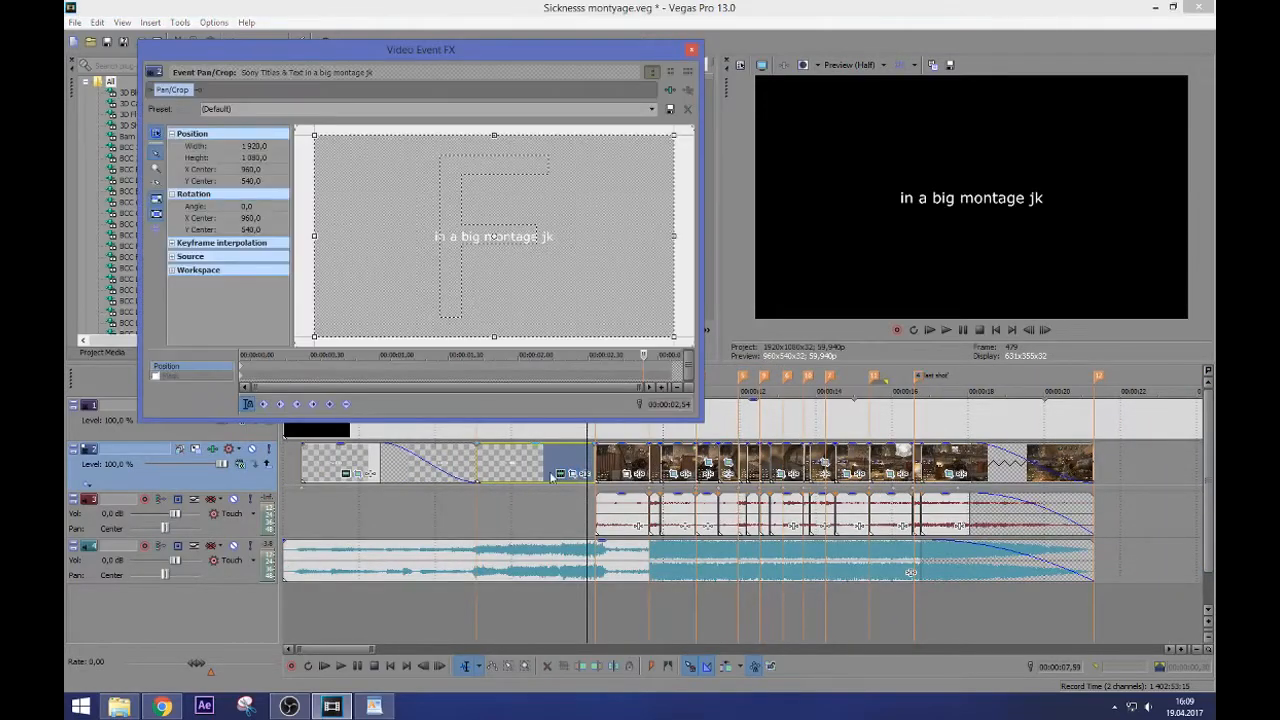
click(479, 456)
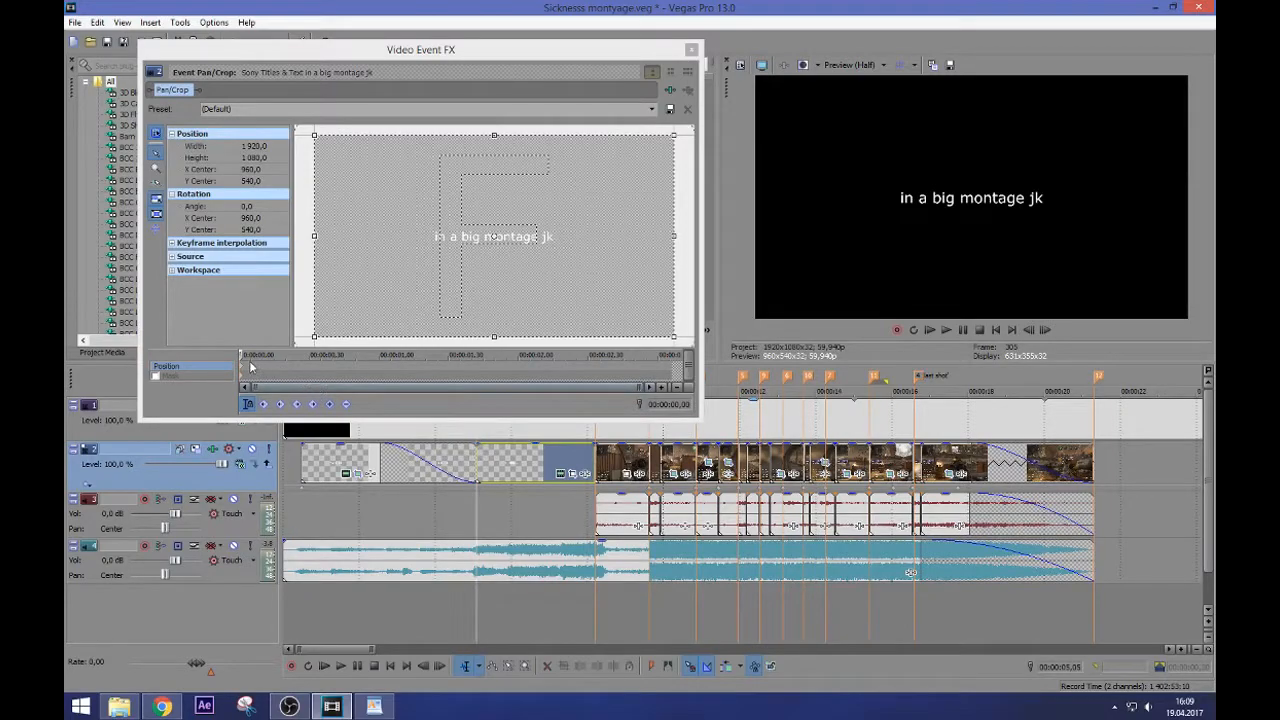
drag(312, 338, 475, 237)
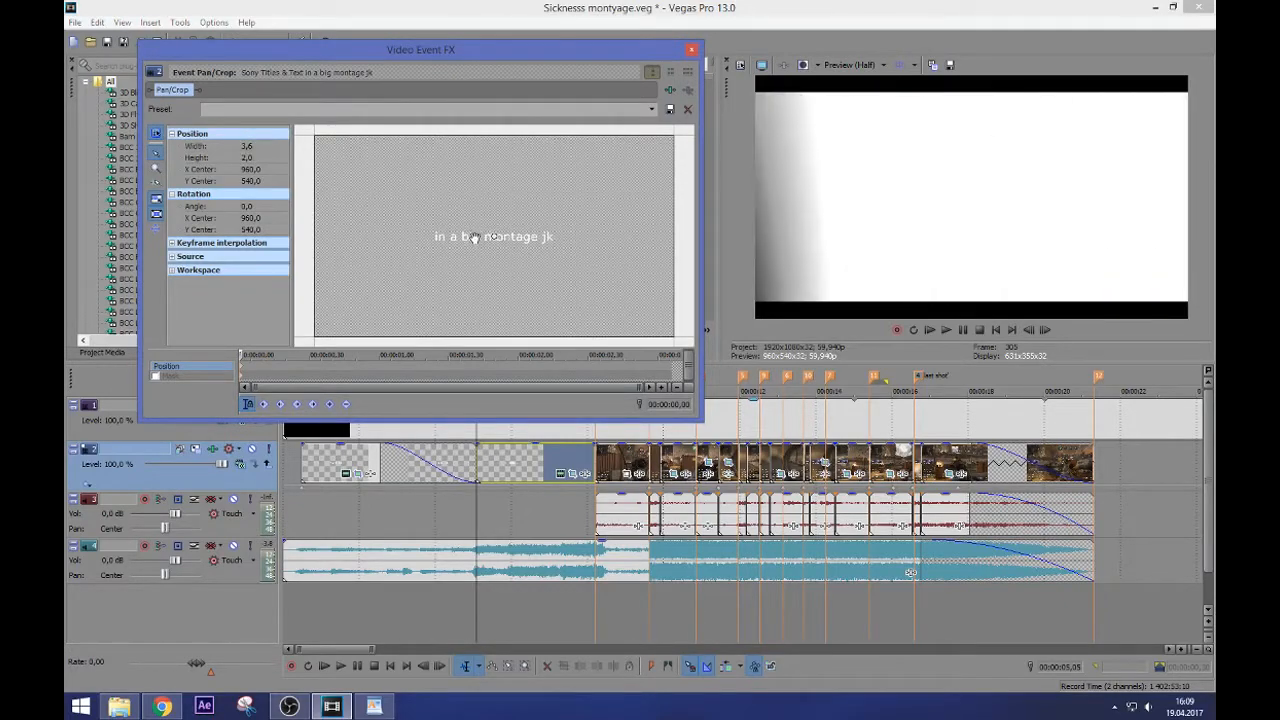
Add a keyframe a few frames into the title, restore its Pan/Crop frame and shrink it slightly, and preview the opening zoom
click(244, 370)
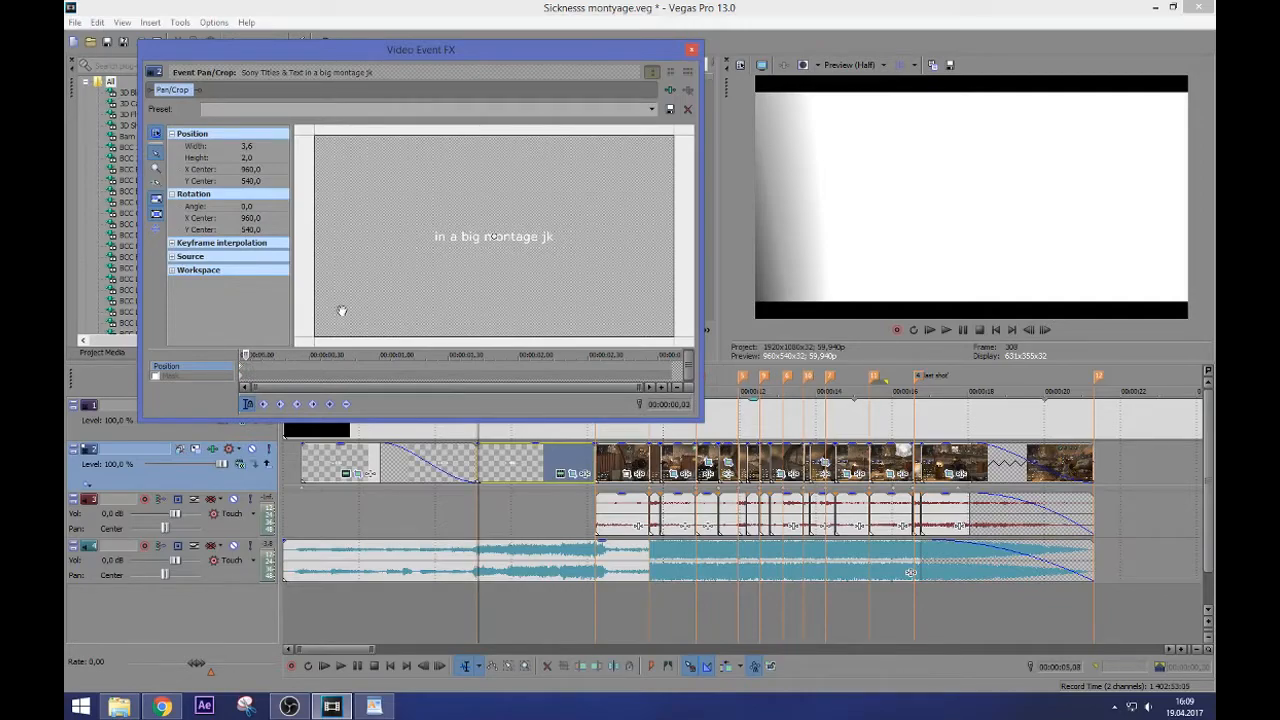
right_click(389, 292)
click(416, 301)
drag(314, 335, 340, 322)
click(476, 463)
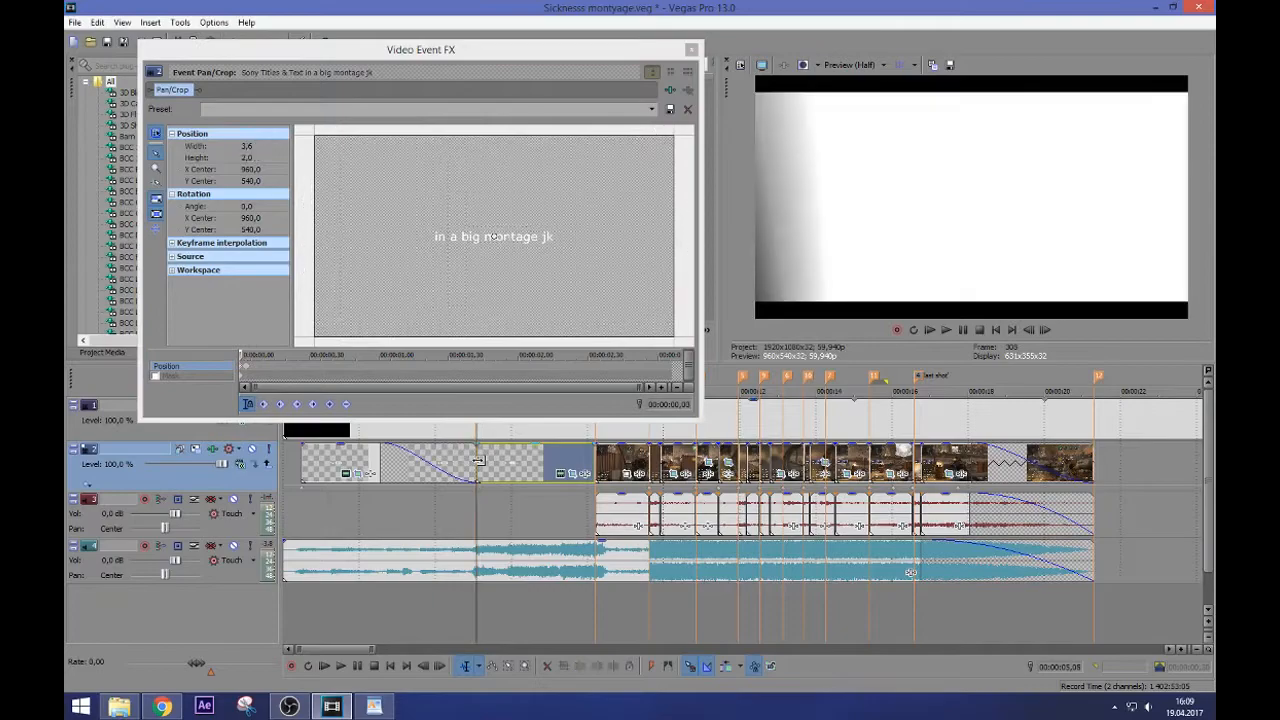
key(space)
key(Return)
Restore the title's Pan/Crop frame to 1 920 × 1 080 at a keyframe at its end and play back the slow zoom
click(595, 451)
right_click(360, 304)
click(382, 316)
click(445, 457)
key(space)
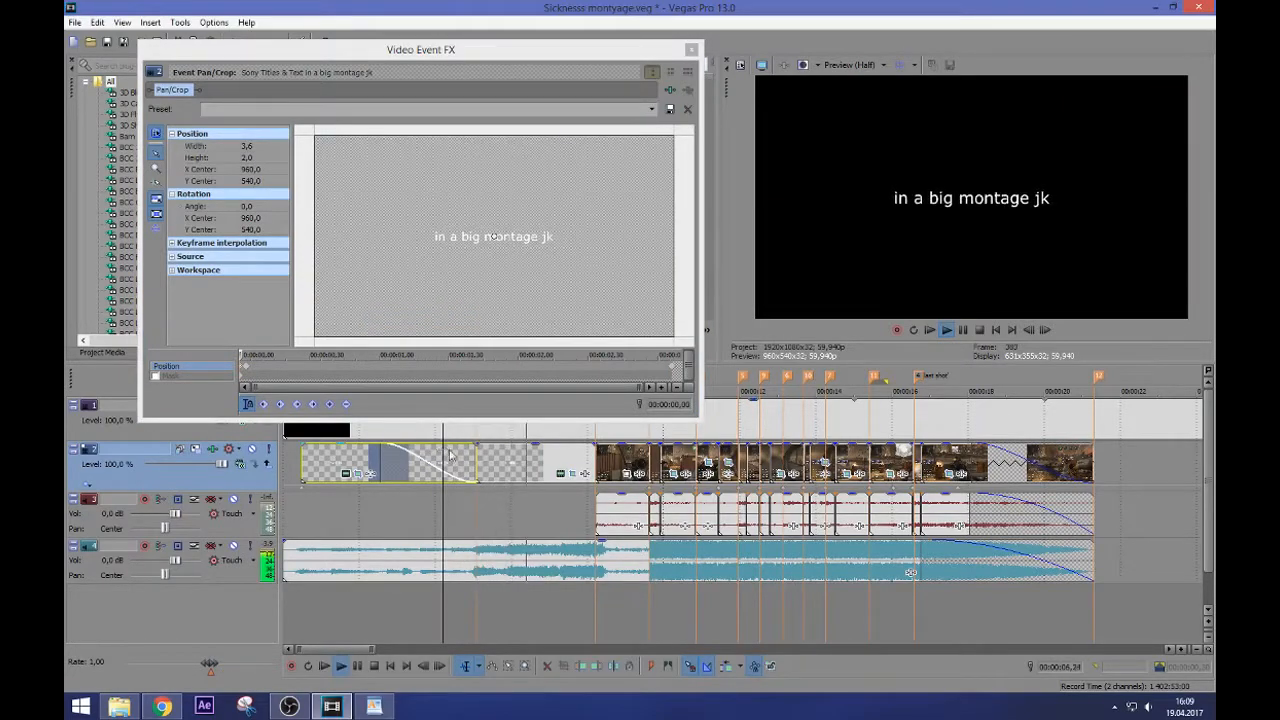
key(Return)
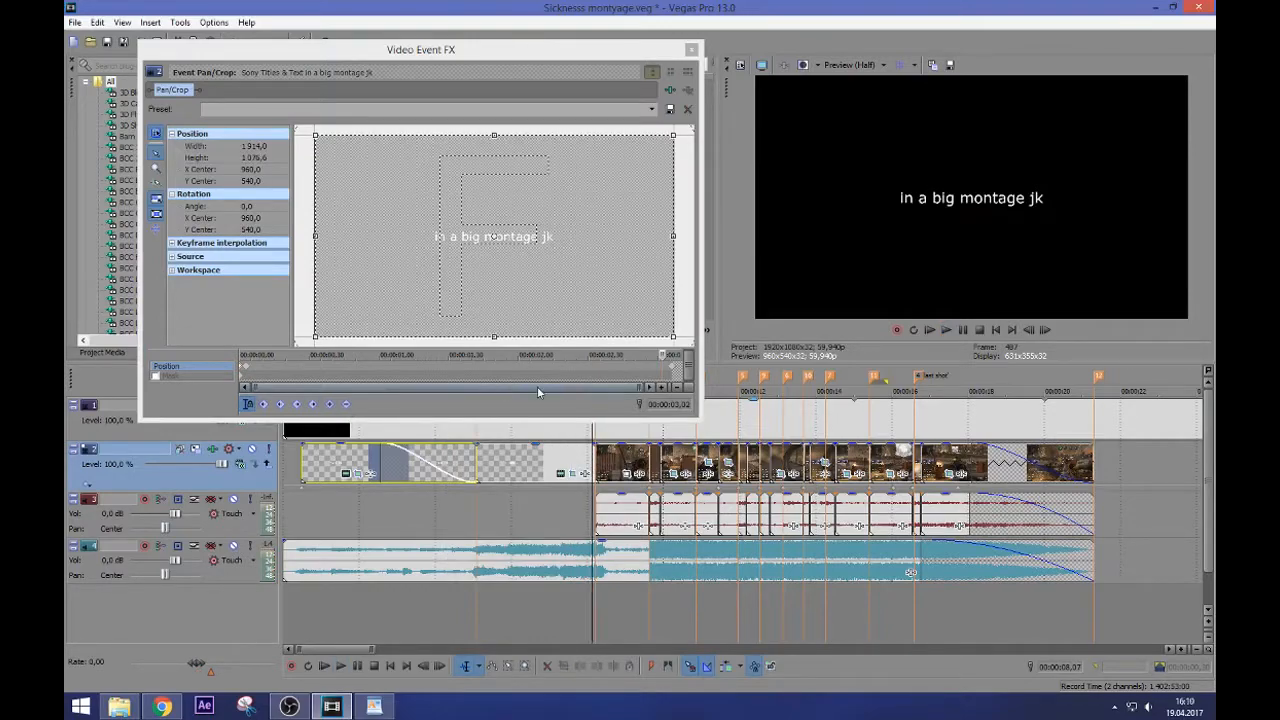
Add a keyframe at 00:00:03,03, shrink the Pan/Crop frame at the title's end keyframe to about 42,7 × 24, and close the window
click(673, 370)
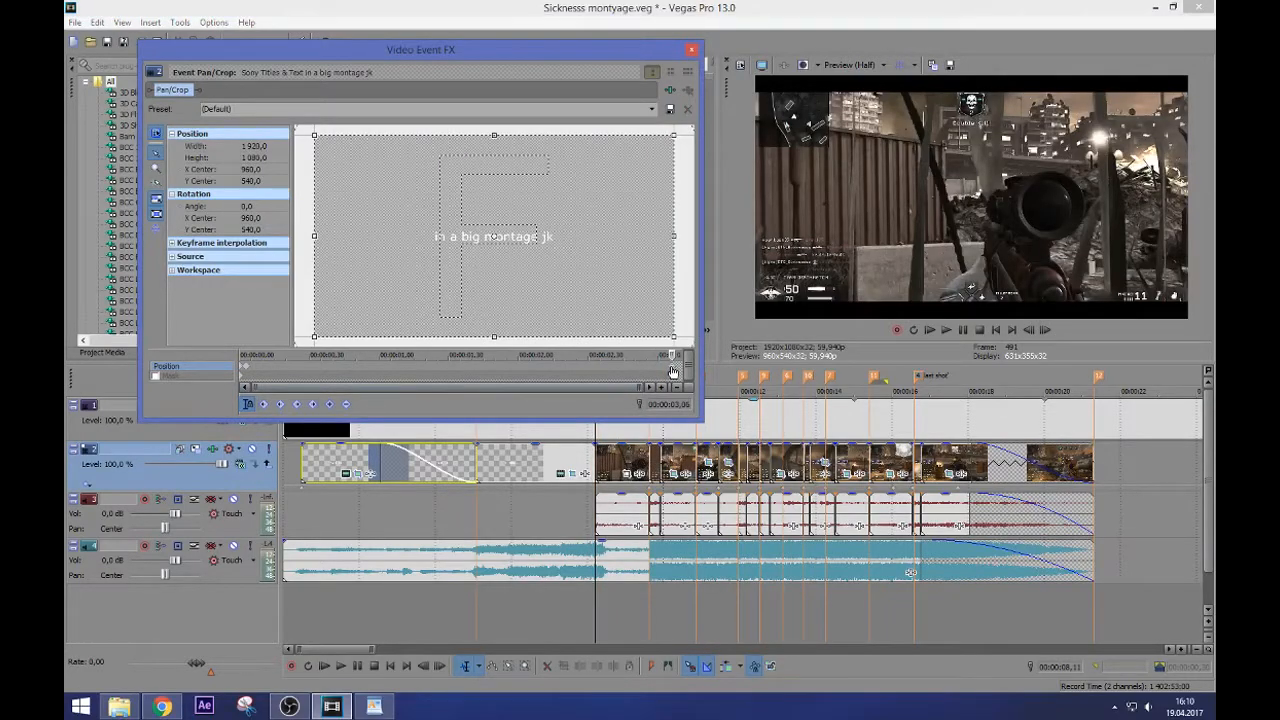
key(Left)
key(Left)
key(Left)
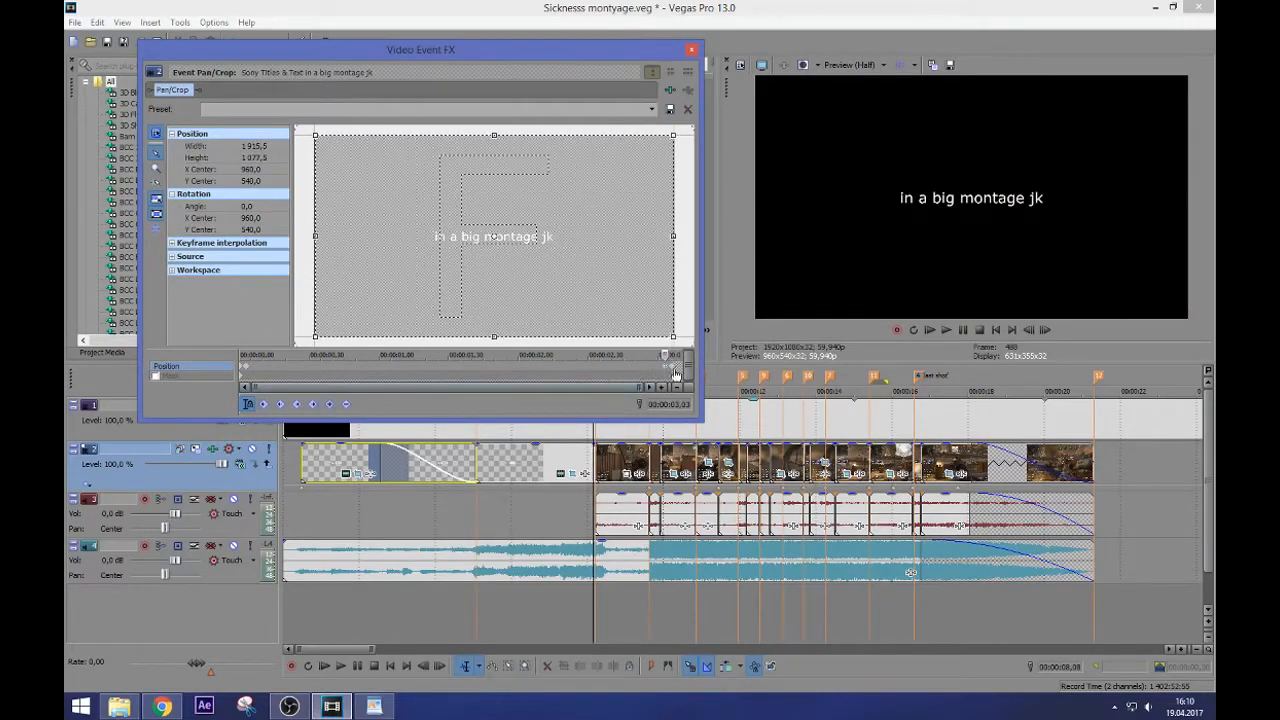
click(673, 371)
drag(317, 333, 465, 236)
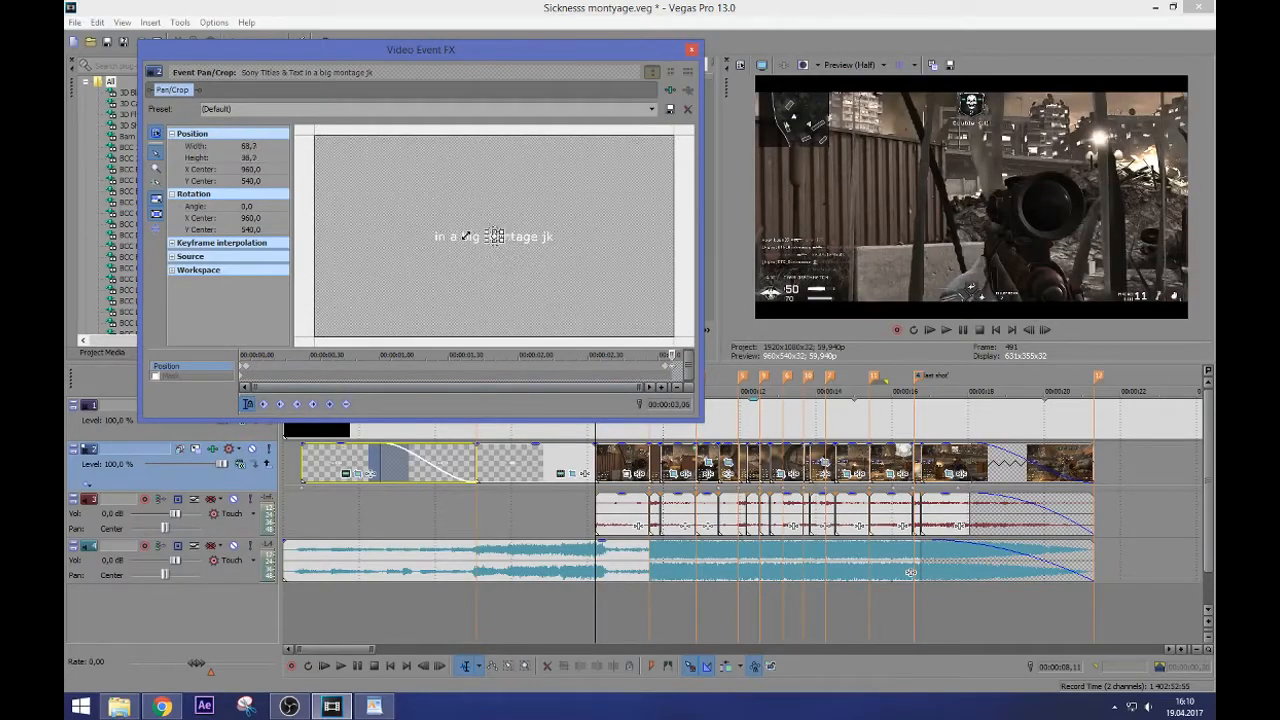
click(691, 50)
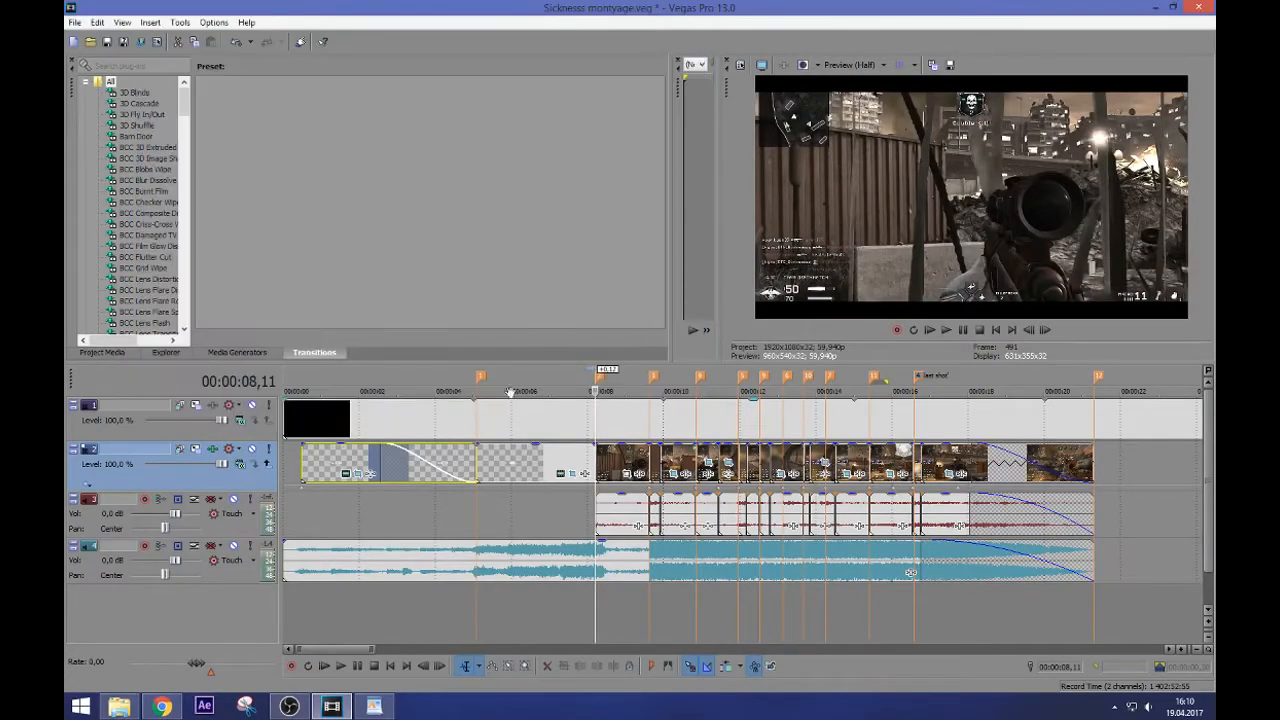
Play back the title and step frame by frame across its cut to the first gameplay clip to examine the closing zoom
click(447, 455)
key(space)
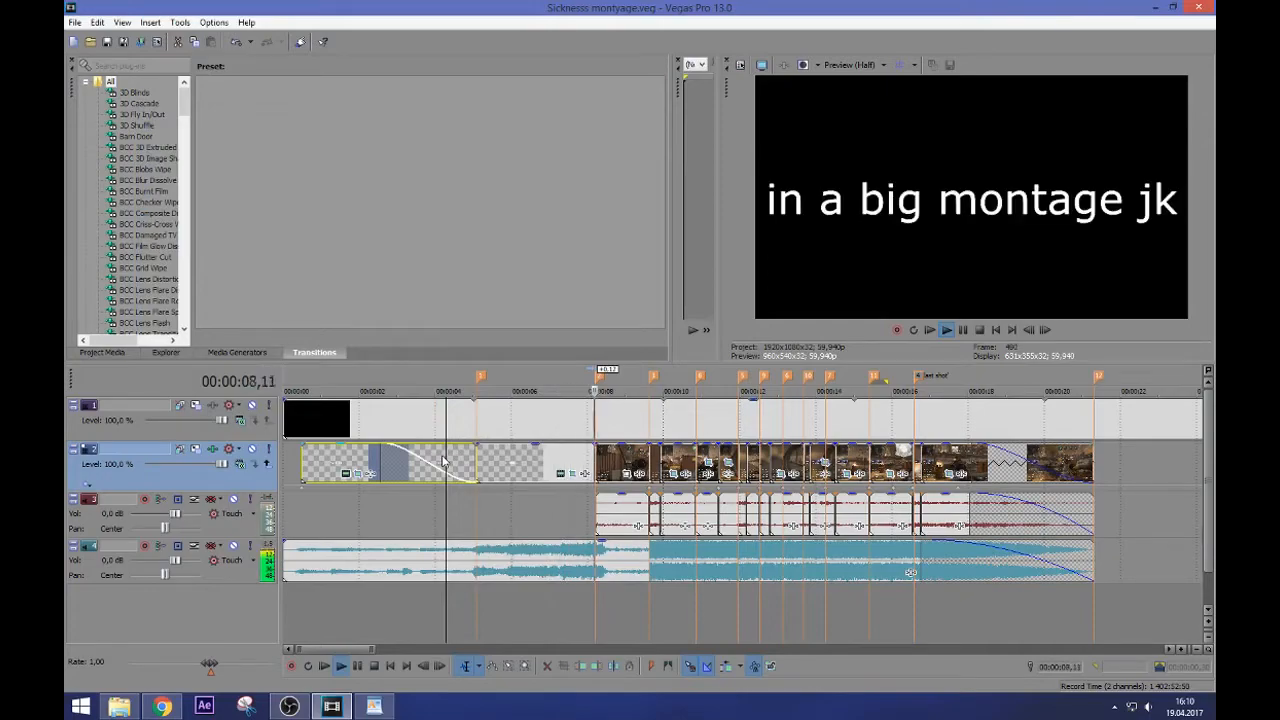
key(Return)
click(593, 456)
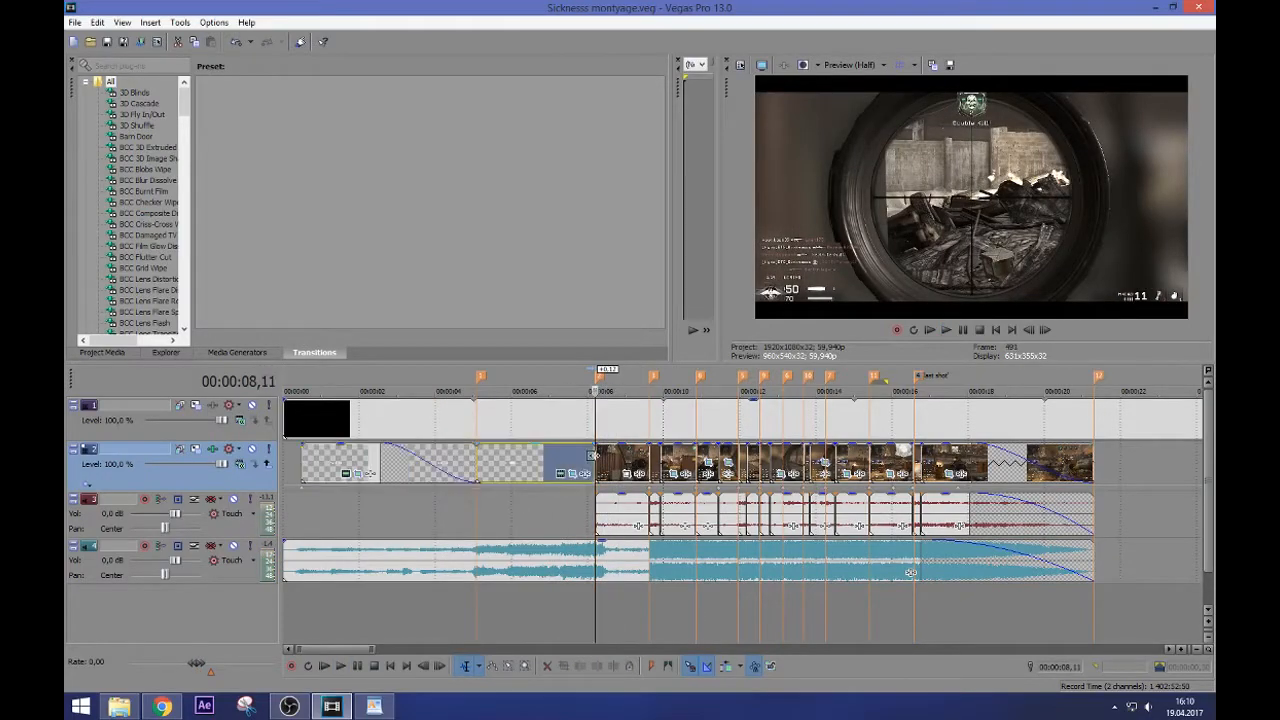
scroll(600, 456, up, 4)
key(Right)
key(Left)
key(Left)
key(Right)
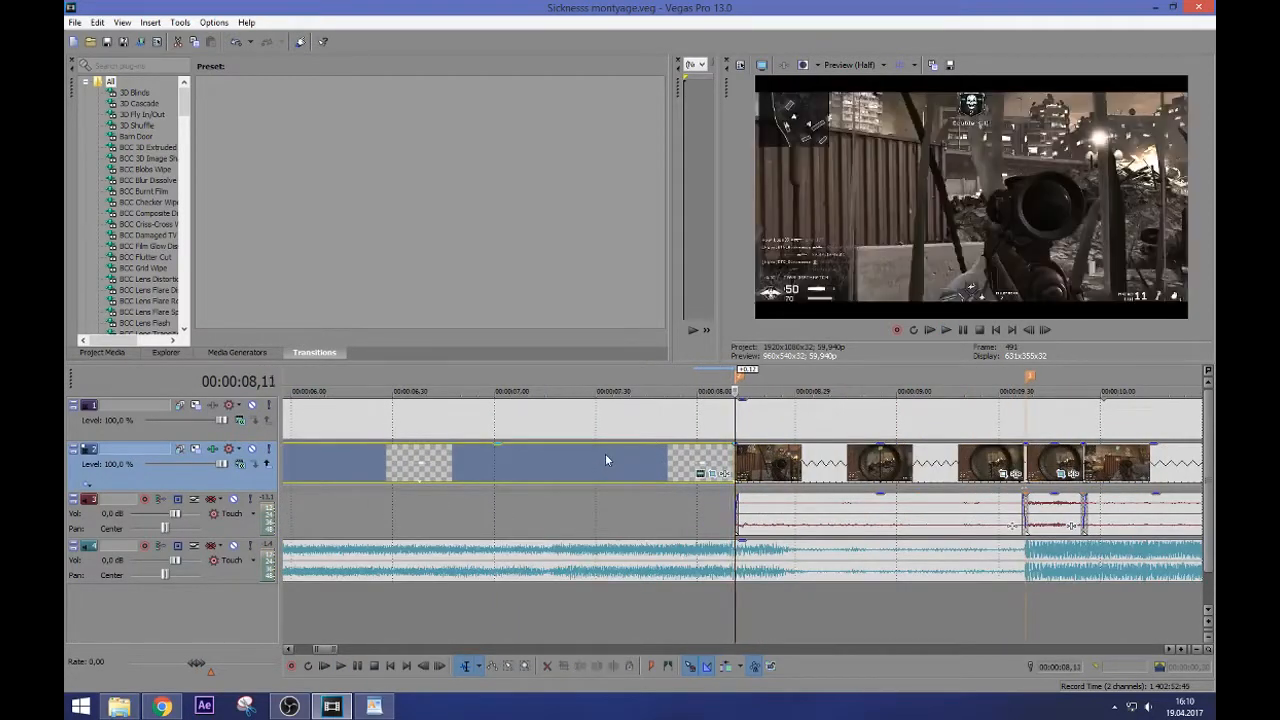
key(Left)
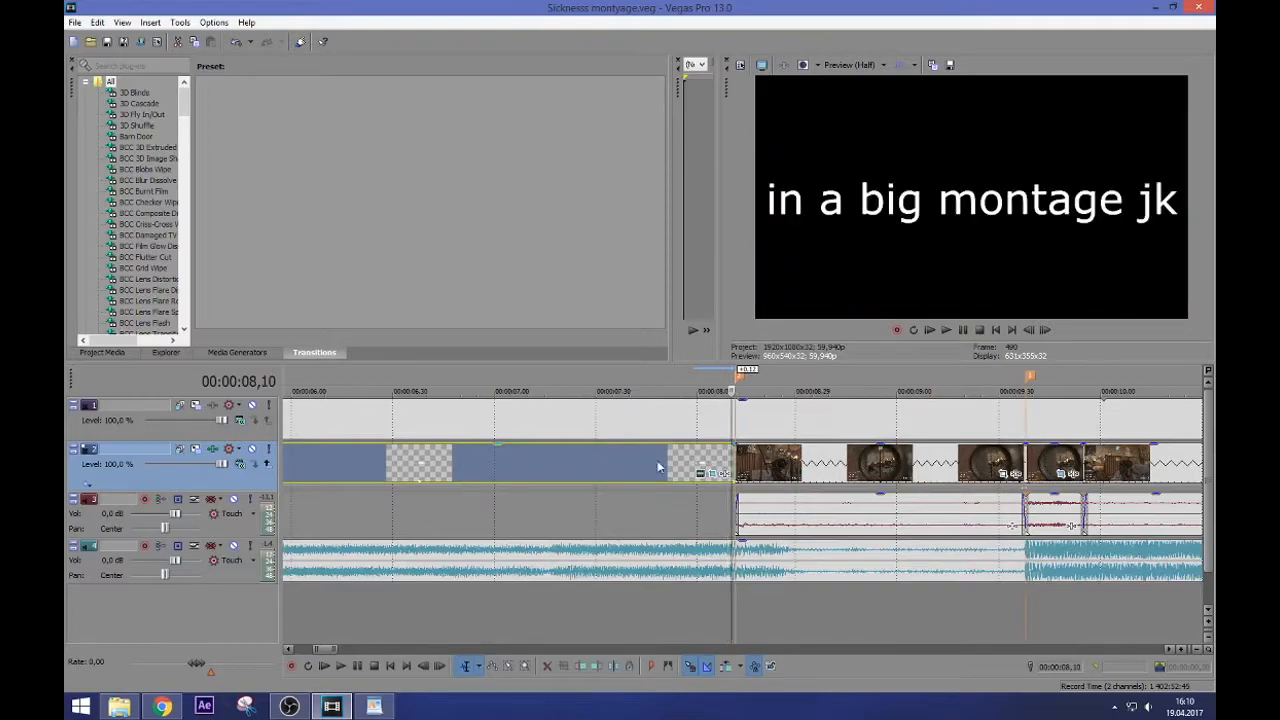
Move the title's two closing Pan/Crop keyframes one frame earlier, placing the last one at 00:00:03,05
click(712, 474)
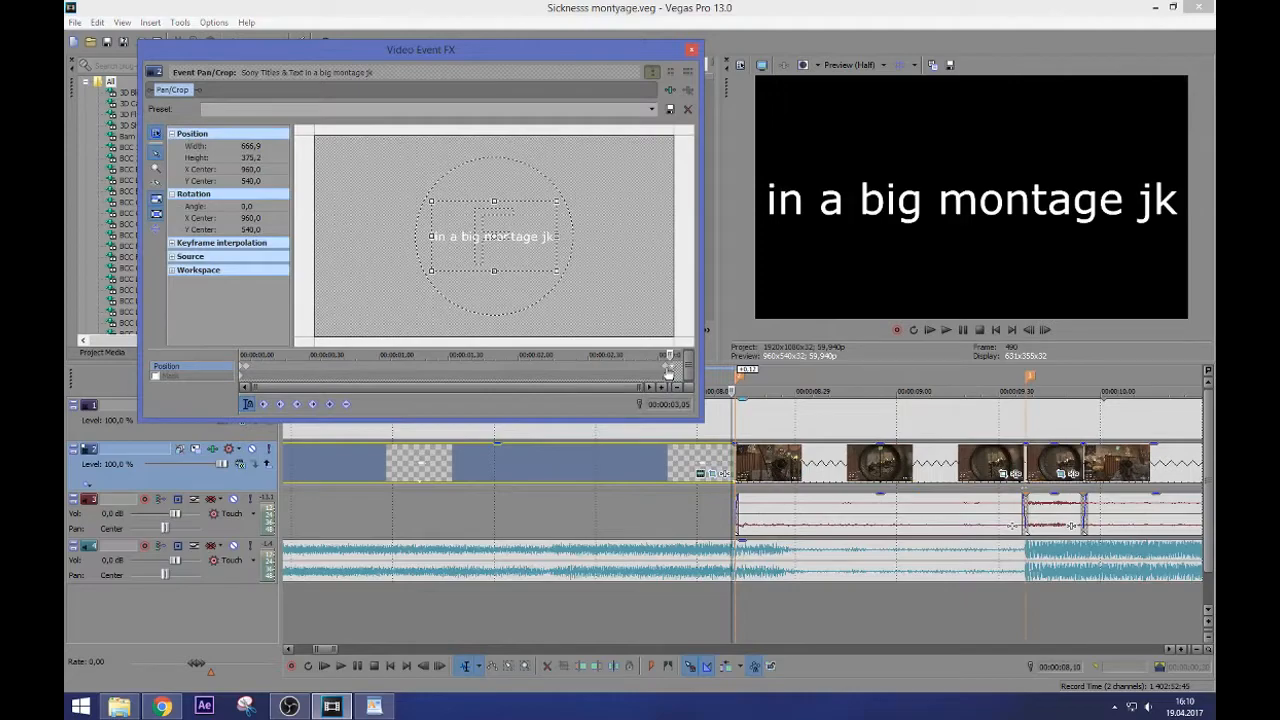
key(Right)
click(669, 371)
scroll(669, 372, up, 4)
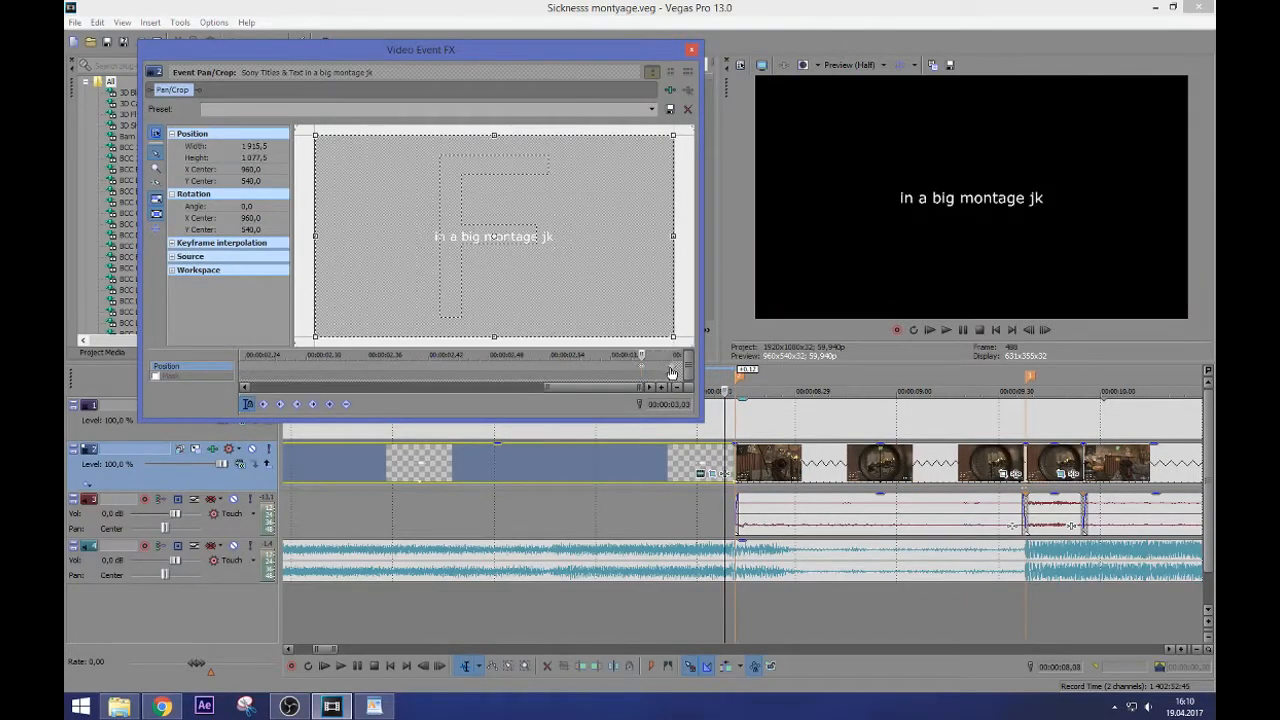
click(672, 372)
key(Left)
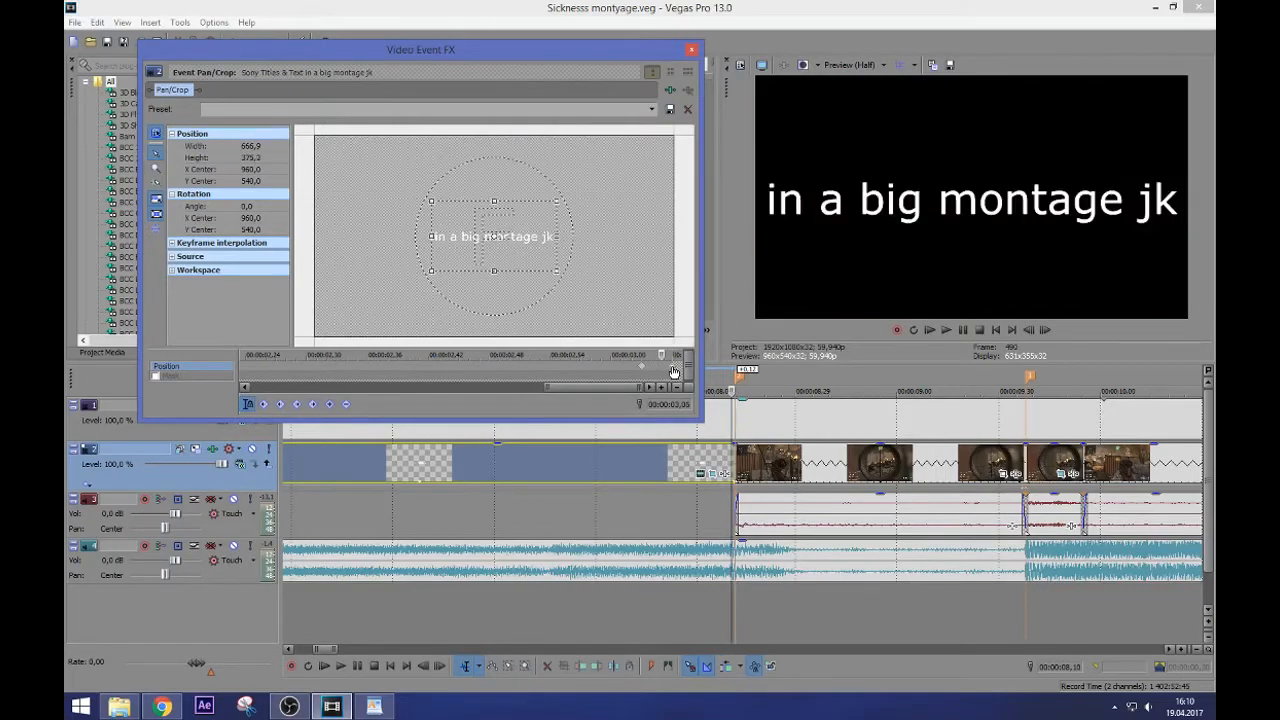
drag(667, 371, 661, 371)
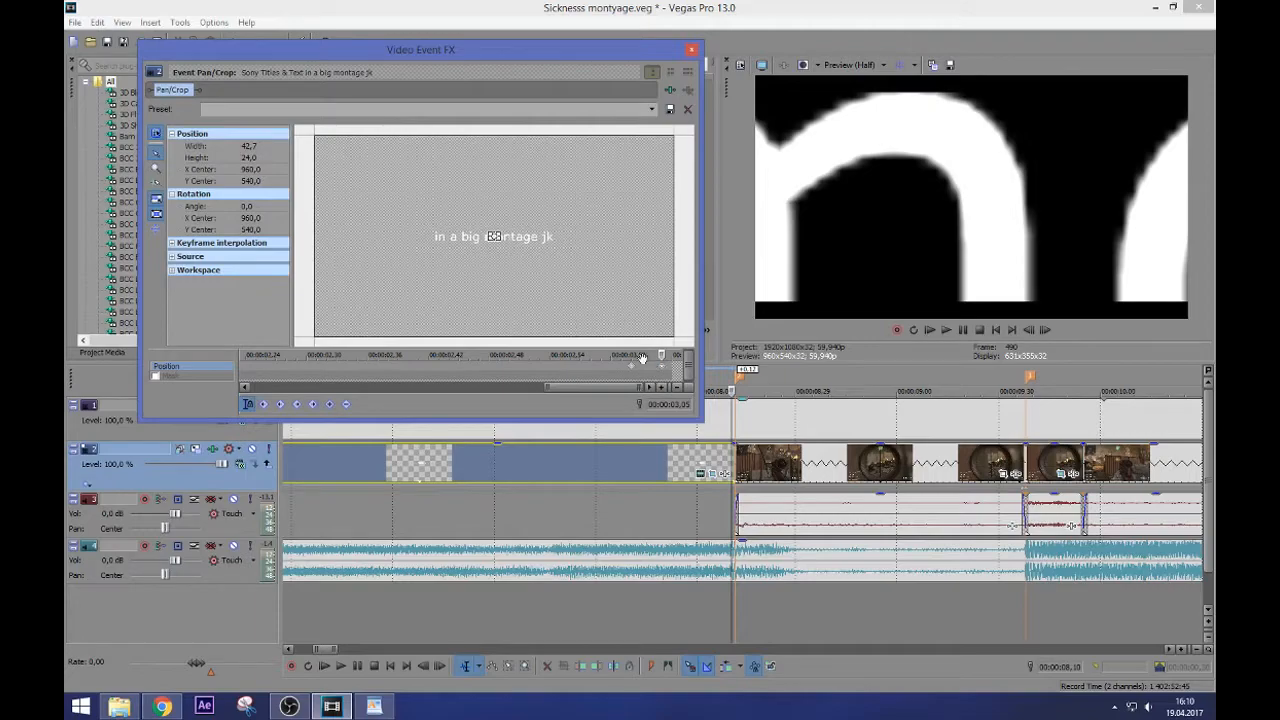
Play back the end of the title with its shifted zoom keyframes and close the Pan/Crop window
click(542, 454)
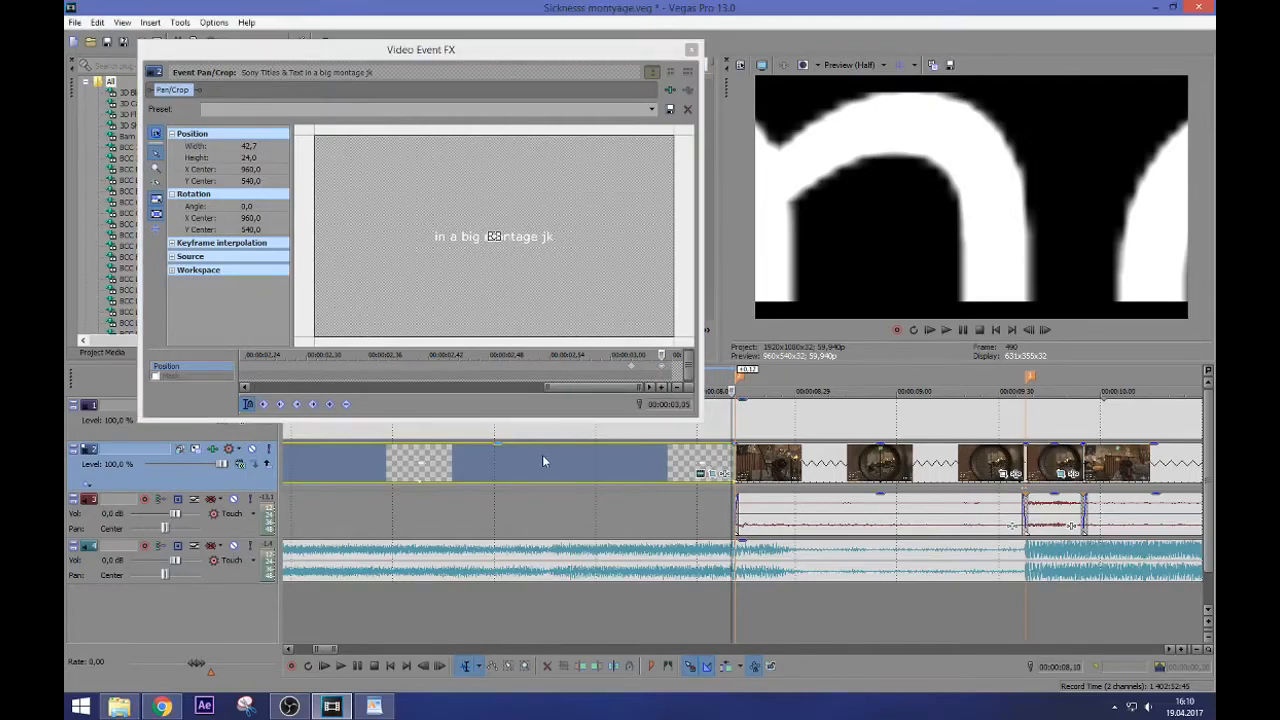
key(space)
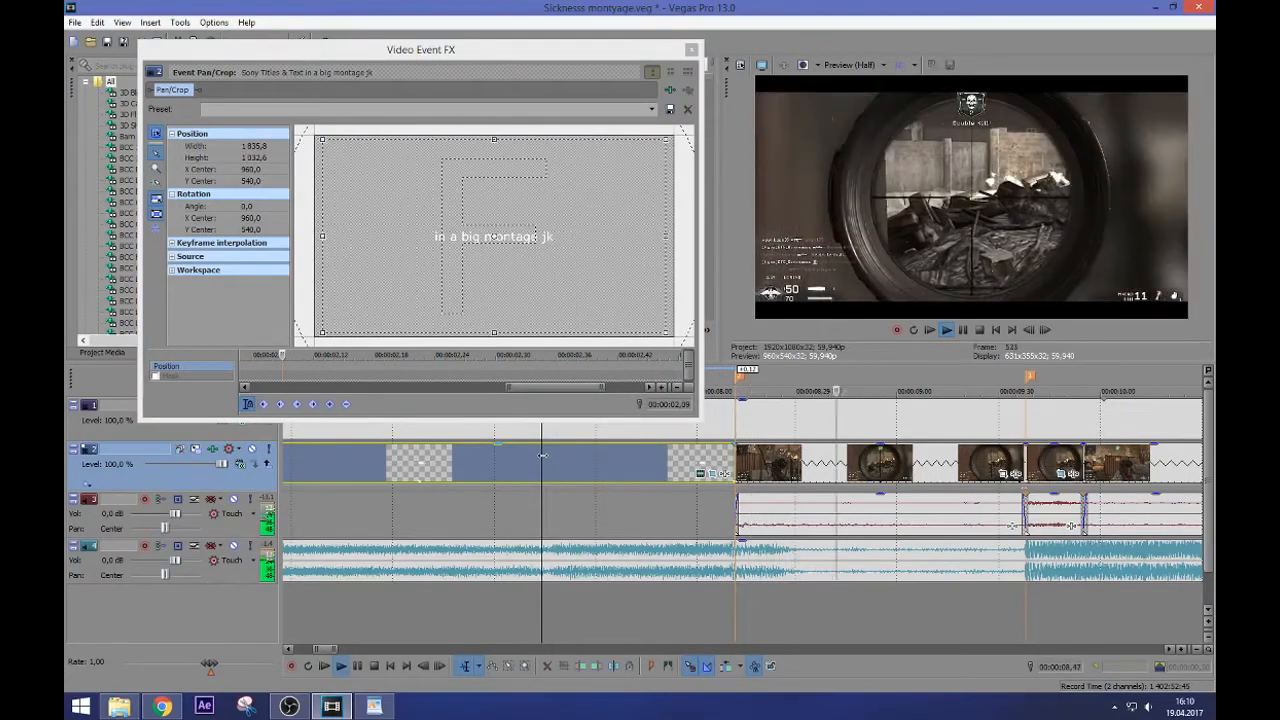
key(Return)
click(691, 49)
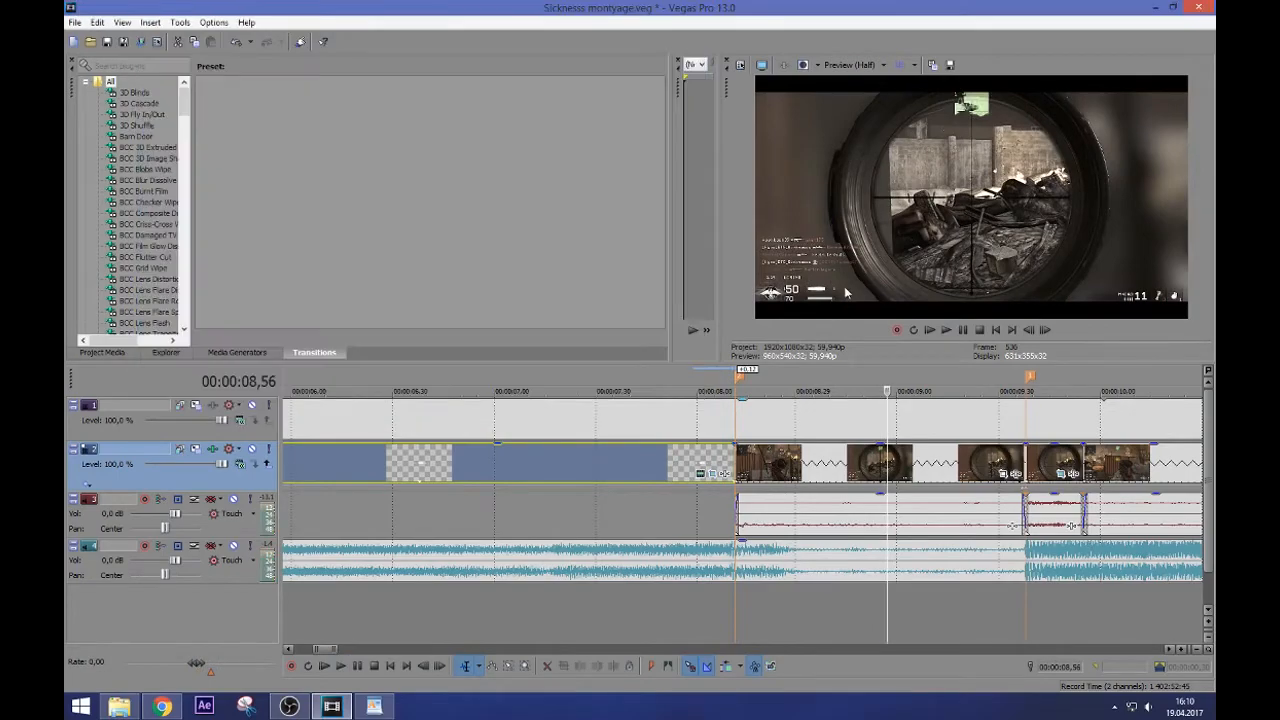
Add a fade-in over almost the whole first gameplay clip, ending just before the third marker, and play back the transition from the title
click(753, 455)
scroll(748, 450, down, 2)
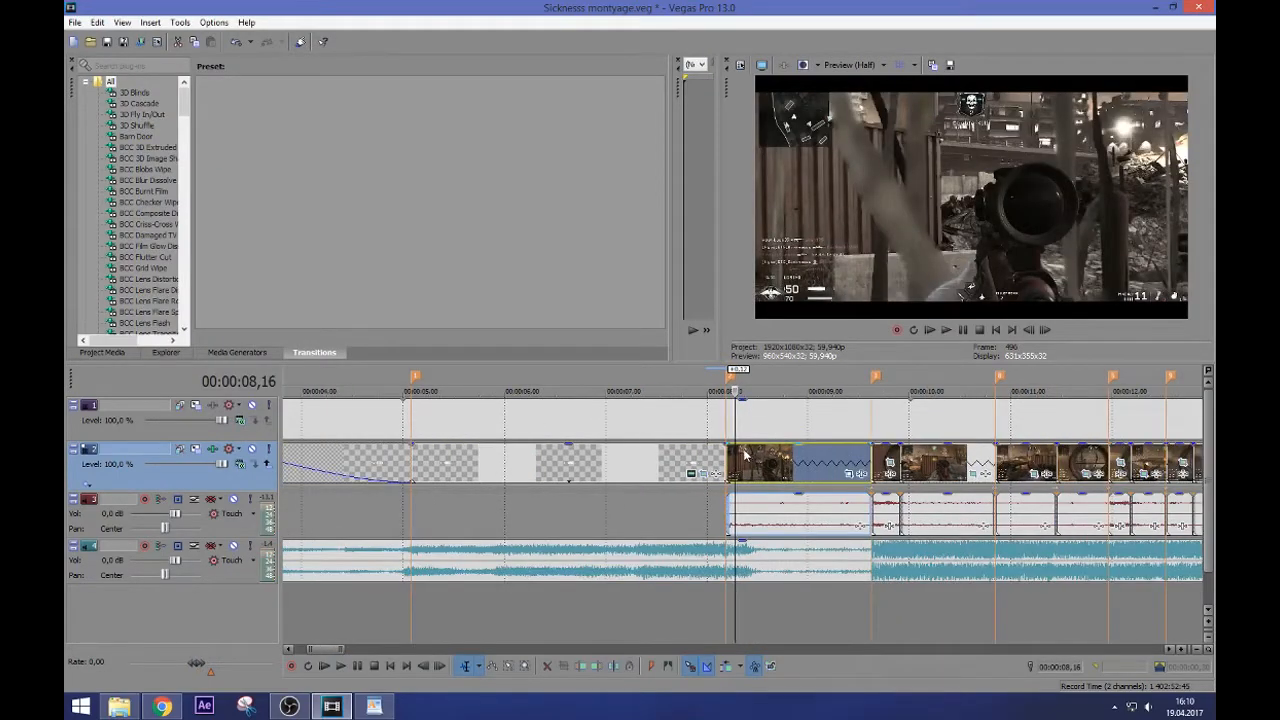
drag(726, 442, 865, 450)
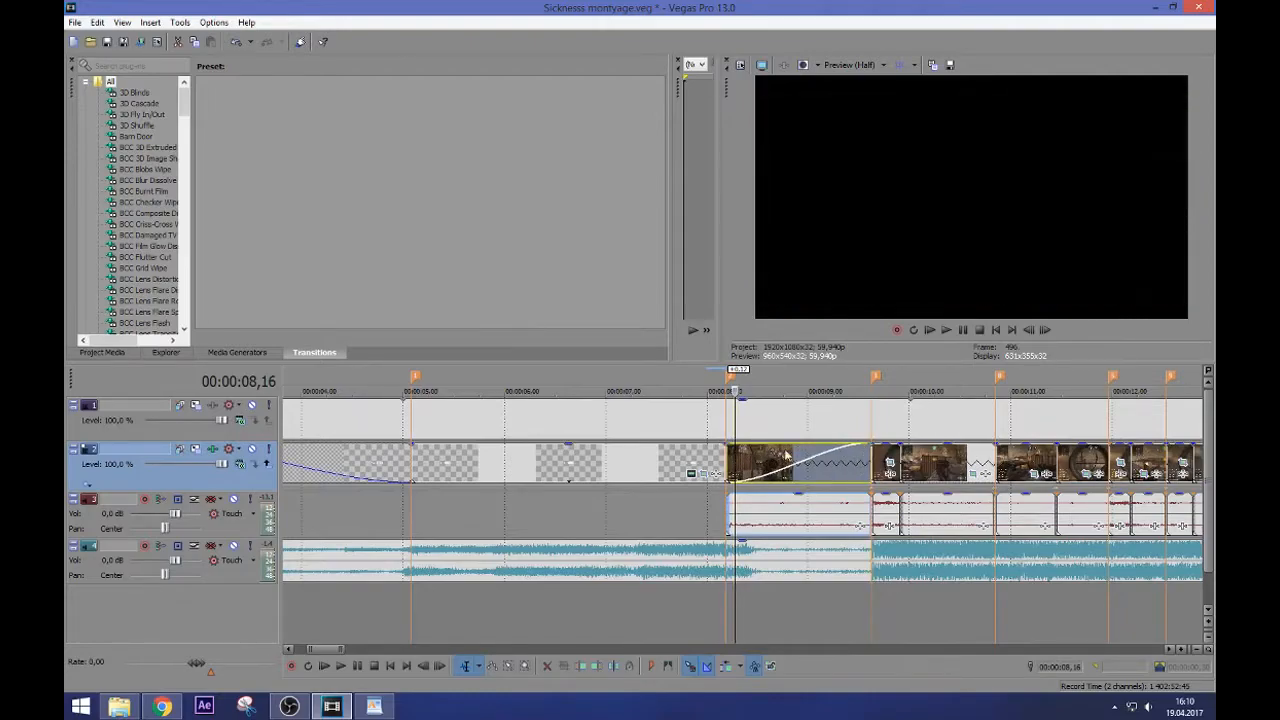
click(675, 460)
key(space)
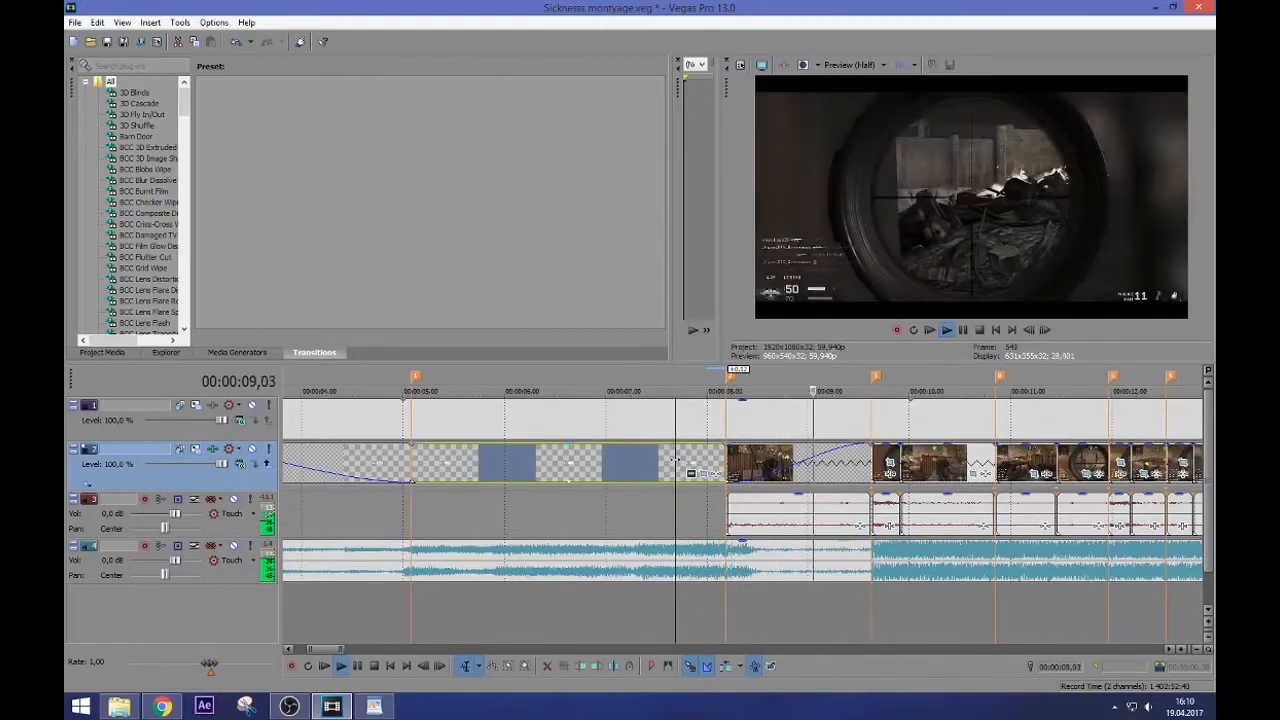
key(space)
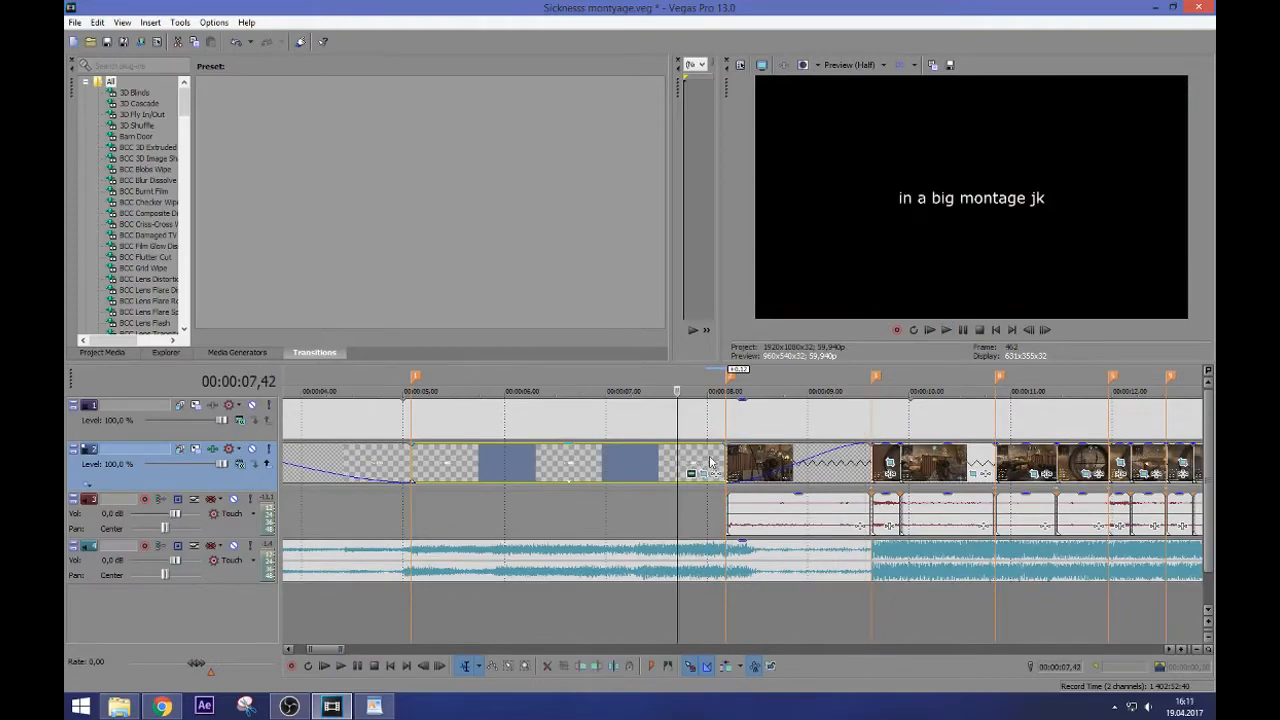
key(space)
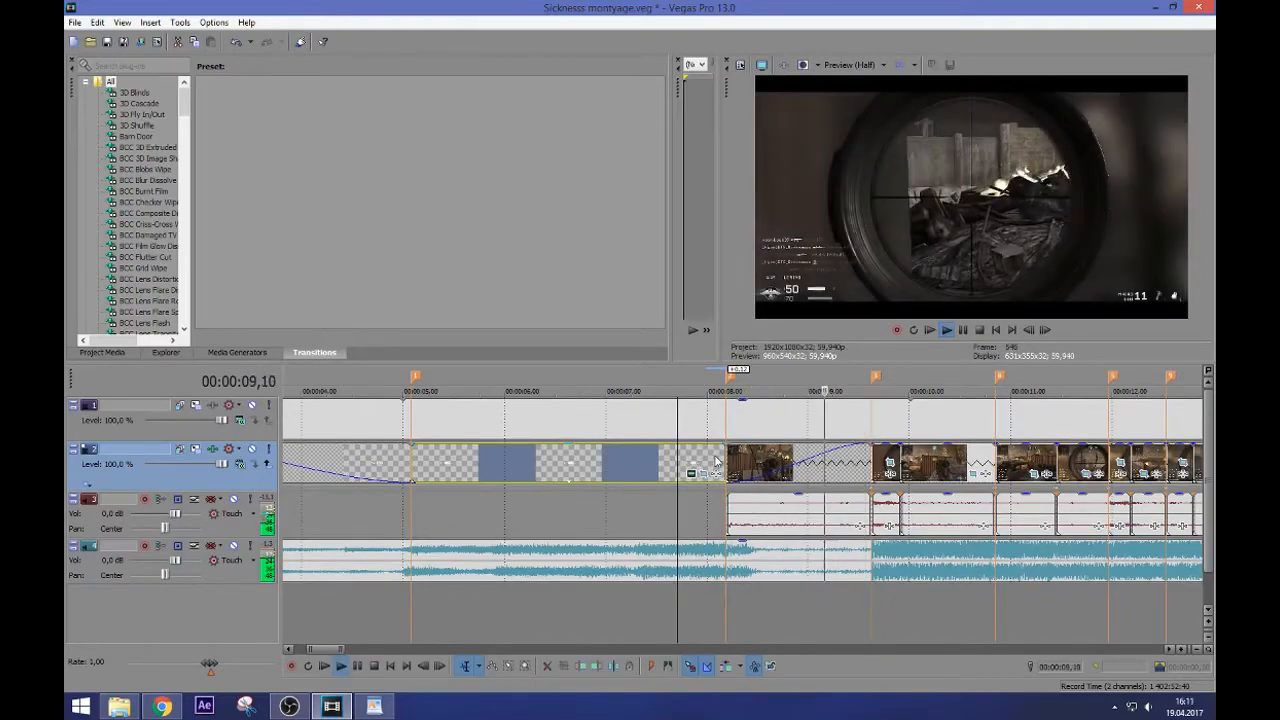